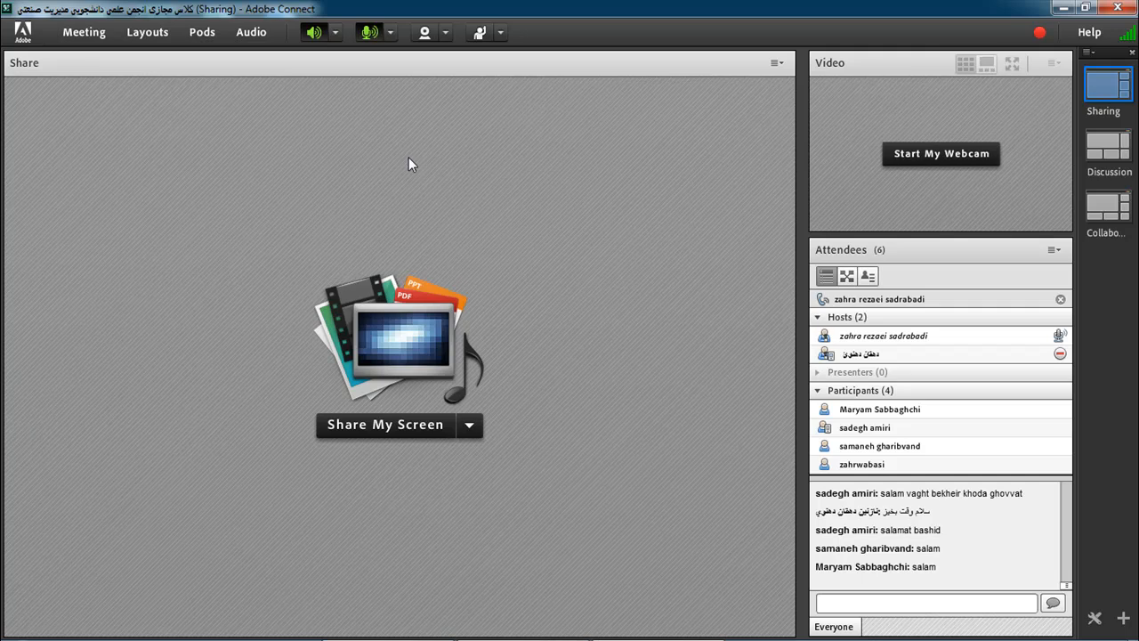
Step: Share the whole desktop with the meeting attendees and switch to the PART1.sav dataset in IBM SPSS Statistics
left_click(379, 427)
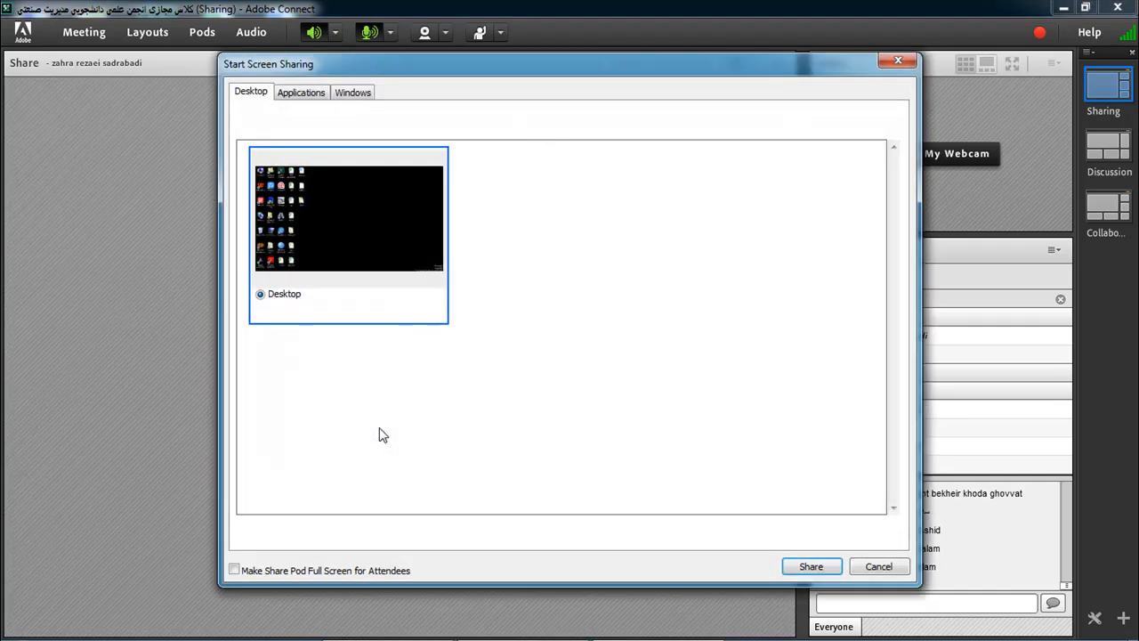
left_click(803, 566)
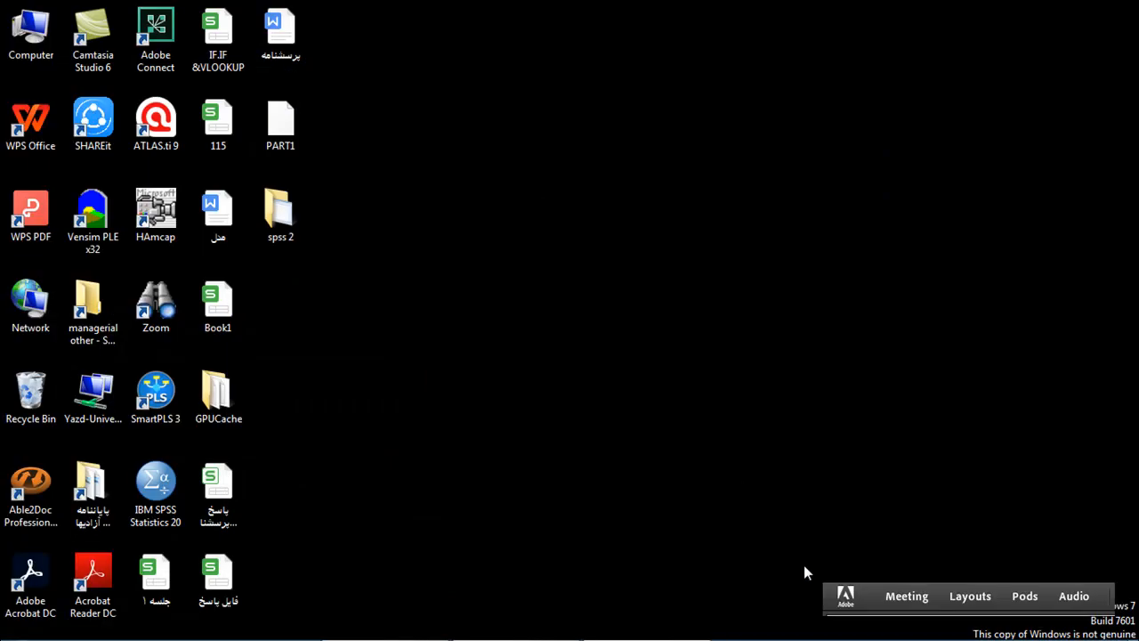
mouse_move(656, 636)
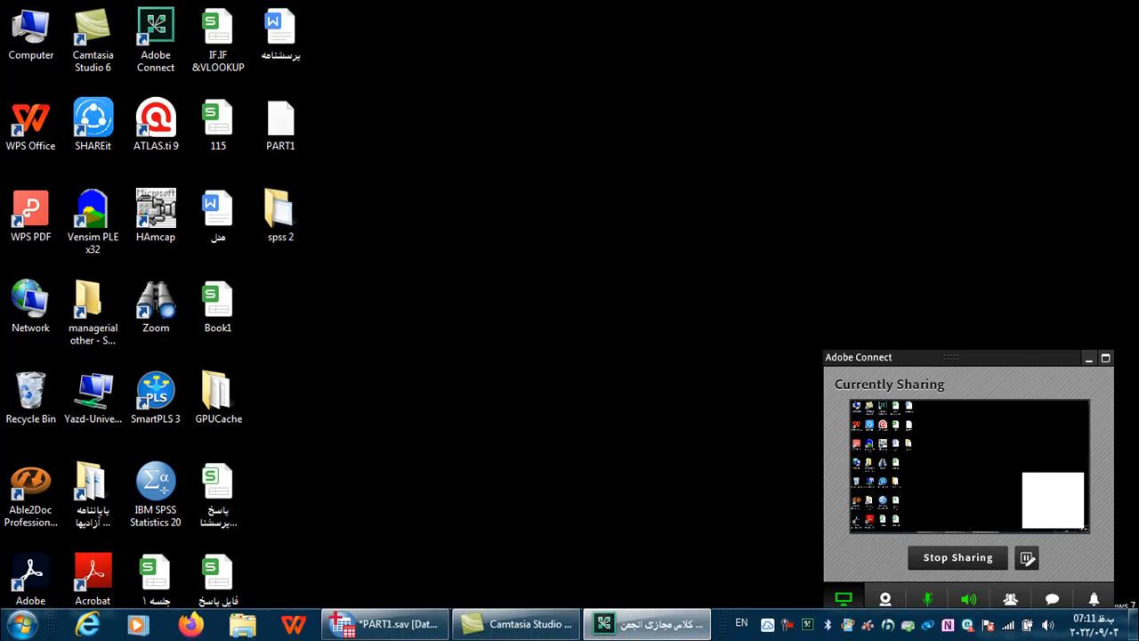
left_click(392, 625)
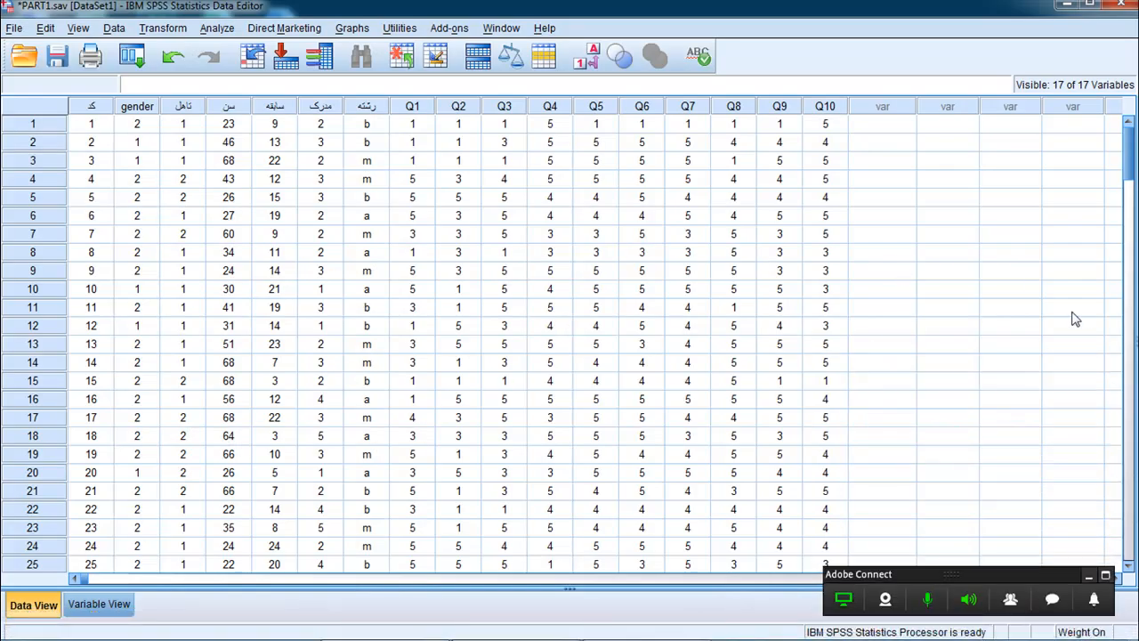
Step: Go to the last case of the dataset and examine the value labels defined for gender and تاهل
left_click(94, 124)
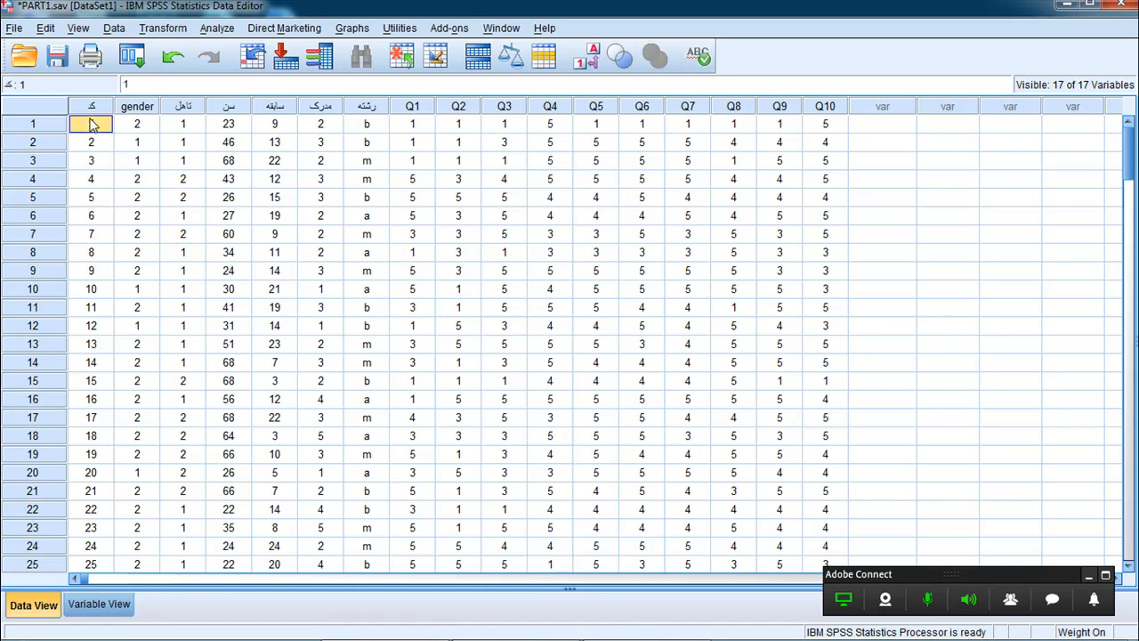
key("ctrl+Down")
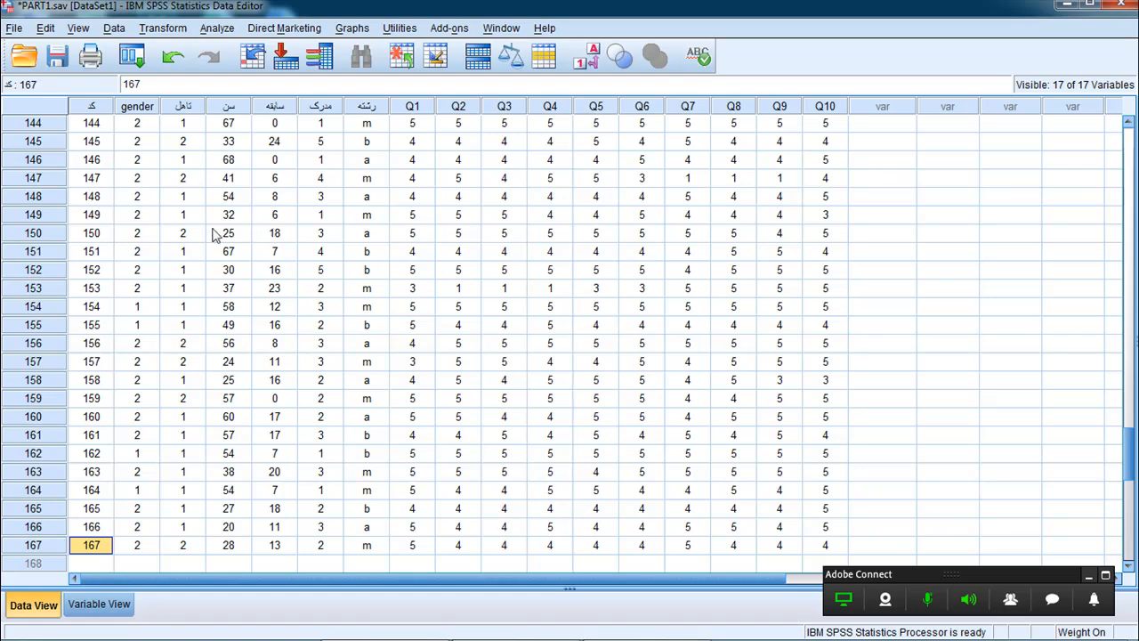
left_click(114, 604)
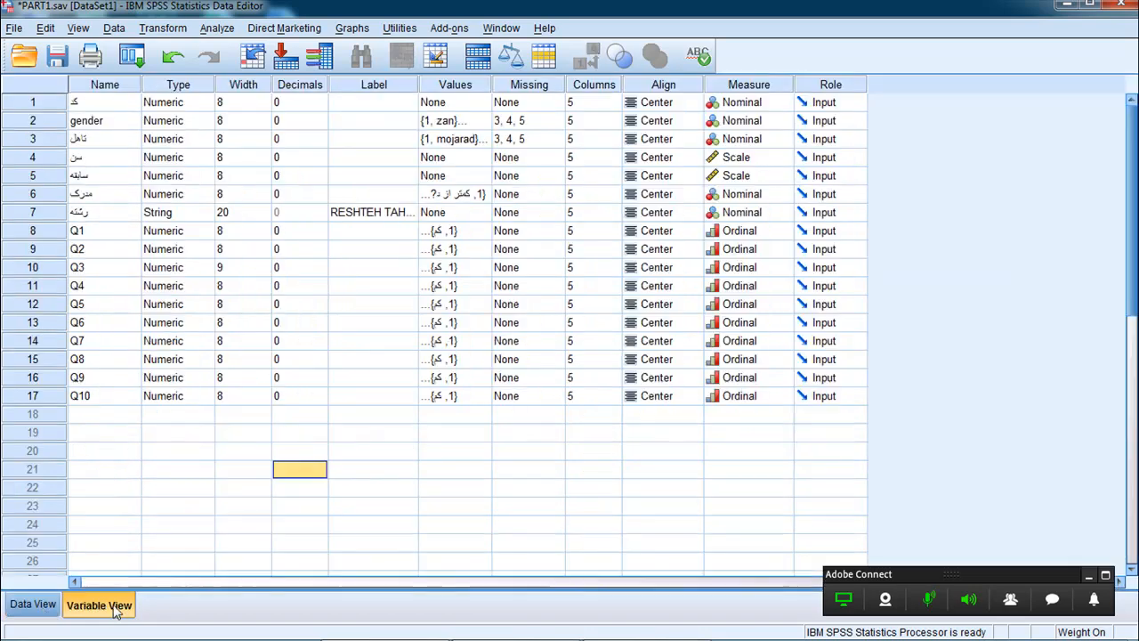
double_click(485, 121)
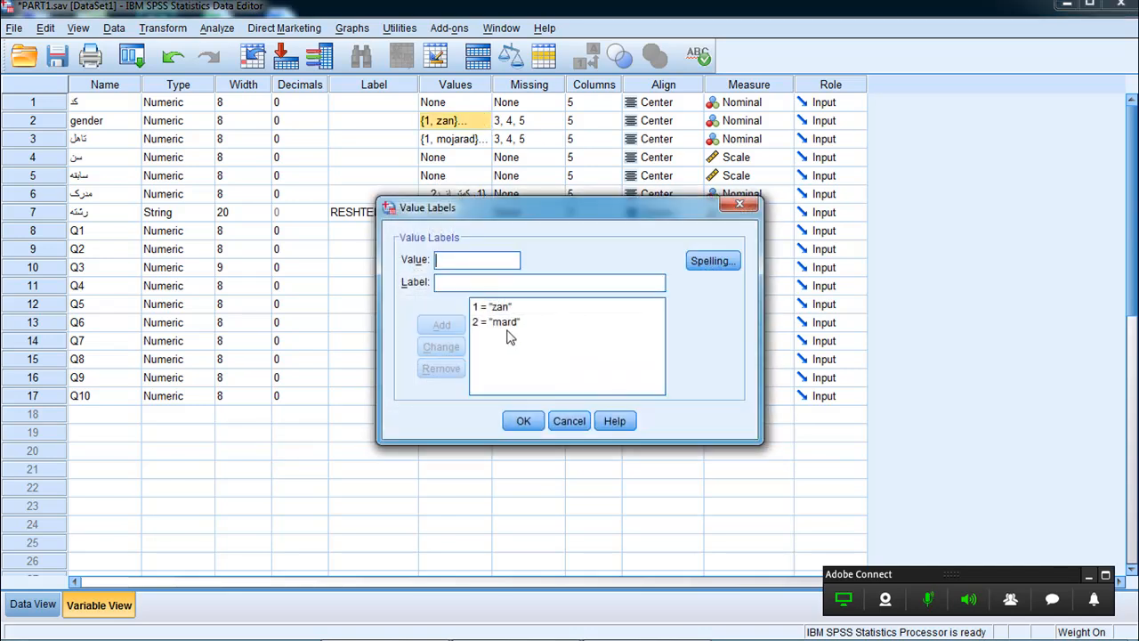
left_click(527, 422)
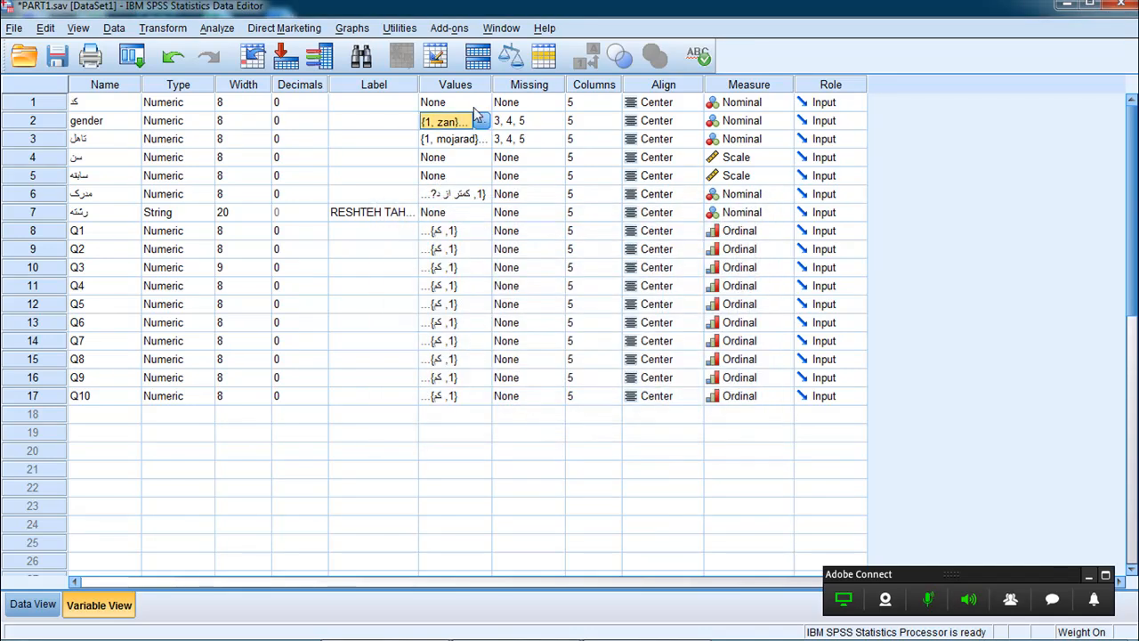
left_click(486, 142)
left_click(482, 140)
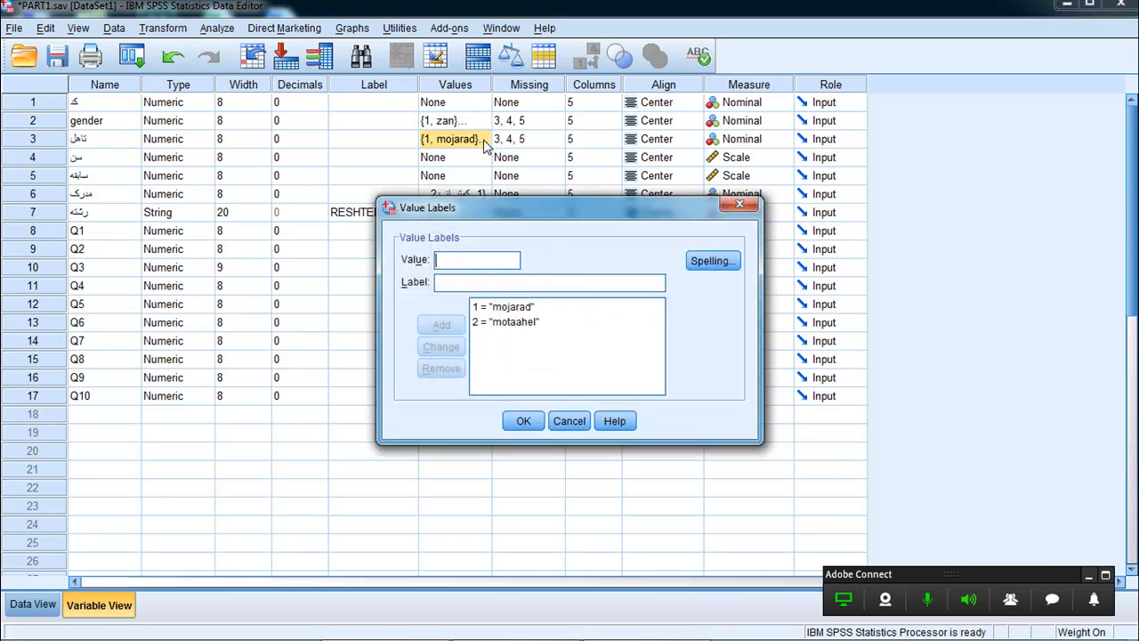
left_click(503, 320)
left_click(523, 421)
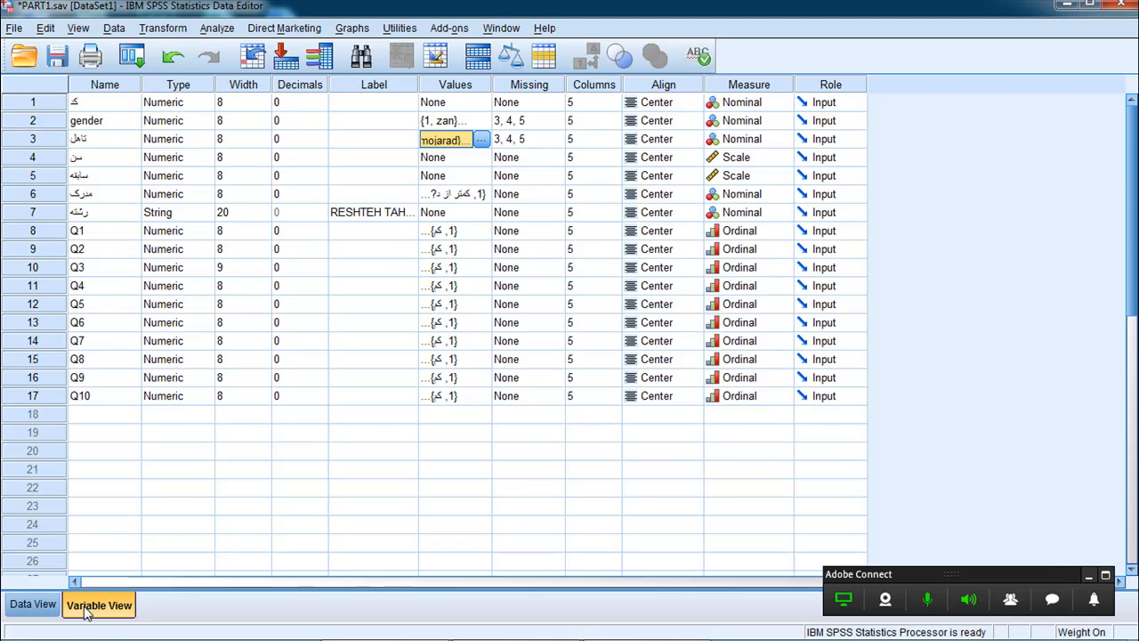
left_click(45, 613)
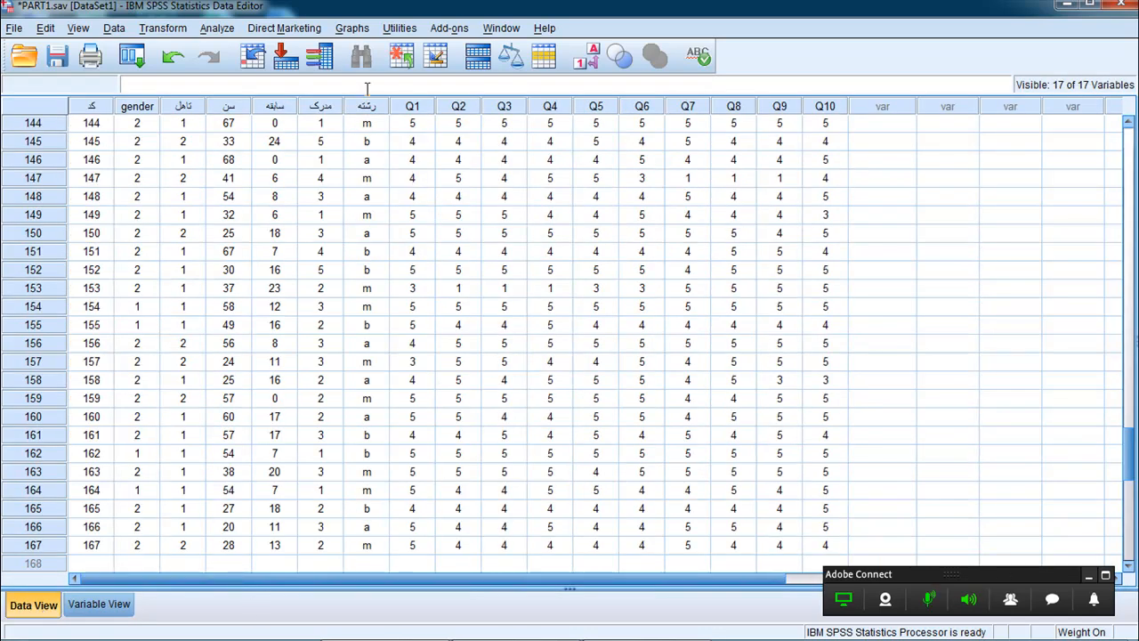
left_click(350, 28)
mouse_move(379, 98)
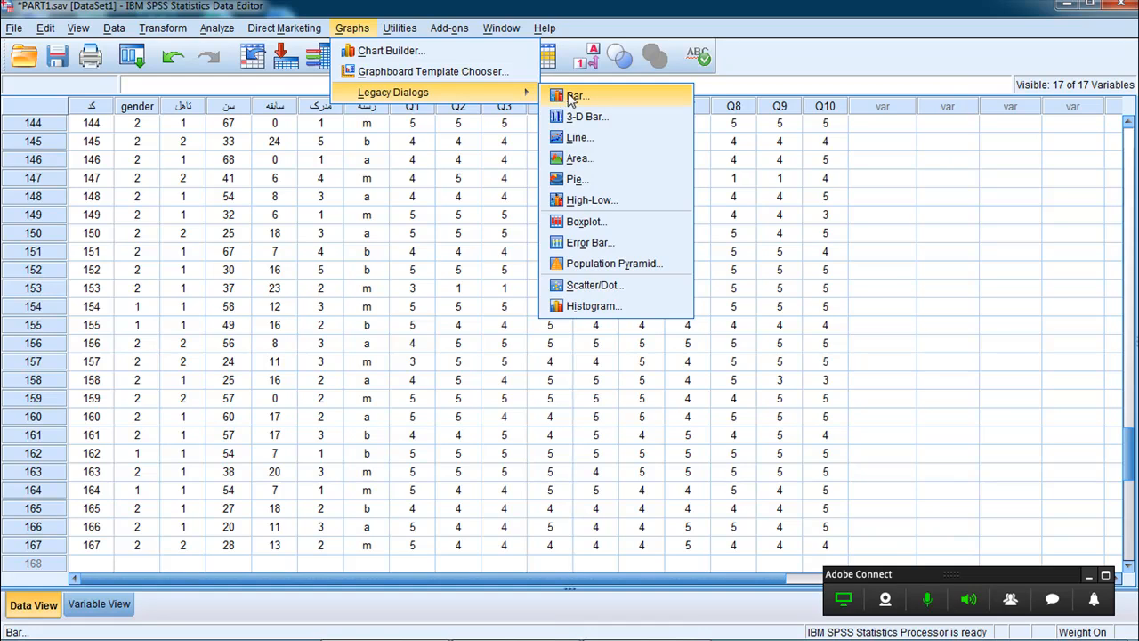
left_click(562, 98)
left_click(508, 227)
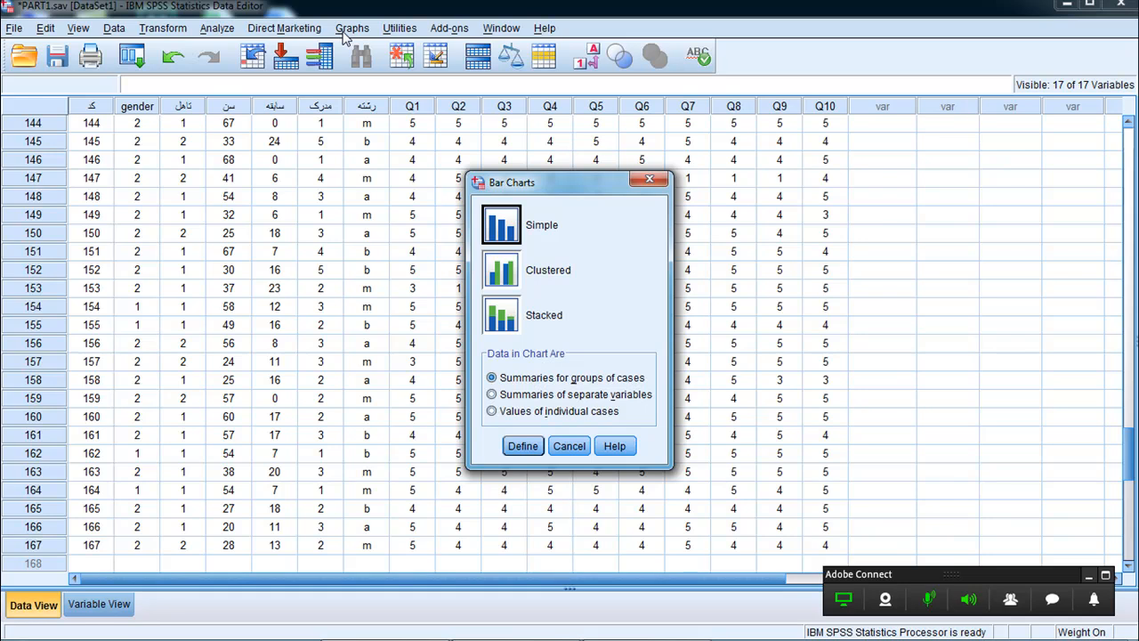
left_click(650, 179)
Step: Create a simple bar chart of case counts for groups of cases, replacing مدرک with تاهل on the category axis
left_click(351, 28)
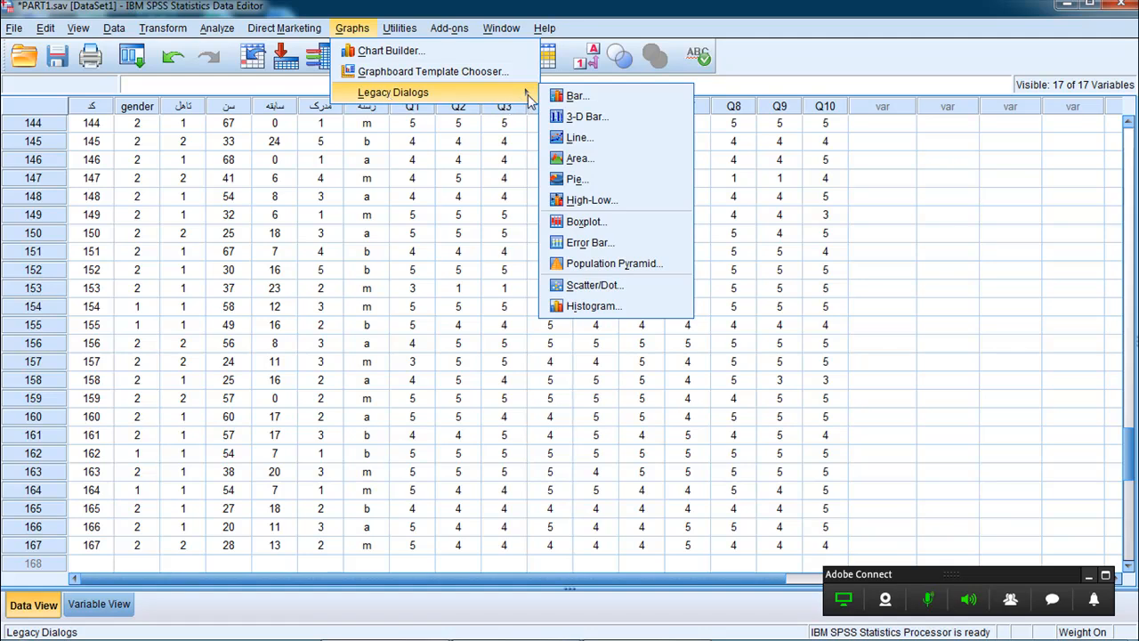
left_click(578, 98)
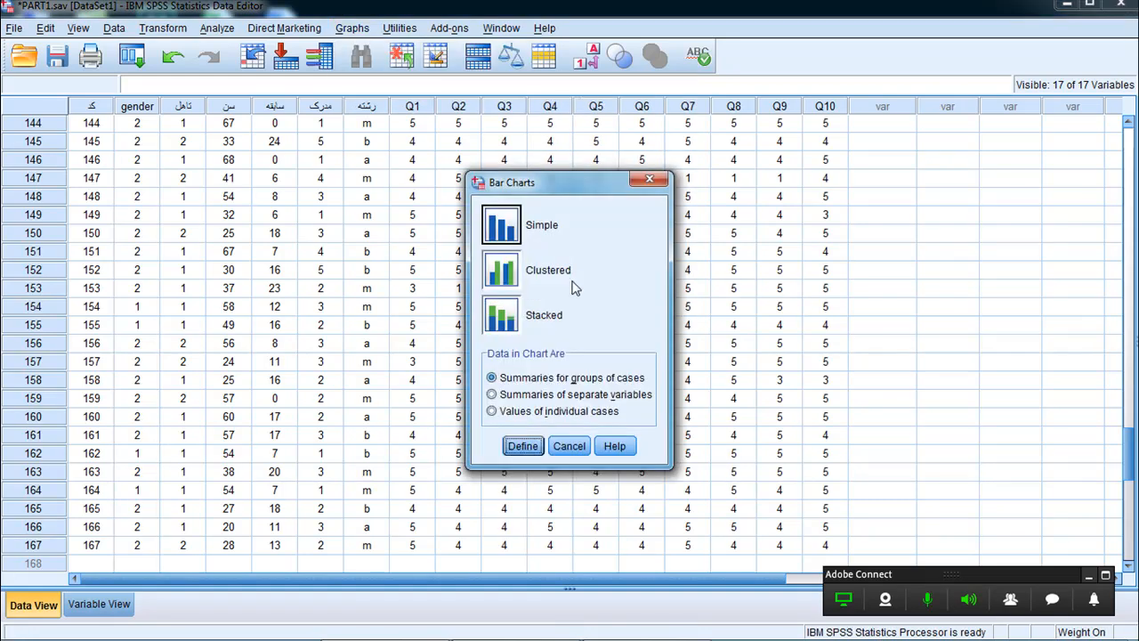
left_click(501, 229)
left_click(522, 448)
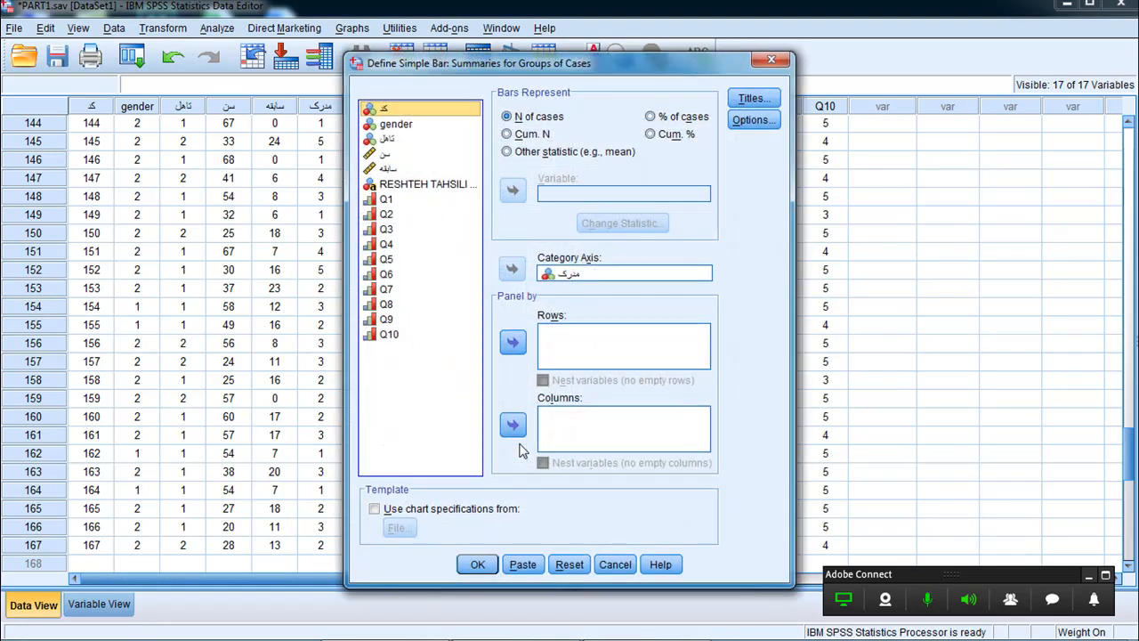
left_click(566, 276)
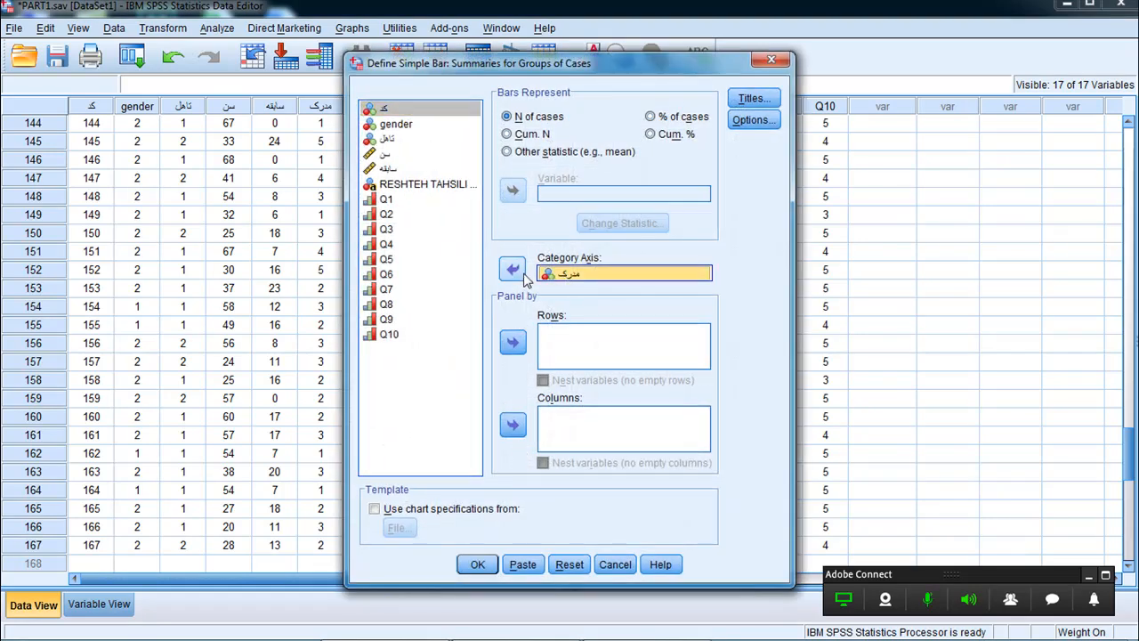
left_click(513, 269)
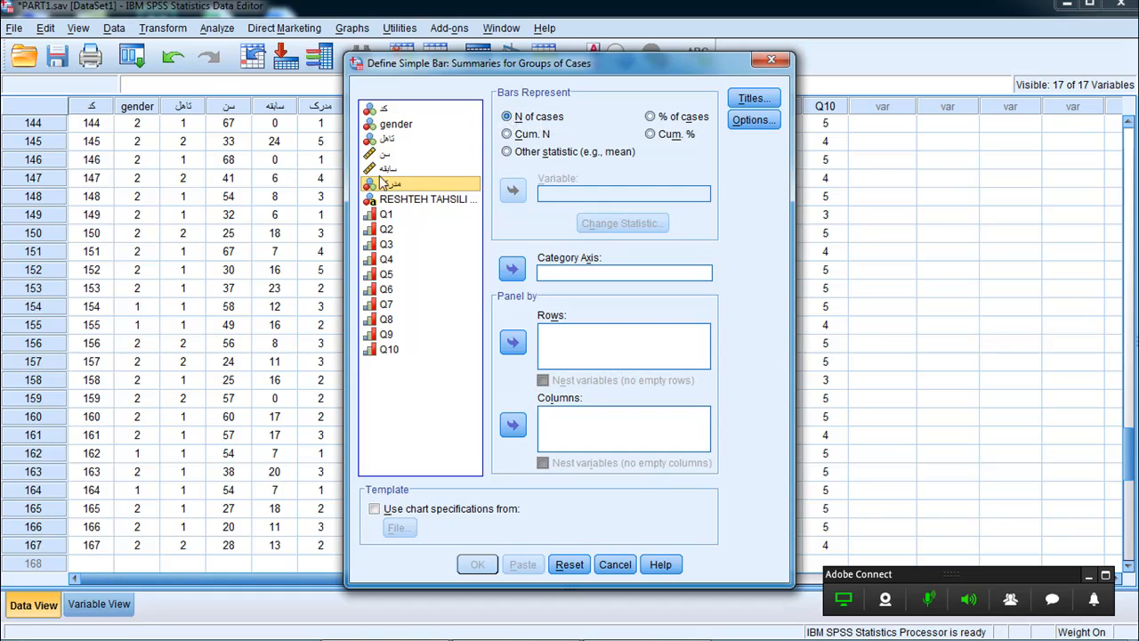
left_click(384, 139)
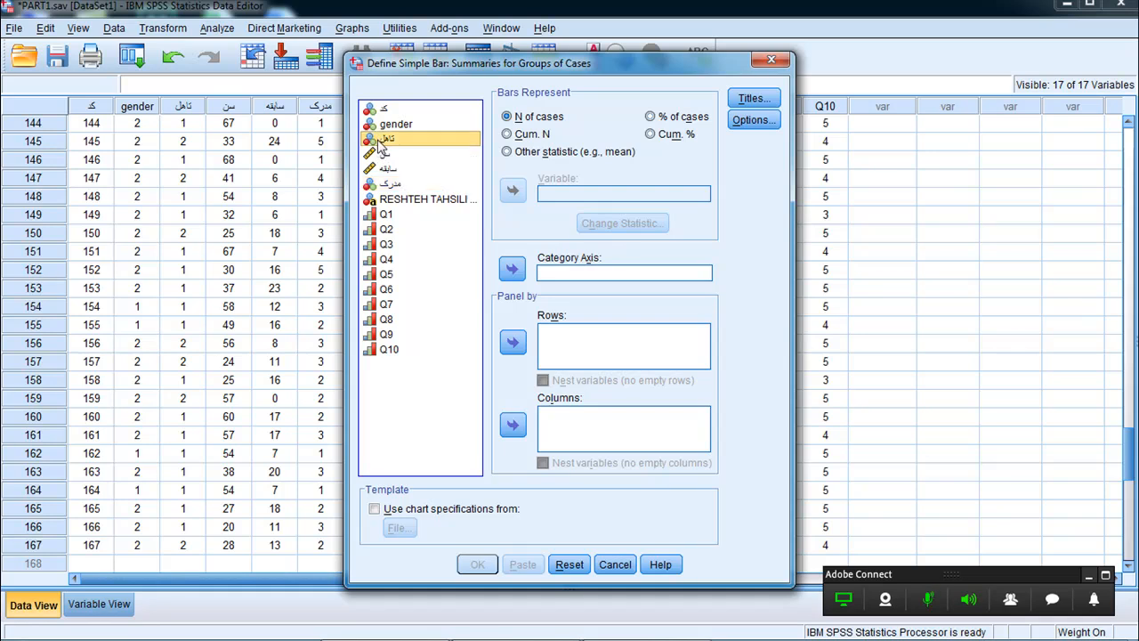
left_click(508, 272)
left_click(477, 564)
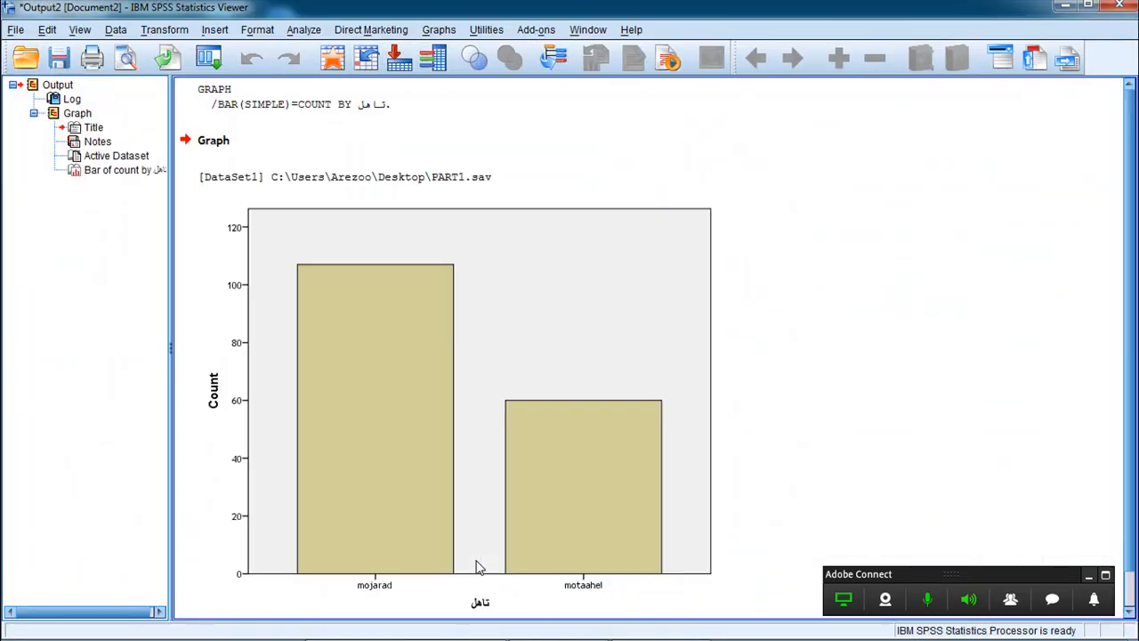
left_click(1129, 612)
left_click(581, 424)
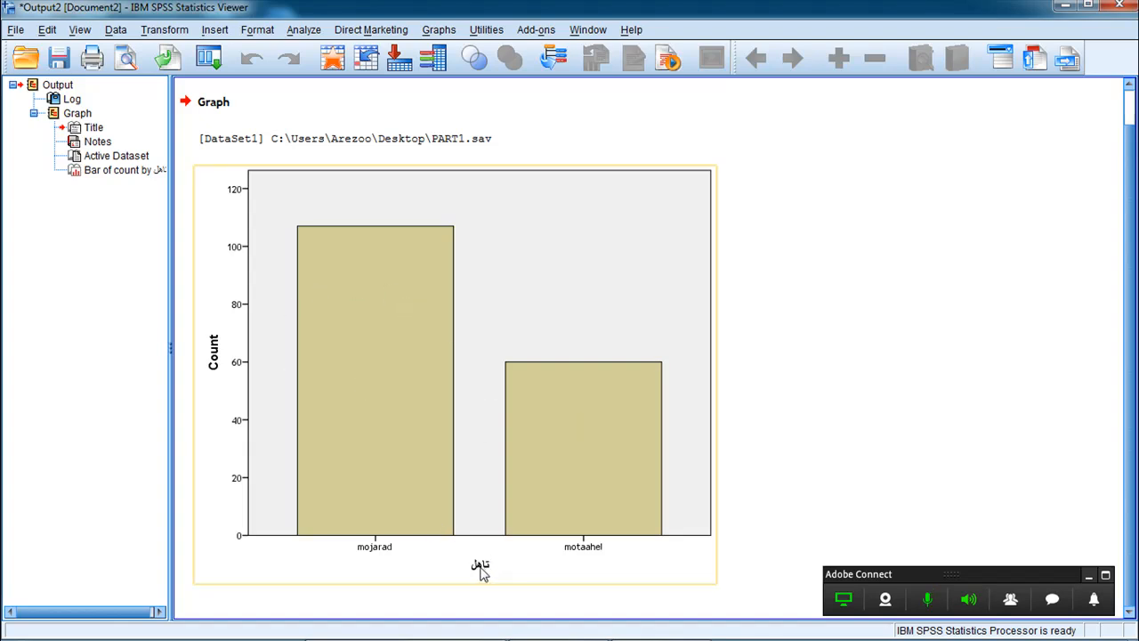
right_click(496, 278)
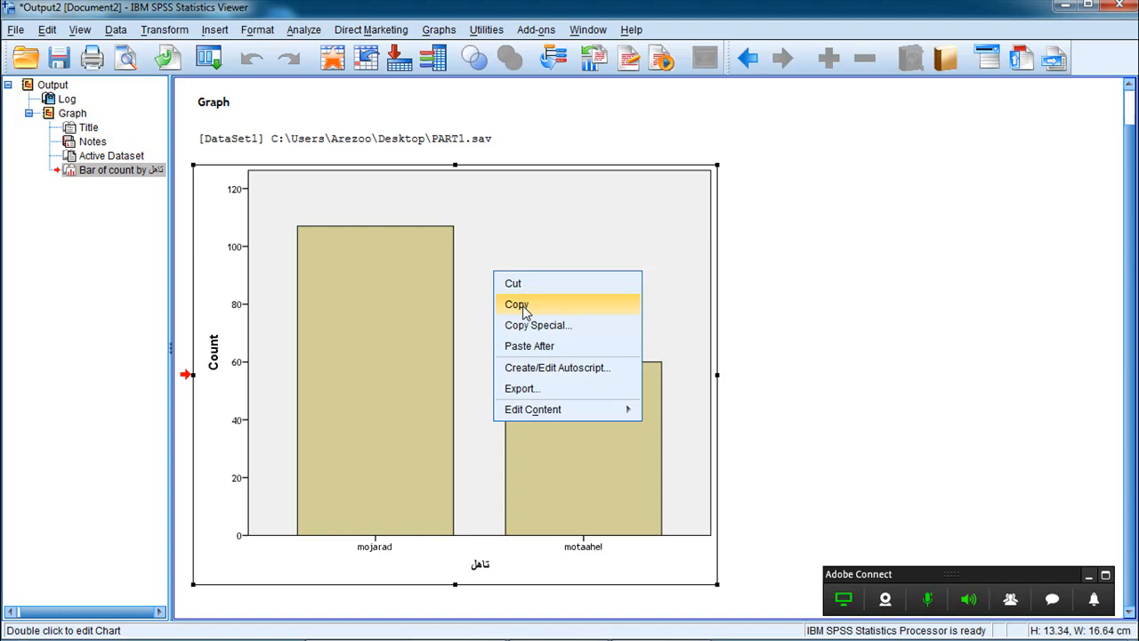
left_click(782, 389)
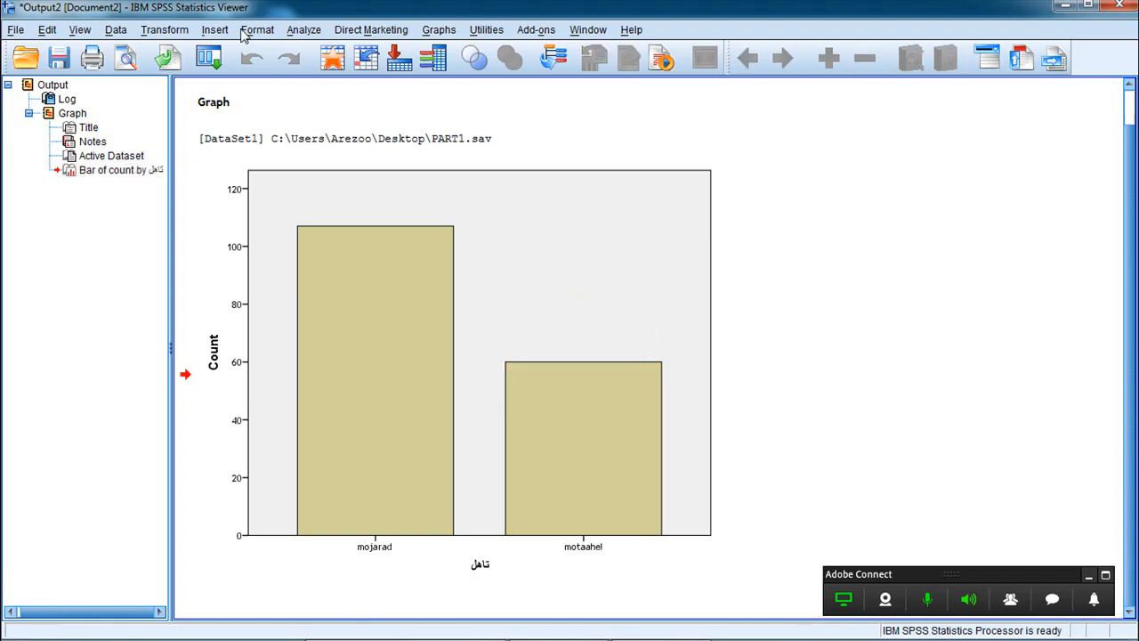
Step: Create a simple bar chart of تاهل counts for groups of cases, with مدرک as the row panel variable
left_click(436, 32)
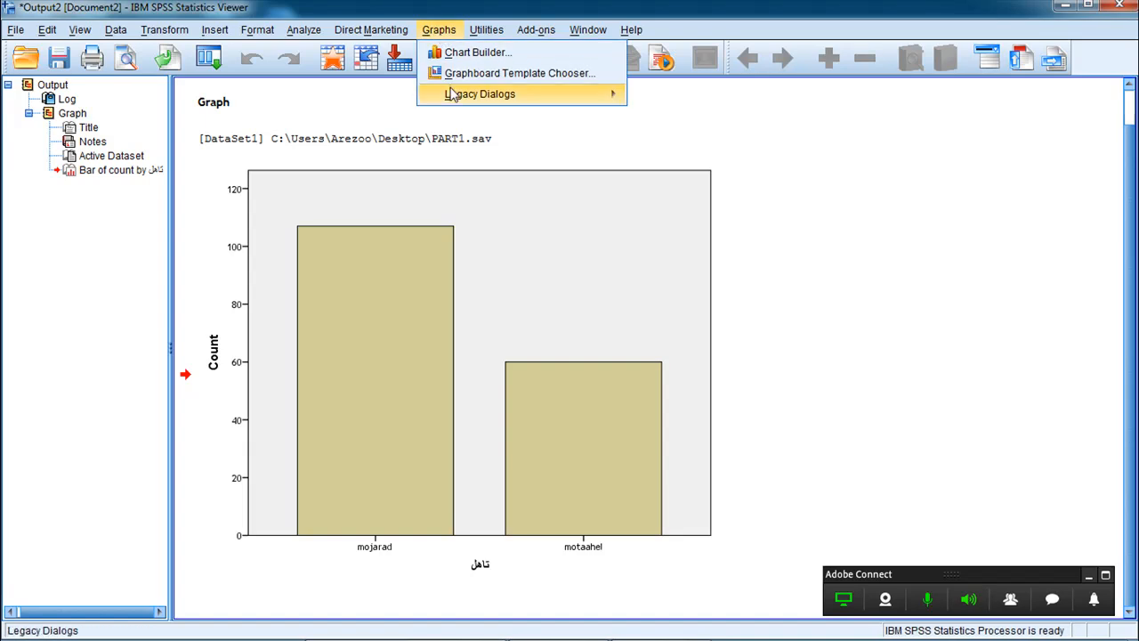
mouse_move(454, 94)
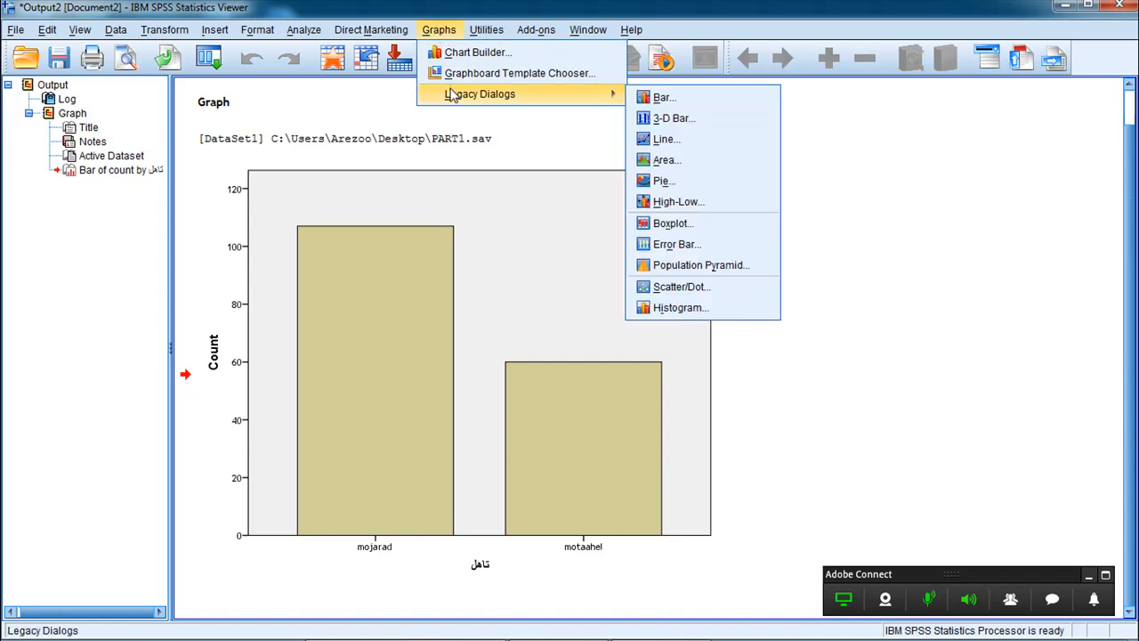
left_click(658, 101)
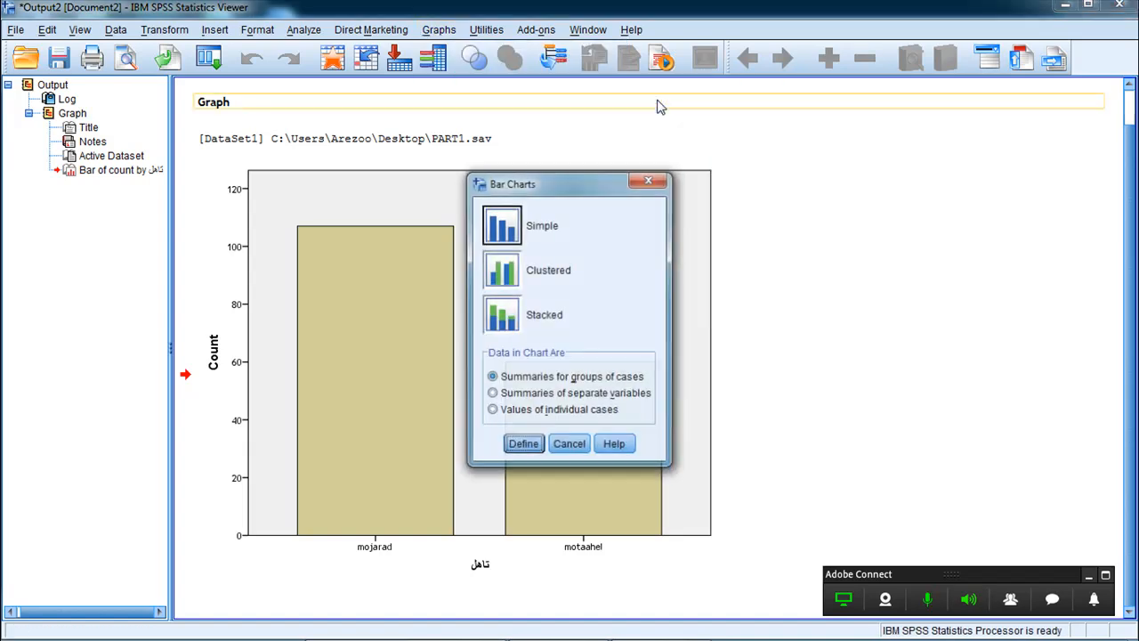
left_click(523, 445)
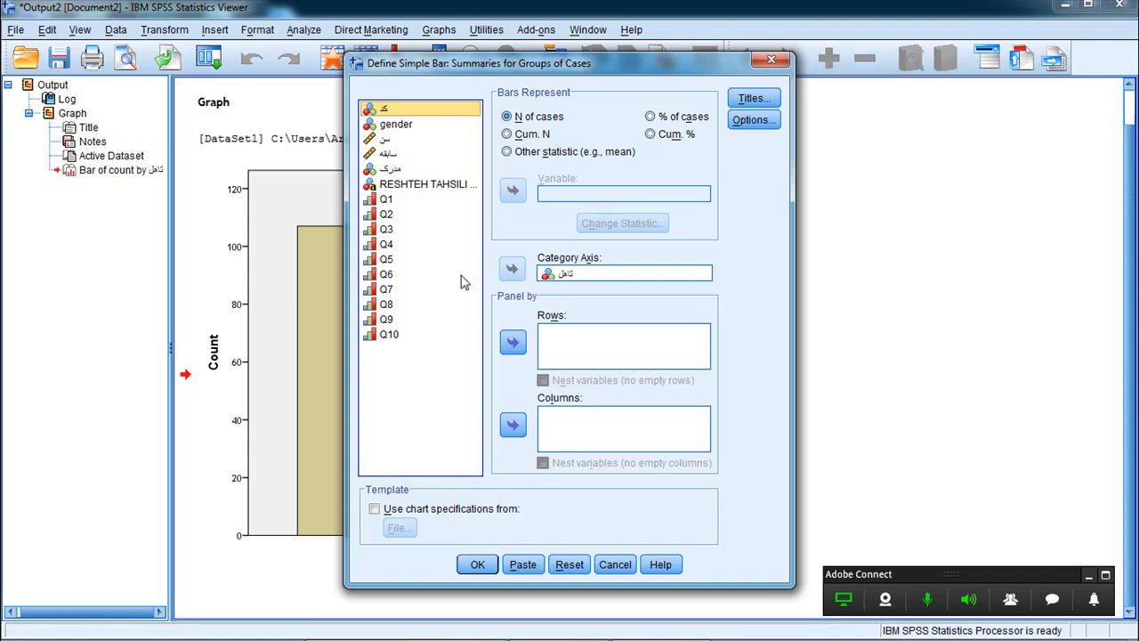
left_click(383, 171)
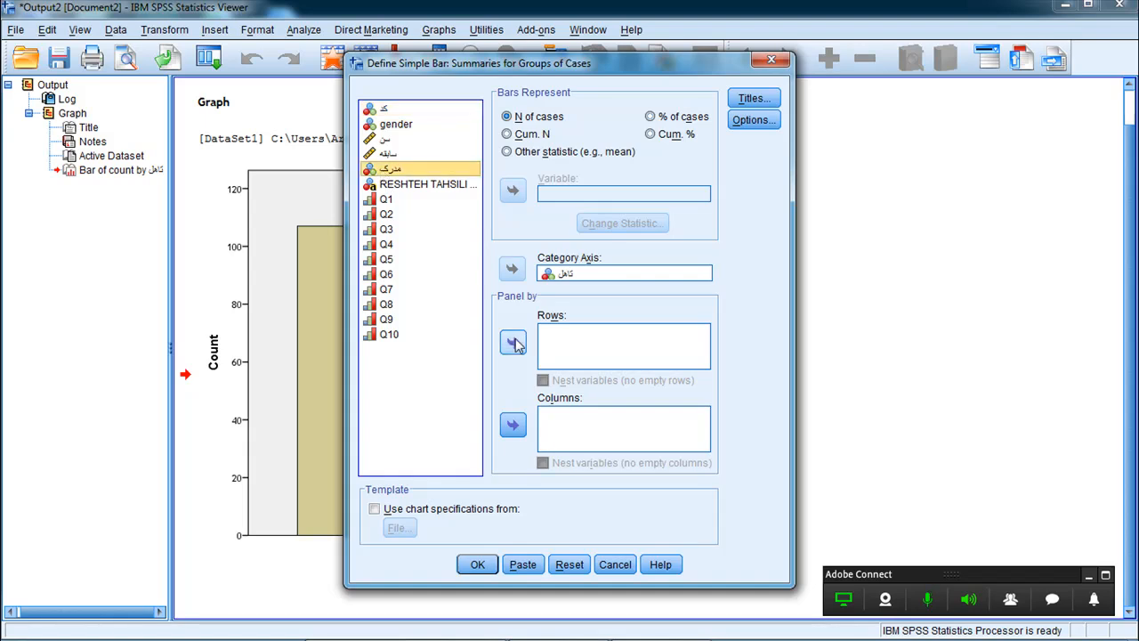
left_click(512, 344)
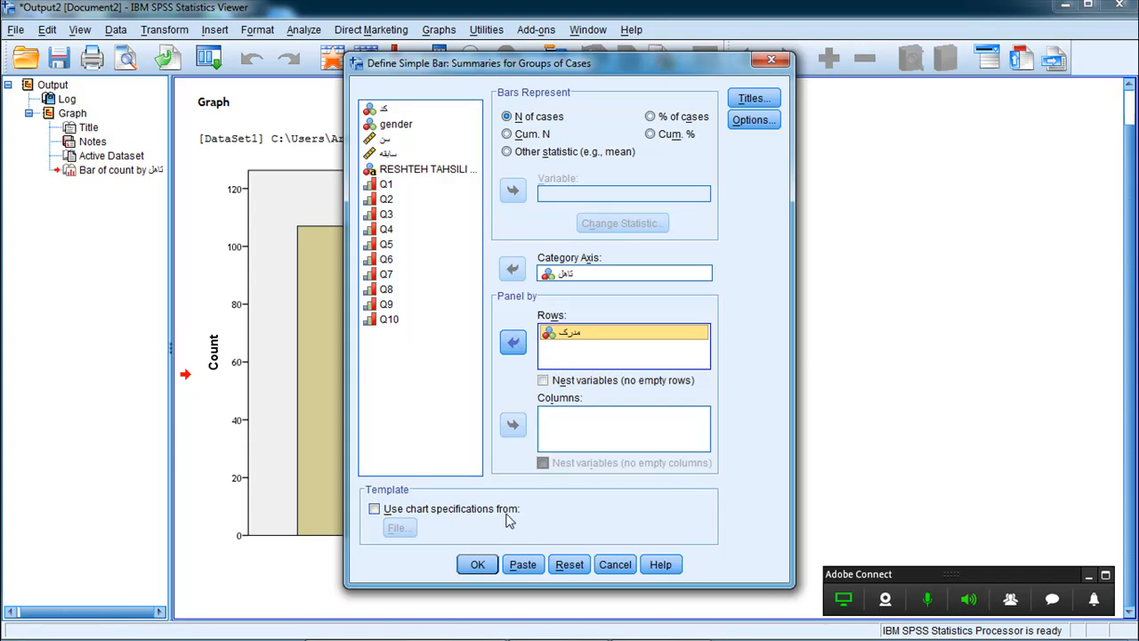
left_click(482, 566)
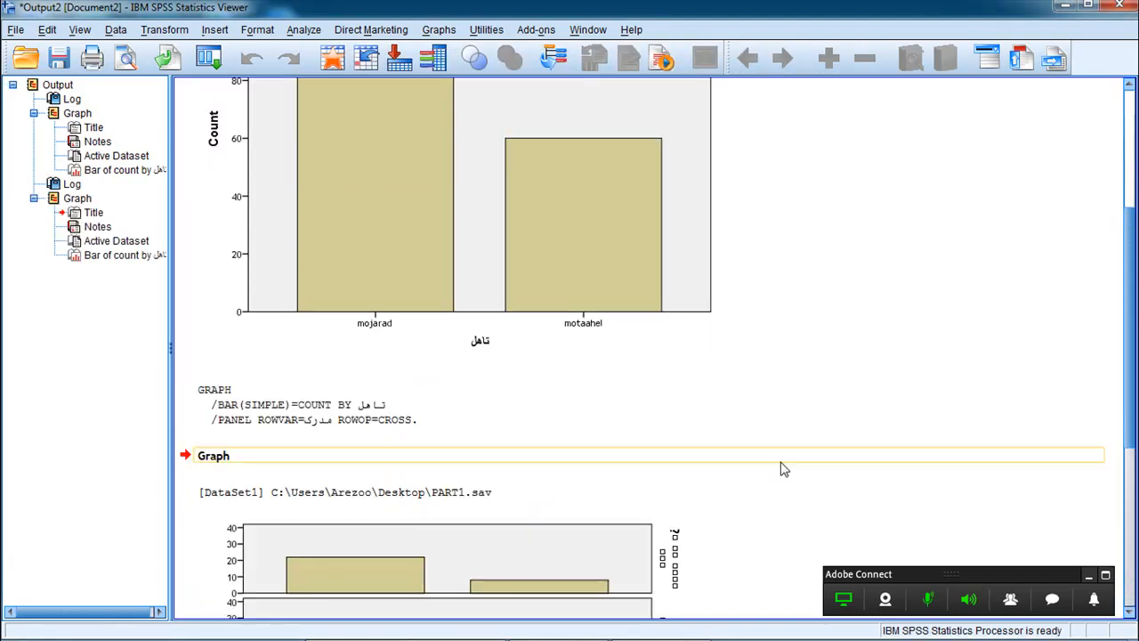
left_click(1130, 612)
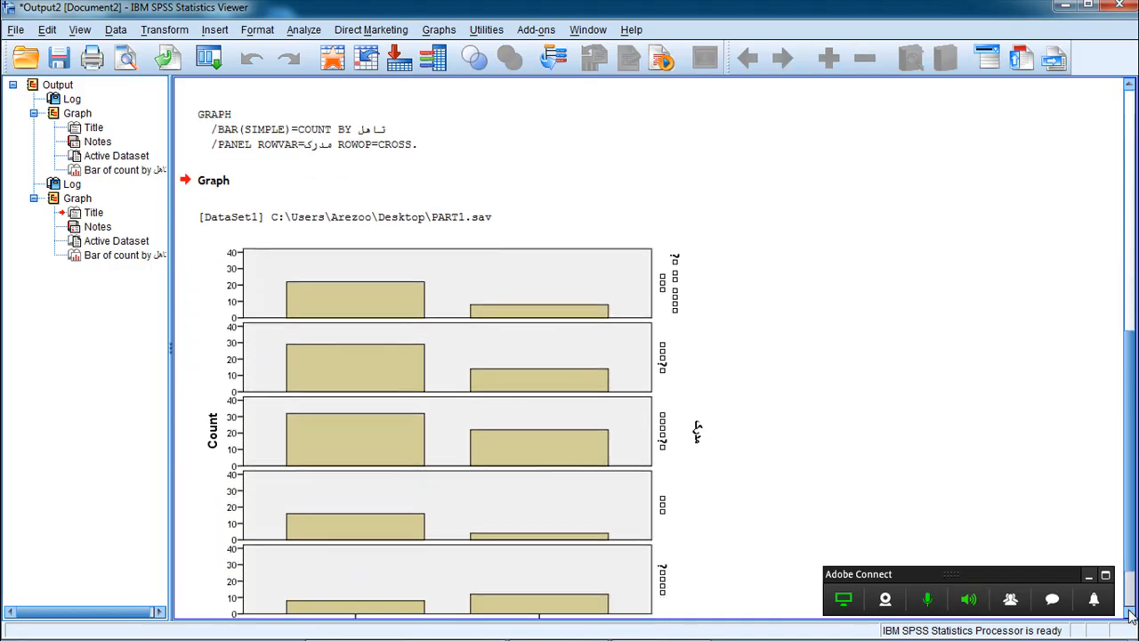
left_click(653, 538)
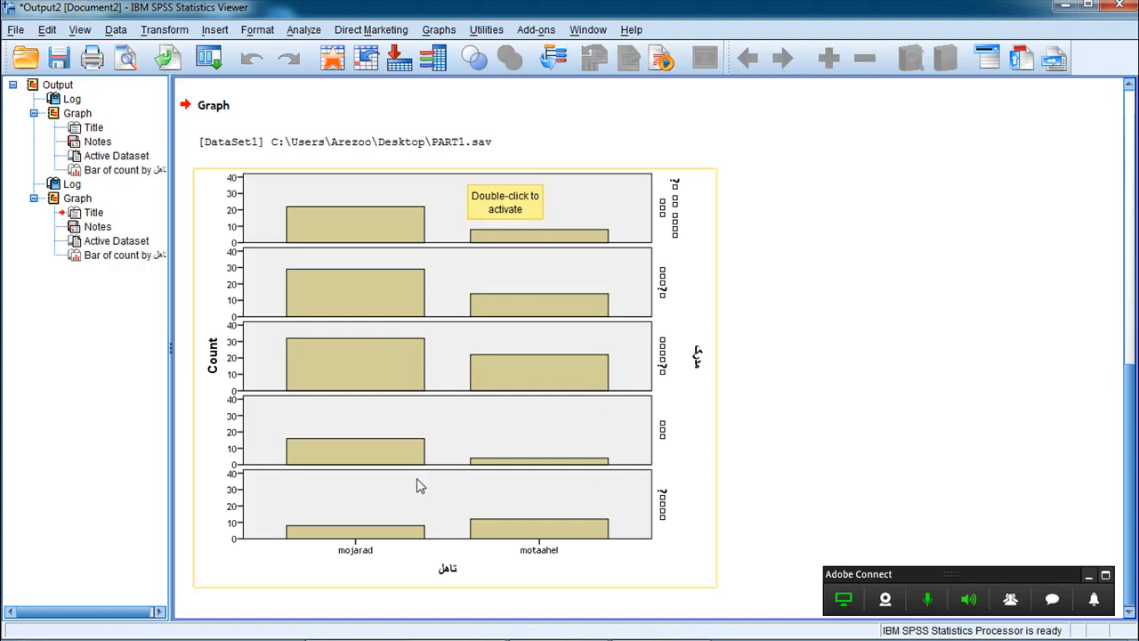
Step: Create a simple bar chart of تاهل counts for groups of cases, replacing مدرک with gender as the row panel variable
left_click(438, 30)
mouse_move(459, 94)
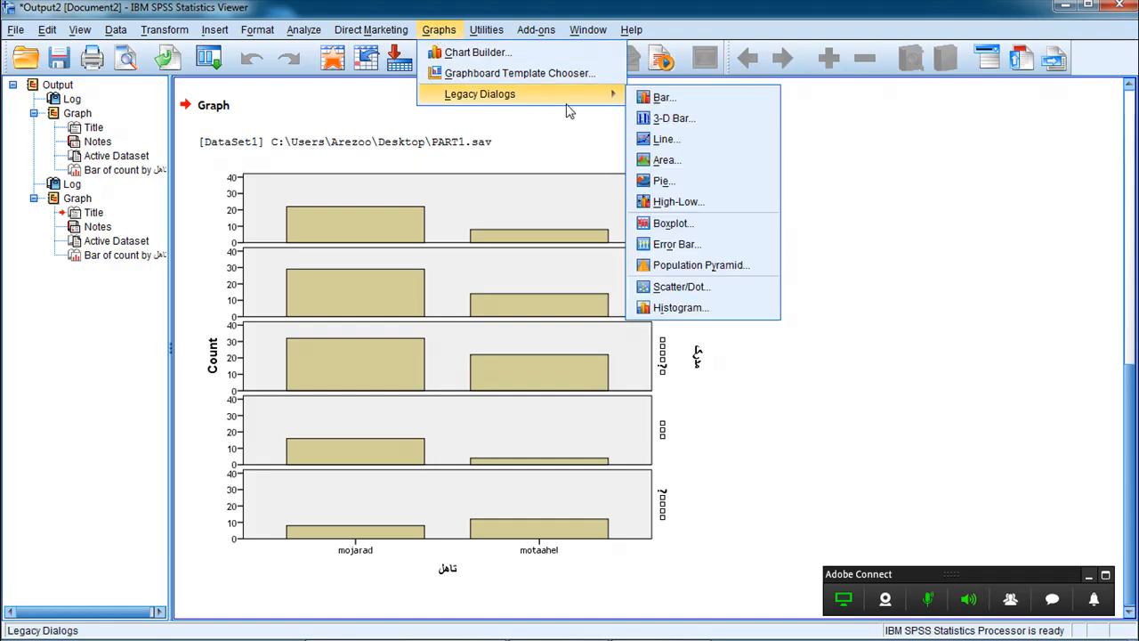
left_click(659, 99)
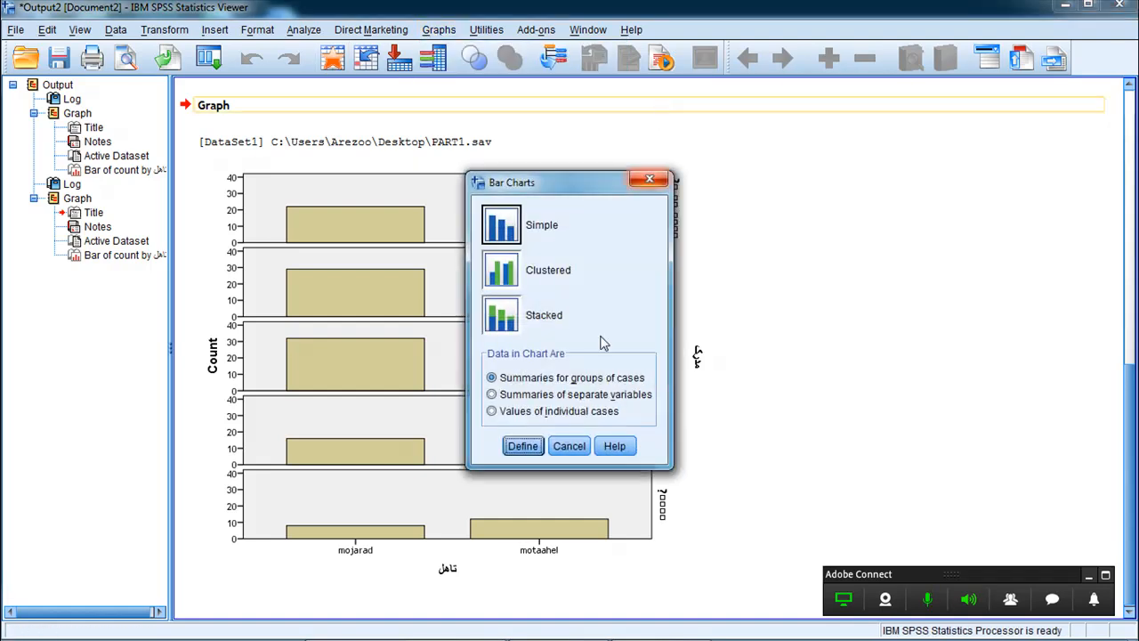
left_click(525, 445)
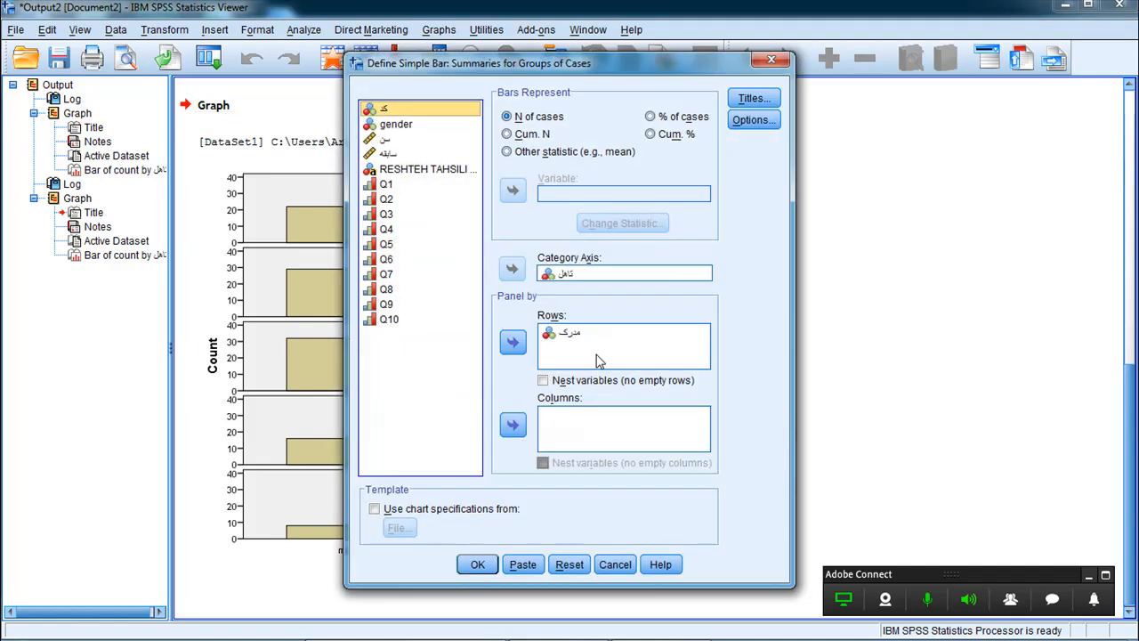
left_click(556, 334)
left_click(515, 344)
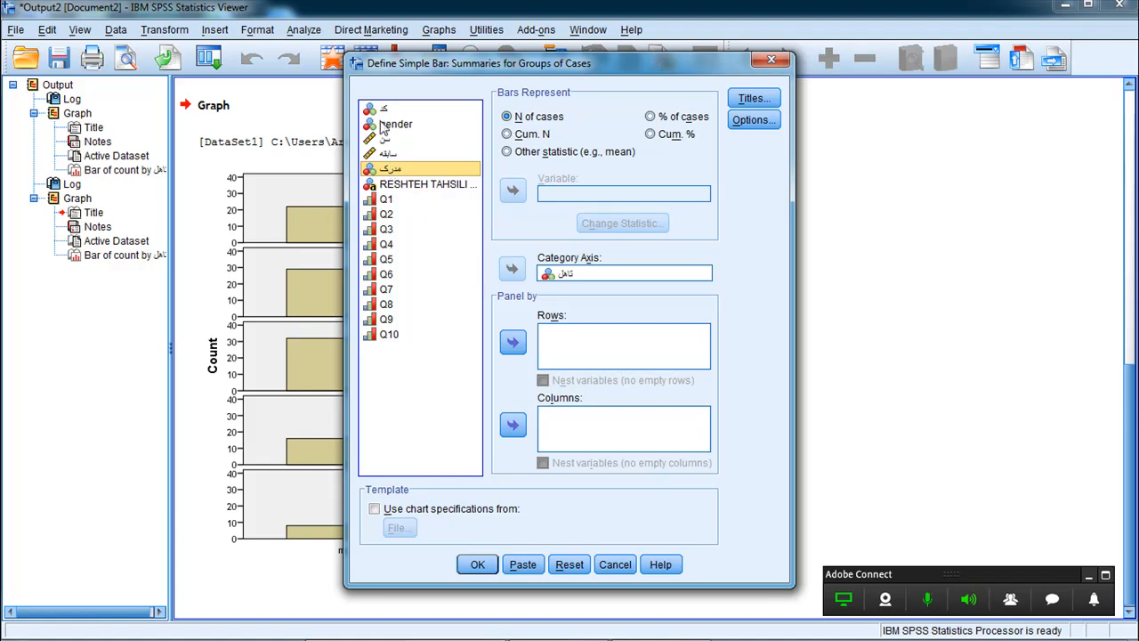
left_click(384, 126)
left_click(521, 351)
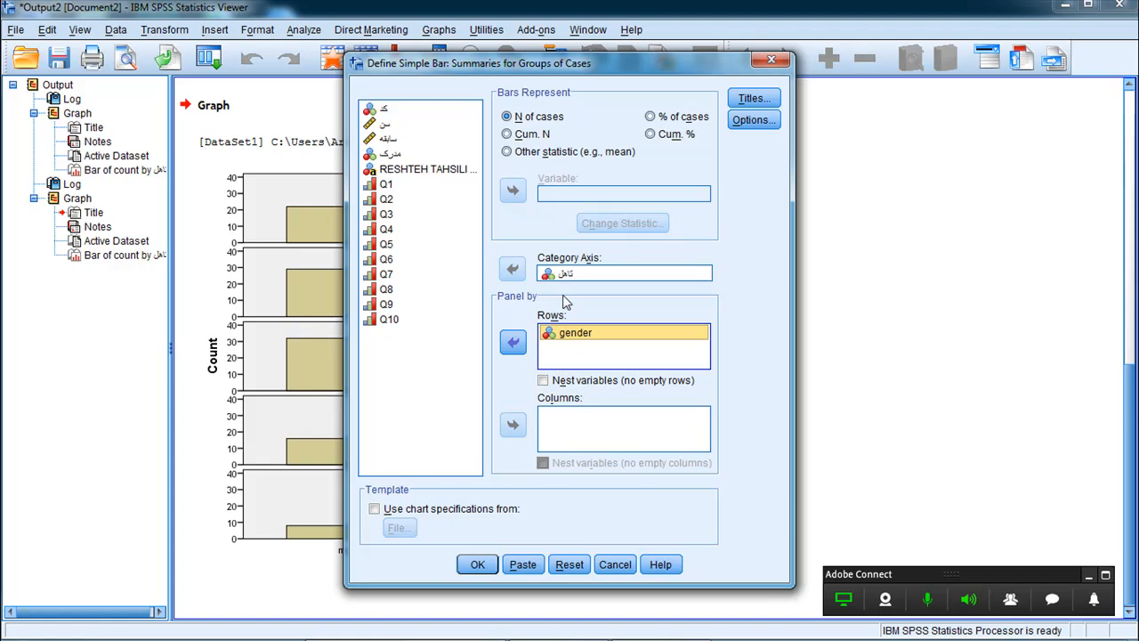
left_click(477, 564)
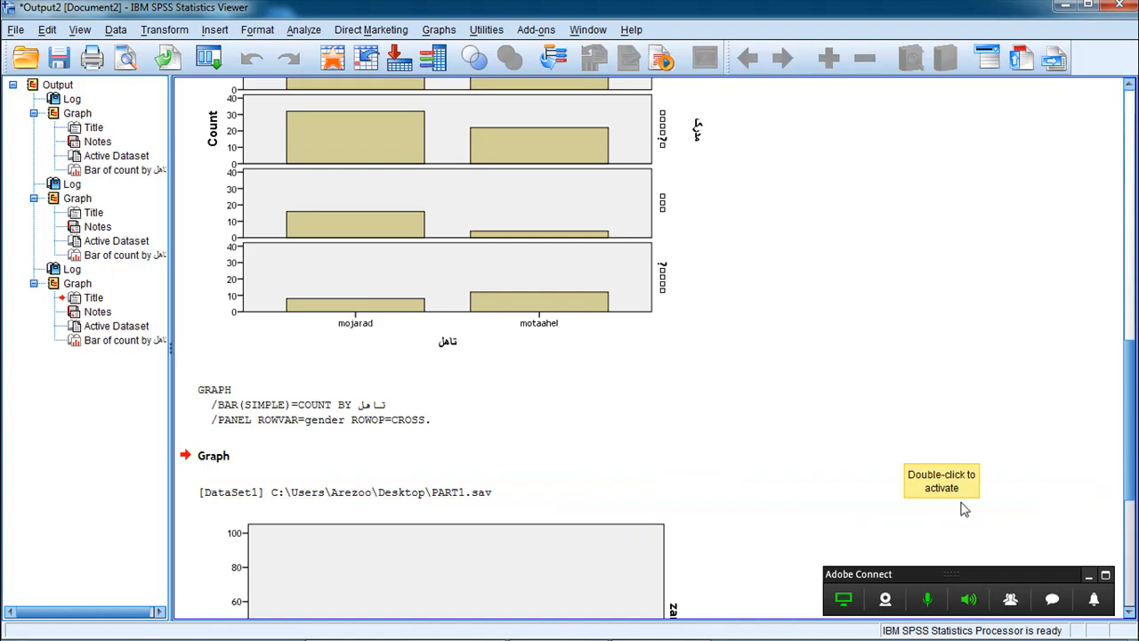
left_click_drag(1131, 496, 1125, 594)
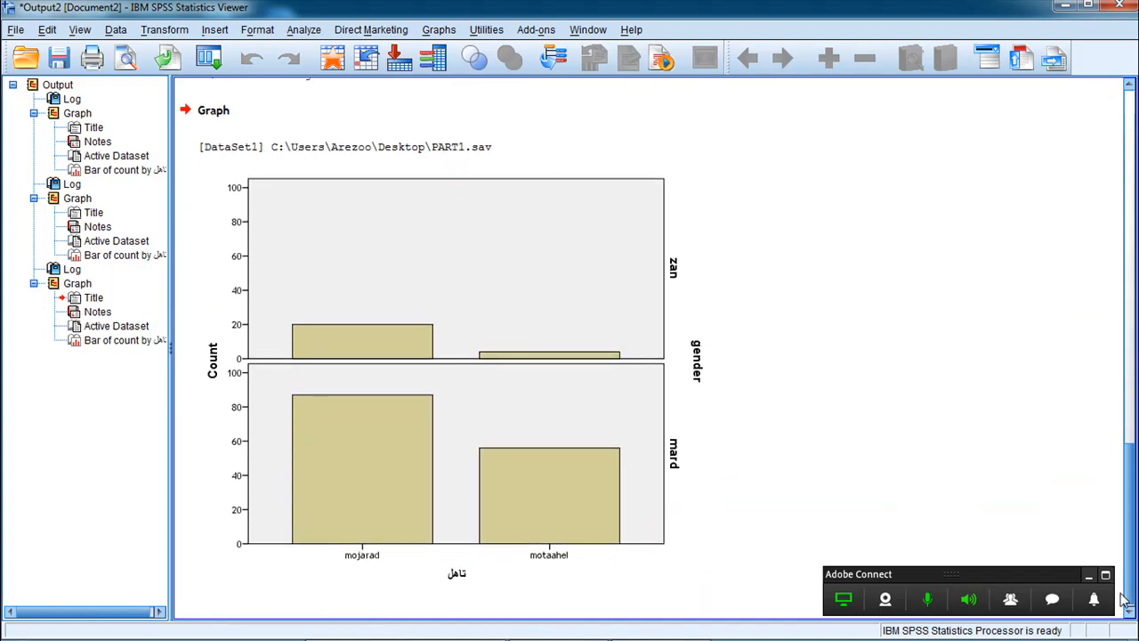
Step: Inspect the gender-panelled chart in the Chart Editor, close the editor, and compare the chart with the unpanelled تاهل chart
left_click(703, 436)
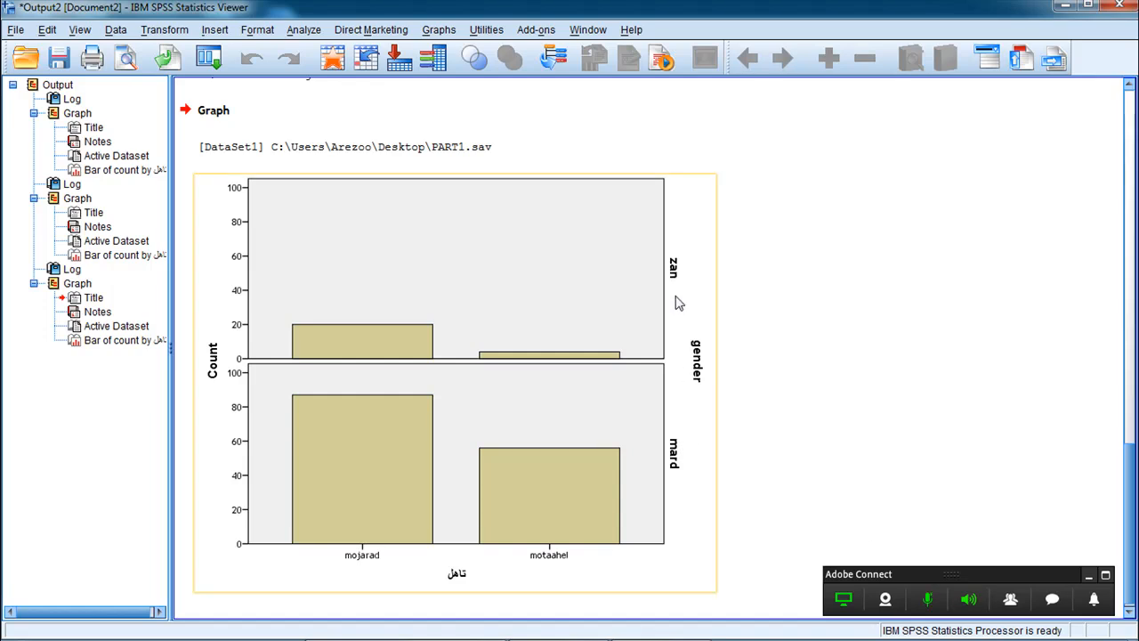
left_click(556, 362)
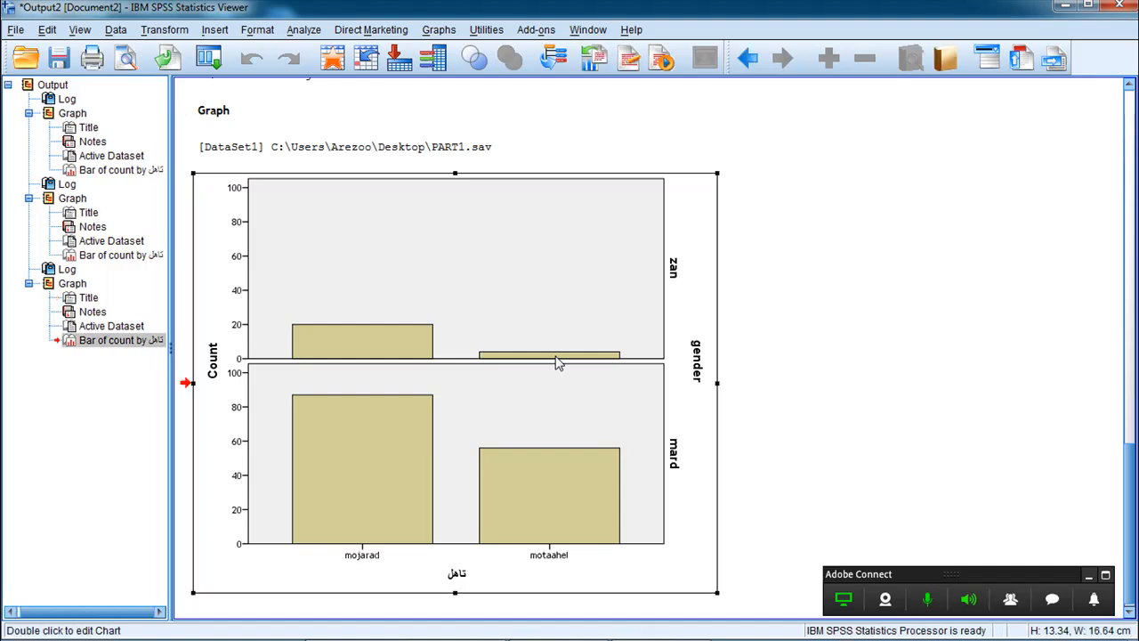
double_click(556, 362)
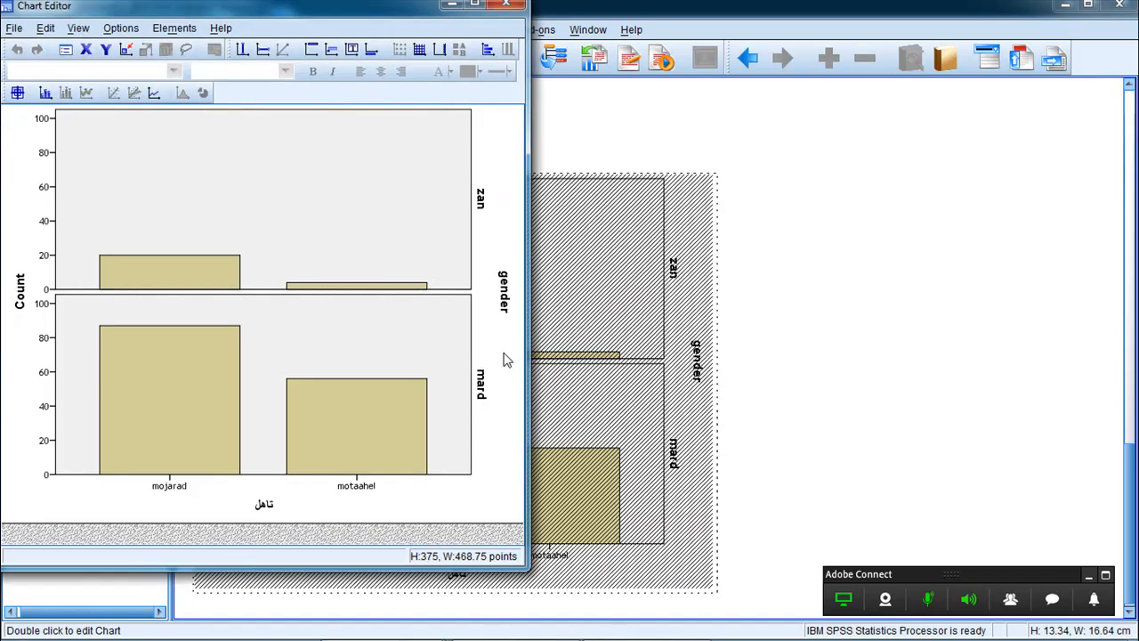
left_click(506, 5)
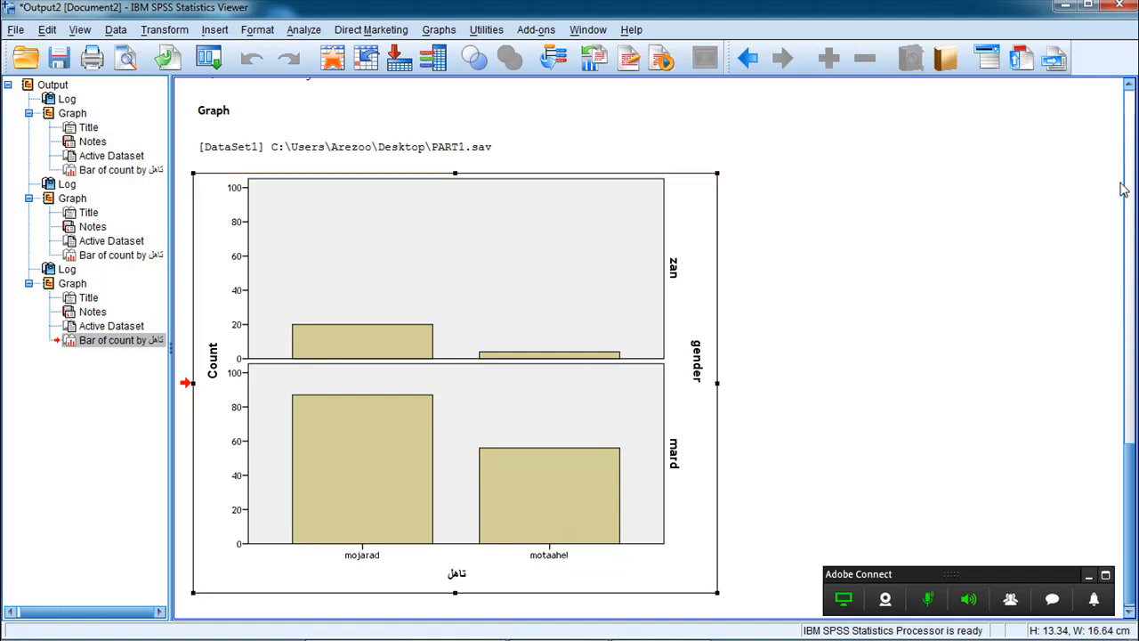
left_click_drag(1129, 86, 1128, 89)
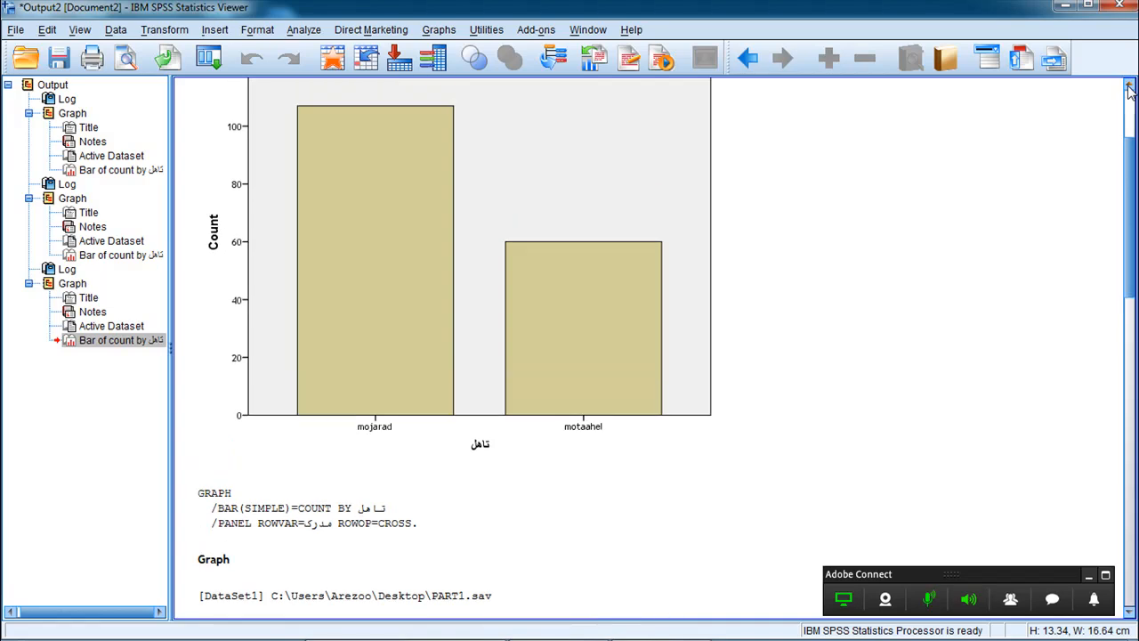
key("Page_Down")
key("Page_Down")
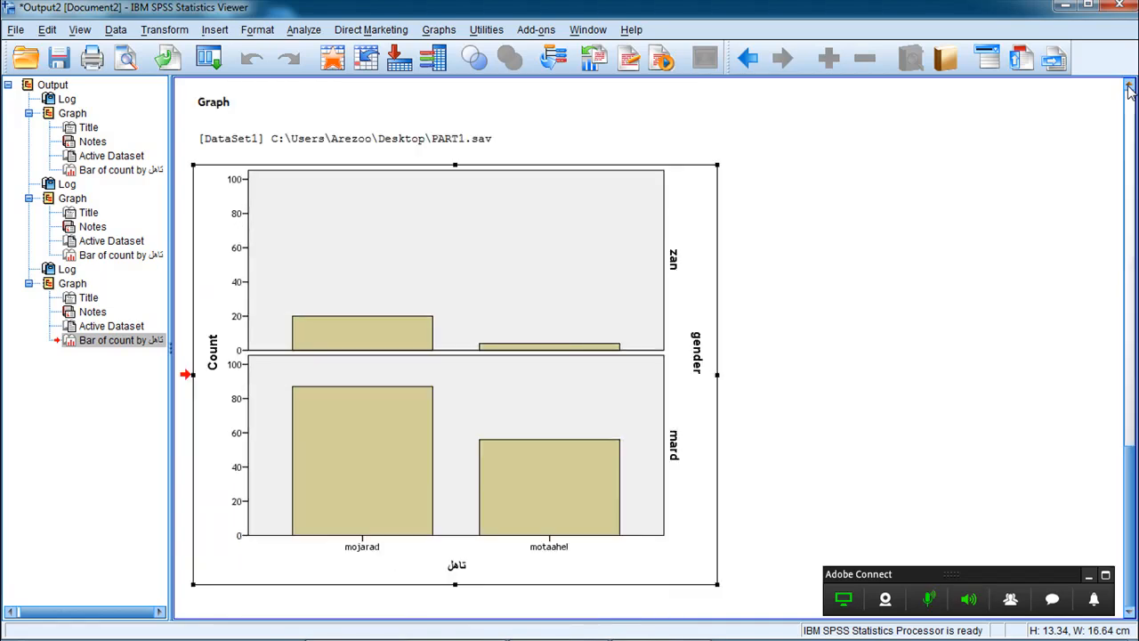
left_click(568, 415)
Step: Start another simple bar chart definition for groups of cases and clear all variables from the row panel
left_click(309, 36)
mouse_move(409, 34)
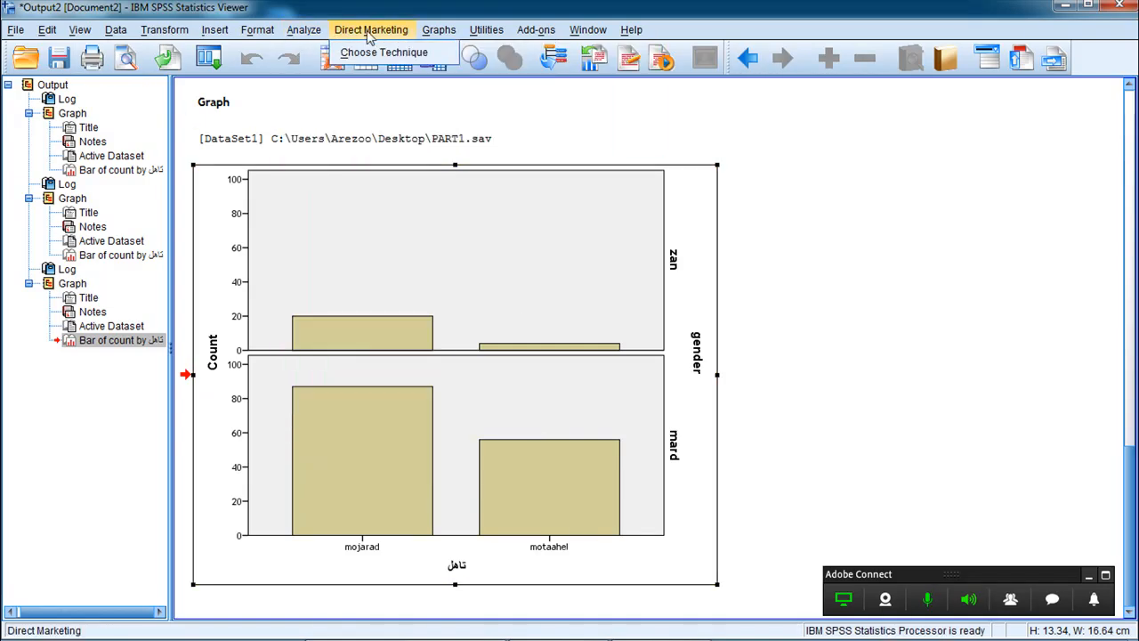
mouse_move(587, 94)
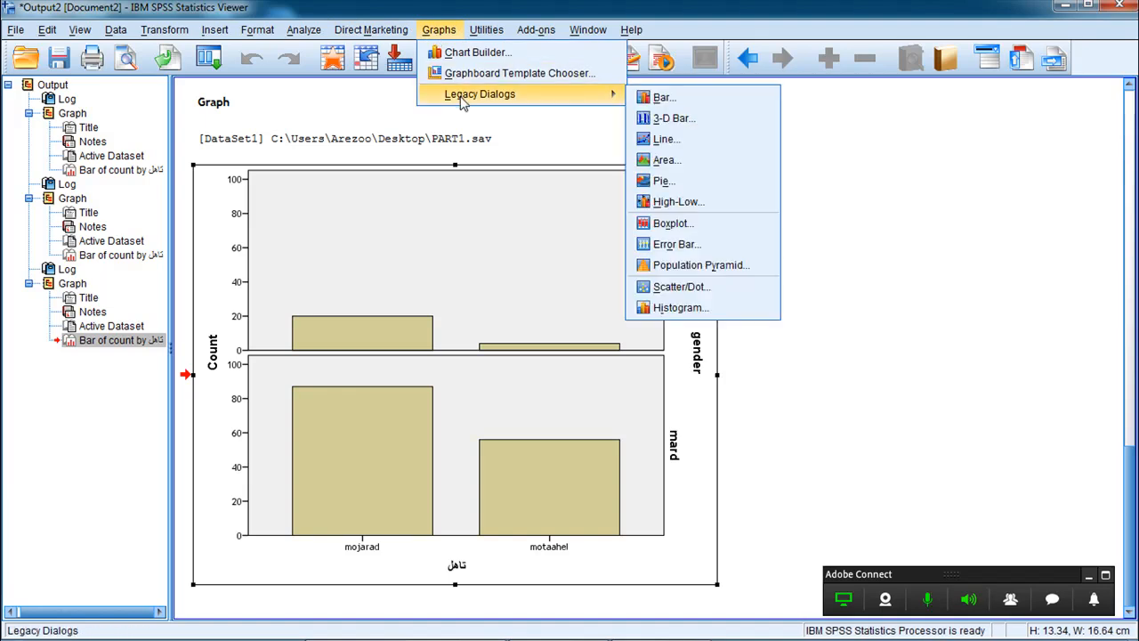
left_click(663, 99)
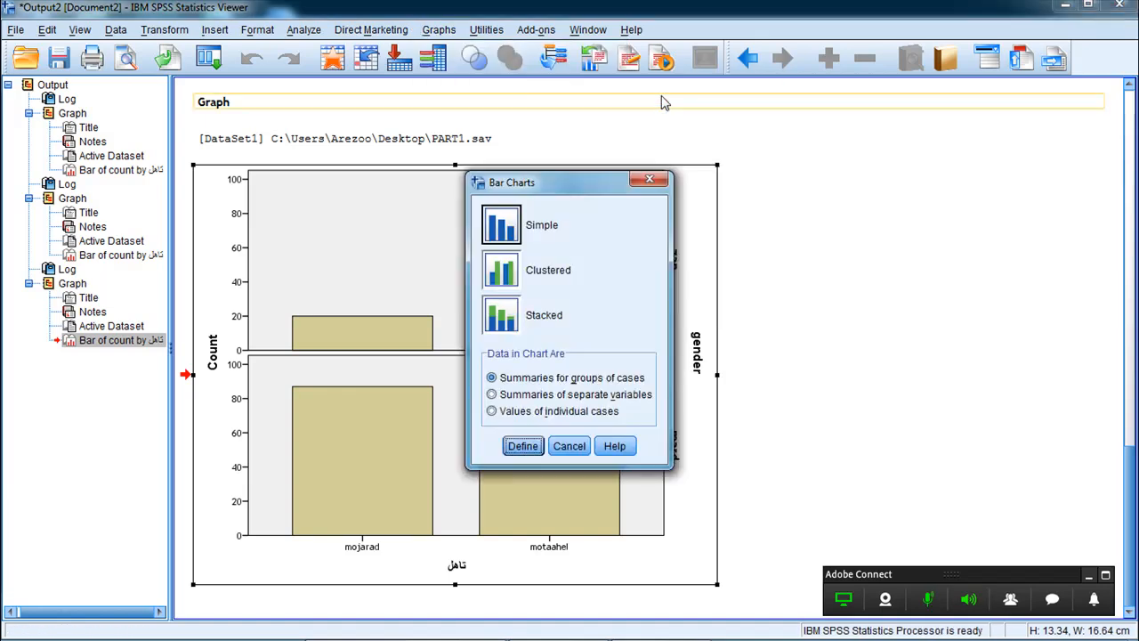
left_click(523, 445)
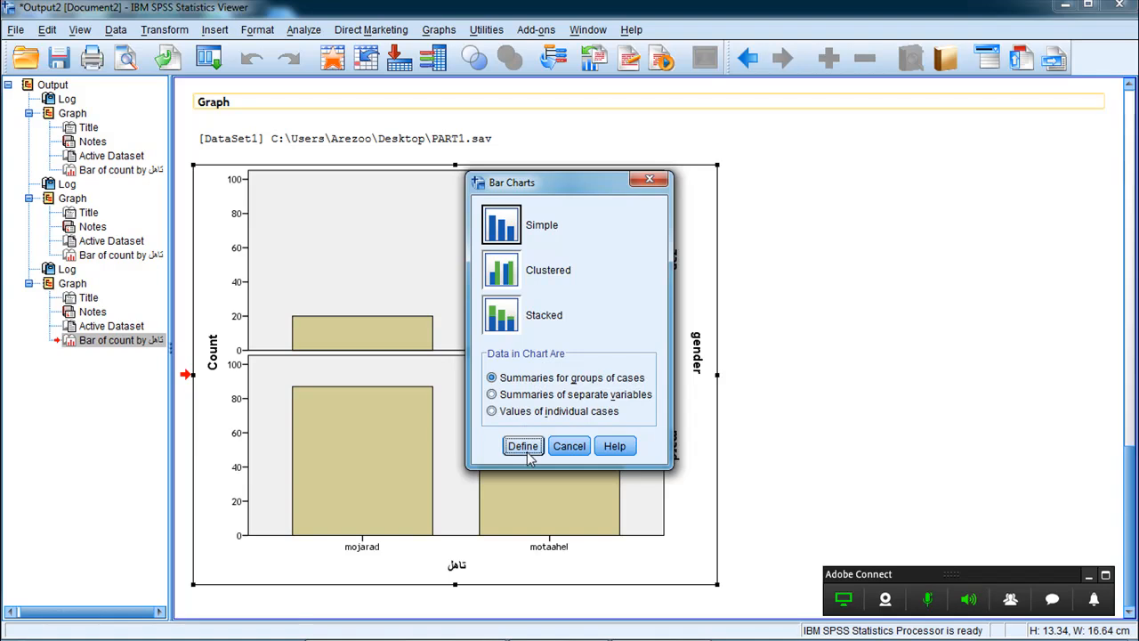
left_click(513, 342)
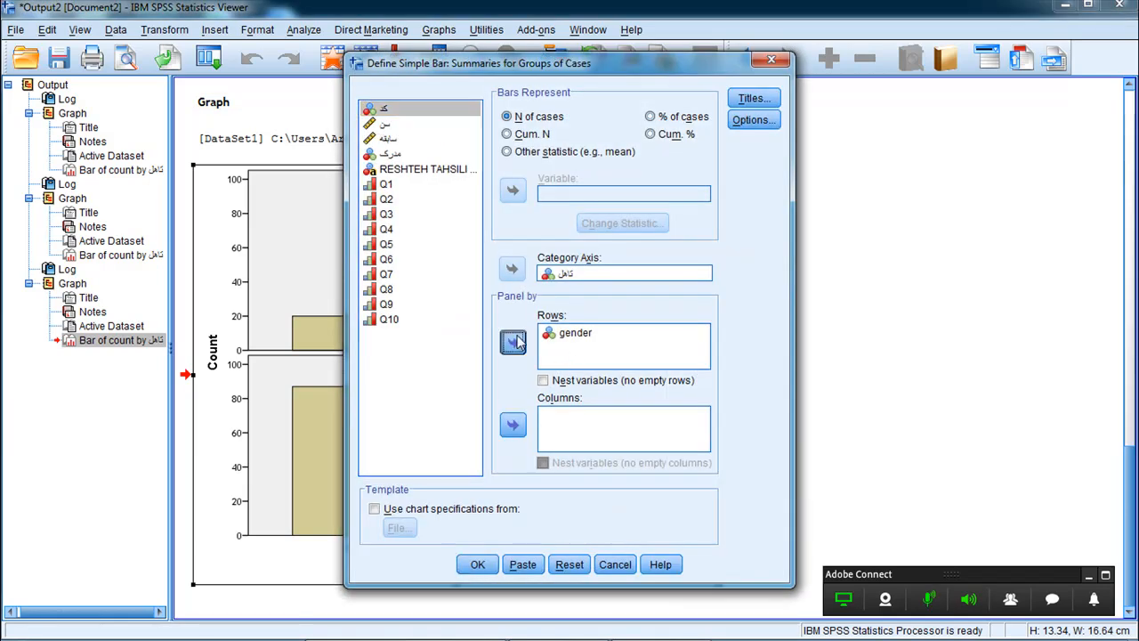
left_click(521, 343)
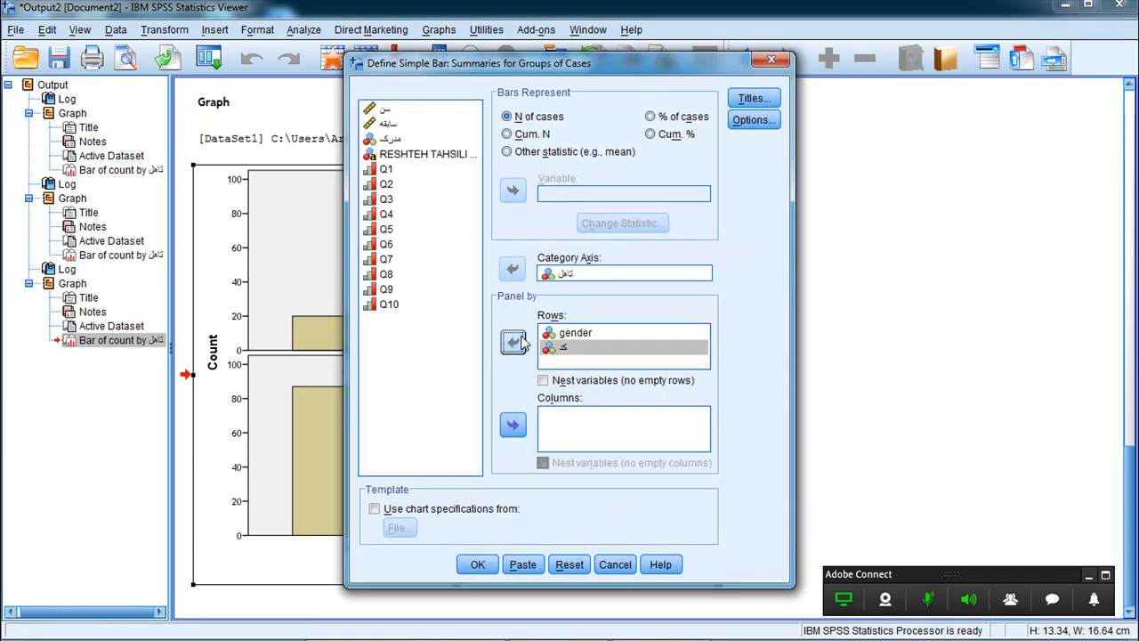
left_click(569, 332)
left_click(514, 343)
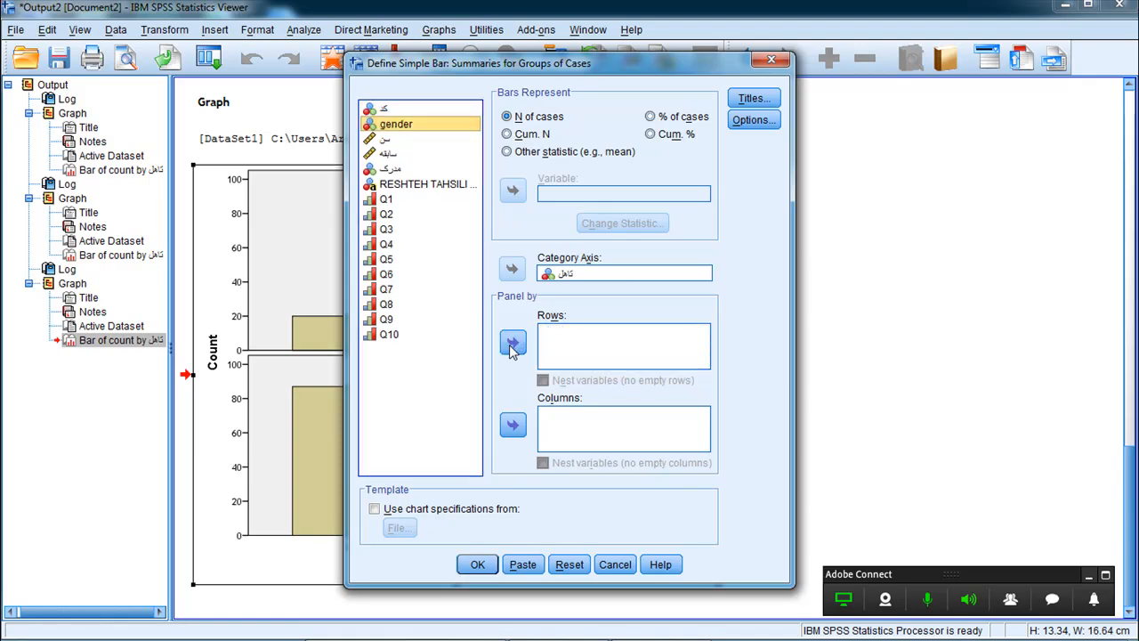
Step: Replace تاهل with gender on the category axis and create the simple bar chart of case counts
left_click(540, 274)
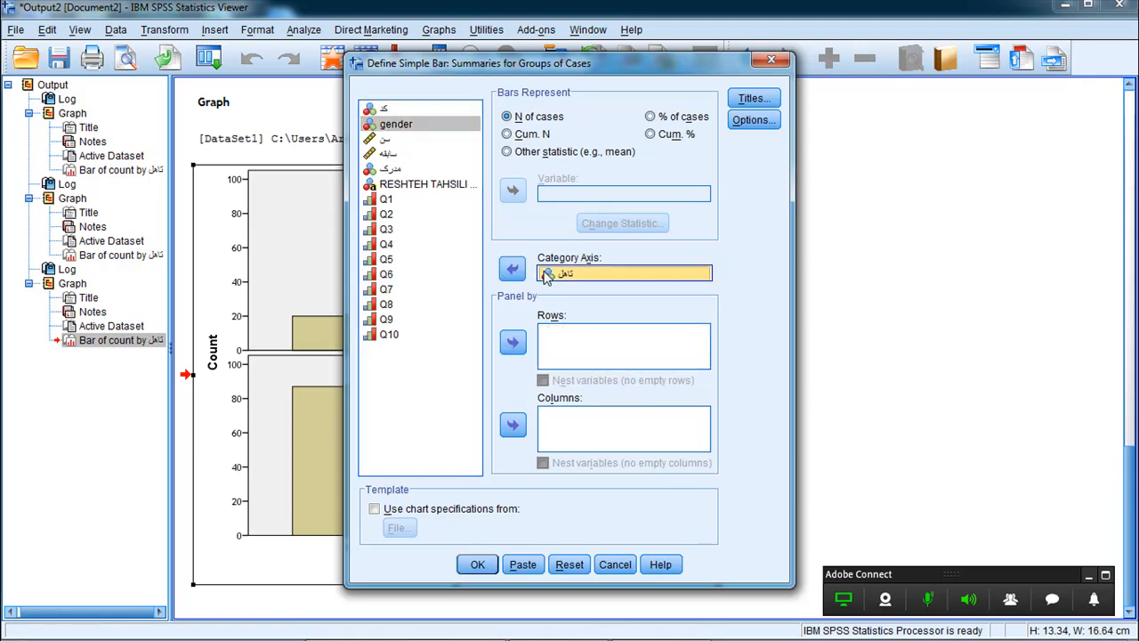
left_click(519, 270)
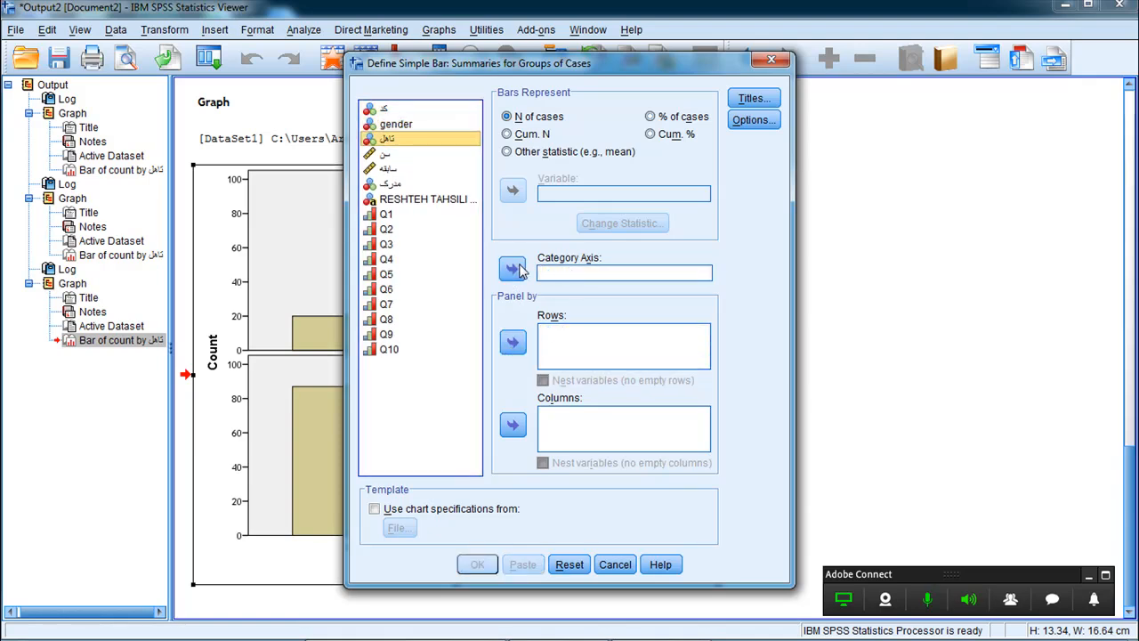
left_click(389, 126)
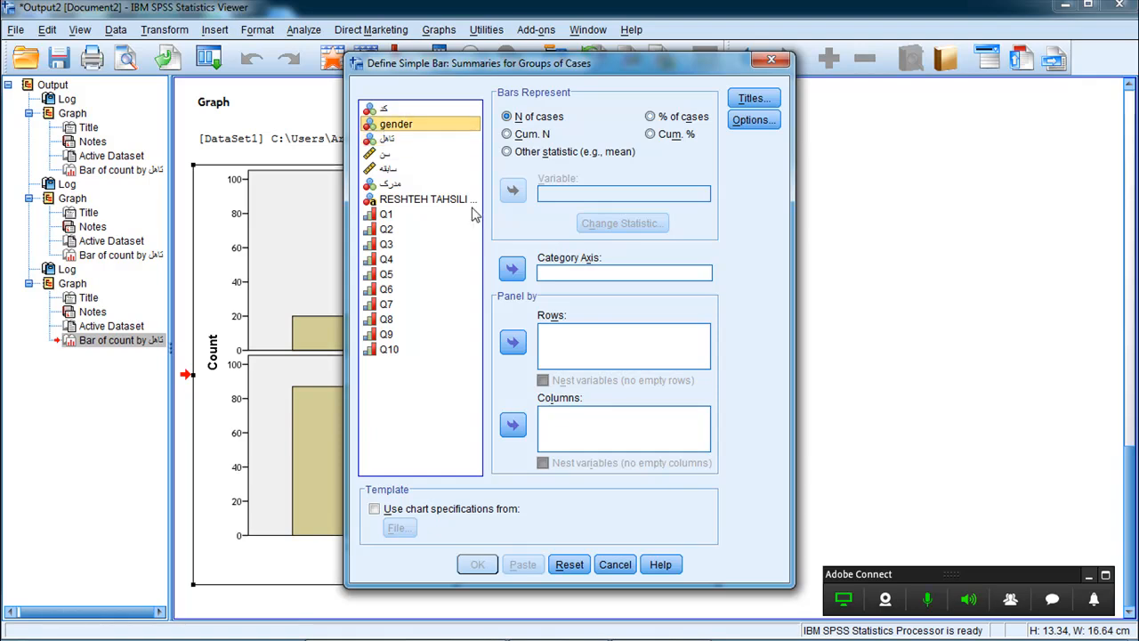
left_click(520, 273)
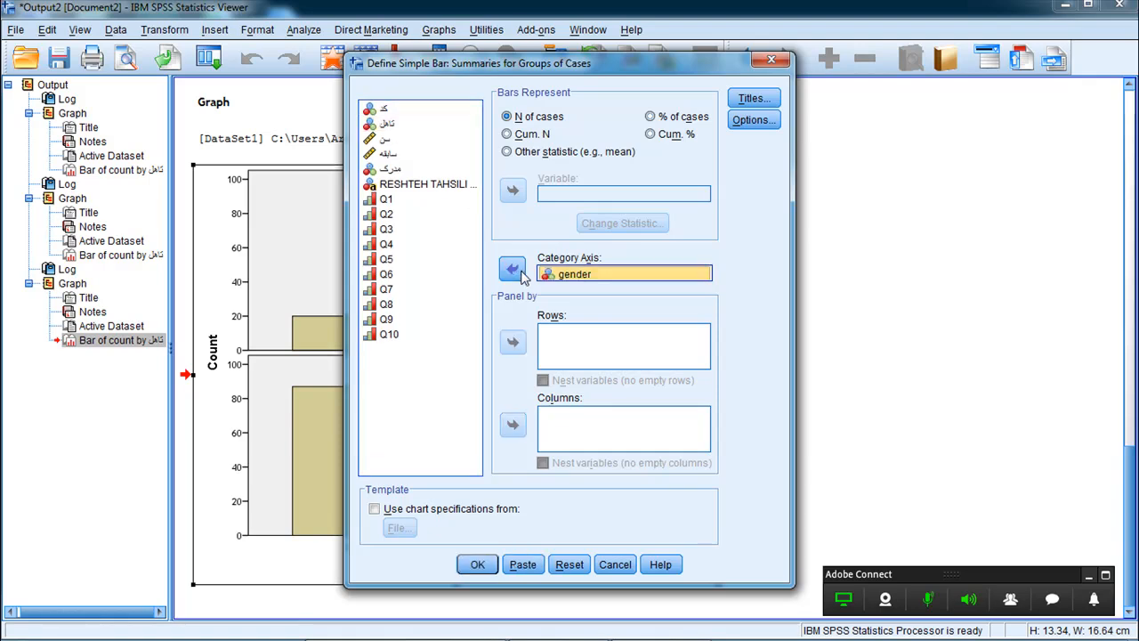
left_click(480, 564)
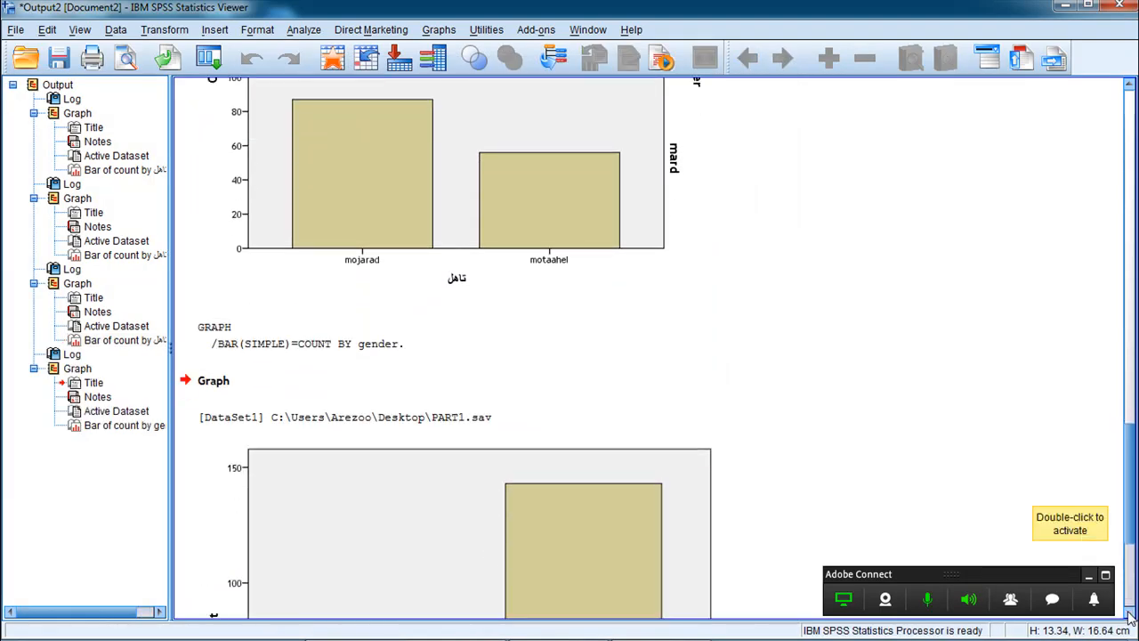
left_click(457, 534)
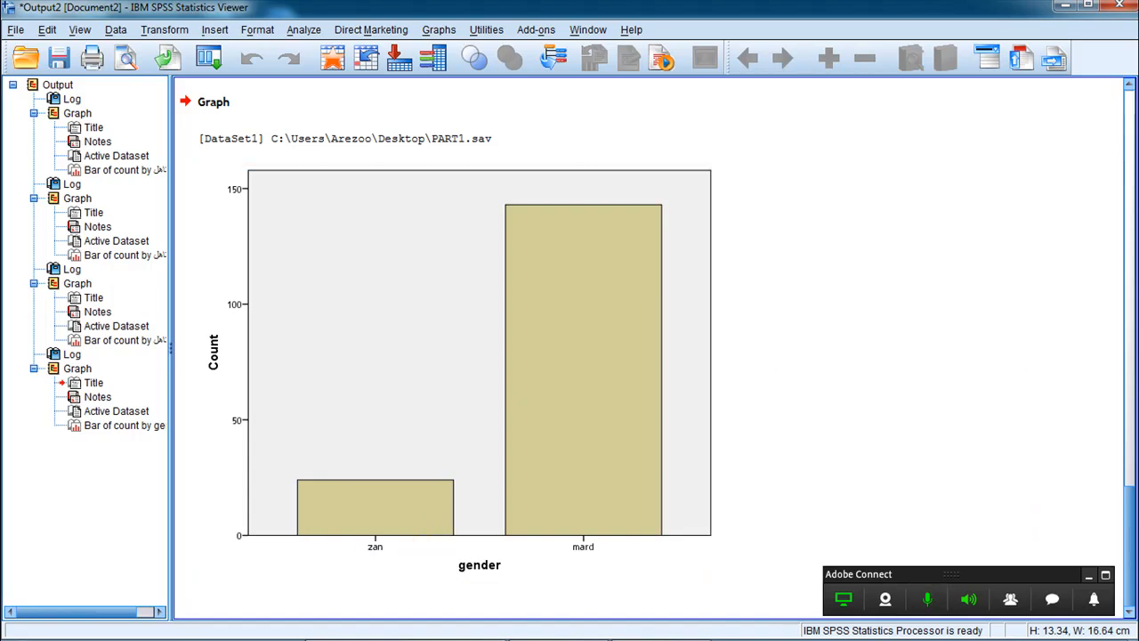
Step: Open the تاهل bar chart panelled by gender in a maximized Chart Editor and select the whole chart
left_click(1130, 390)
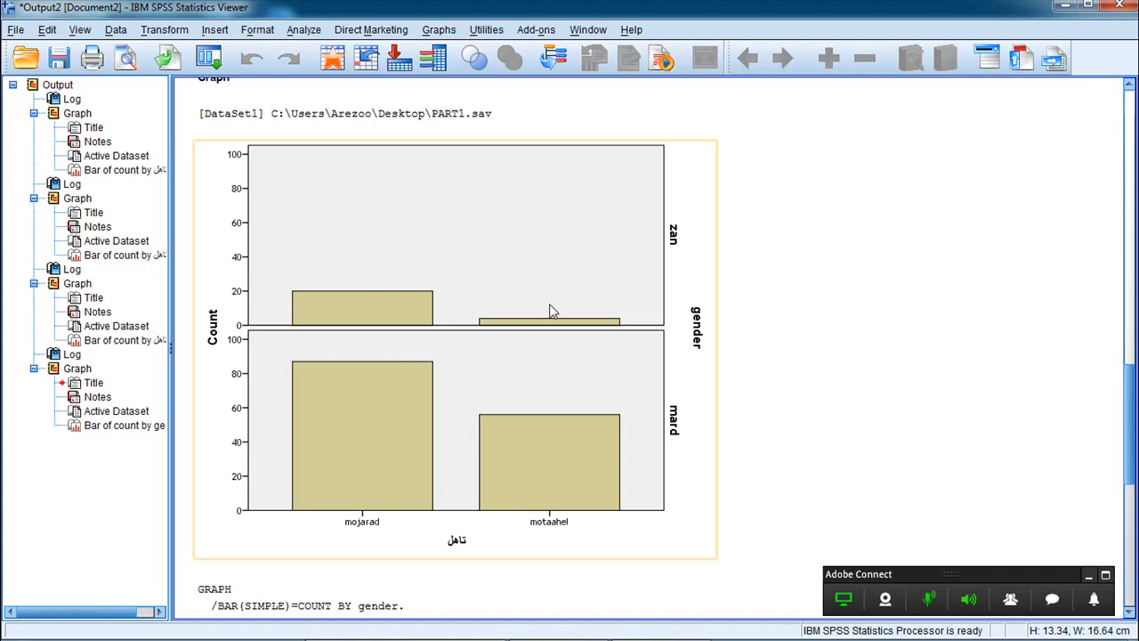
double_click(532, 232)
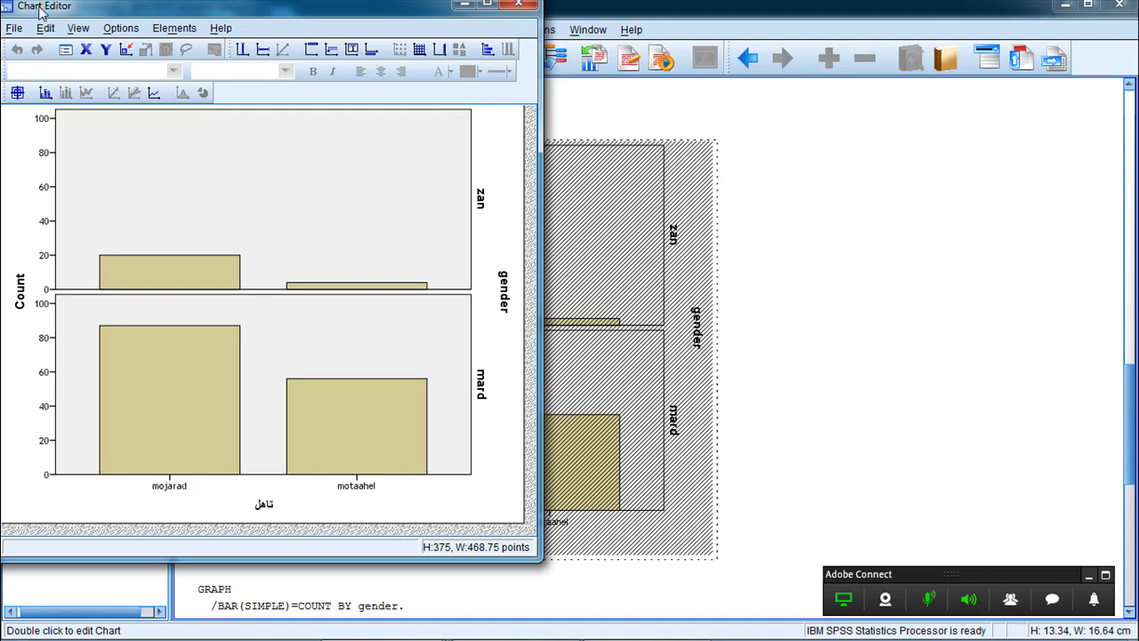
left_click(487, 7)
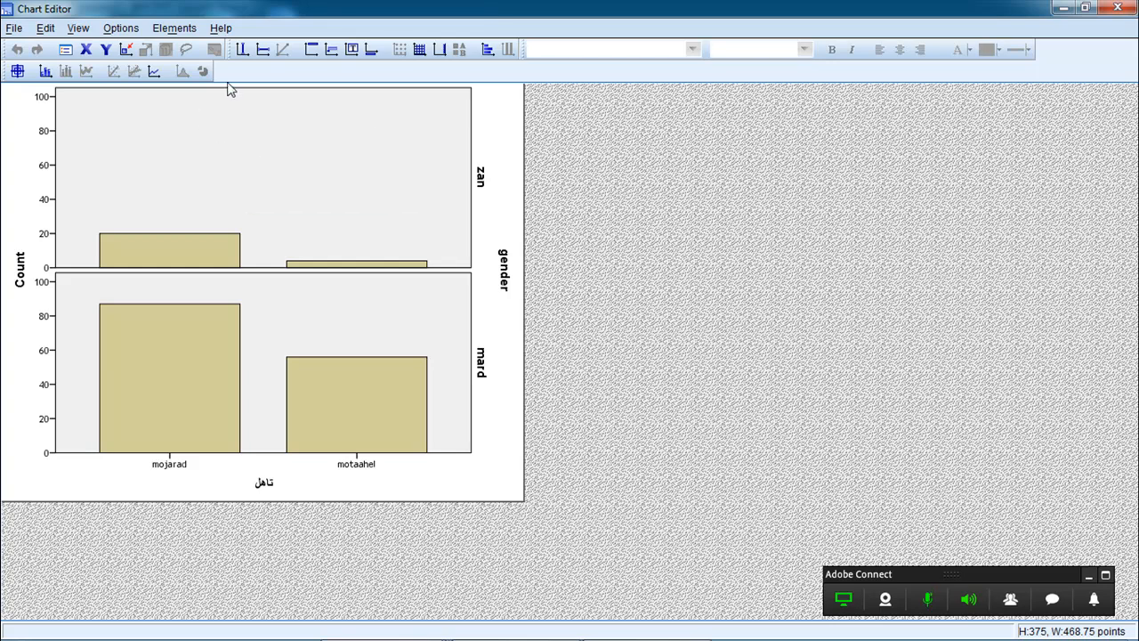
left_click(25, 262)
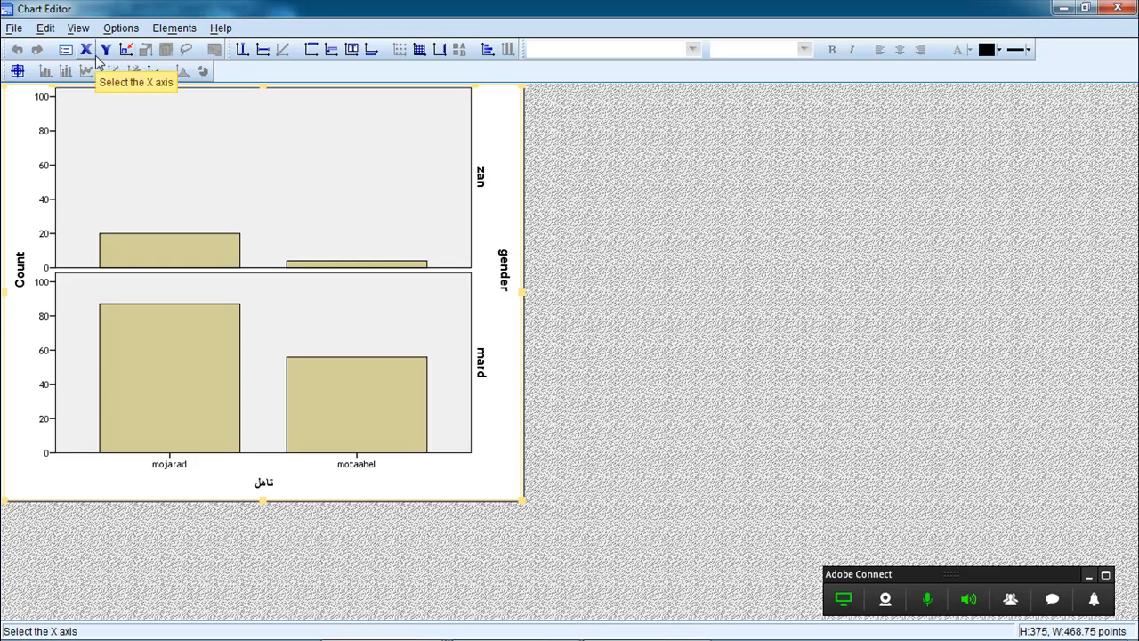
Step: Try transposing the chart and revert it, and show and hide grid lines at major ticks, closing the chart properties
left_click(488, 50)
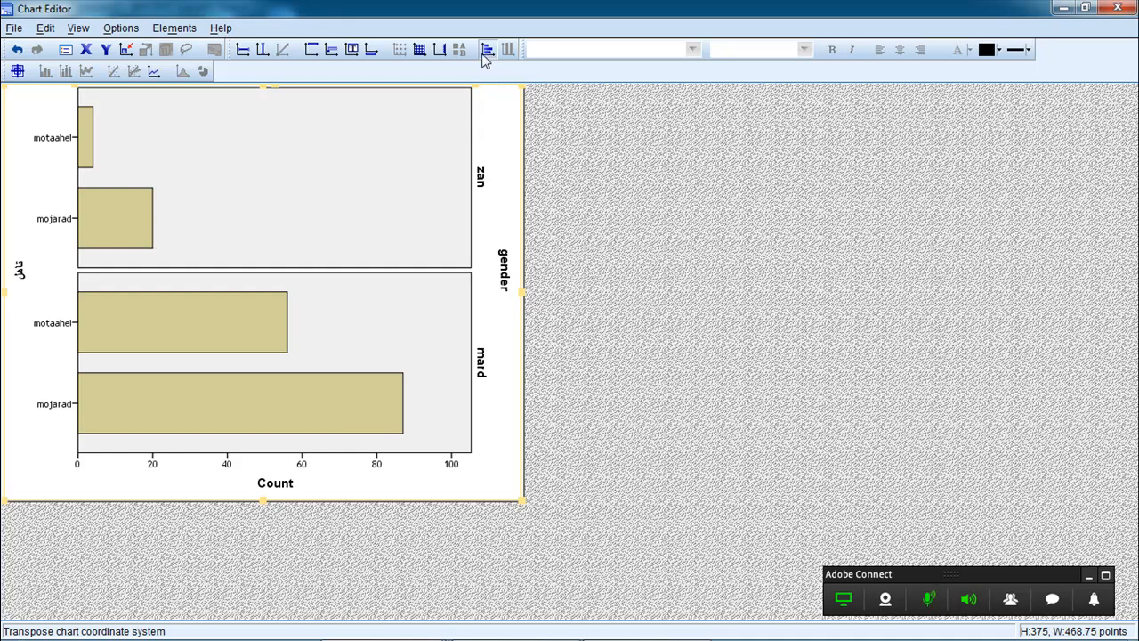
left_click(484, 56)
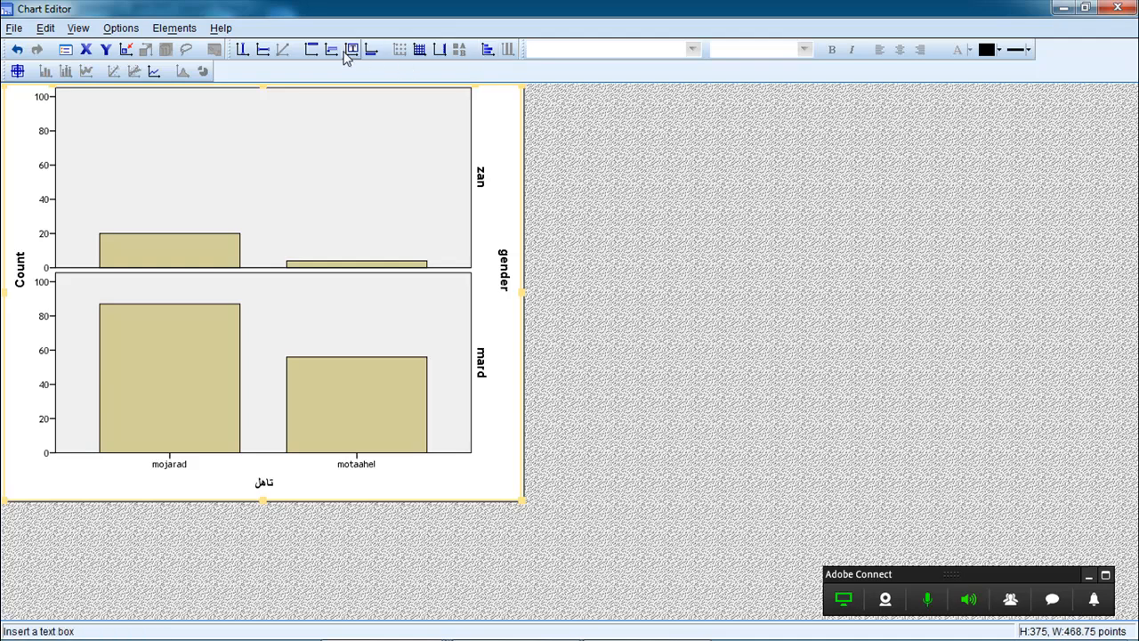
left_click(420, 51)
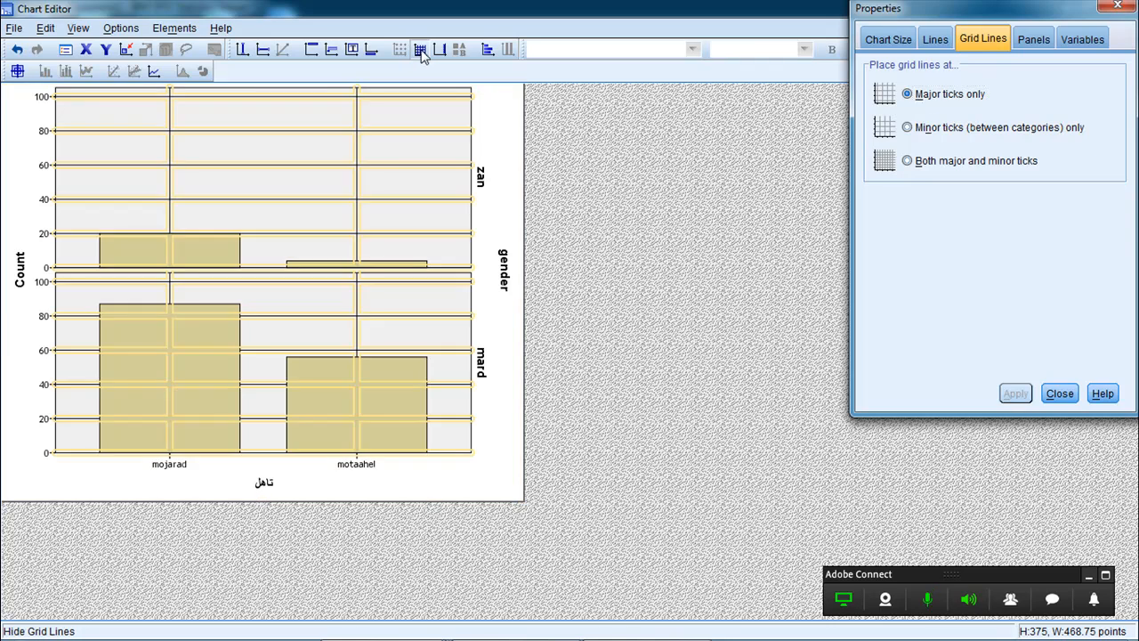
left_click(420, 51)
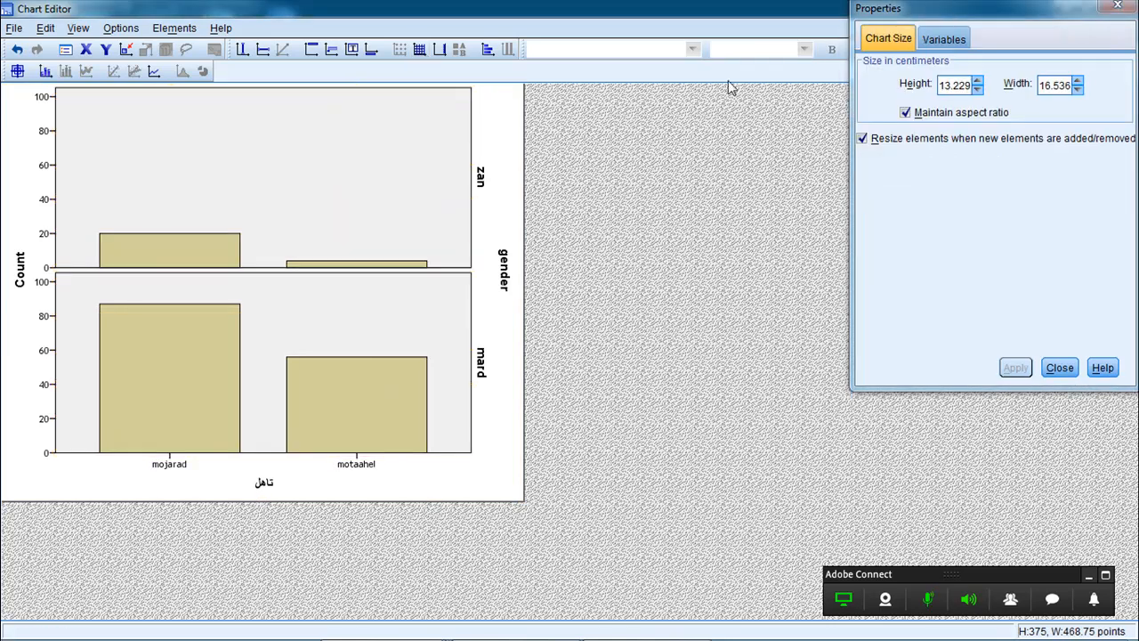
left_click(1117, 8)
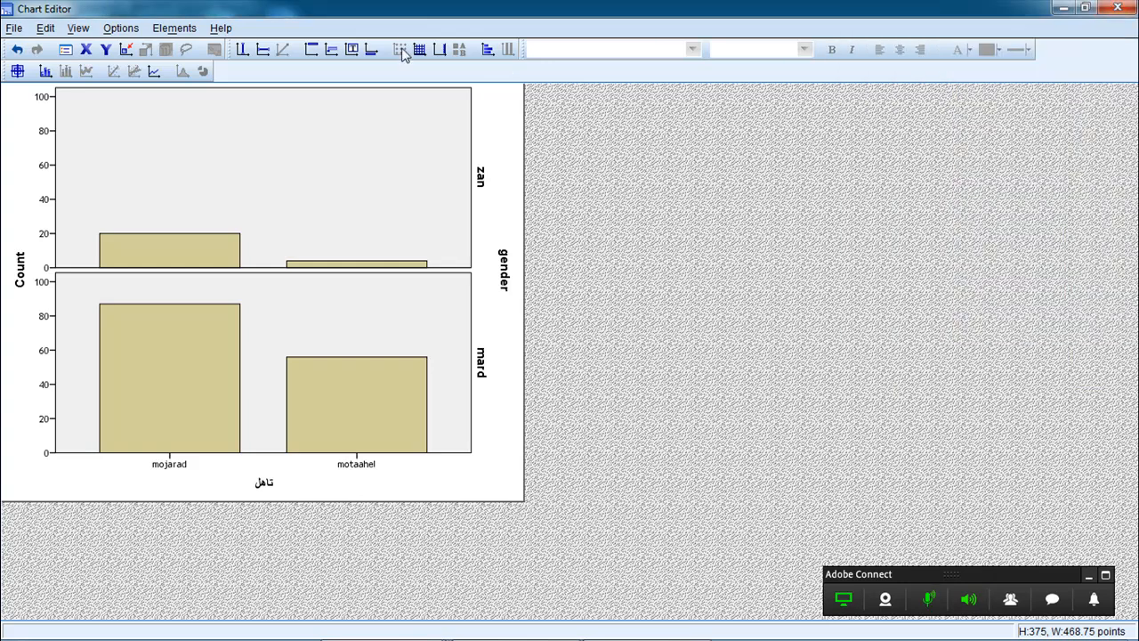
Step: Add a footnote with the default text below the panelled bar chart, select it and close its properties
left_click(371, 51)
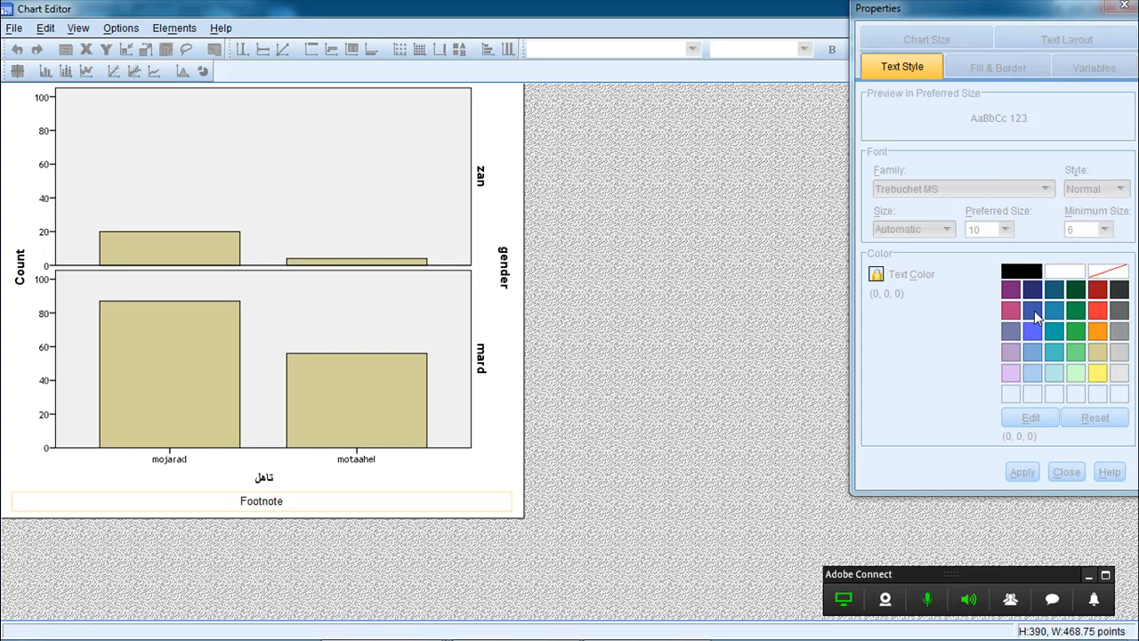
key("Escape")
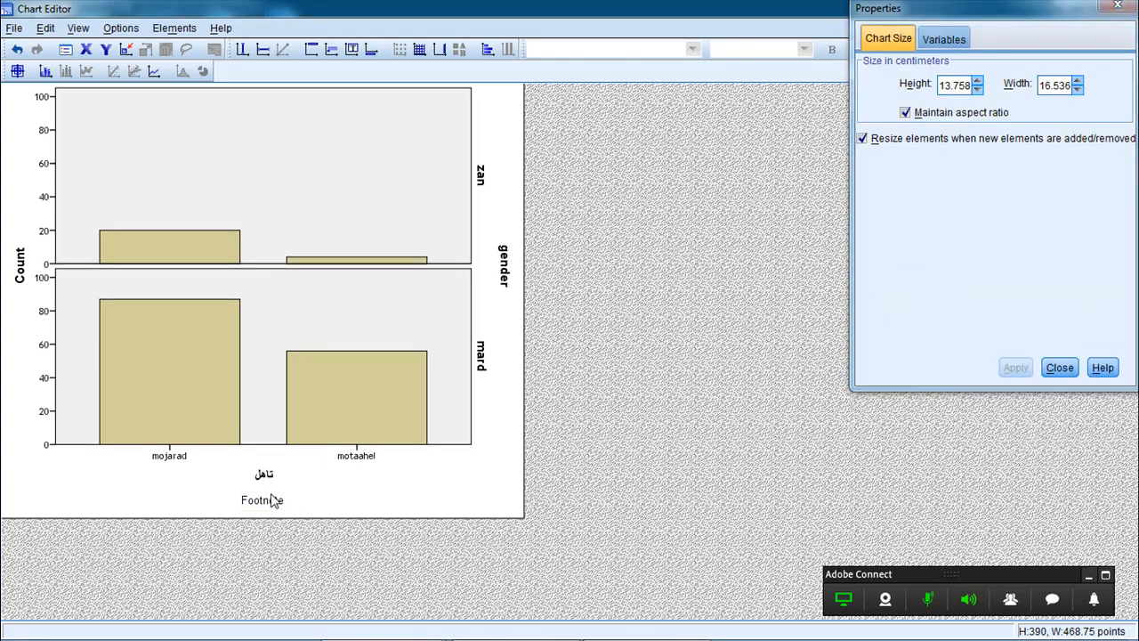
left_click(274, 501)
key("Escape")
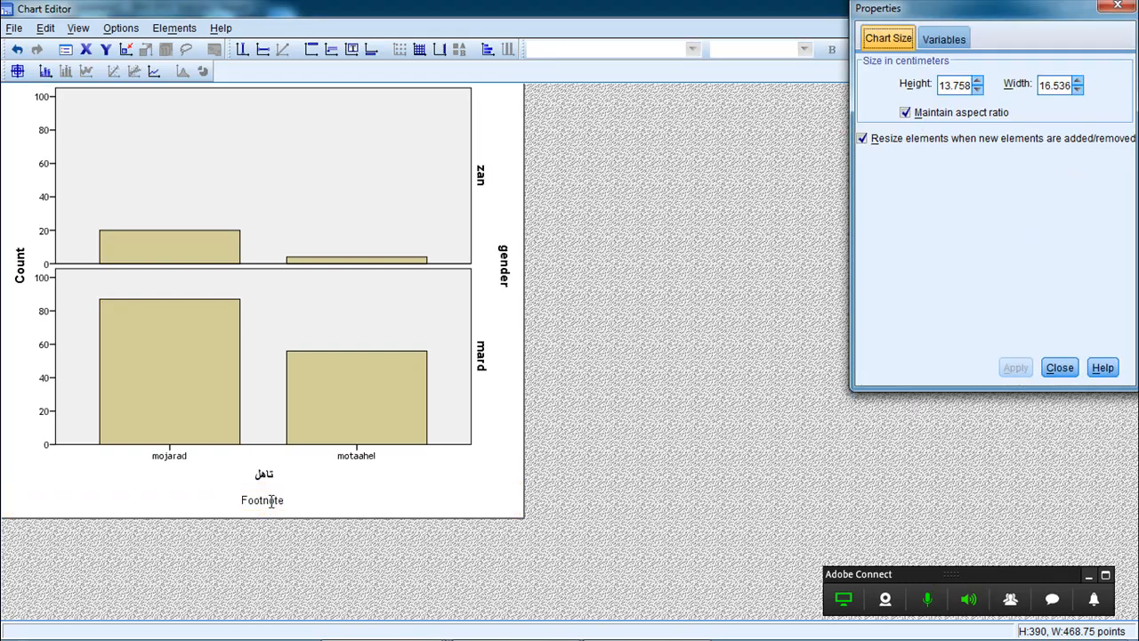
left_click(271, 501)
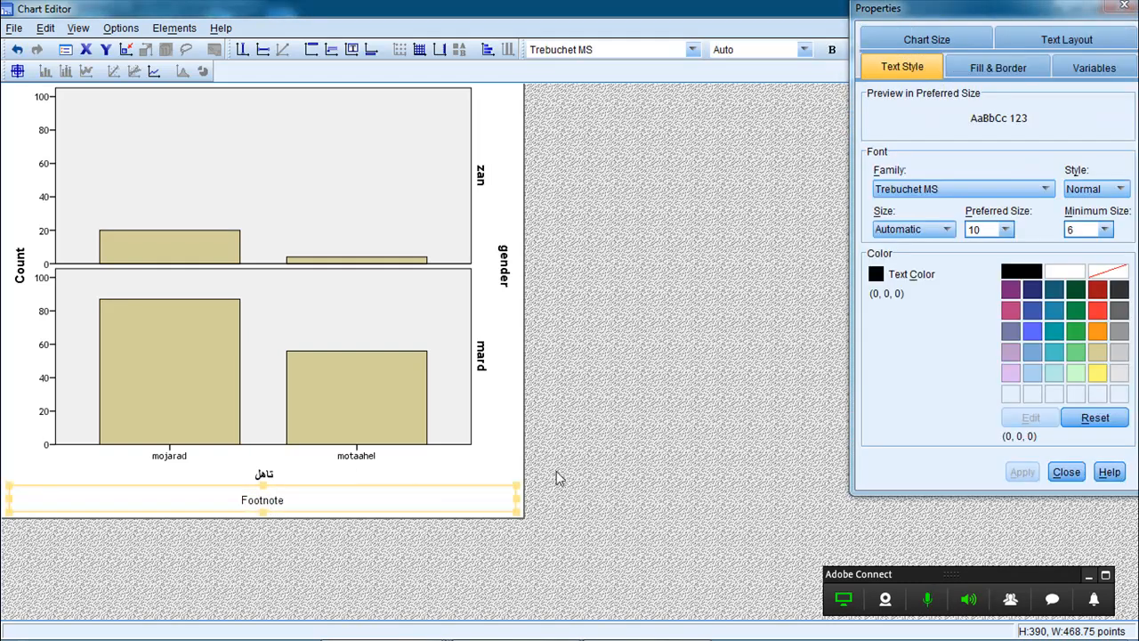
left_click(1066, 472)
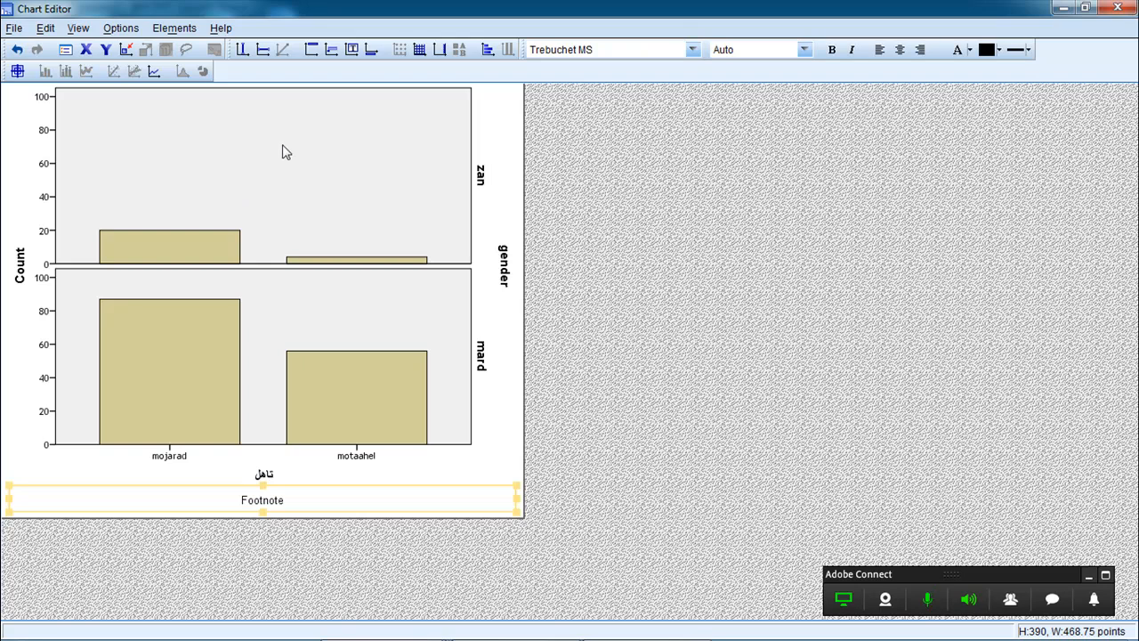
Step: Add a text box reading "نمودار وضعیت تاهل" in the upper part of the chart
left_click(353, 52)
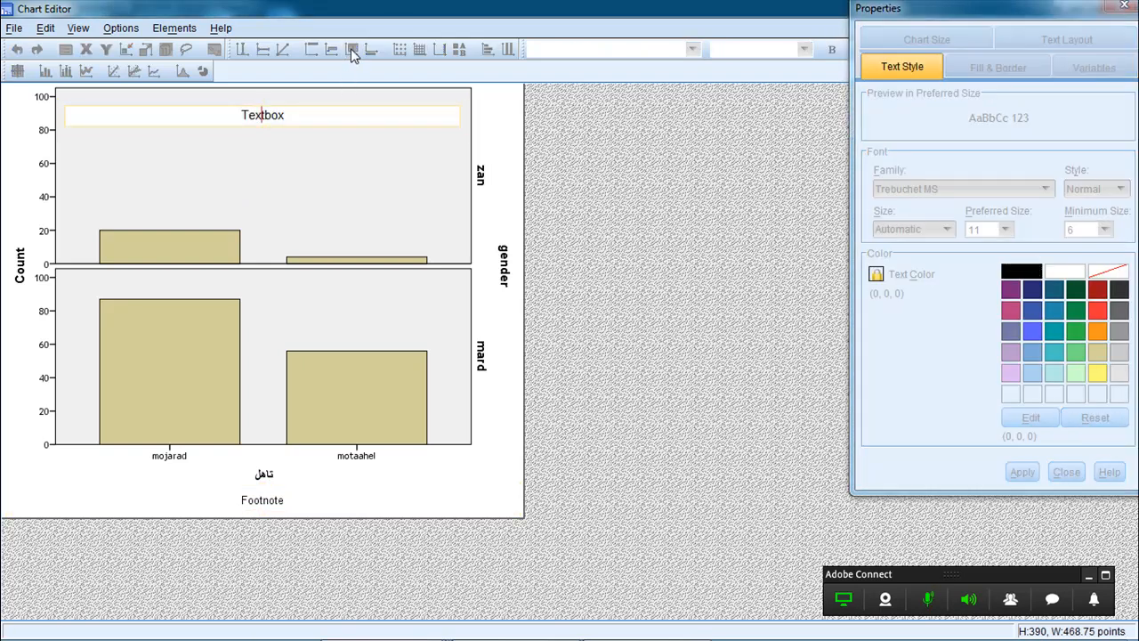
double_click(263, 116)
left_click(264, 116)
double_click(267, 119)
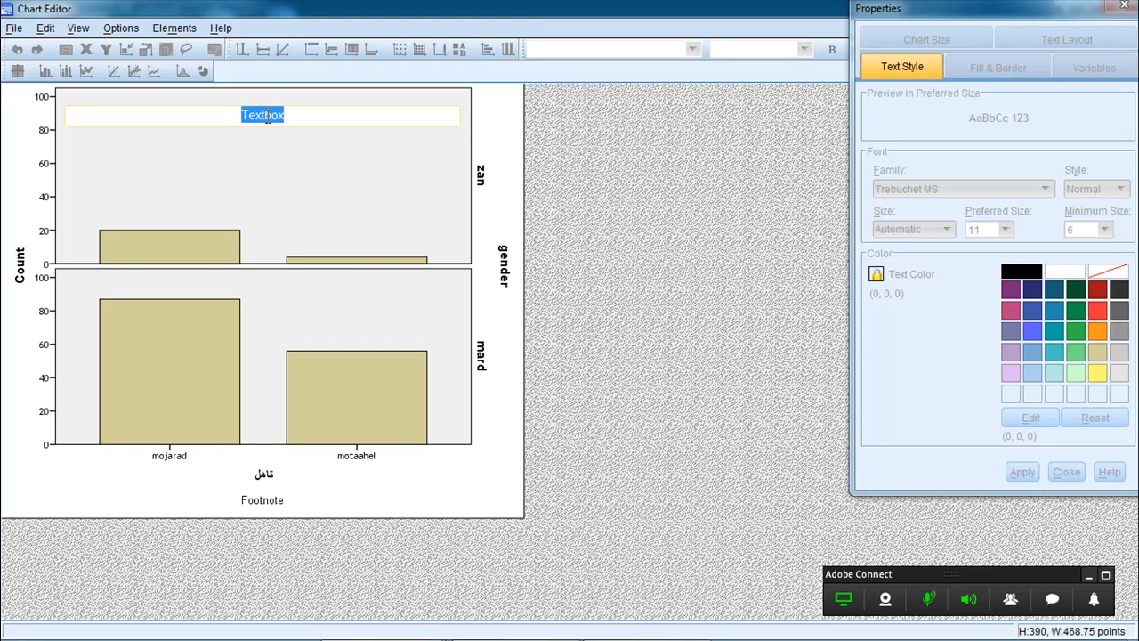
type("k")
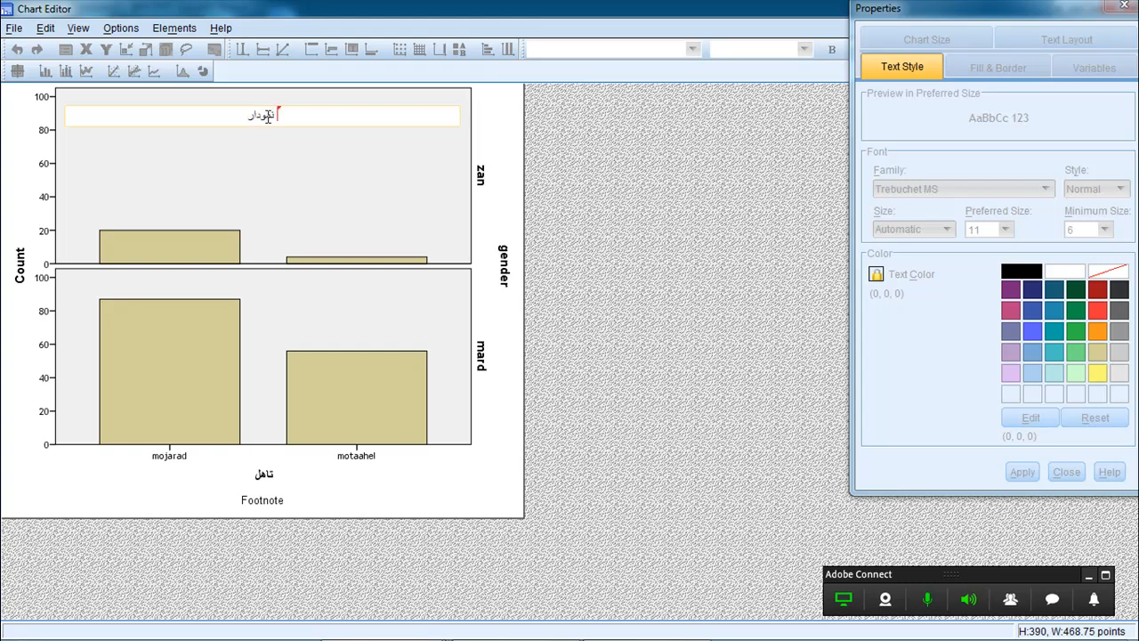
type("وضعیت تاهل")
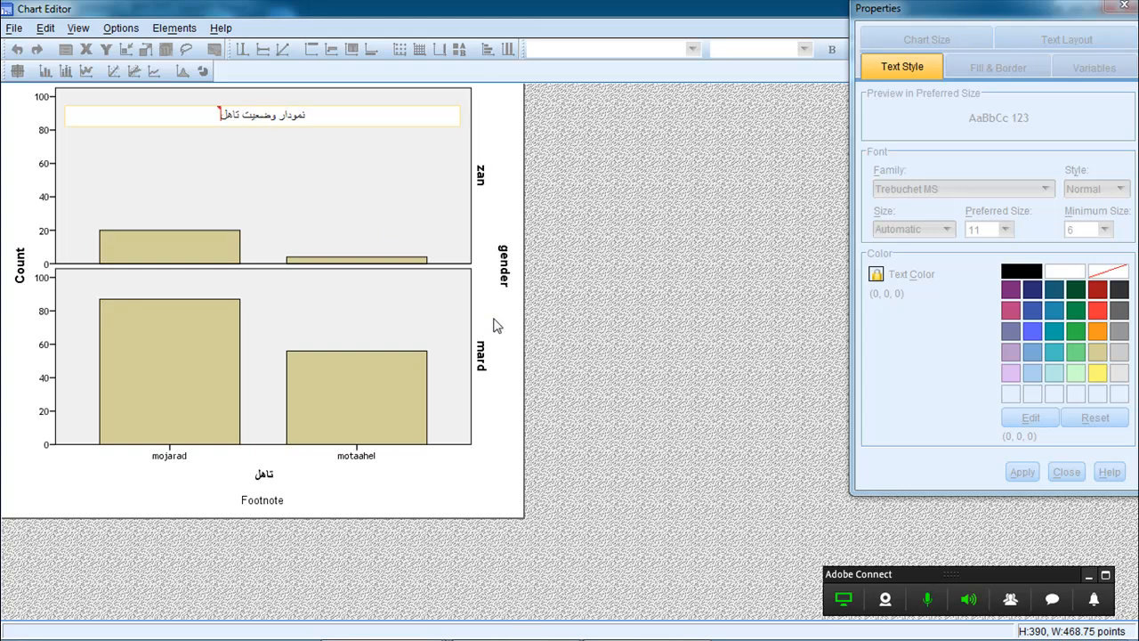
left_click_drag(222, 113, 305, 114)
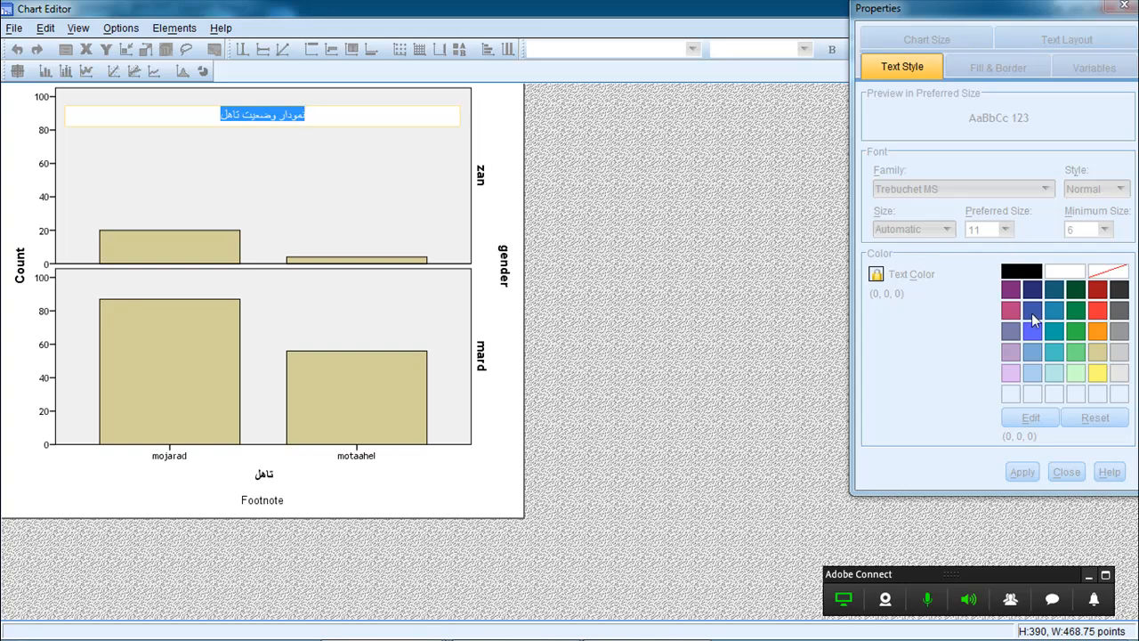
key("Escape")
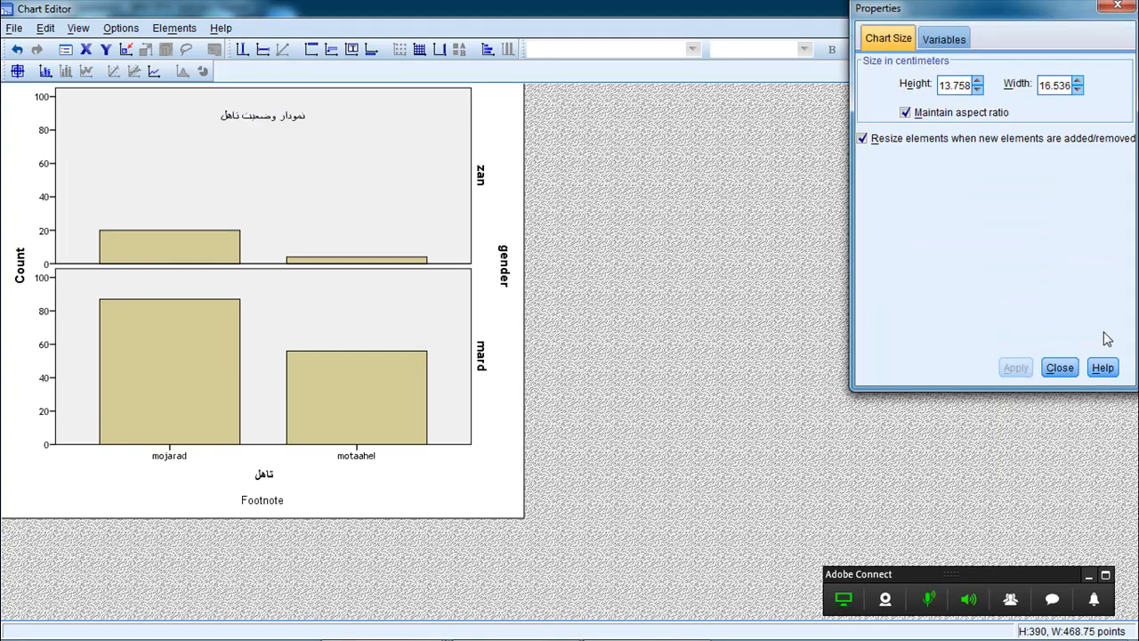
Step: Increase the chart height to 14.258 cm with the aspect ratio maintained, and close the chart properties and the Chart Editor
left_click(978, 81)
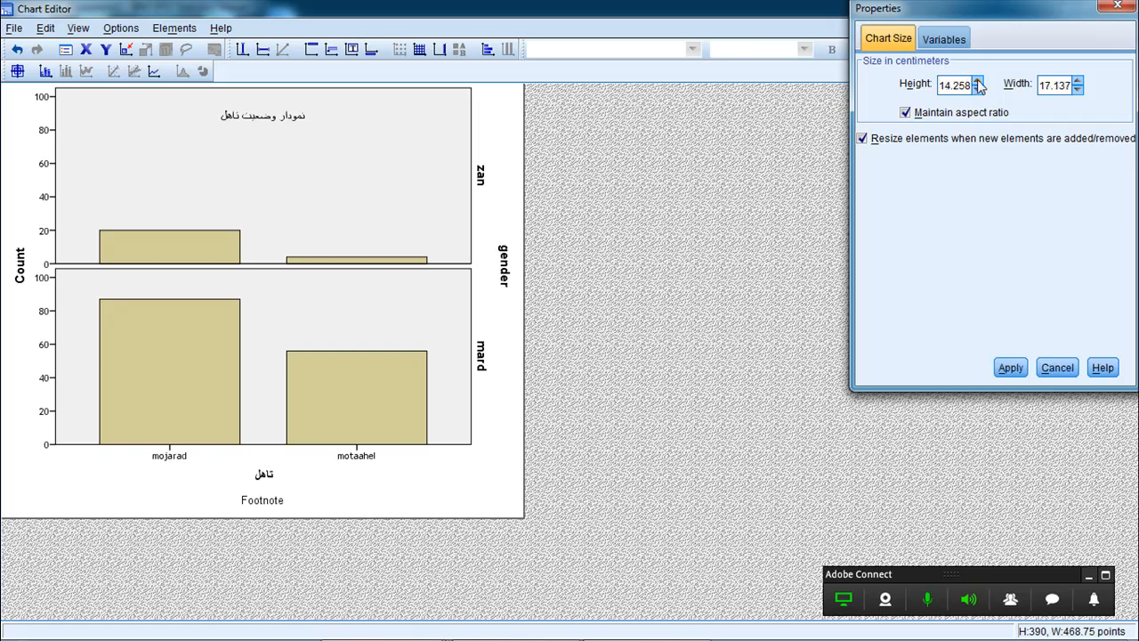
left_click(1010, 366)
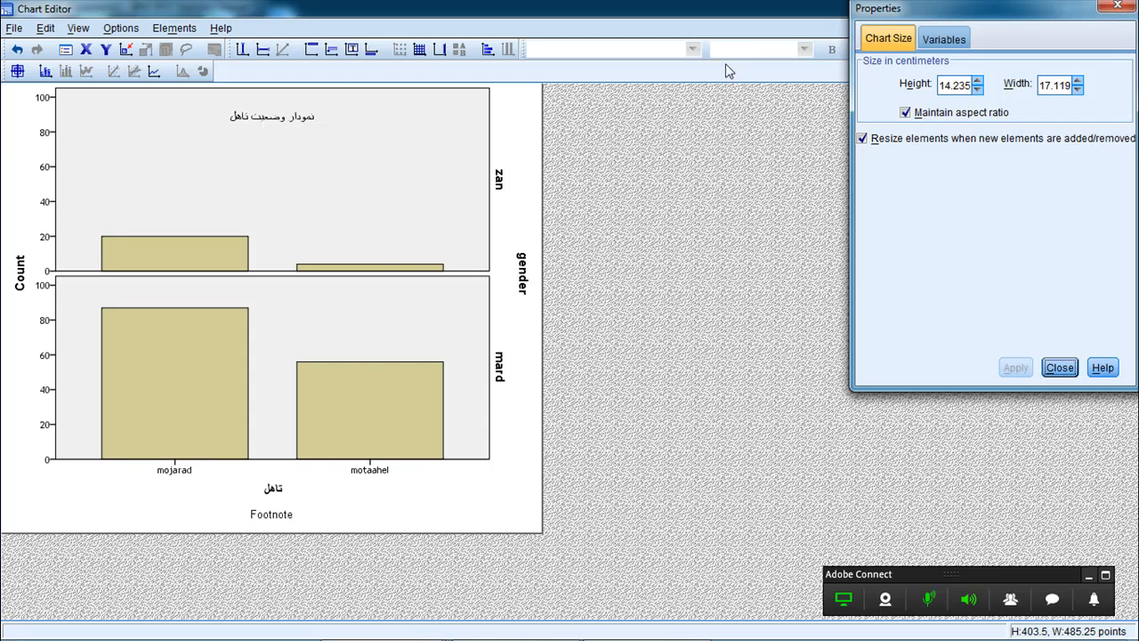
left_click(1115, 9)
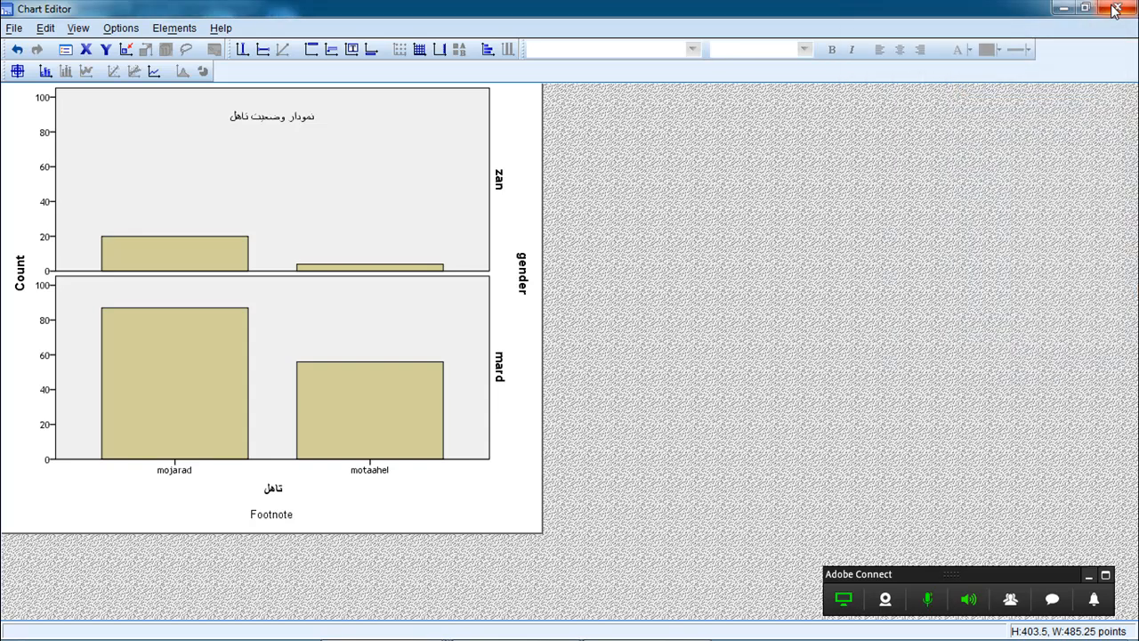
left_click(1117, 8)
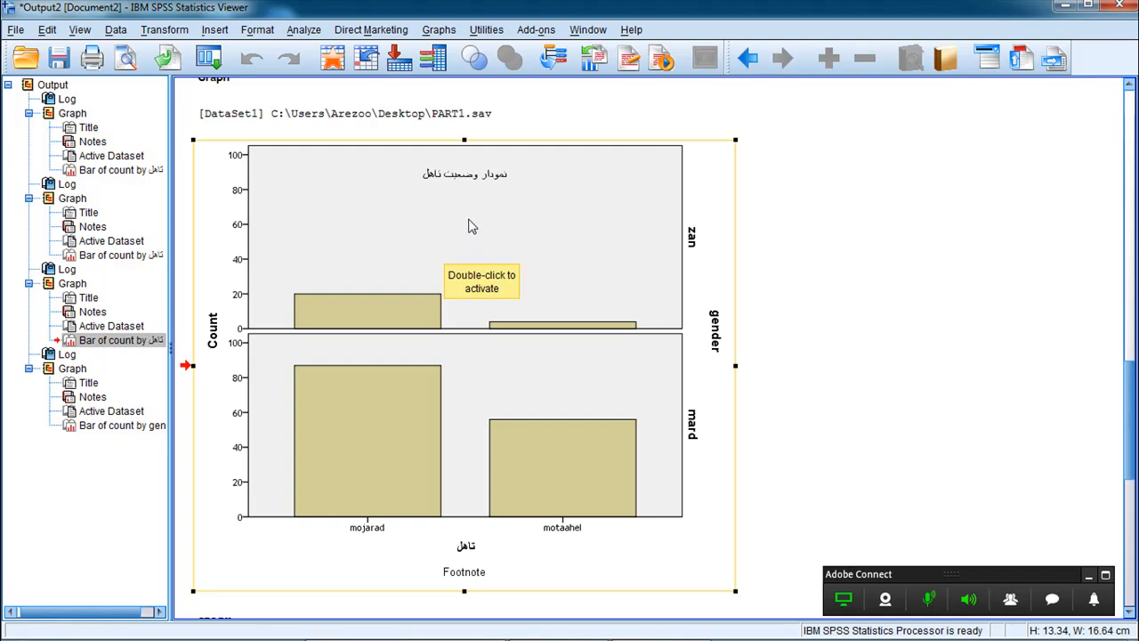
Step: Create a 3-D bar chart of case counts for groups of cases, with تاهل on the X category axis and gender on the Z axis
left_click(436, 32)
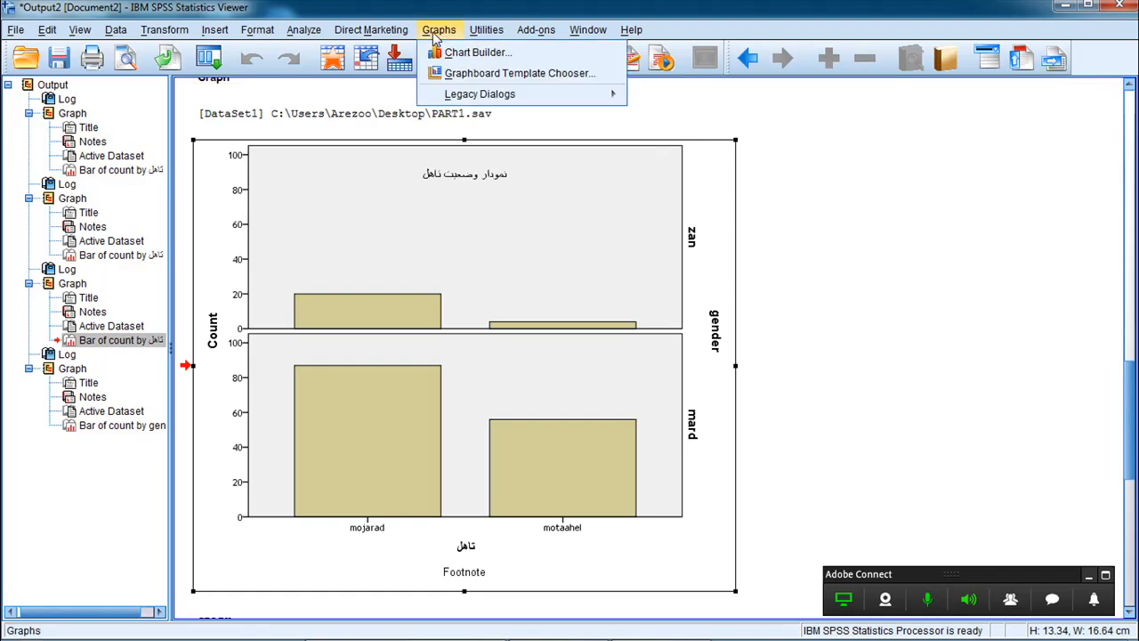
mouse_move(458, 94)
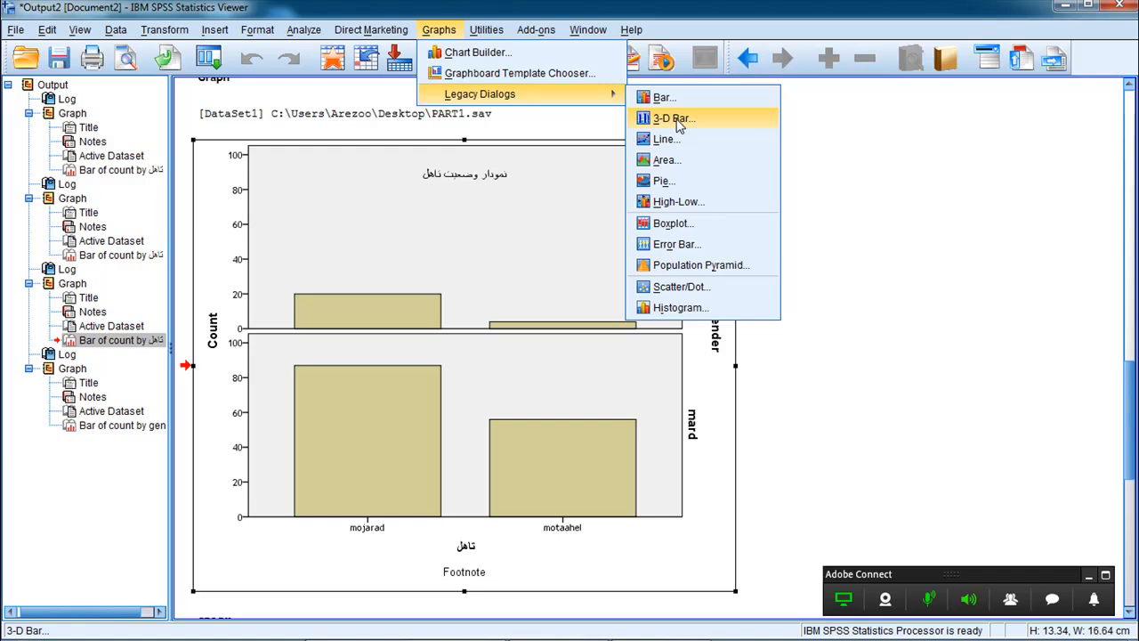
left_click(674, 120)
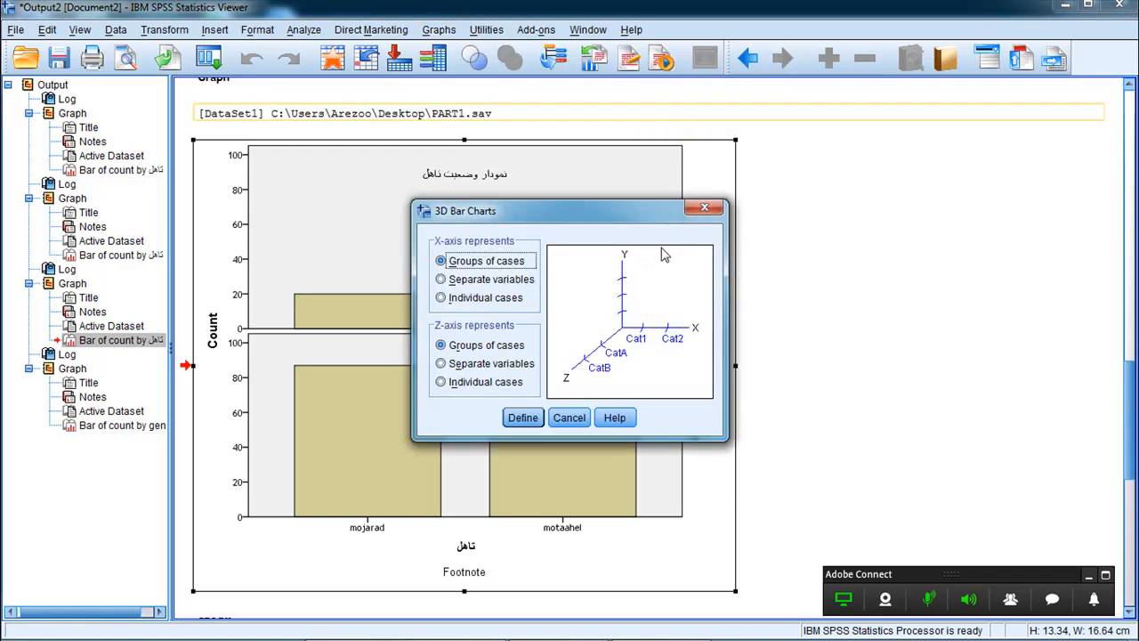
left_click(523, 418)
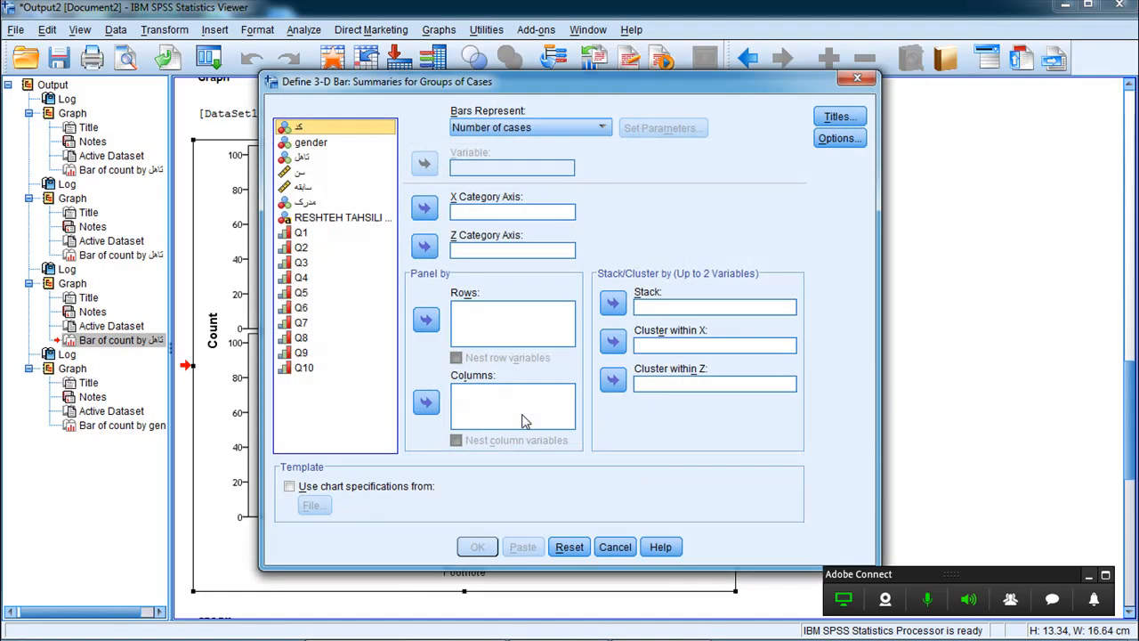
left_click(299, 158)
left_click(425, 207)
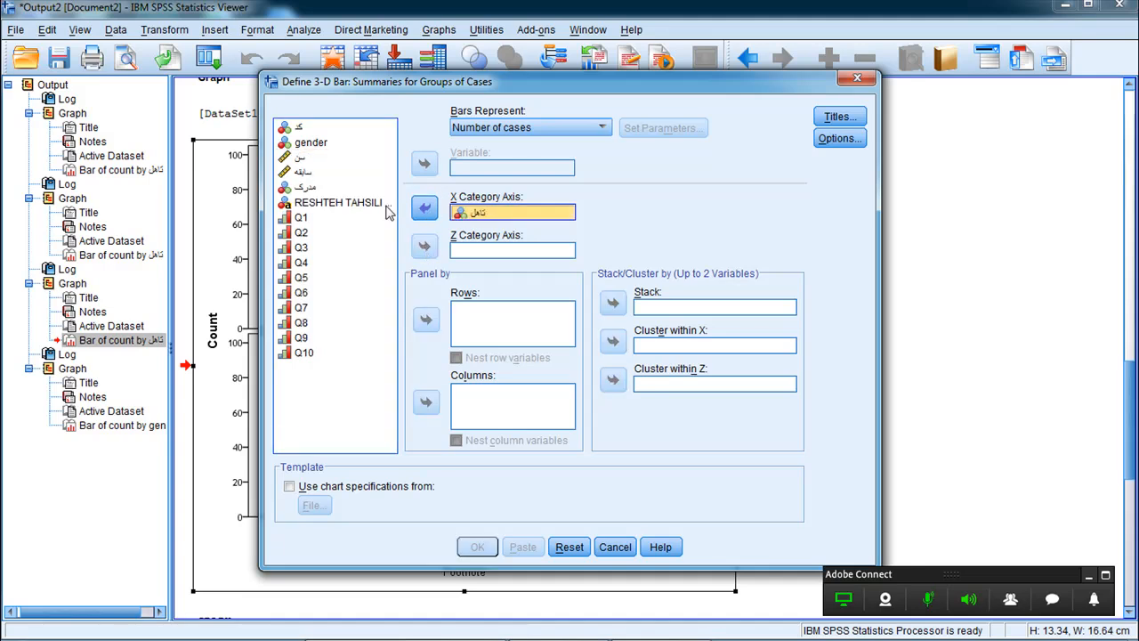
left_click(421, 249)
left_click(485, 549)
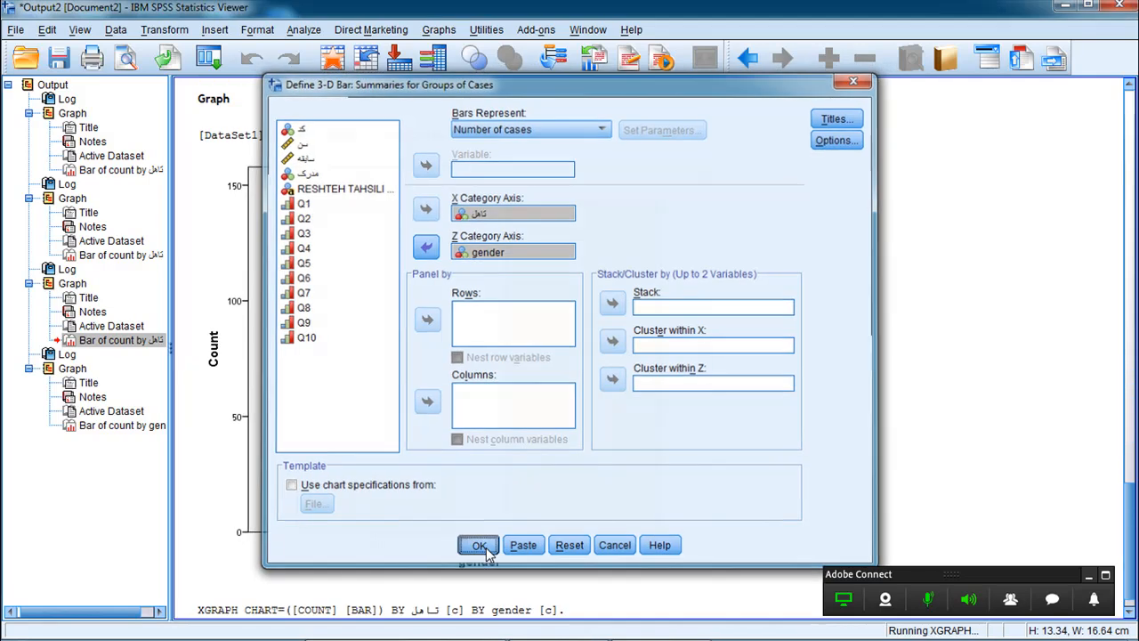
left_click(1129, 611)
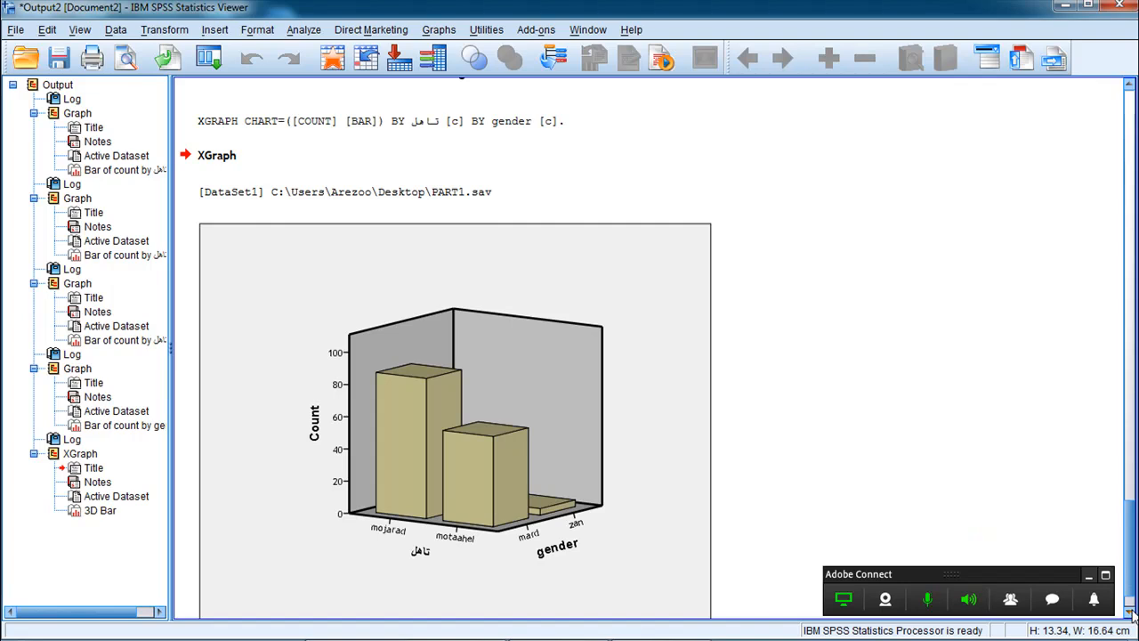
Step: Create a simple line chart of case counts for groups of cases with تاهل on the category axis
left_click(438, 30)
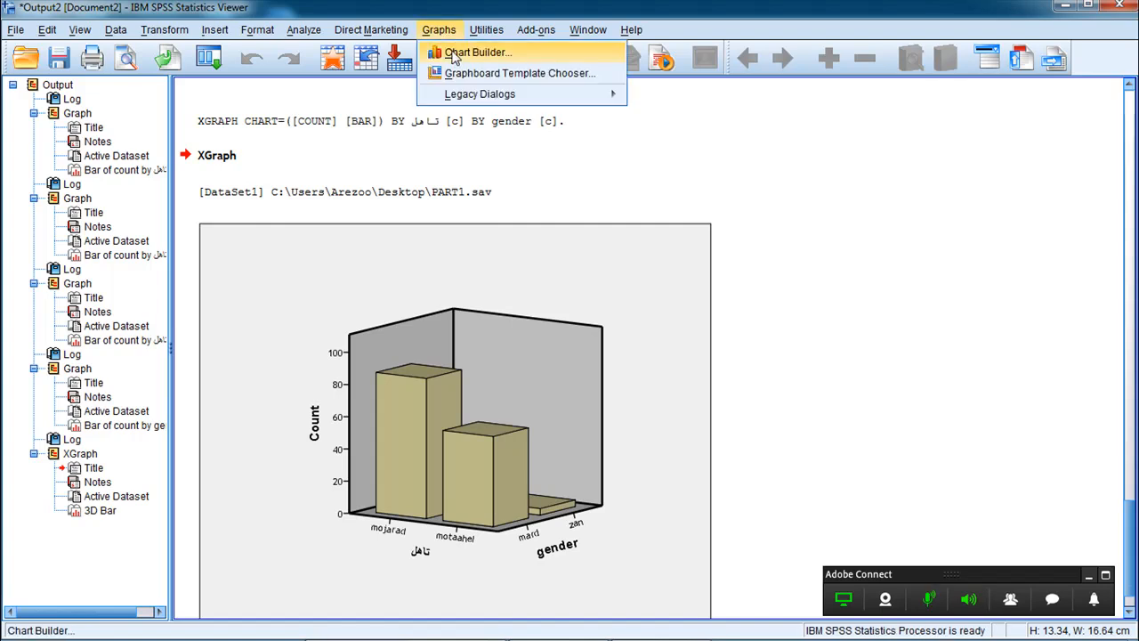
mouse_move(463, 100)
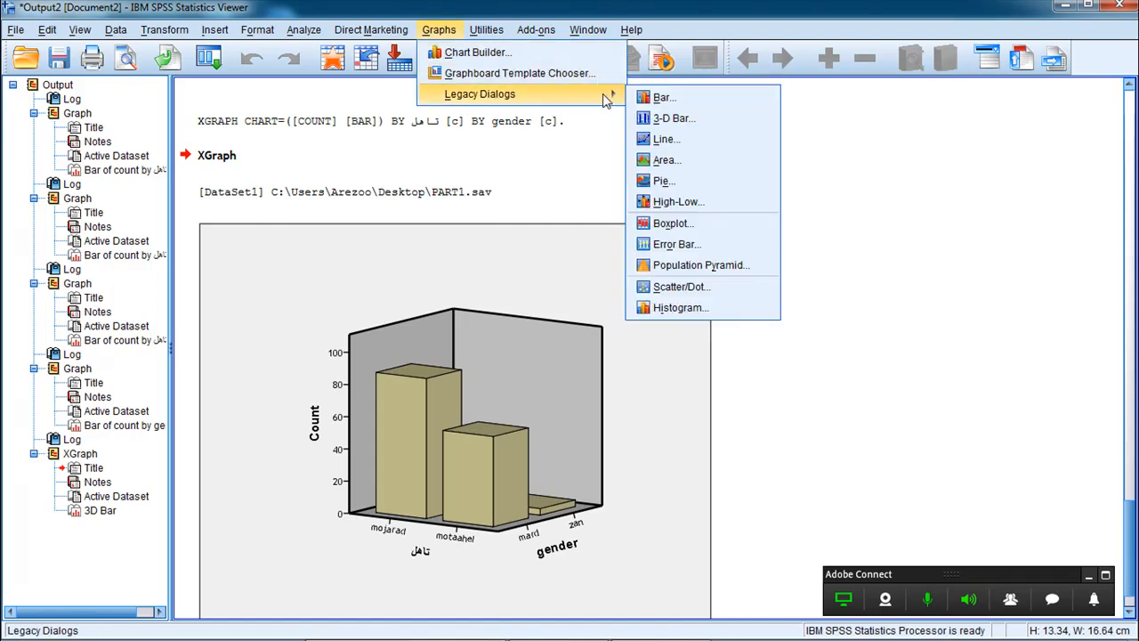
left_click(662, 139)
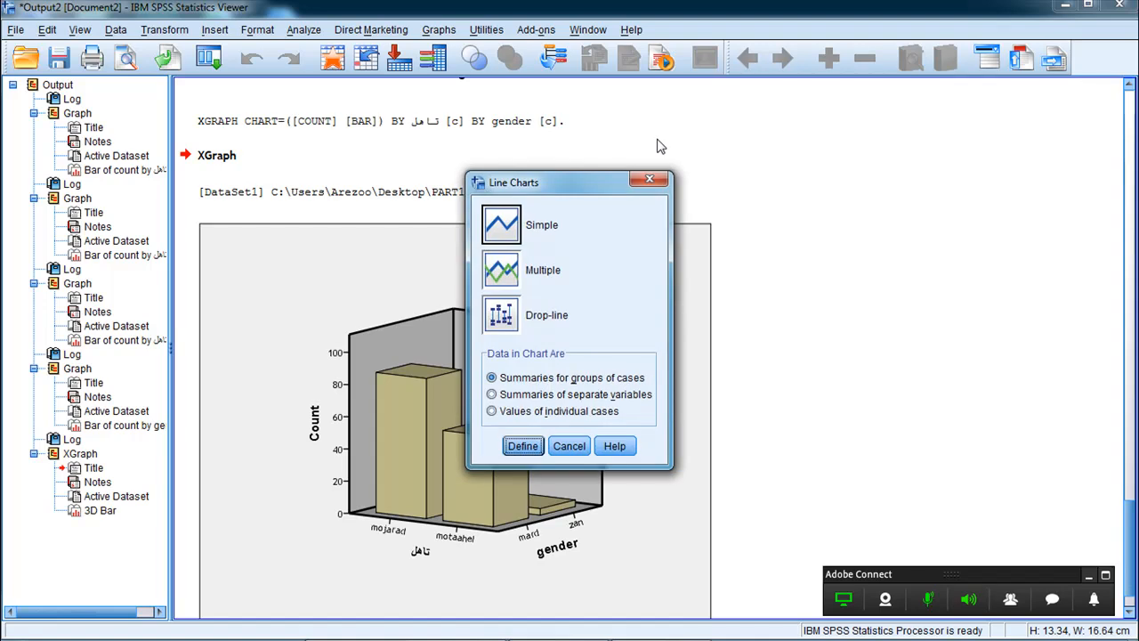
left_click(524, 445)
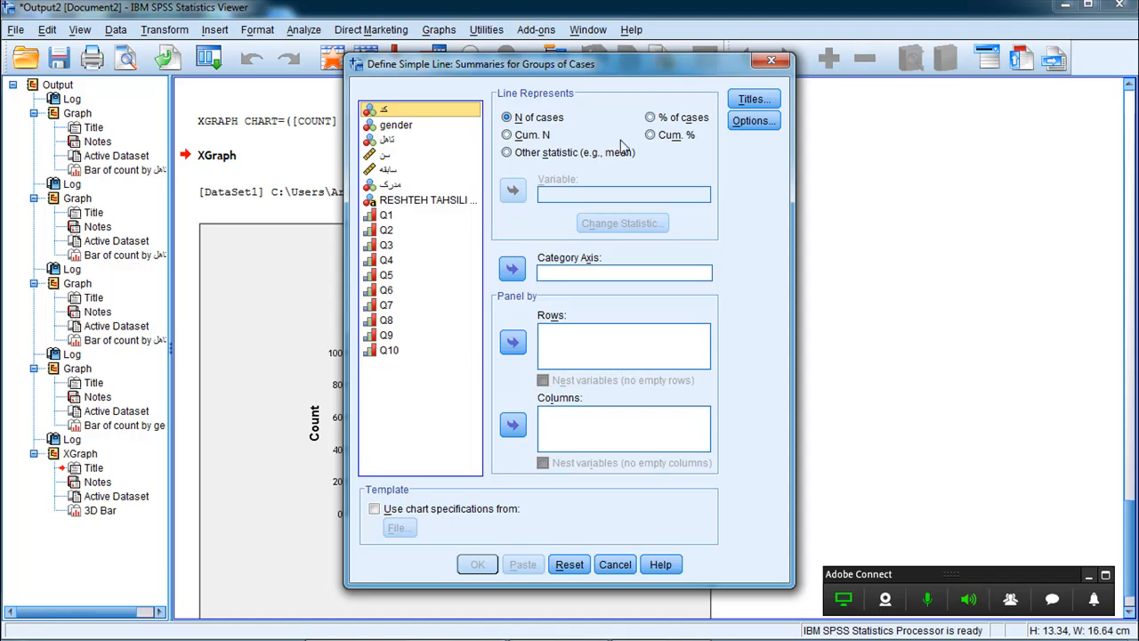
left_click(384, 142)
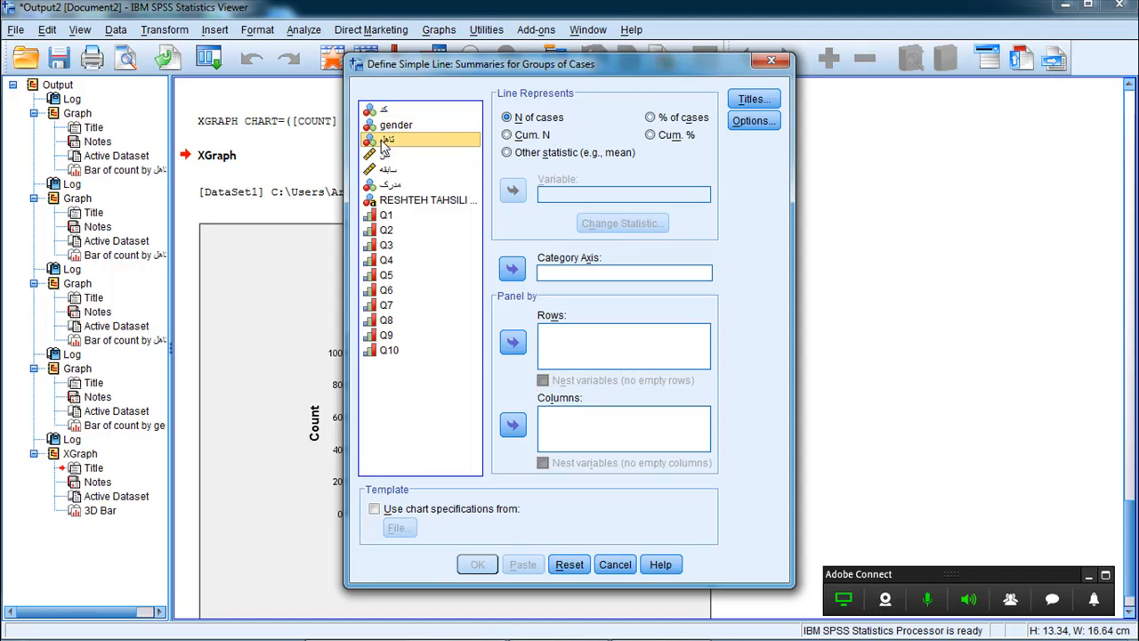
left_click(512, 271)
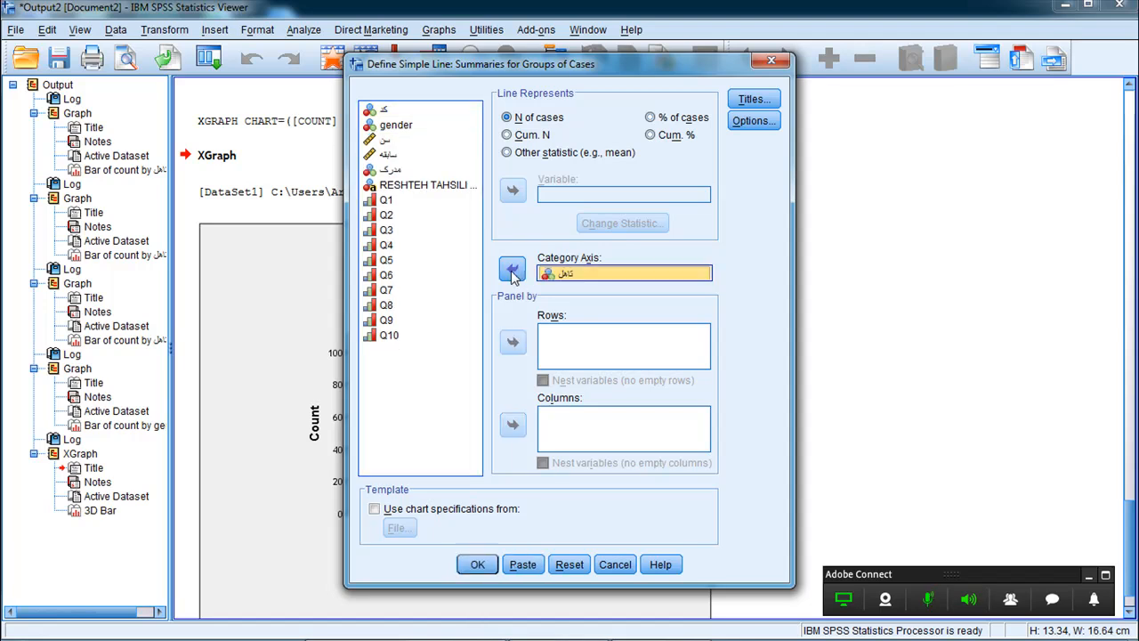
left_click(478, 565)
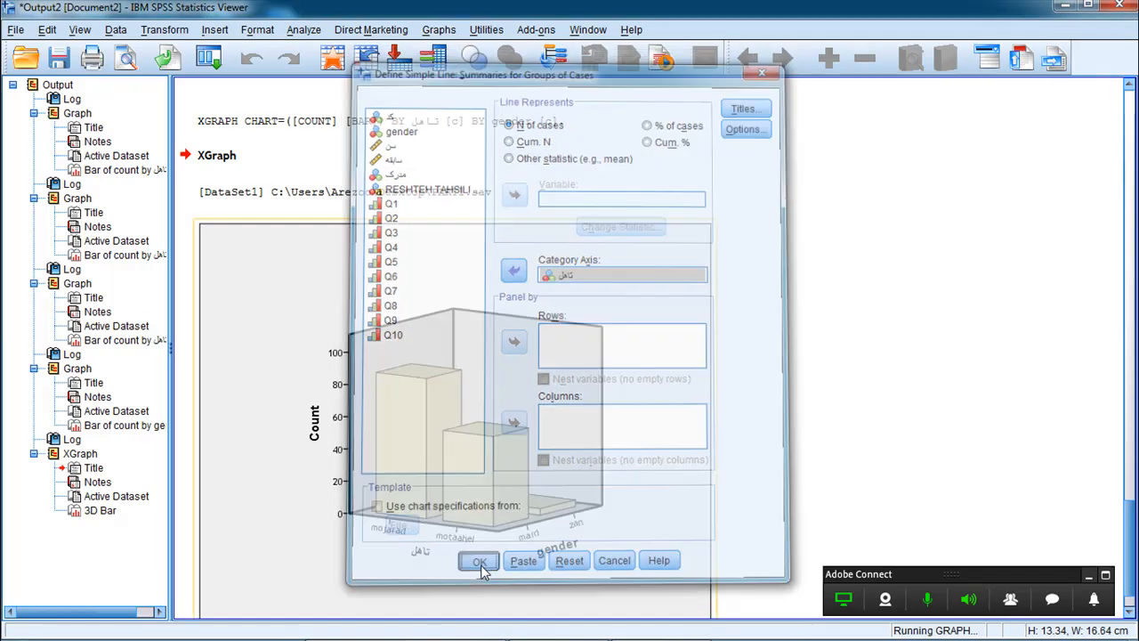
left_click(1129, 612)
scroll(1130, 620, "down", 5)
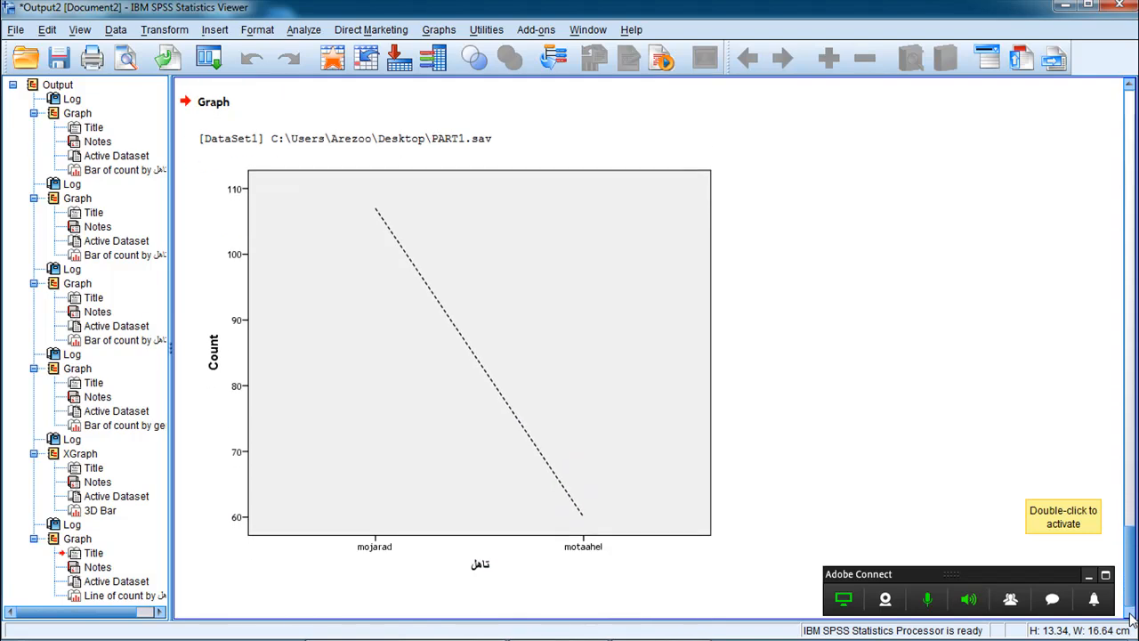
Step: Dismiss the USB device notification and return to the line chart in the output
left_click(447, 305)
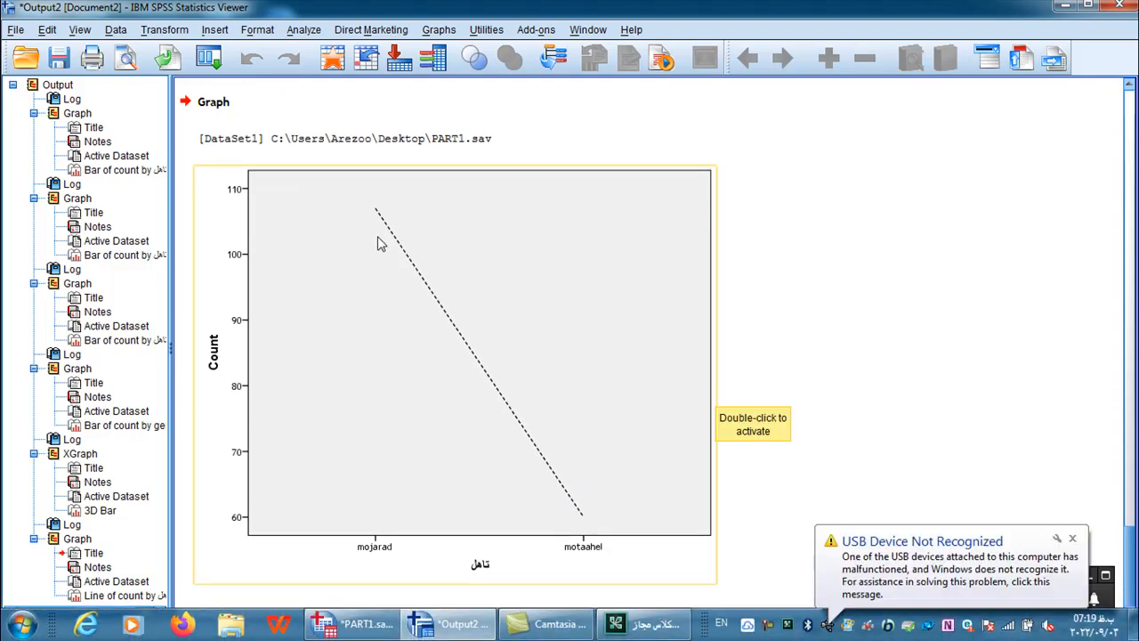
left_click(822, 520)
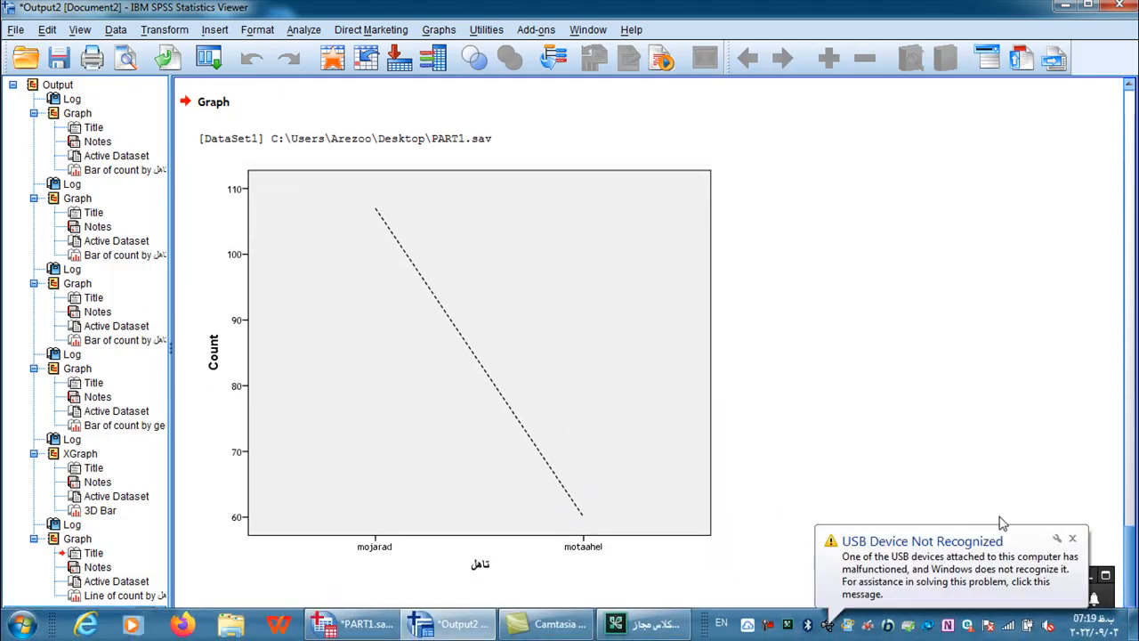
left_click(1072, 538)
left_click(543, 501)
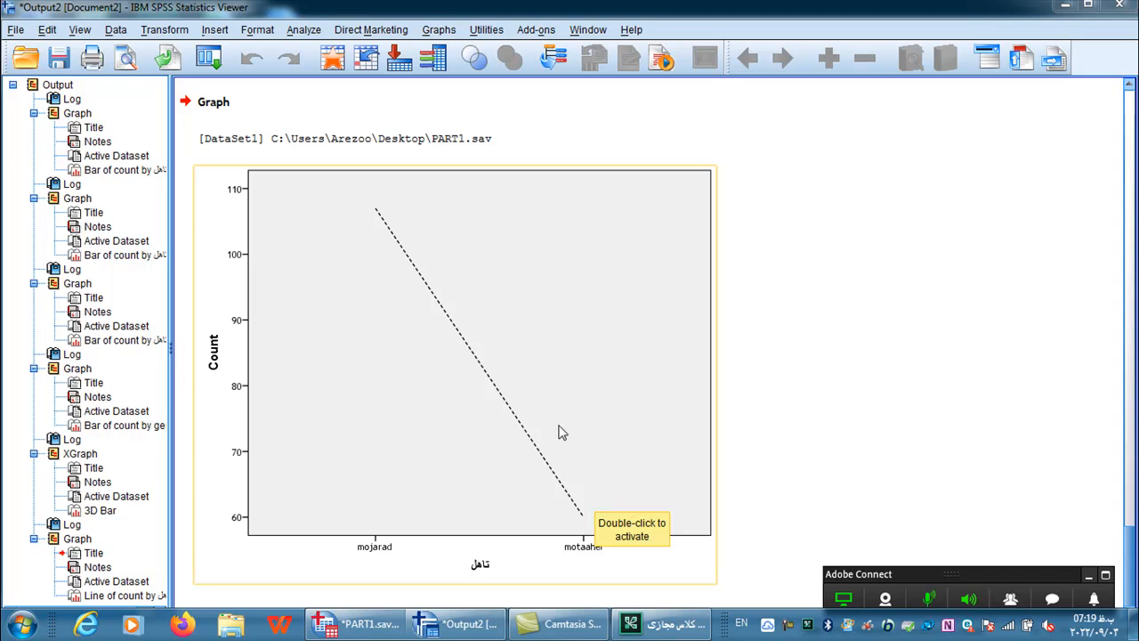
Step: Create a simple area chart of case counts for groups of cases with تاهل on the category axis
left_click(436, 30)
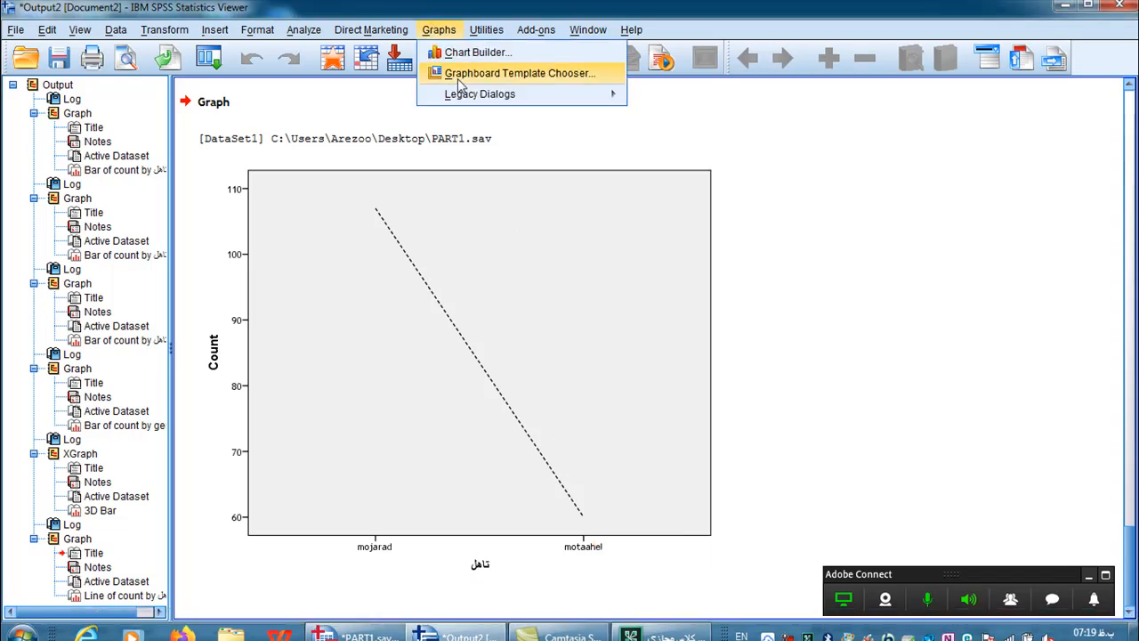
mouse_move(601, 94)
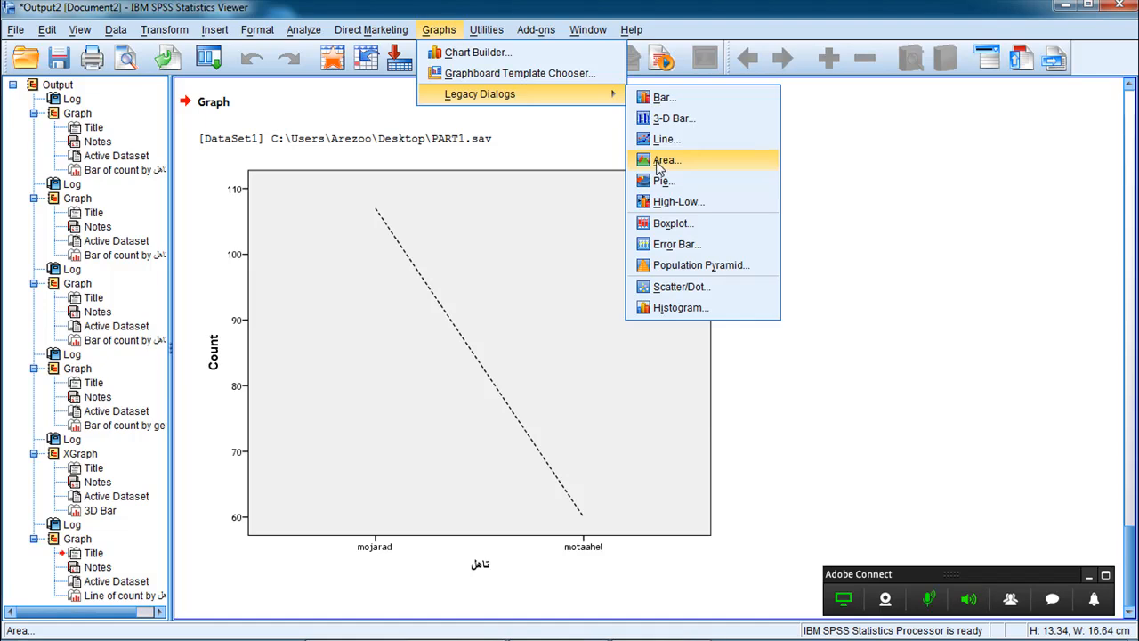
left_click(658, 164)
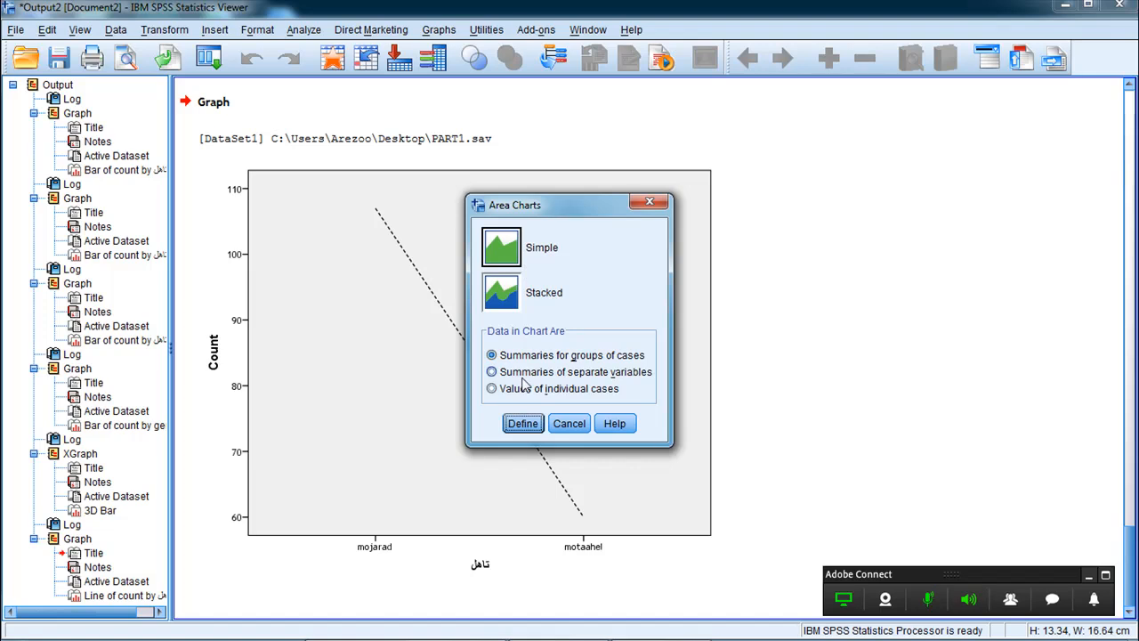
left_click(523, 424)
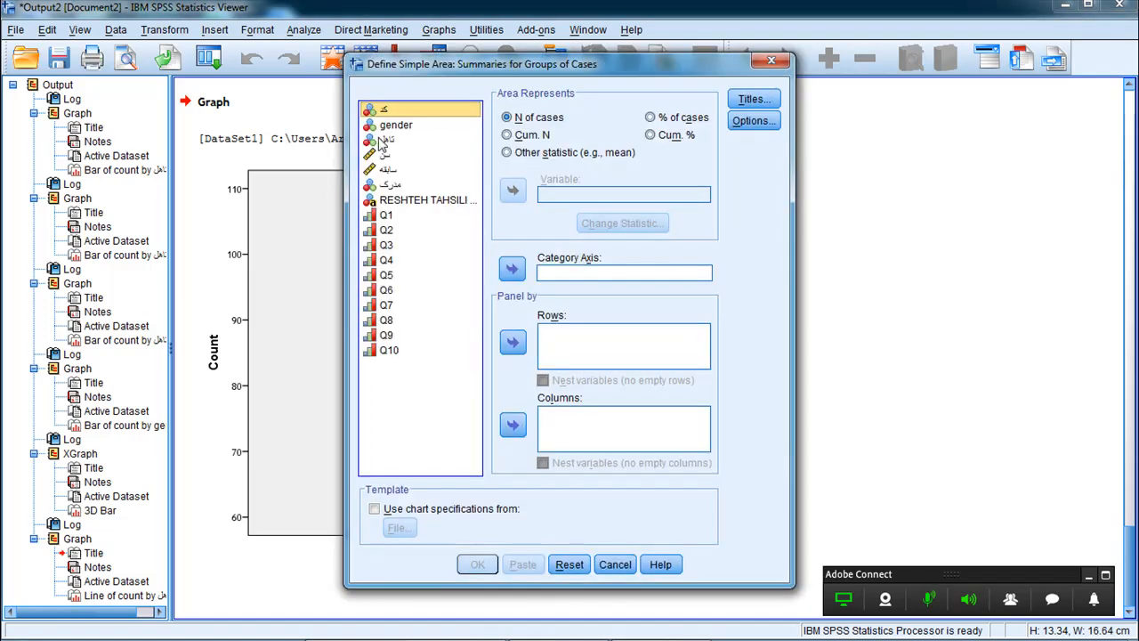
left_click(387, 143)
left_click(513, 269)
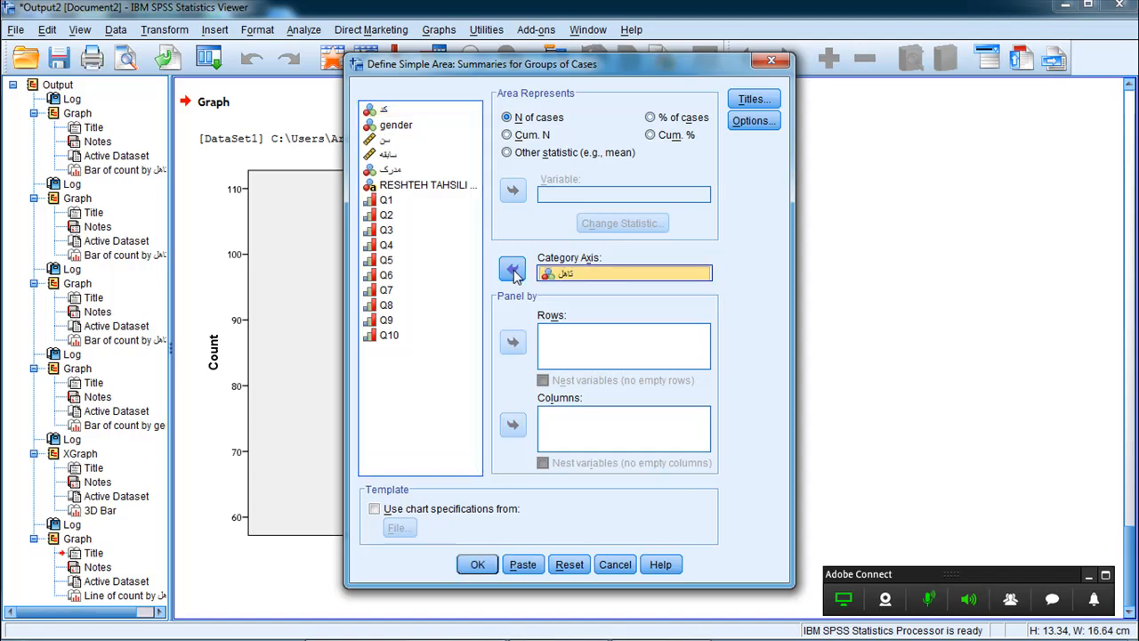
left_click(478, 564)
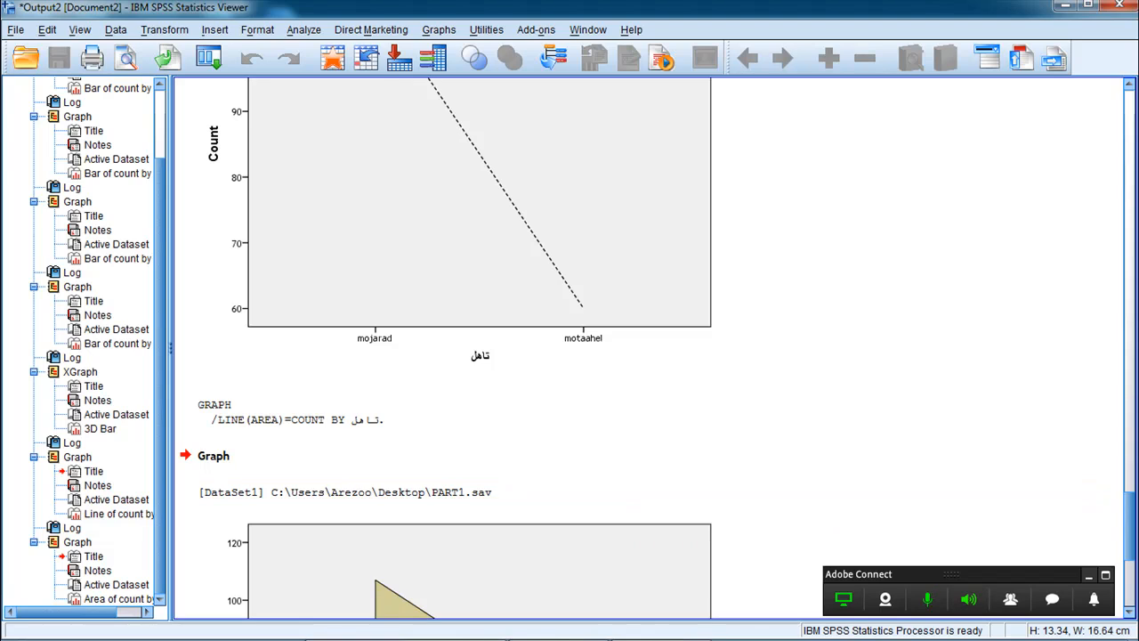
left_click(1132, 613)
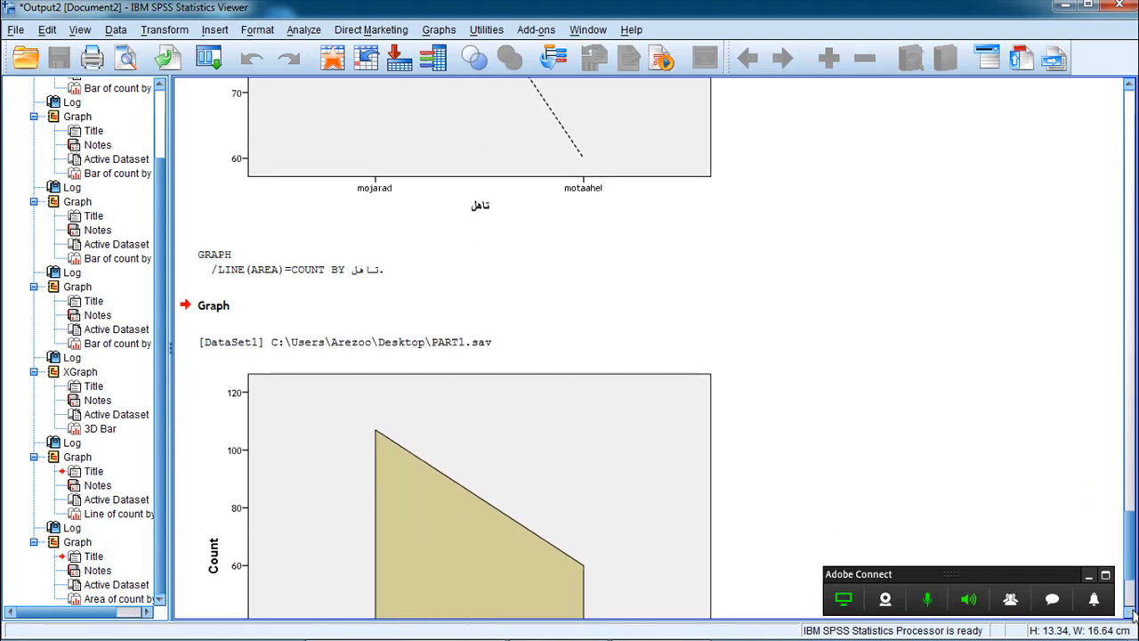
left_click_drag(1132, 613, 1132, 613)
left_click(568, 434)
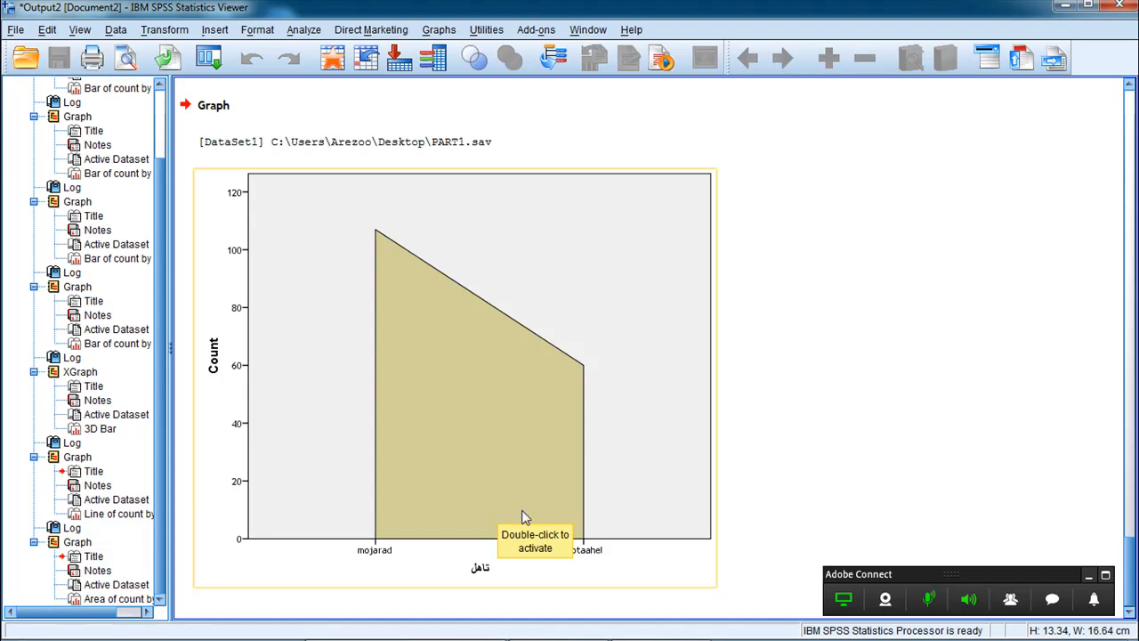
Step: Create a stacked area chart of case counts for groups of cases, with تاهل on the category axis and areas defined by gender
left_click(436, 30)
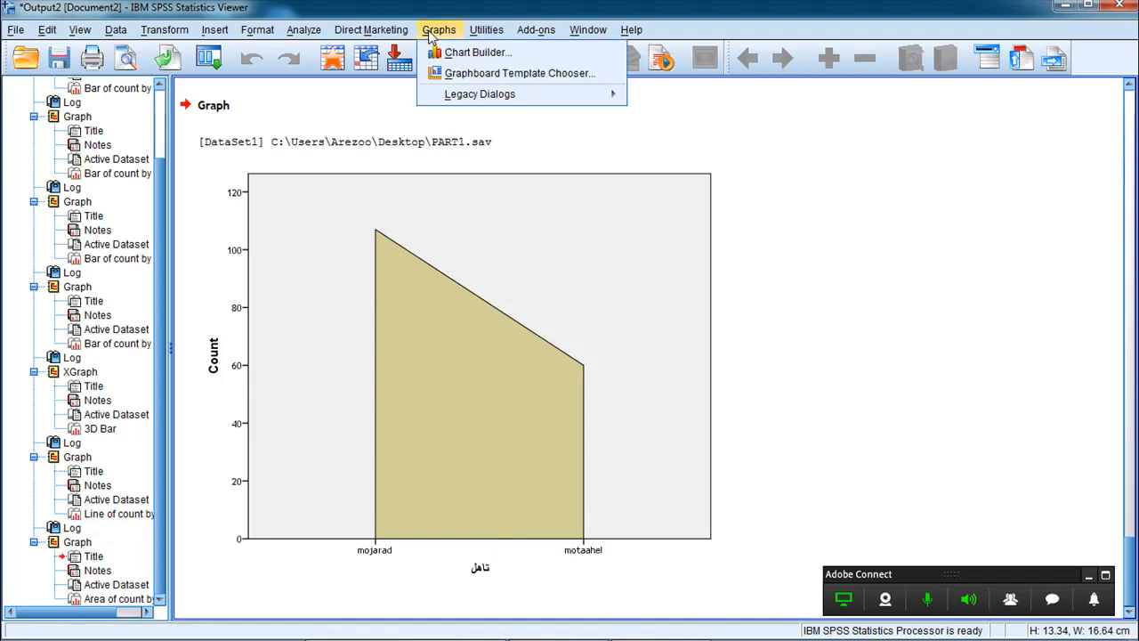
mouse_move(453, 100)
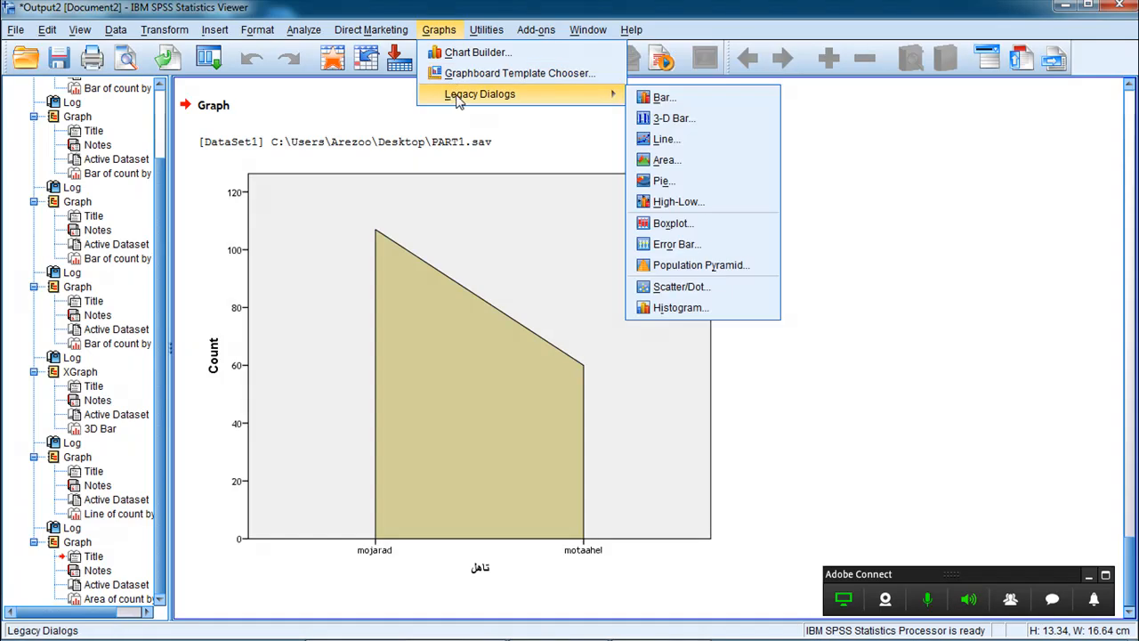
left_click(656, 163)
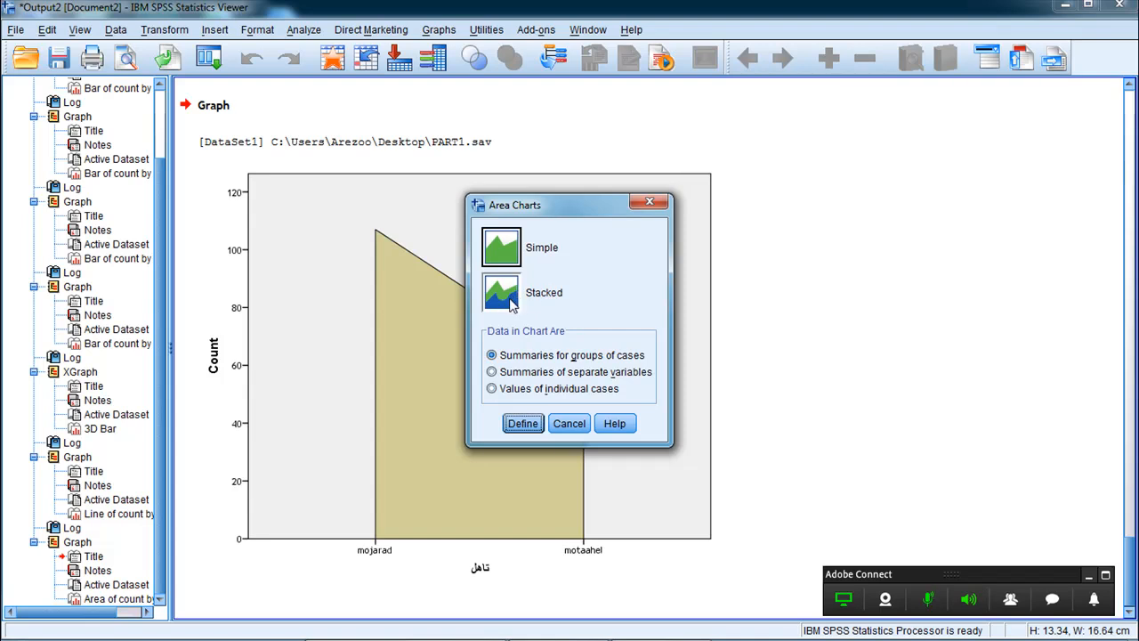
left_click(511, 304)
left_click(523, 424)
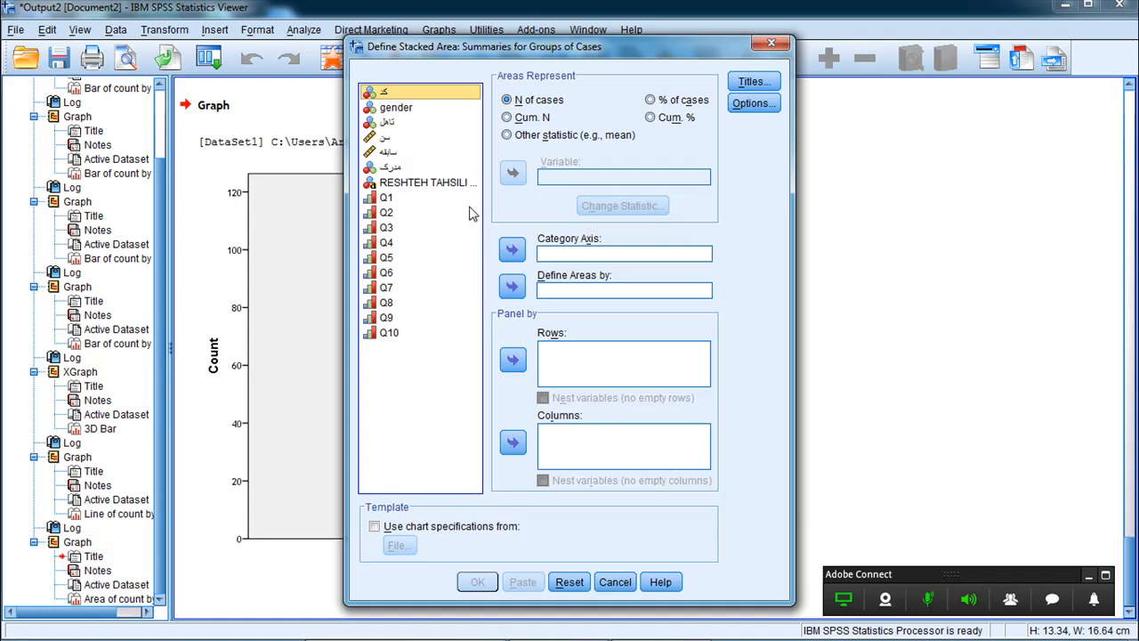
left_click(387, 124)
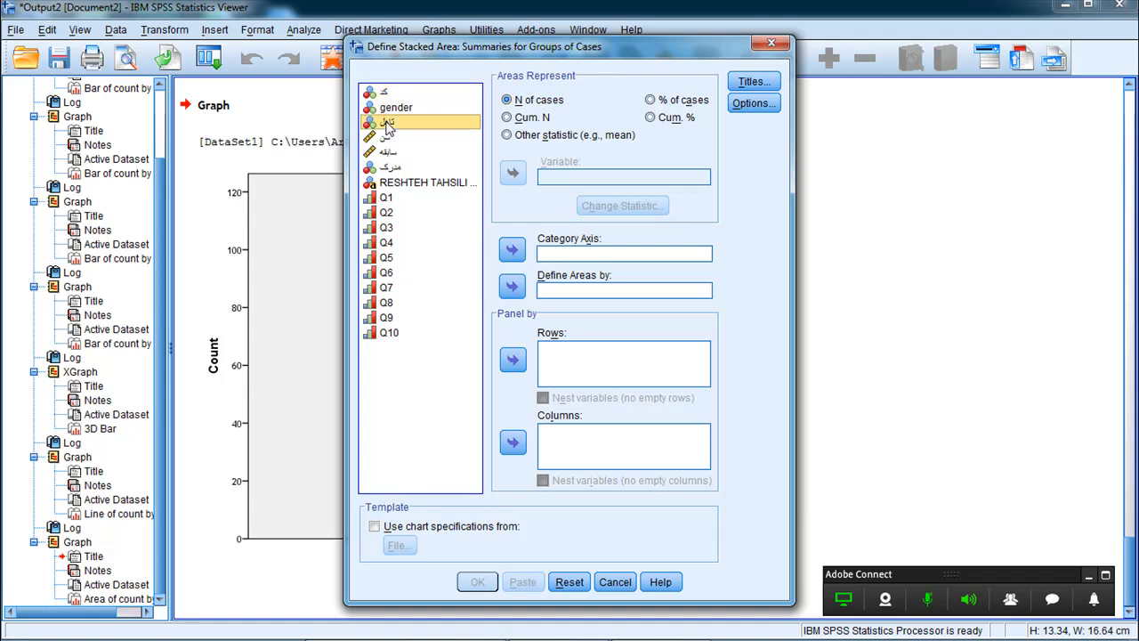
left_click(512, 250)
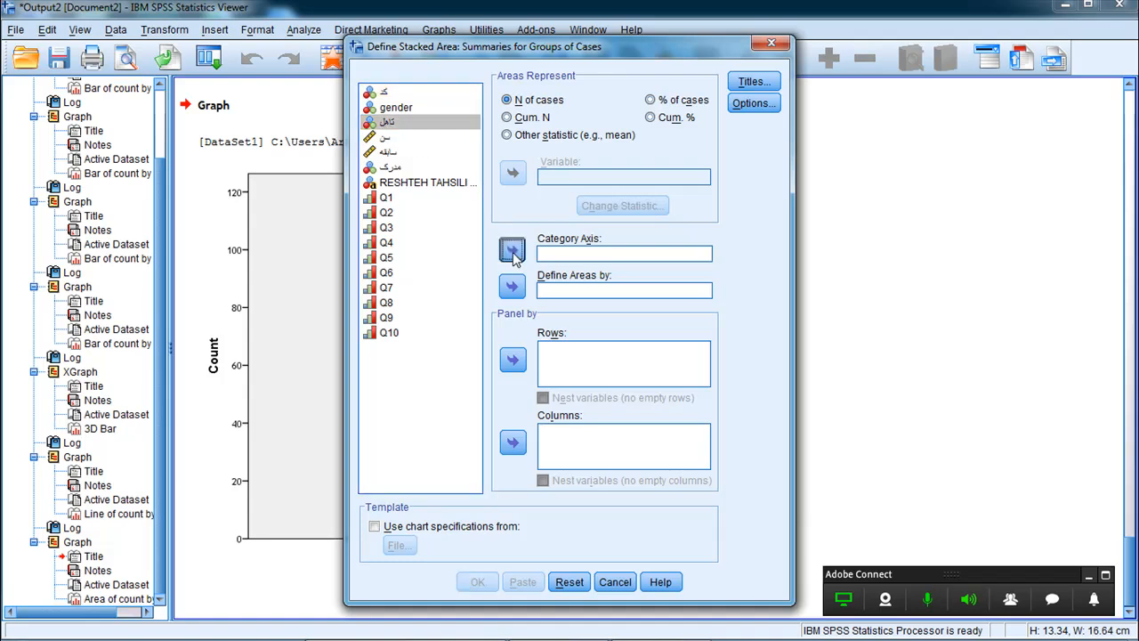
left_click(398, 110)
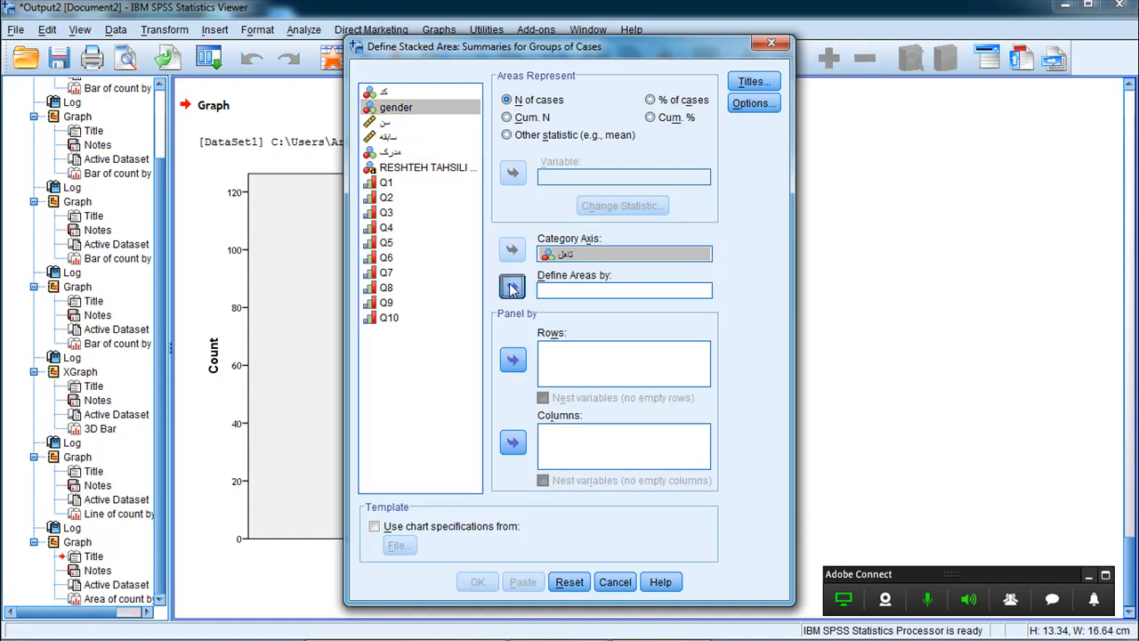
left_click(512, 286)
left_click(477, 581)
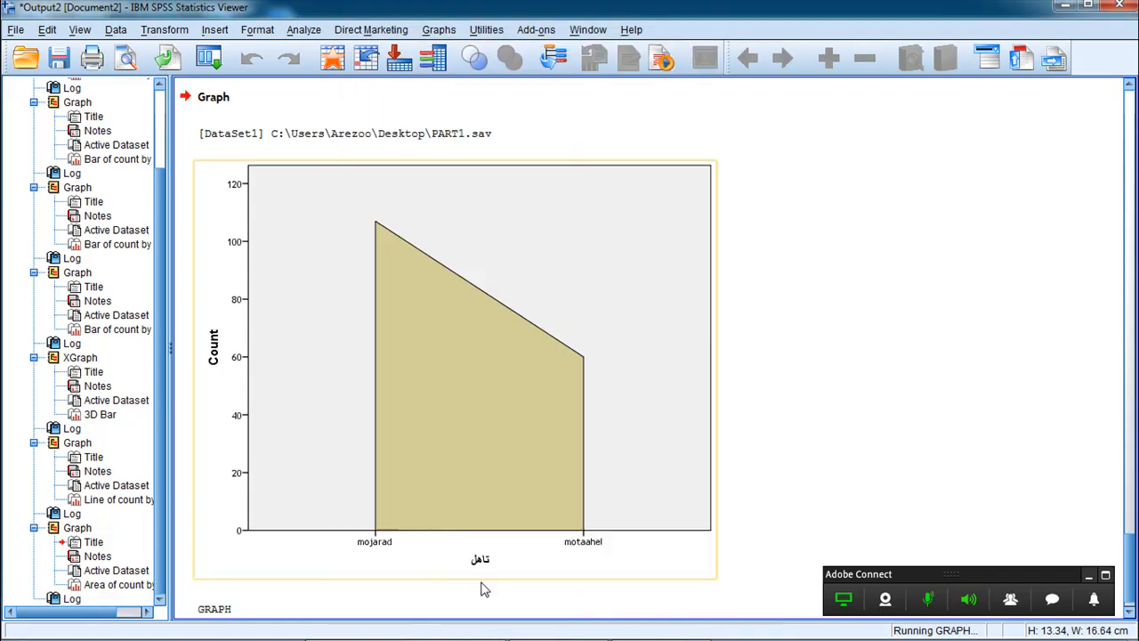
left_click(1130, 613)
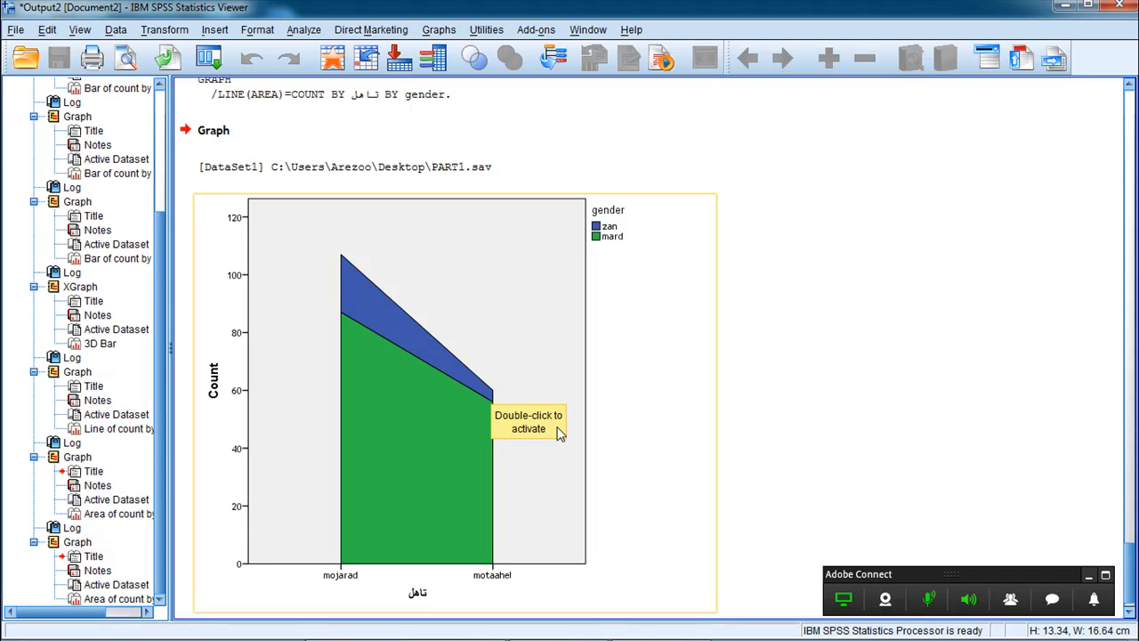
Step: Create a pie chart of case counts for groups of cases with slices defined by gender
left_click(437, 32)
mouse_move(462, 99)
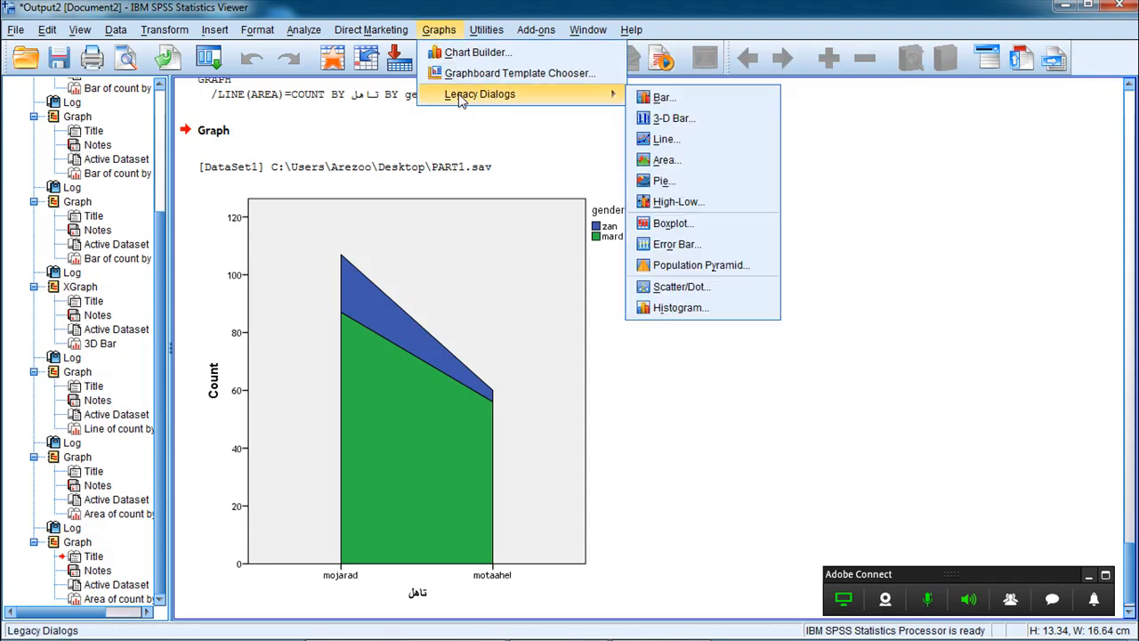
left_click(667, 180)
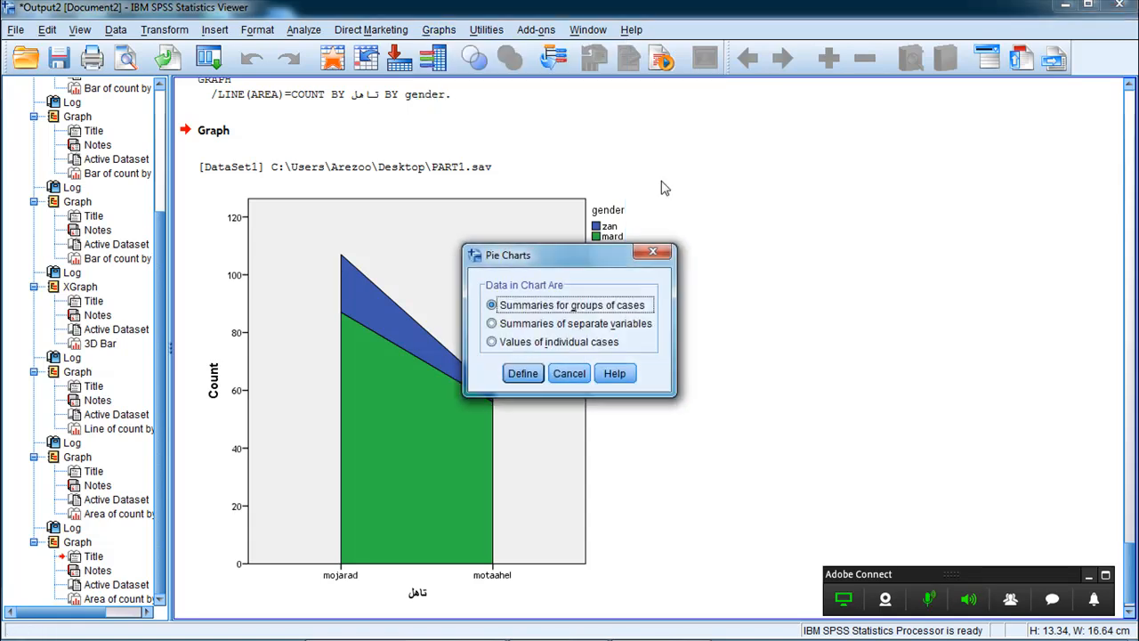
left_click(524, 375)
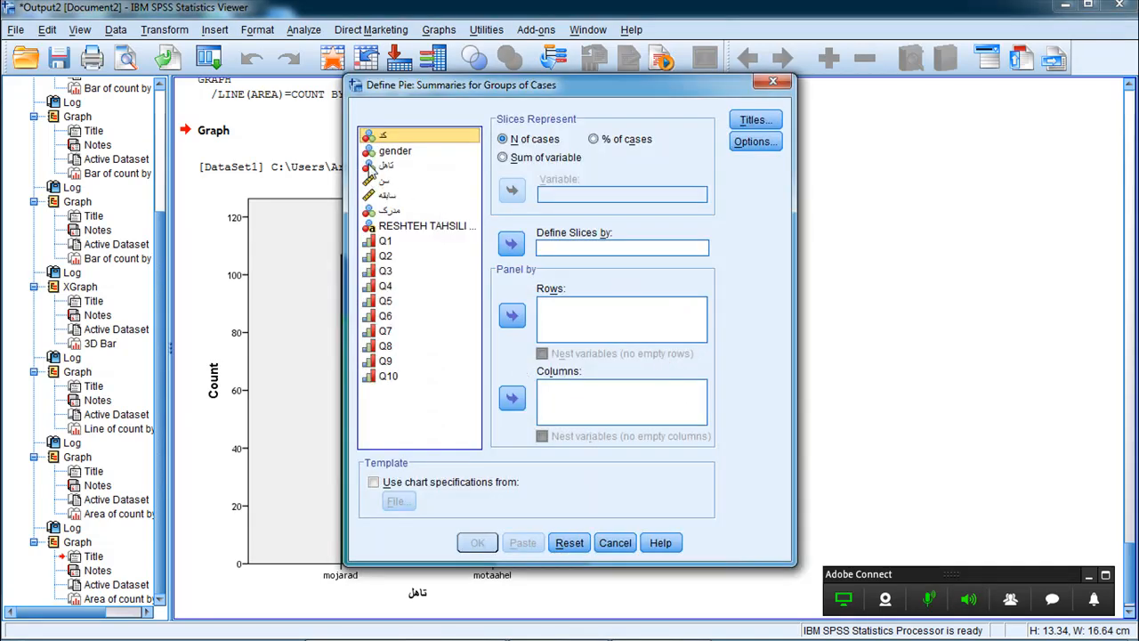
left_click(390, 151)
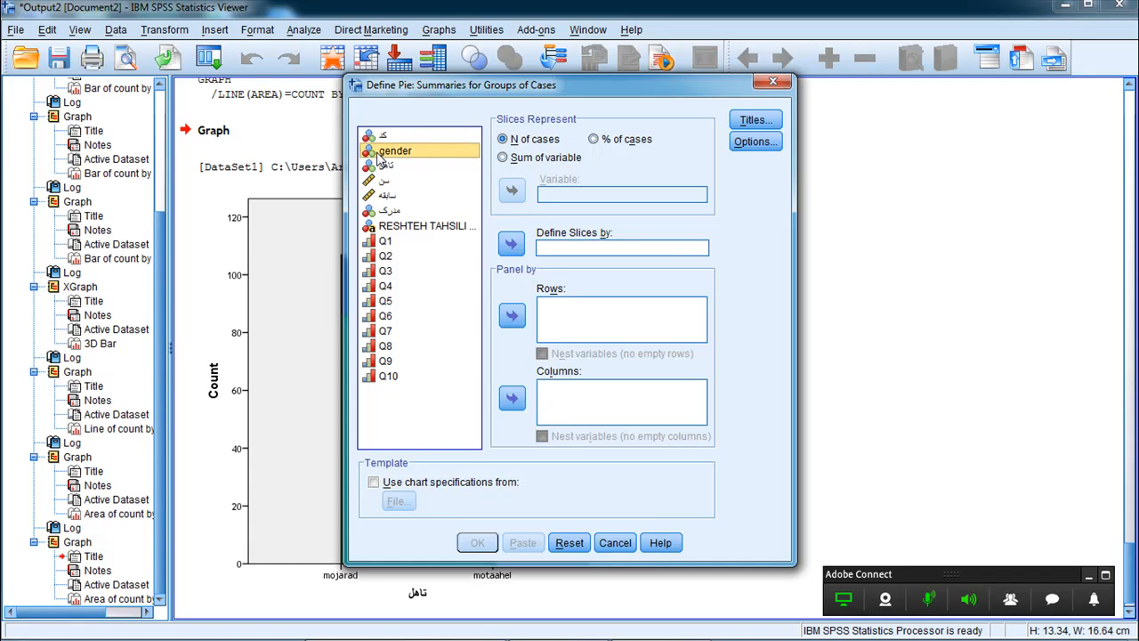
left_click(511, 245)
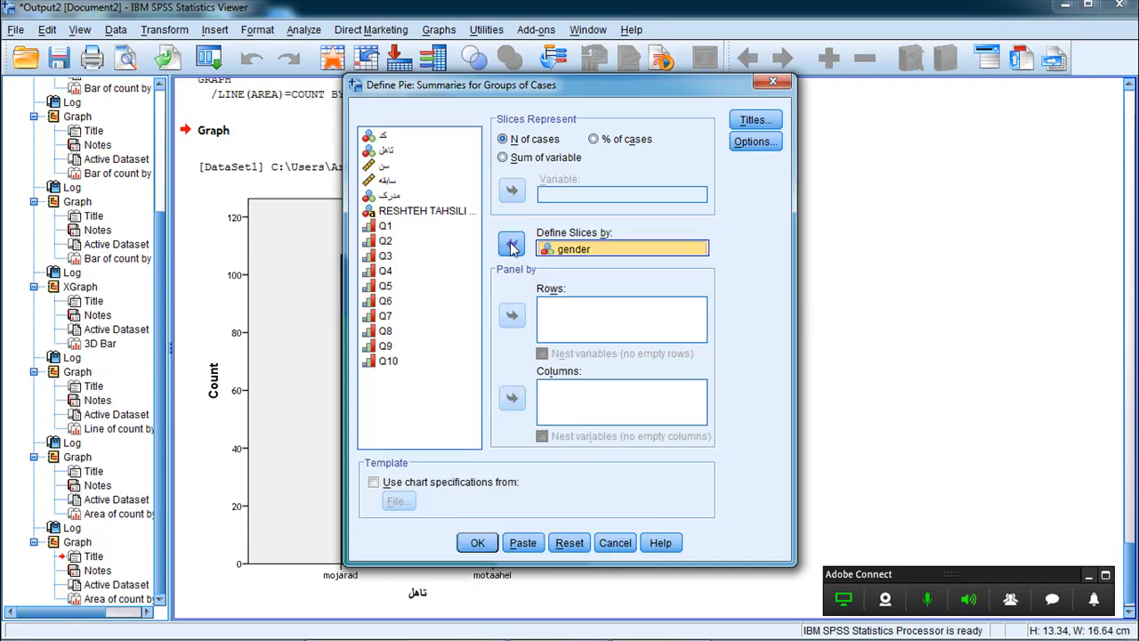
left_click(479, 543)
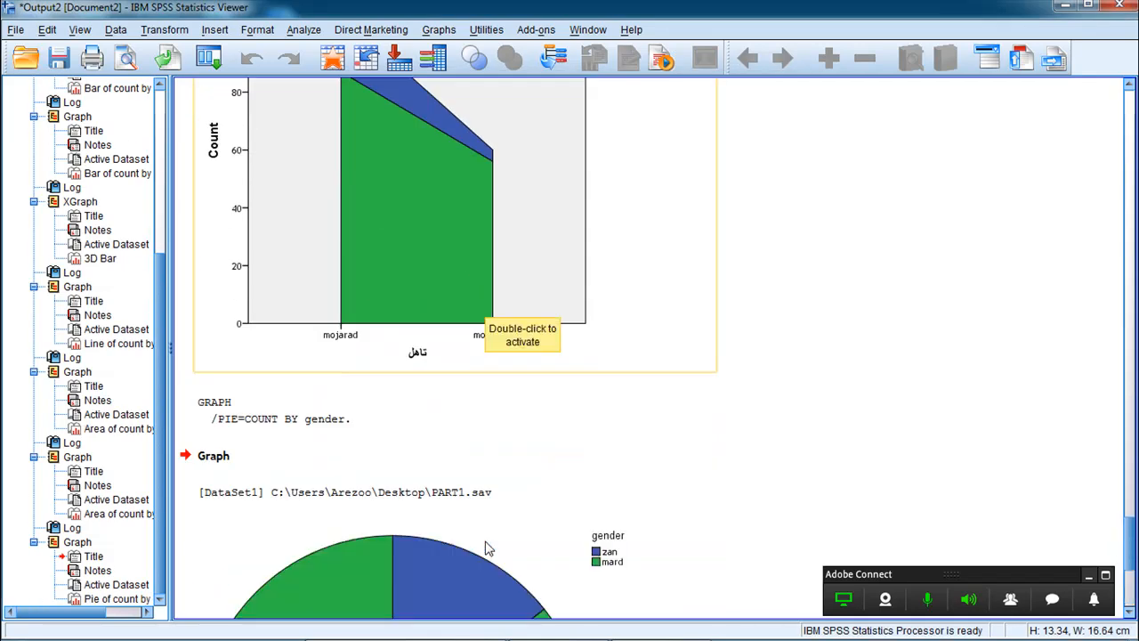
left_click(1130, 613)
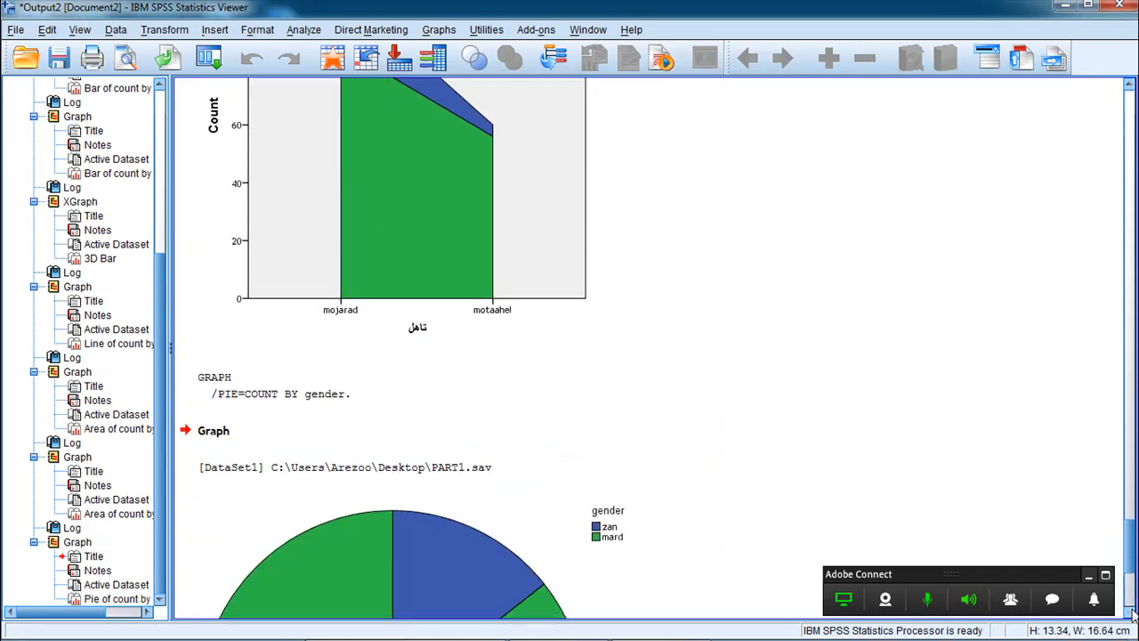
left_click(1131, 613)
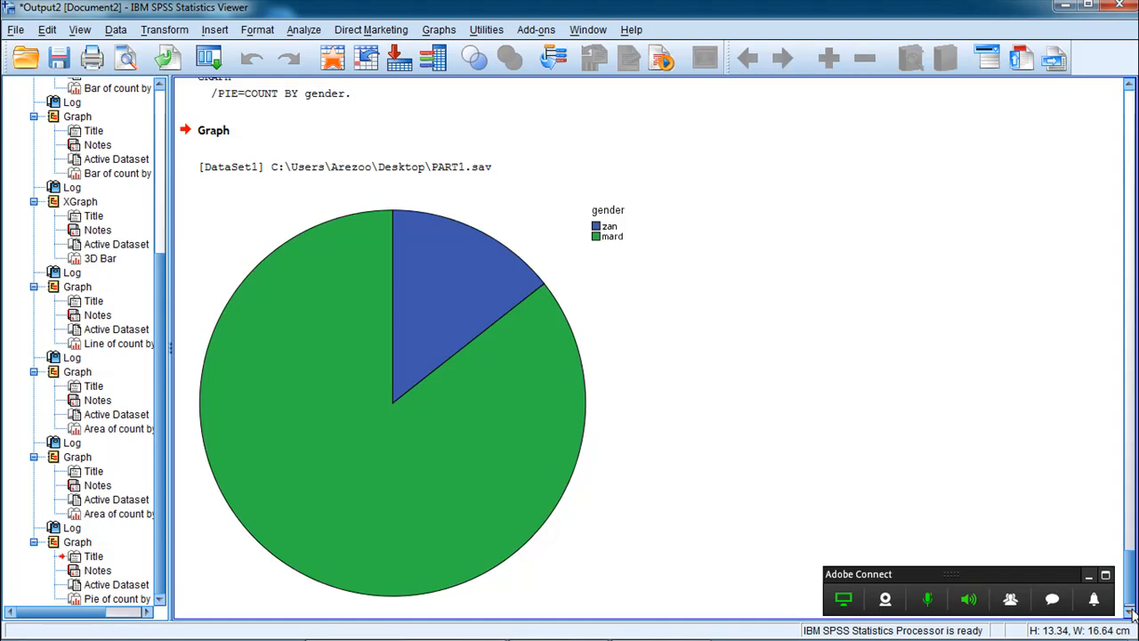
Step: Start a simple range bar high-low chart for summaries of separate variables, with تاهل on the category axis
left_click(425, 31)
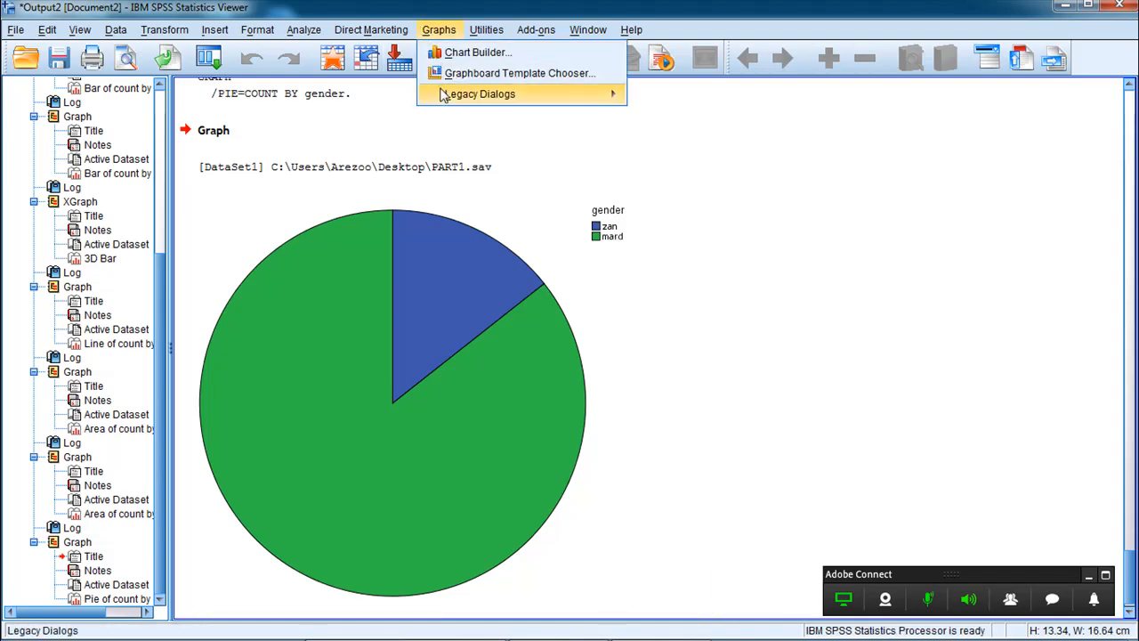
mouse_move(447, 94)
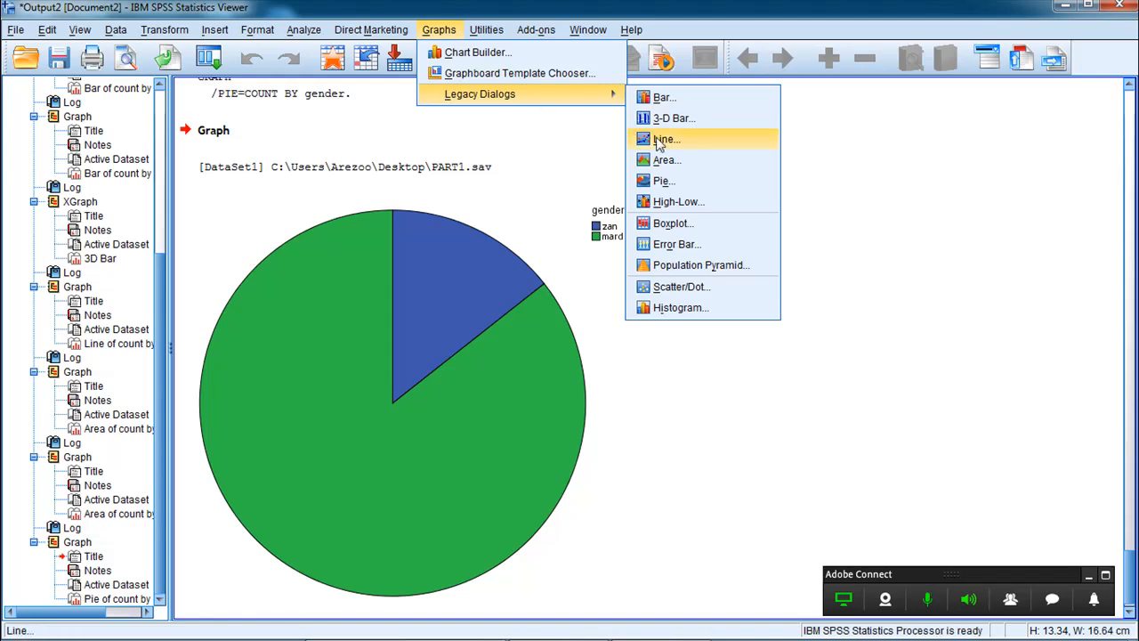
left_click(669, 204)
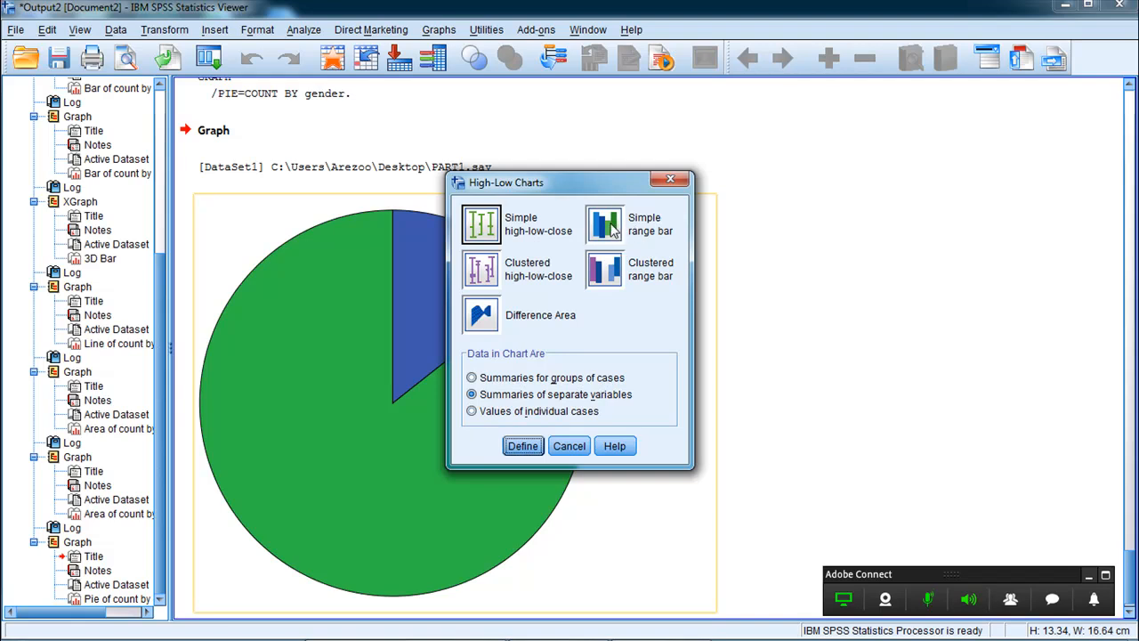
left_click(606, 226)
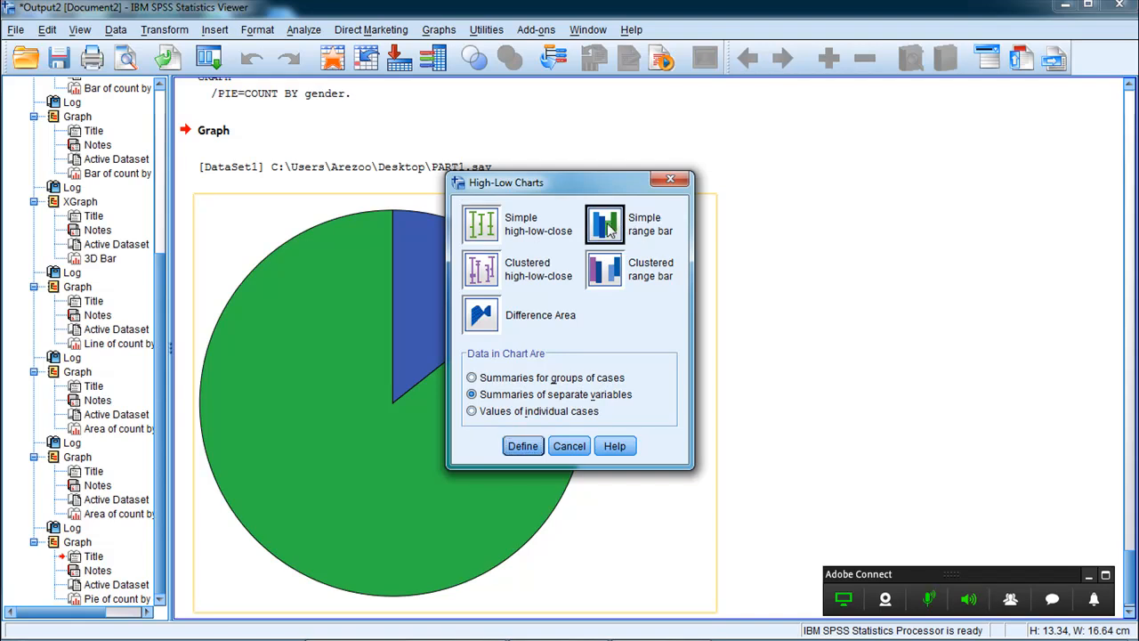
left_click(523, 447)
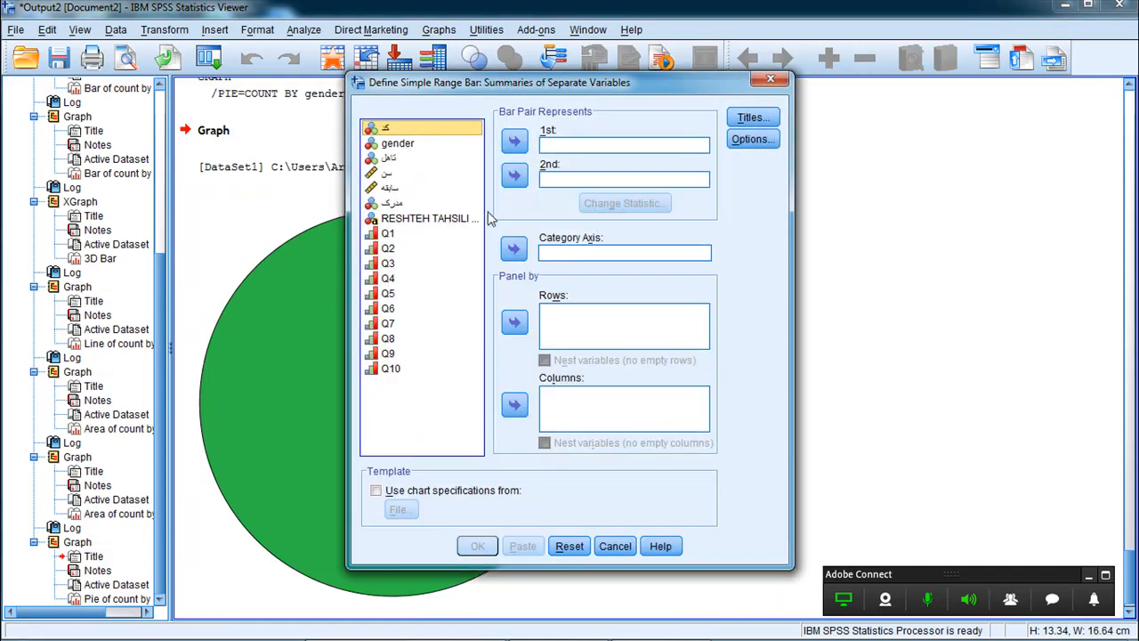
left_click(381, 160)
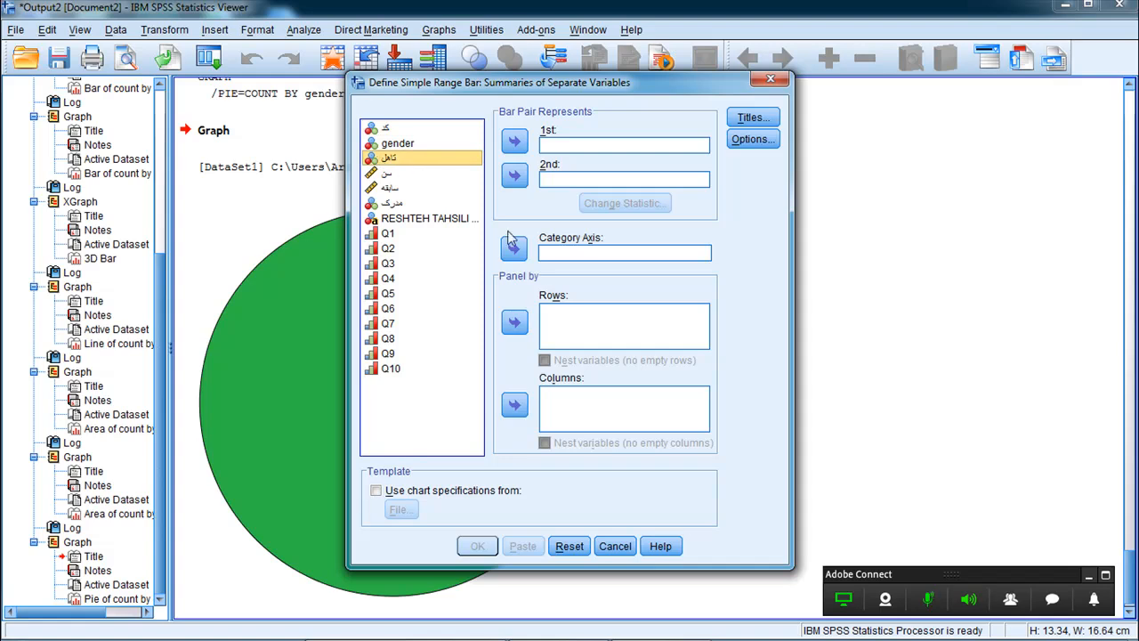
left_click(515, 249)
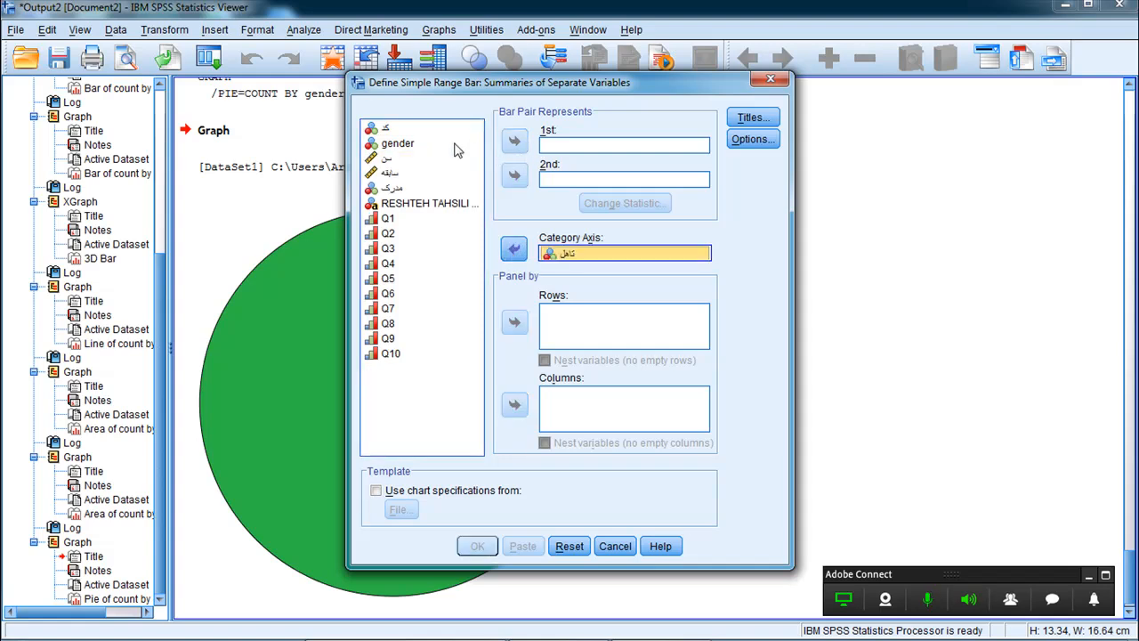
Step: Set the range bar pair to the mean of سن as the first variable and the mean of سابقه as the second
left_click(387, 160)
left_click(513, 142)
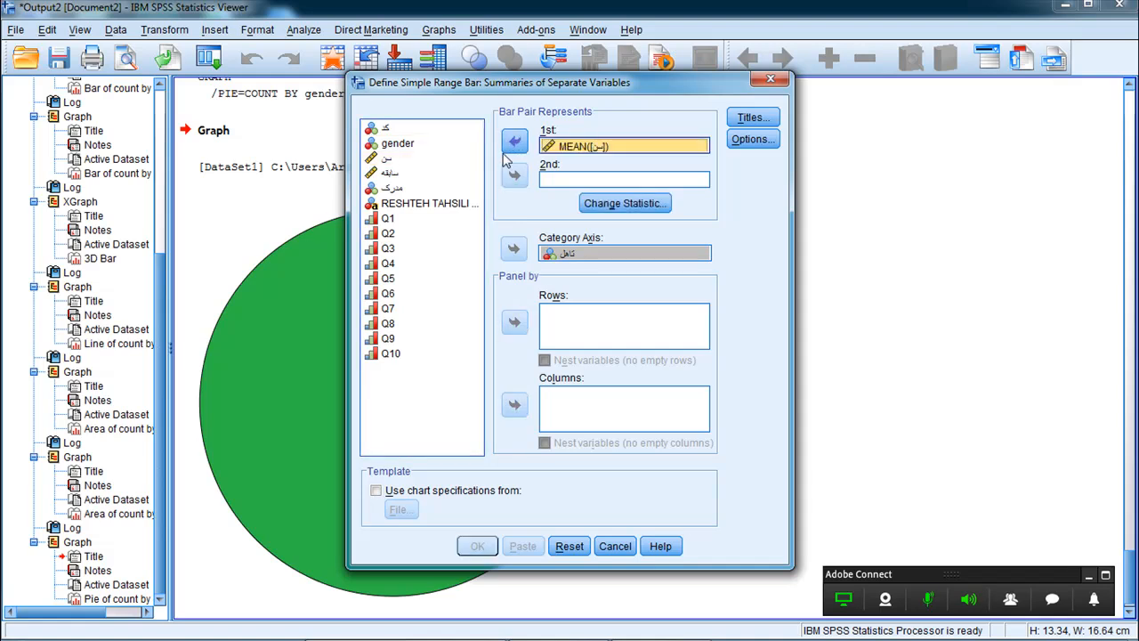
left_click(389, 174)
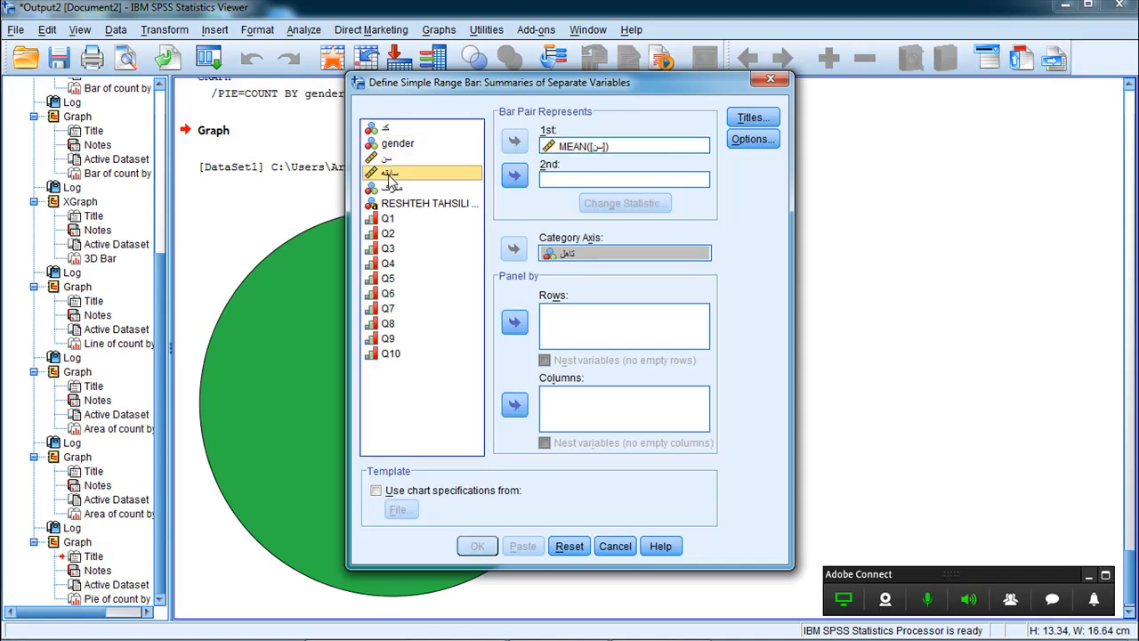
left_click(514, 177)
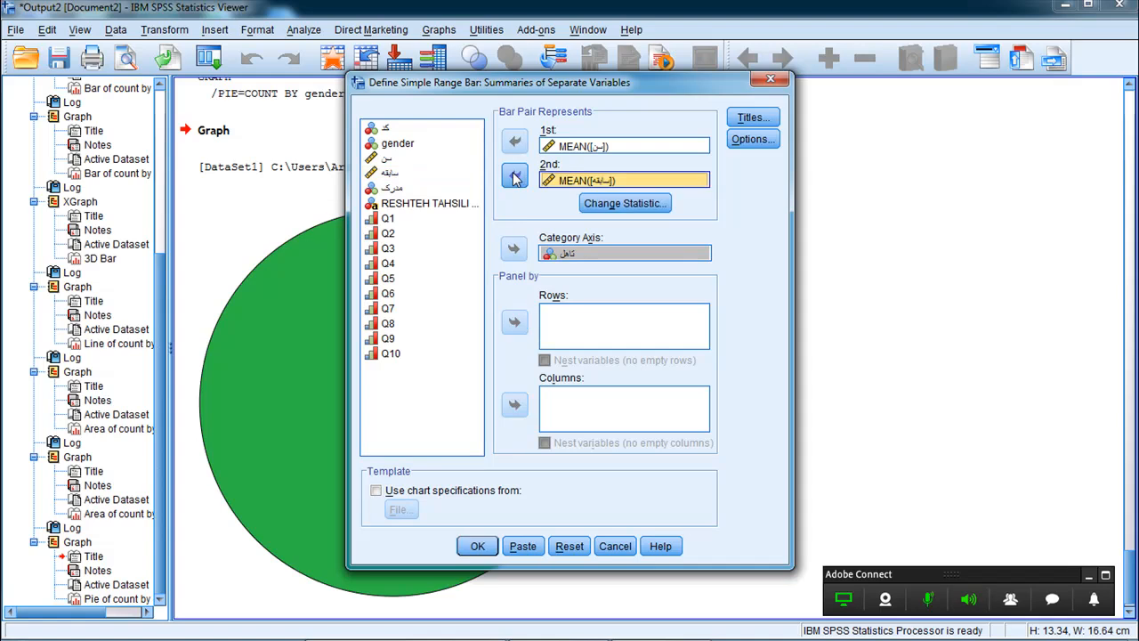
Step: Generate the simple range bar chart and dismiss the system notification covering the output
left_click(476, 546)
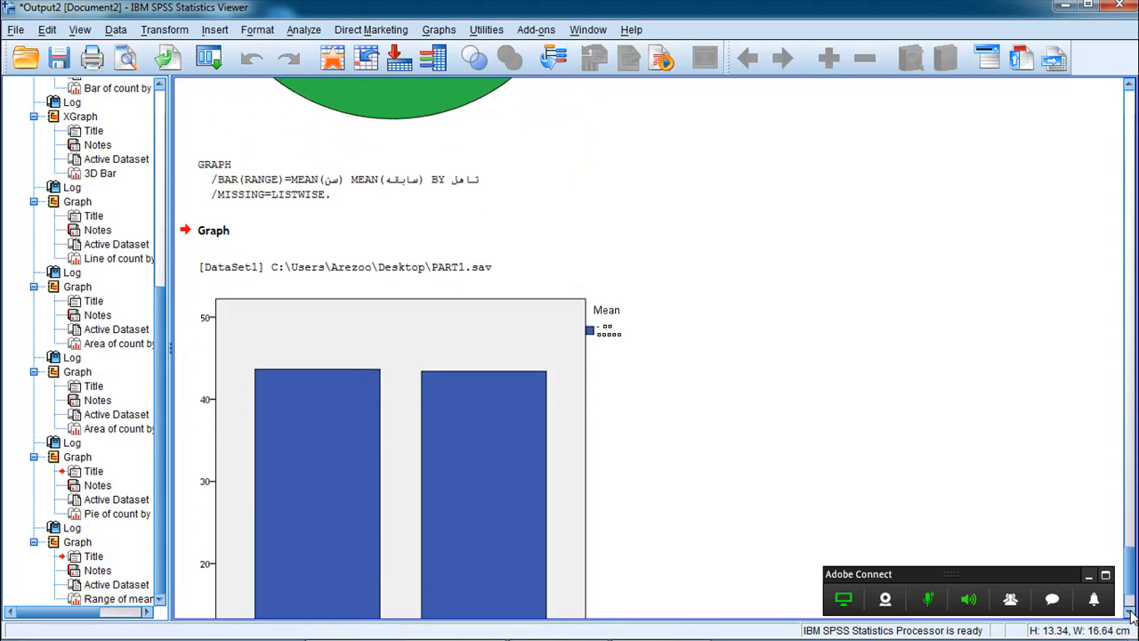
left_click(681, 580)
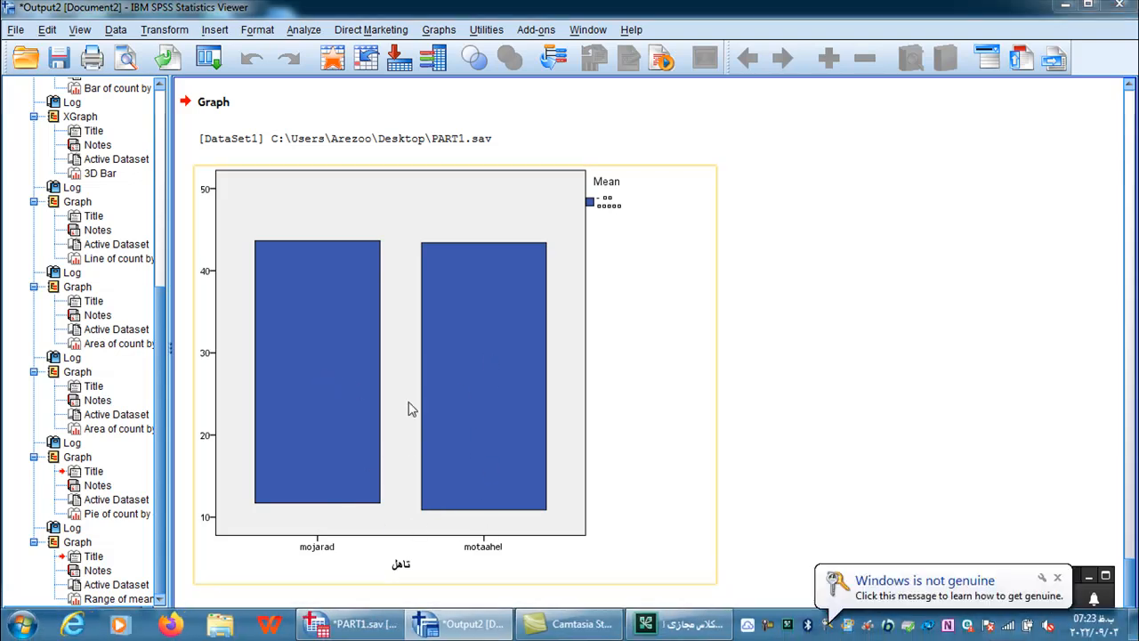
left_click(1058, 578)
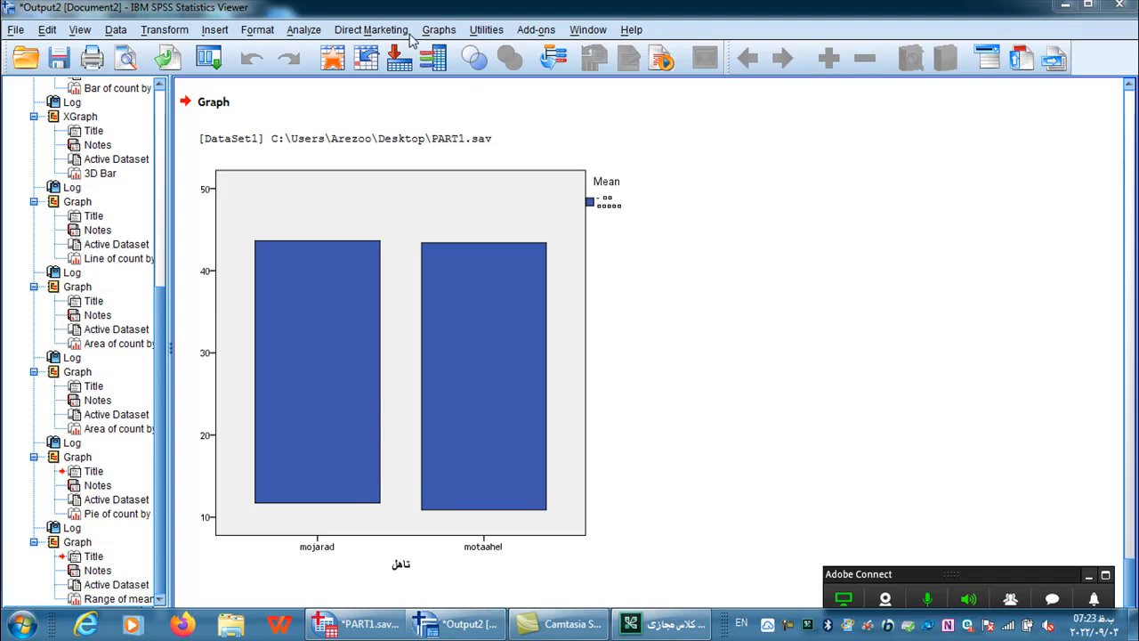
Step: Create a histogram of تاهل from the legacy charts and bring it into view in the output
left_click(438, 32)
mouse_move(480, 96)
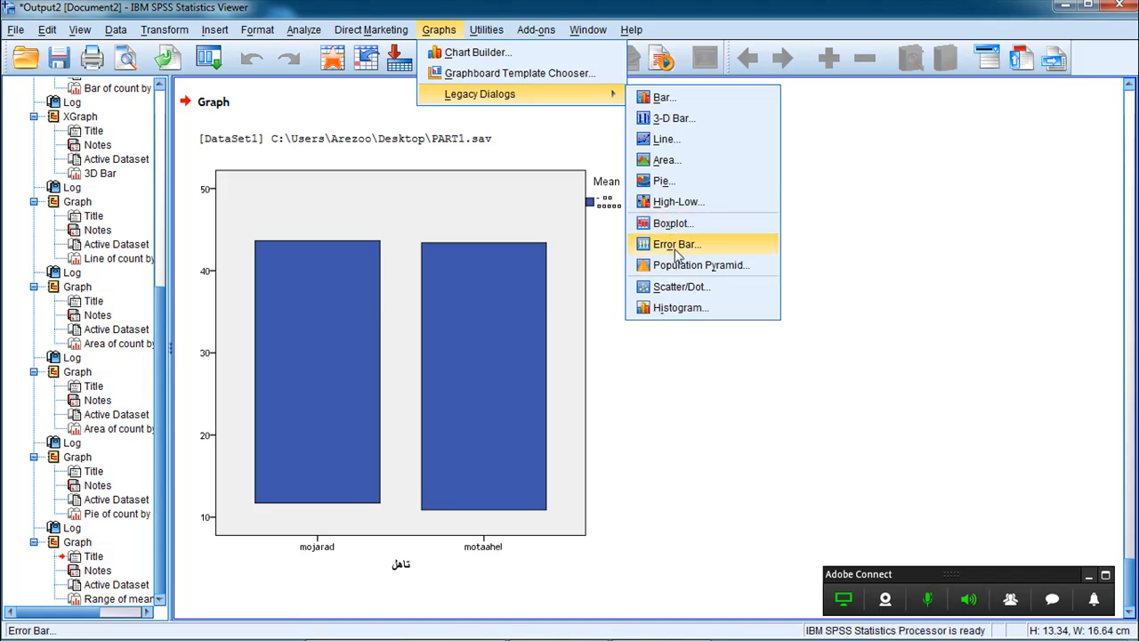
left_click(677, 308)
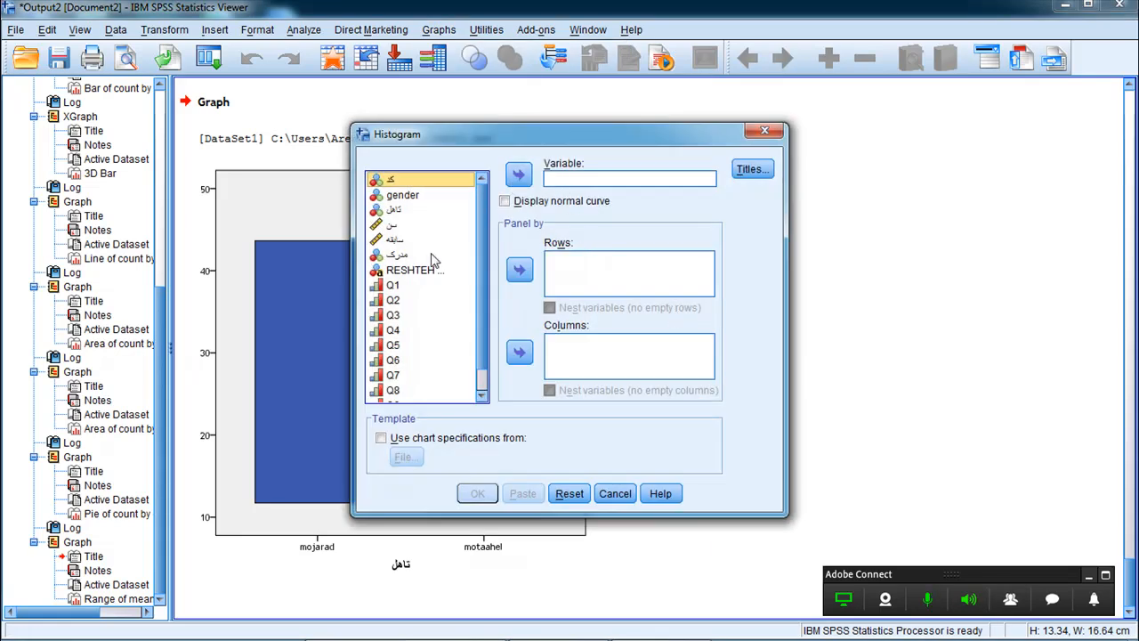
left_click(386, 217)
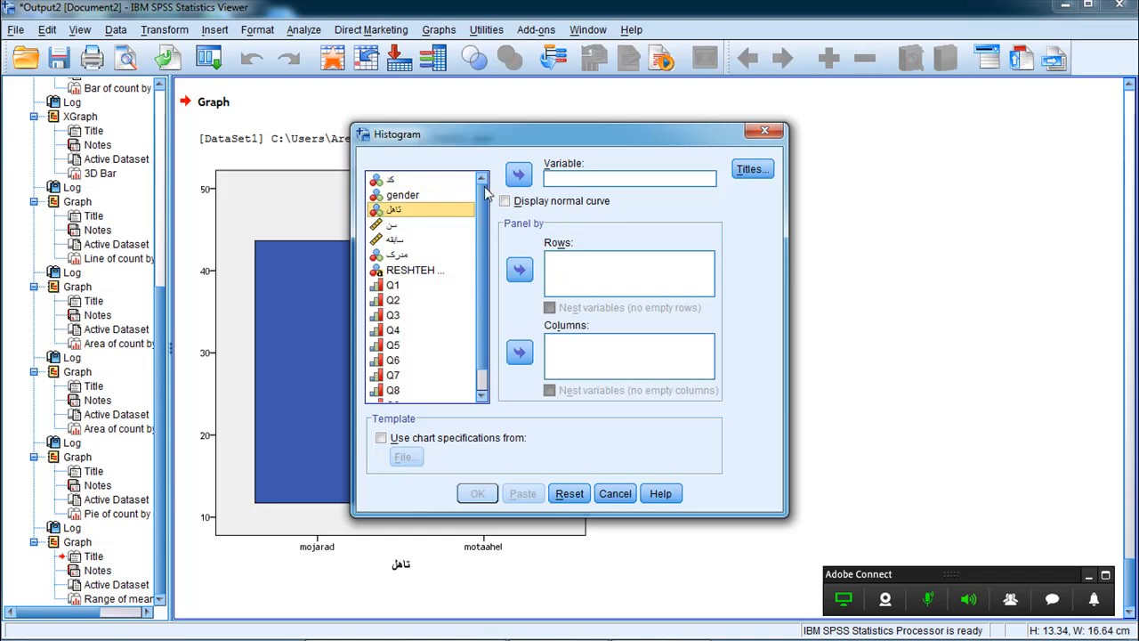
left_click(519, 174)
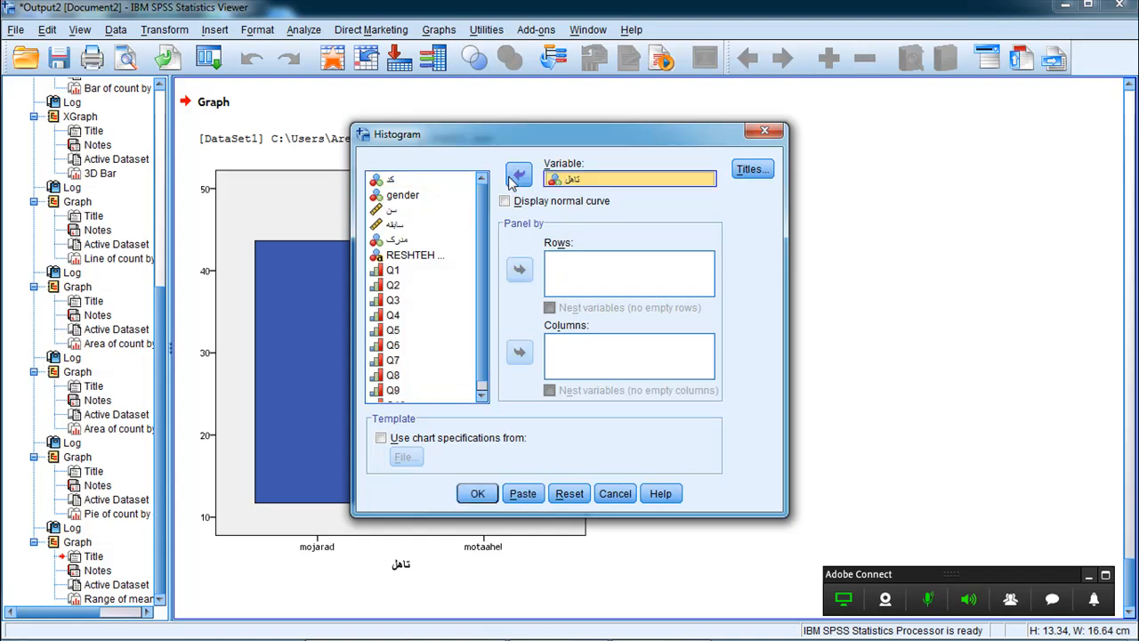
left_click(478, 493)
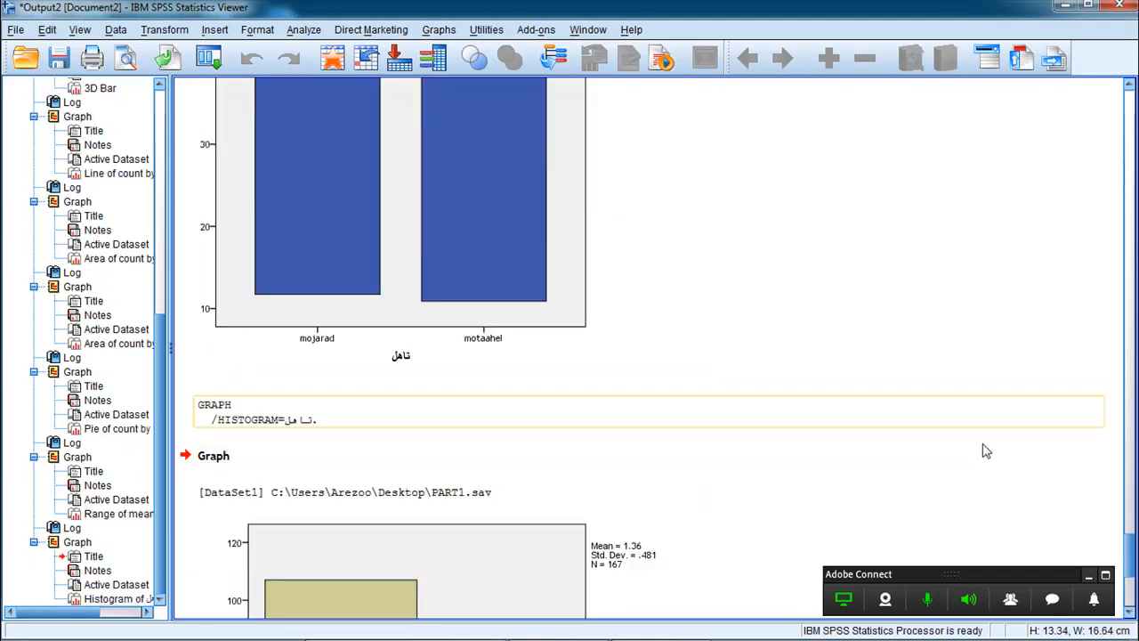
left_click(1129, 614)
left_click(1129, 614)
left_click(1129, 614)
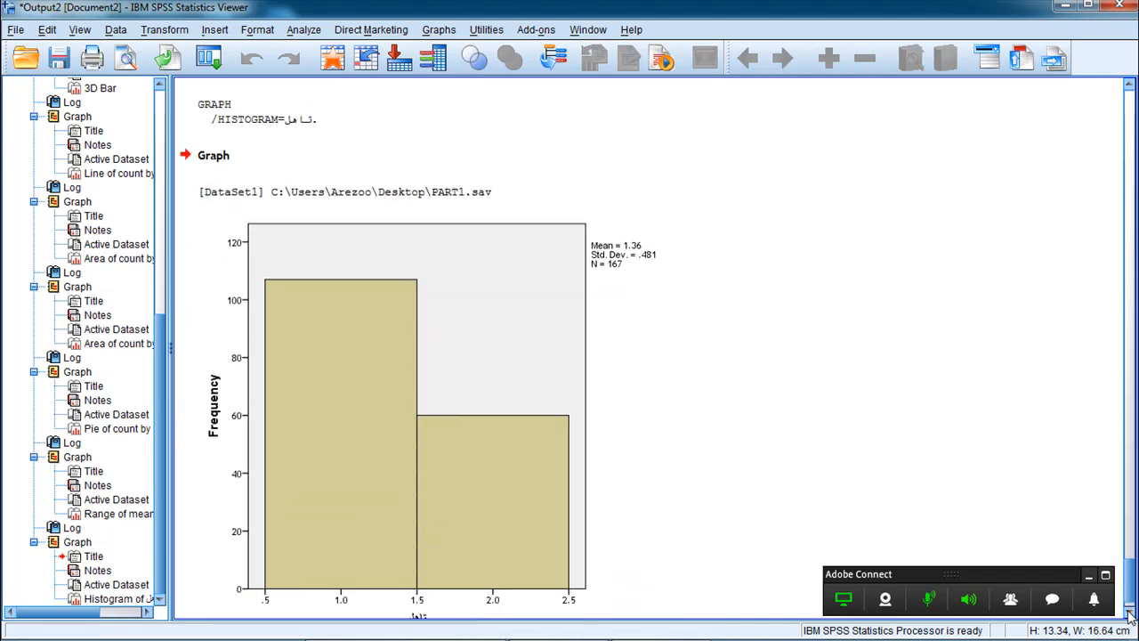
left_click(571, 495)
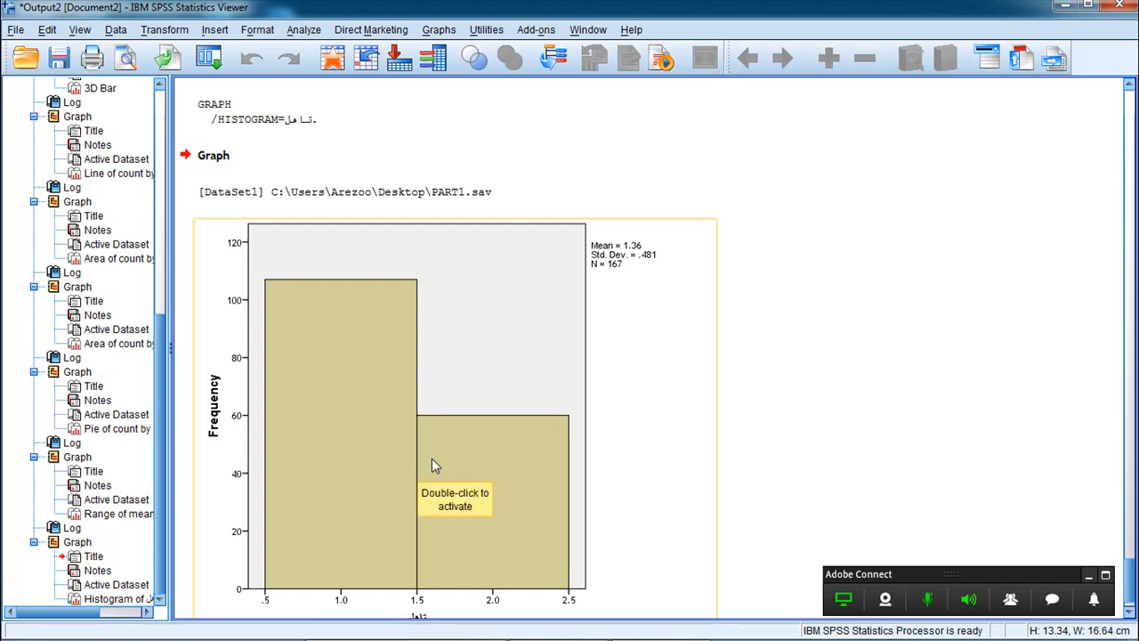
Step: Create a simple bar chart of case counts for groups of cases, replacing gender with تاهل on the category axis
left_click(437, 32)
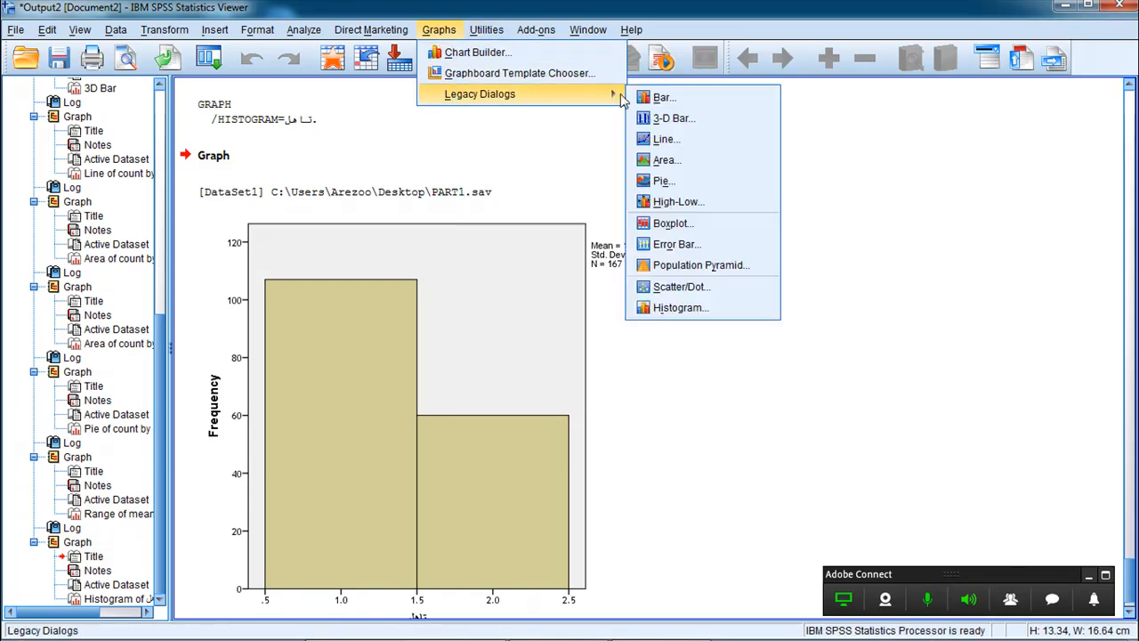
left_click(661, 104)
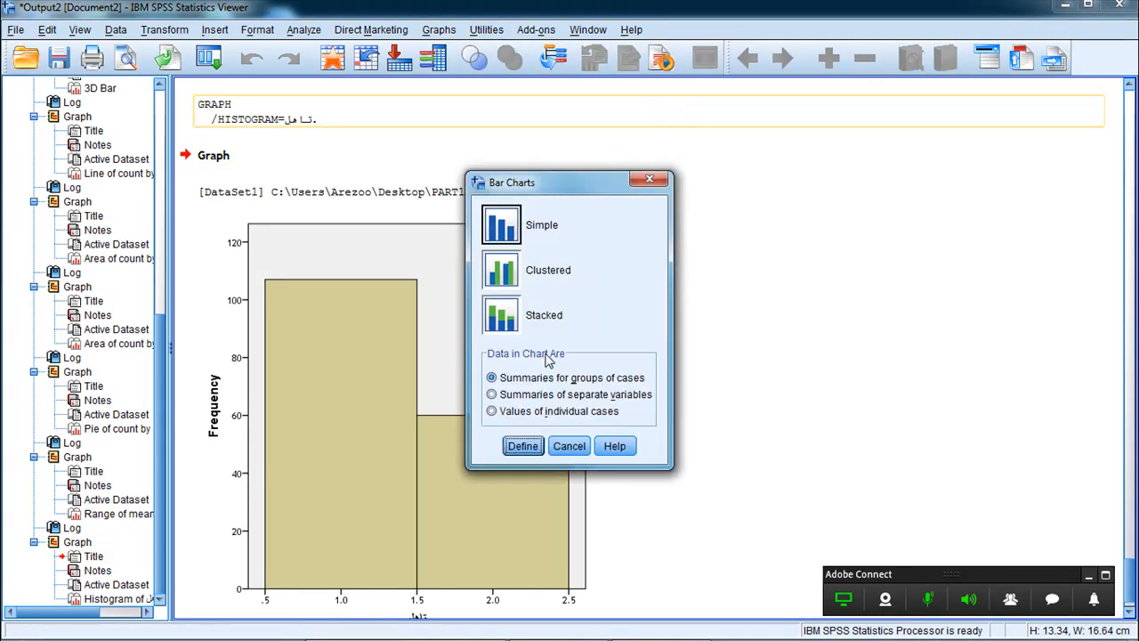
left_click(524, 446)
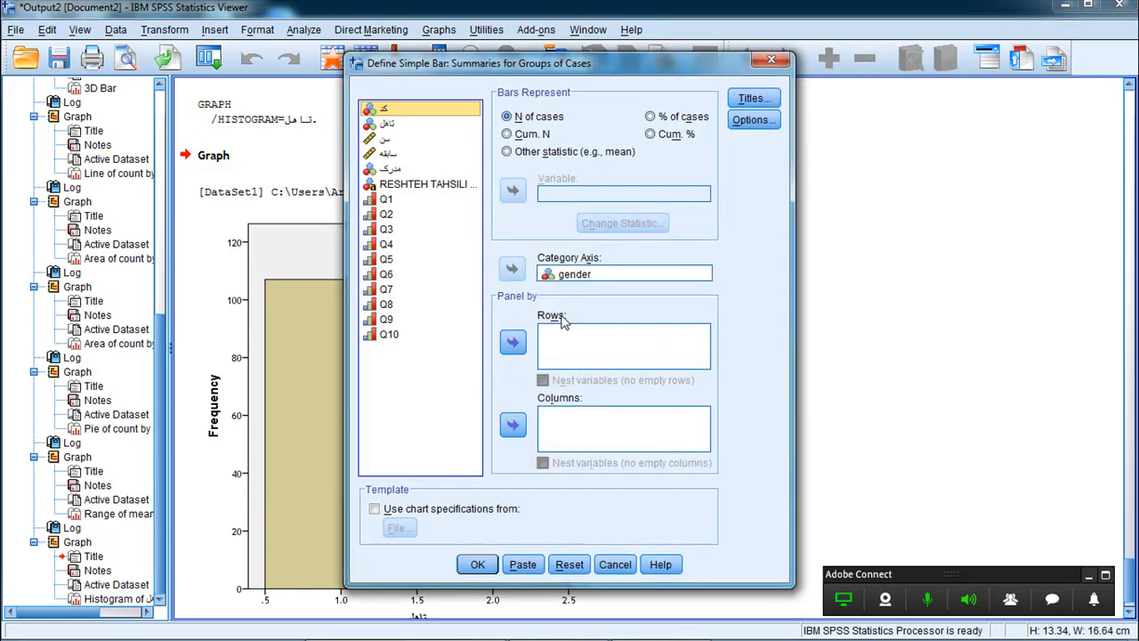
left_click(551, 274)
left_click(512, 267)
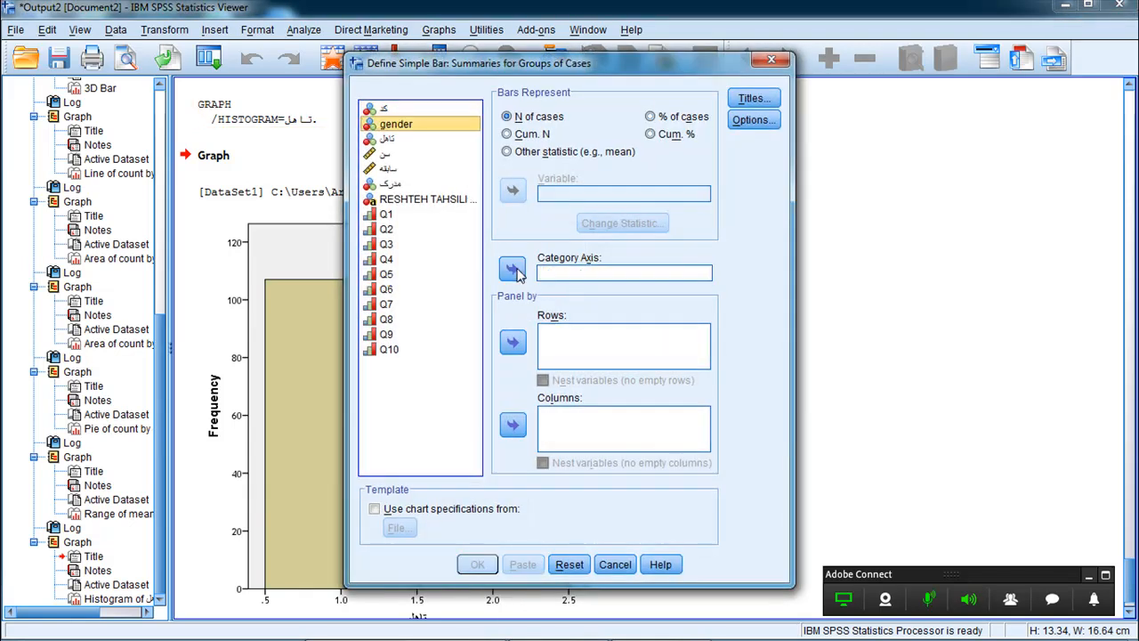
left_click(387, 141)
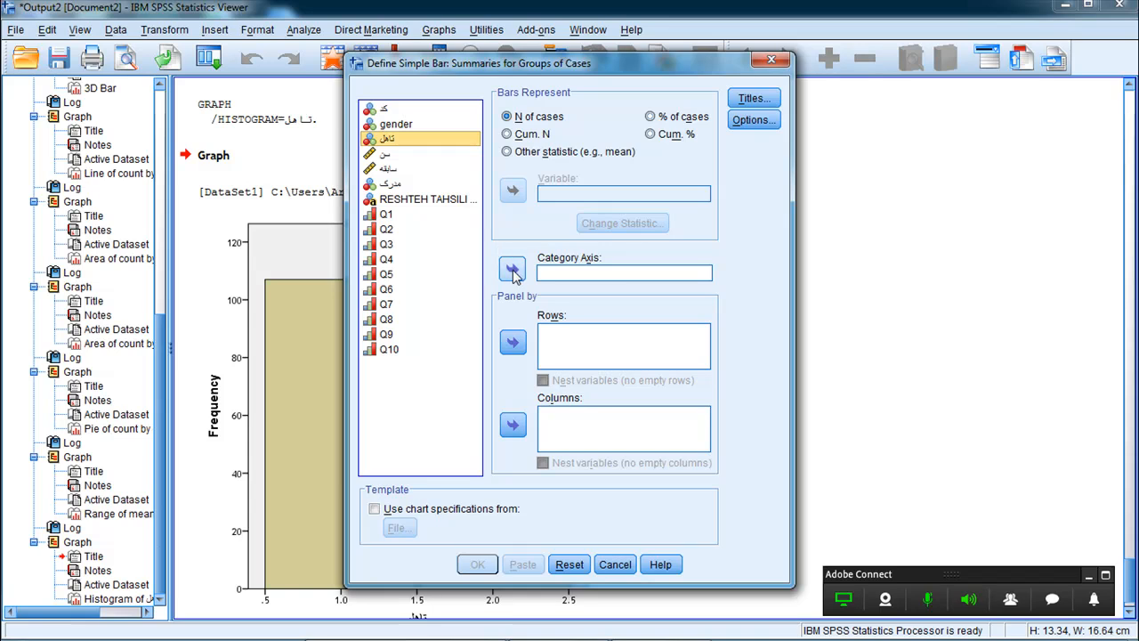
left_click(512, 267)
left_click(474, 564)
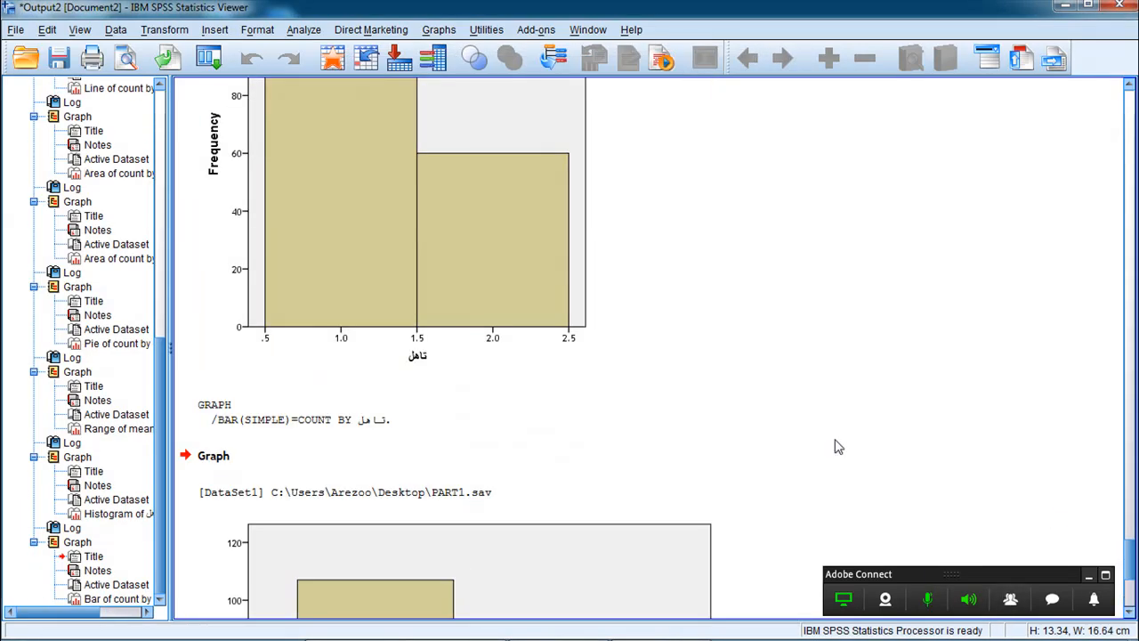
left_click(445, 269)
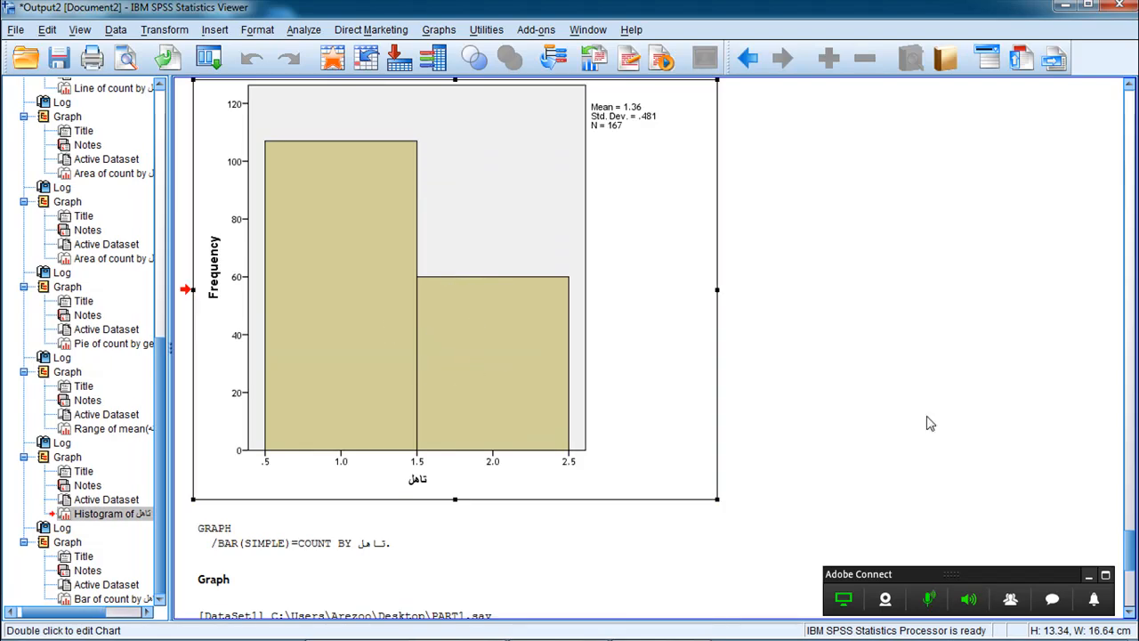
left_click(1130, 613)
left_click_drag(1131, 618, 1131, 617)
left_click(698, 456)
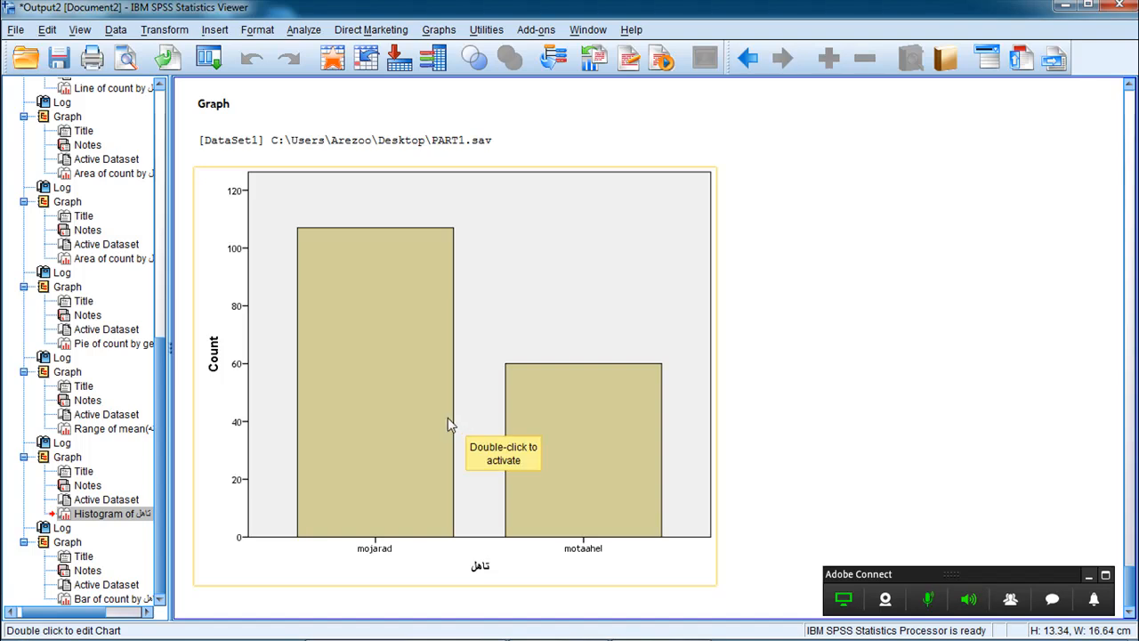
Step: Start a simple scatterplot with سن on the X axis
left_click(437, 31)
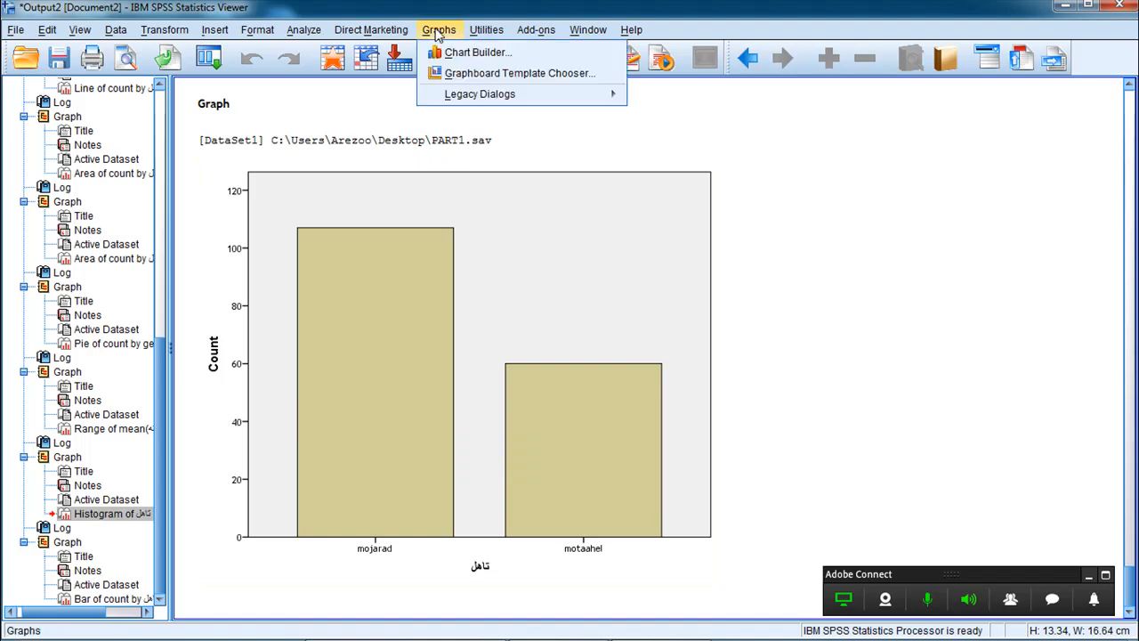
mouse_move(620, 105)
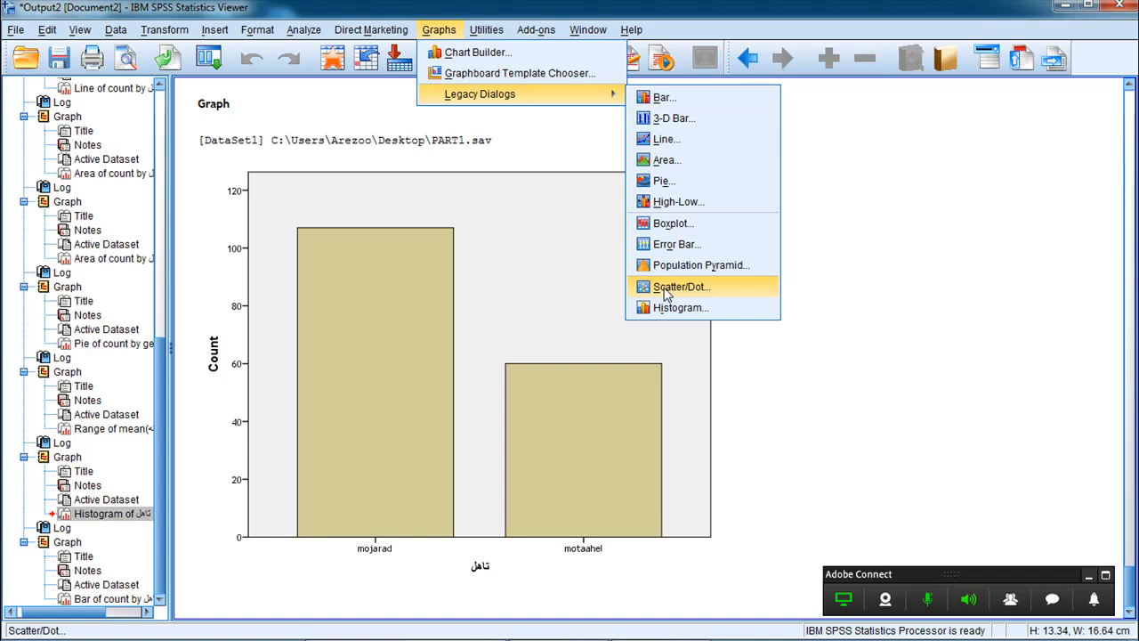
left_click(666, 289)
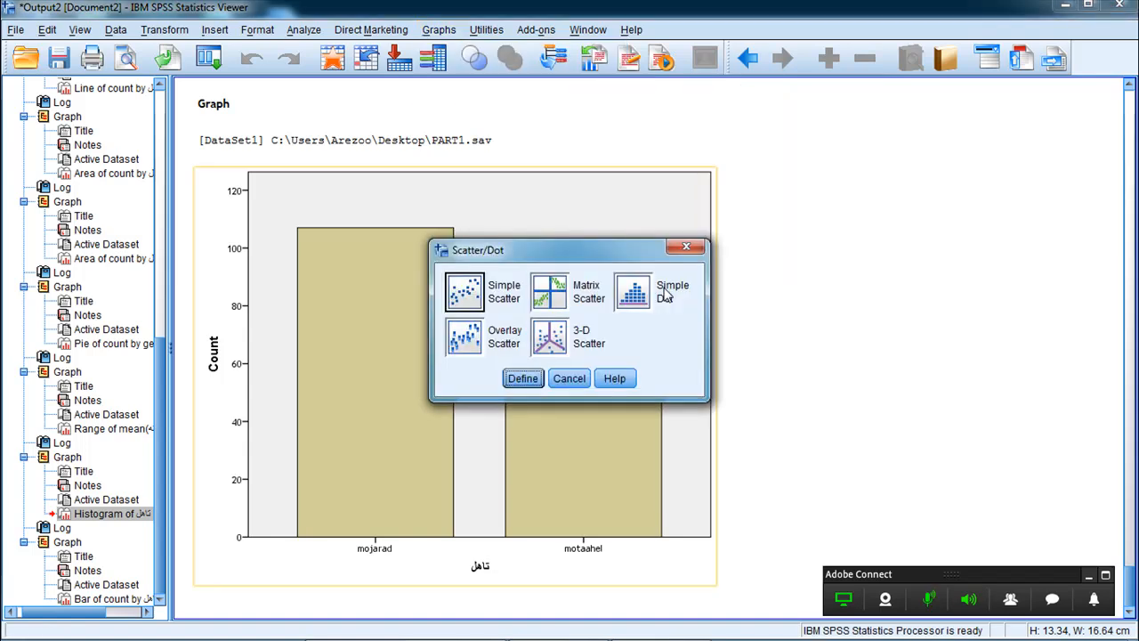
left_click(468, 300)
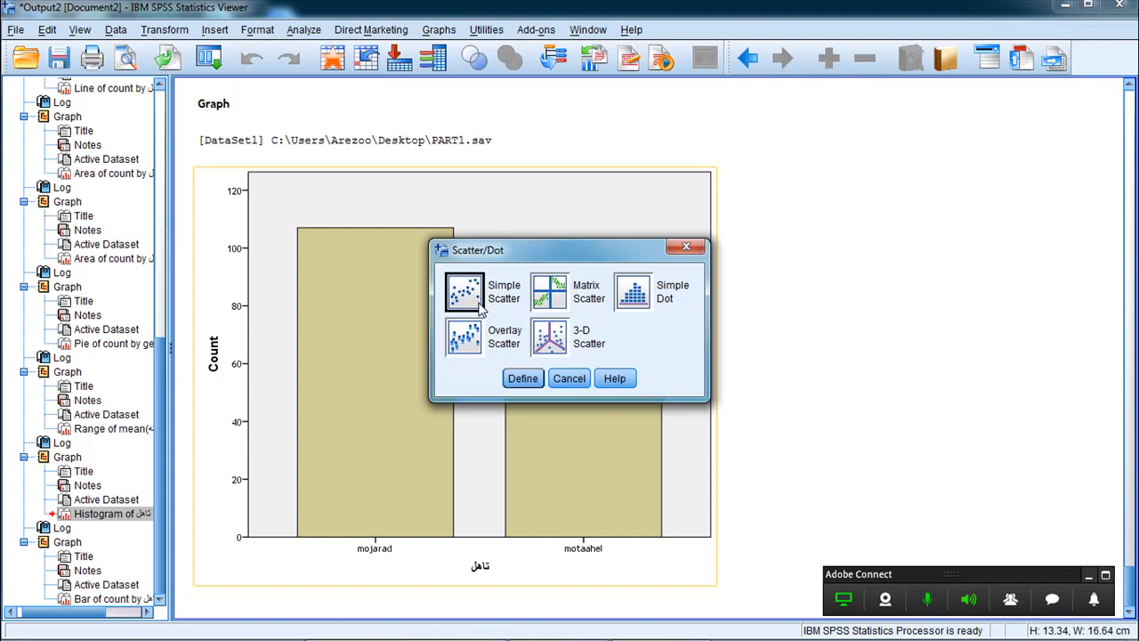
left_click(532, 381)
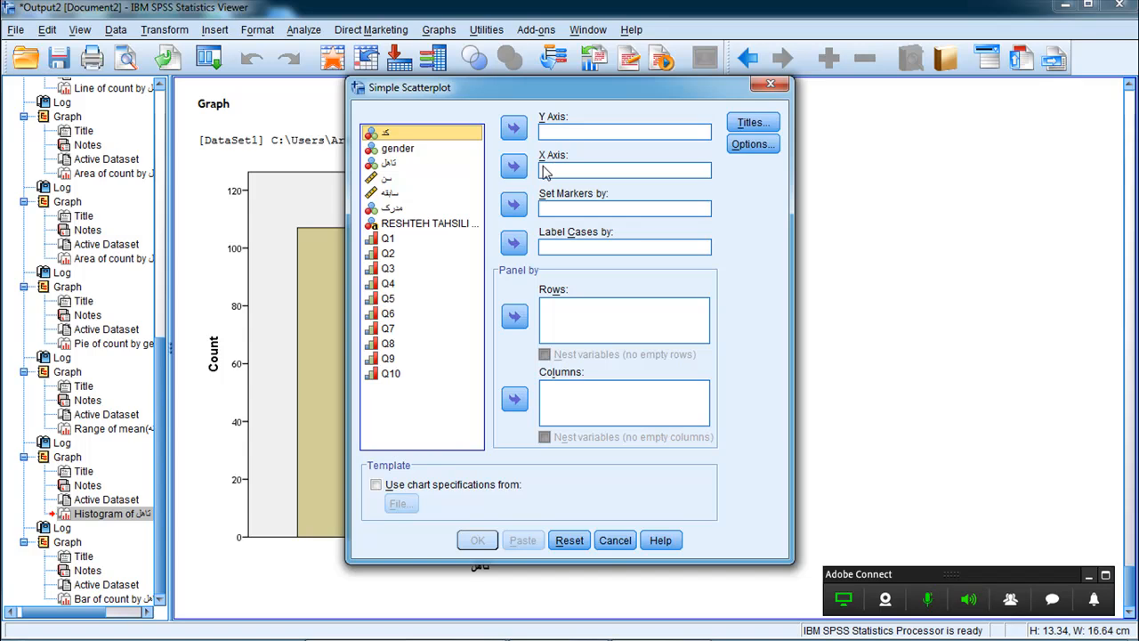
left_click(386, 179)
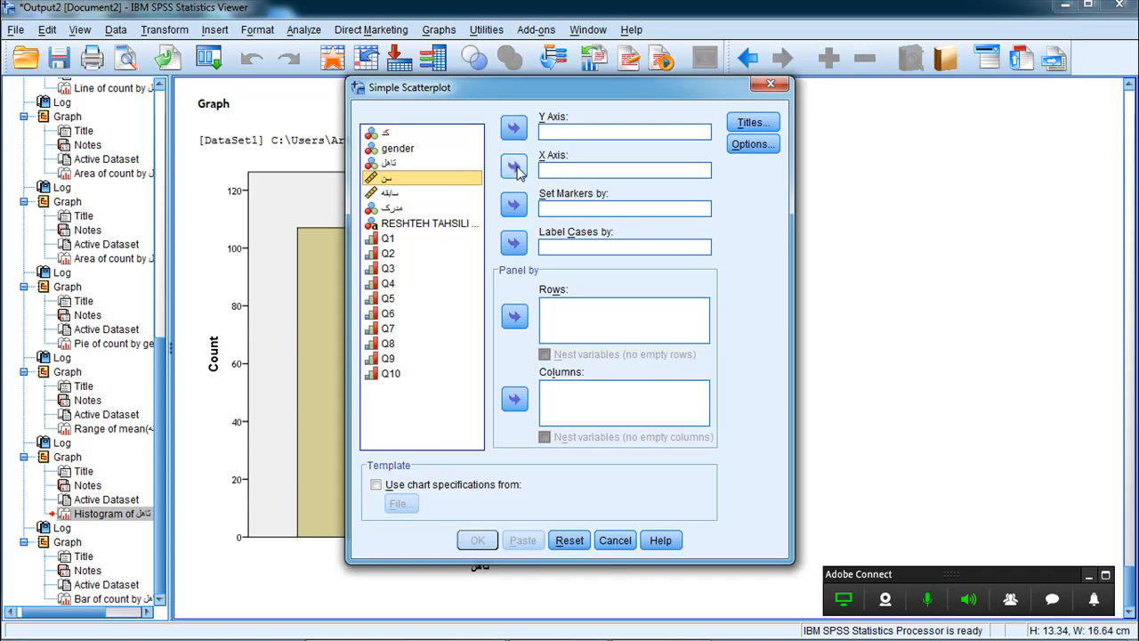
left_click(513, 167)
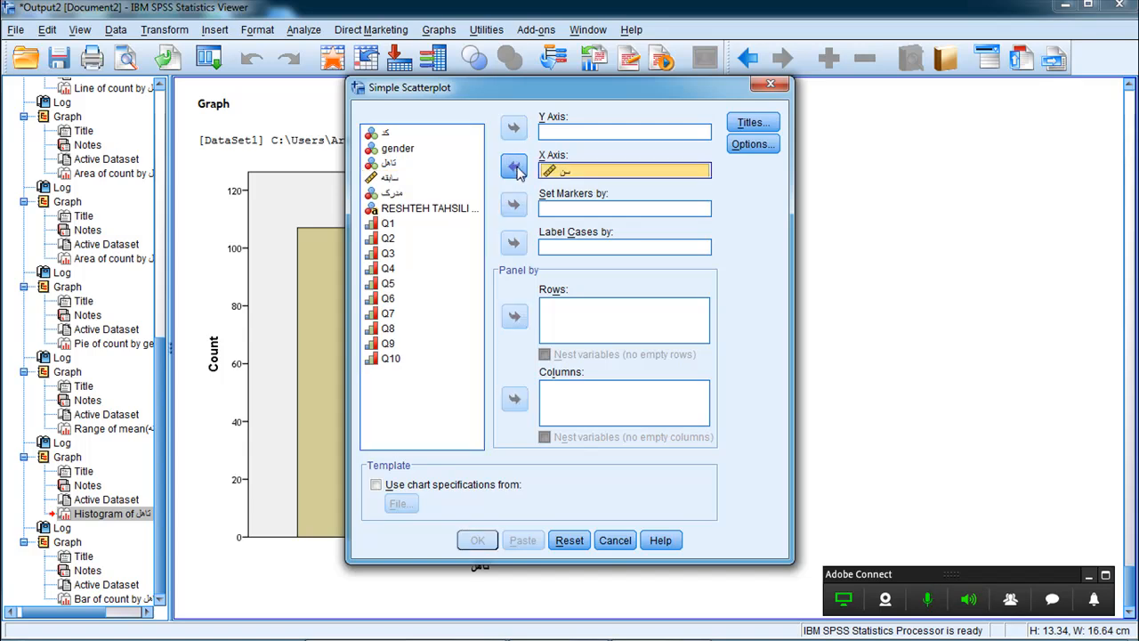
Step: Put سابقه on the Y axis and generate the scatterplot
left_click(392, 180)
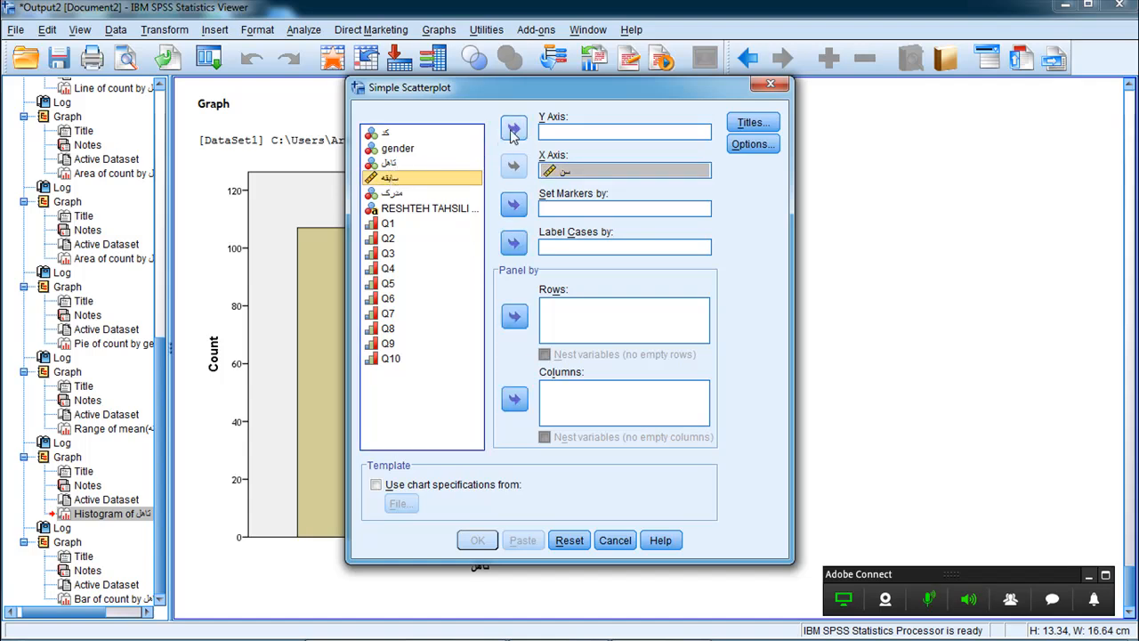
left_click(514, 131)
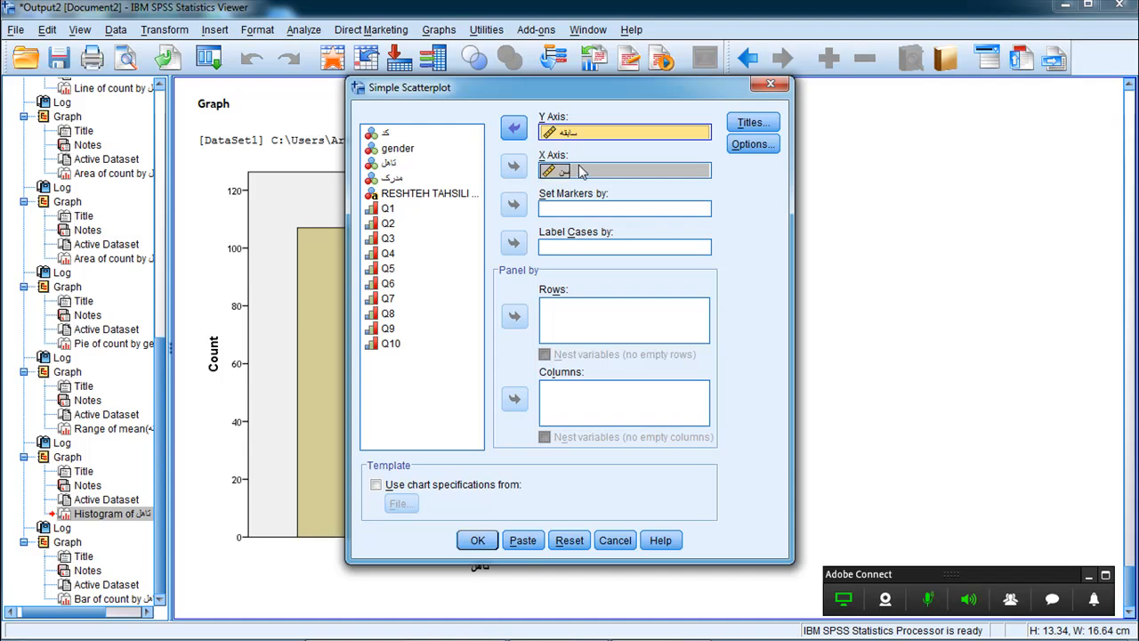
left_click(566, 135)
left_click(477, 540)
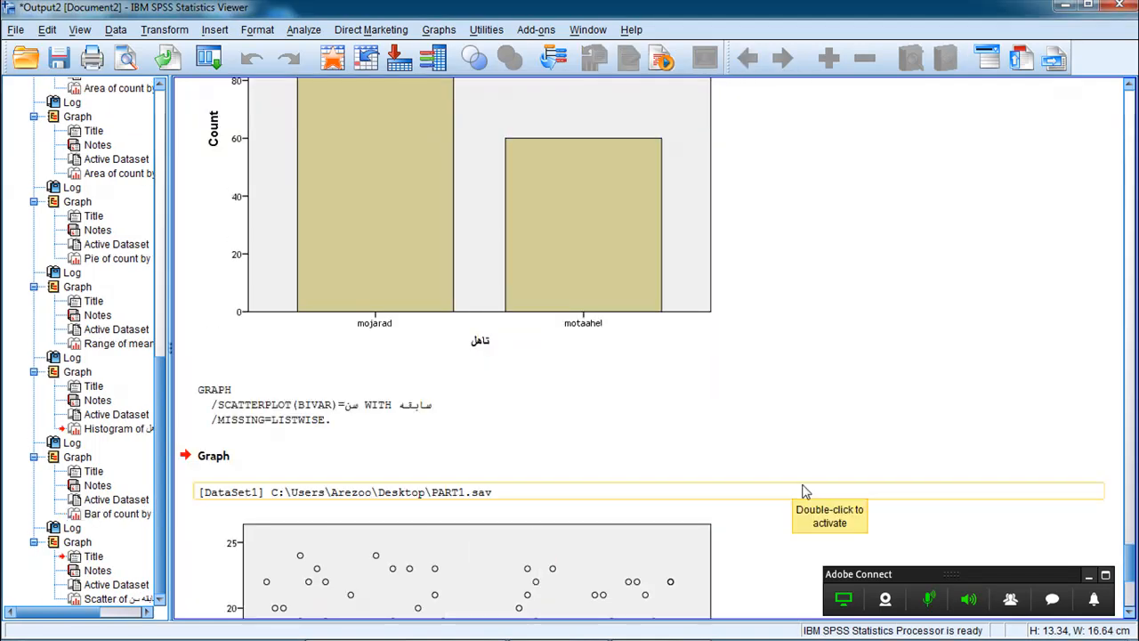
left_click(1131, 612)
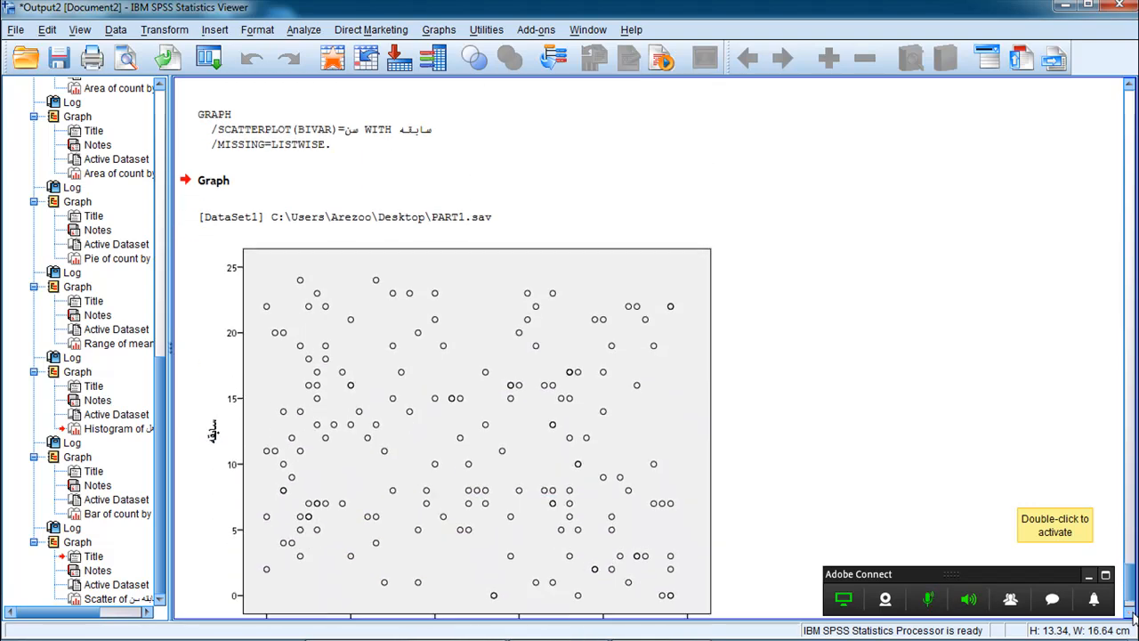
left_click(583, 467)
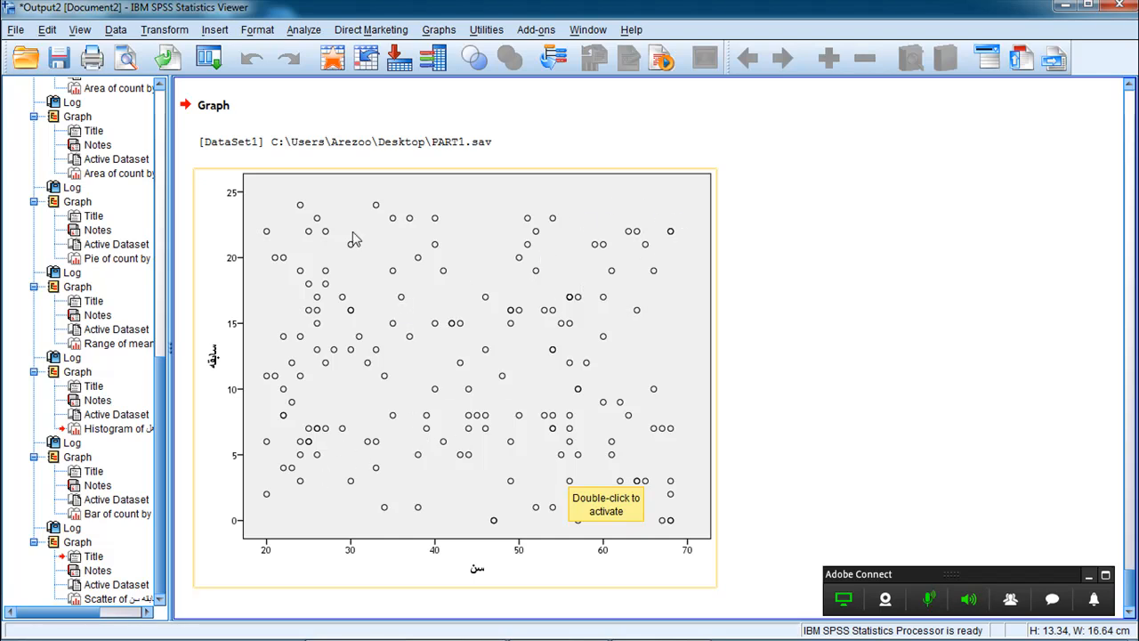
Step: Create another simple scatterplot with سن on the X axis, replacing سابقه with تاهل on the Y axis
left_click(439, 31)
mouse_move(457, 95)
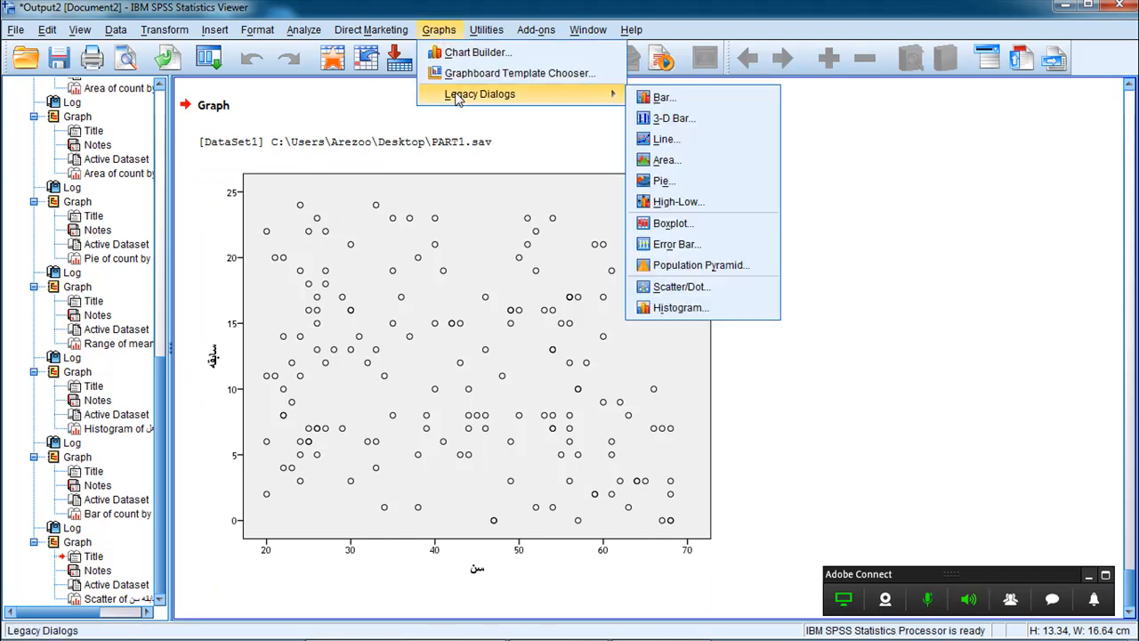
left_click(673, 288)
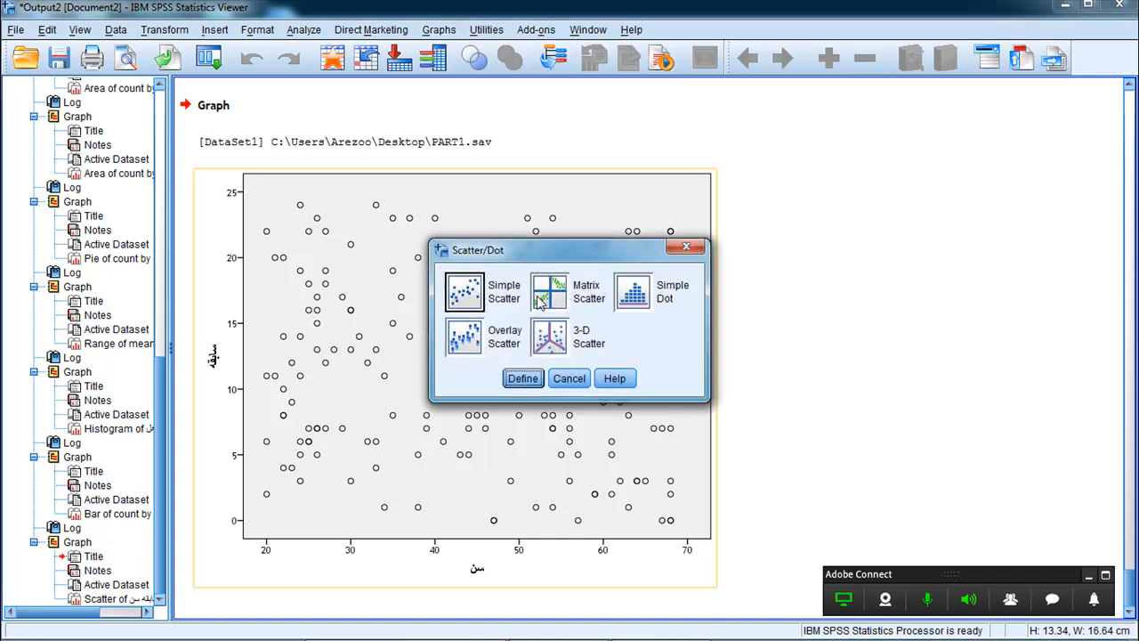
left_click(621, 298)
left_click(452, 288)
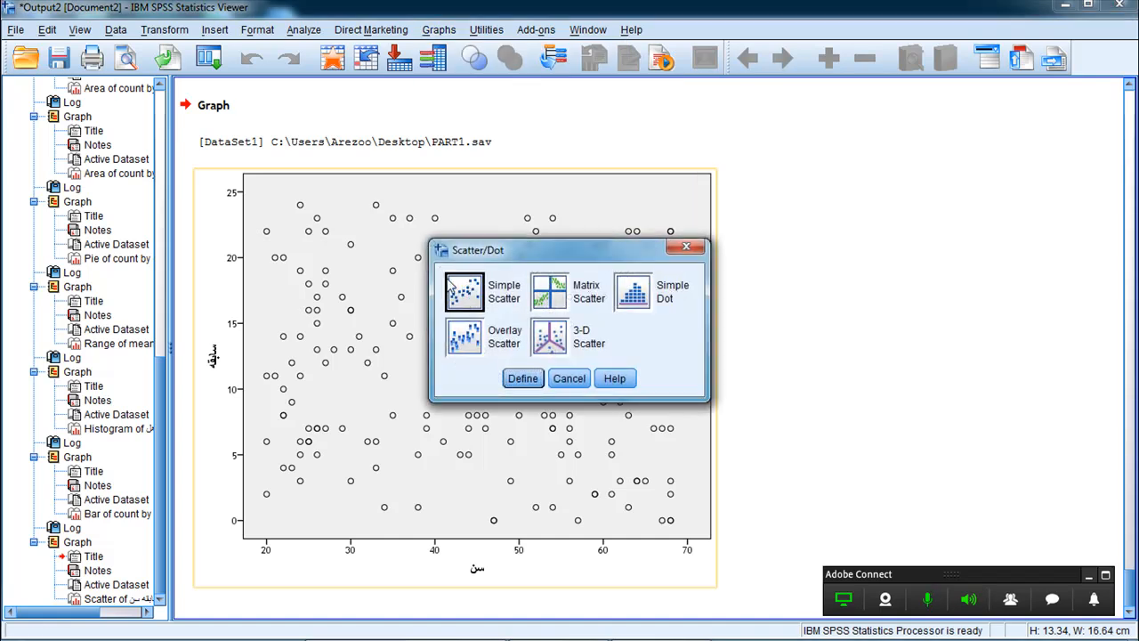
left_click(523, 378)
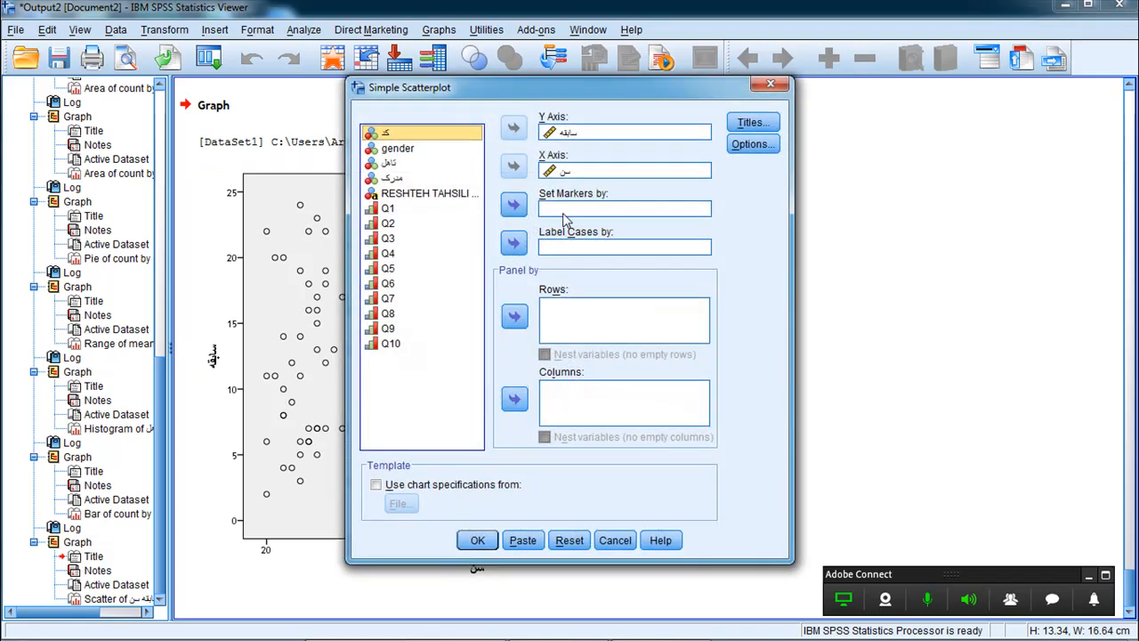
left_click(547, 133)
left_click(514, 129)
left_click(389, 164)
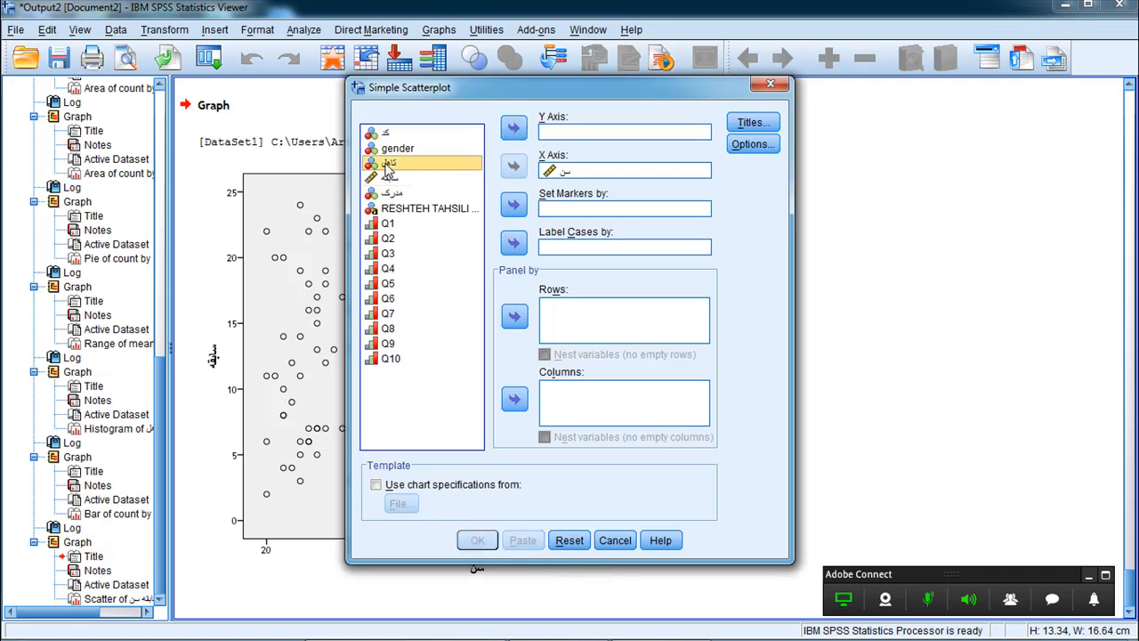
left_click(514, 129)
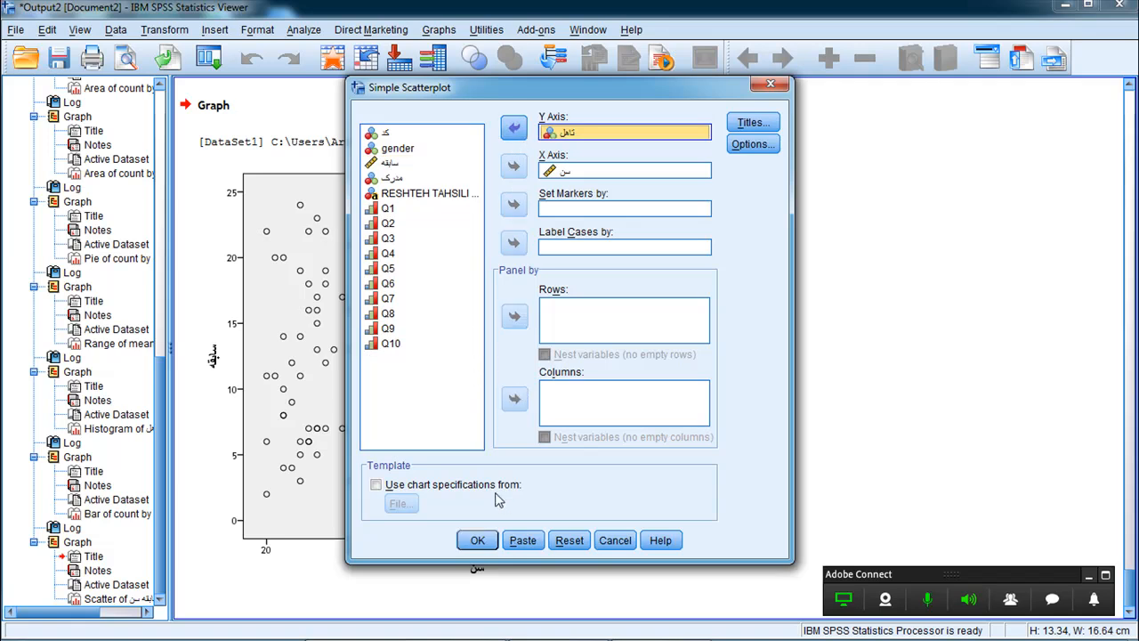
left_click(477, 540)
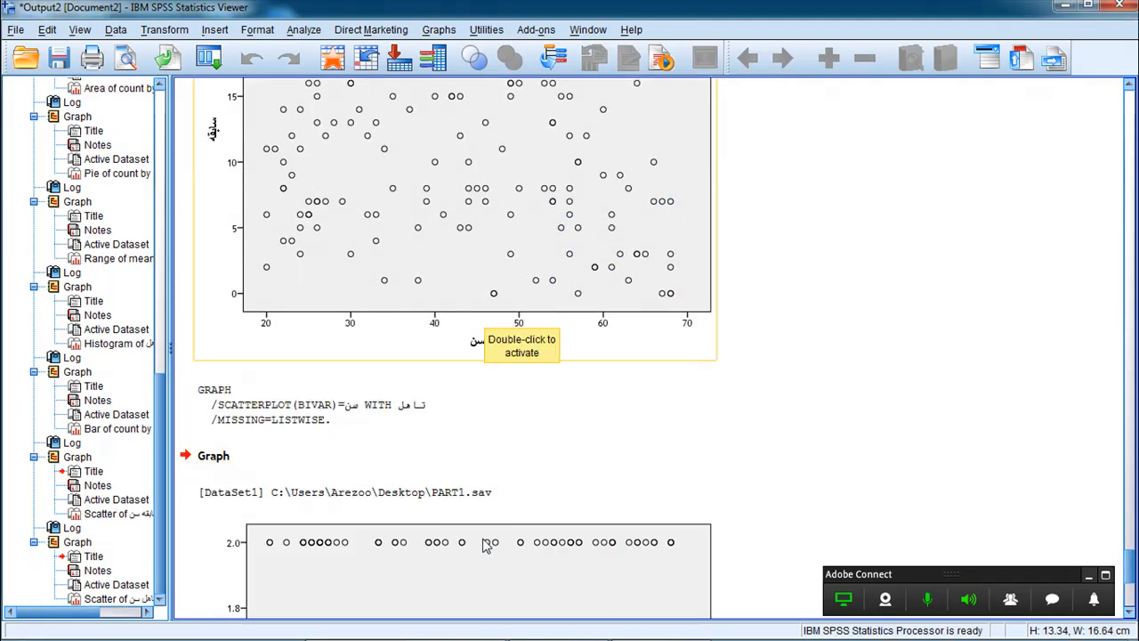
left_click_drag(1132, 620, 1132, 620)
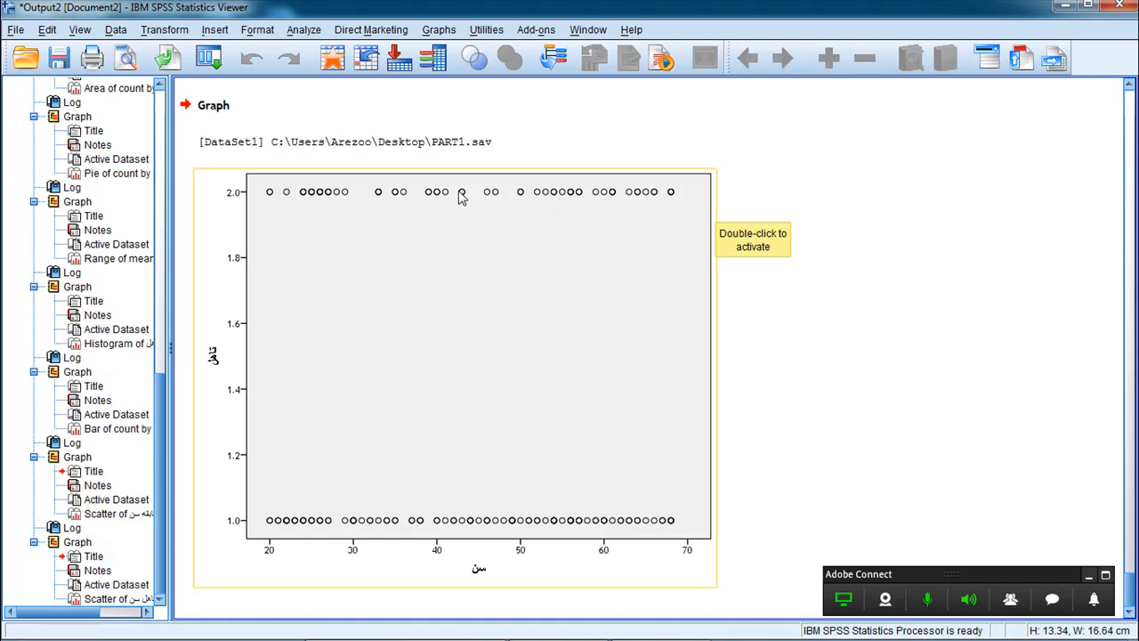
Step: Start a simple boxplot with summaries for groups of cases, using سن as the variable
left_click(436, 32)
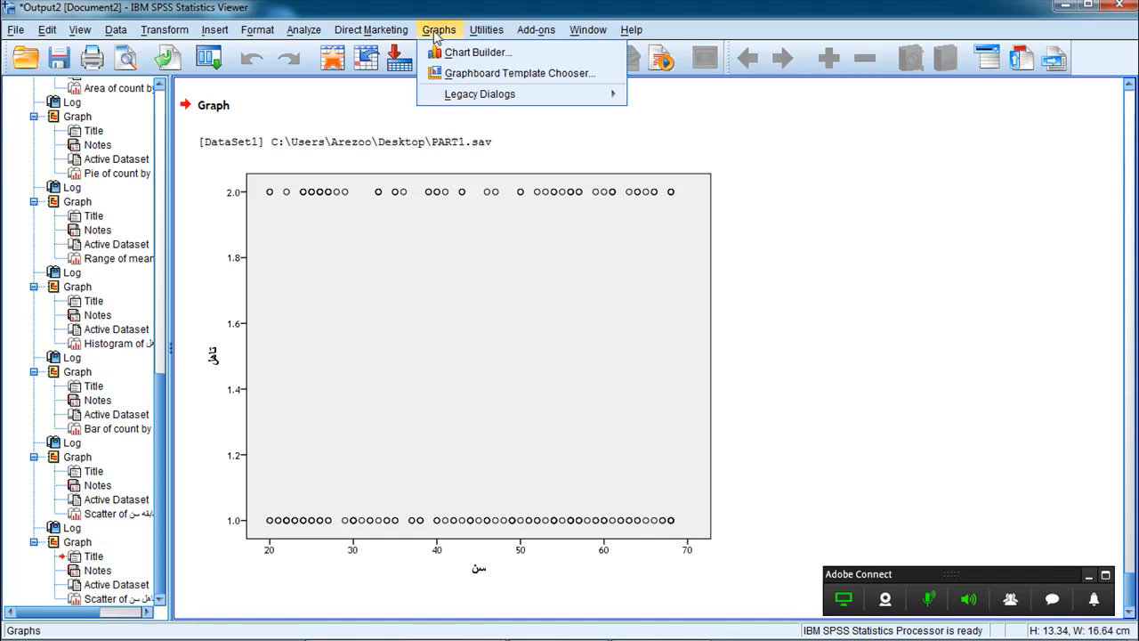
mouse_move(454, 96)
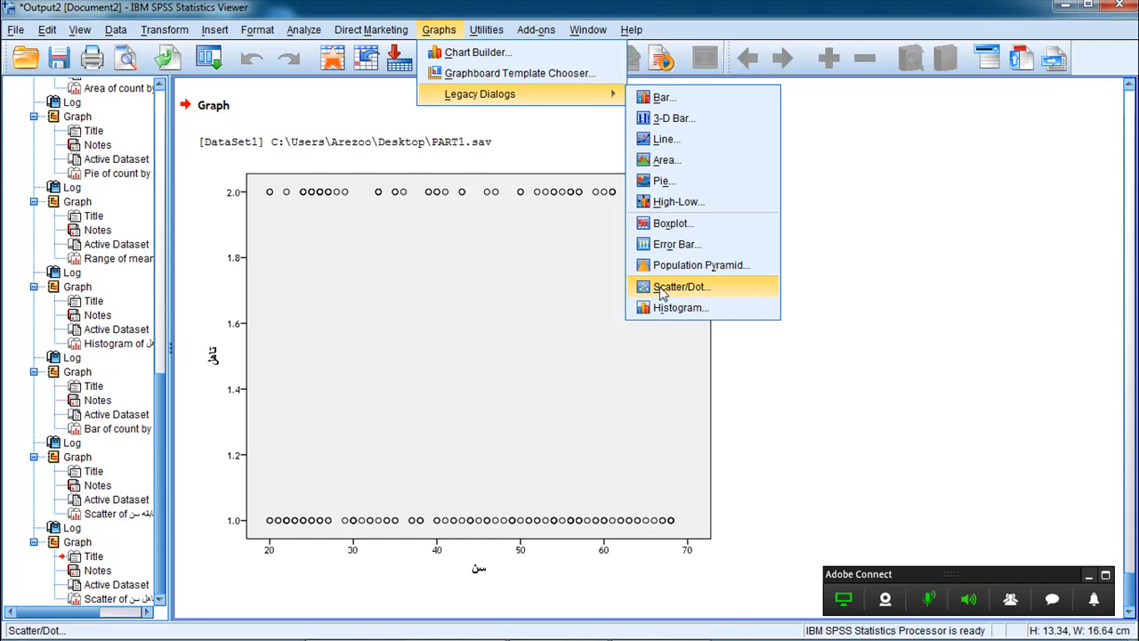
left_click(666, 227)
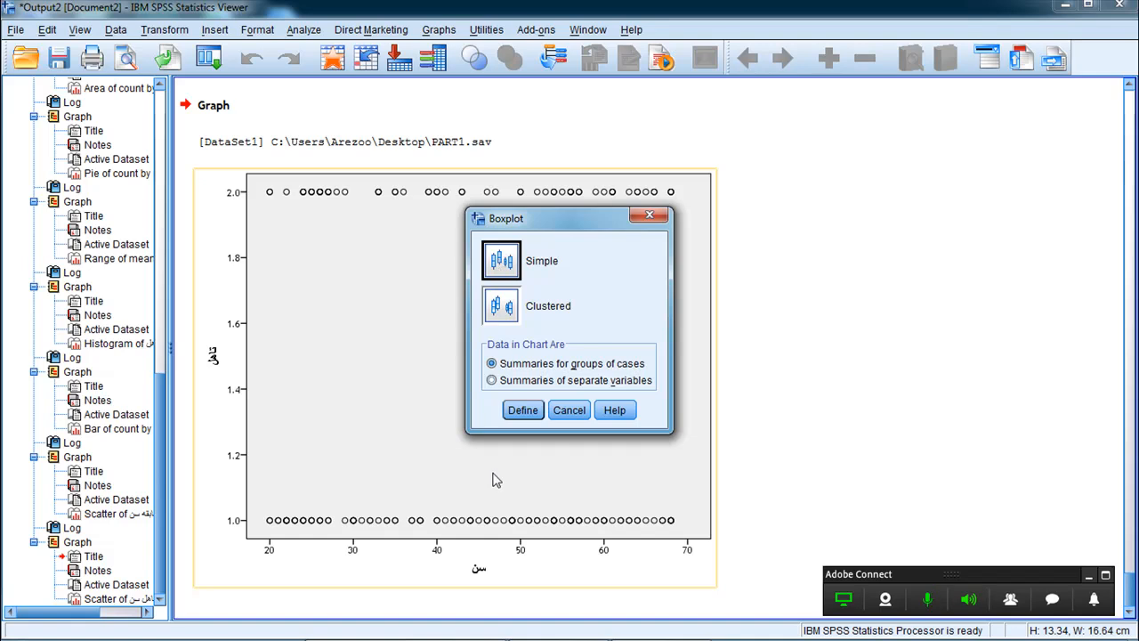
left_click(525, 410)
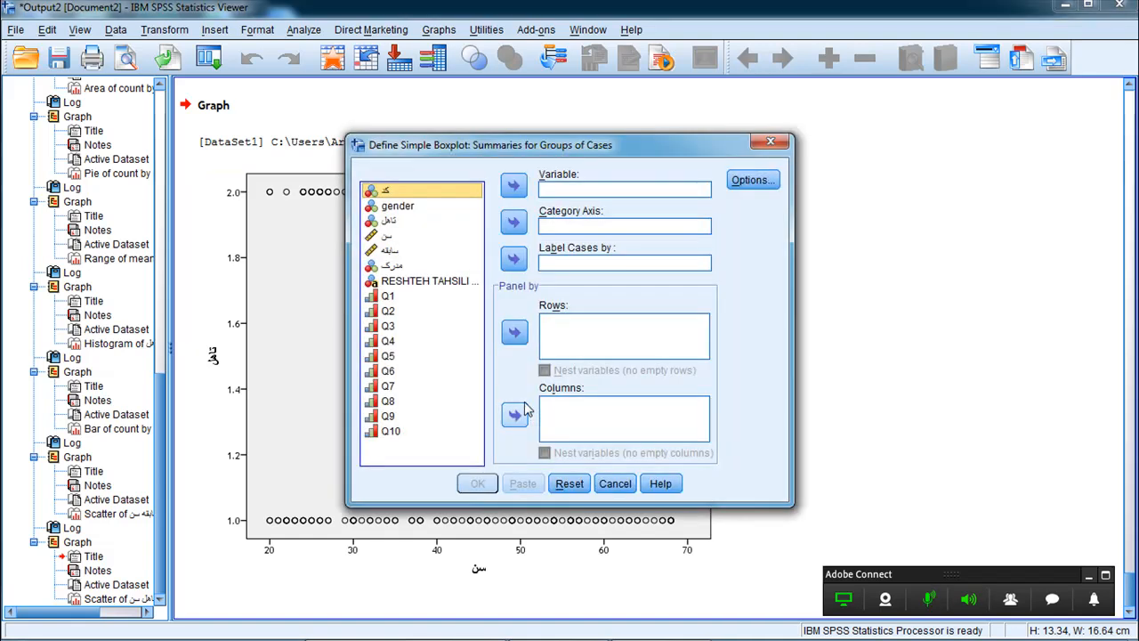
left_click(559, 193)
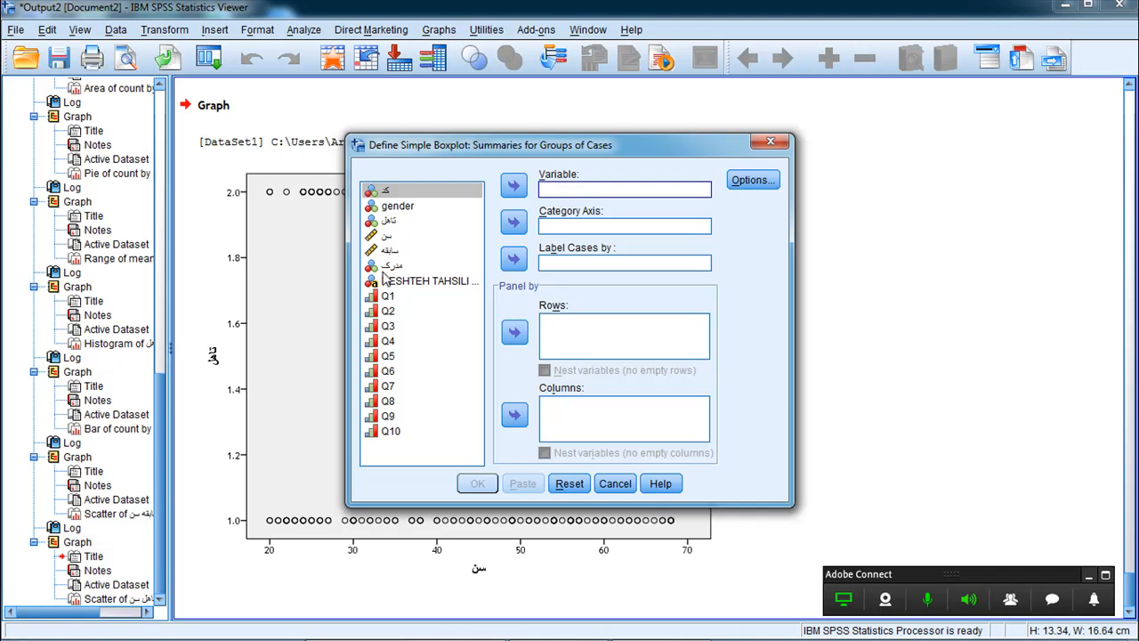
left_click(386, 235)
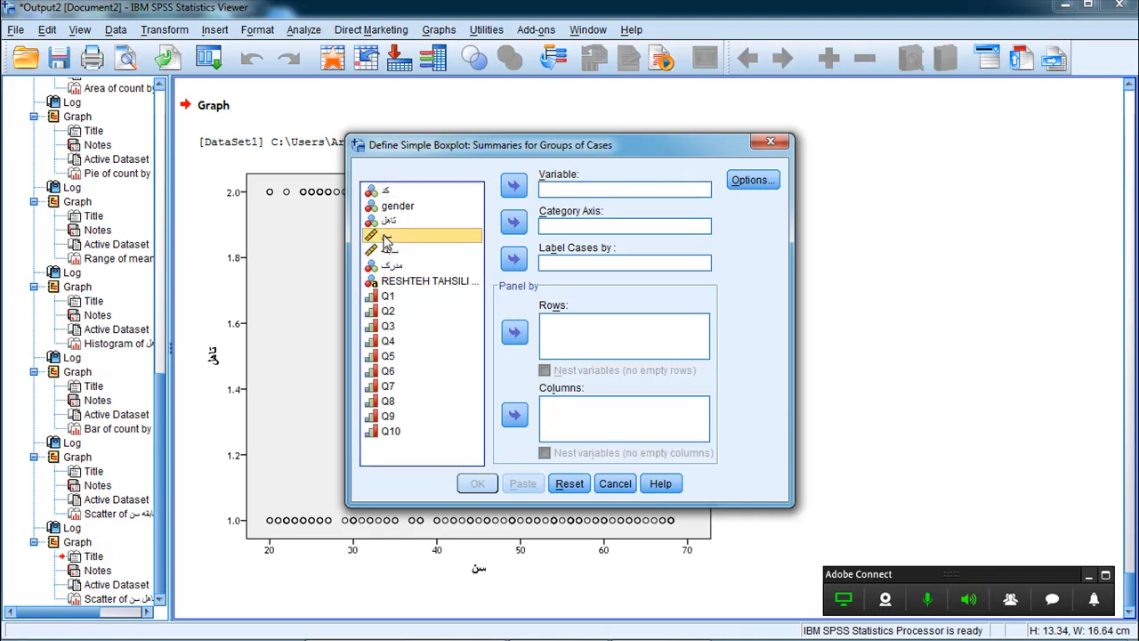
left_click(514, 188)
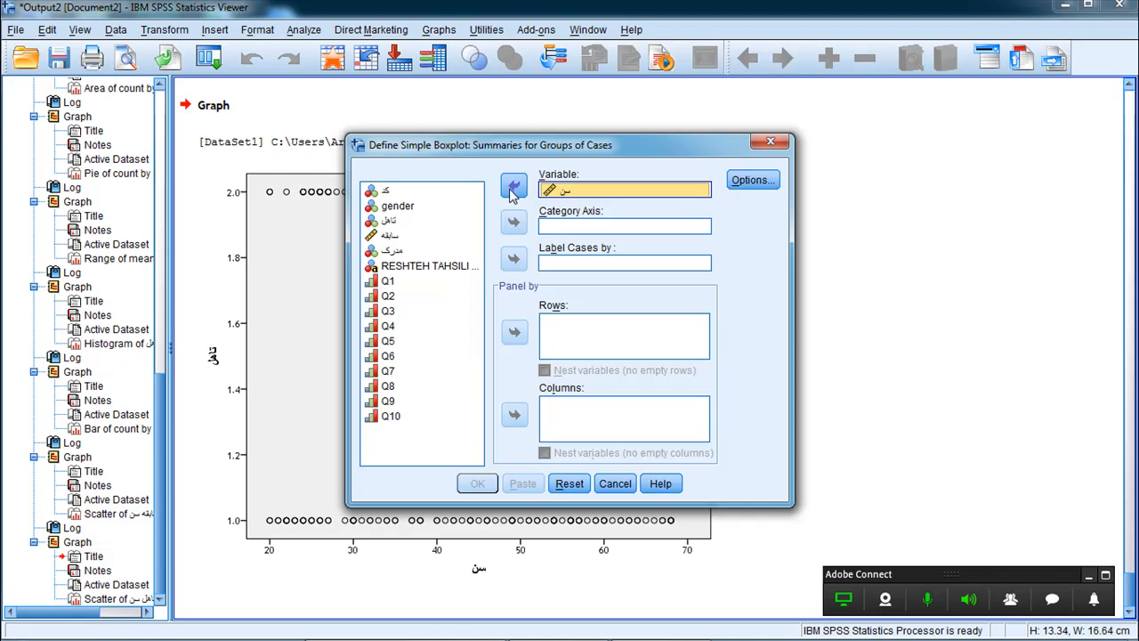
Step: Put تاهل on the boxplot's category axis and generate the chart
left_click(393, 238)
left_click(393, 251)
left_click(389, 222)
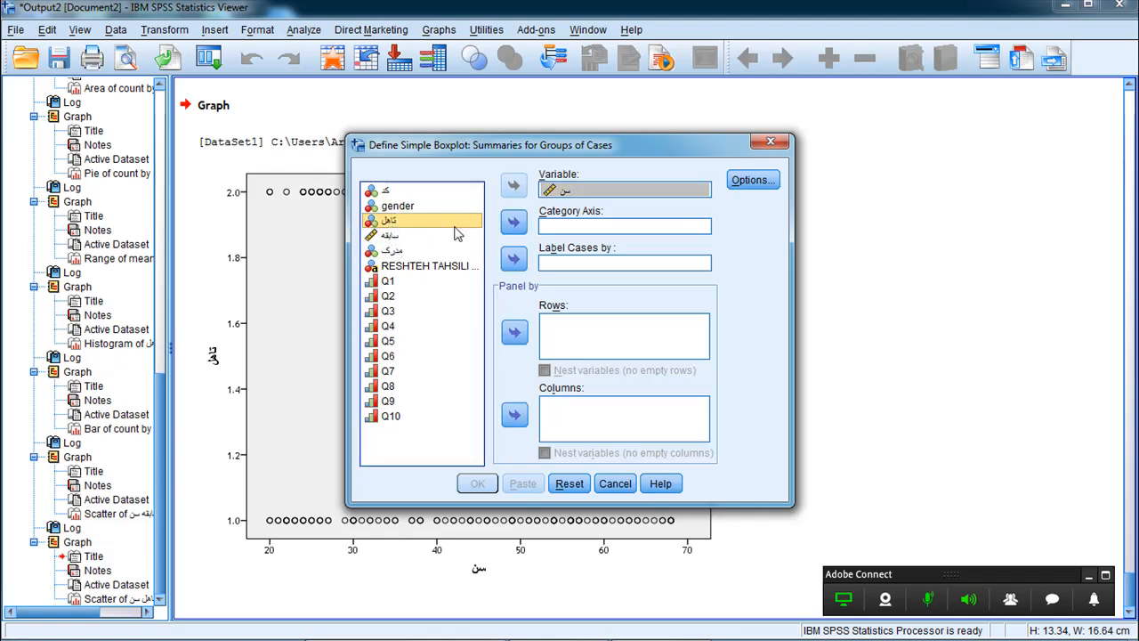
left_click(513, 224)
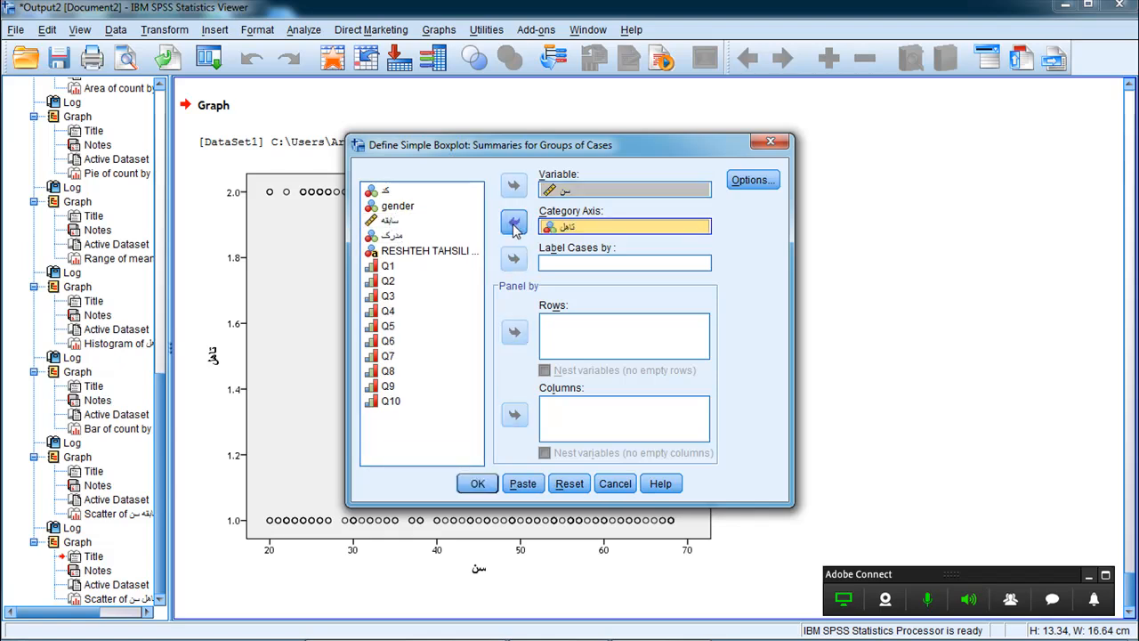
left_click(479, 484)
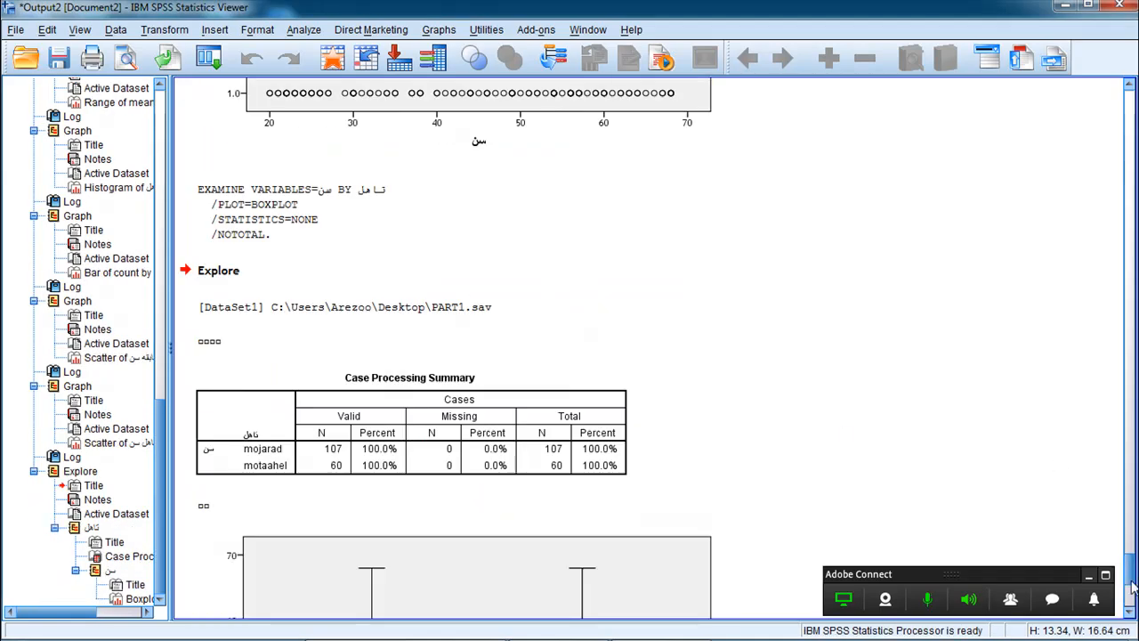
scroll(1132, 618, "down", 5)
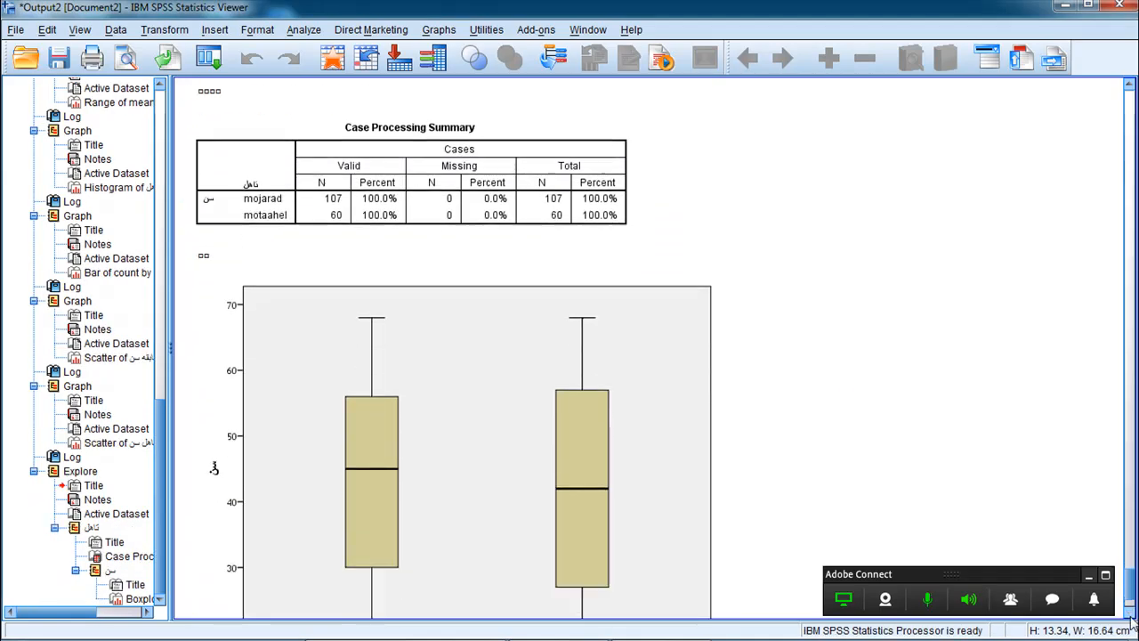
scroll(1132, 618, "down", 3)
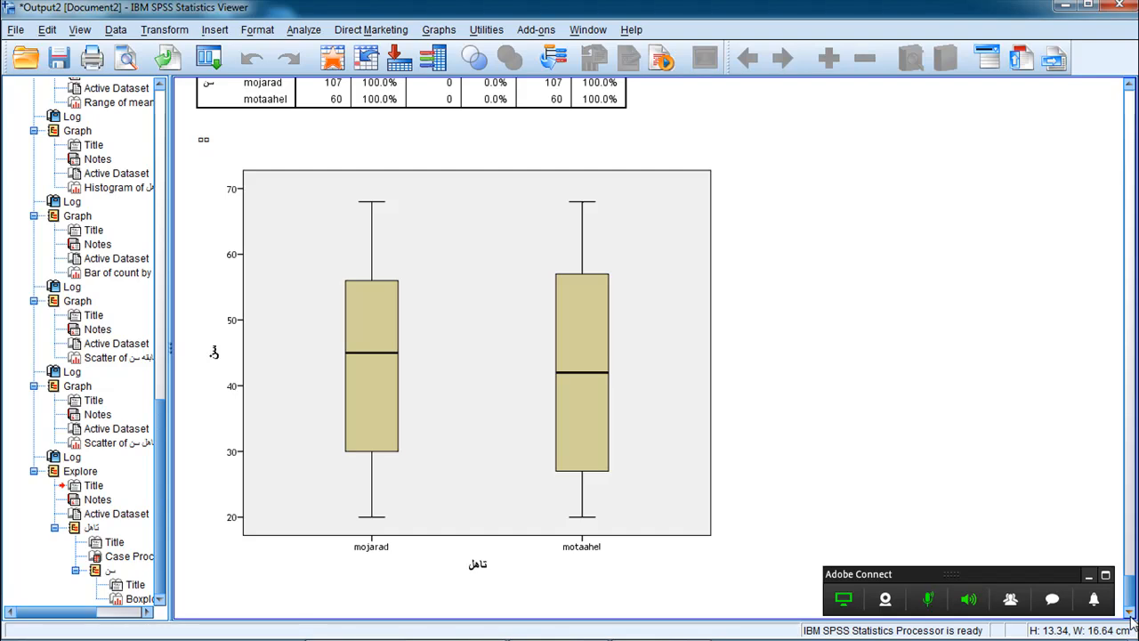
left_click(631, 476)
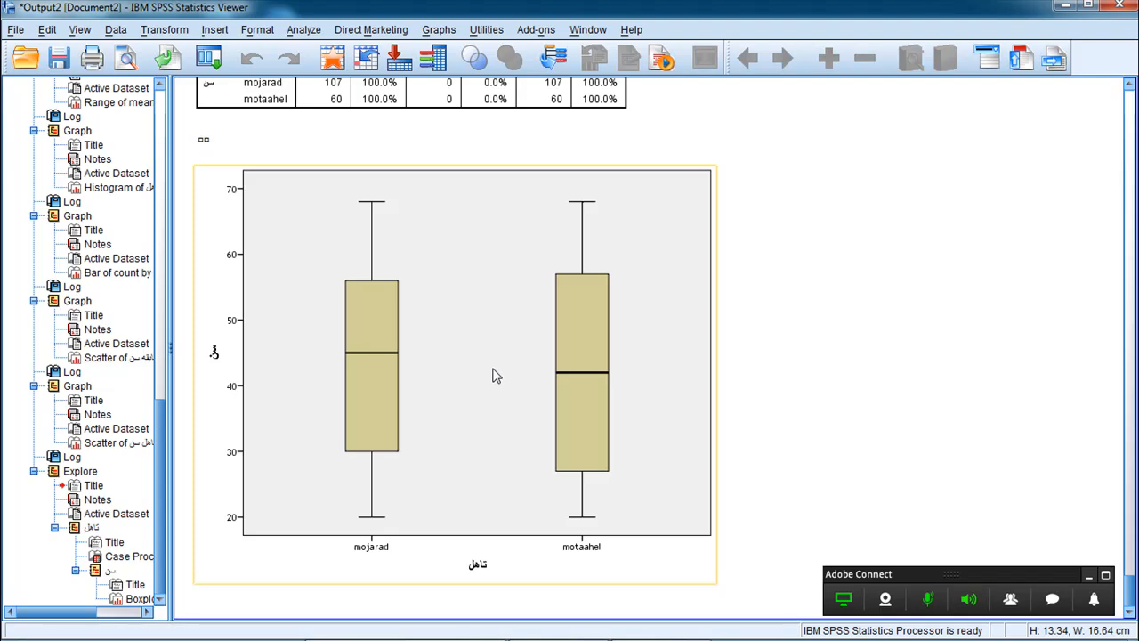
left_click(442, 122)
Step: Start a simple error bar chart with summaries for groups of cases, using سن as the variable
left_click(440, 30)
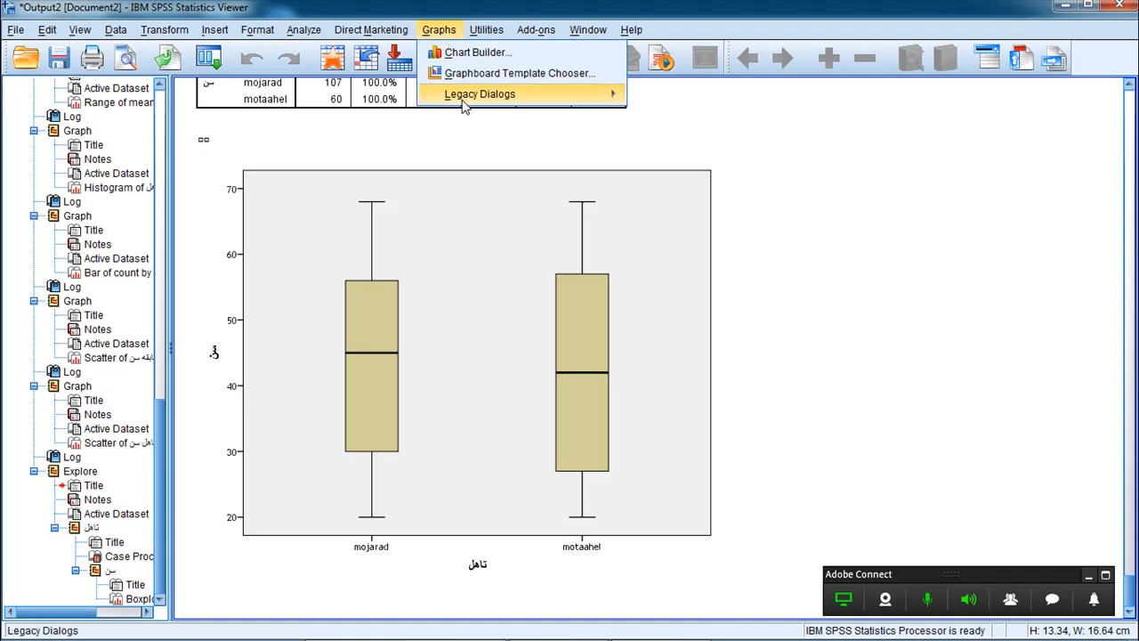
mouse_move(467, 96)
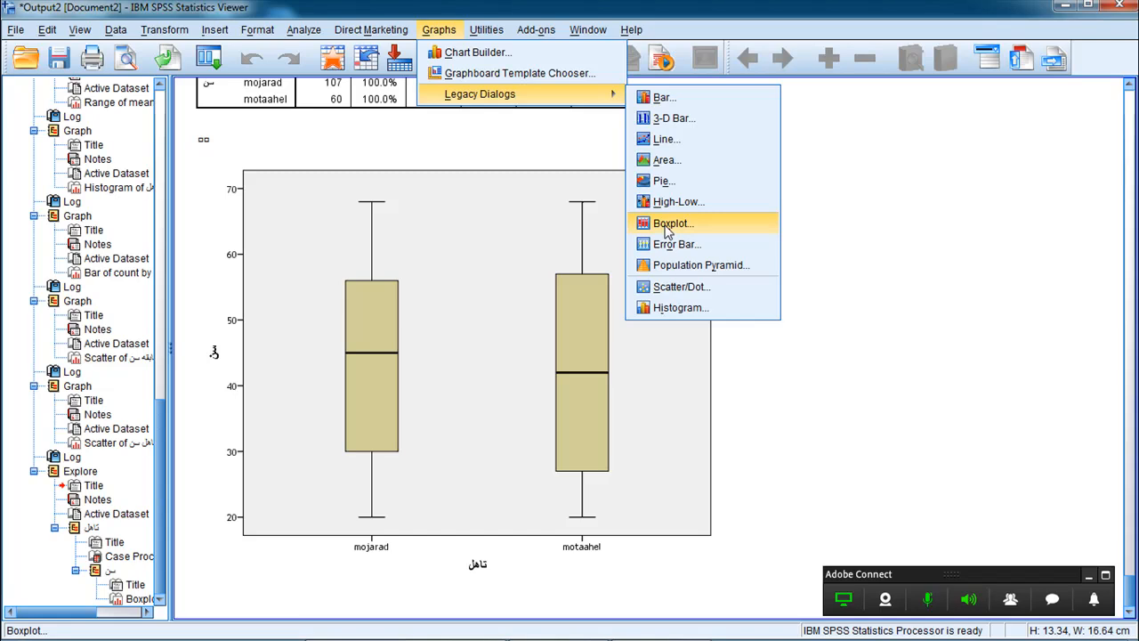
left_click(674, 245)
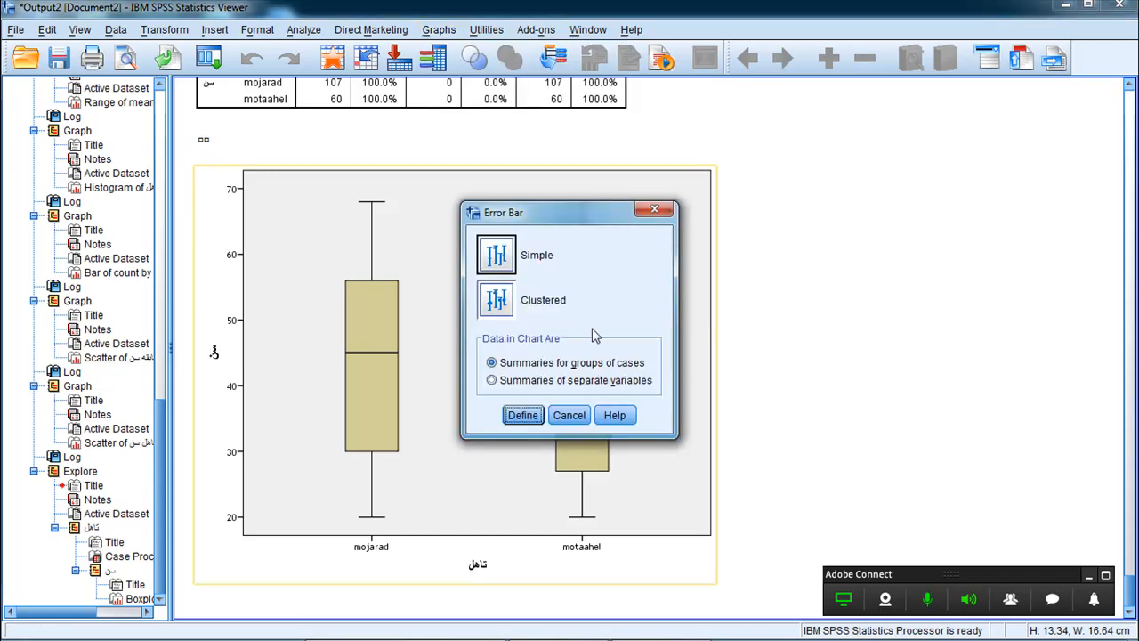
left_click(523, 415)
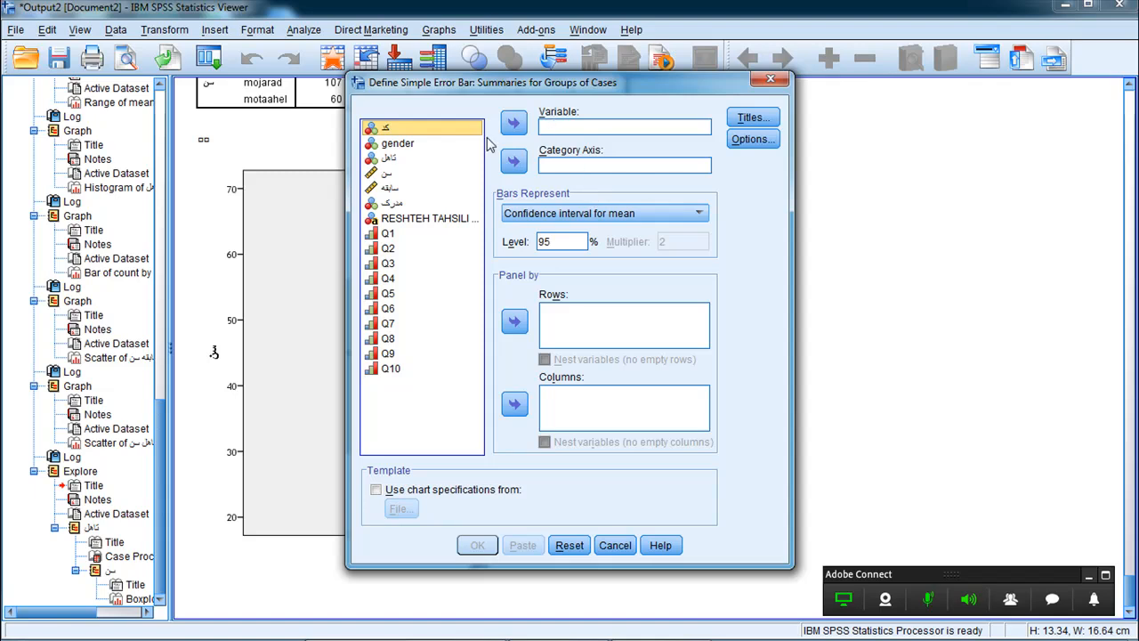
left_click(389, 176)
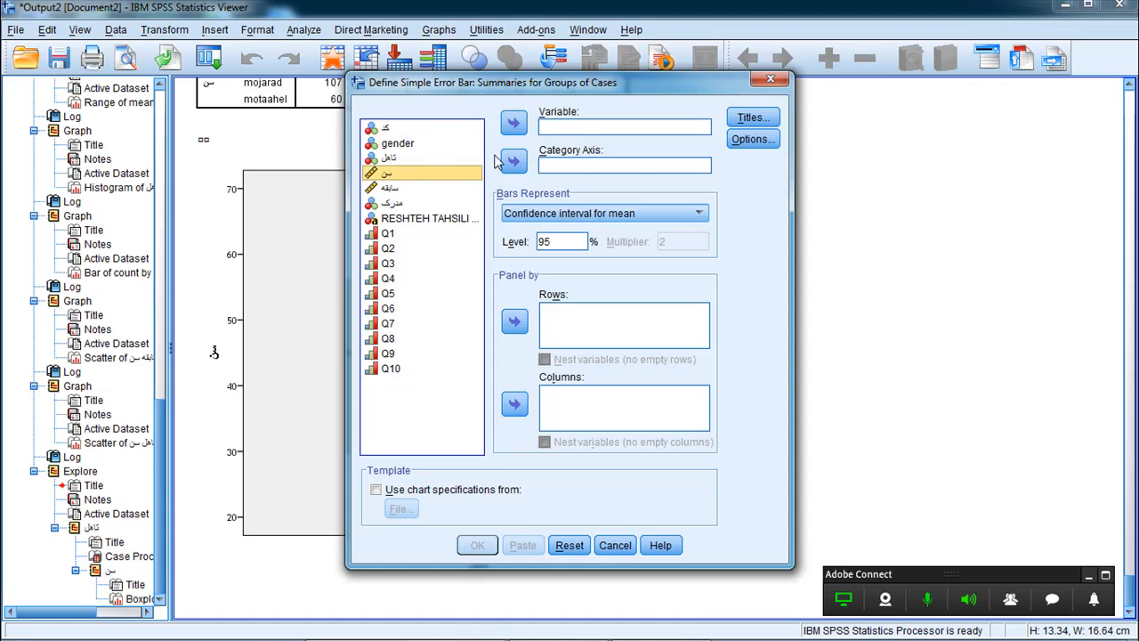
left_click(513, 125)
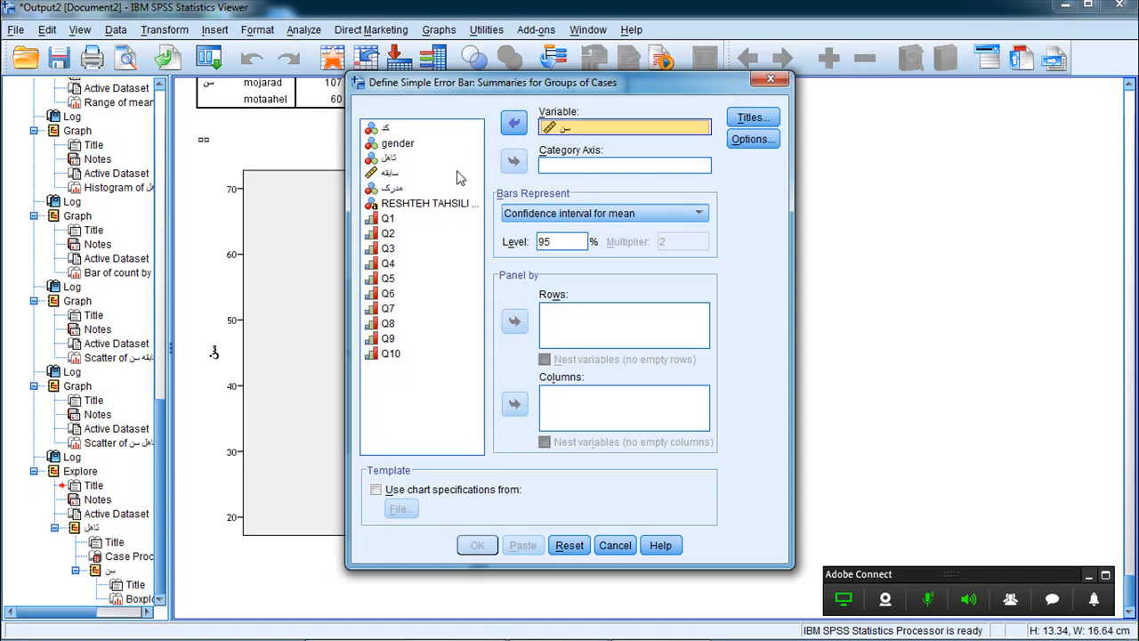
Step: Put تاهل on the error bar chart's category axis and generate it with a 95% confidence interval for the mean
left_click(383, 161)
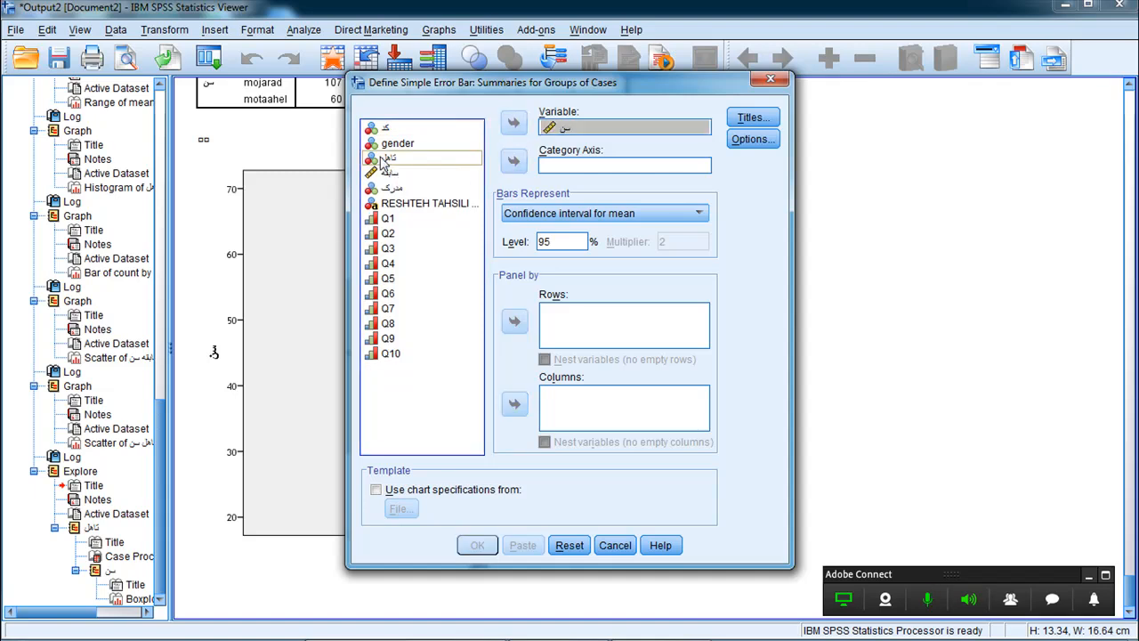
left_click(513, 161)
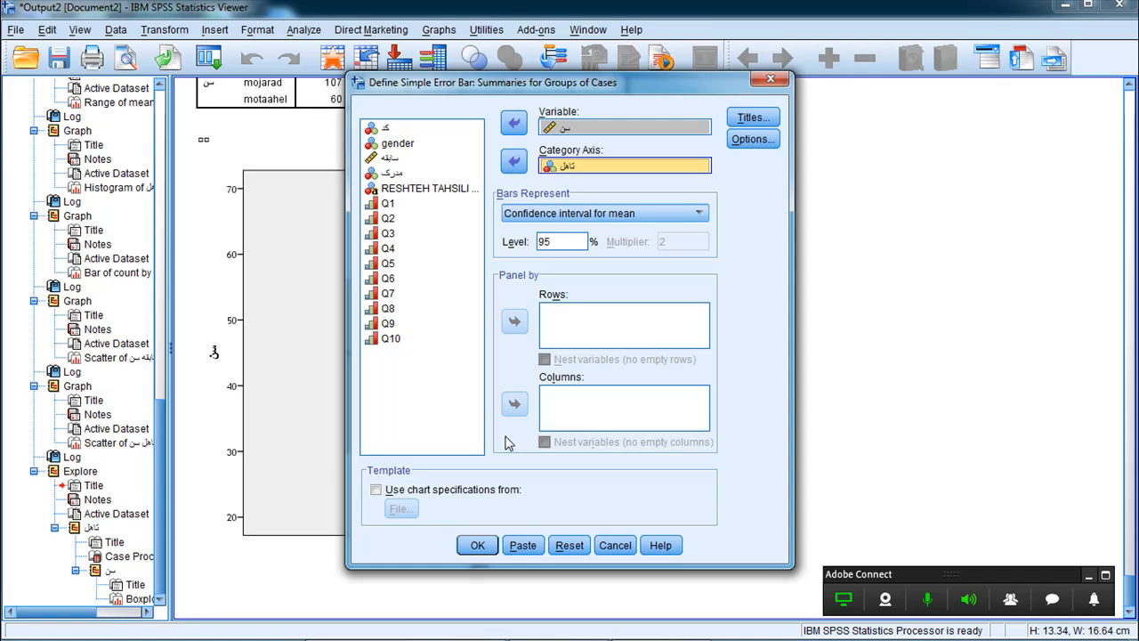
left_click(475, 544)
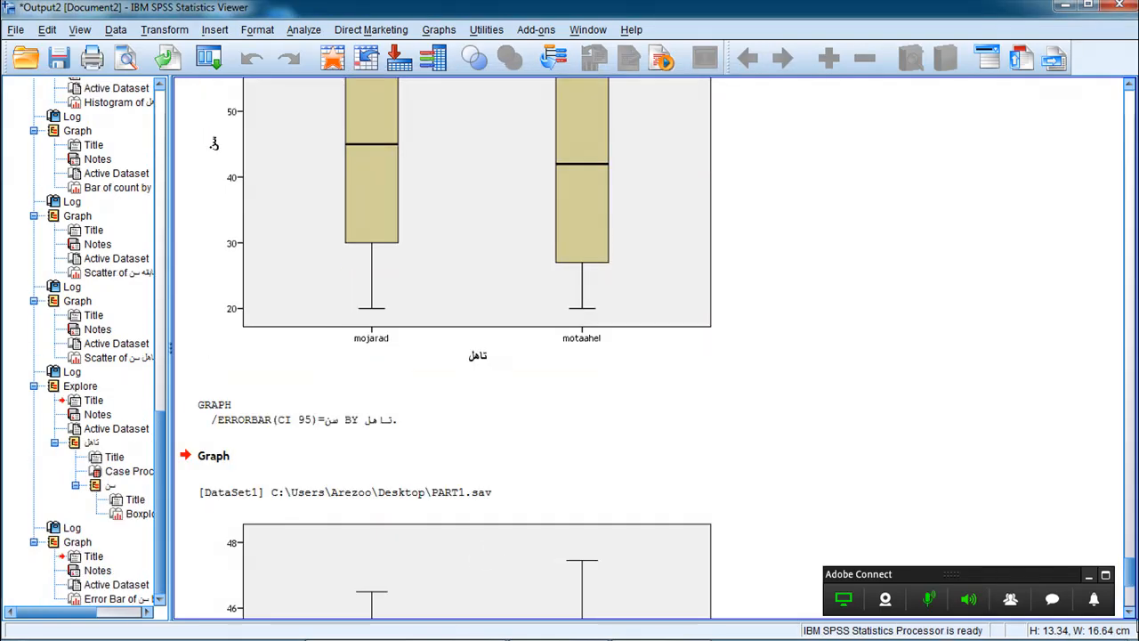
left_click(1130, 614)
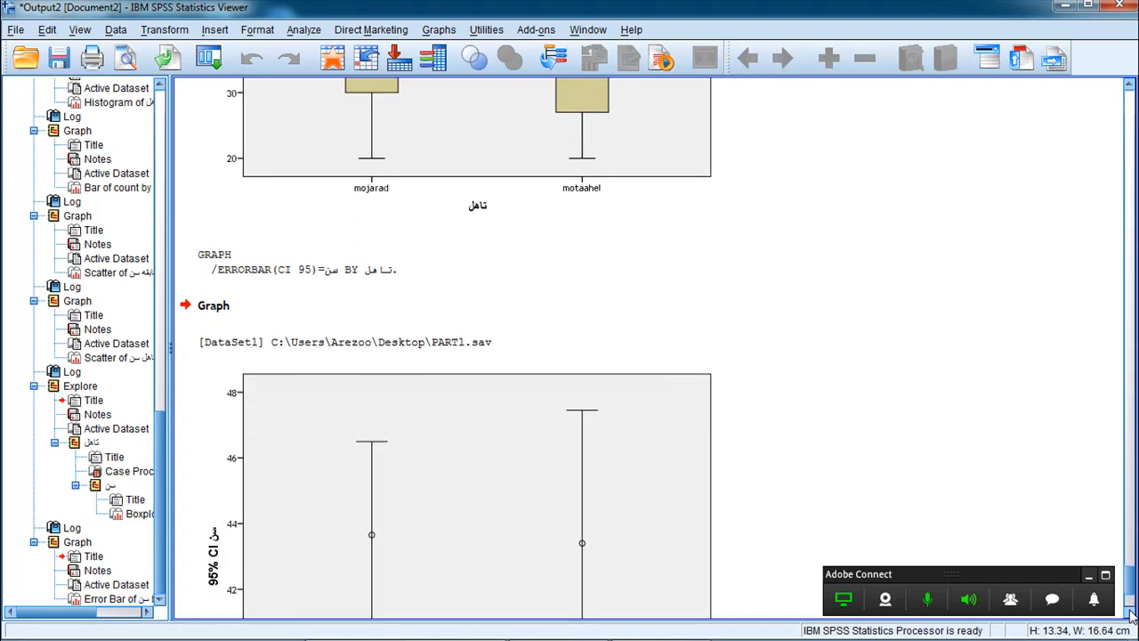
left_click(1130, 614)
left_click(691, 451)
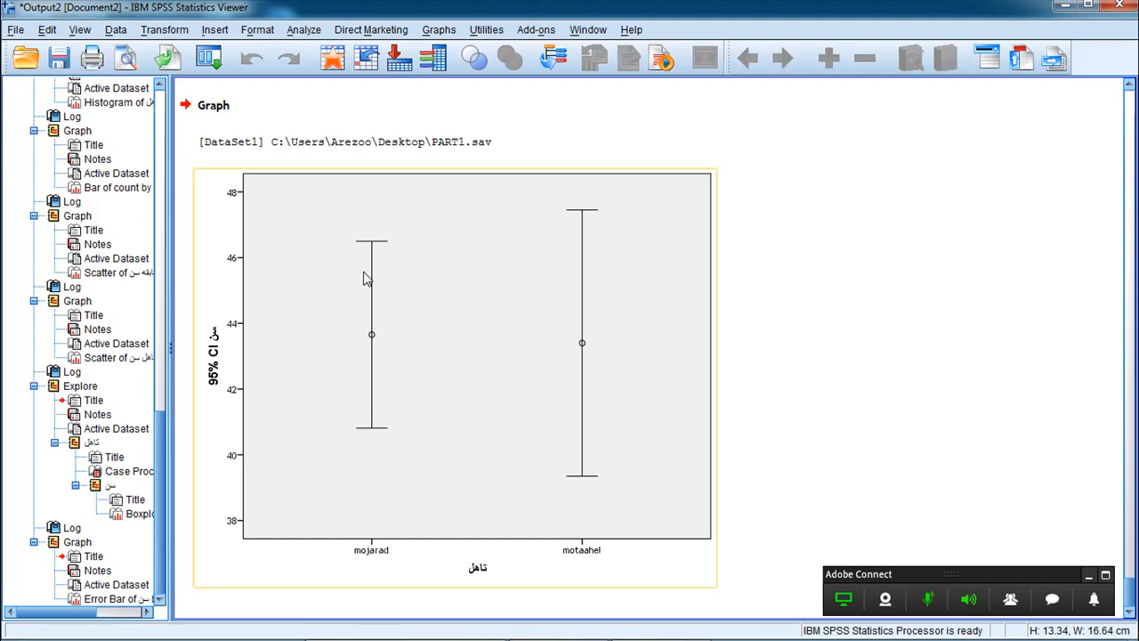
left_click(728, 292)
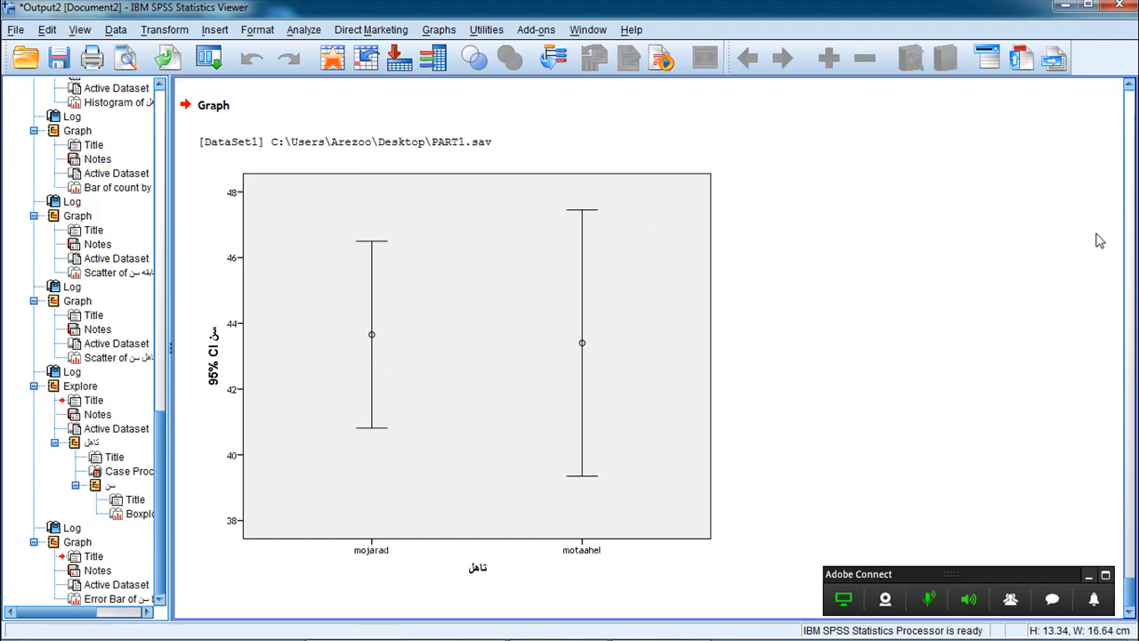
Step: Return to the boxplot of سن by تاهل in the output to compare it with the error bar chart
scroll(1128, 98, "up", 5)
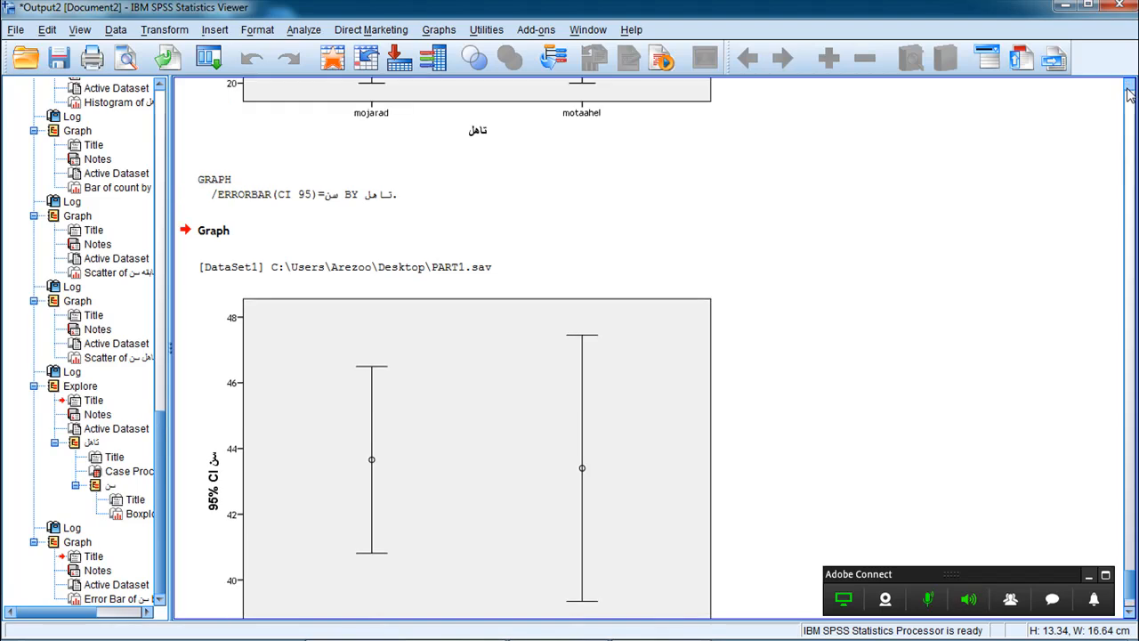
scroll(1128, 93, "up", 2)
left_click(635, 153)
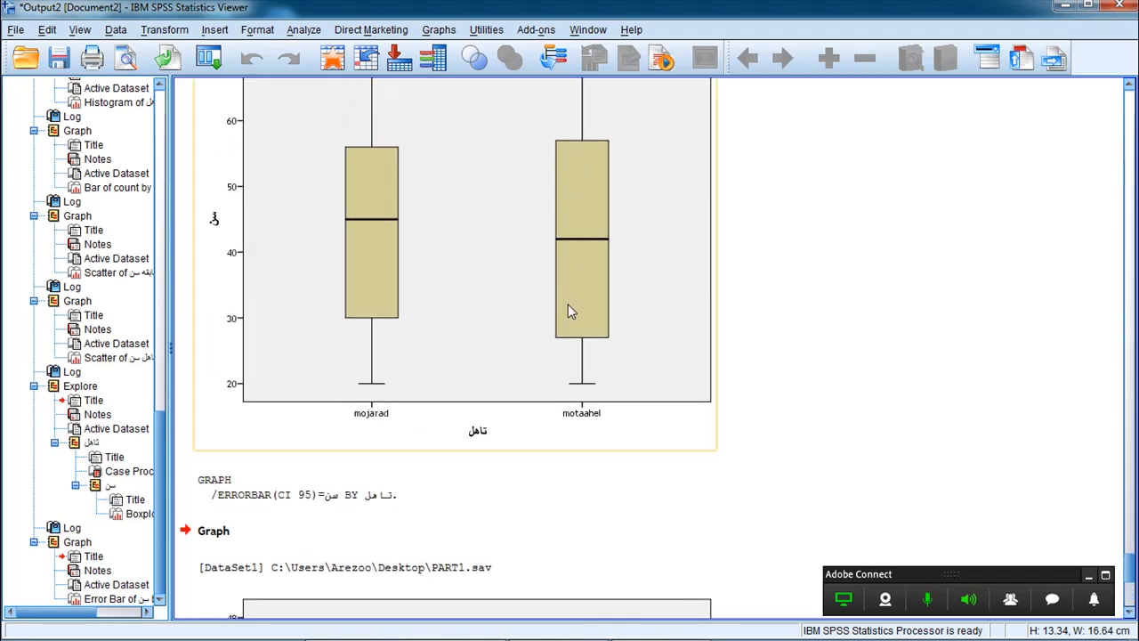
Step: Return to the error bar chart of سن by تاهل in the output and examine its mean markers and confidence intervals
scroll(1132, 614, "down", 2)
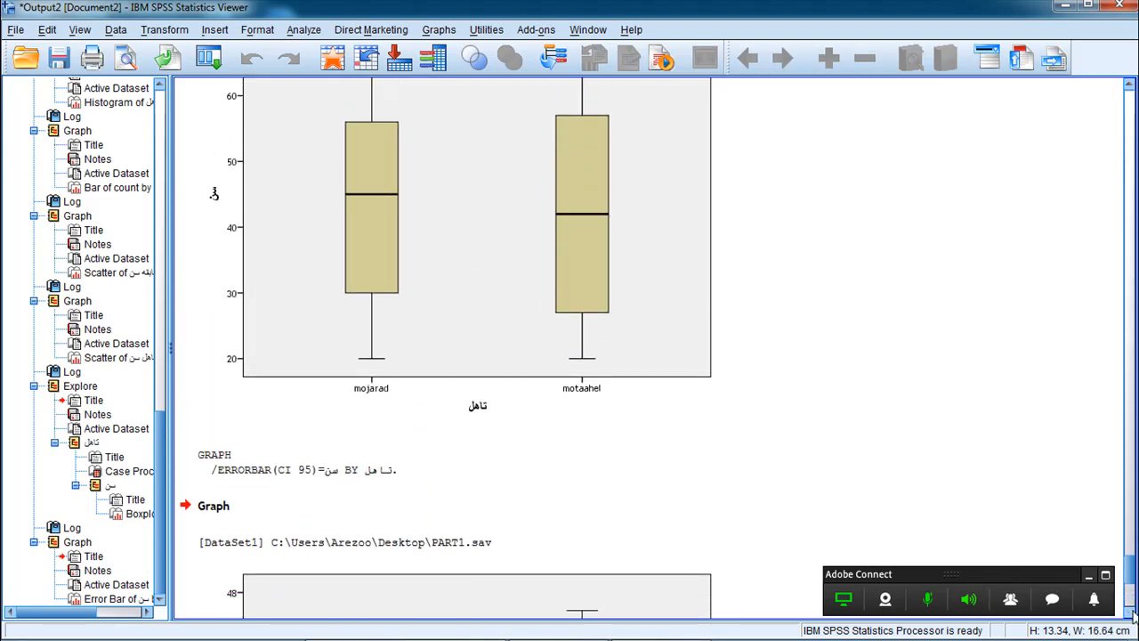
scroll(1132, 614, "down", 6)
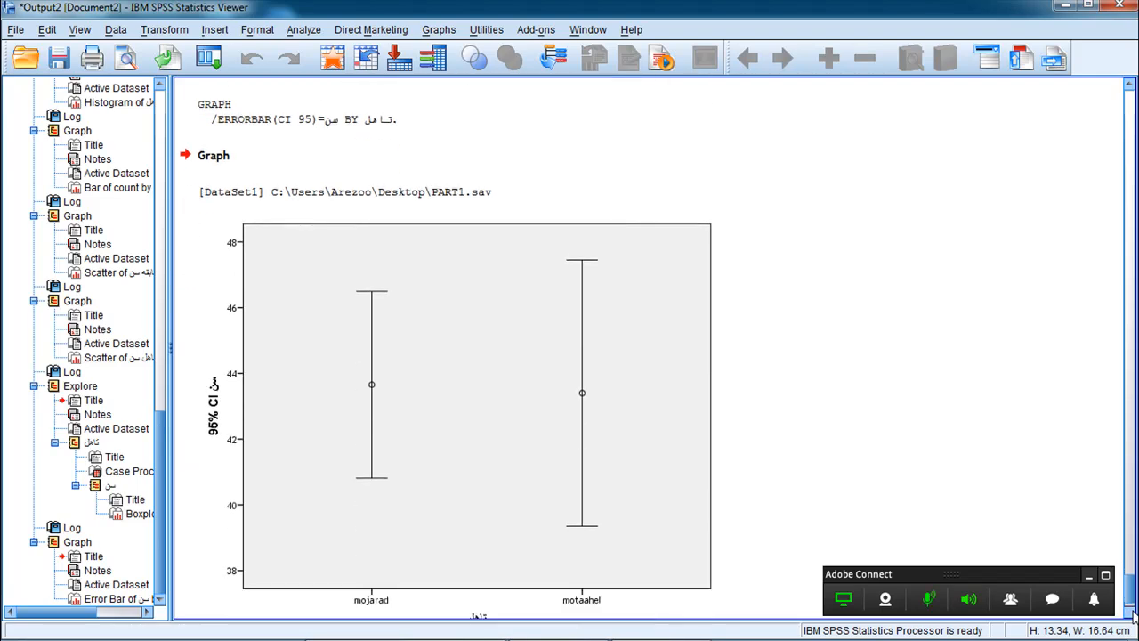
left_click(641, 381)
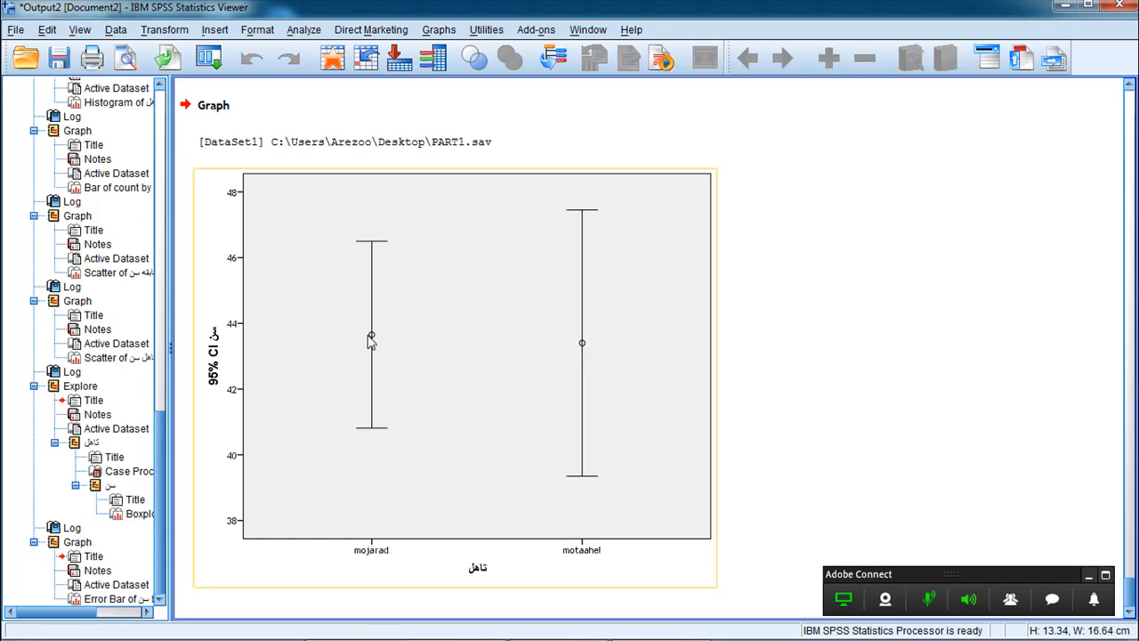
left_click(493, 112)
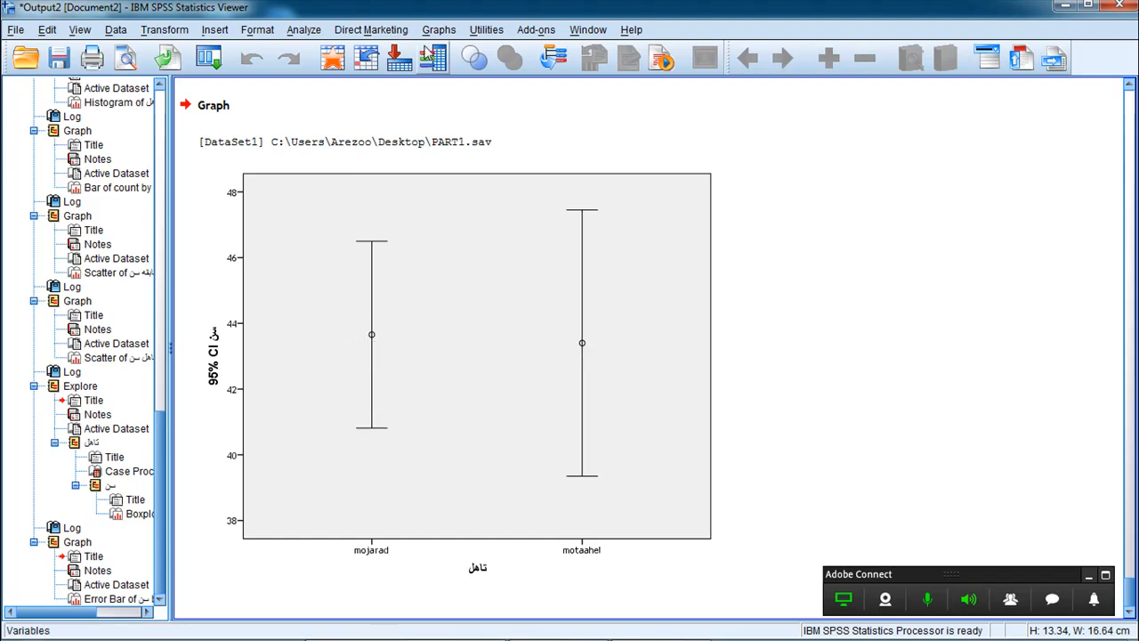
Step: Start defining a legacy population pyramid chart
left_click(439, 29)
mouse_move(462, 95)
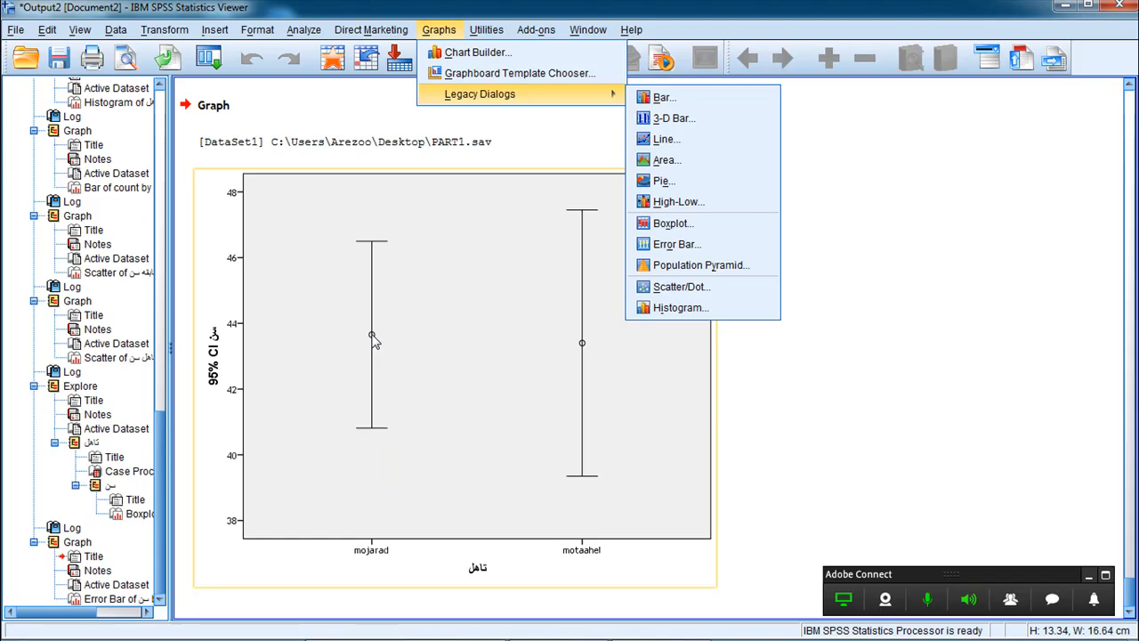
left_click(661, 277)
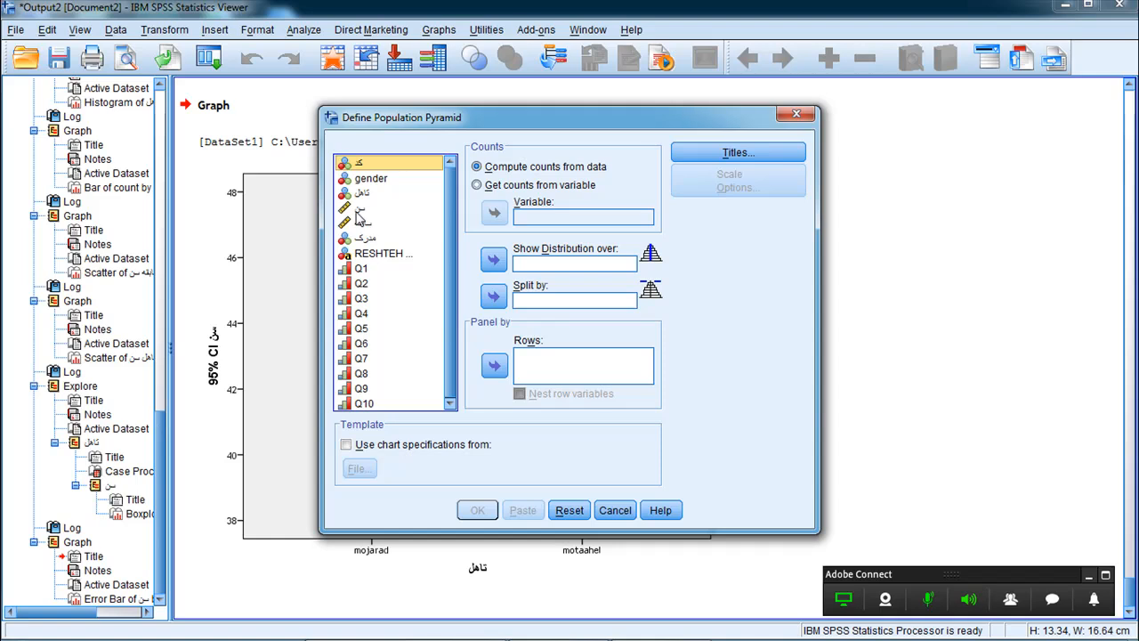
left_click(359, 195)
left_click(494, 263)
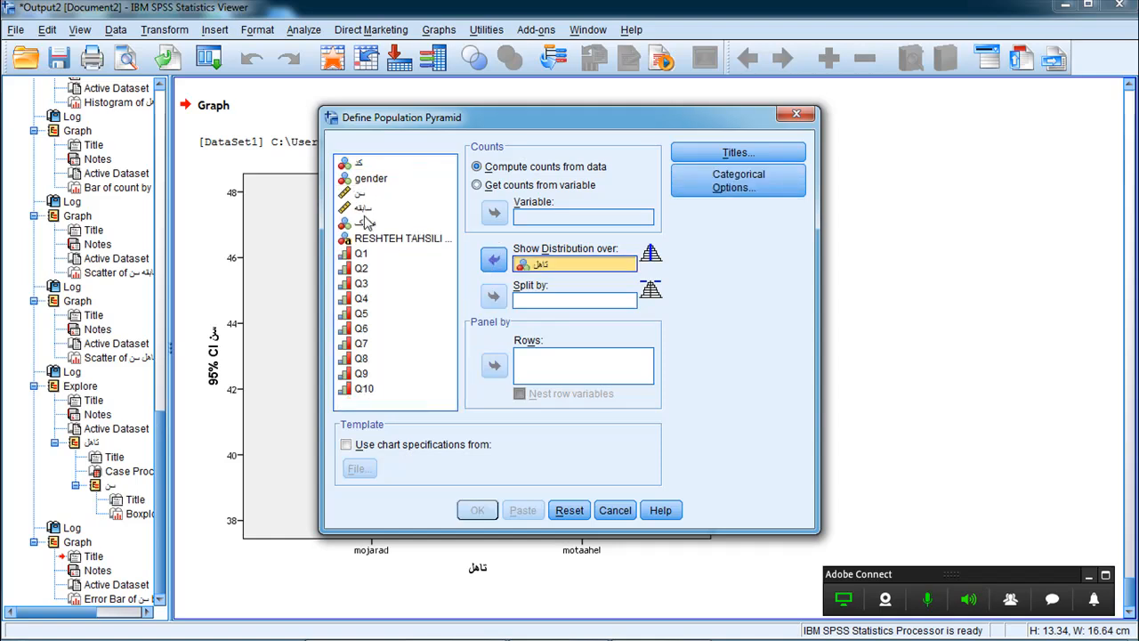
left_click(359, 194)
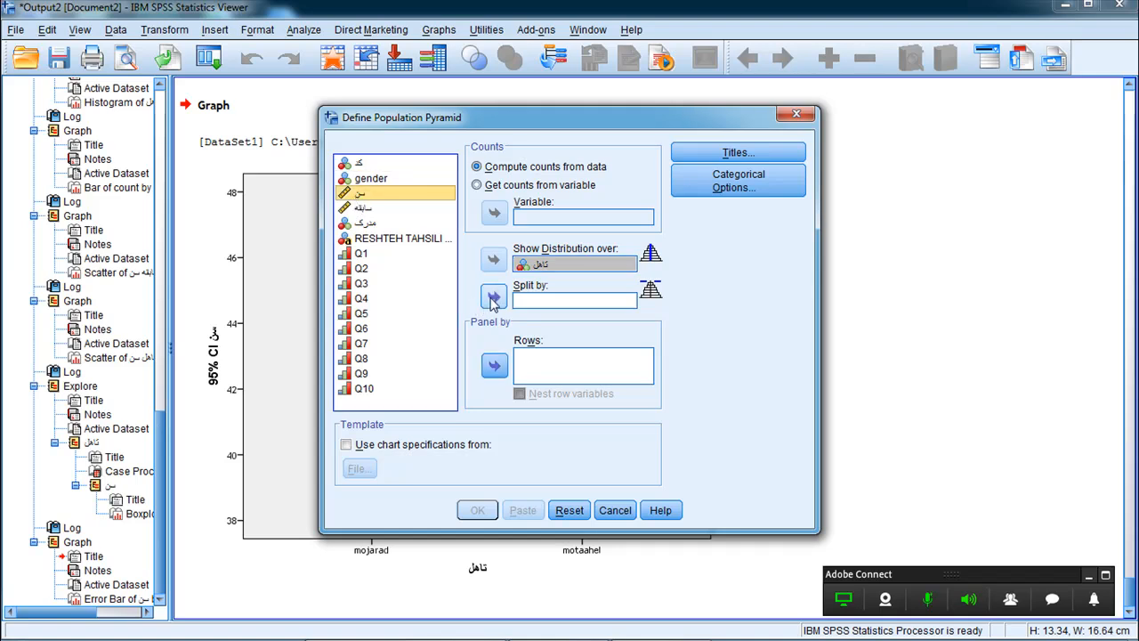
left_click(493, 297)
left_click(495, 297)
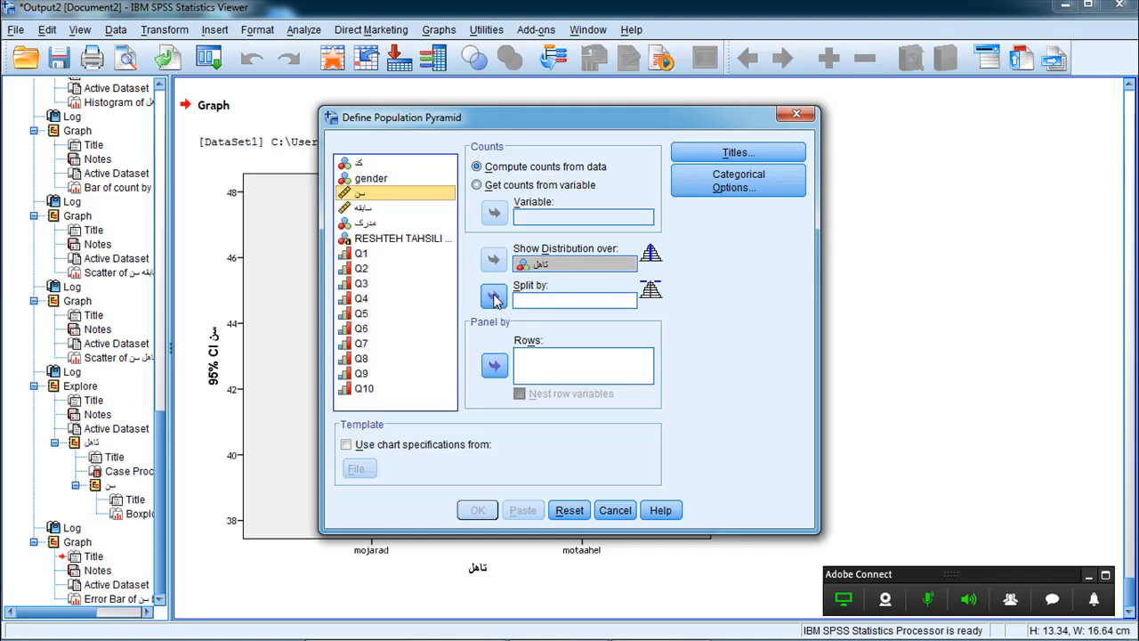
double_click(534, 267)
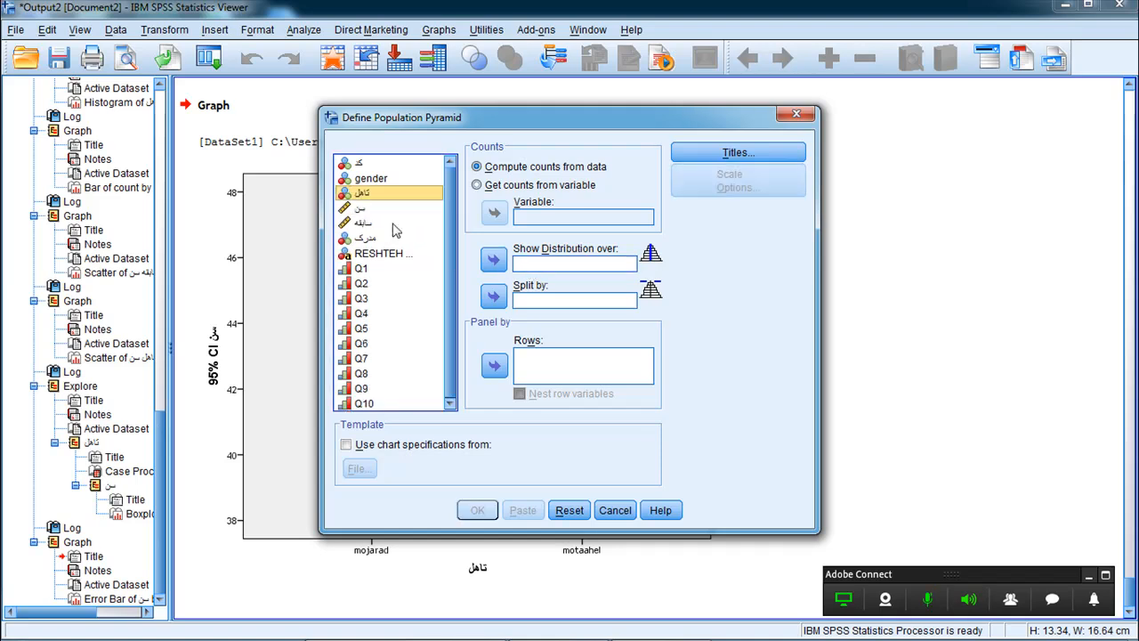
Step: Generate the population pyramid showing the distribution over سن, split by تاهل
left_click(356, 209)
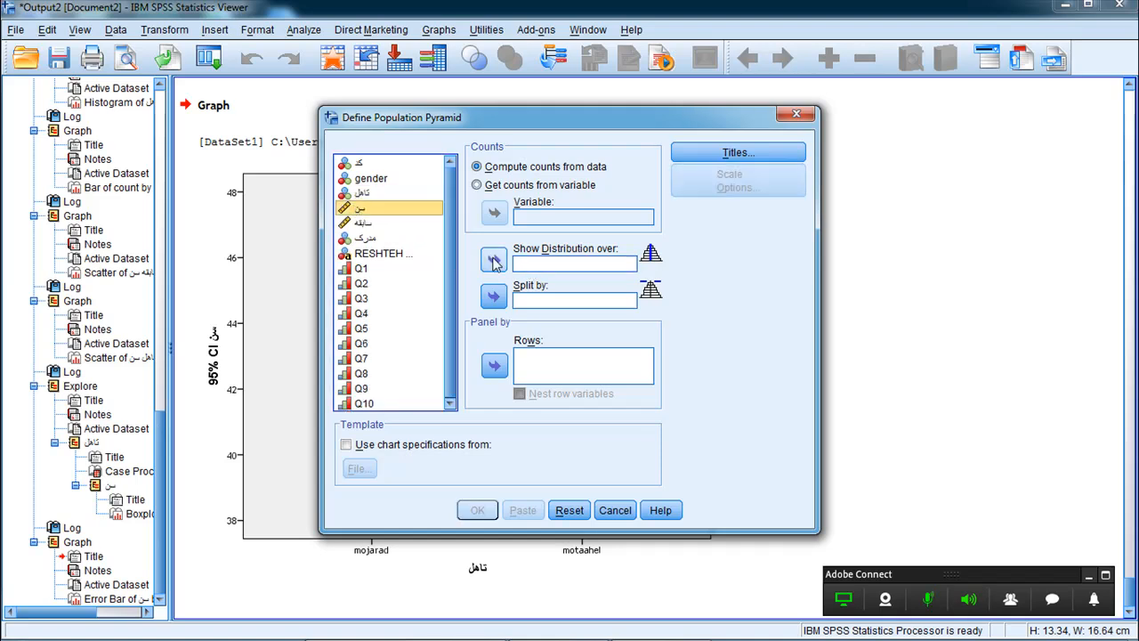
left_click(494, 259)
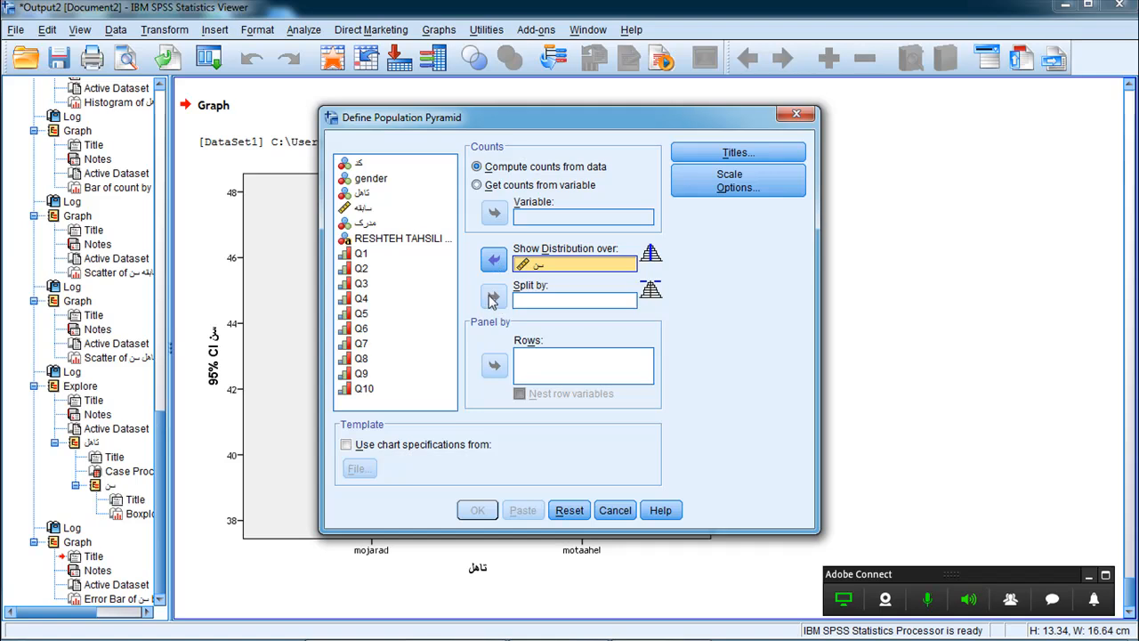
left_click(354, 194)
left_click(494, 296)
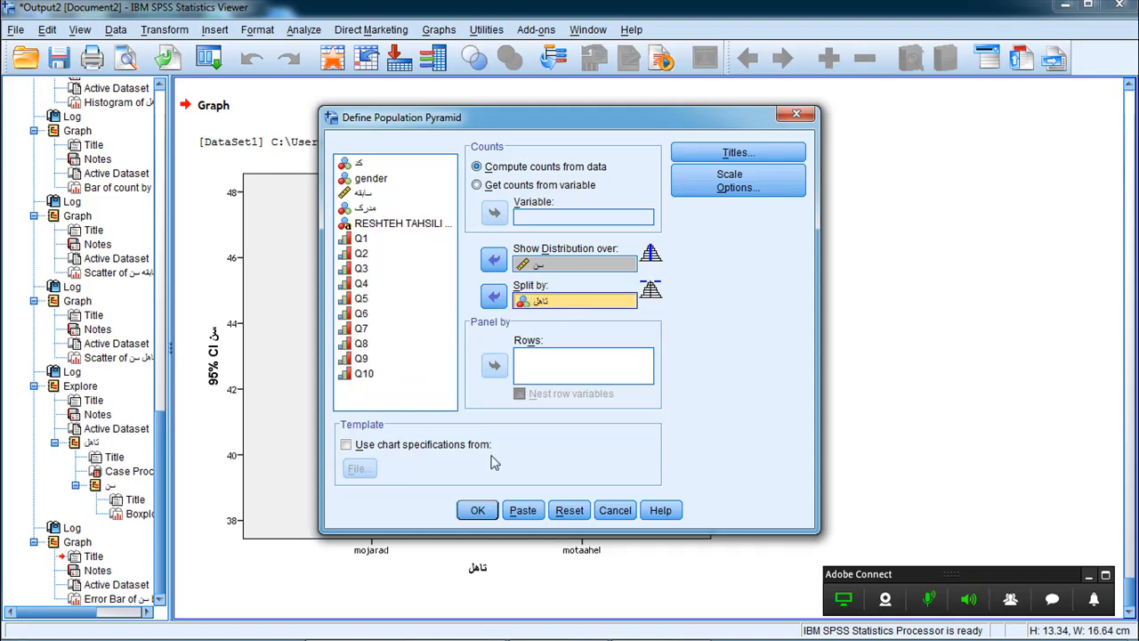
left_click(478, 510)
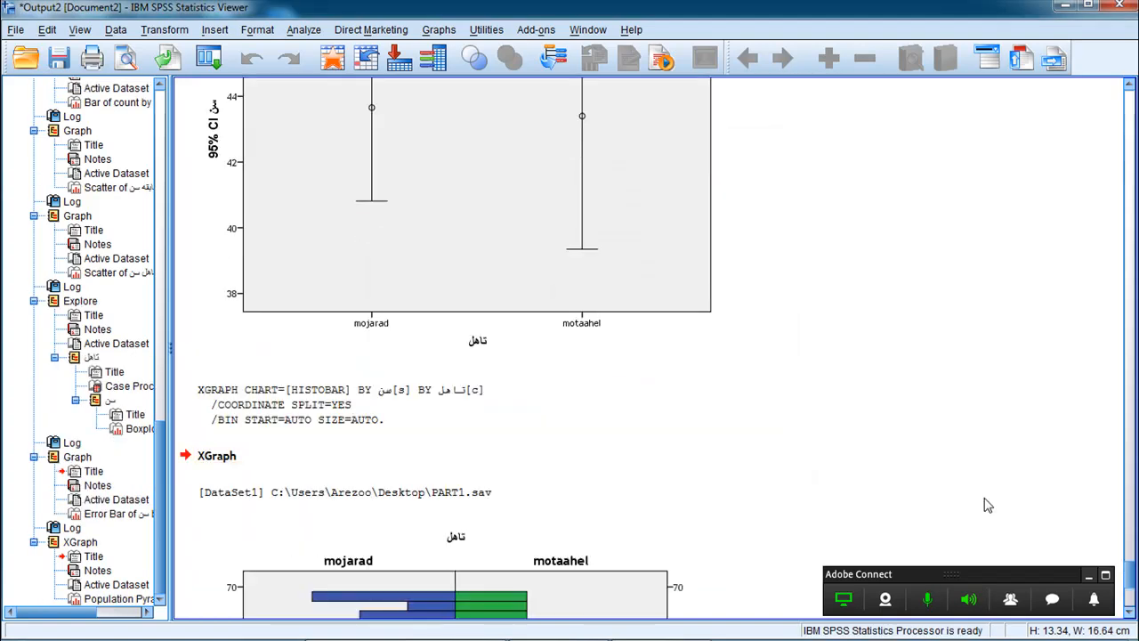
left_click(1131, 613)
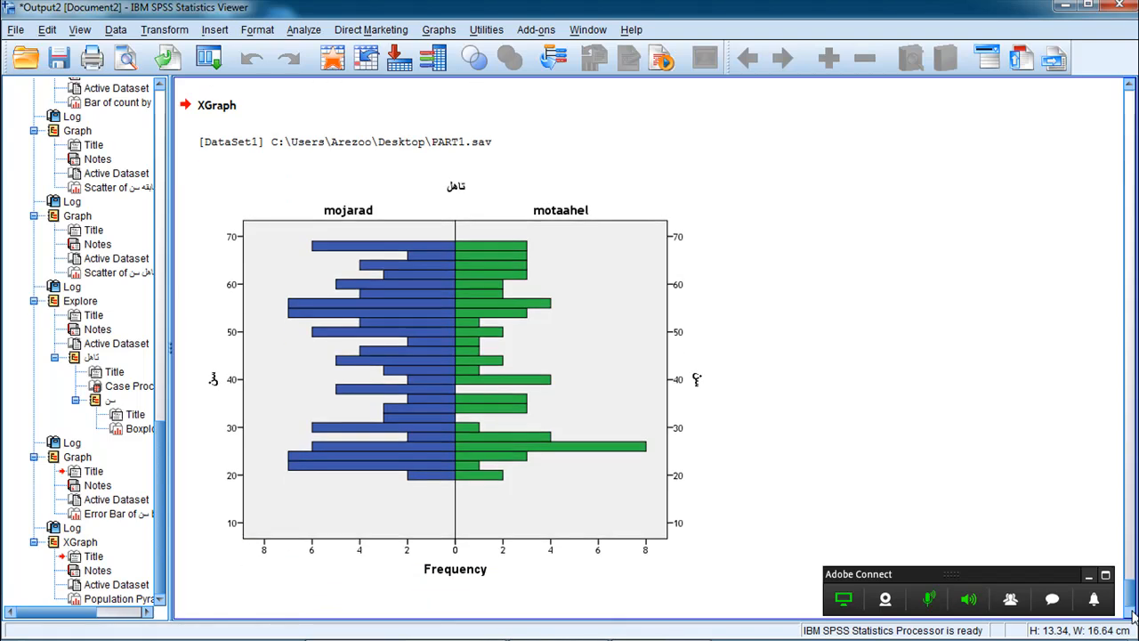
left_click(613, 366)
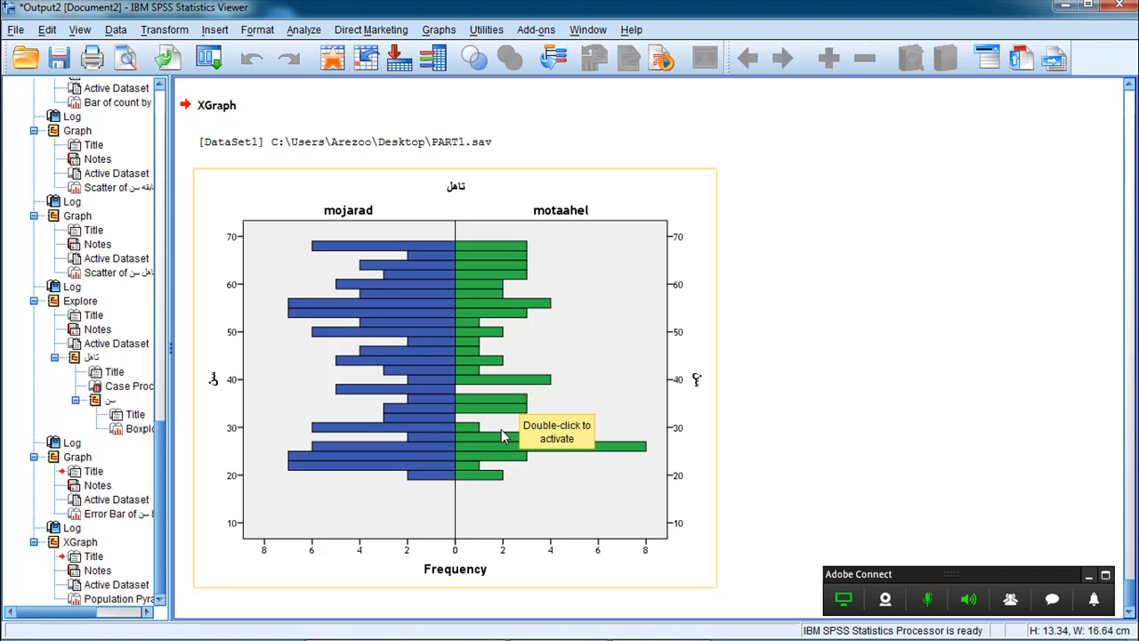
Step: Reopen the population pyramid definition to review its سن distribution and تاهل split beside the chart, and generate it again
left_click(439, 29)
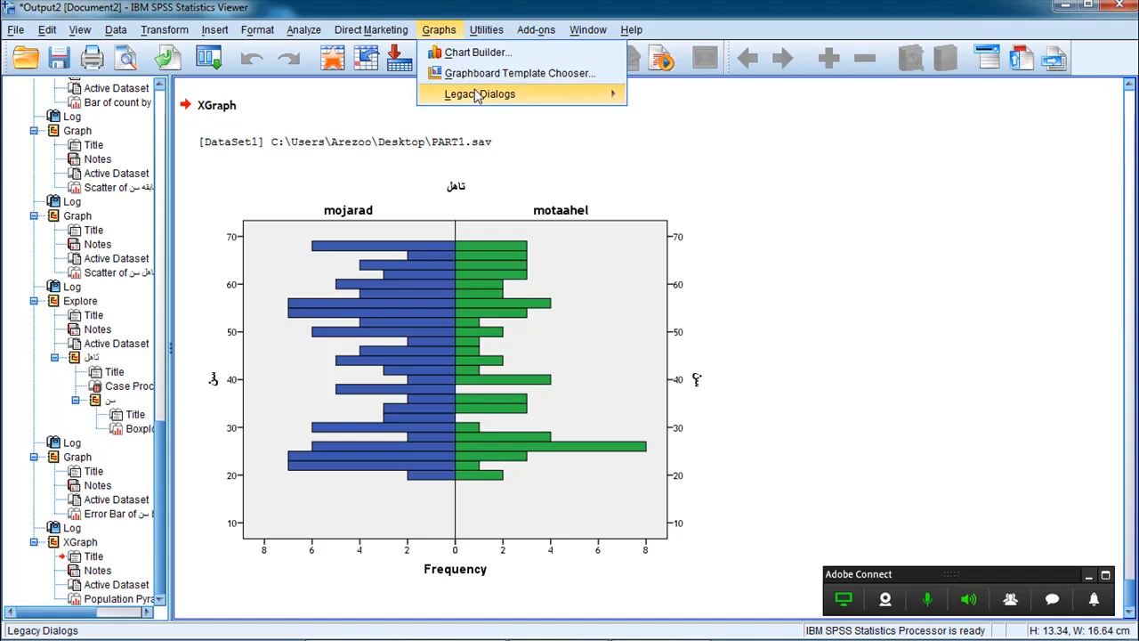
mouse_move(475, 93)
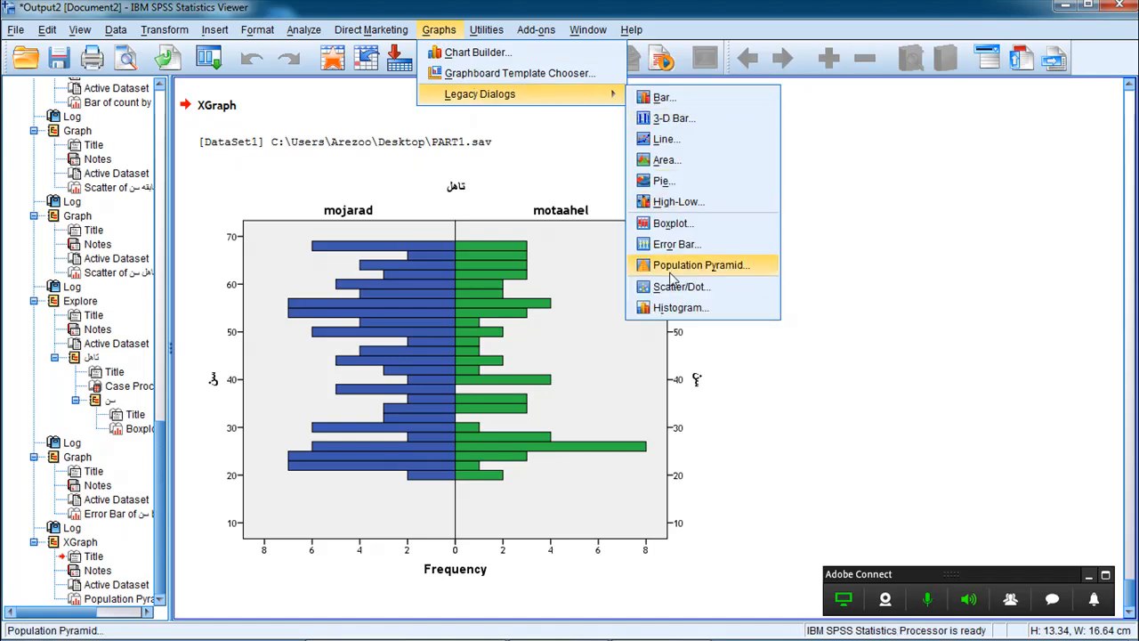
left_click(672, 266)
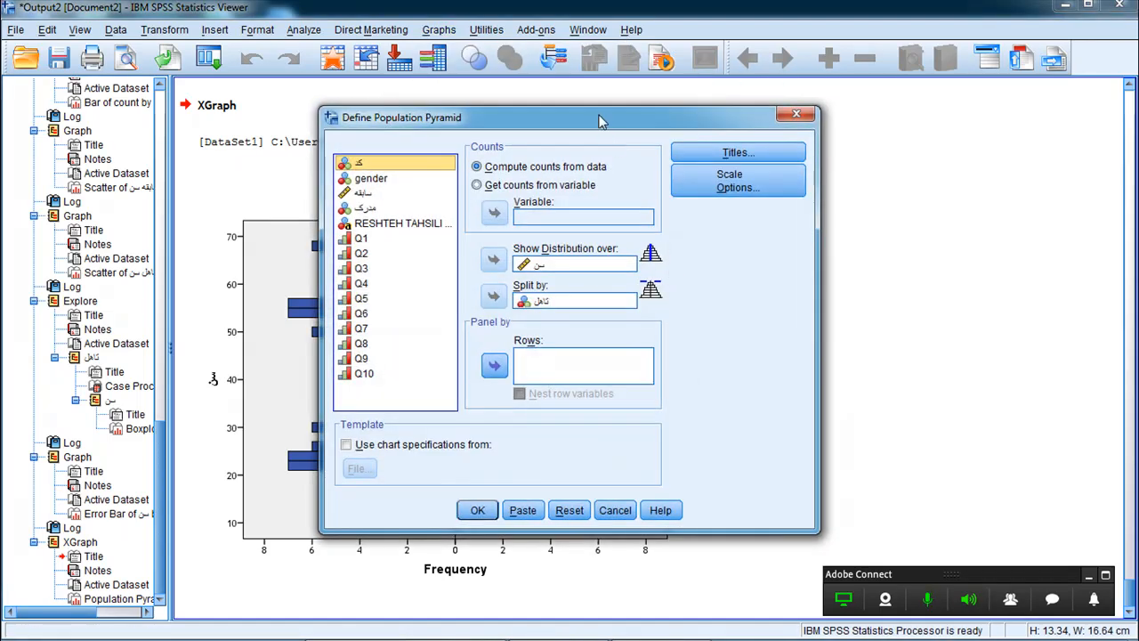
left_click_drag(600, 123, 854, 124)
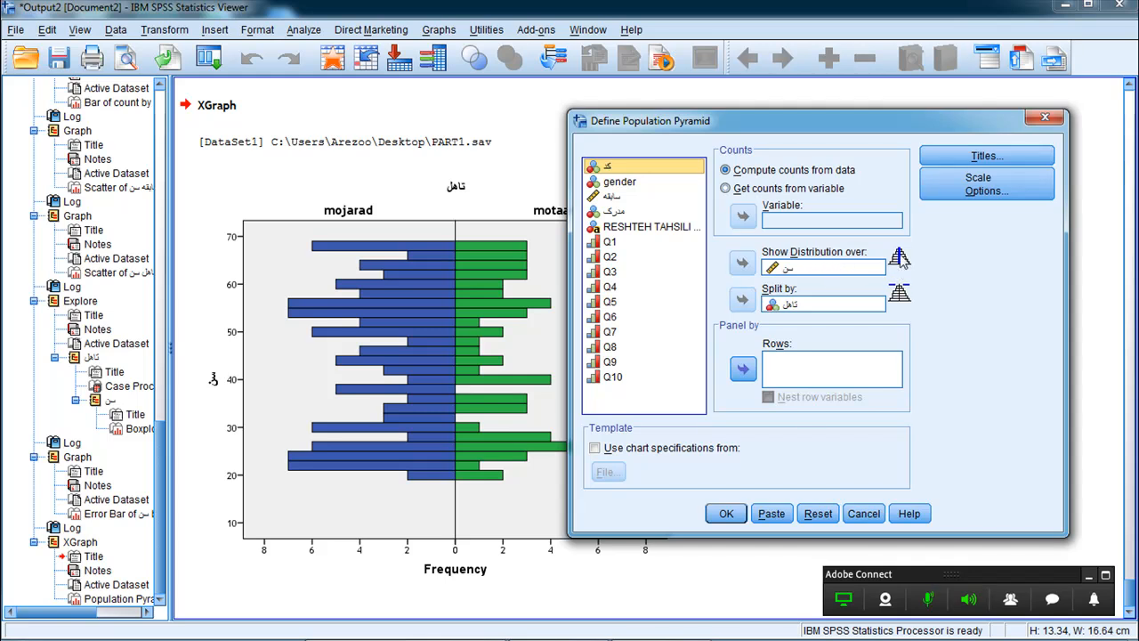
left_click(775, 272)
left_click(782, 304)
left_click(781, 306)
left_click(787, 306)
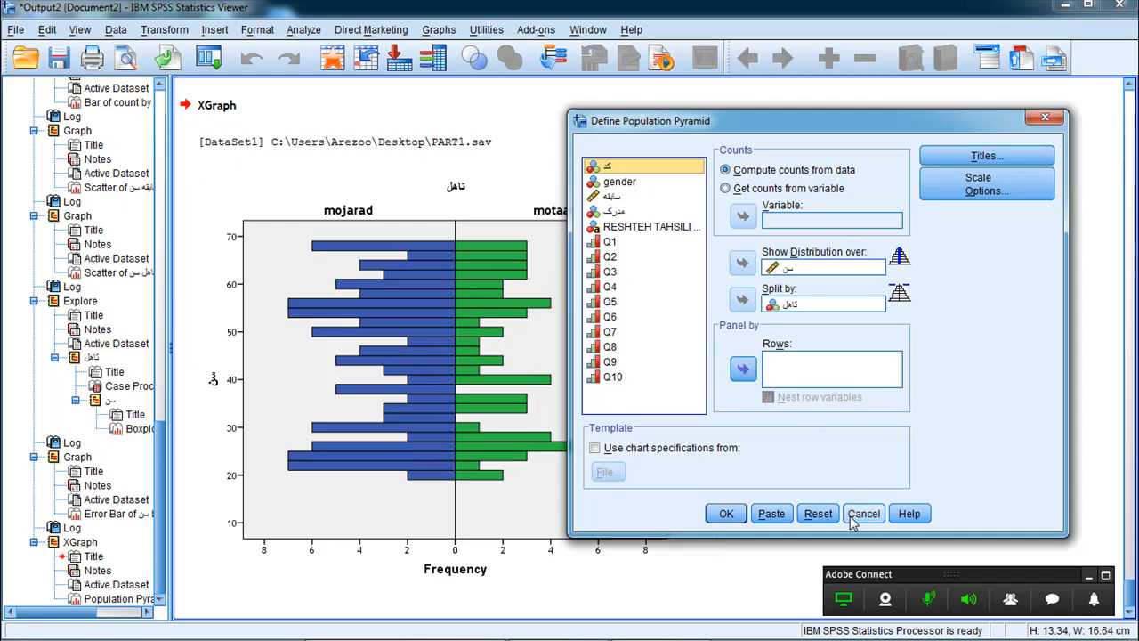
left_click(726, 513)
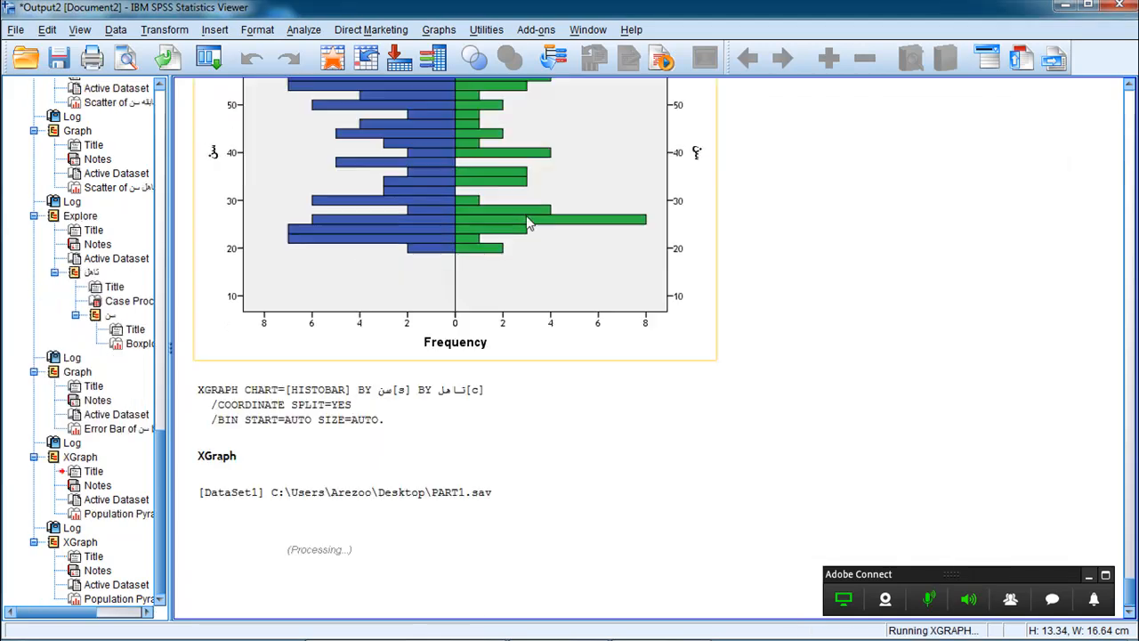
left_click(441, 30)
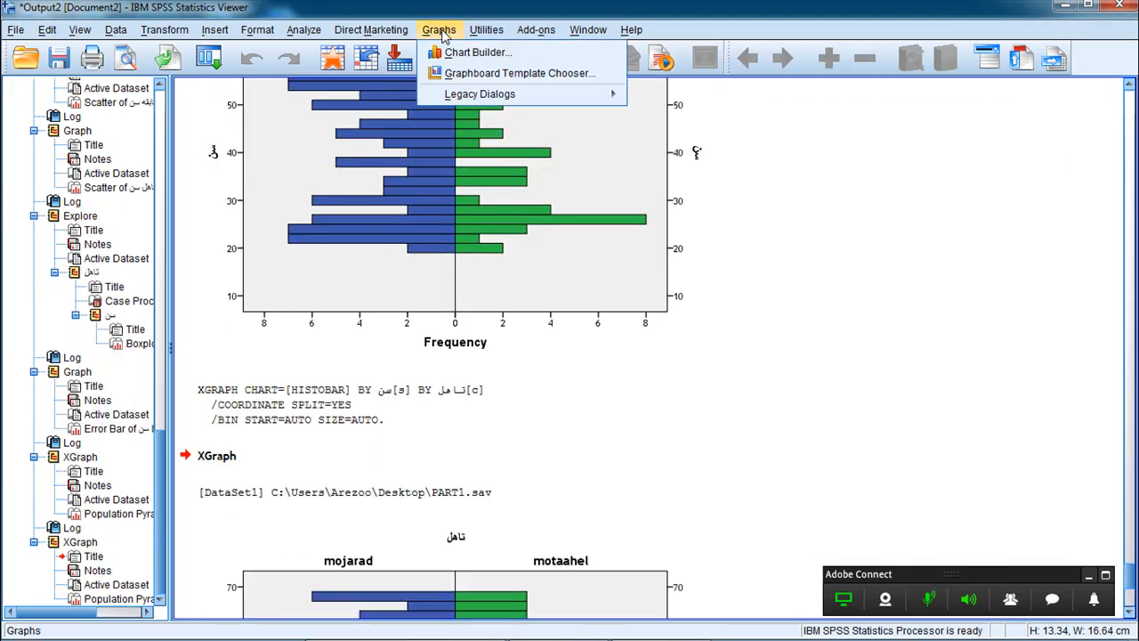
mouse_move(481, 93)
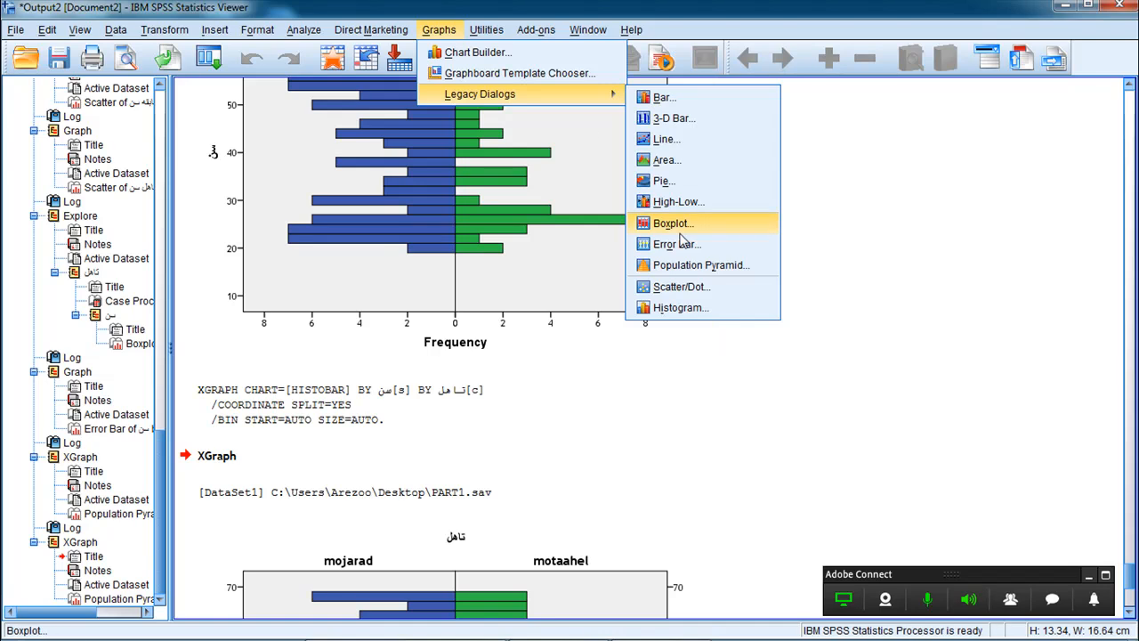
left_click(738, 436)
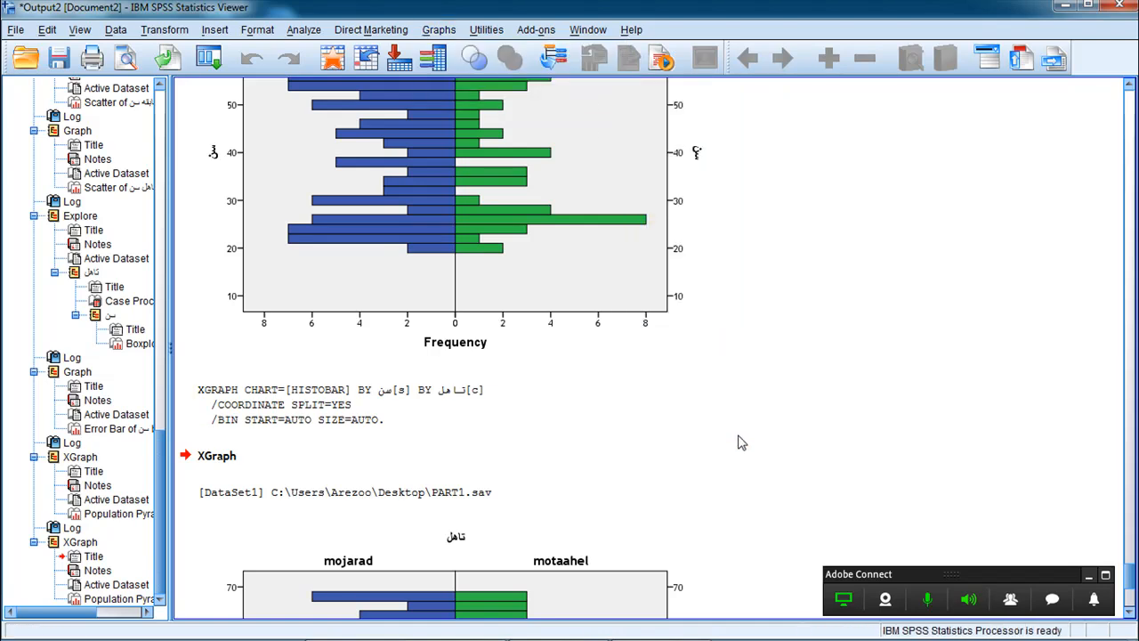
Step: Stop sharing the screen in Adobe Connect and pause the Camtasia recording
left_click(845, 604)
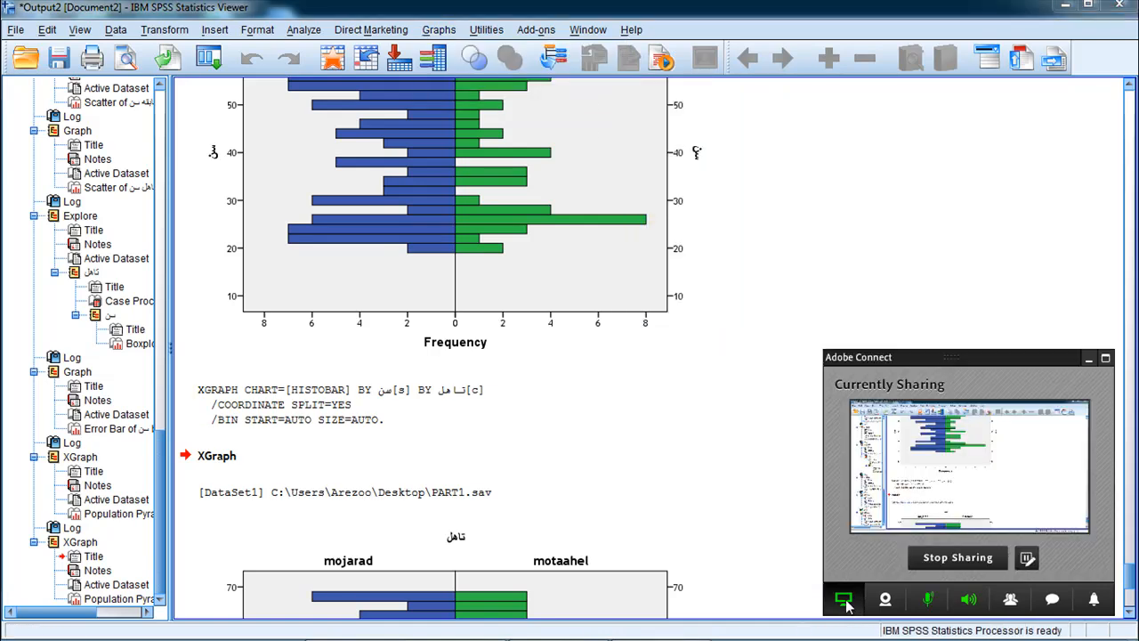
left_click(950, 558)
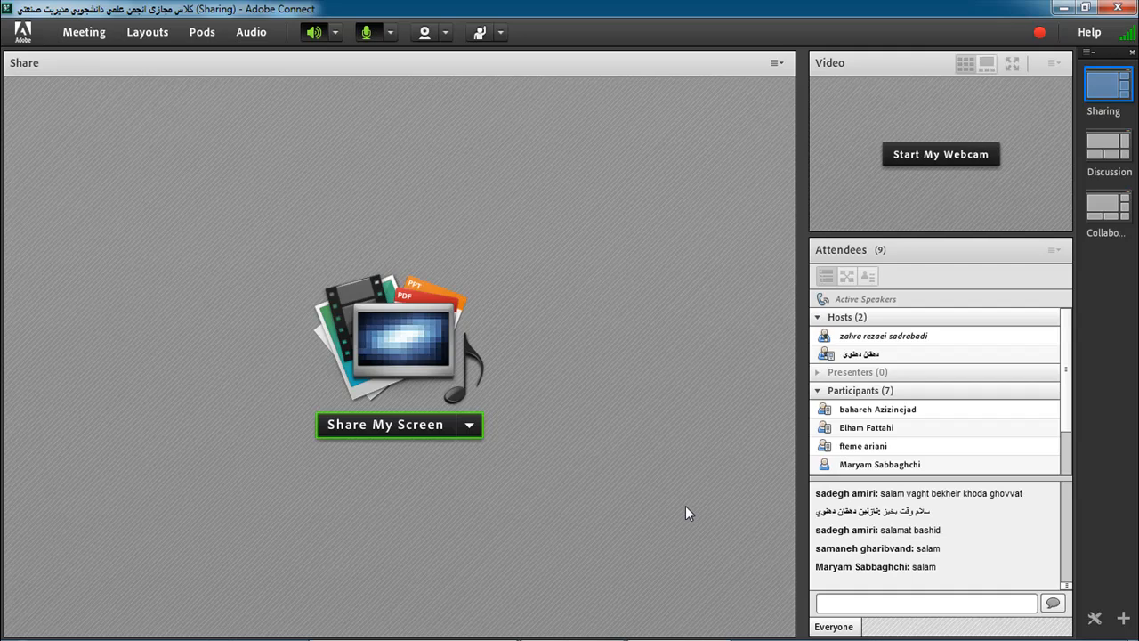
mouse_move(758, 637)
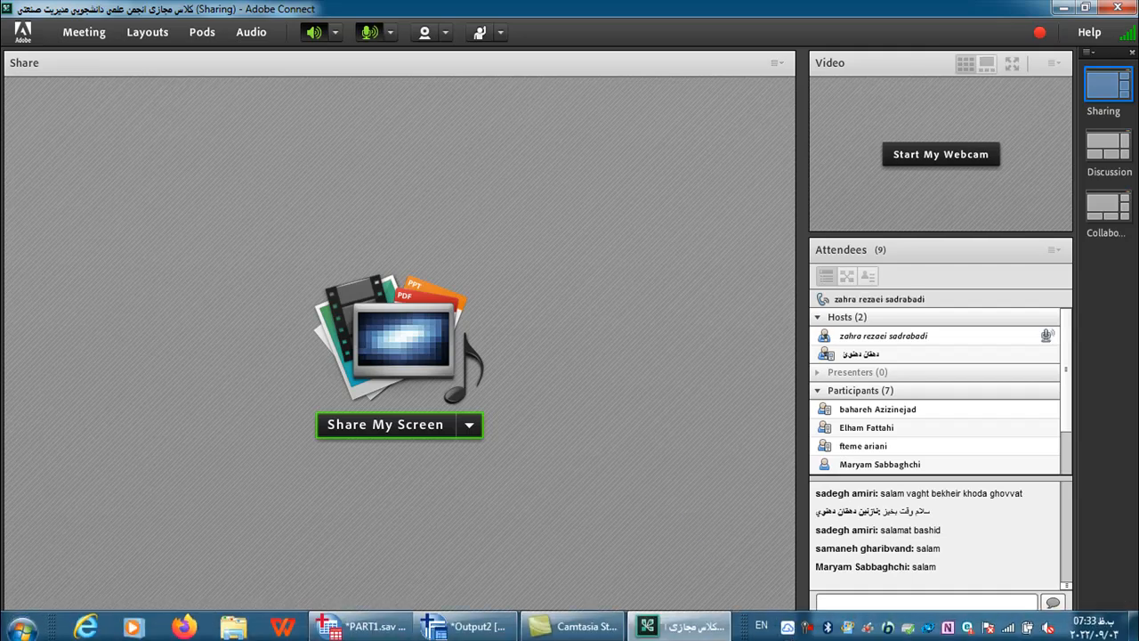
left_click(809, 627)
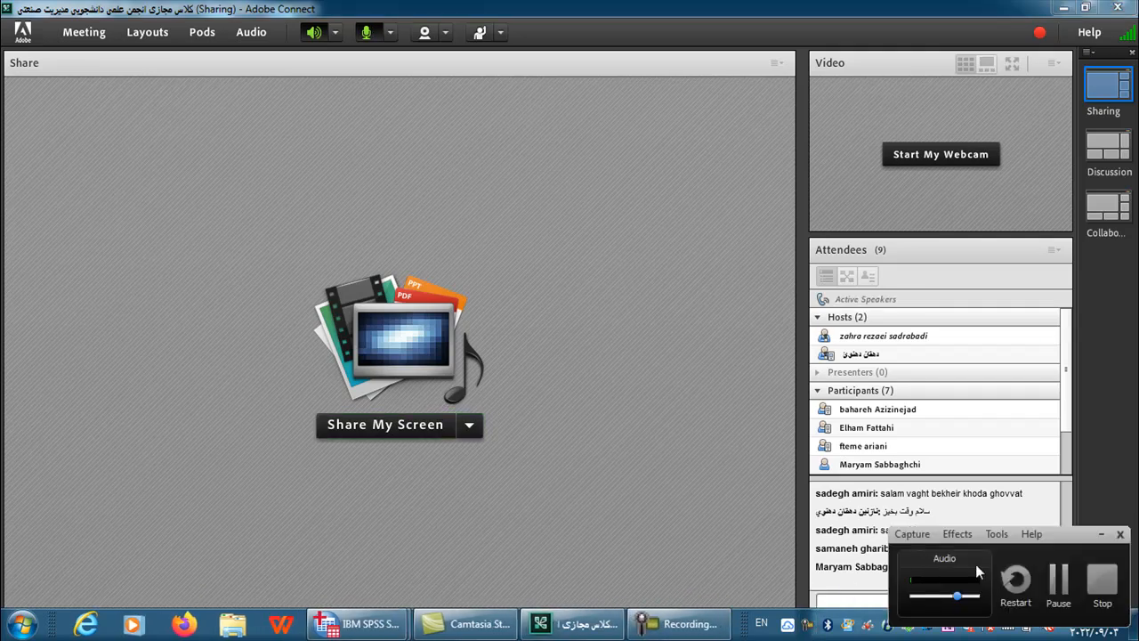
left_click(1053, 598)
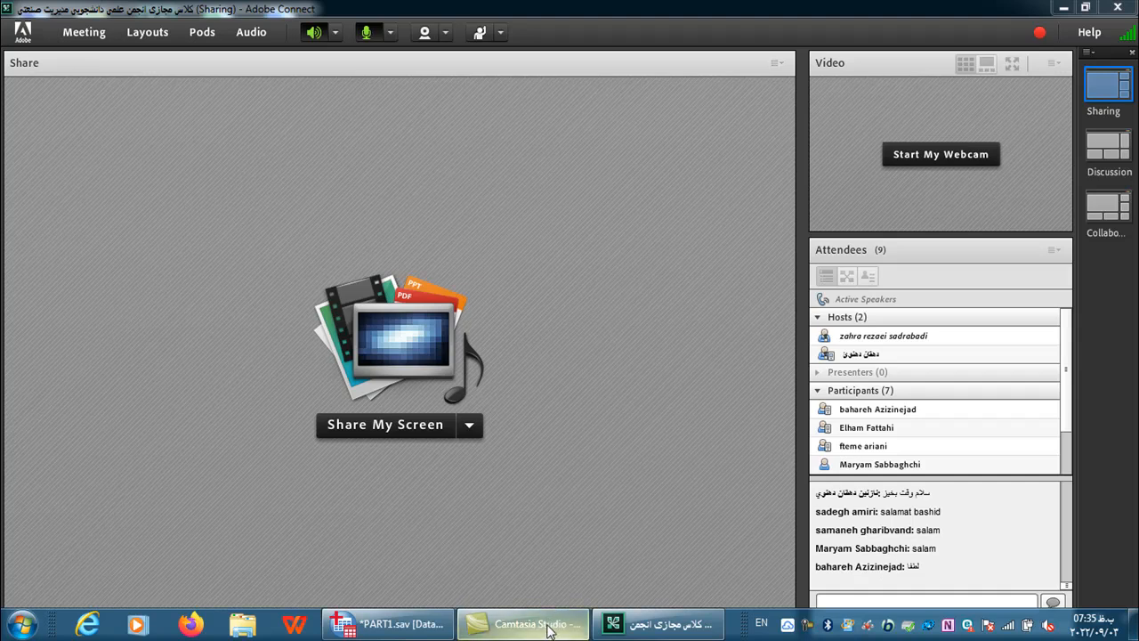
Step: Return to the Adobe Connect meeting and share the whole desktop with the attendees
mouse_move(549, 630)
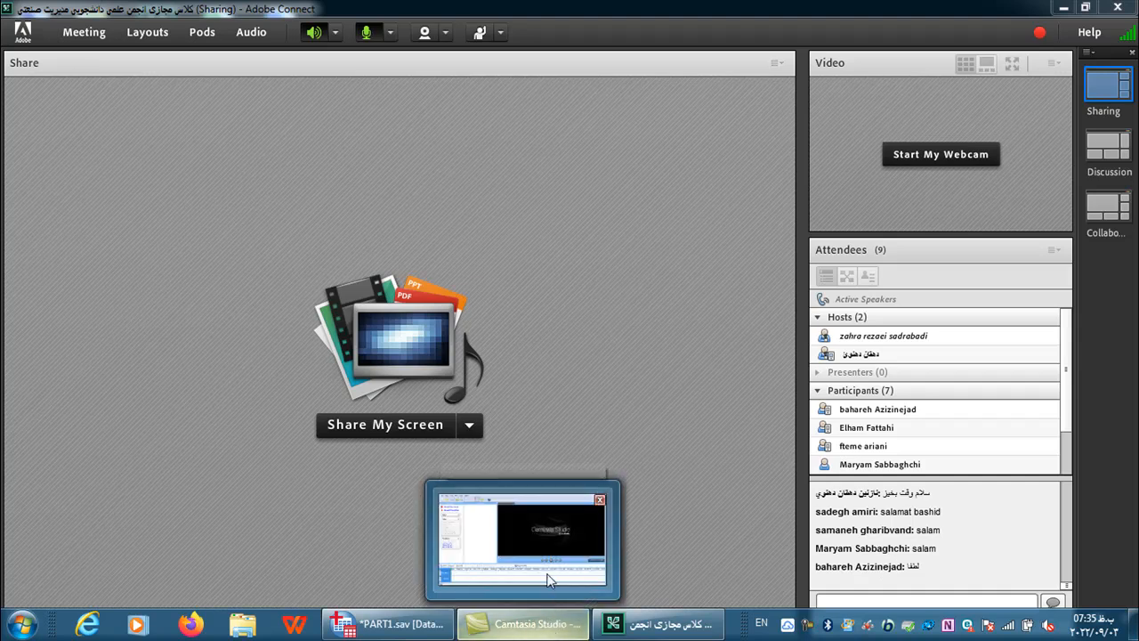
mouse_move(546, 549)
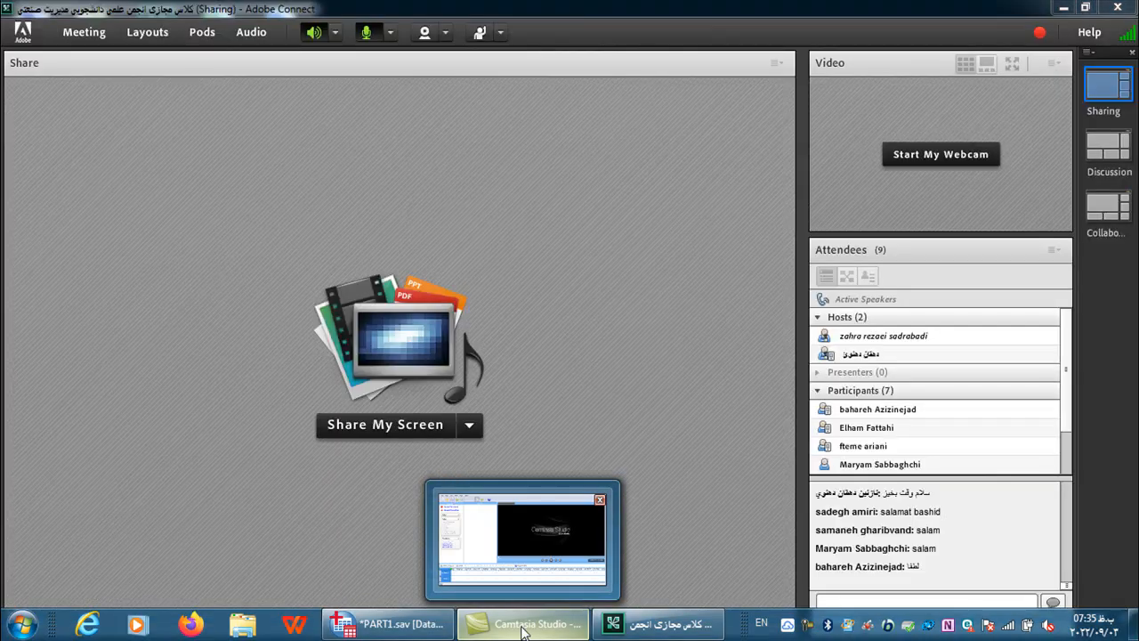
mouse_move(627, 634)
left_click(631, 560)
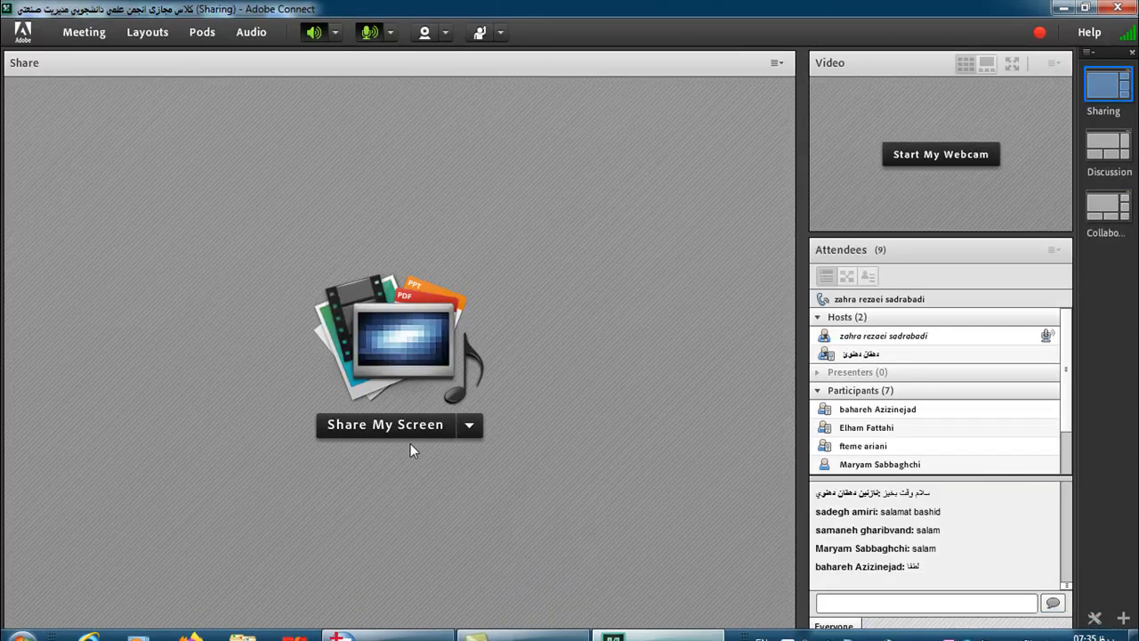
left_click(381, 425)
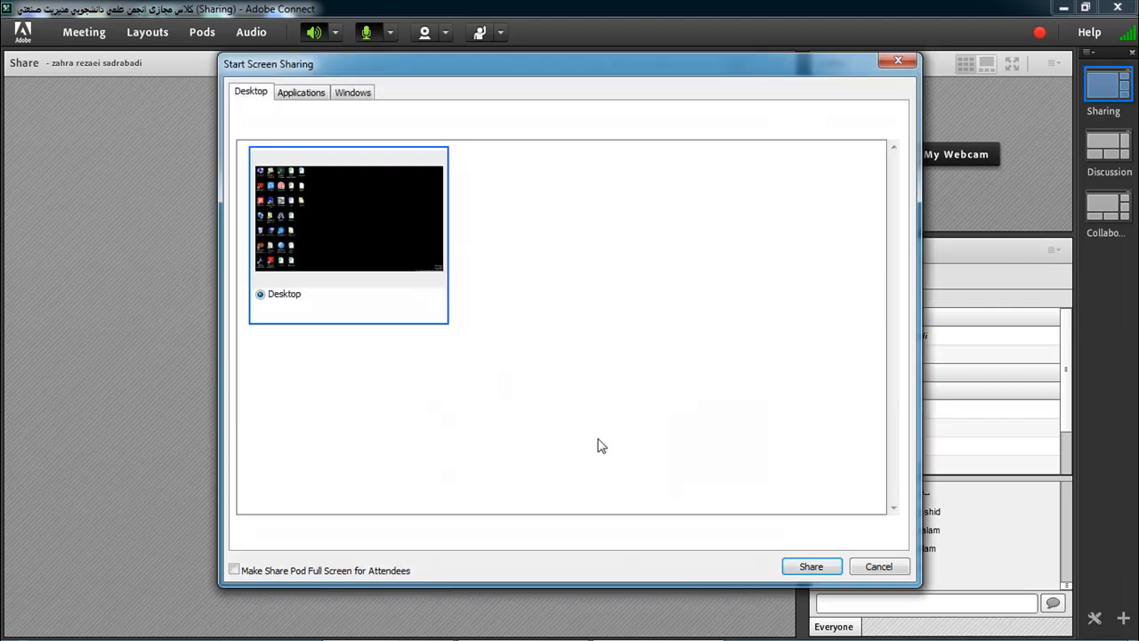
left_click(804, 566)
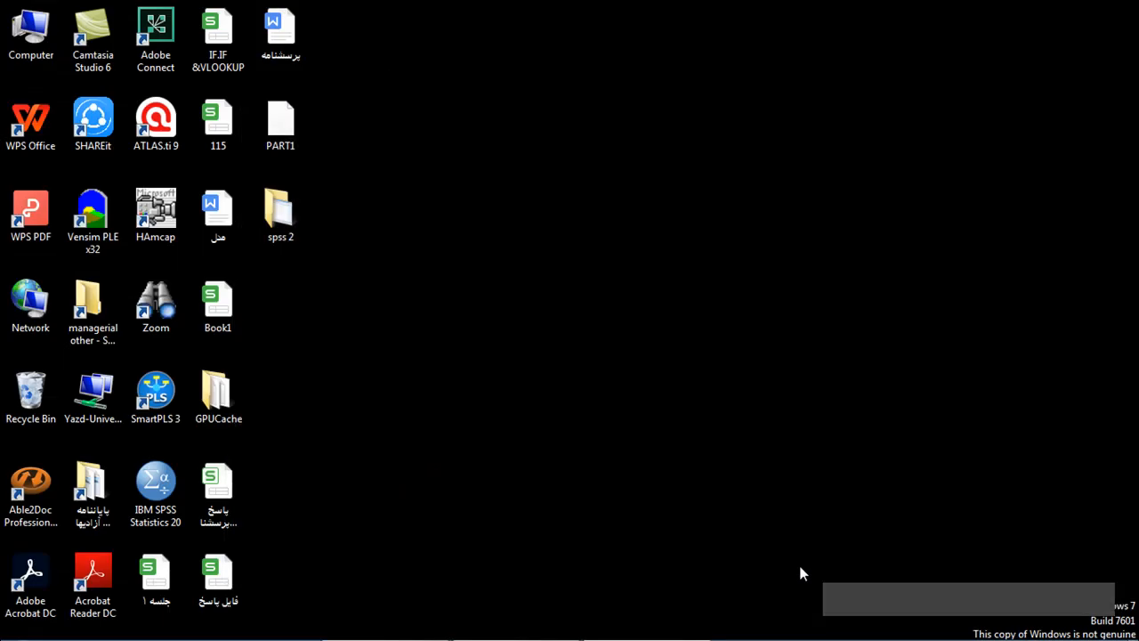
Step: Return to the PART1.sav data in SPSS and review the chart types offered by the legacy Bar Charts dialog, then dismiss it
mouse_move(623, 637)
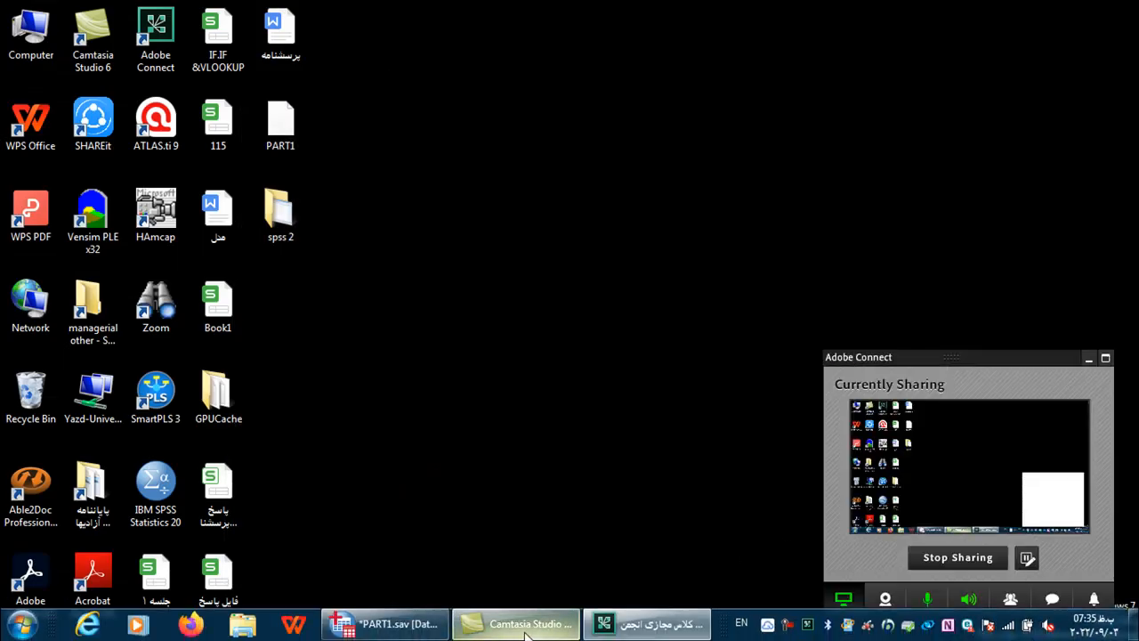
left_click(409, 627)
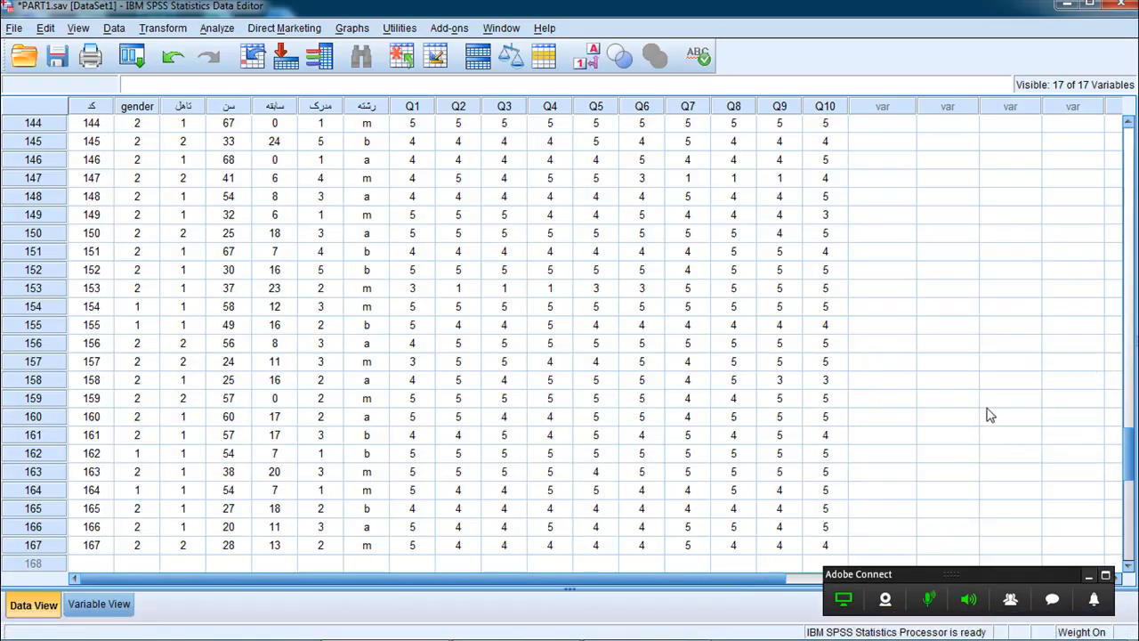
left_click(350, 35)
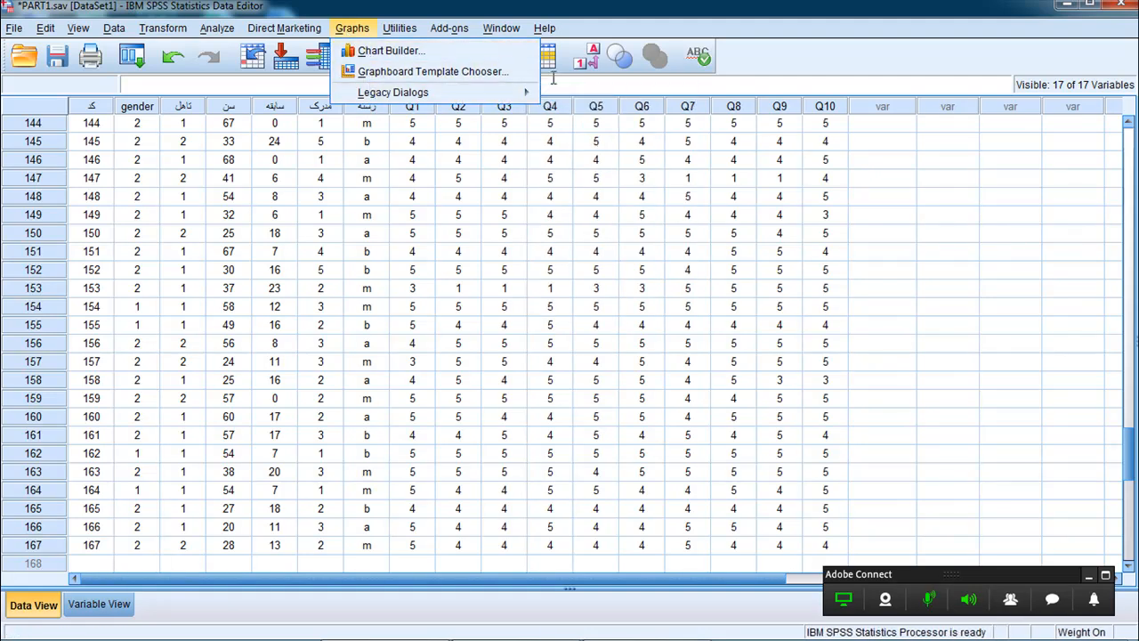
mouse_move(520, 98)
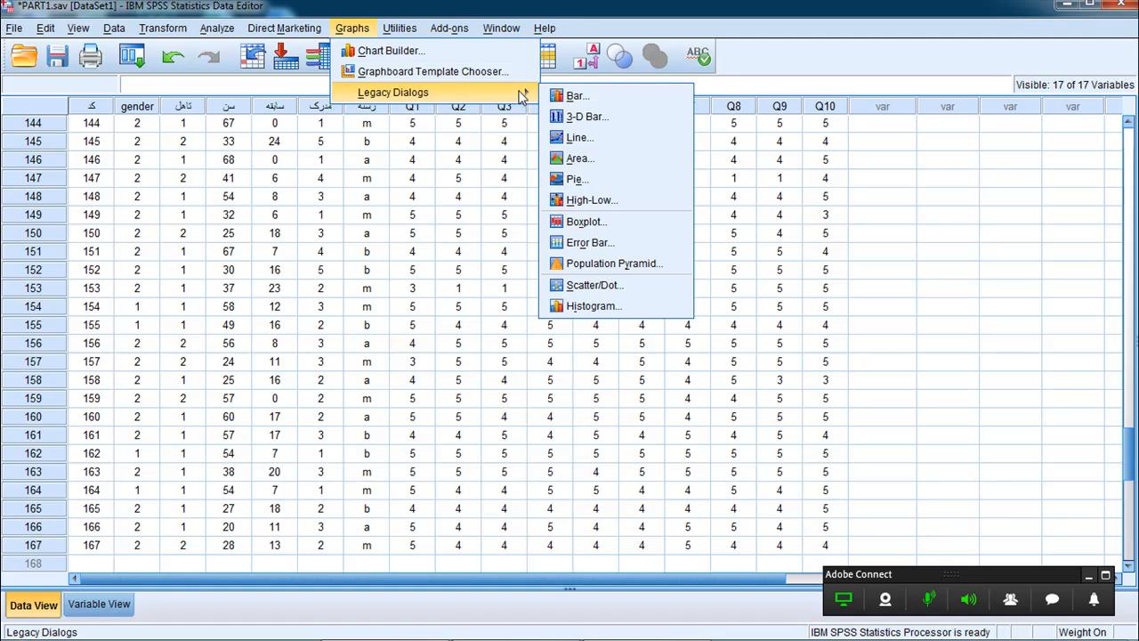
left_click(574, 95)
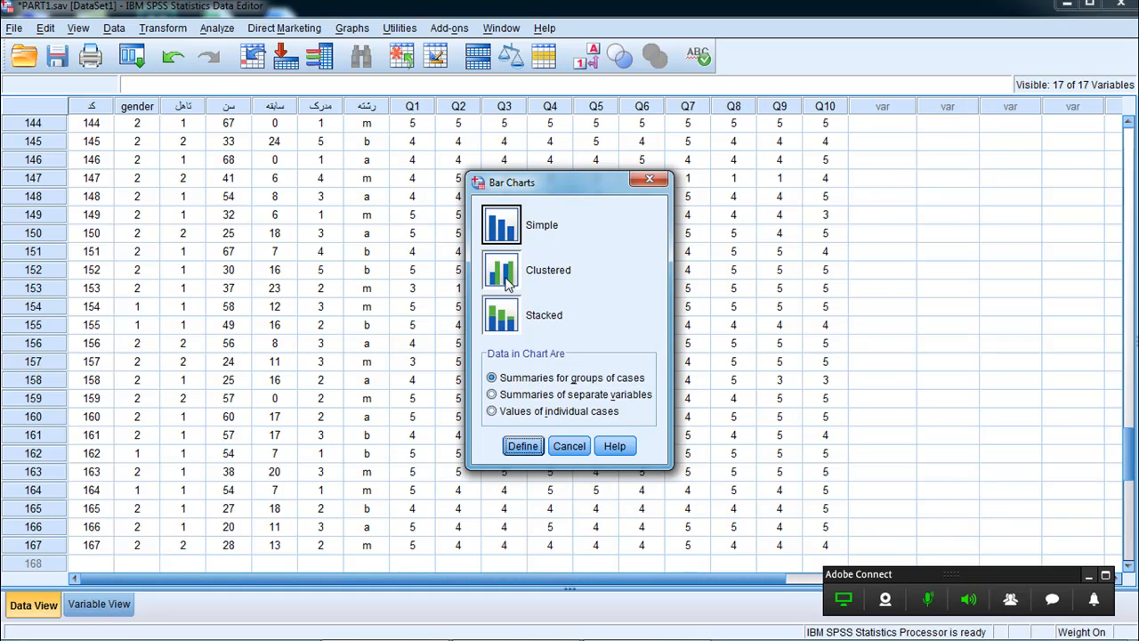
left_click(553, 447)
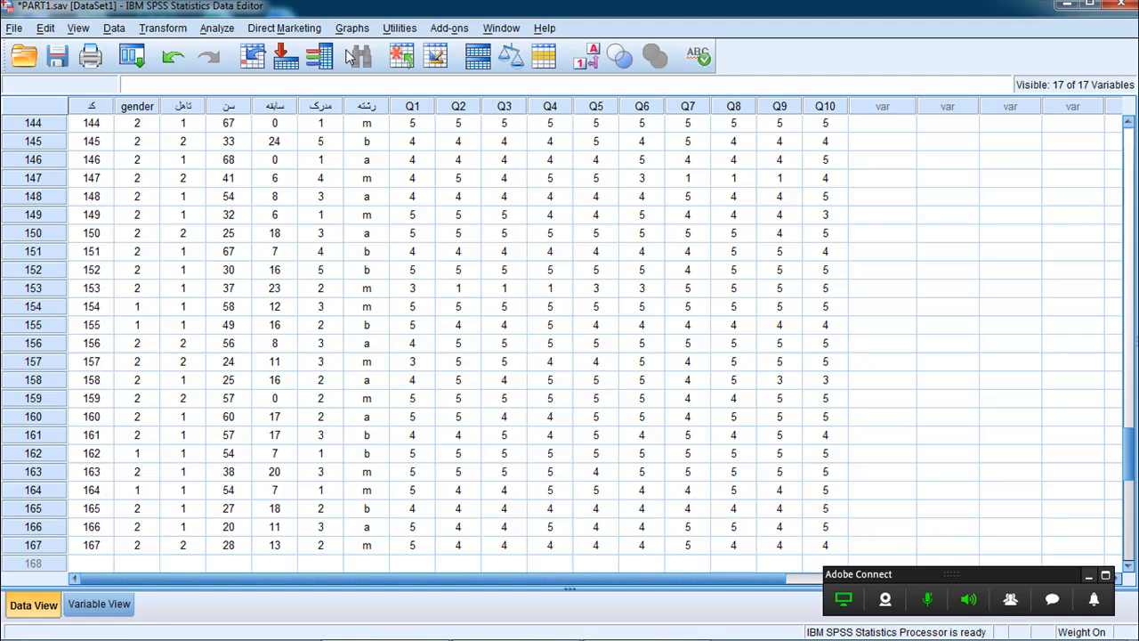
left_click(166, 29)
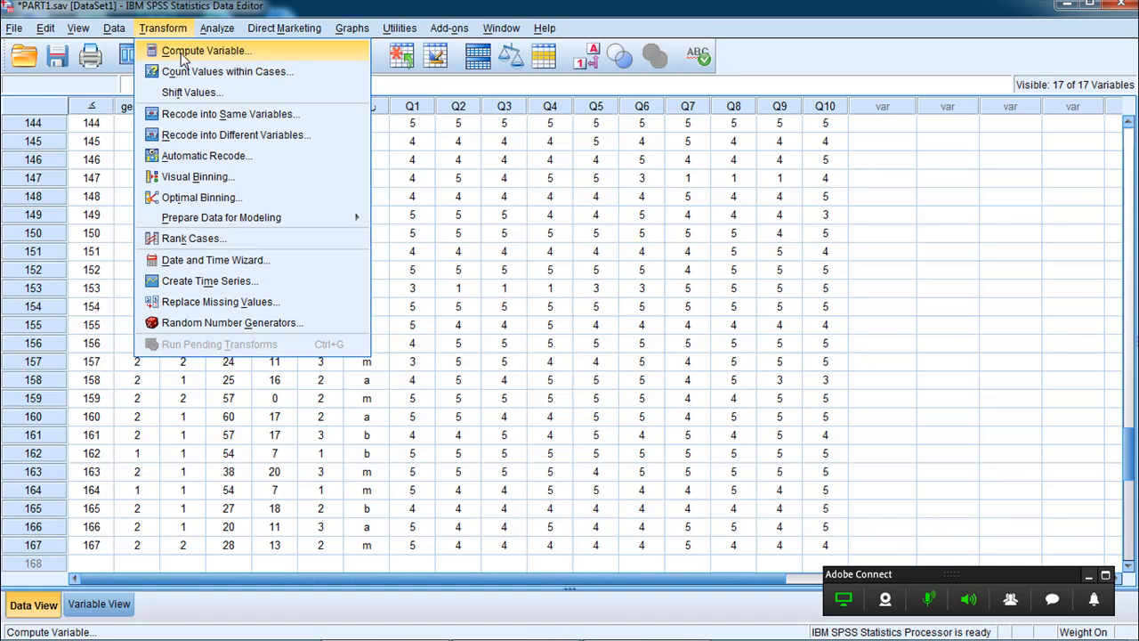
left_click(182, 53)
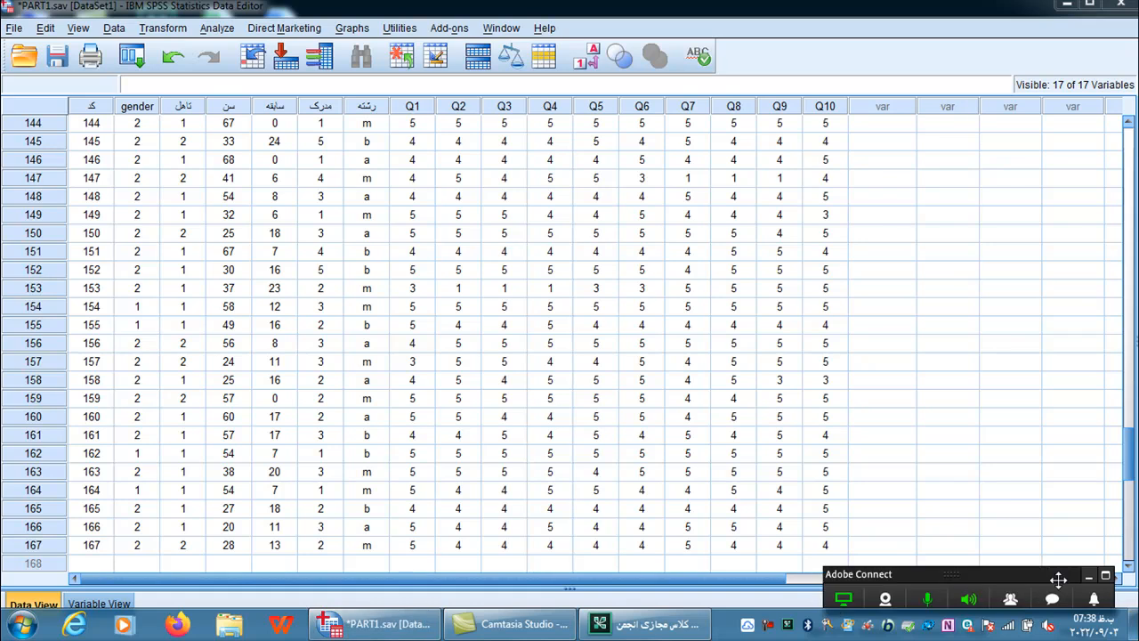
left_click(162, 29)
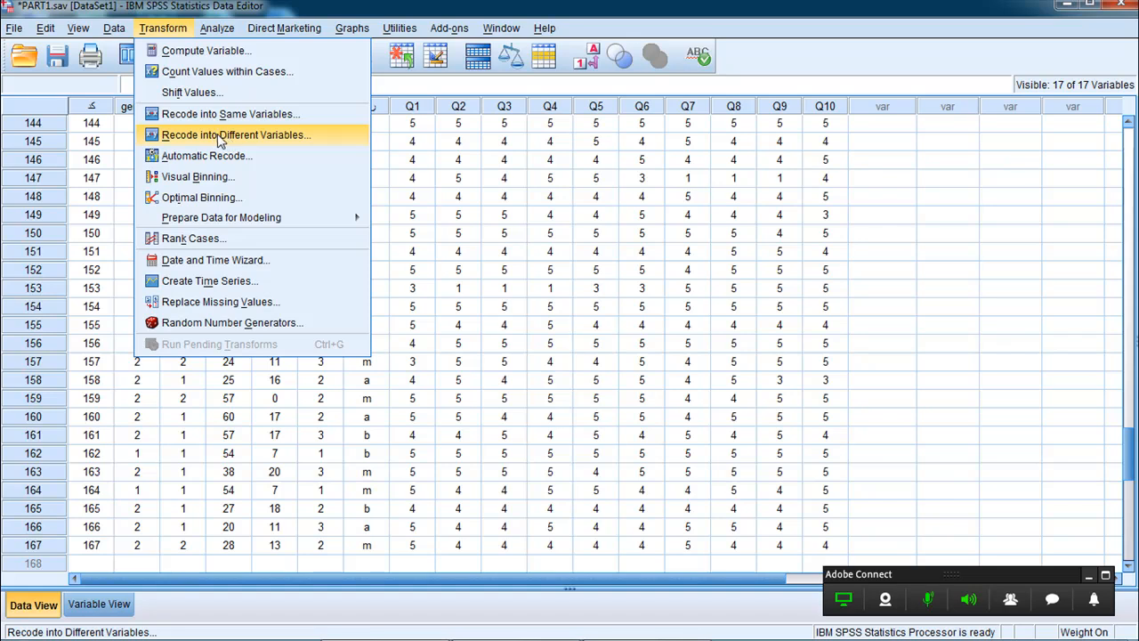
left_click(404, 217)
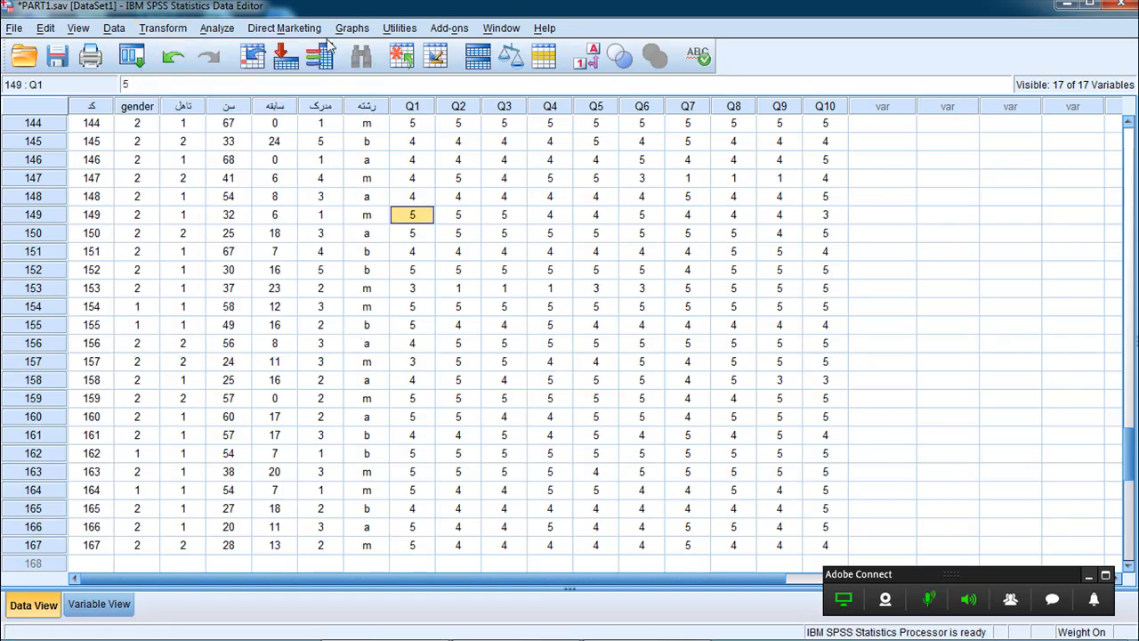
Step: Set up a Frequencies analysis with سن as the variable
left_click(223, 33)
mouse_move(242, 72)
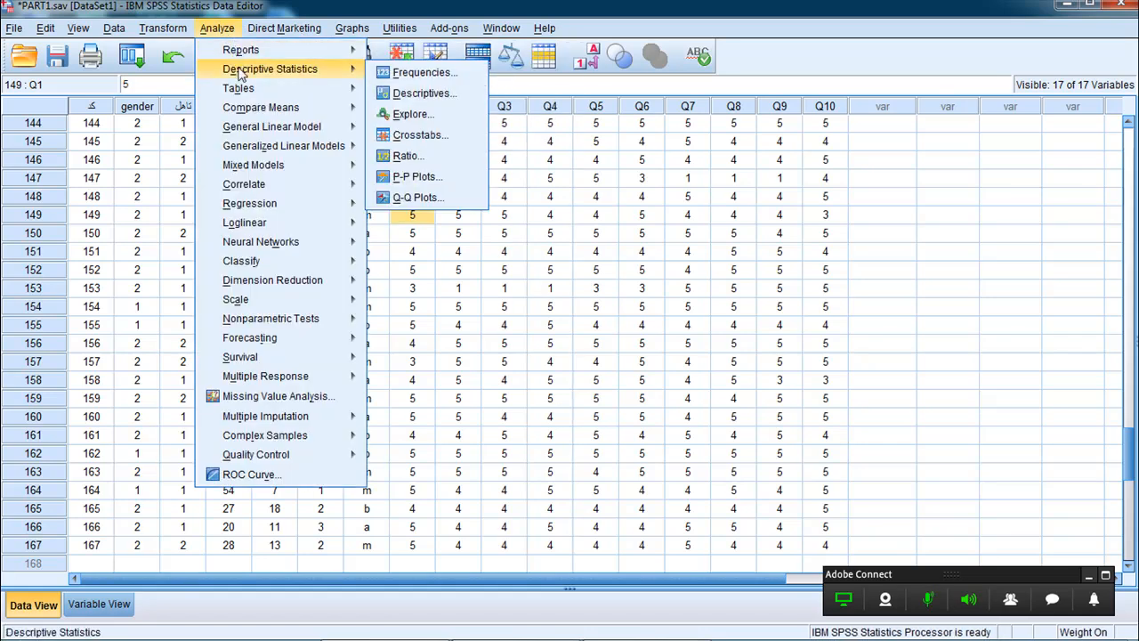
left_click(377, 73)
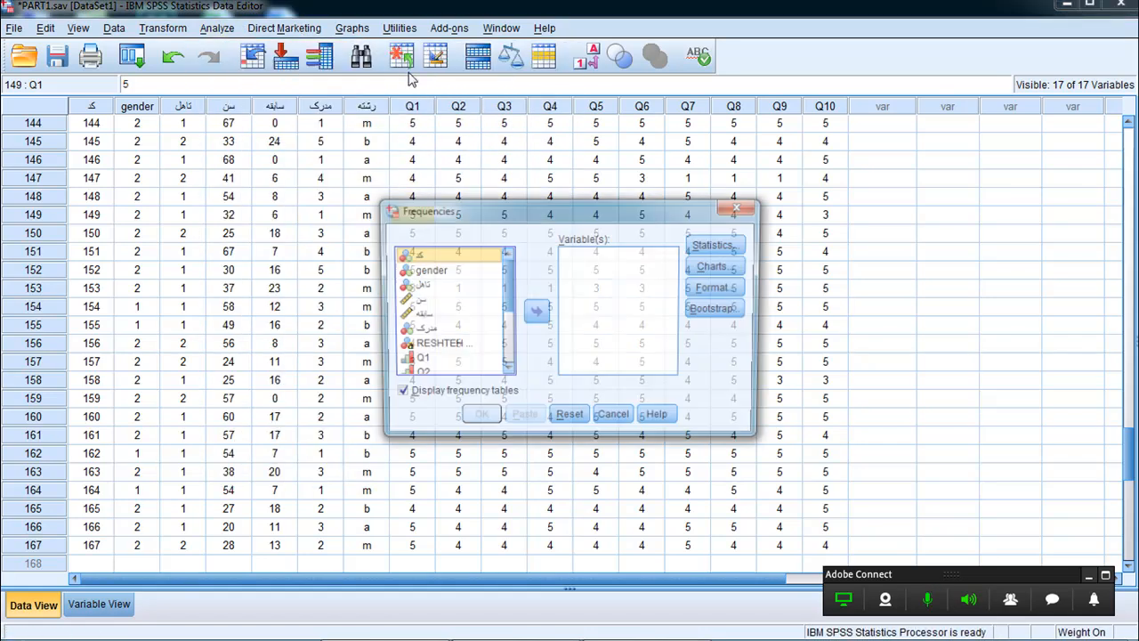
left_click(416, 303)
left_click(534, 311)
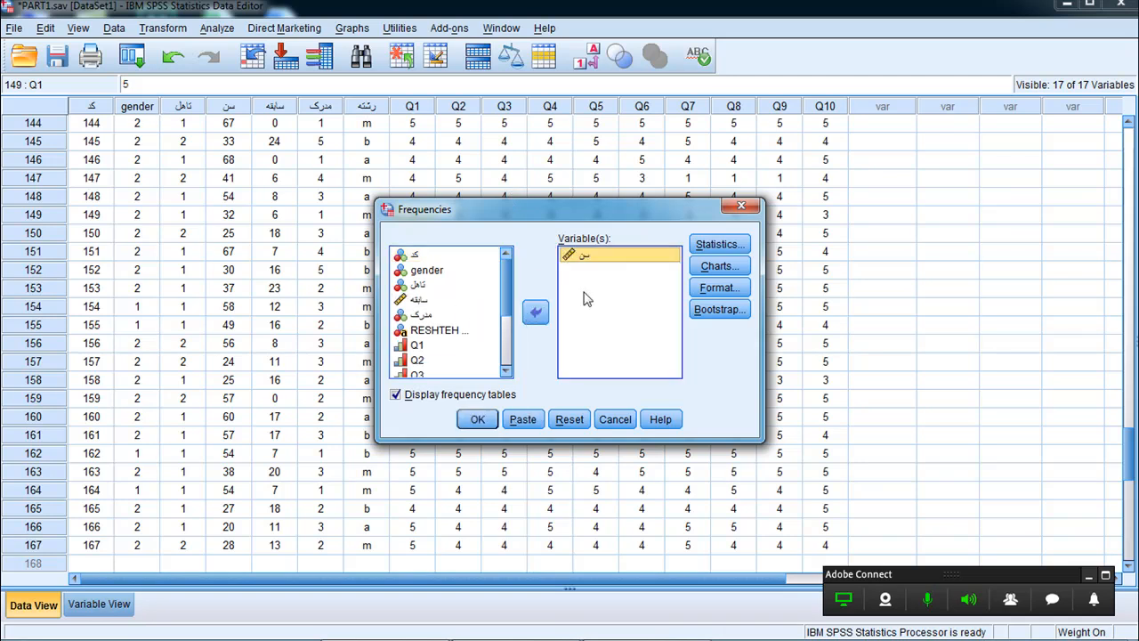
Step: Include the mean, minimum and maximum in the frequency statistics for سن
left_click(711, 246)
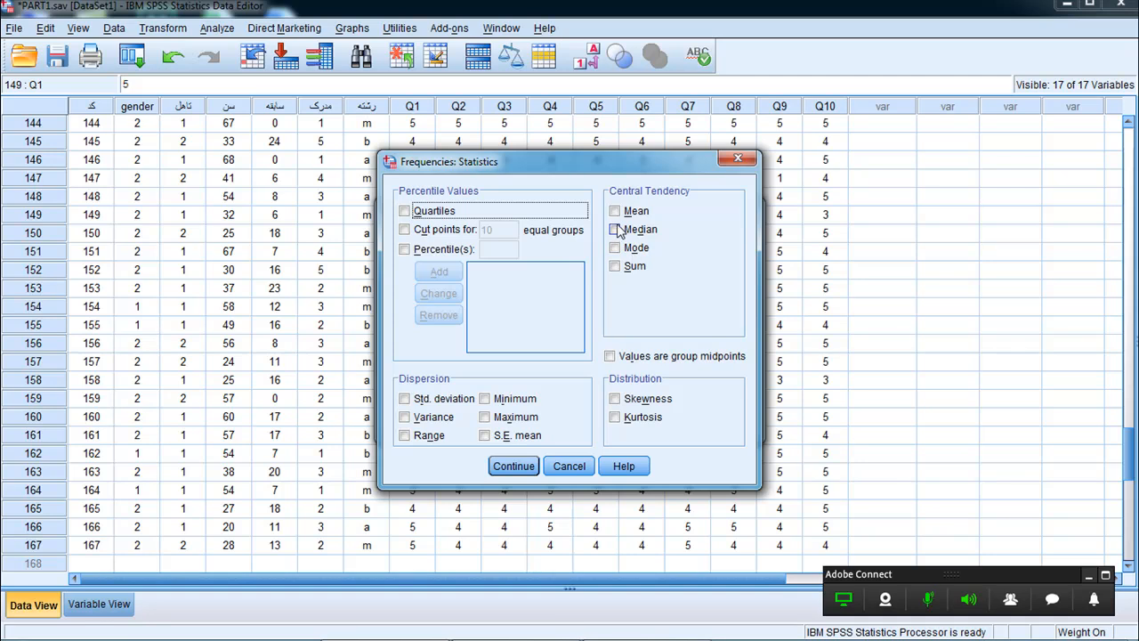
left_click(615, 211)
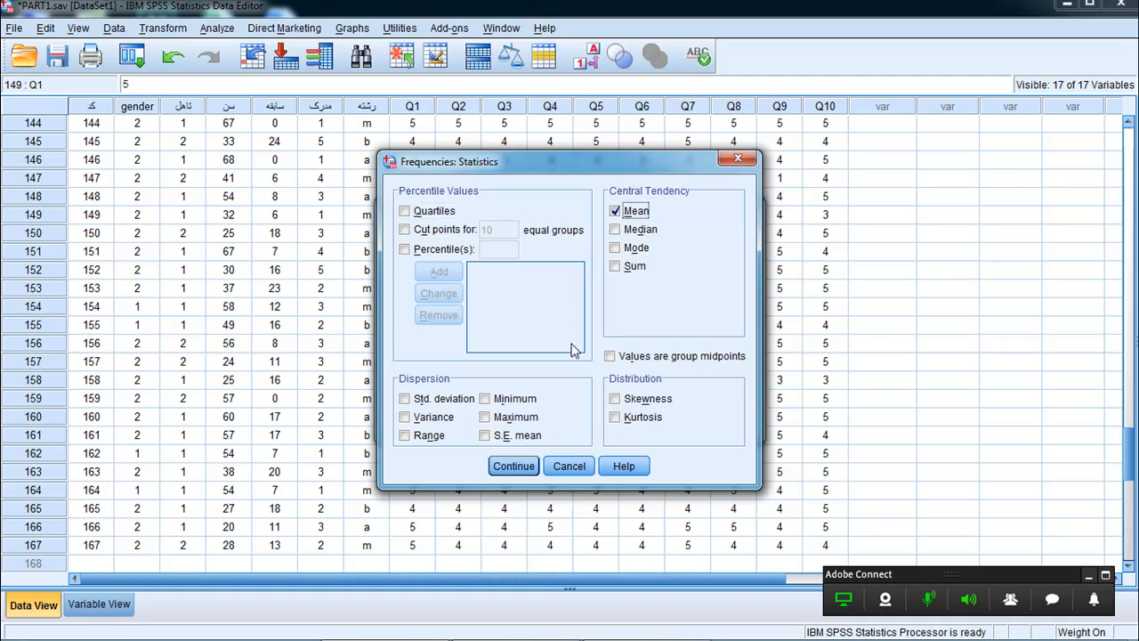
left_click(485, 399)
left_click(485, 416)
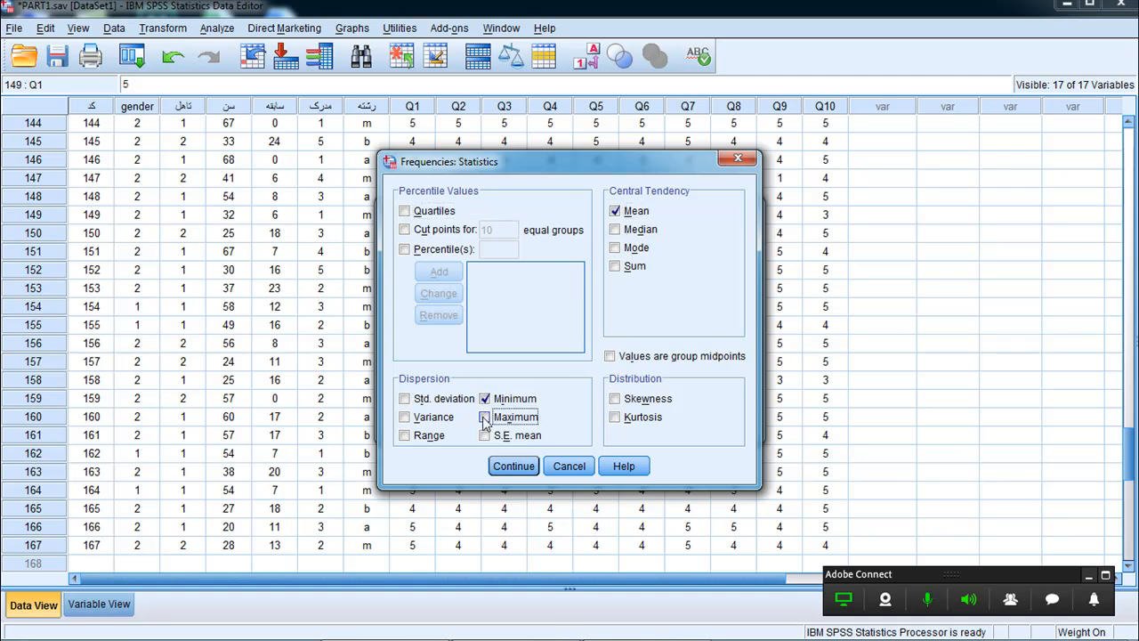
left_click(514, 467)
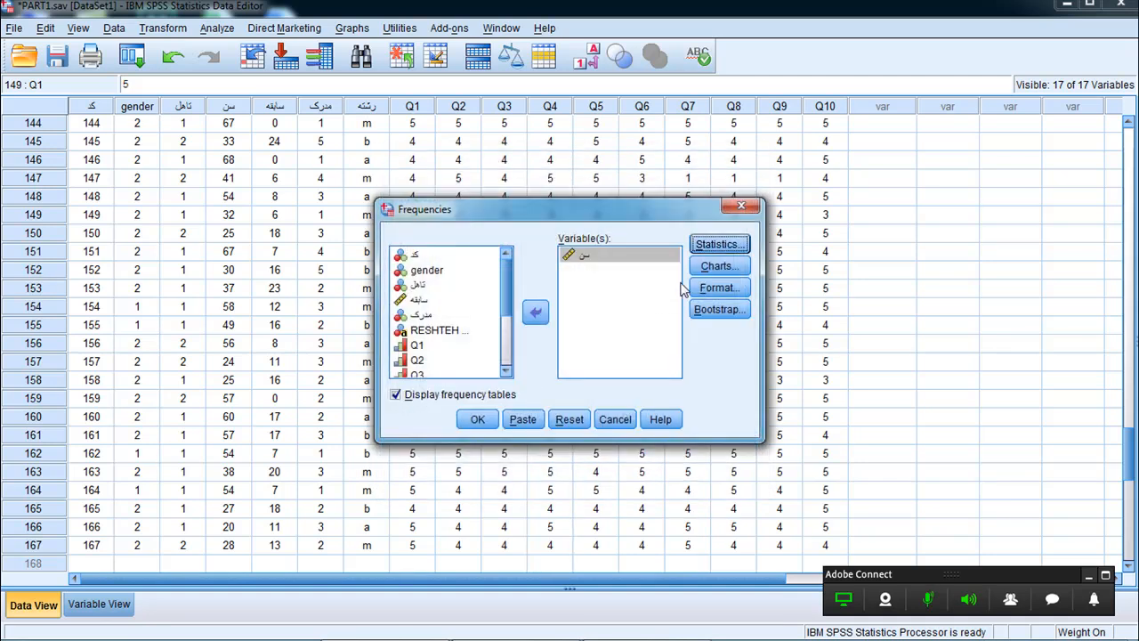
Step: Add a histogram with a normal curve for سن, run the Frequencies analysis and view the histogram in the output
left_click(712, 270)
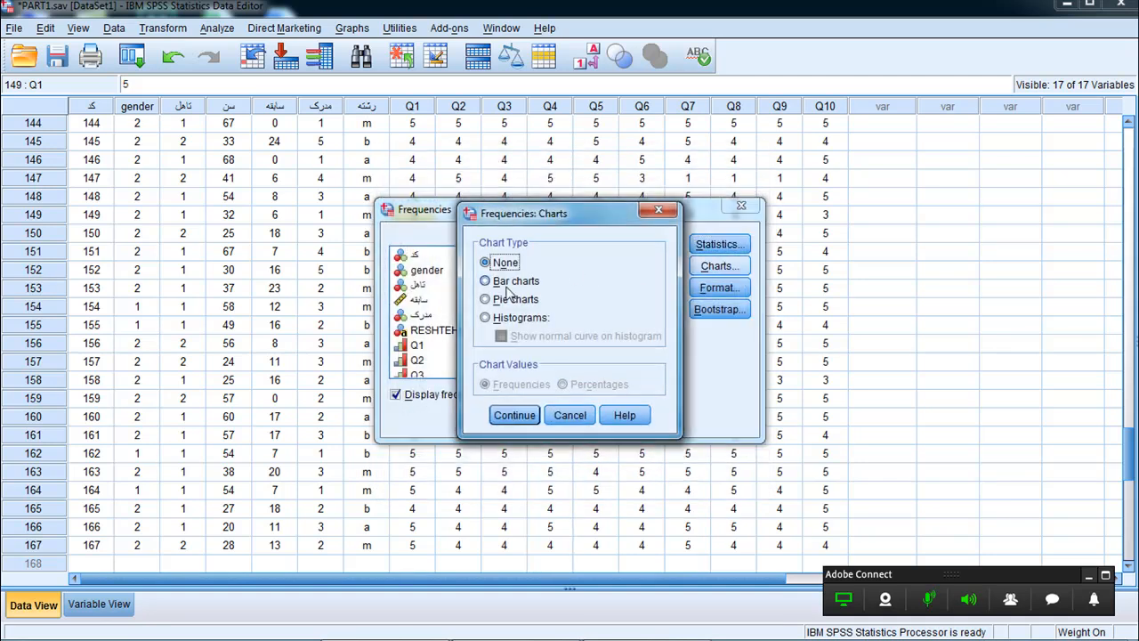
left_click(499, 283)
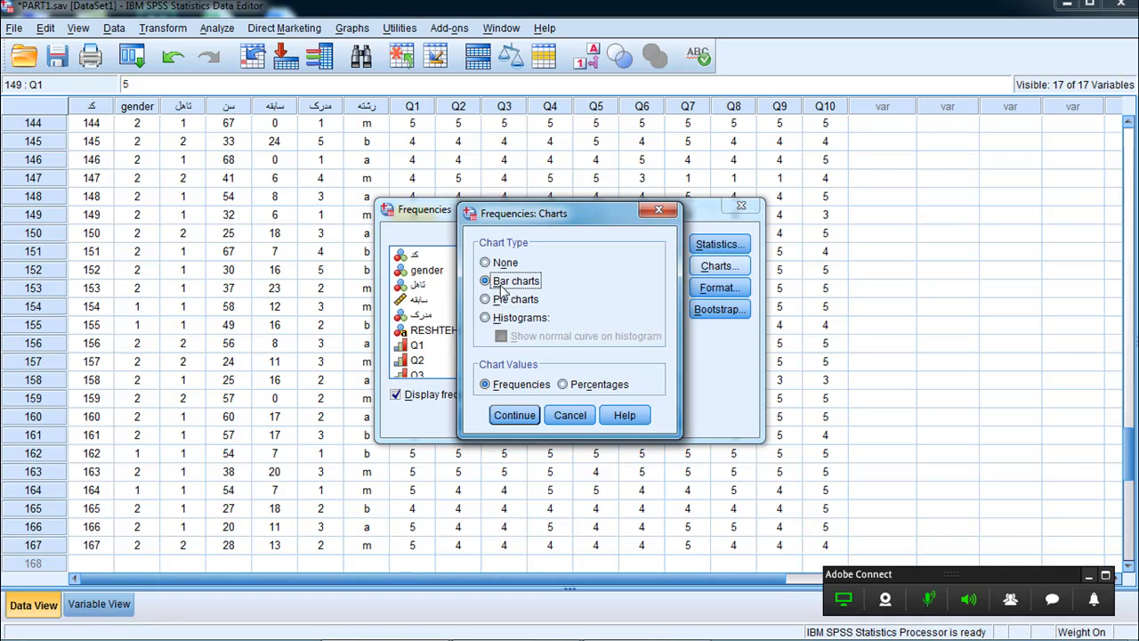
left_click(485, 318)
left_click(501, 335)
left_click(530, 416)
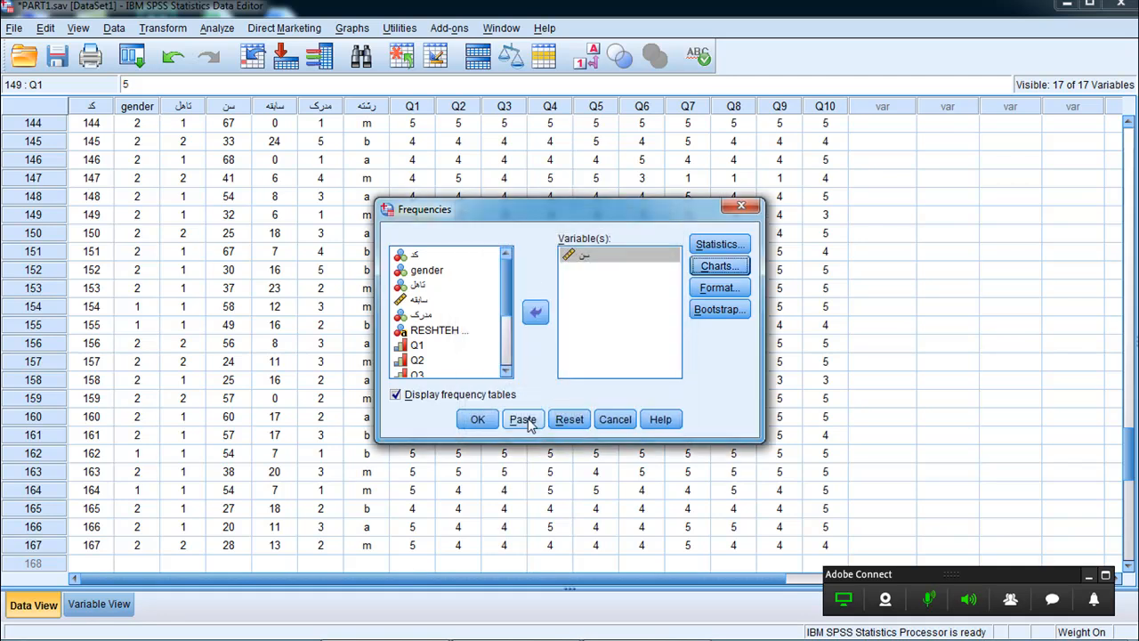
left_click(476, 420)
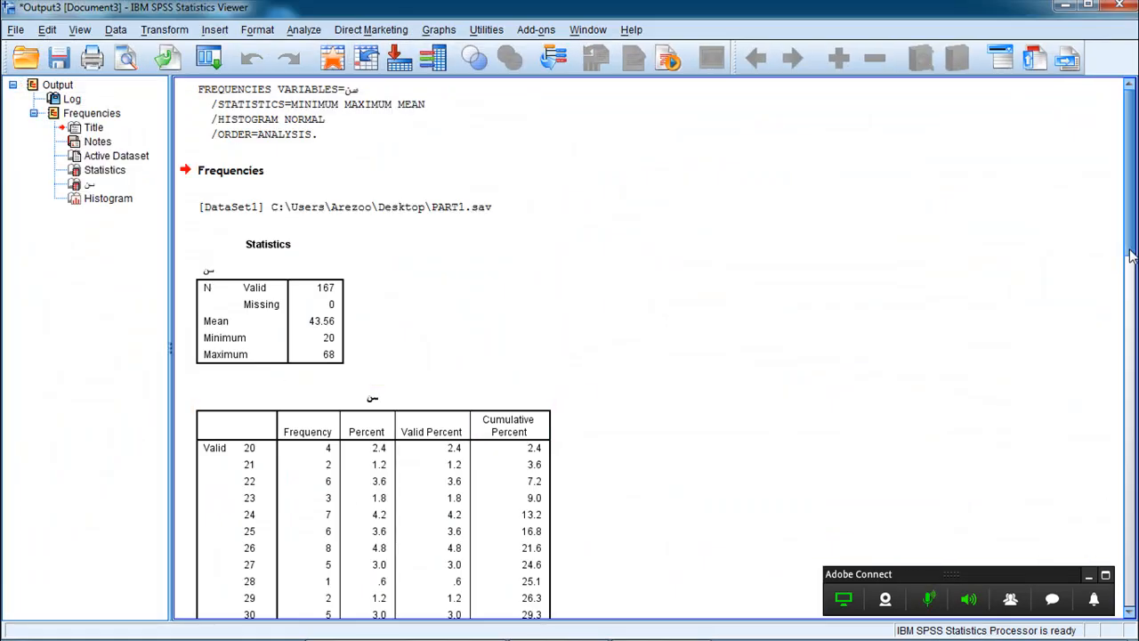
left_click_drag(1129, 256, 1110, 617)
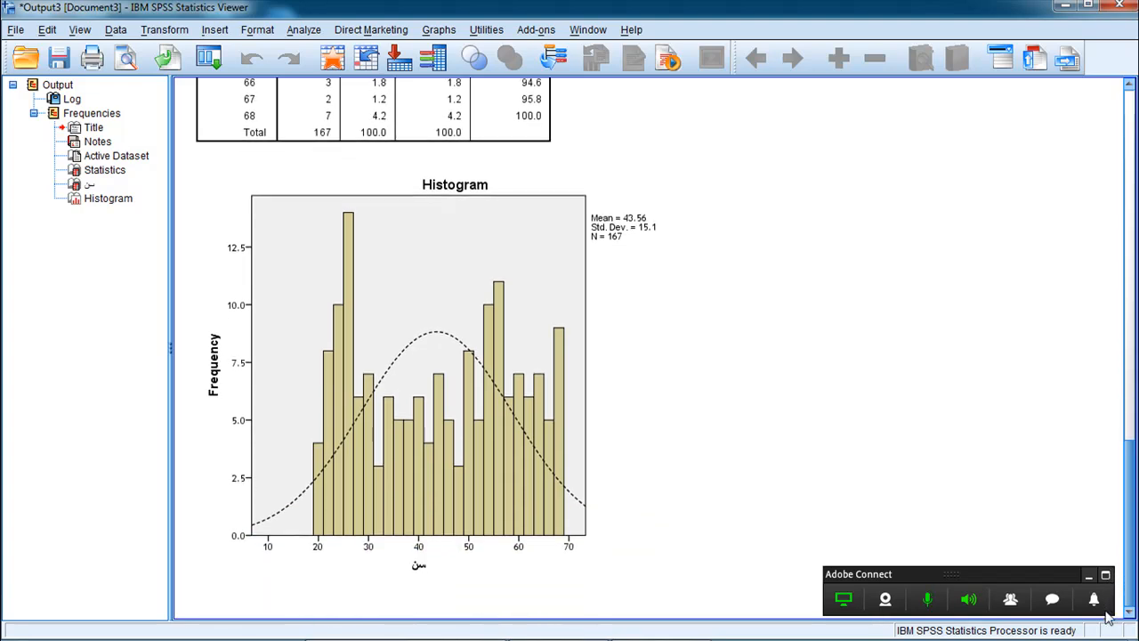
left_click(578, 485)
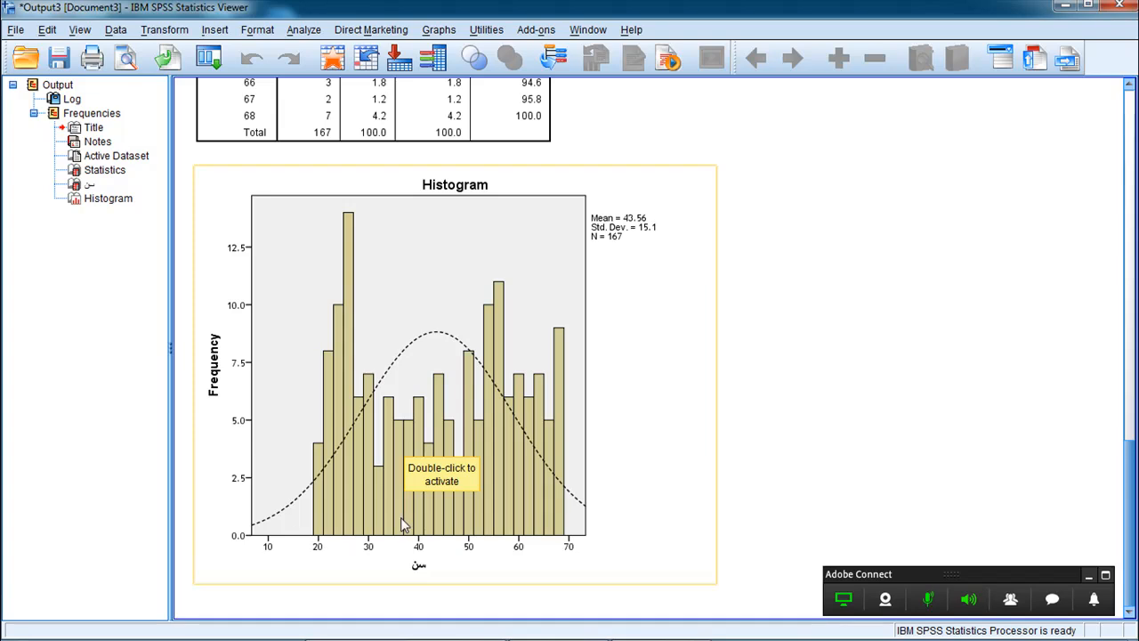
Step: Return to the PART1.sav data and start Recode into Different Variables with سن as the input variable
mouse_move(435, 637)
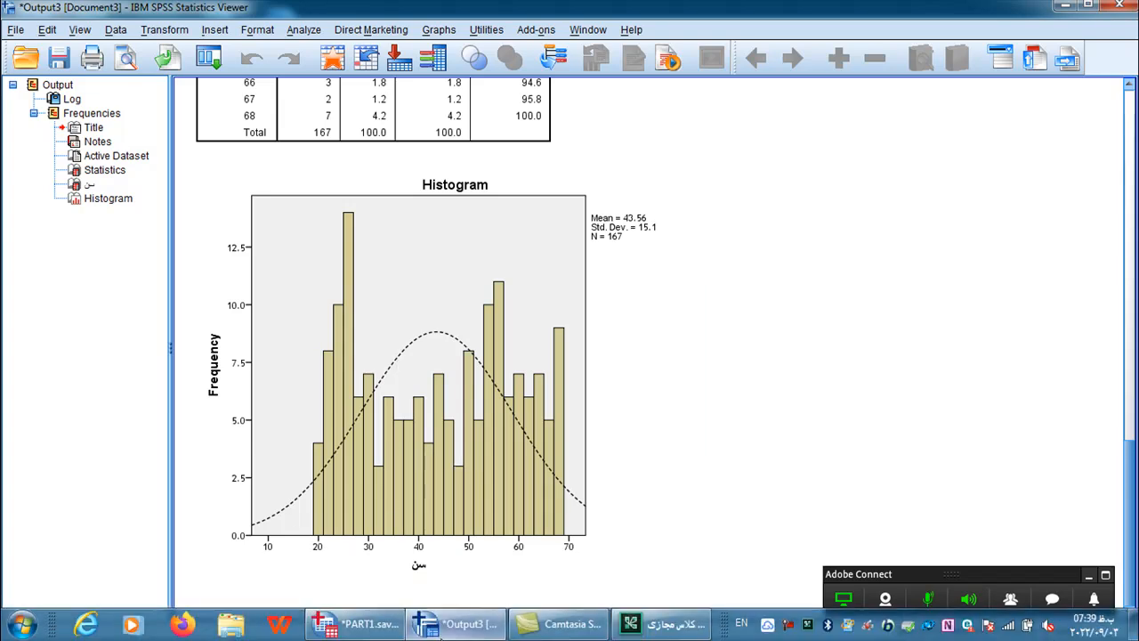
left_click(356, 624)
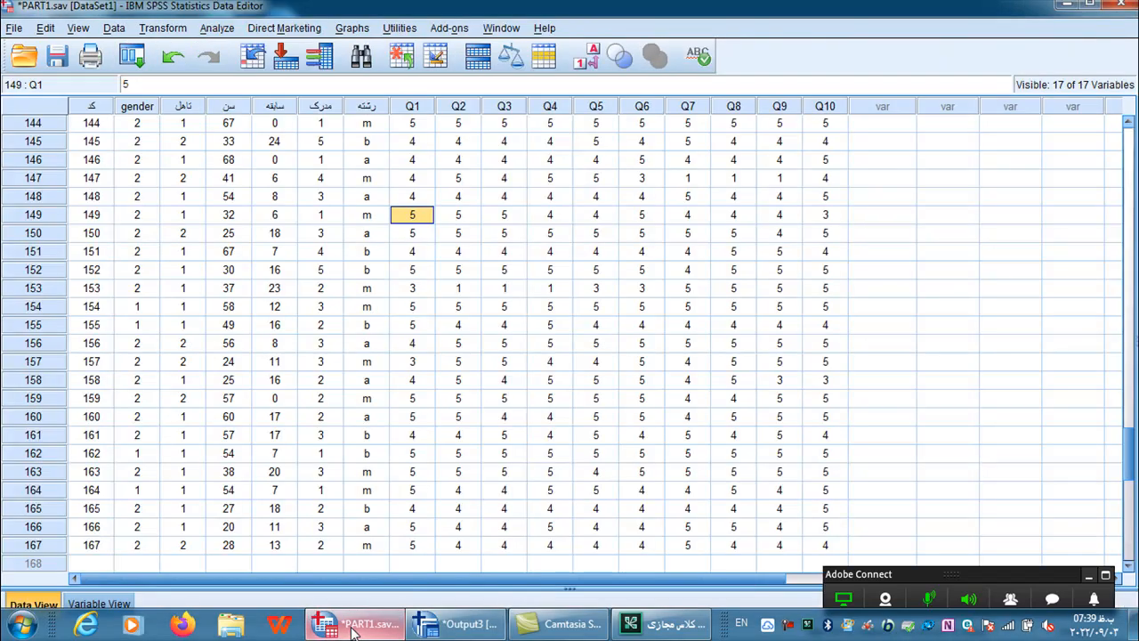
left_click(179, 31)
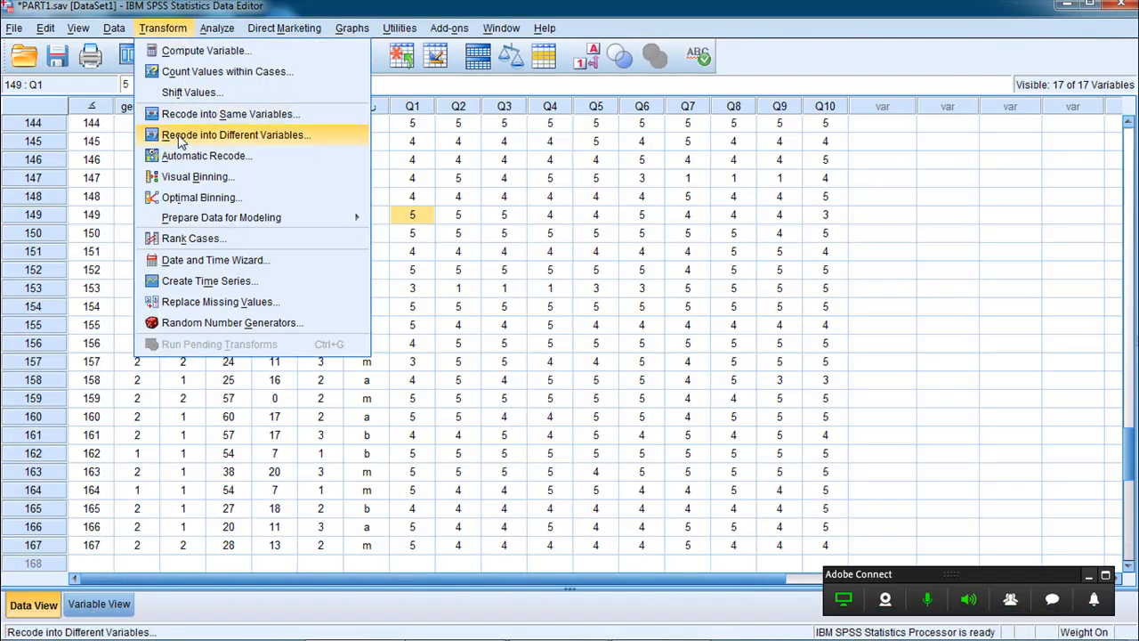
left_click(244, 133)
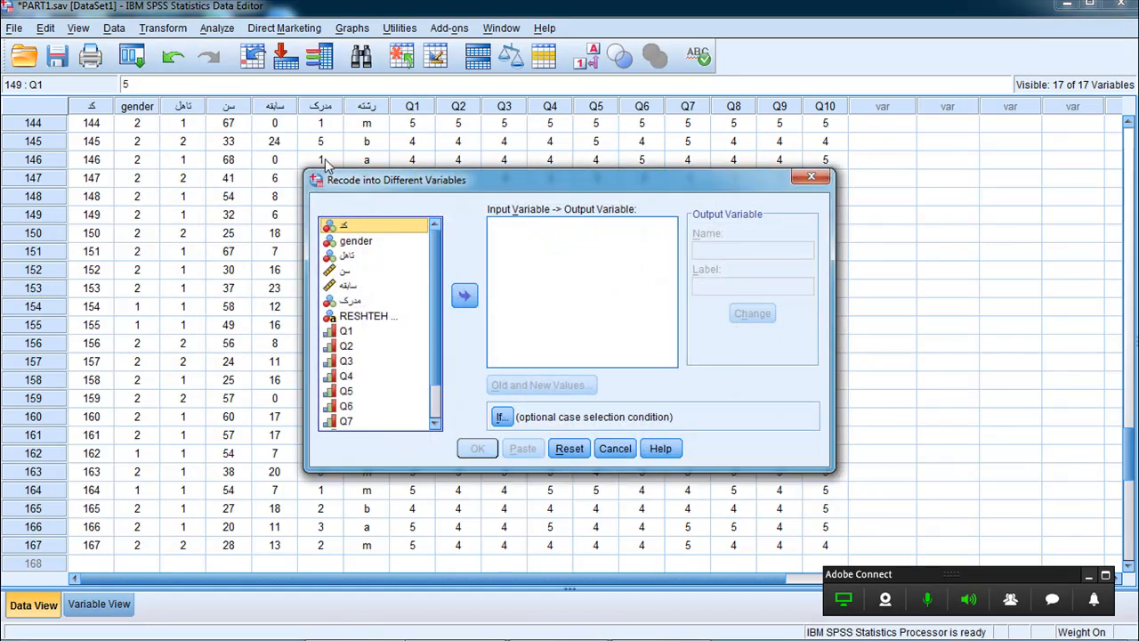
left_click(338, 271)
left_click(463, 296)
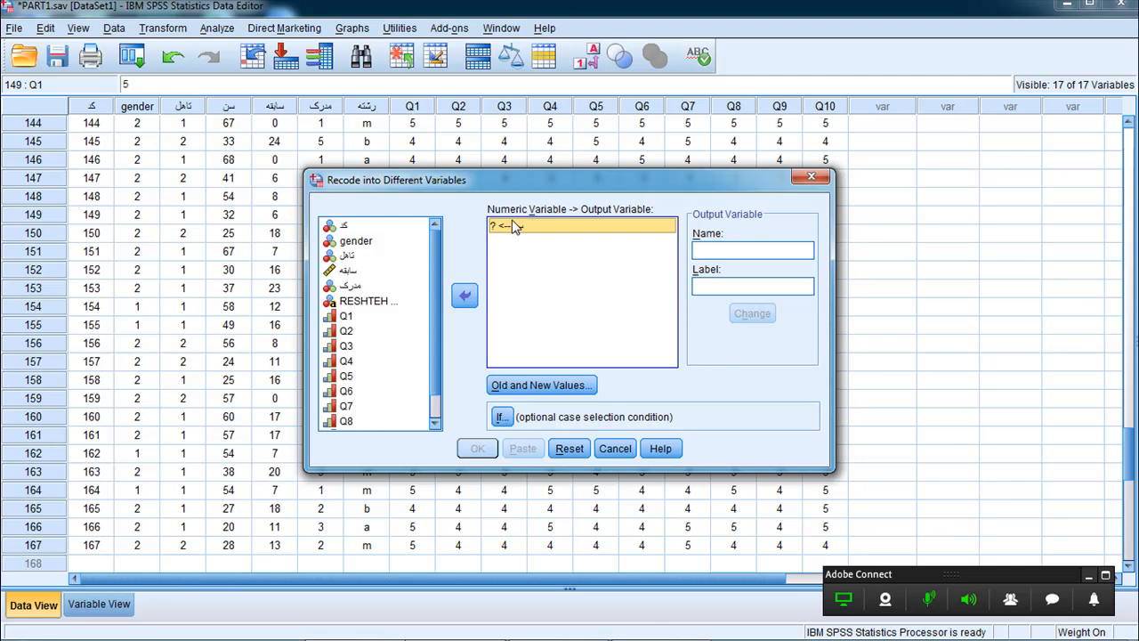
Step: Try to name the recoded output variable گروه.سنی
left_click(703, 249)
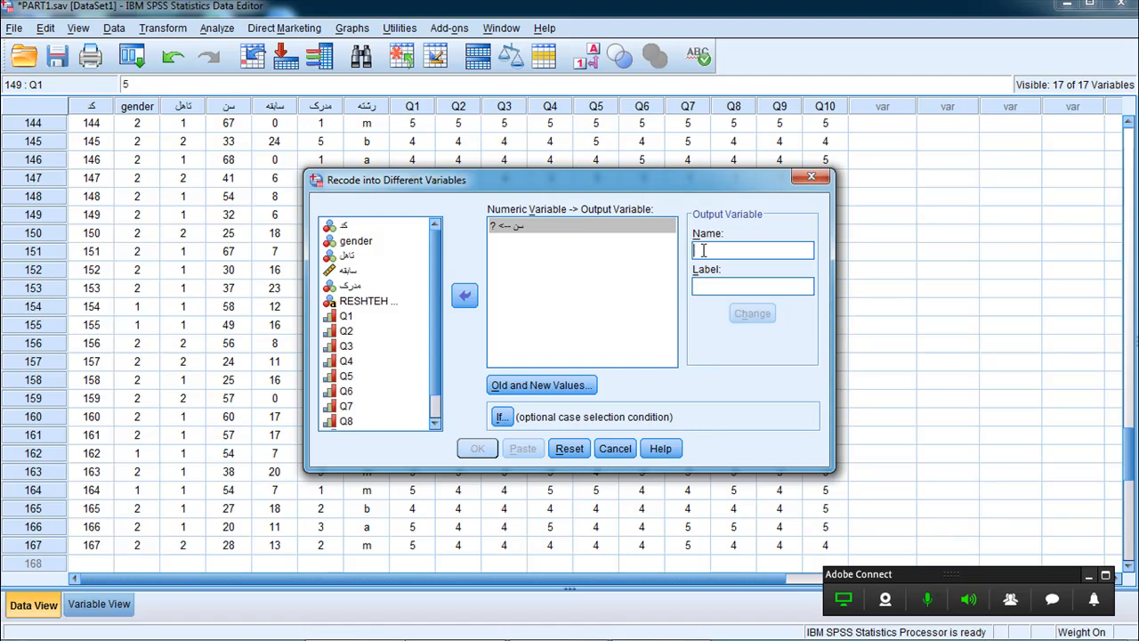
type("س")
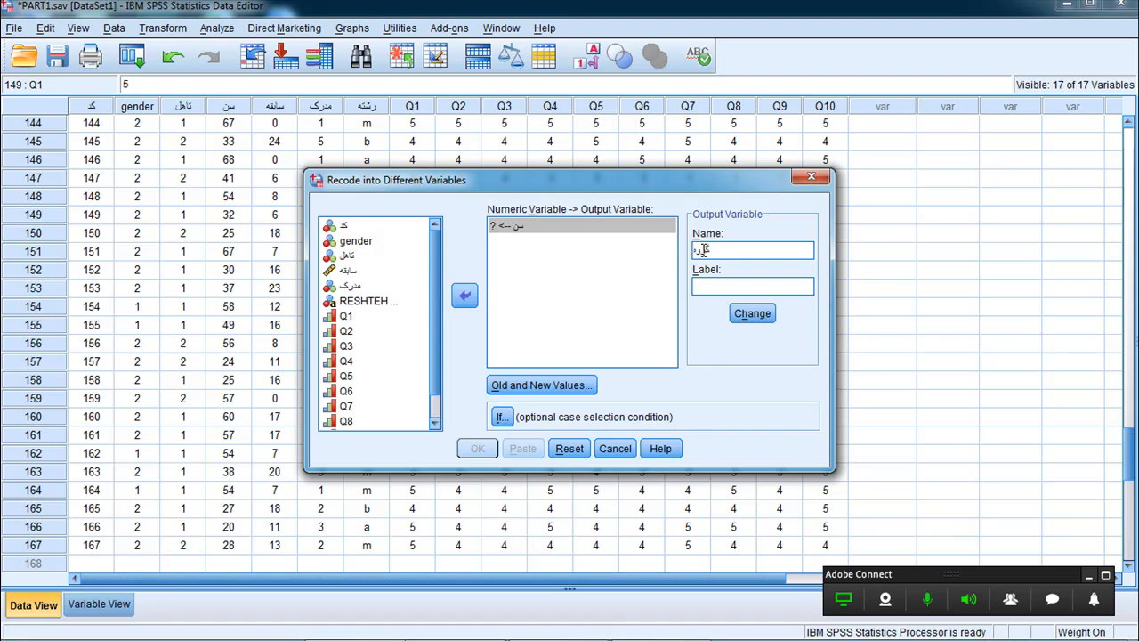
type("نی")
left_click(752, 313)
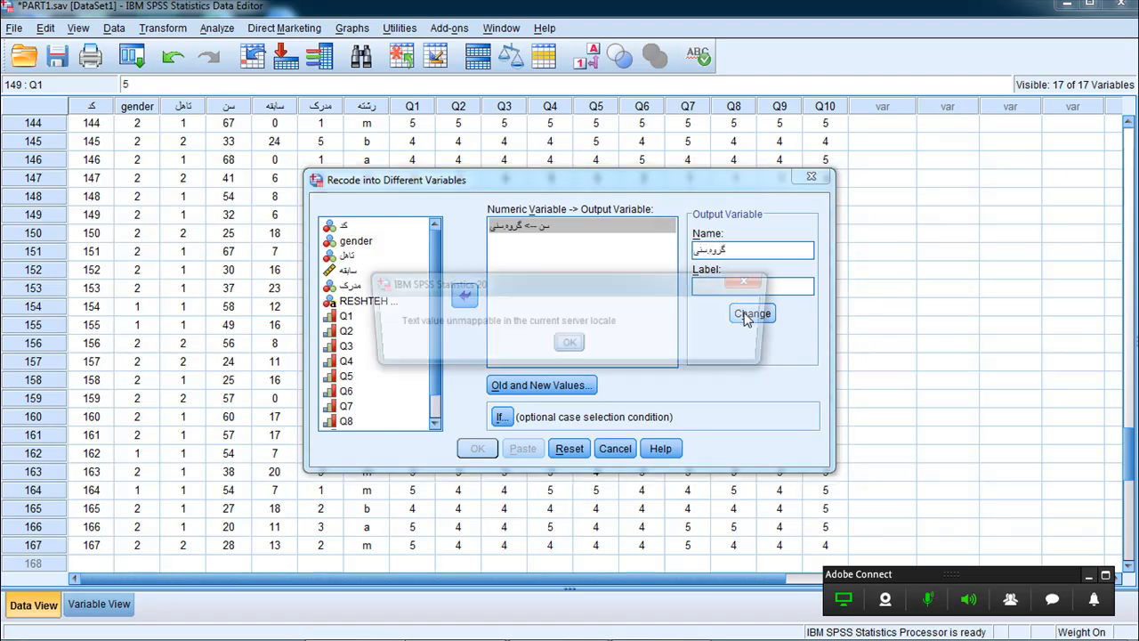
left_click(568, 346)
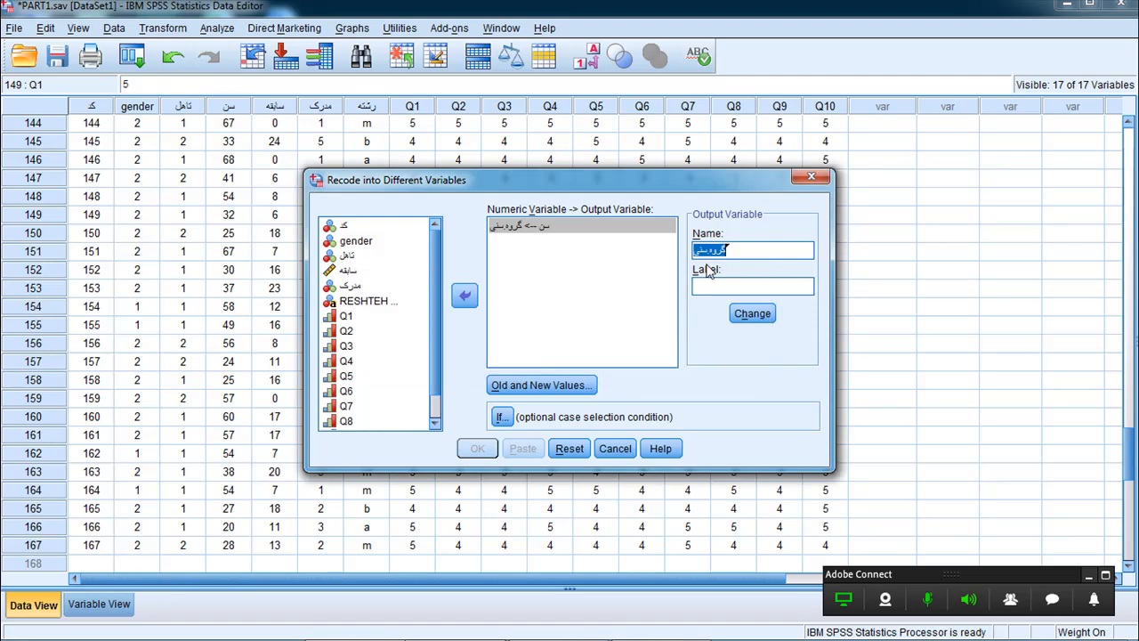
Step: Replace the output variable's name with cat.age
left_click(732, 249)
key("BackSpace")
key("BackSpace")
key("BackSpace")
key("BackSpace")
key("BackSpace")
key("BackSpace")
key("BackSpace")
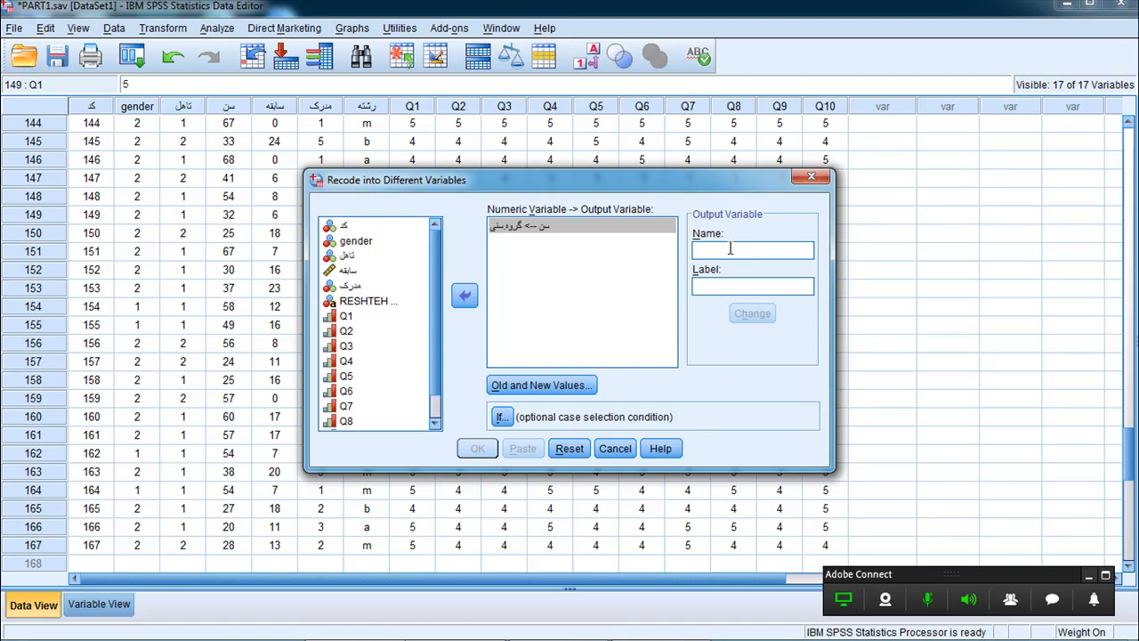
type("ca")
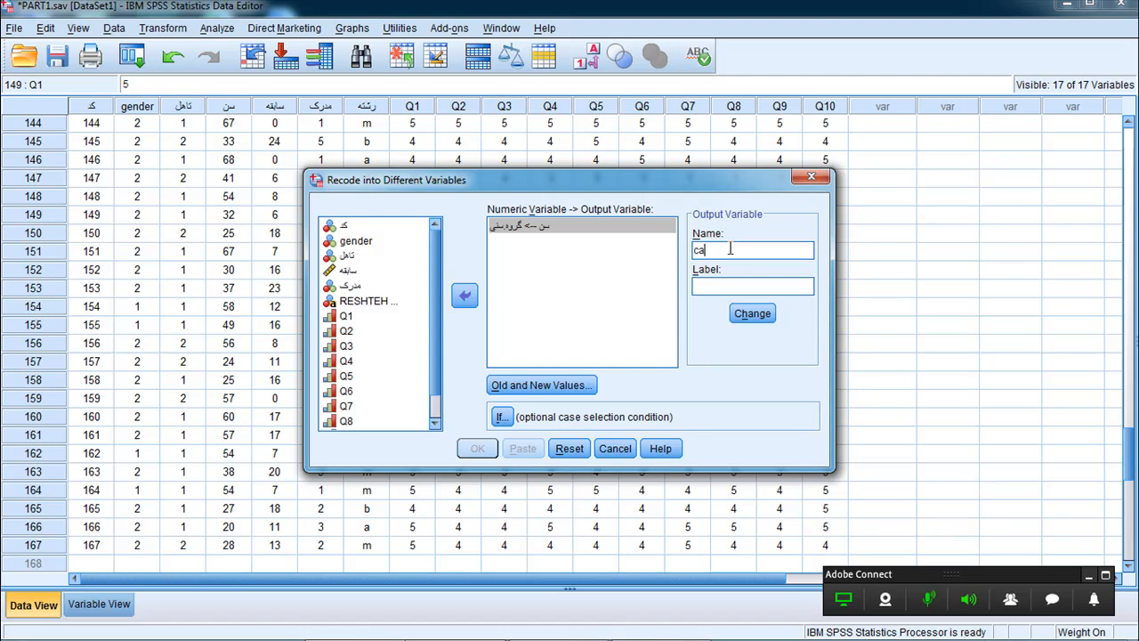
type("t.age")
Step: Label the output variable گروه سنی and apply its name and label to the recode of سن
left_click(706, 283)
type("V.")
key("BackSpace")
key("BackSpace")
type("گروه س سنی")
left_click(752, 313)
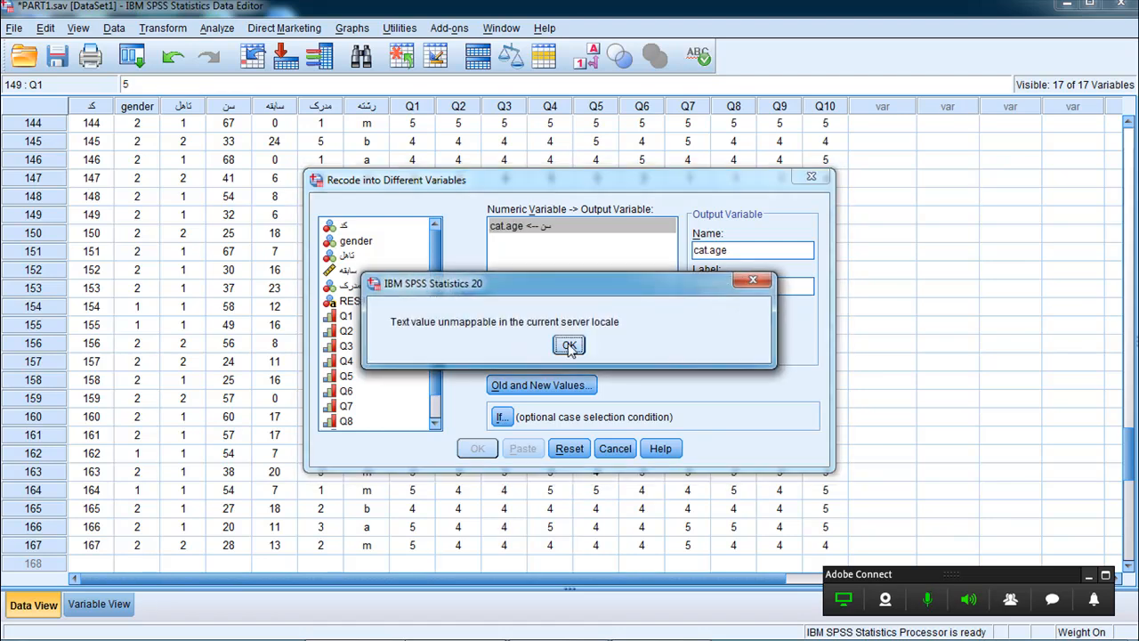
Step: Clear the output variable's label, apply the change for cat.age, and open the old and new values definition
left_click(568, 345)
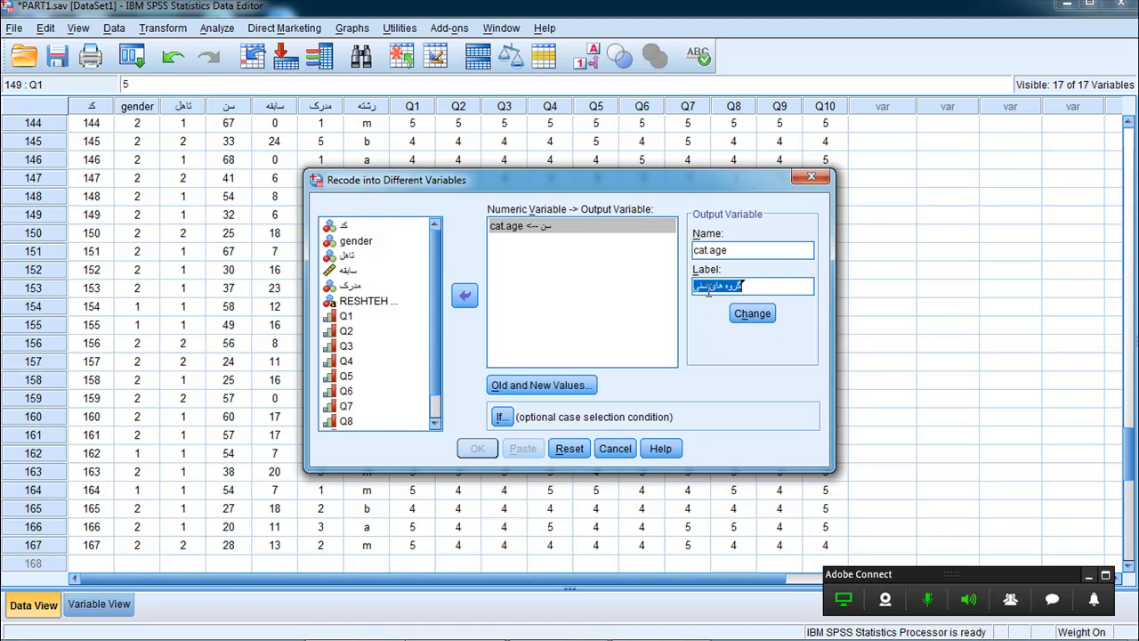
left_click(701, 285)
left_click_drag(709, 285, 725, 284)
key("BackSpace")
left_click(742, 314)
mouse_move(634, 639)
left_click(703, 286)
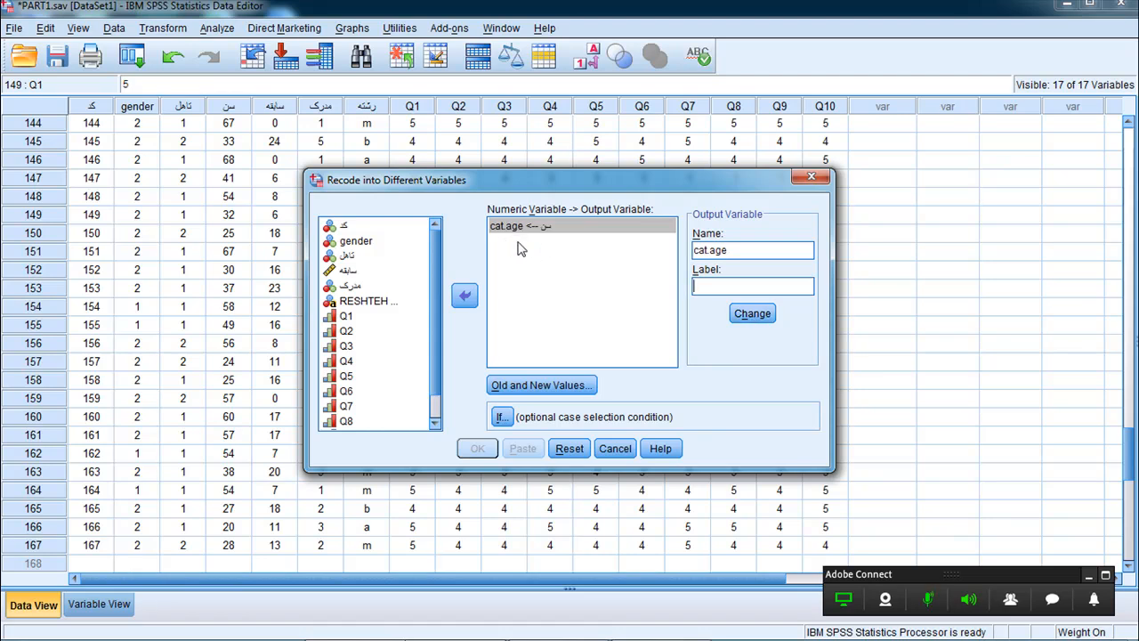
left_click(526, 394)
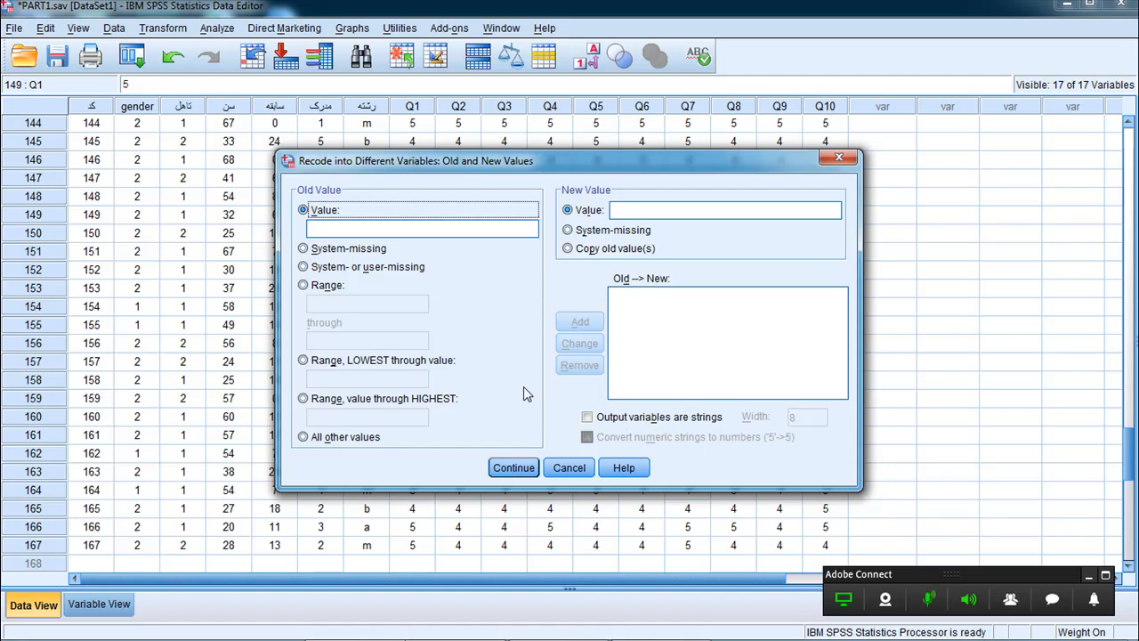
Step: Add a trial rule recoding the single old value 85 to 70 and remove it from the rule list
left_click(327, 229)
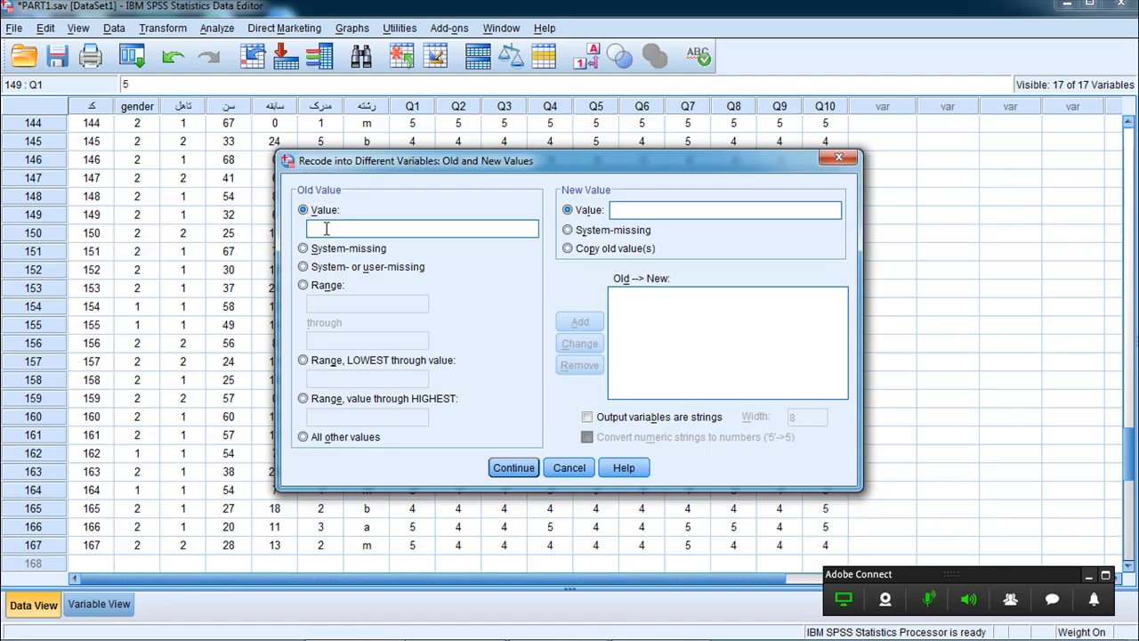
type("85")
left_click(622, 212)
type("70")
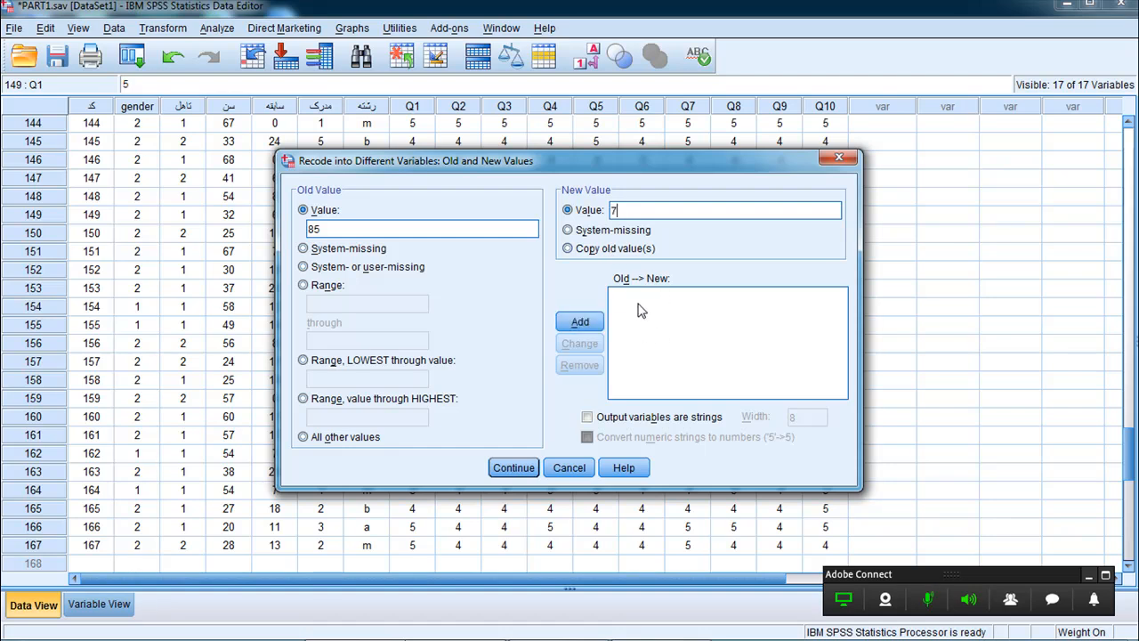
left_click(587, 322)
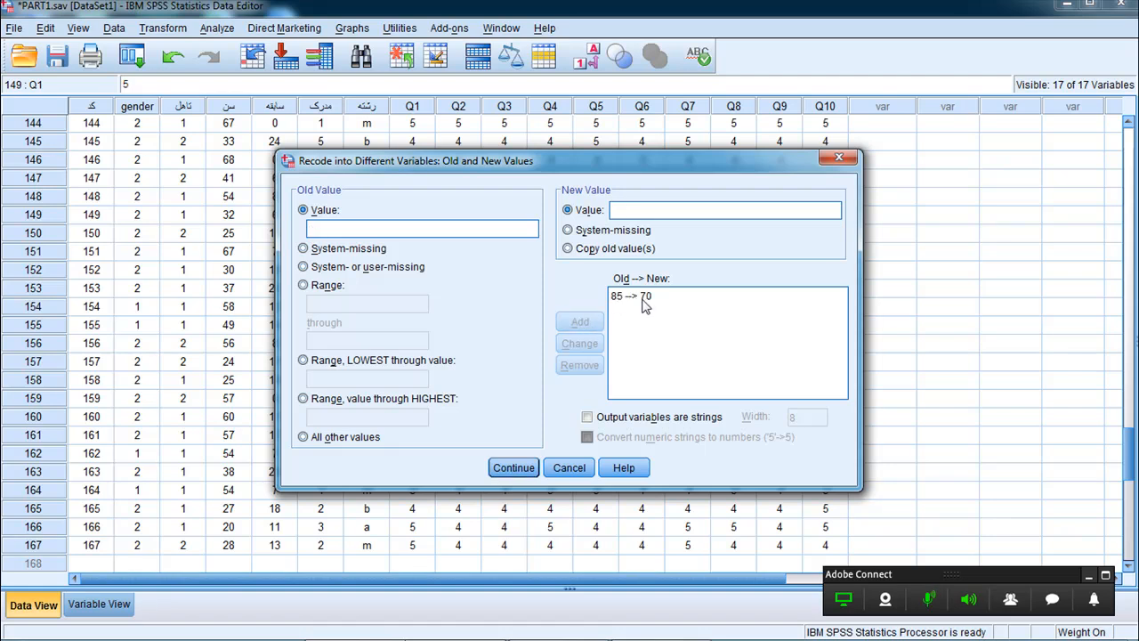
left_click(630, 298)
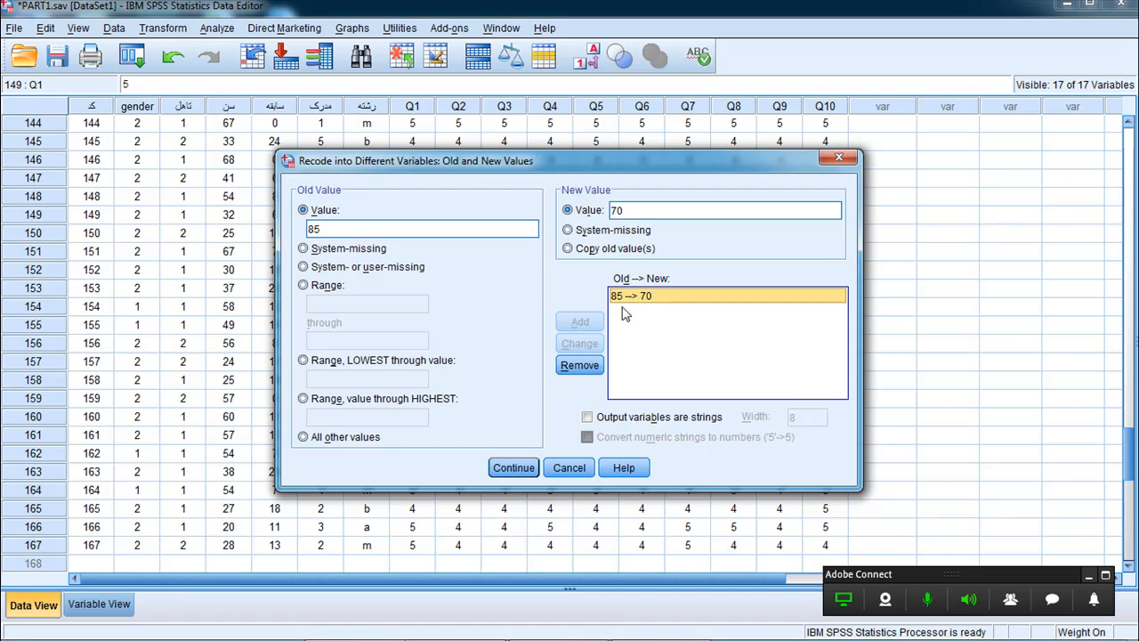
left_click(579, 365)
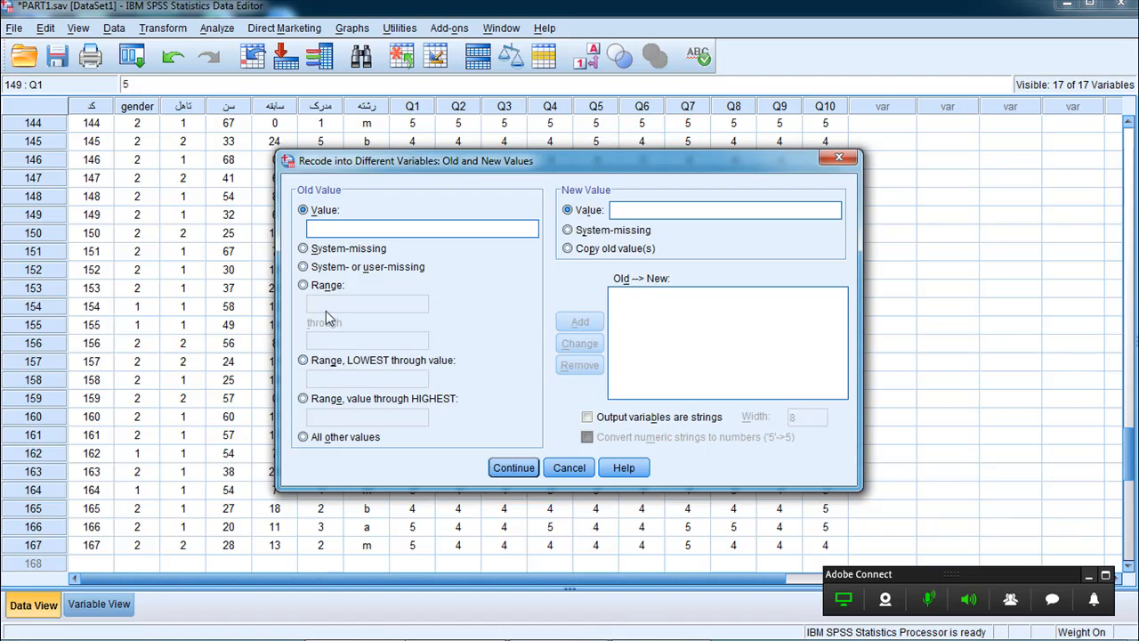
Step: Add a recode rule that assigns the new value 1 to the range from lowest through 25
left_click(304, 361)
left_click(313, 380)
type("2")
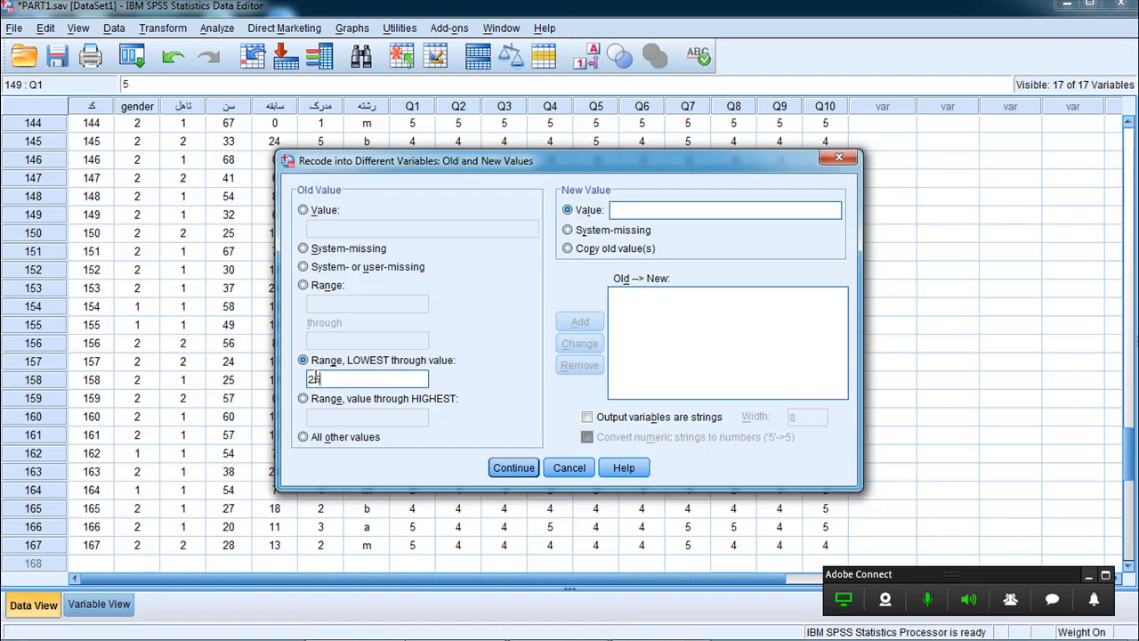
type("5")
left_click(615, 211)
type("1")
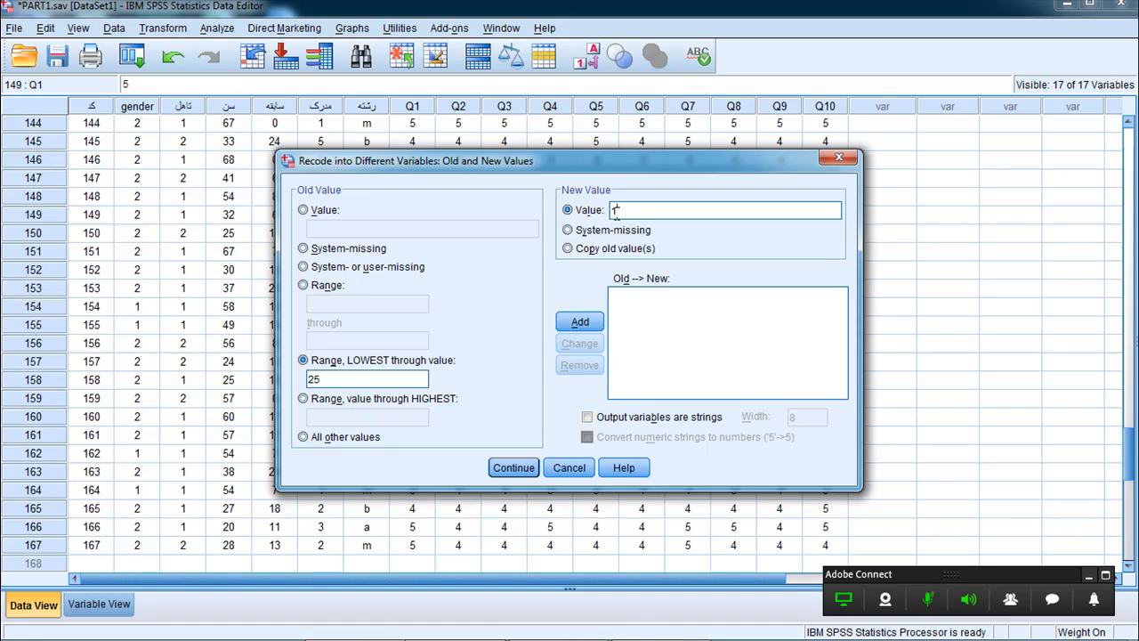
left_click(584, 323)
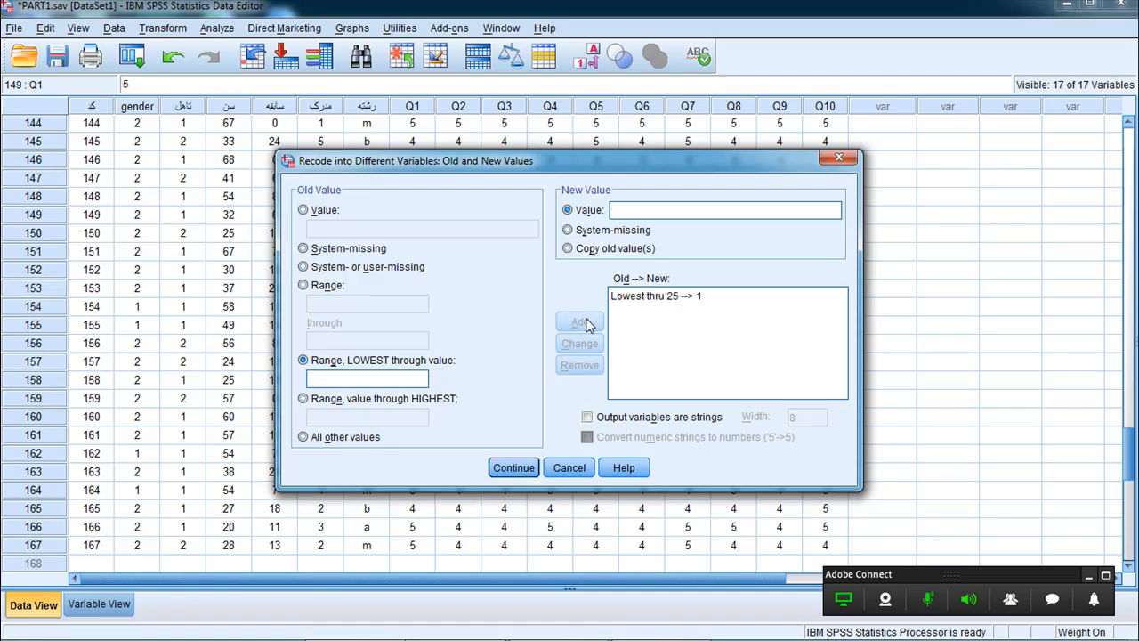
Step: Add a recode rule that assigns the new value 2 to the range 25 through 35
left_click(303, 286)
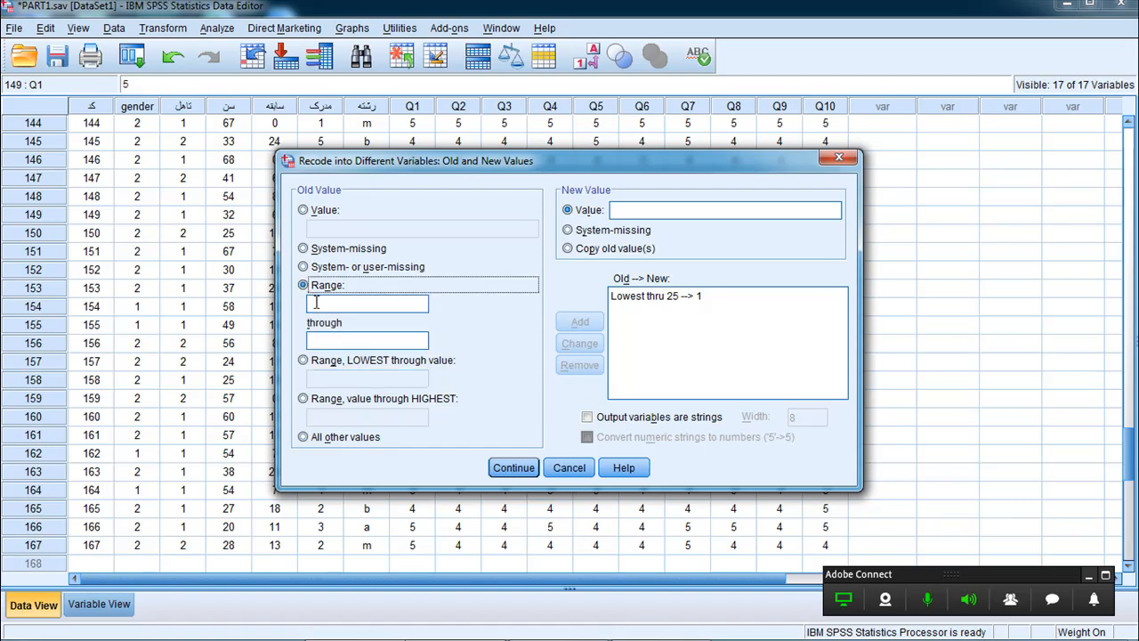
type("2")
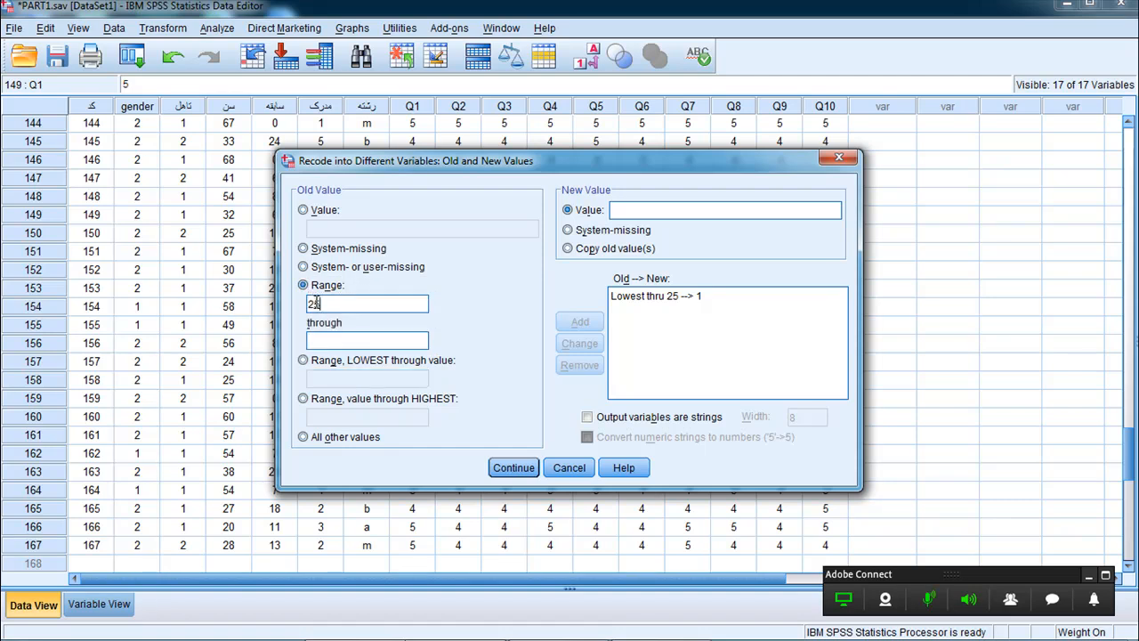
type("5")
left_click(317, 340)
type("35")
type("2")
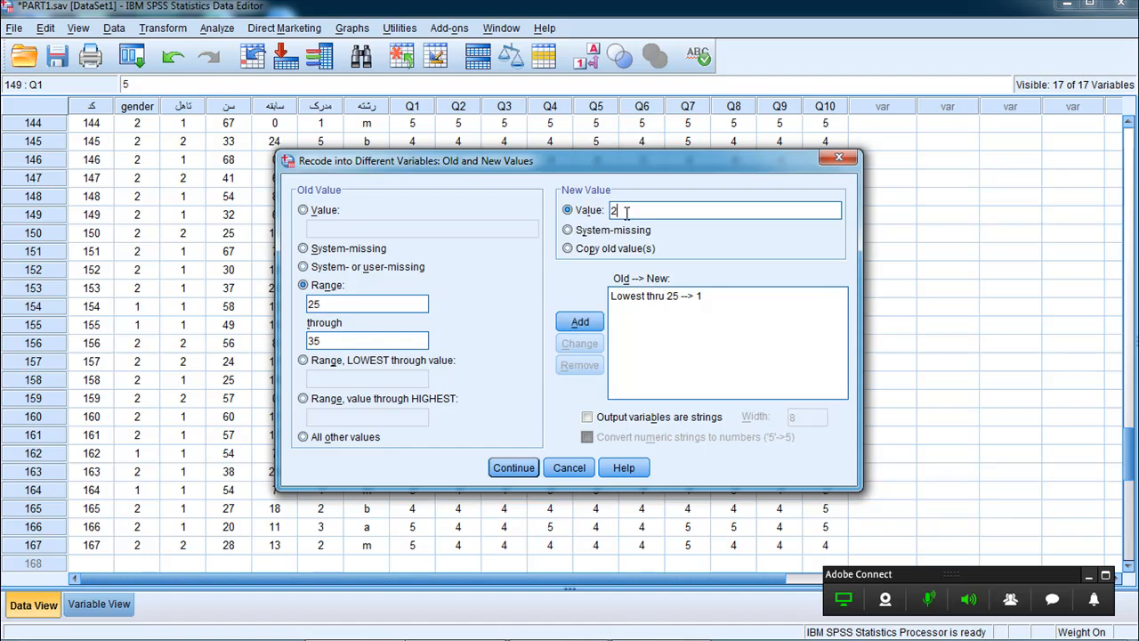
left_click(583, 326)
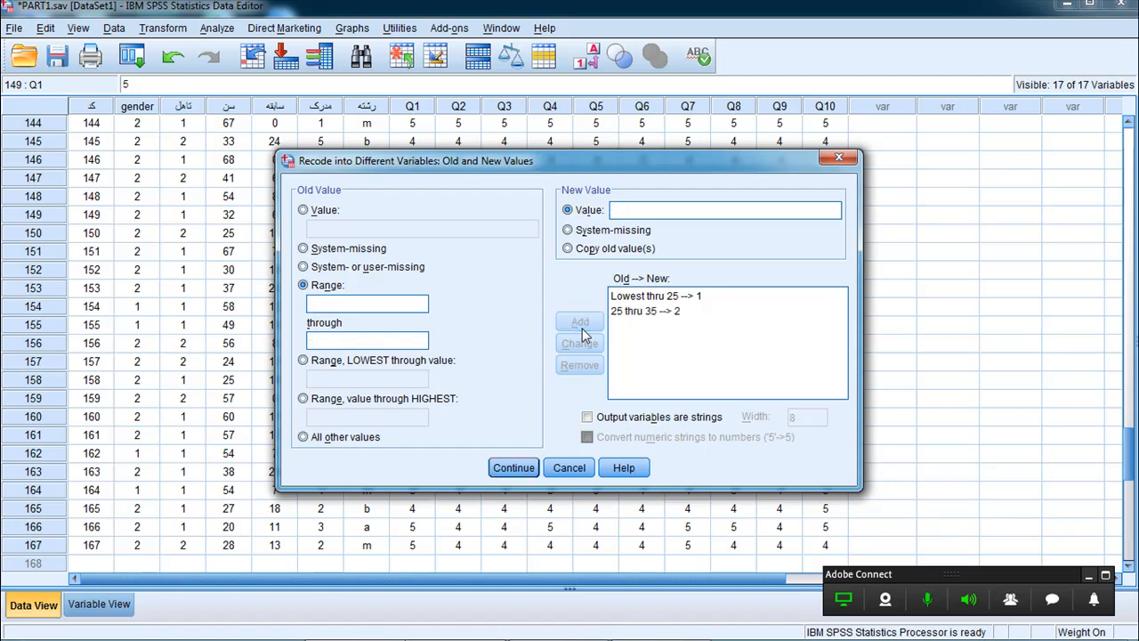
Step: Add a recode rule that turns the range 35 through 45 into new value 3
left_click(311, 305)
type("35")
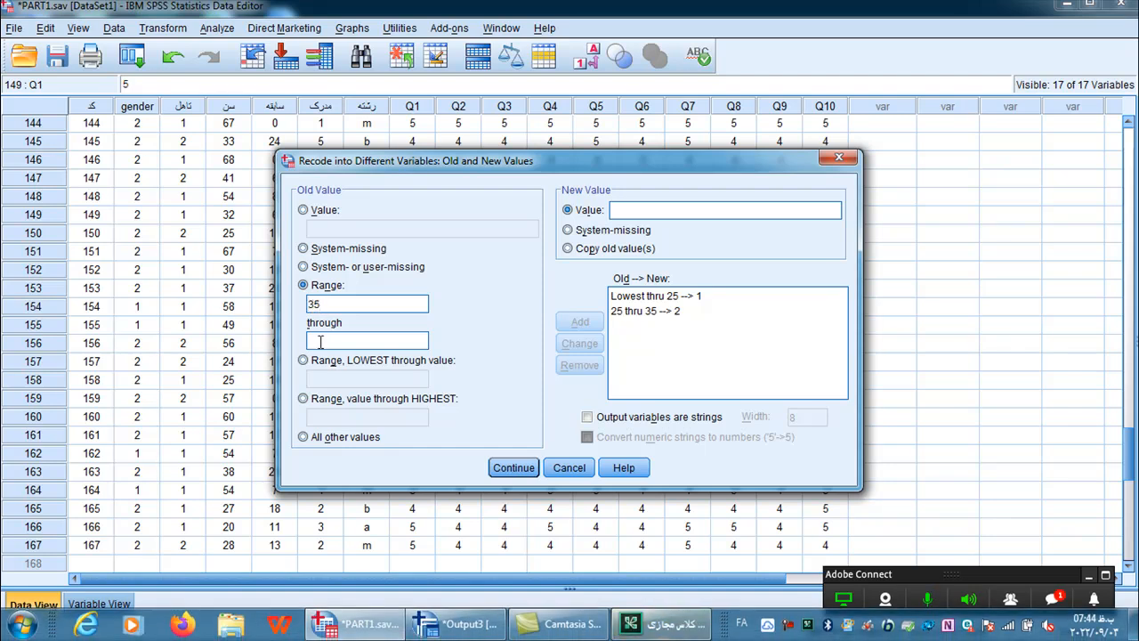
left_click(318, 341)
type("45")
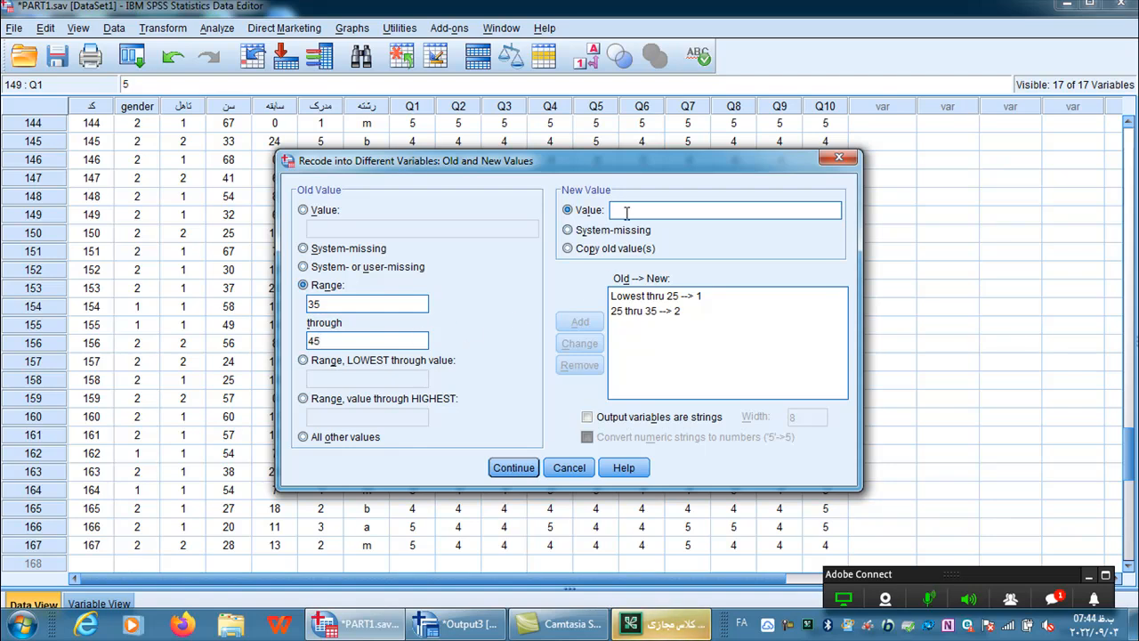
type("3")
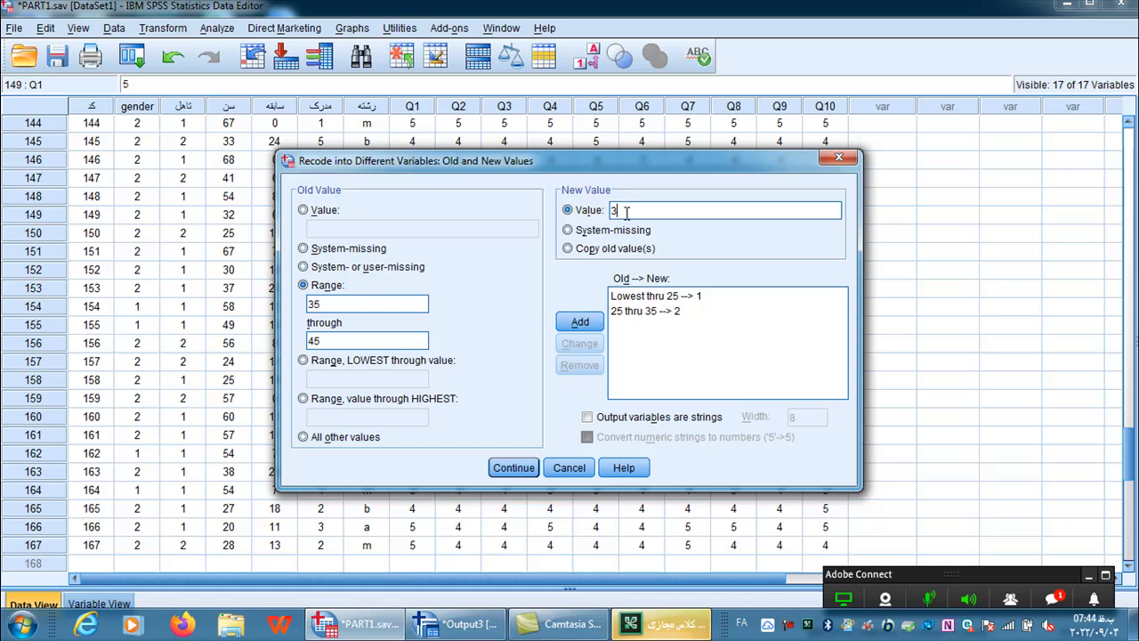
left_click(576, 324)
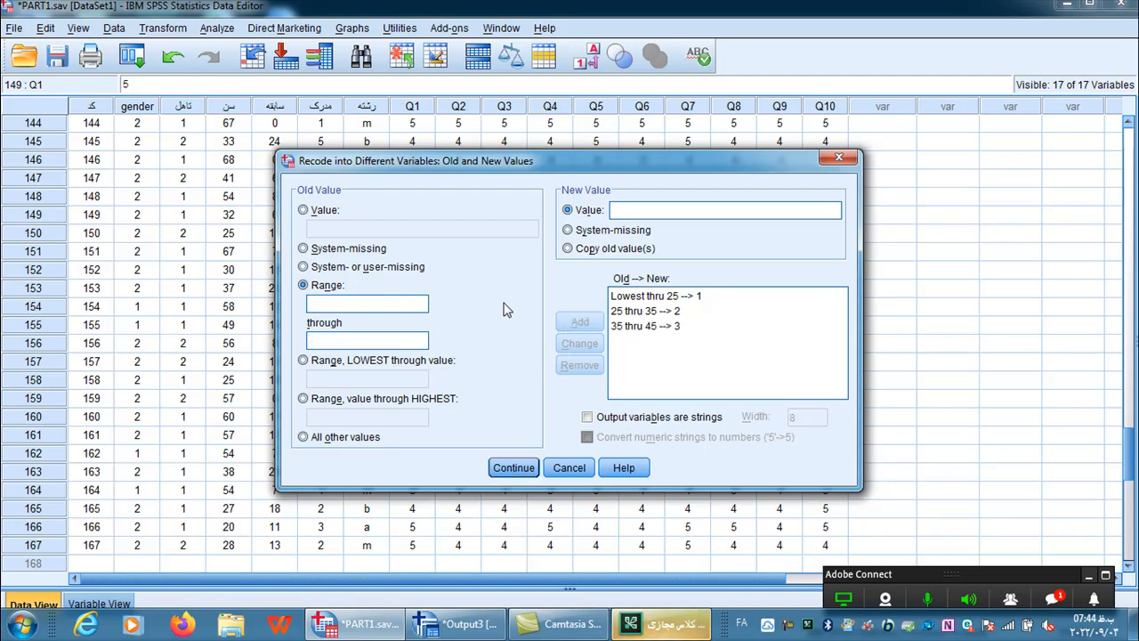
Step: Add a recode rule that turns the range 45 through 55 into new value 4
left_click(318, 304)
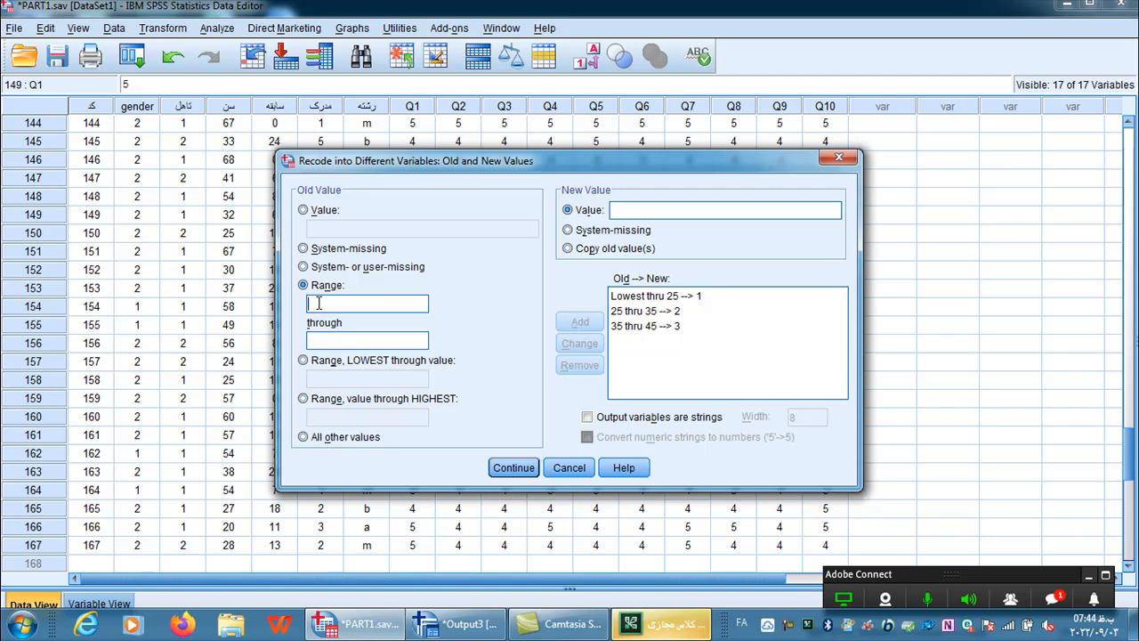
type("45")
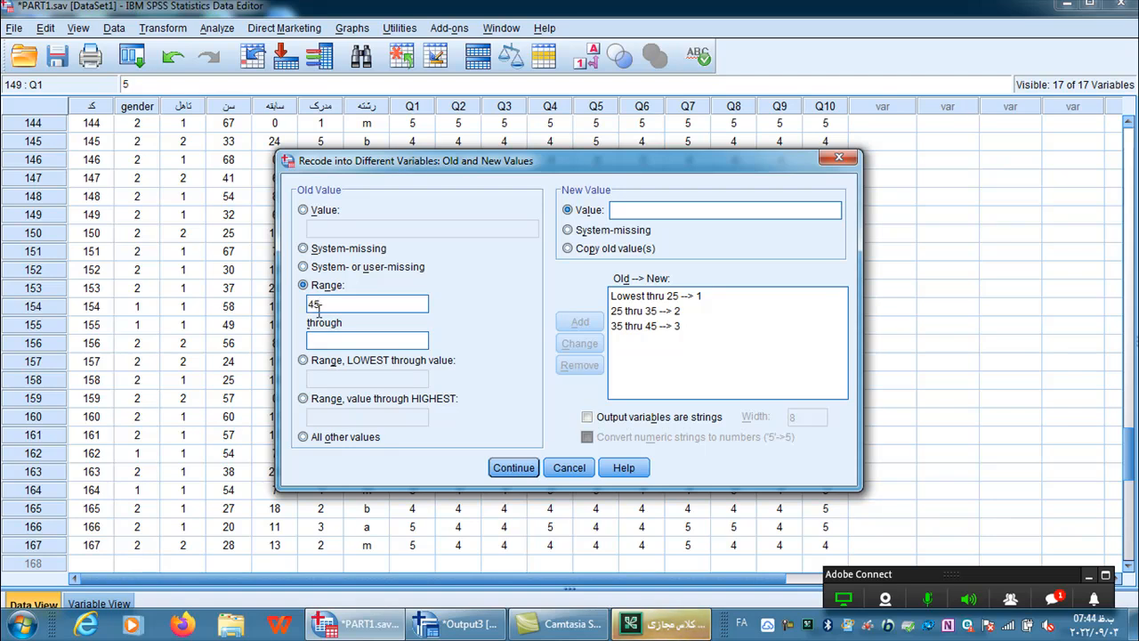
type("55")
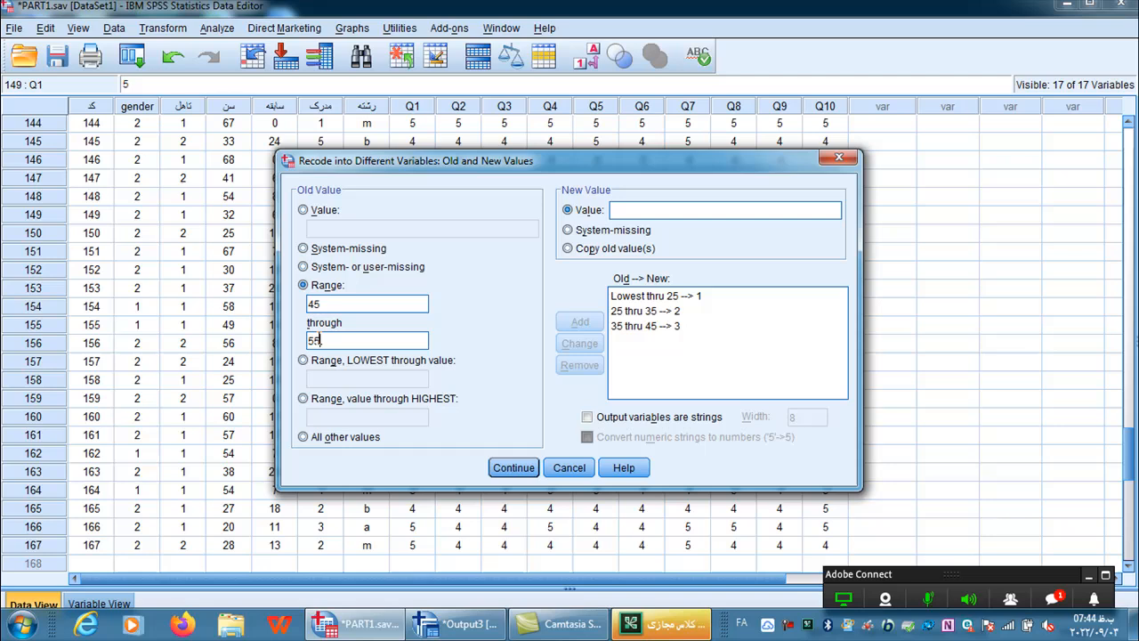
left_click(612, 210)
type("4")
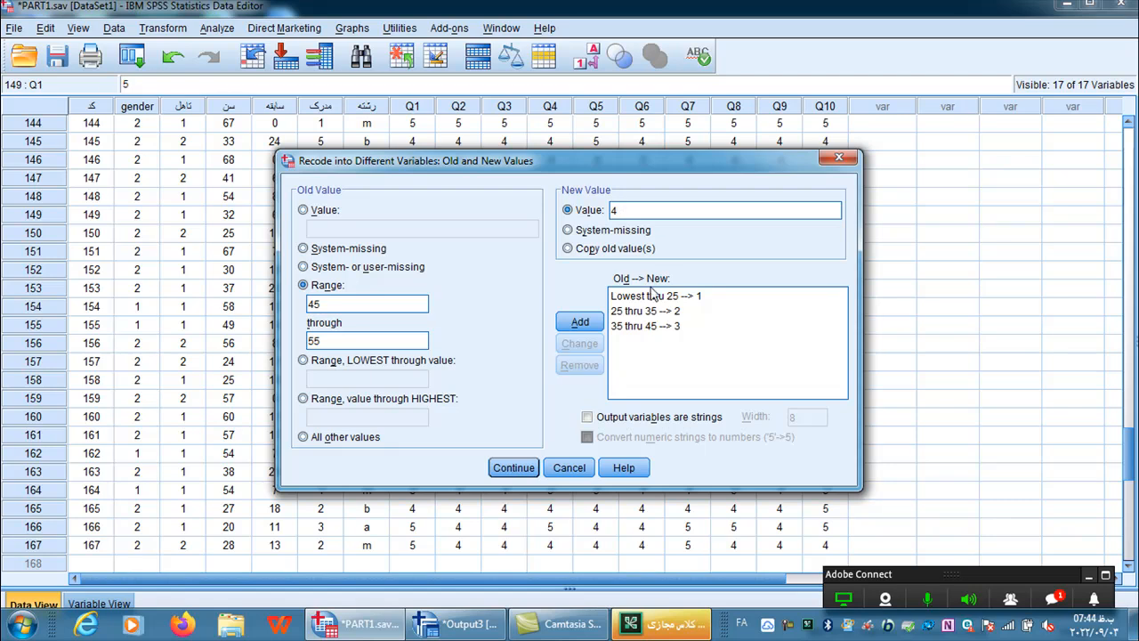
left_click(579, 322)
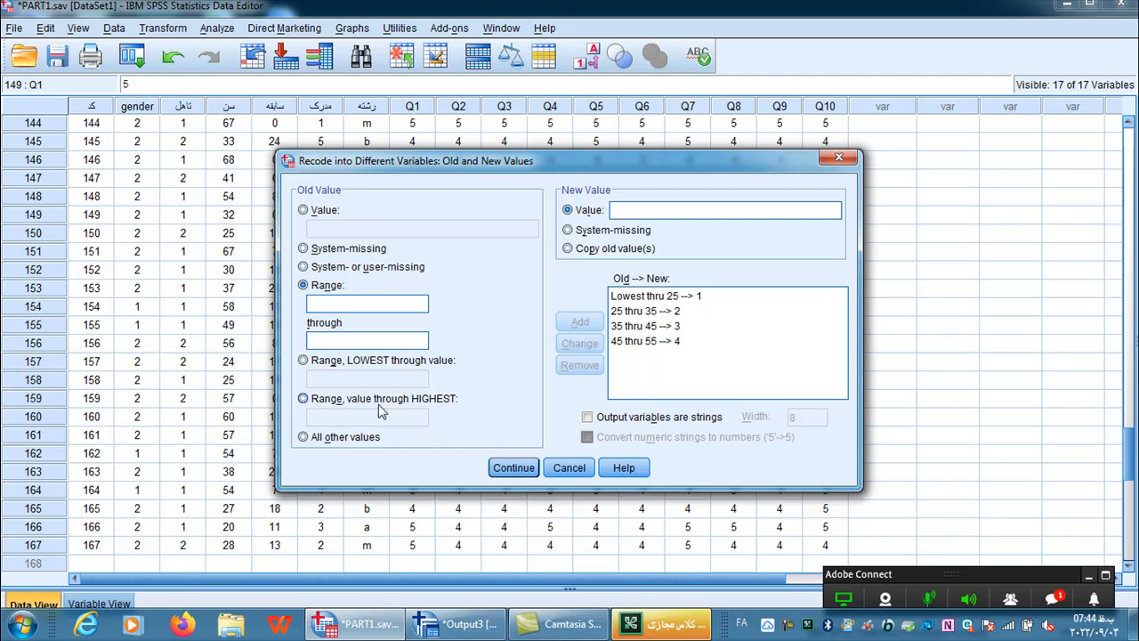
Step: Add a rule recoding 55 through highest as 5, and run the recode of سن into cat.age
left_click(303, 398)
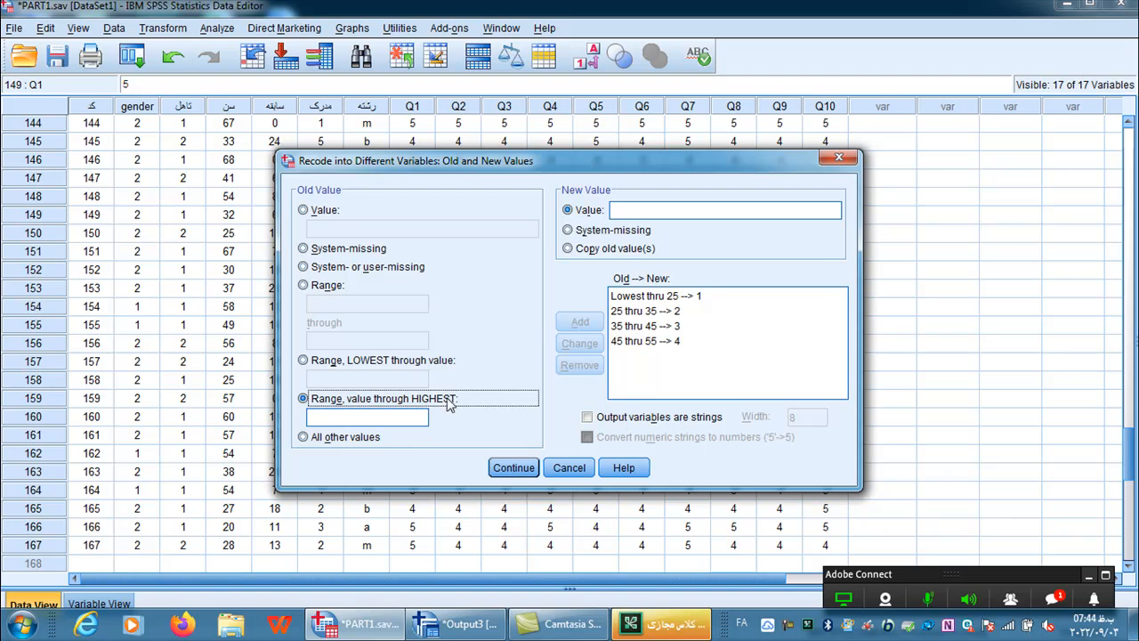
left_click(374, 416)
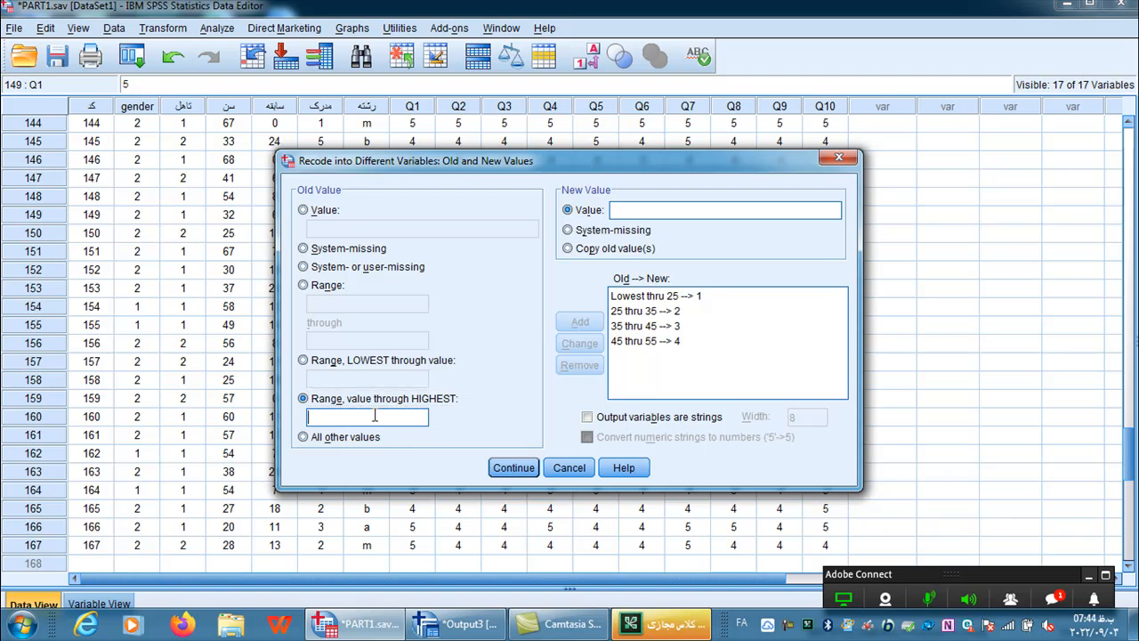
type("55")
left_click(637, 210)
type("5")
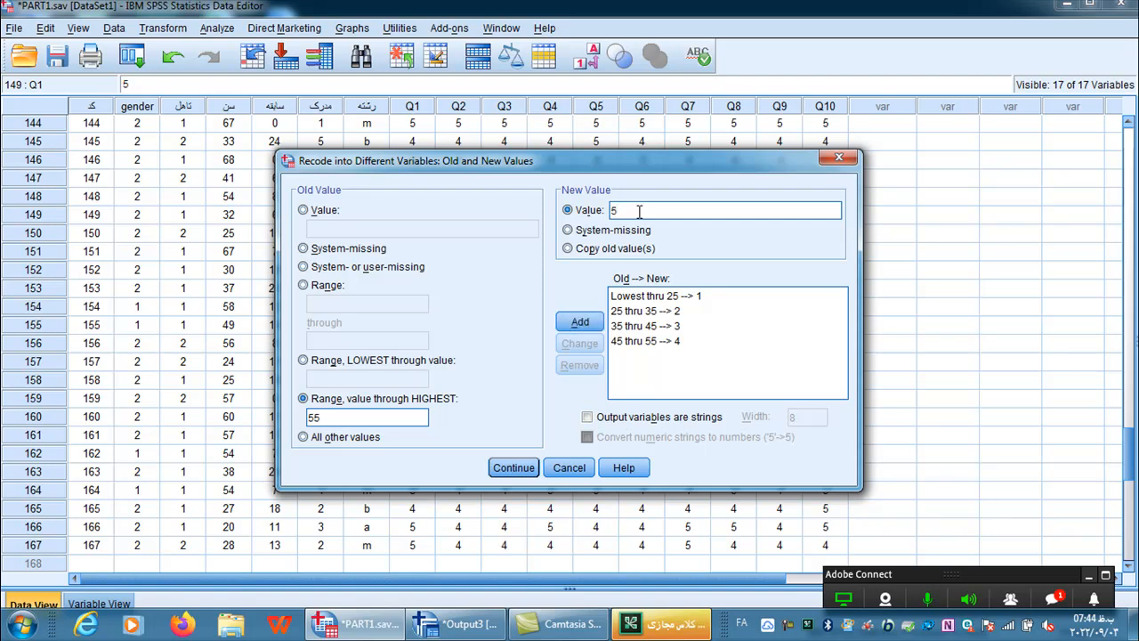
left_click(577, 321)
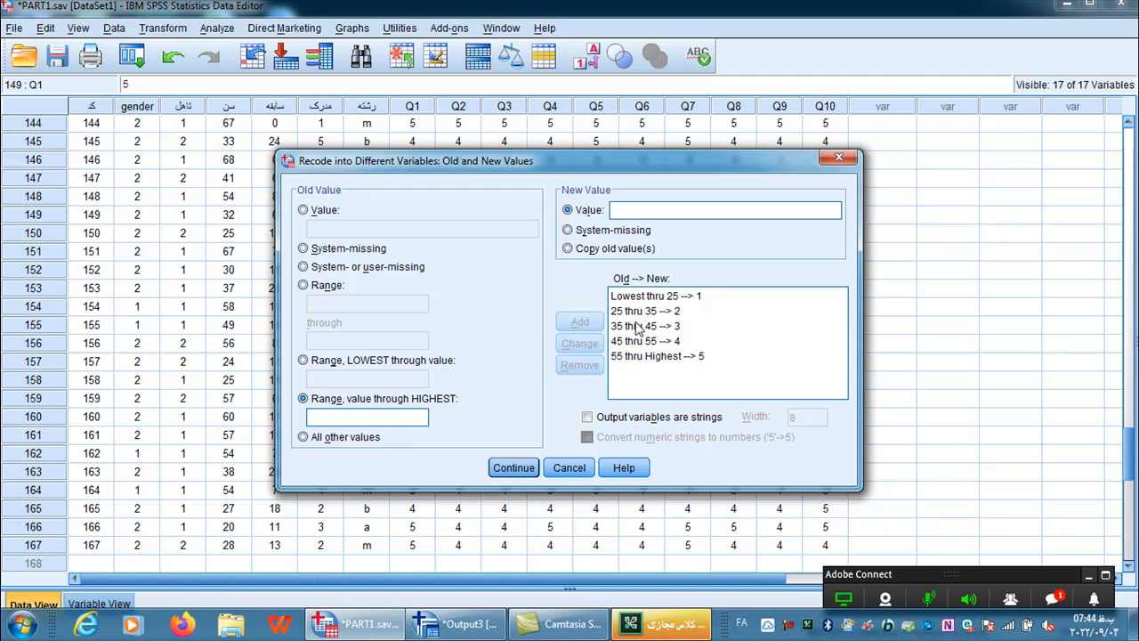
left_click(509, 470)
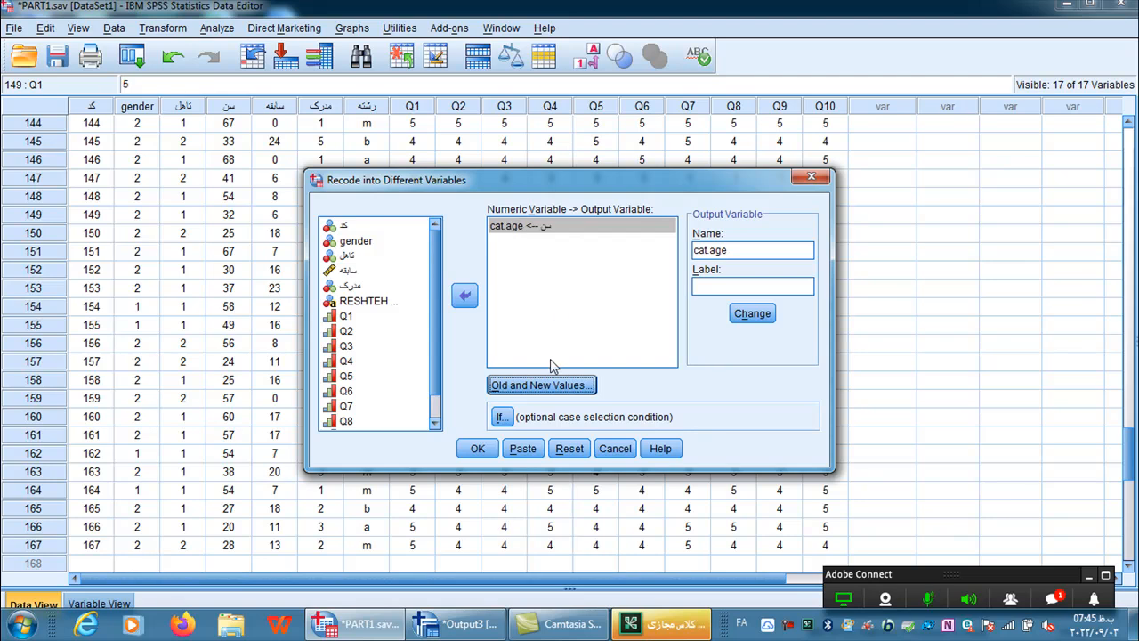
left_click(476, 448)
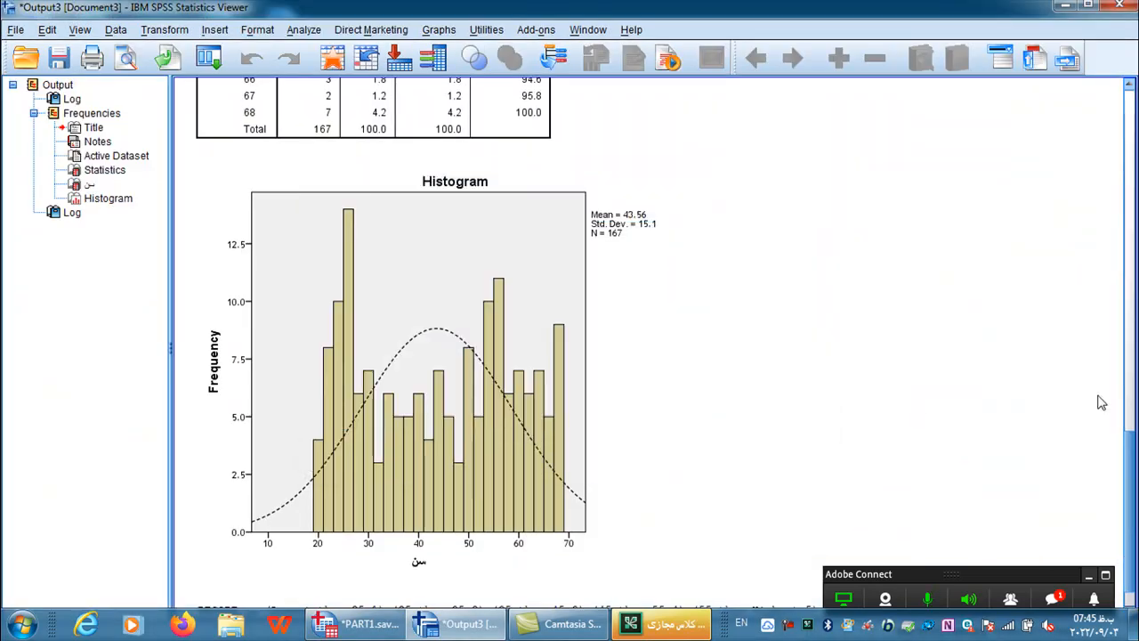
Step: Check the RECODE syntax logged below the histogram at the end of the output
left_click(1130, 400)
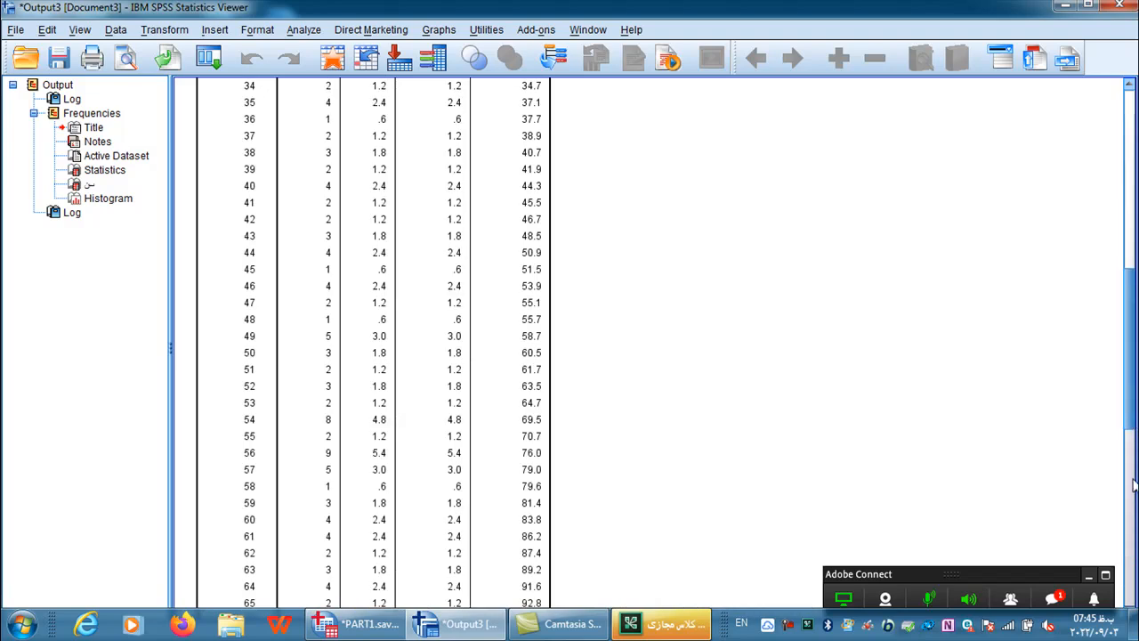
left_click_drag(1133, 428, 1132, 621)
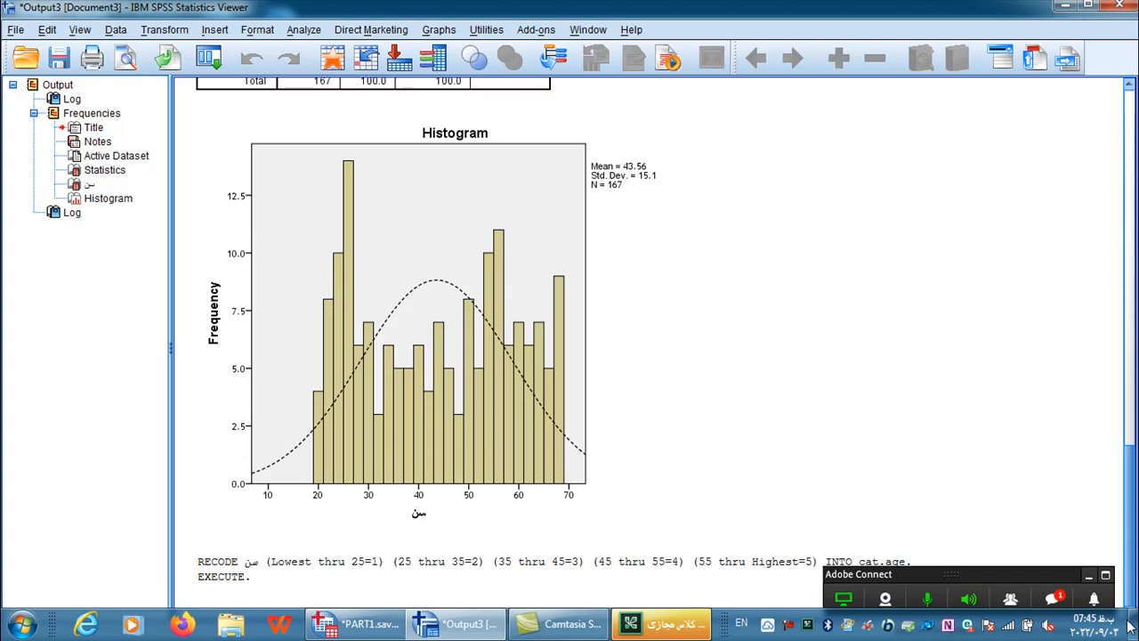
left_click(948, 585)
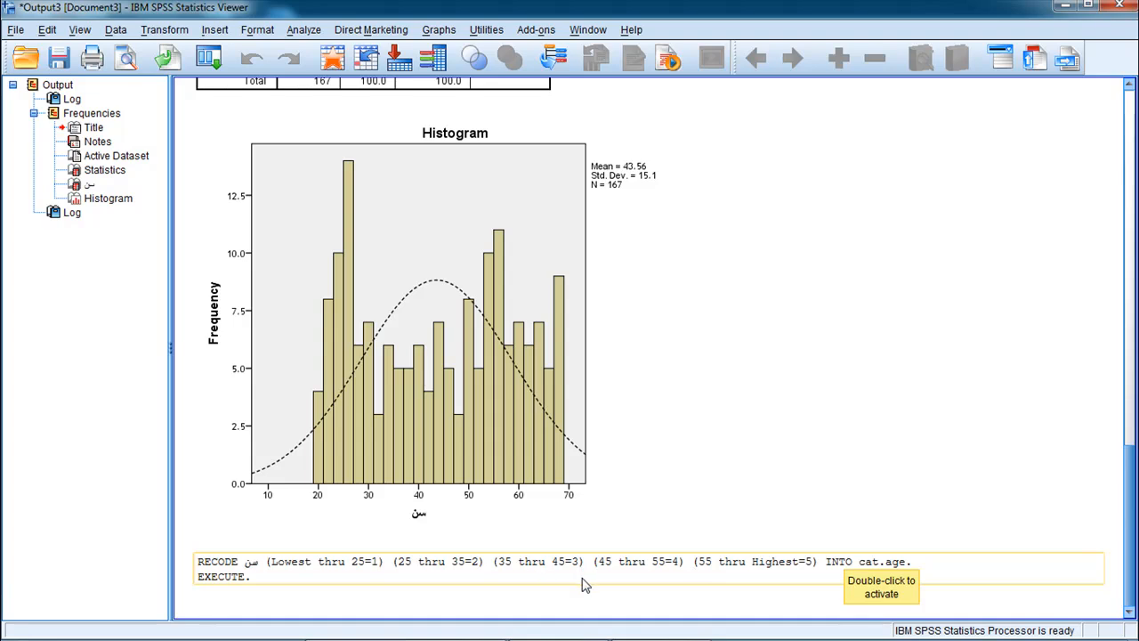
mouse_move(617, 639)
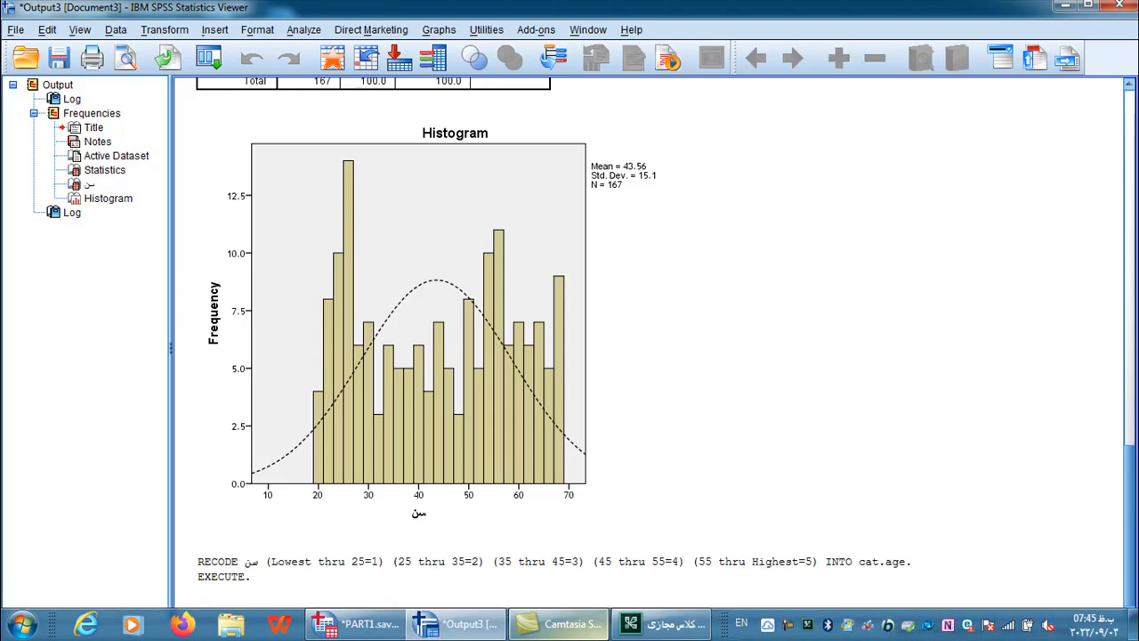
Step: Switch back to the PART1.sav data set and narrow the cat.age column to a width of 6
left_click(356, 624)
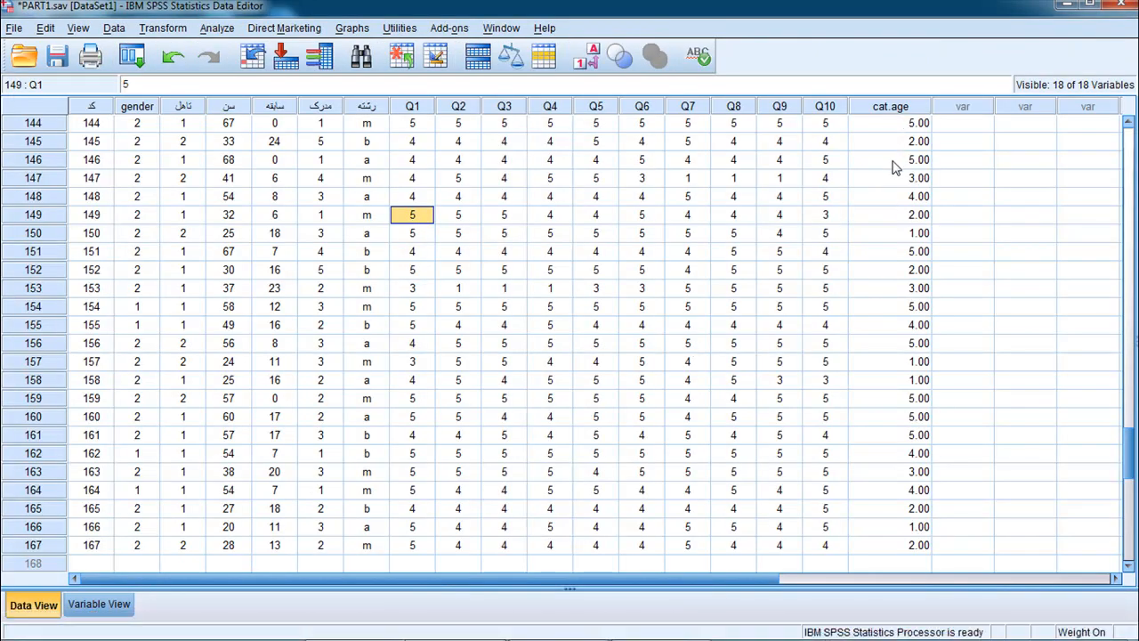
left_click(885, 108)
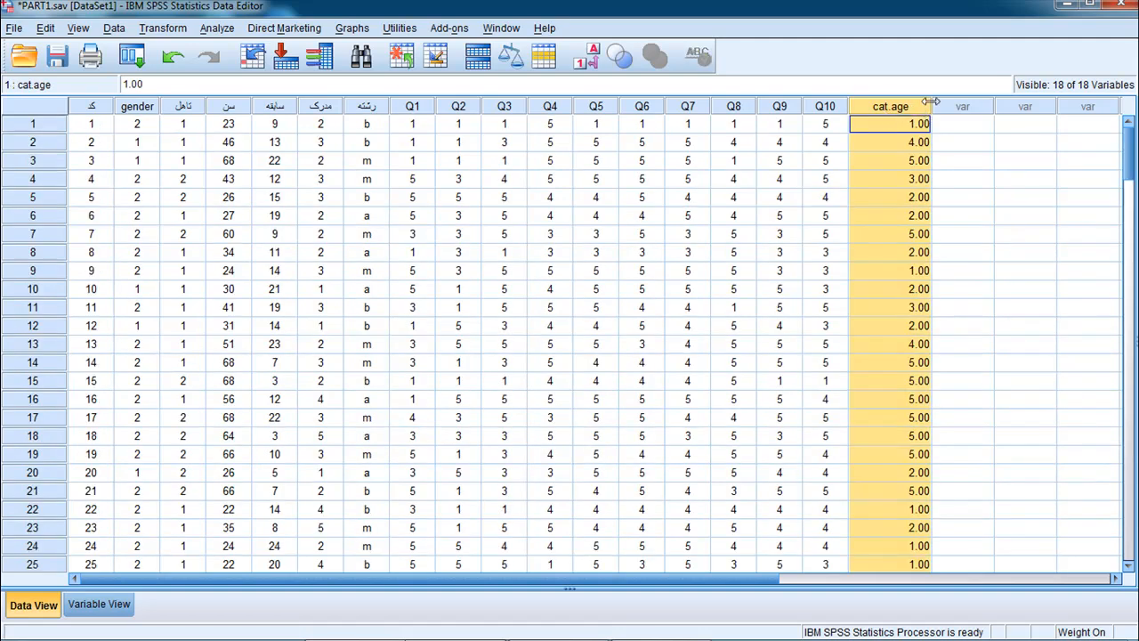
left_click_drag(931, 101, 901, 107)
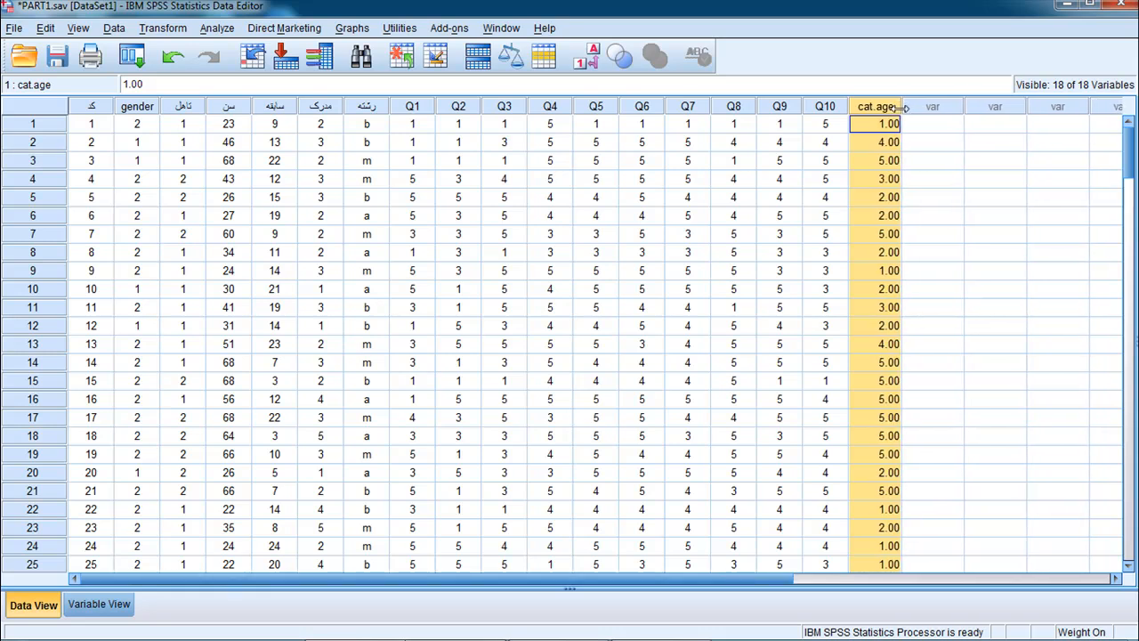
Step: Set the decimals of the cat.age variable to 0 and return to the data values
left_click(98, 604)
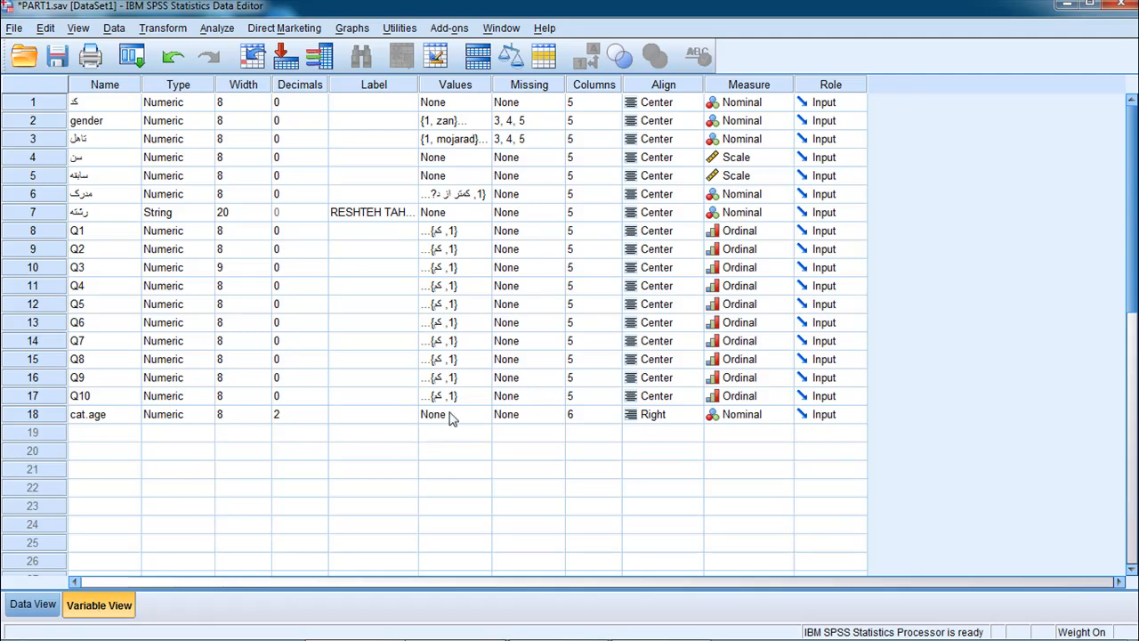
left_click(321, 421)
left_click(321, 419)
left_click(321, 419)
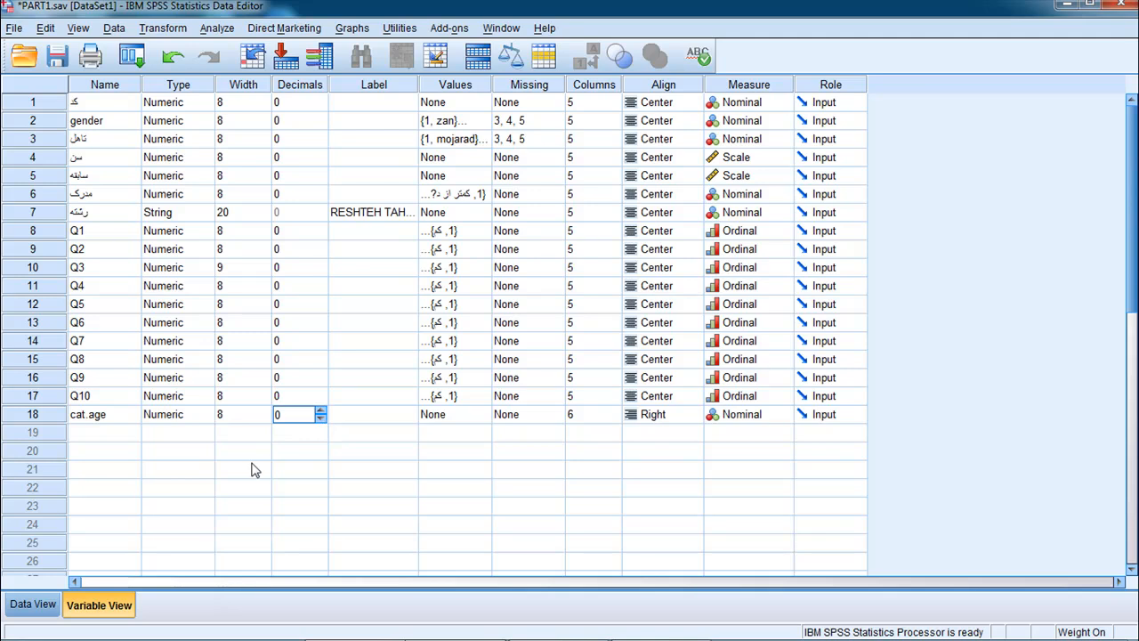
left_click(33, 604)
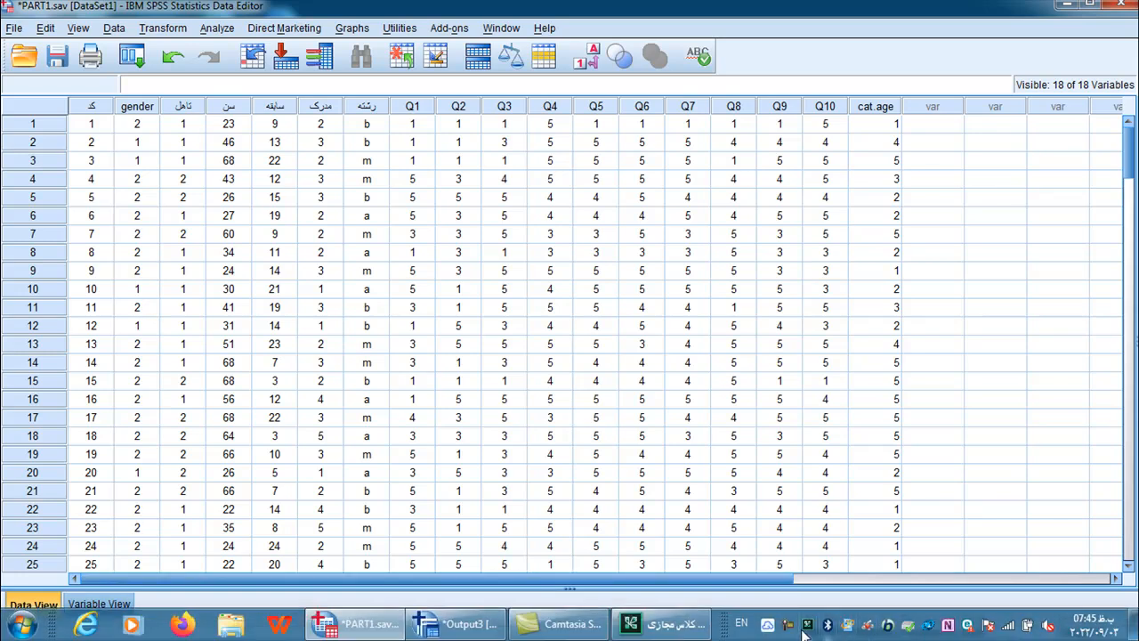
Step: Open the Adobe Connect meeting chat to read the participants' messages
right_click(809, 625)
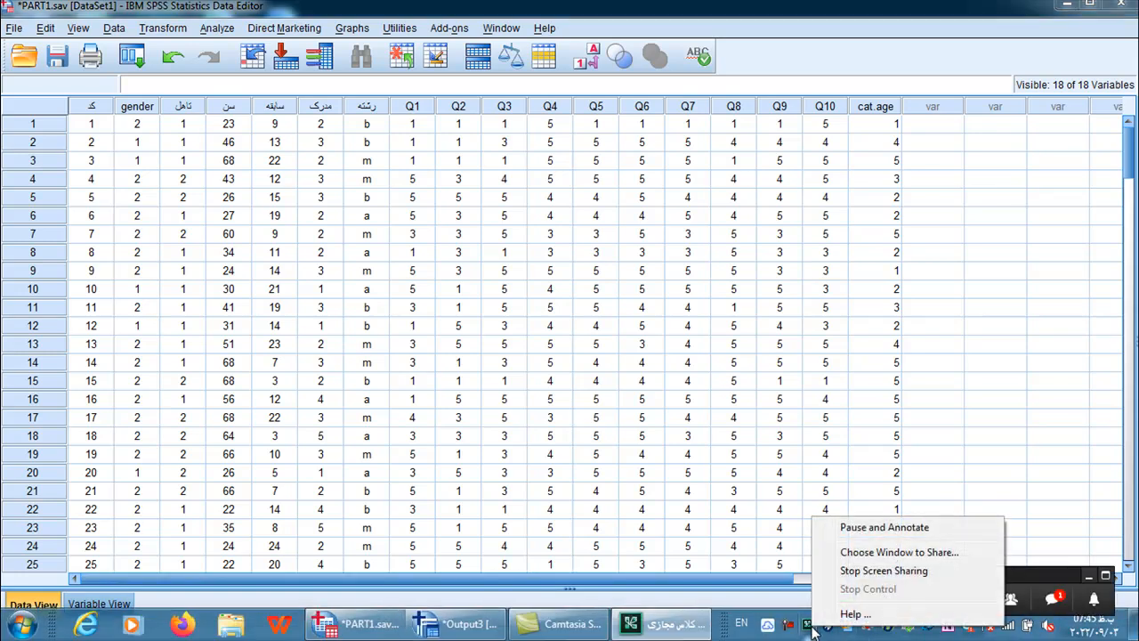
left_click(1052, 600)
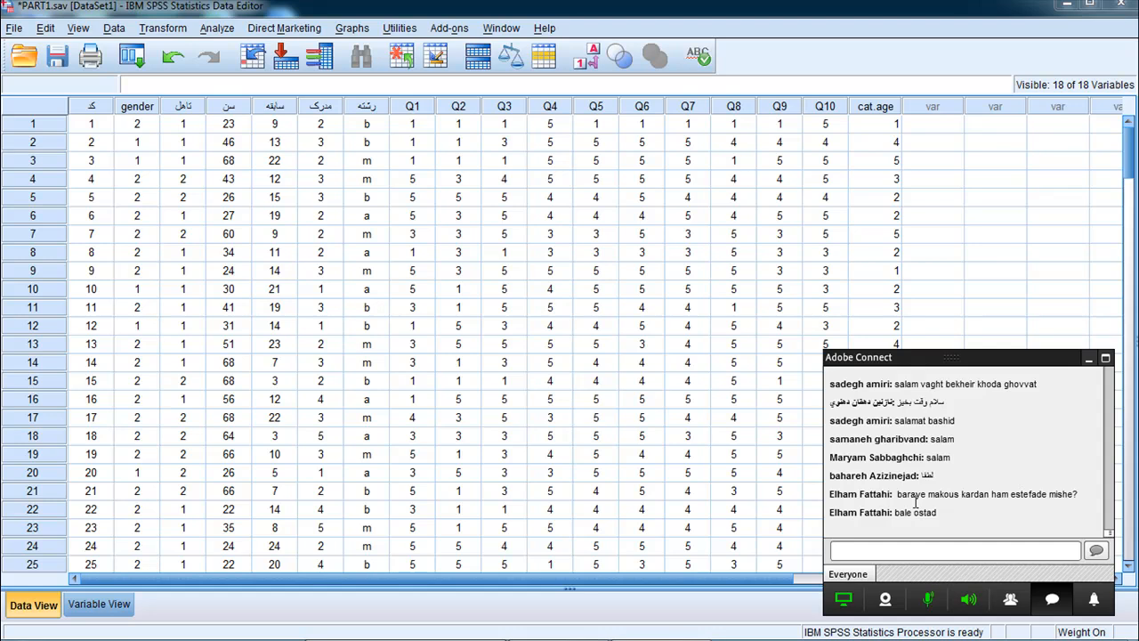
Step: Inspect the old and new value rules of the سن recode, including the single old value option, and cancel the dialogs
left_click(149, 32)
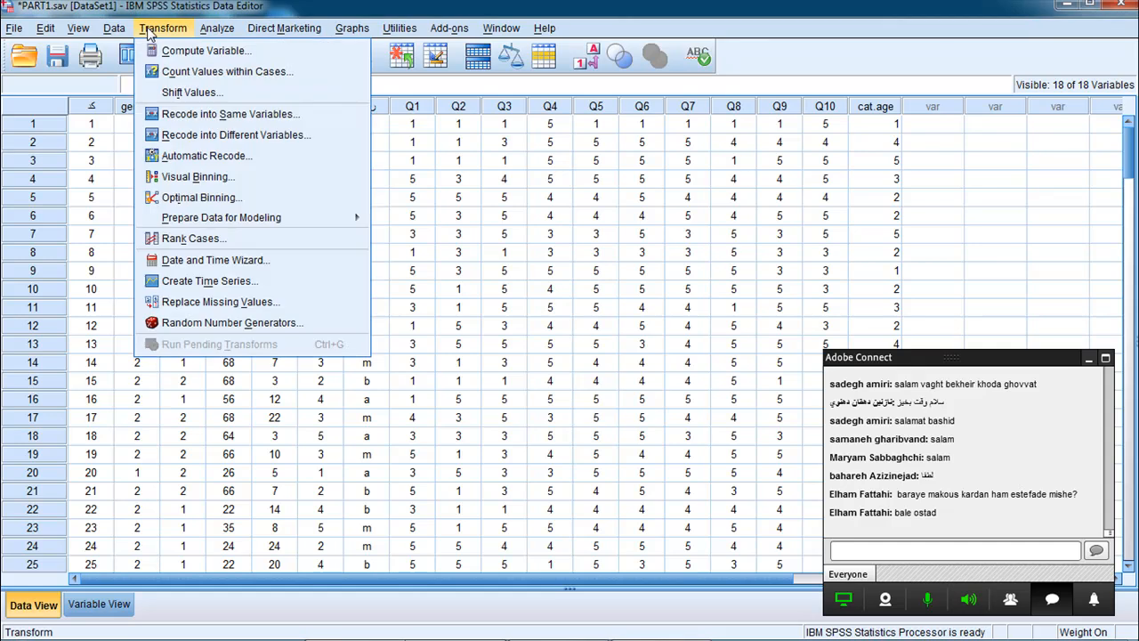
left_click(186, 136)
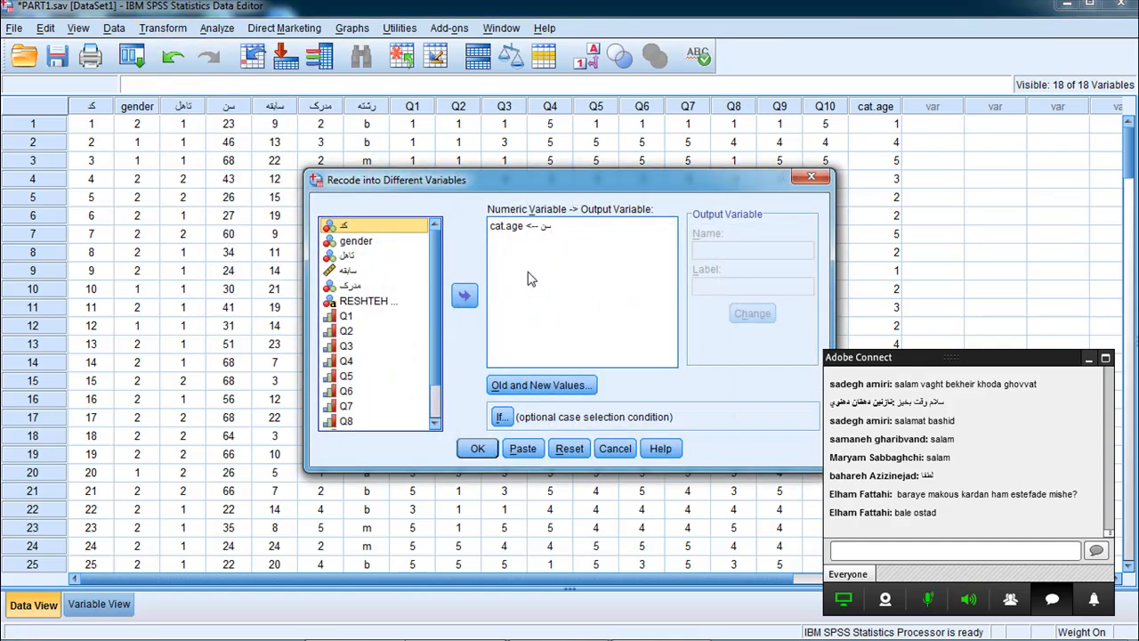
left_click(530, 386)
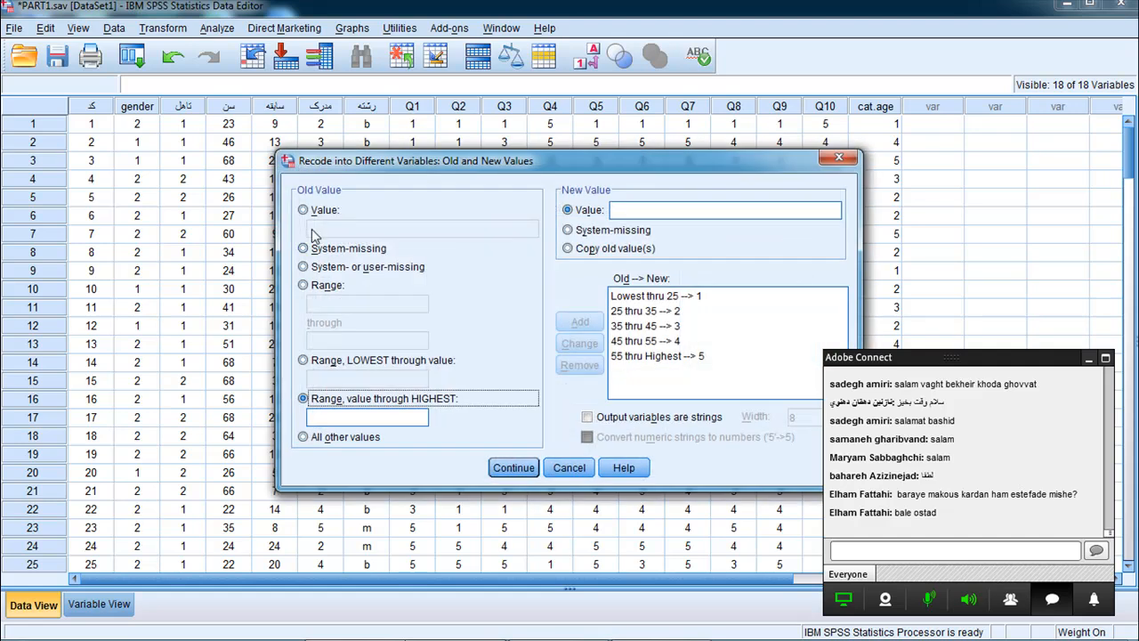
left_click(305, 211)
left_click(316, 228)
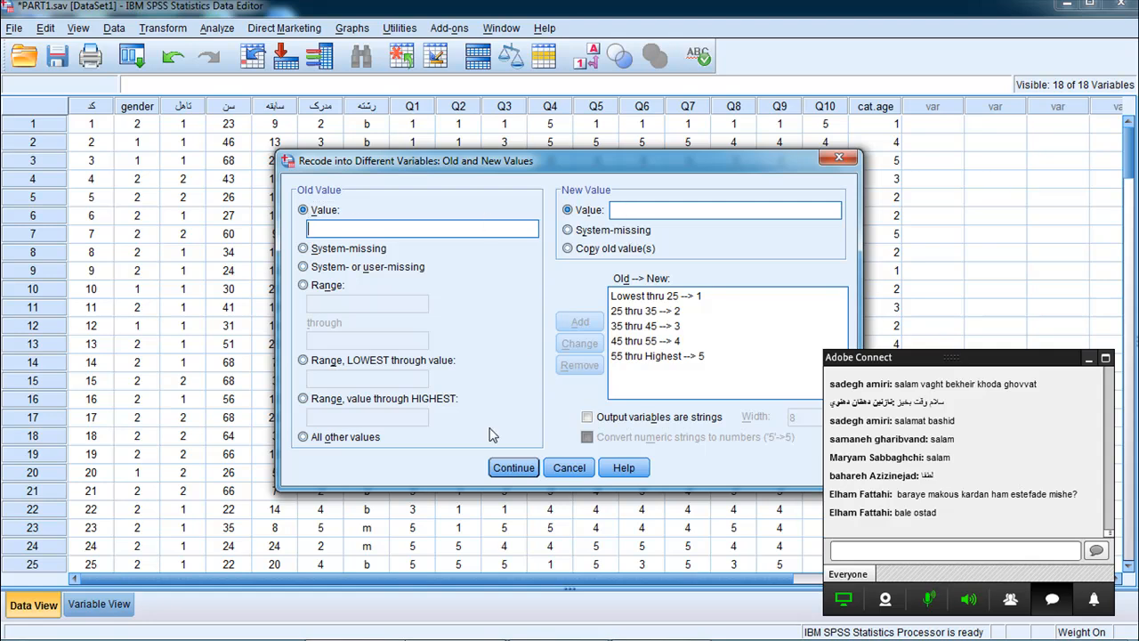
left_click(567, 467)
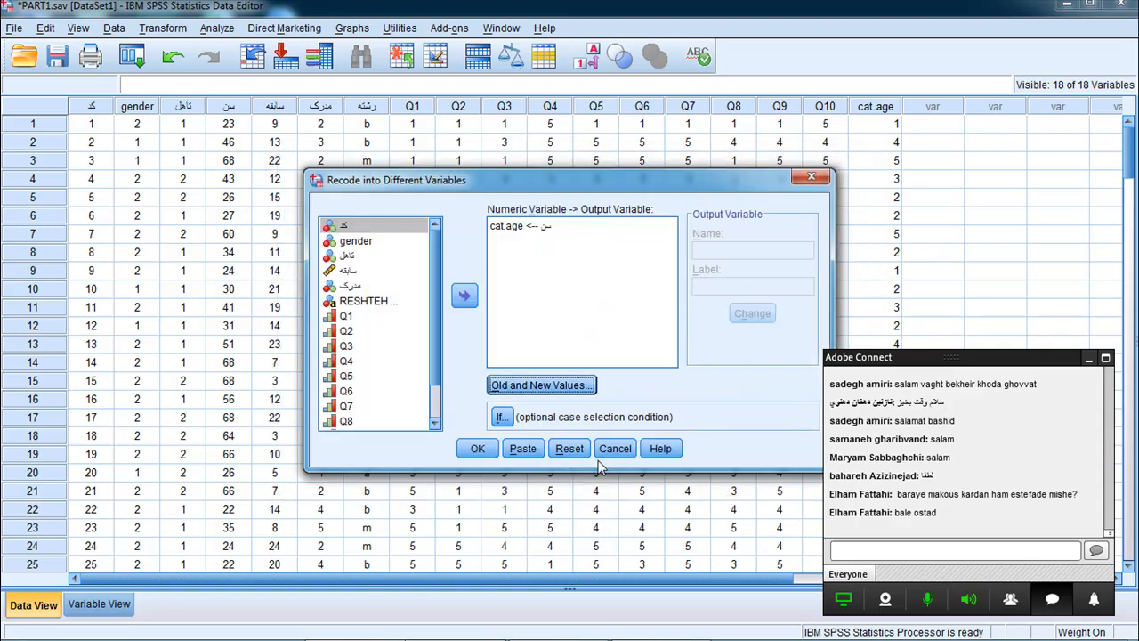
left_click(611, 453)
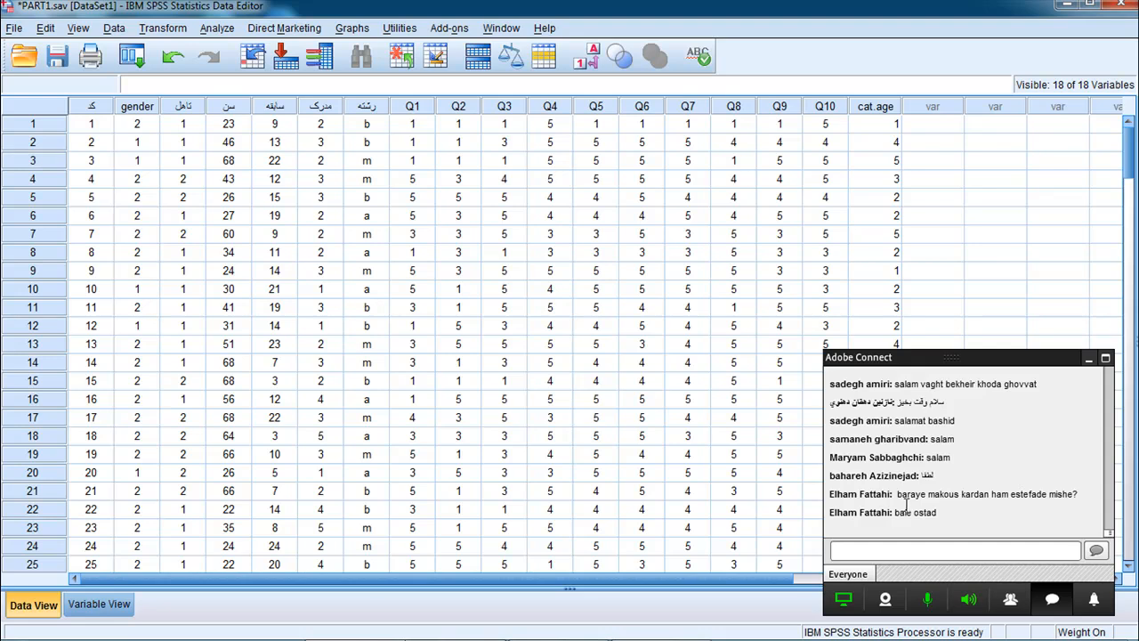
Step: Minimize the meeting chat and take سن out of the variables chosen for the Frequencies analysis
left_click(1088, 358)
mouse_move(560, 625)
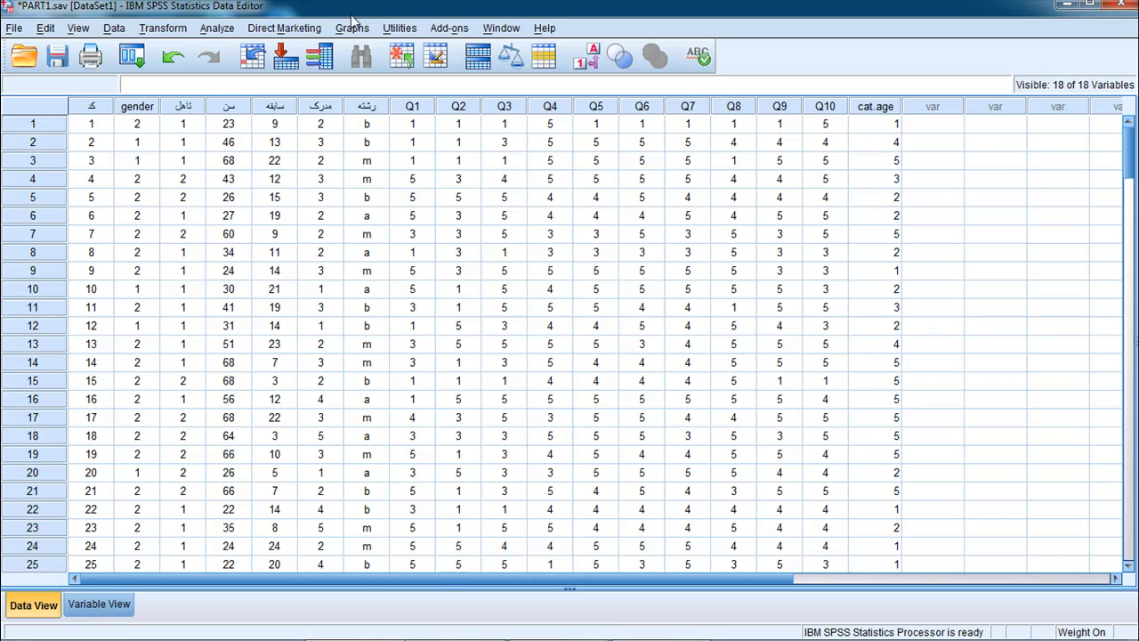
left_click(214, 28)
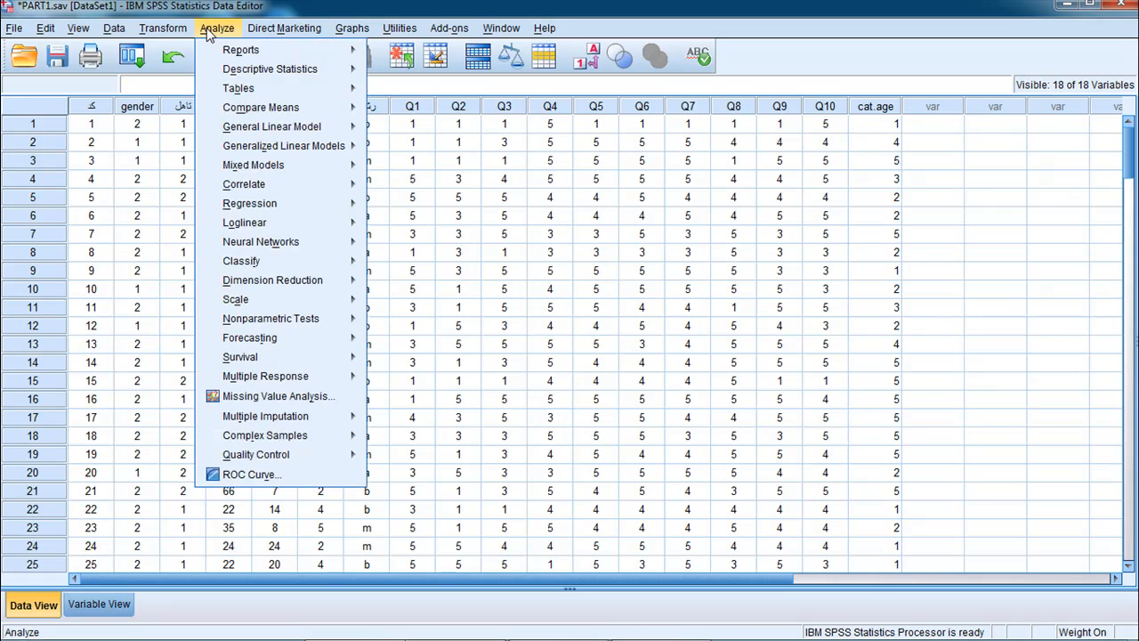
mouse_move(237, 69)
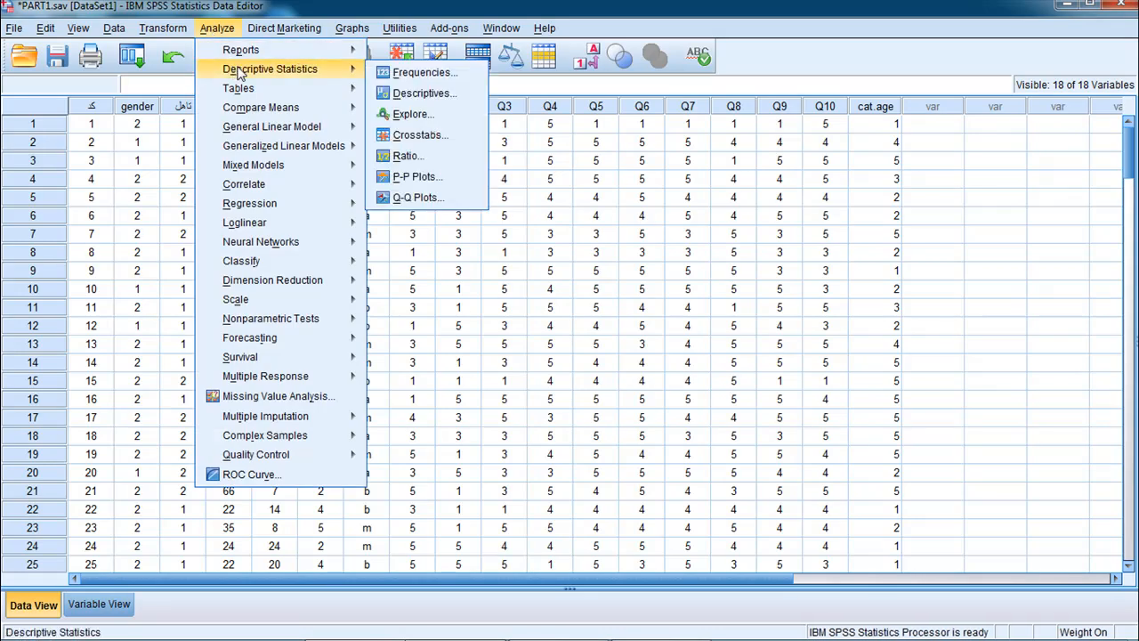
left_click(412, 73)
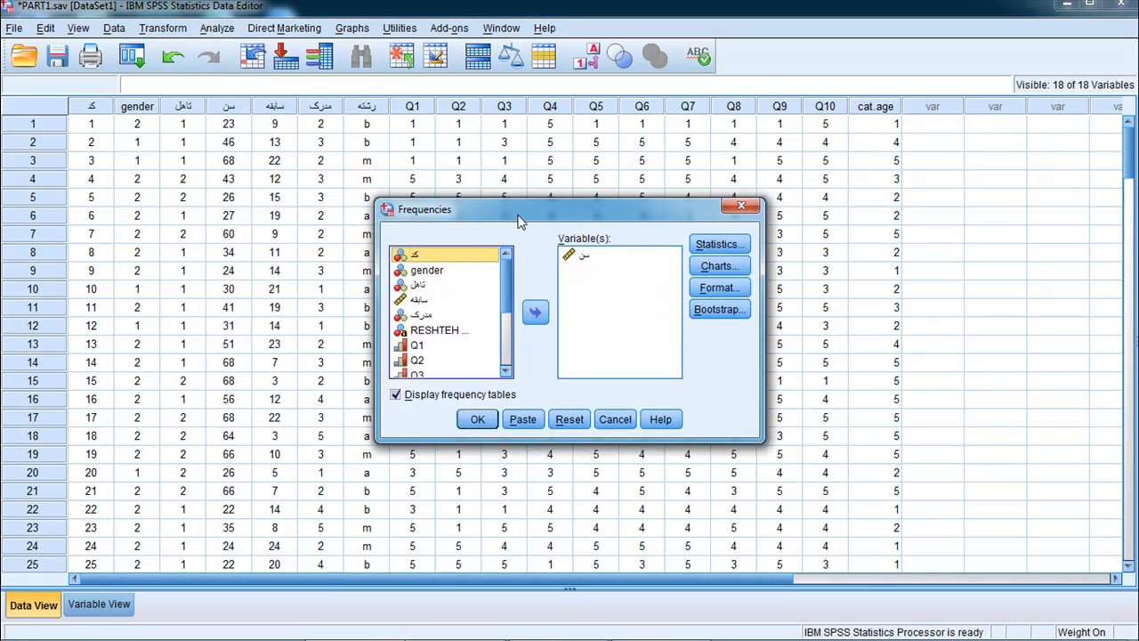
left_click(579, 255)
left_click(537, 311)
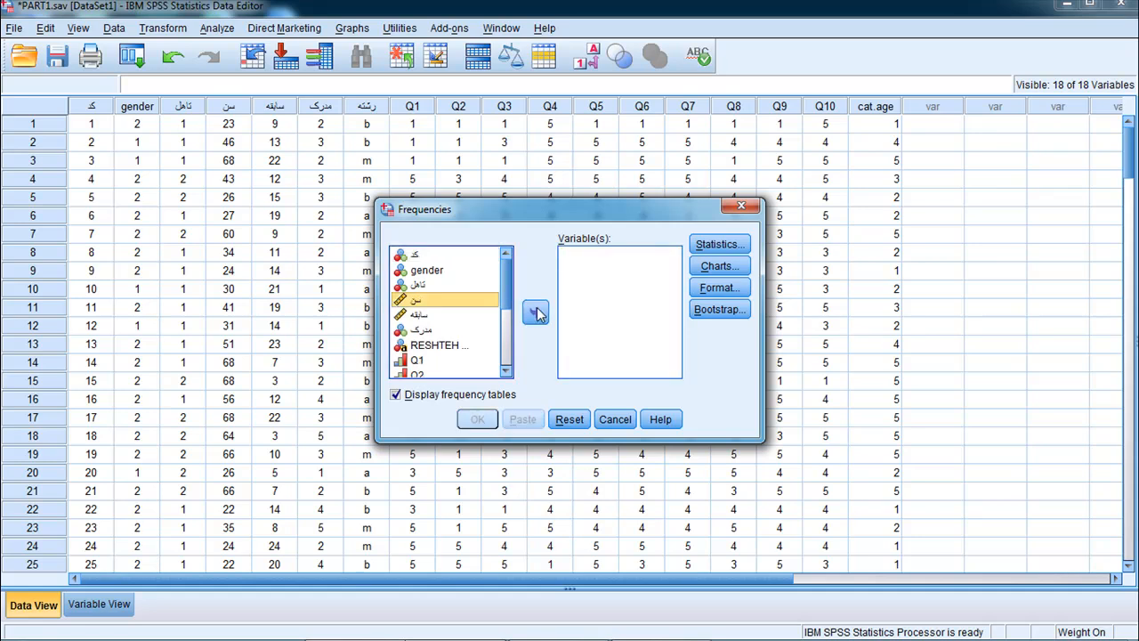
Step: Run the Frequencies analysis on cat.age and review its frequency table and histogram in the output
left_click(503, 371)
scroll(502, 374, "down", 3)
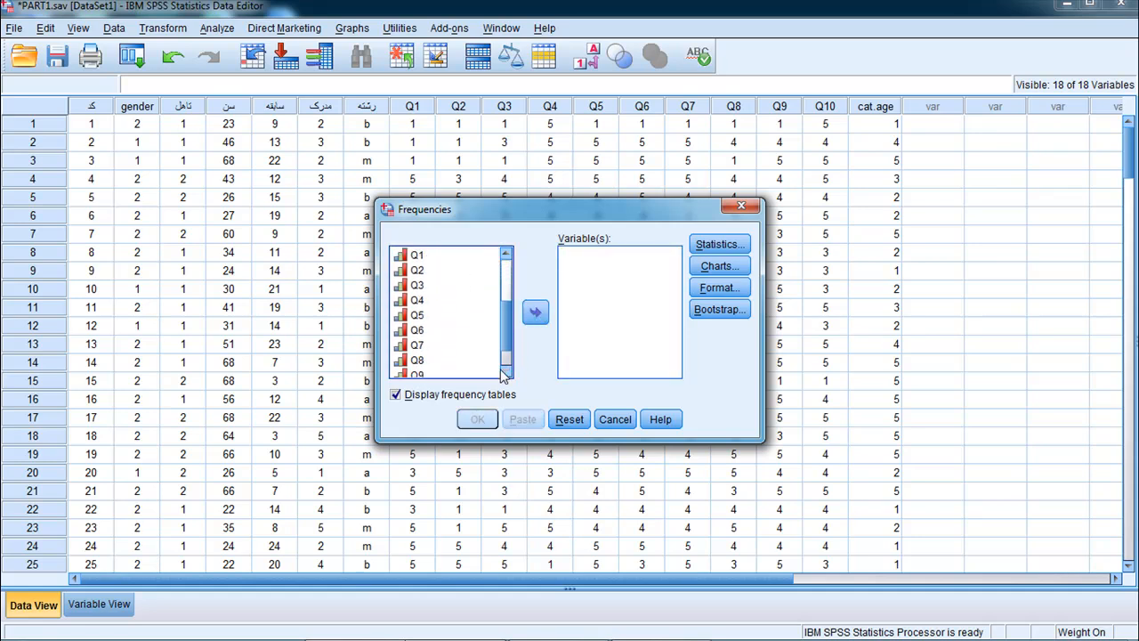
left_click(427, 372)
left_click(534, 311)
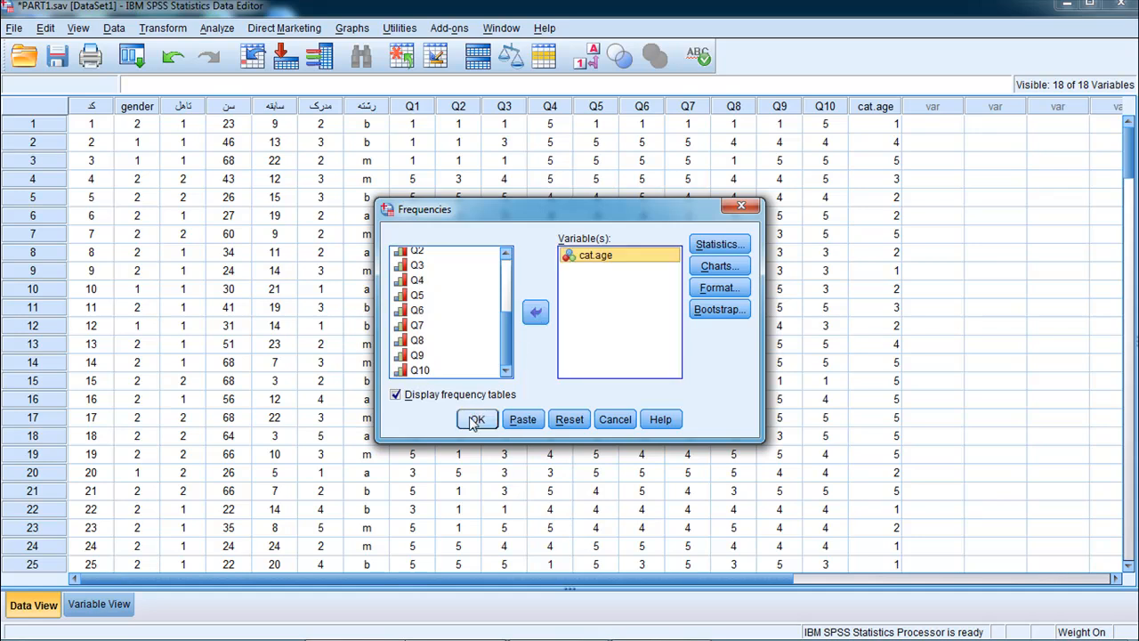
left_click(475, 420)
left_click(346, 443)
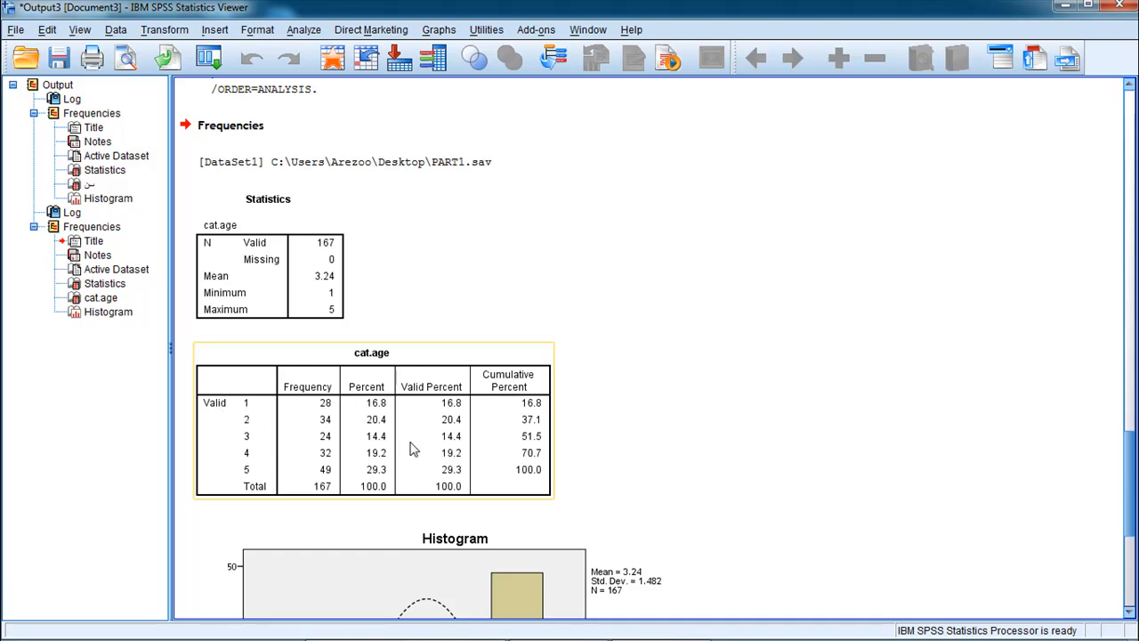
left_click_drag(1129, 614, 1130, 614)
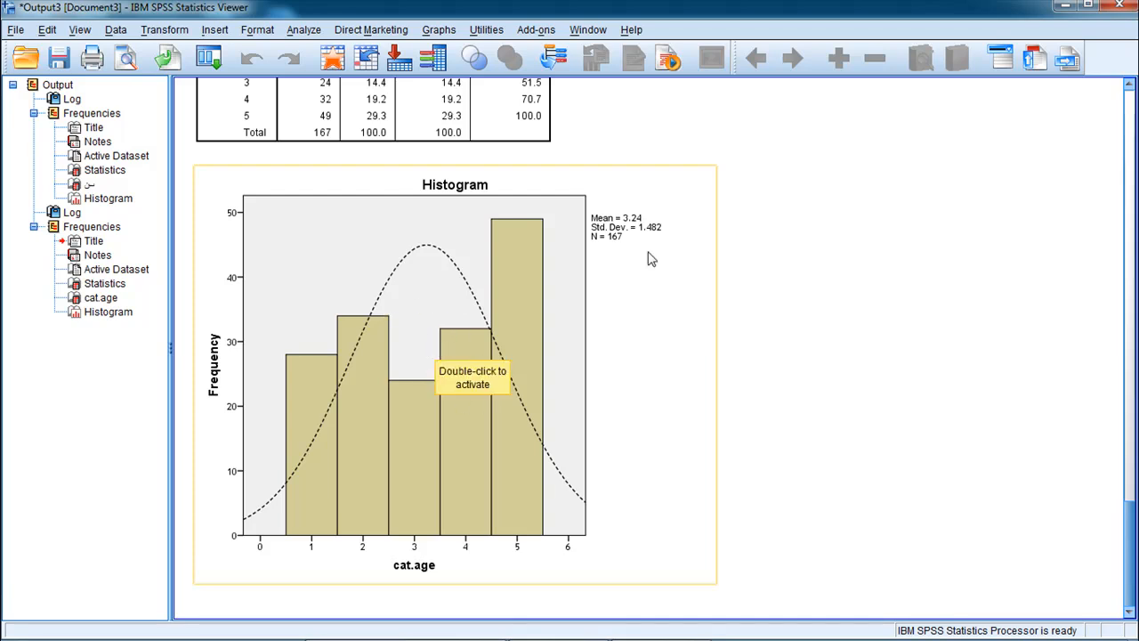
left_click(1128, 86)
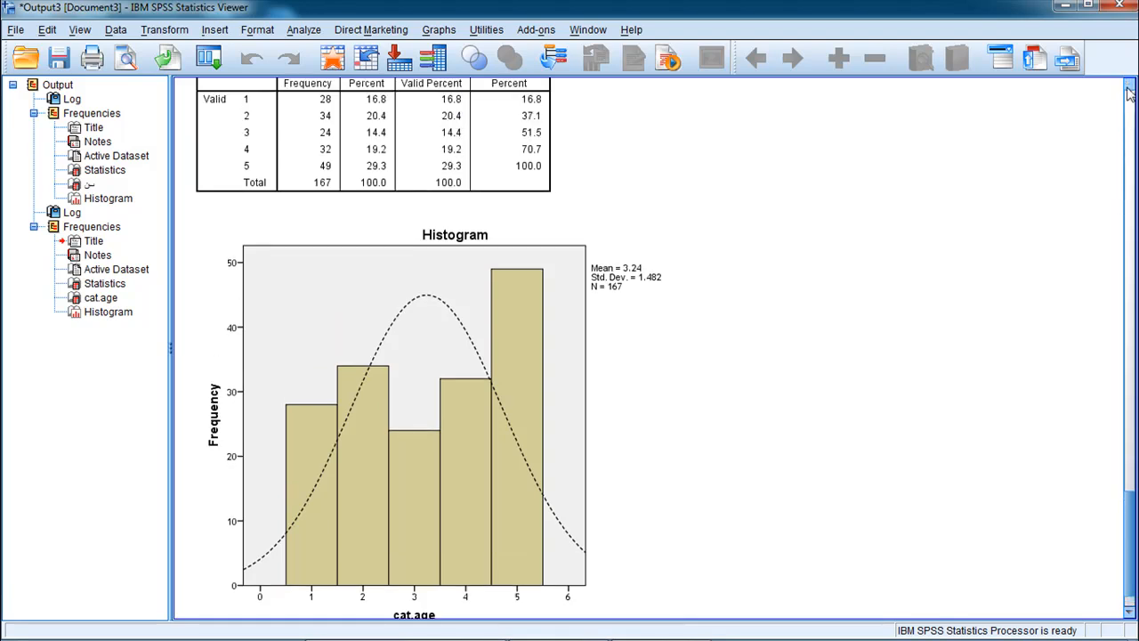
left_click(1128, 86)
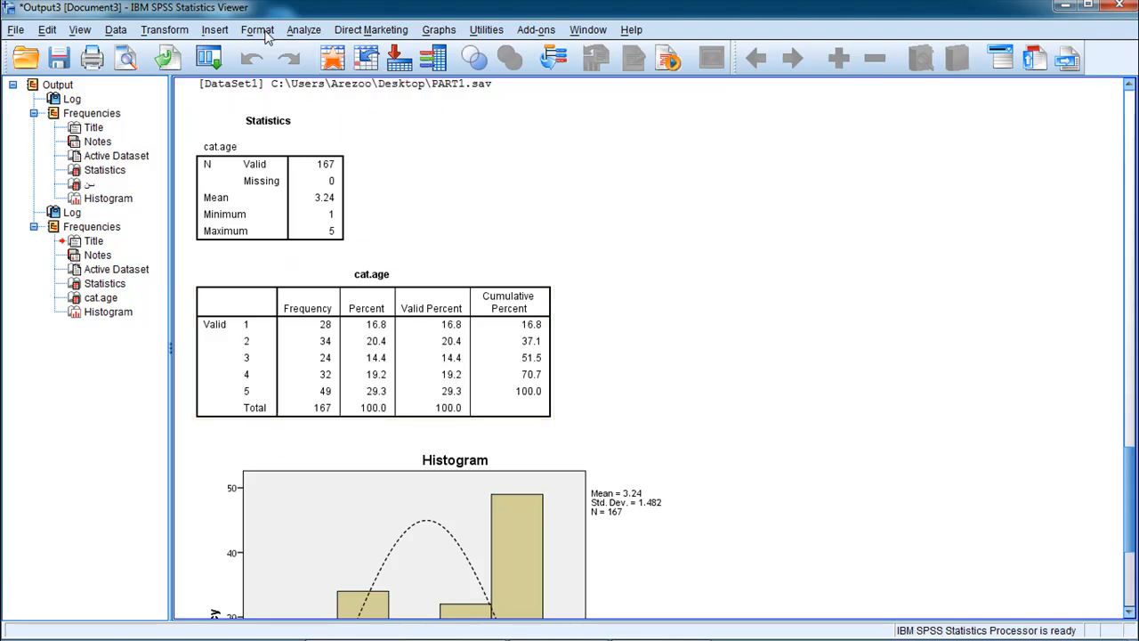
Step: Inspect the old and new value rules that recode سن into cat.age, including the lowest-through-25 rule, and cancel the recode
left_click(170, 36)
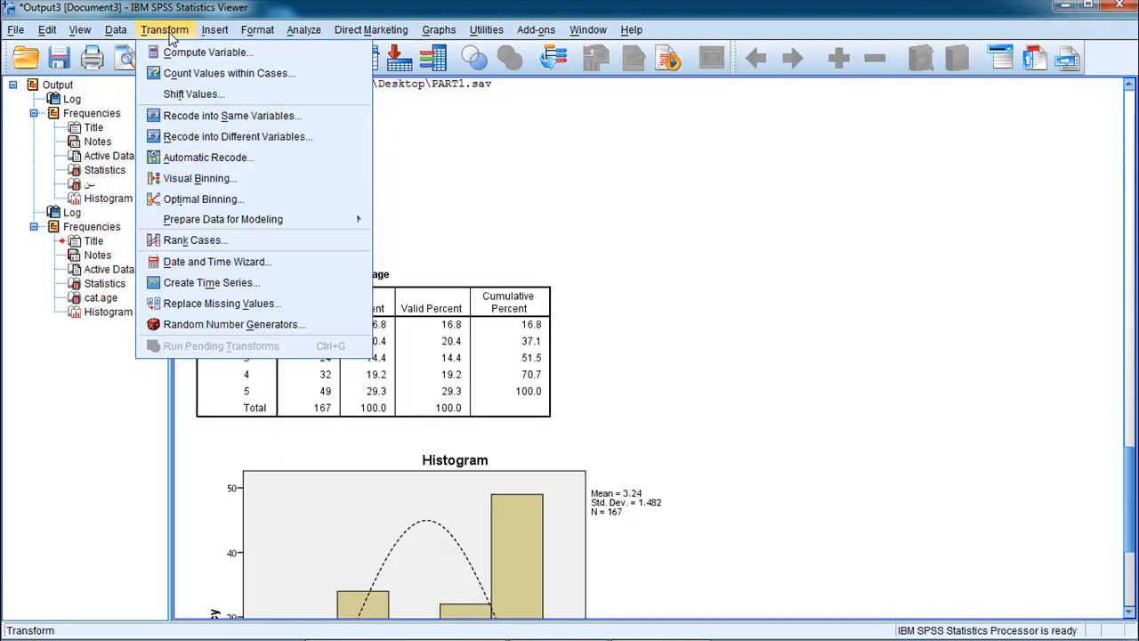
left_click(192, 135)
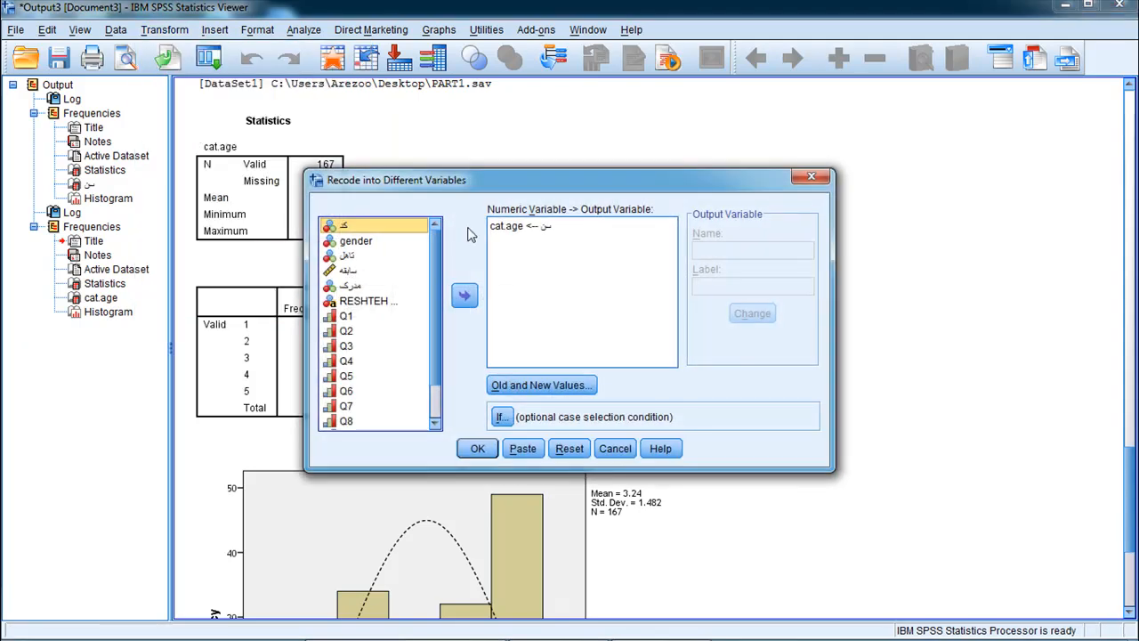
left_click(530, 229)
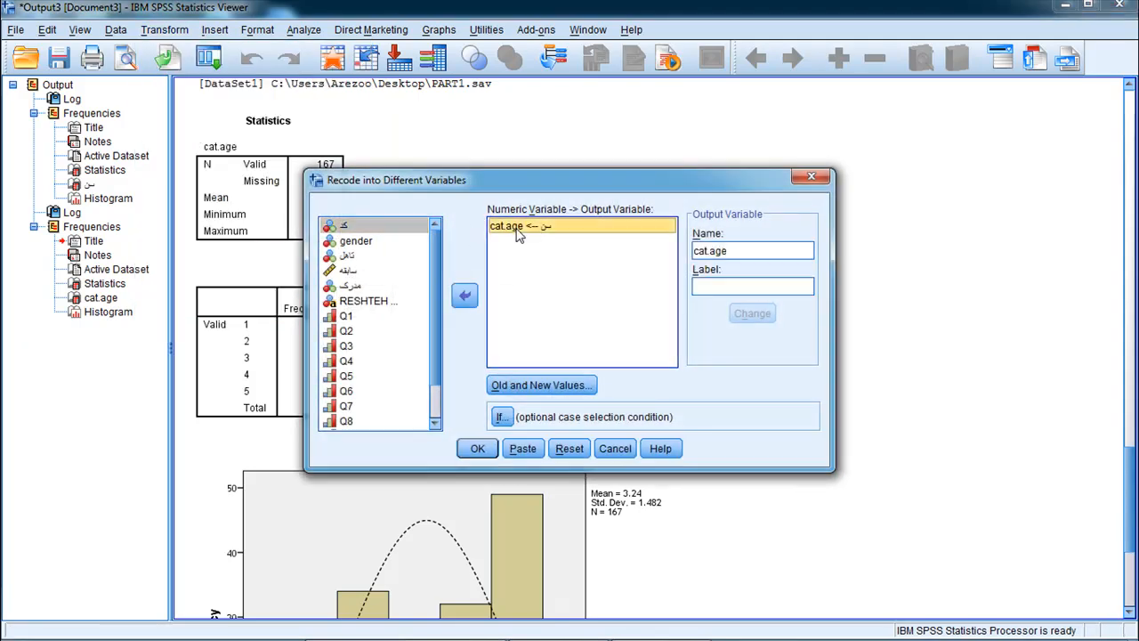
left_click(536, 389)
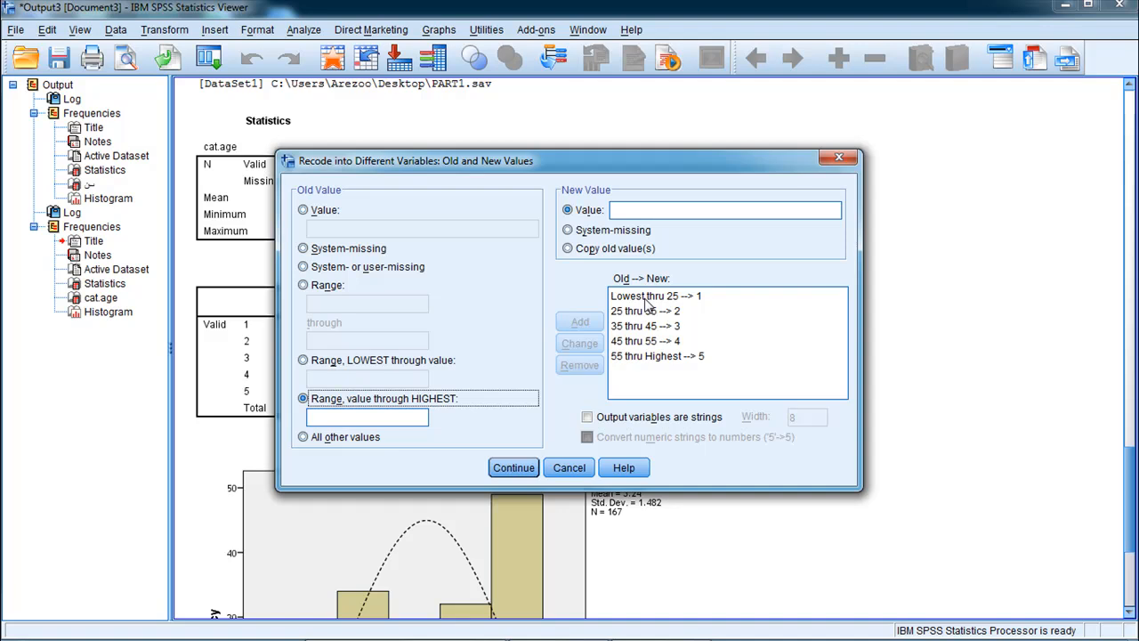
left_click(647, 296)
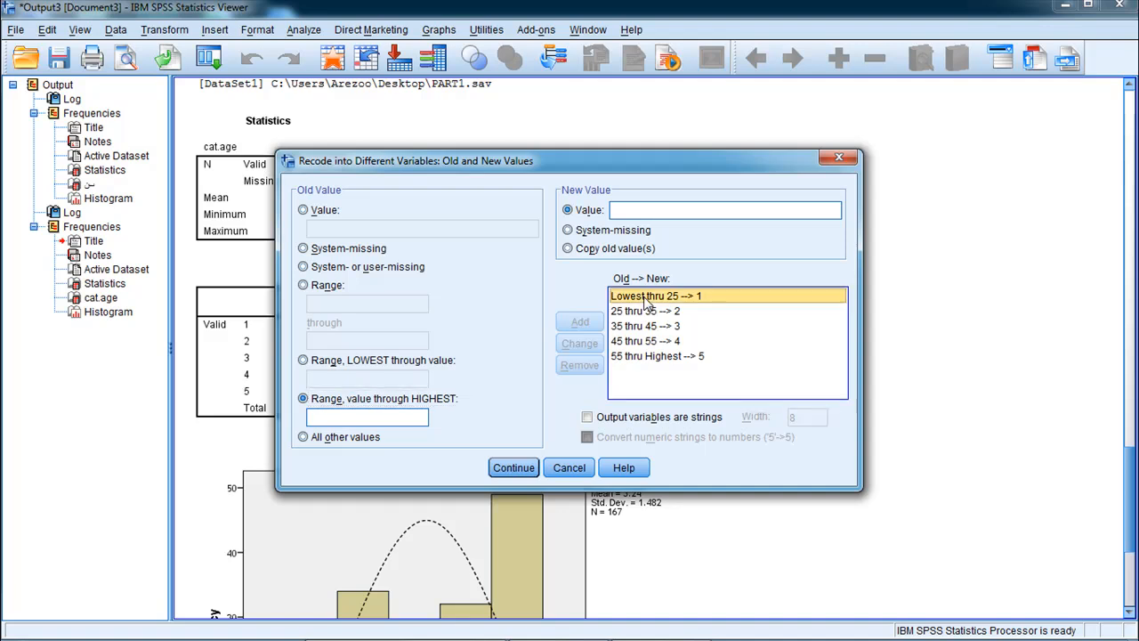
double_click(614, 209)
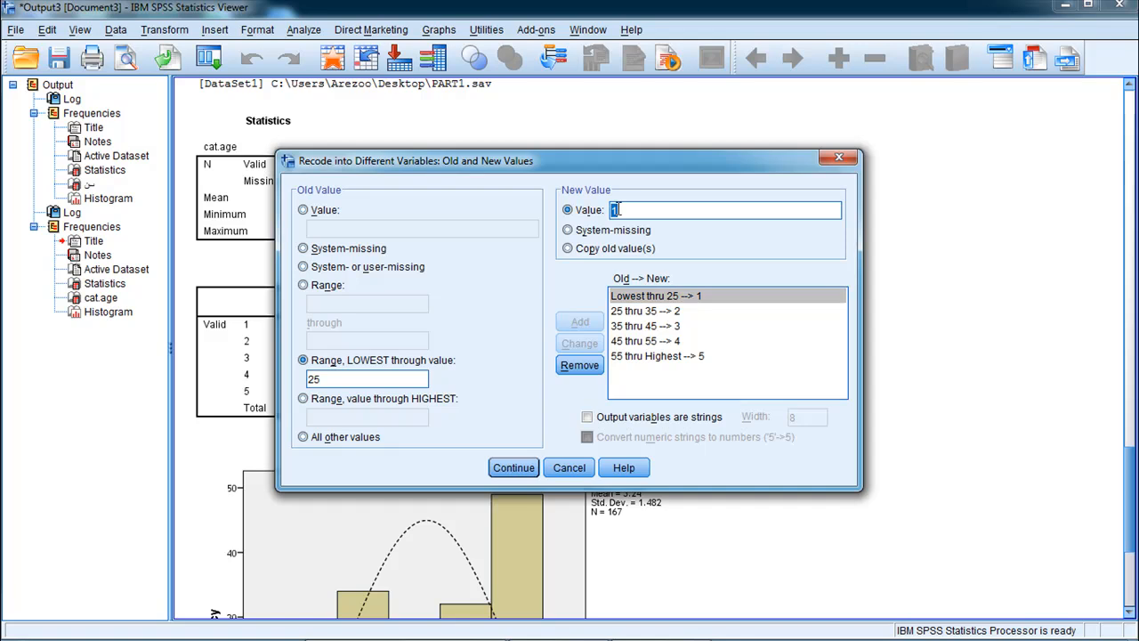
key("BackSpace")
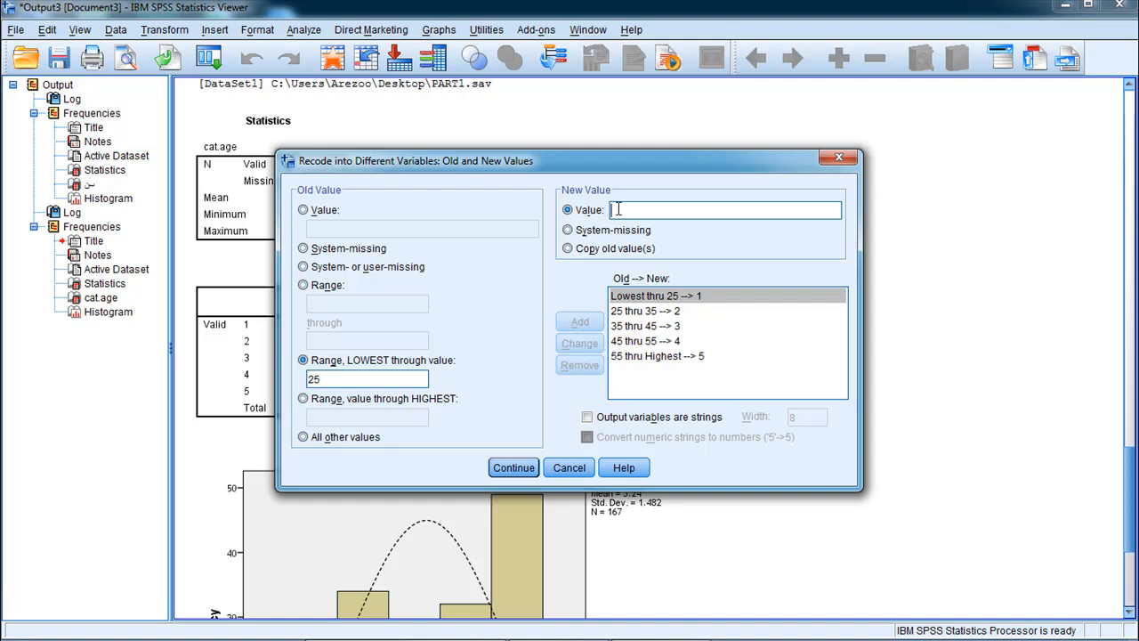
type("1")
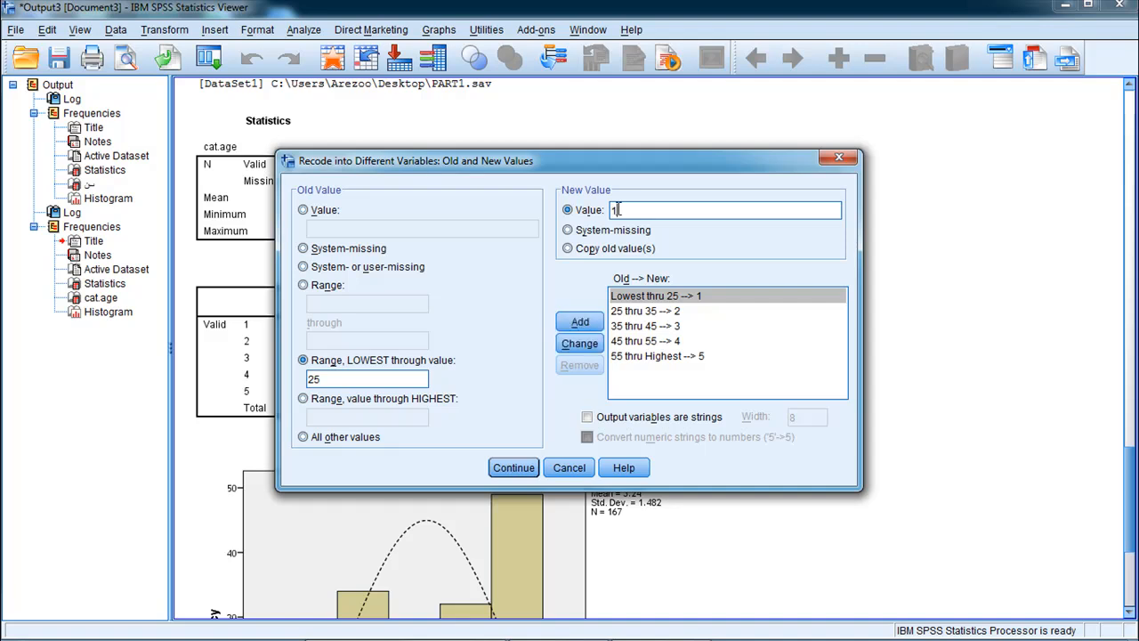
left_click(525, 468)
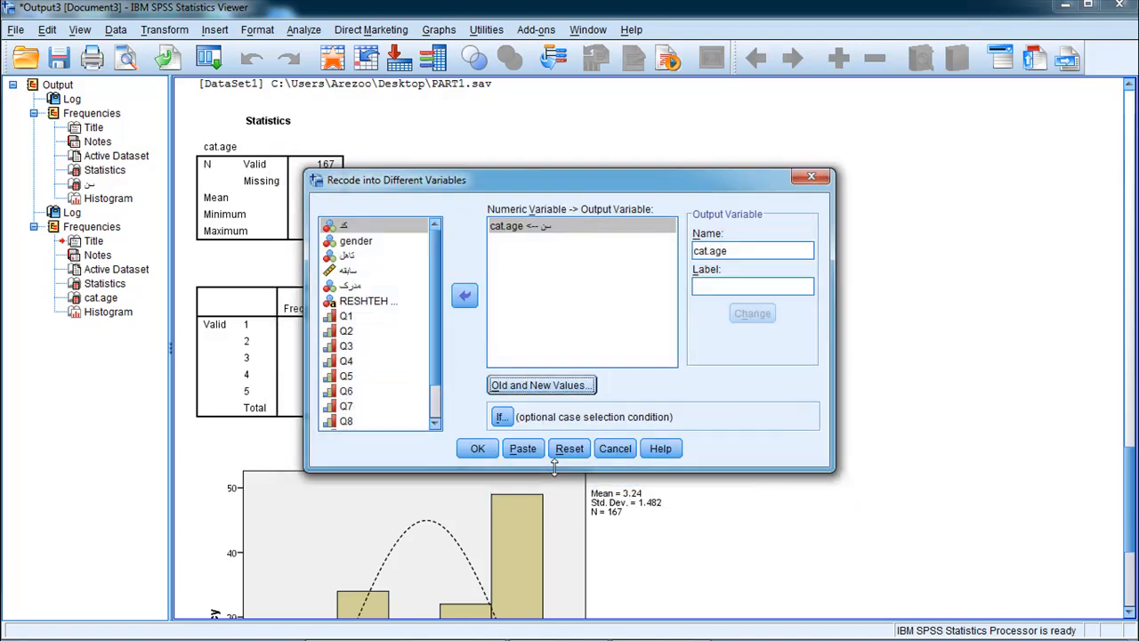
left_click(614, 448)
Step: Switch to the PART1.sav variable definitions and add the value label 1 = "کمتر از 25" to cat.age
mouse_move(425, 627)
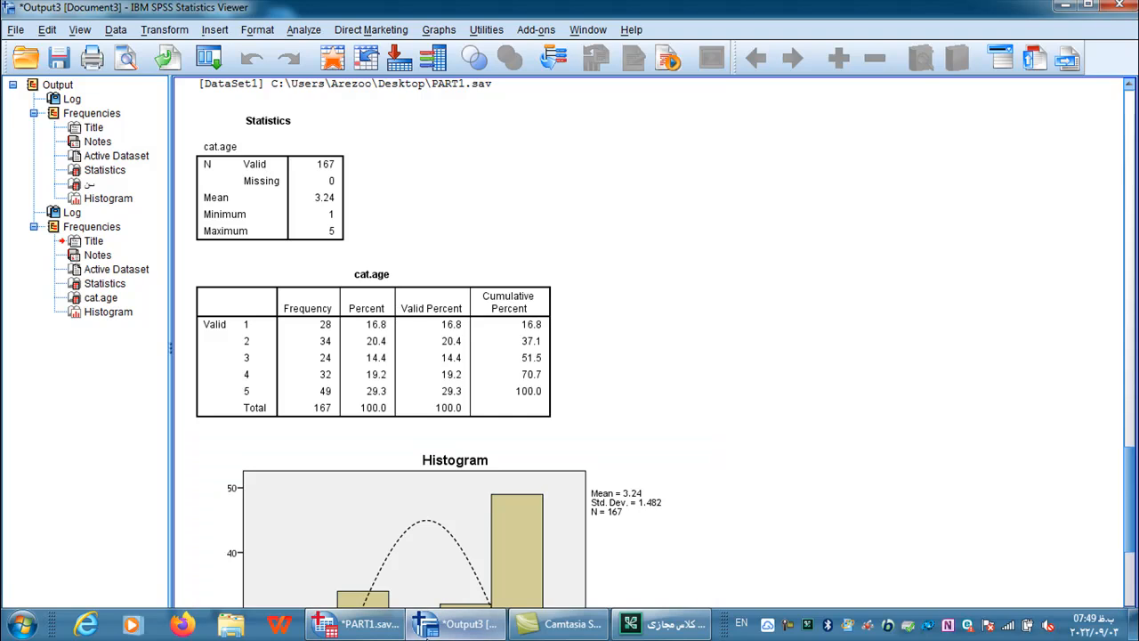
left_click(355, 624)
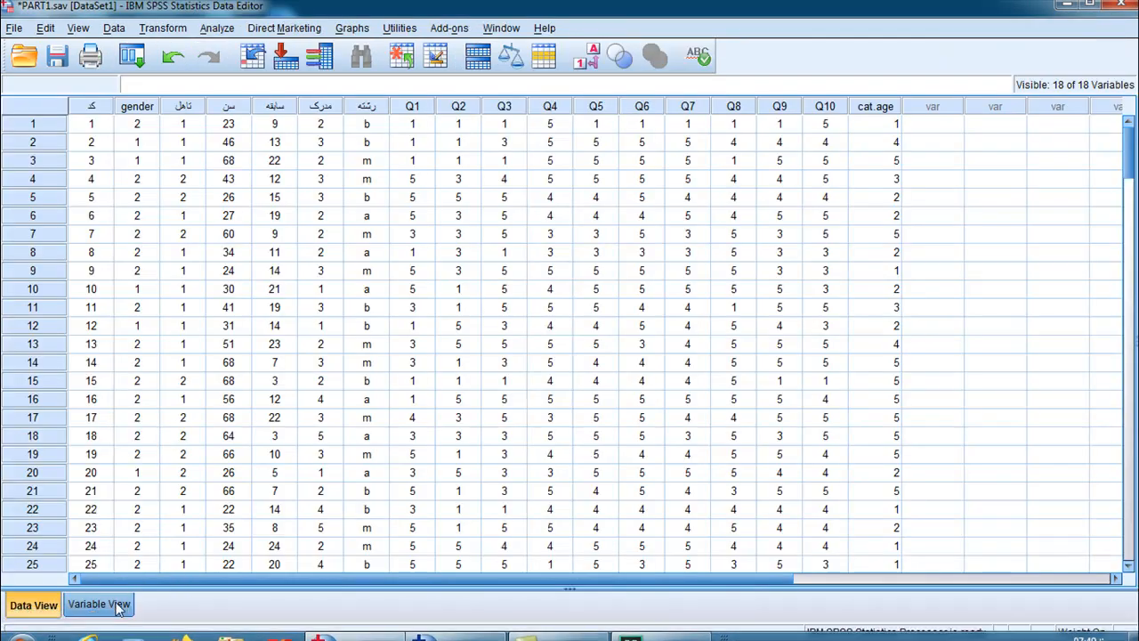
left_click(99, 604)
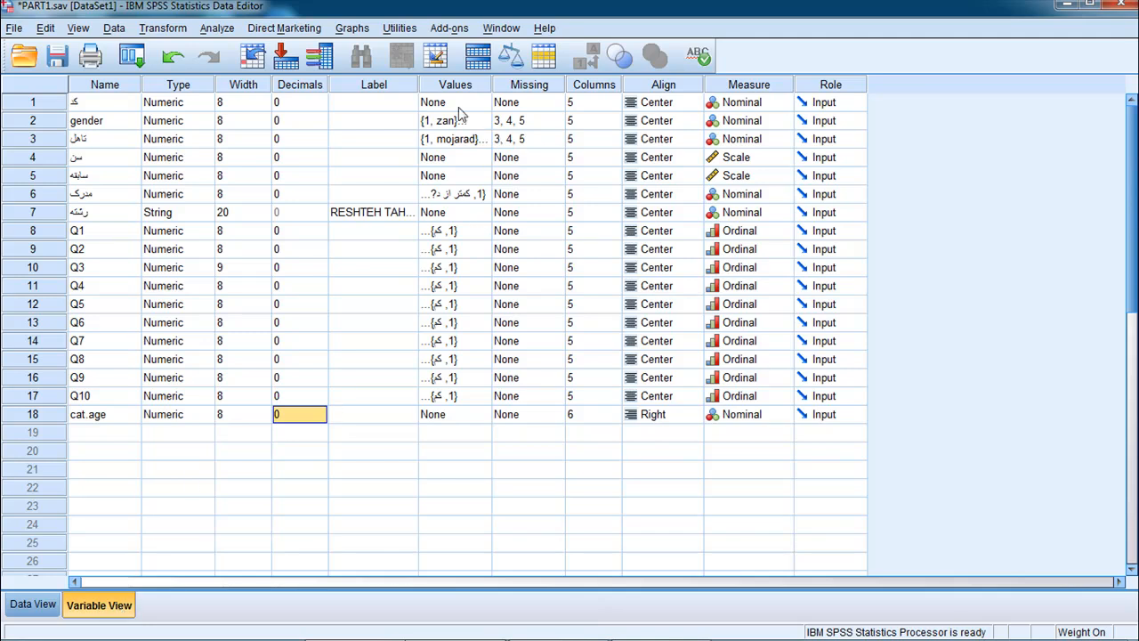
double_click(486, 414)
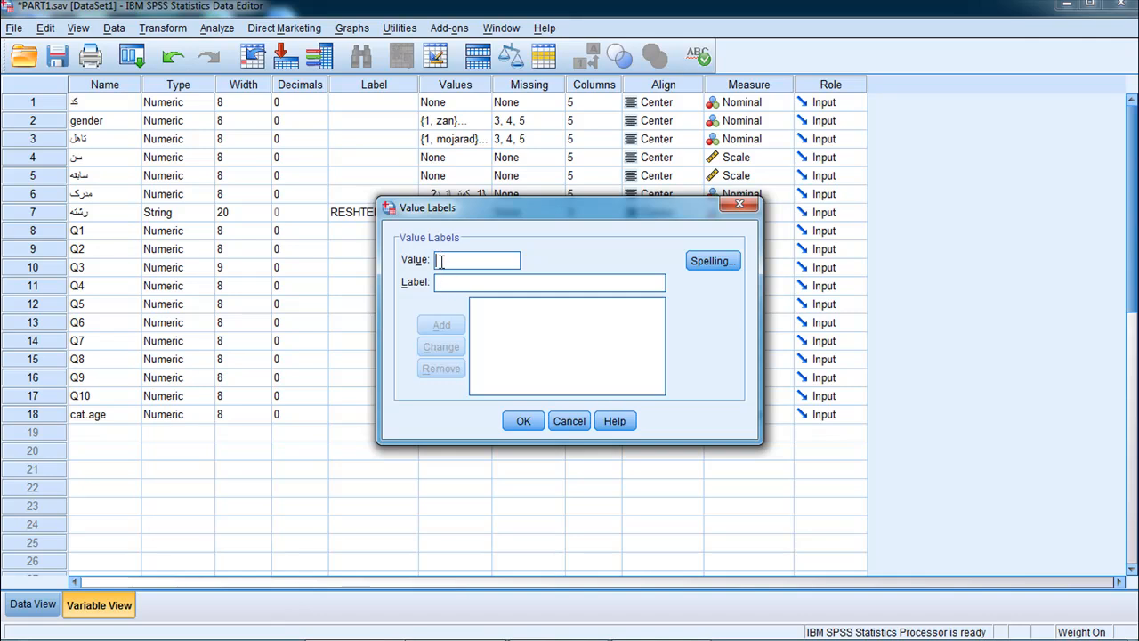
type("1")
left_click(448, 282)
type("ز")
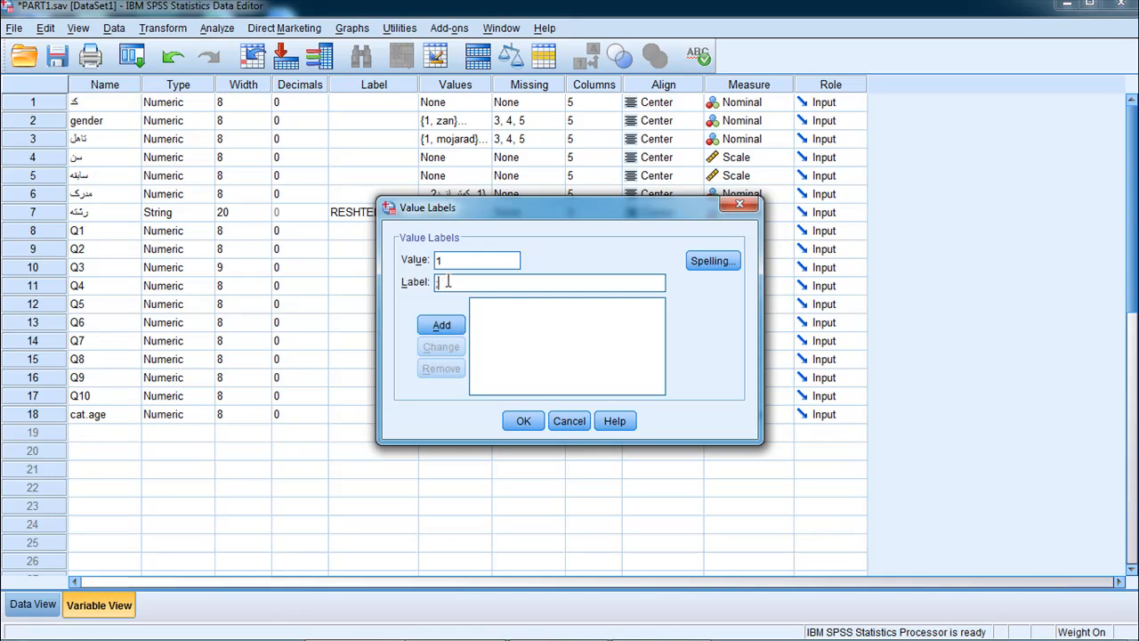
key("BackSpace")
type("کمتر از 25")
left_click(440, 326)
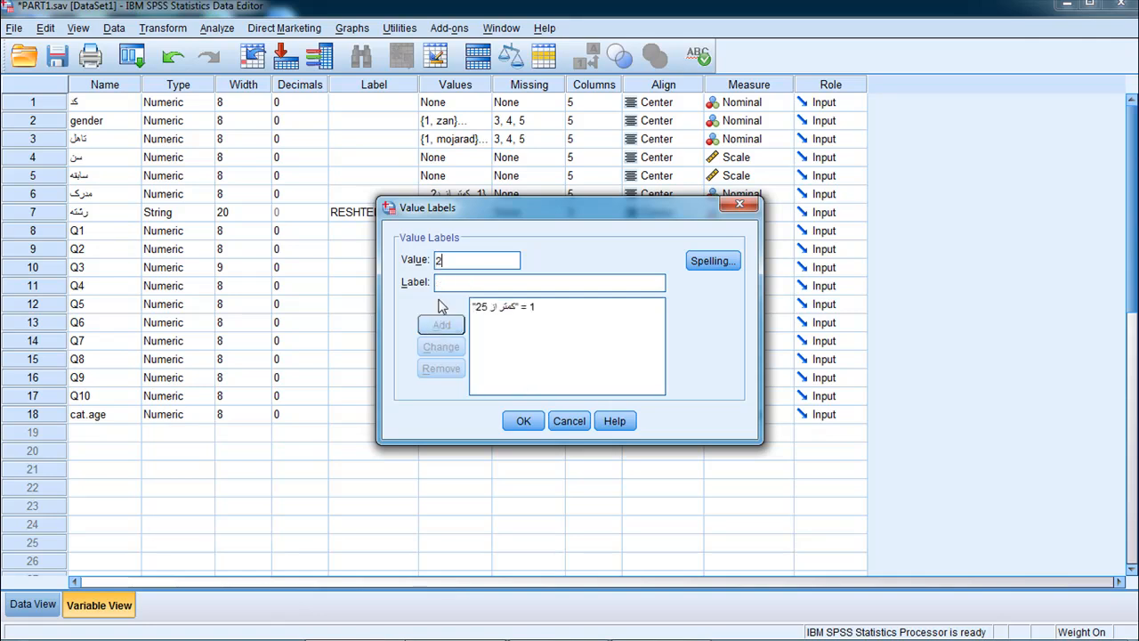
Step: Add the cat.age value labels 2 = "25-35", 3 = "35-45" and 4 = "45-55"
left_click(441, 284)
type("25-35")
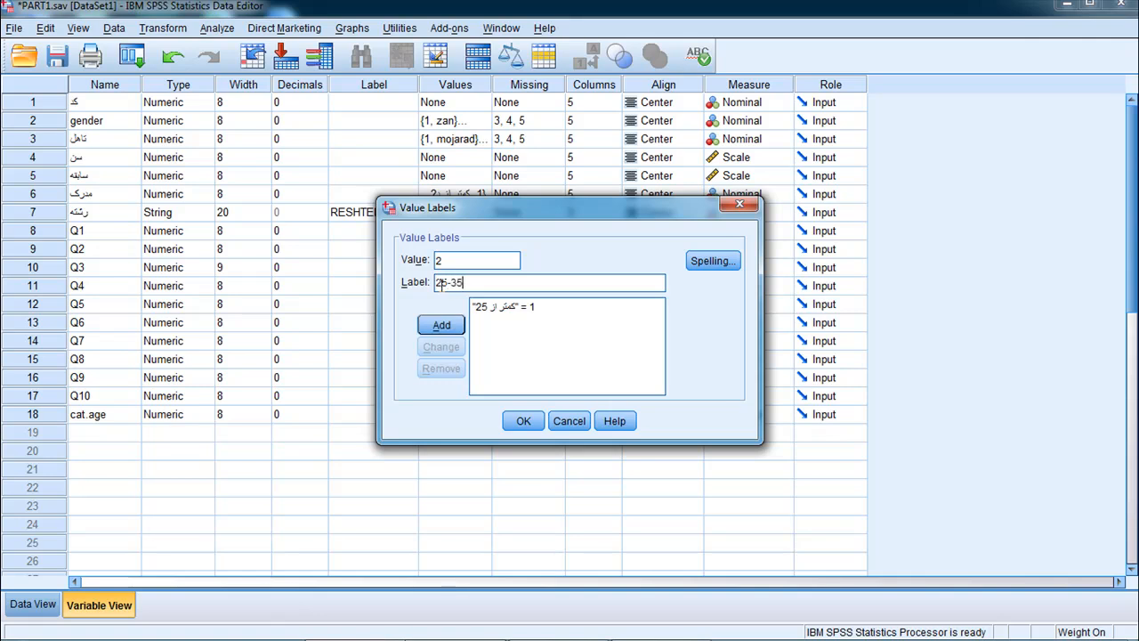
left_click(441, 327)
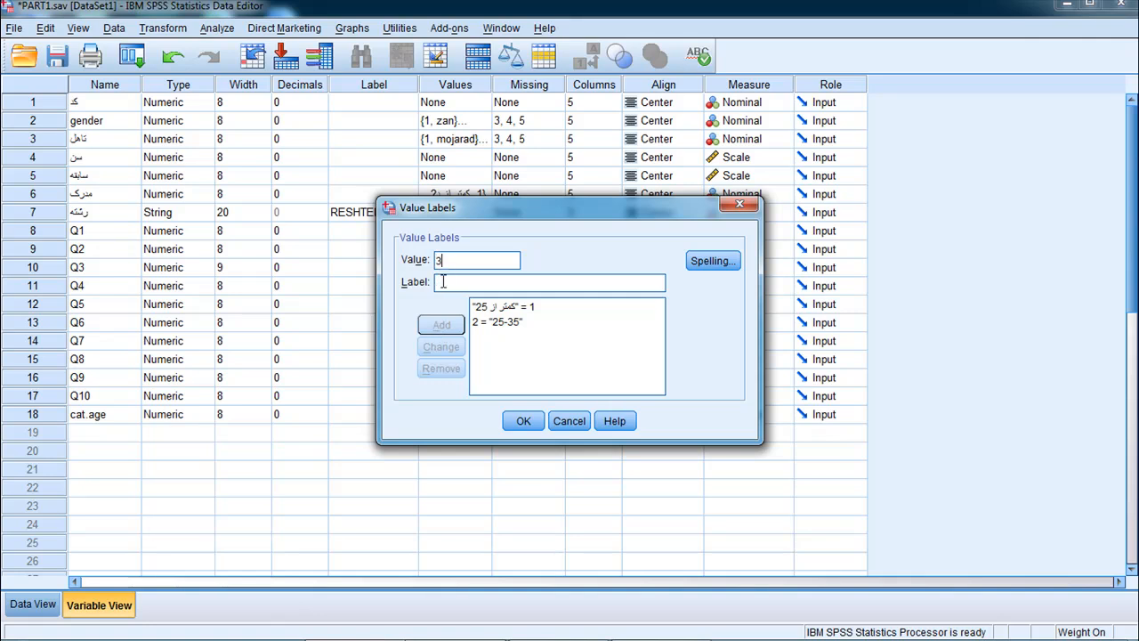
type("35-45")
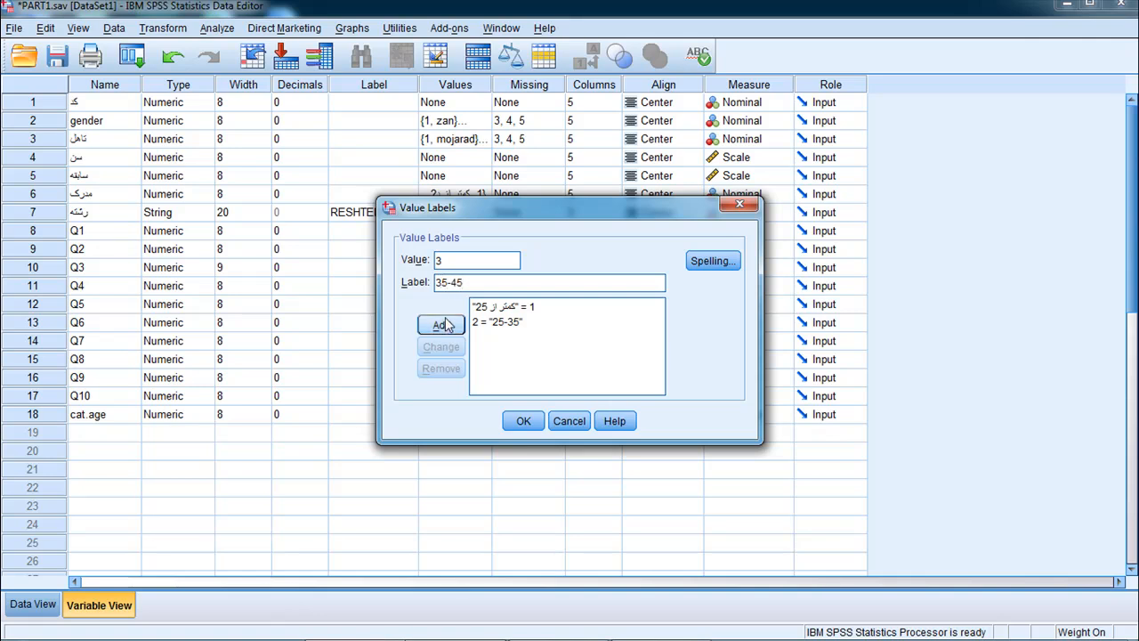
left_click(441, 324)
type("4")
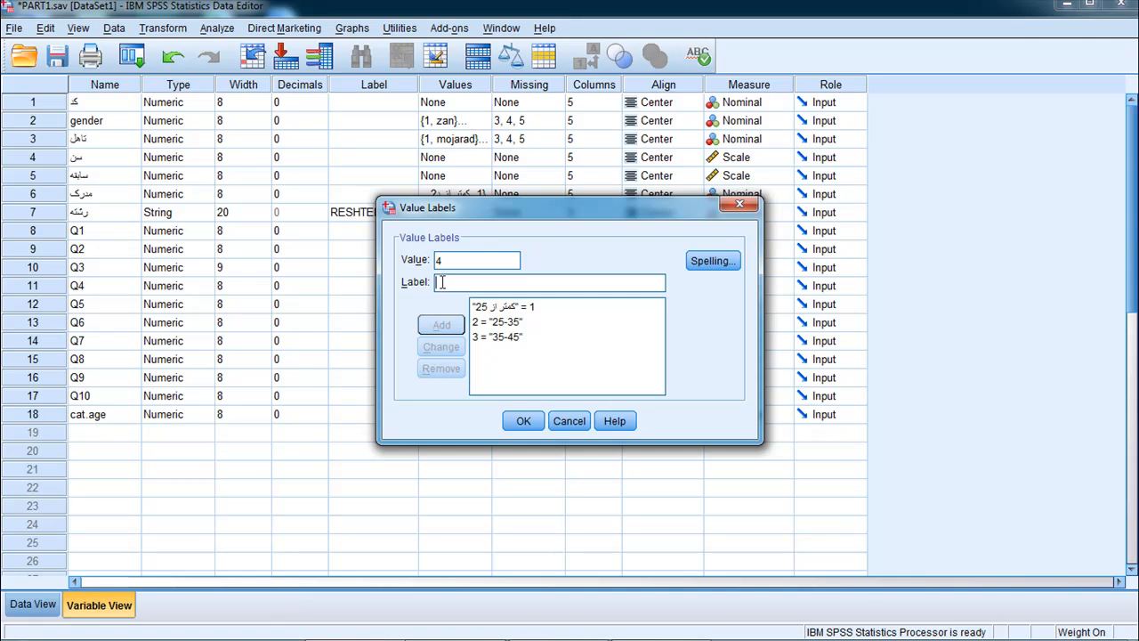
type(" = \"45")
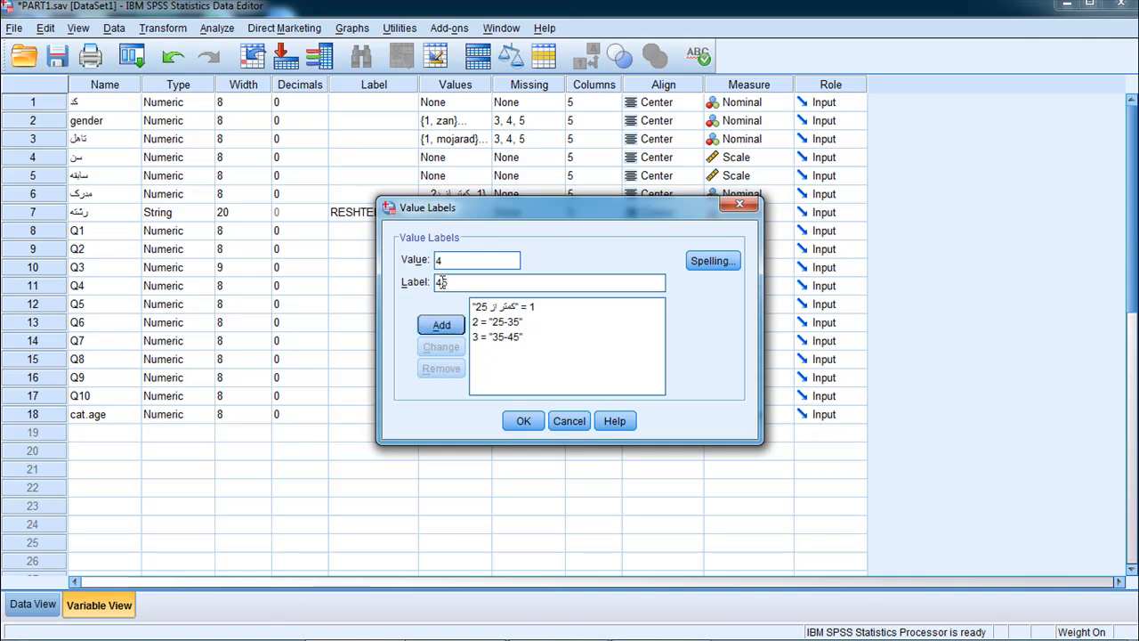
type("-55")
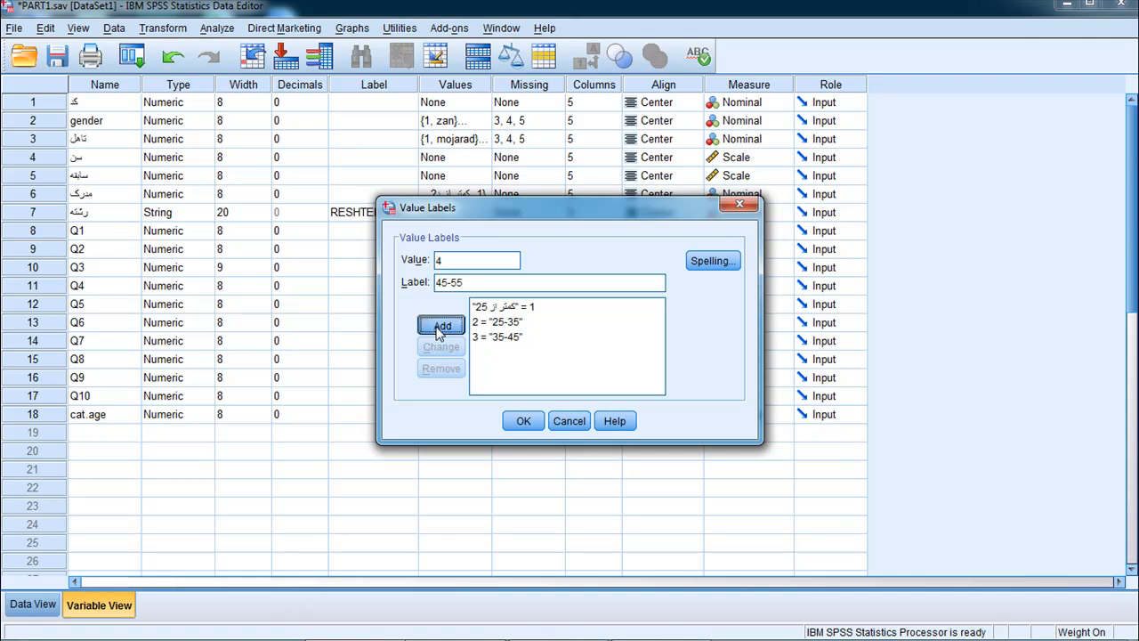
left_click(441, 324)
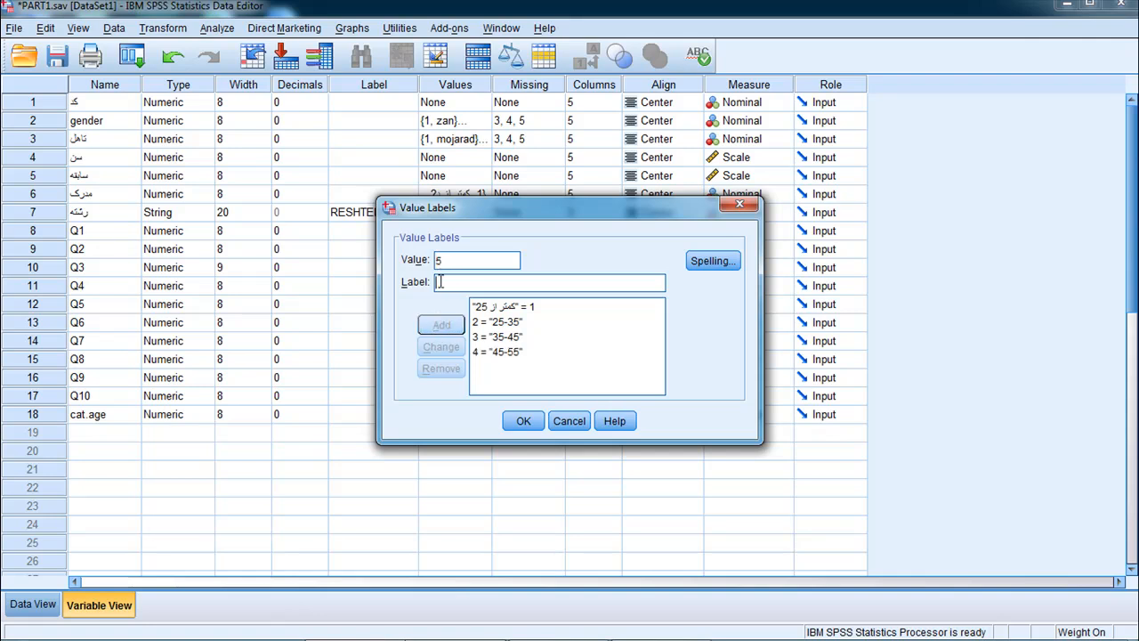
Step: Add the value label 5 = "بیشتر از 55" to cat.age and apply the complete set of labels
type("ب")
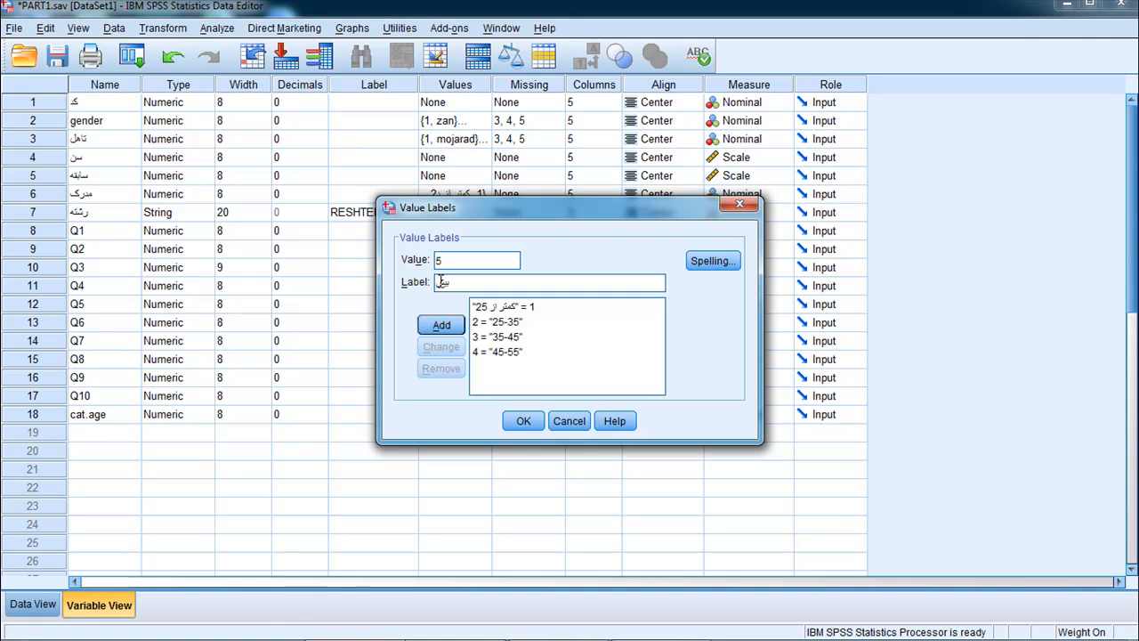
type("یشتر از55")
left_click(442, 323)
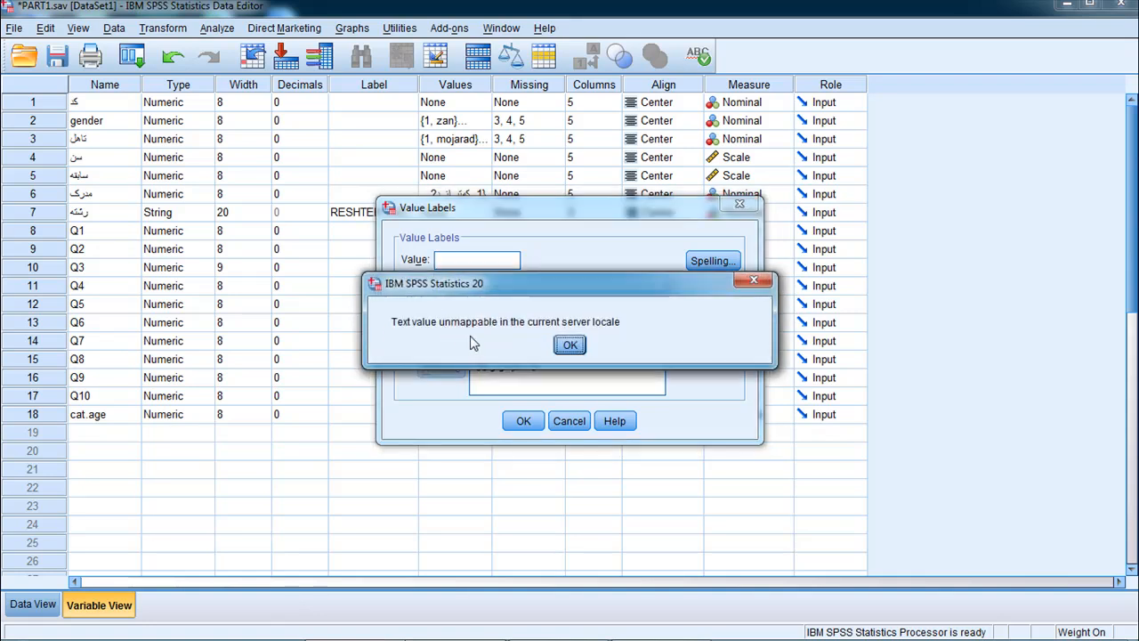
left_click(572, 345)
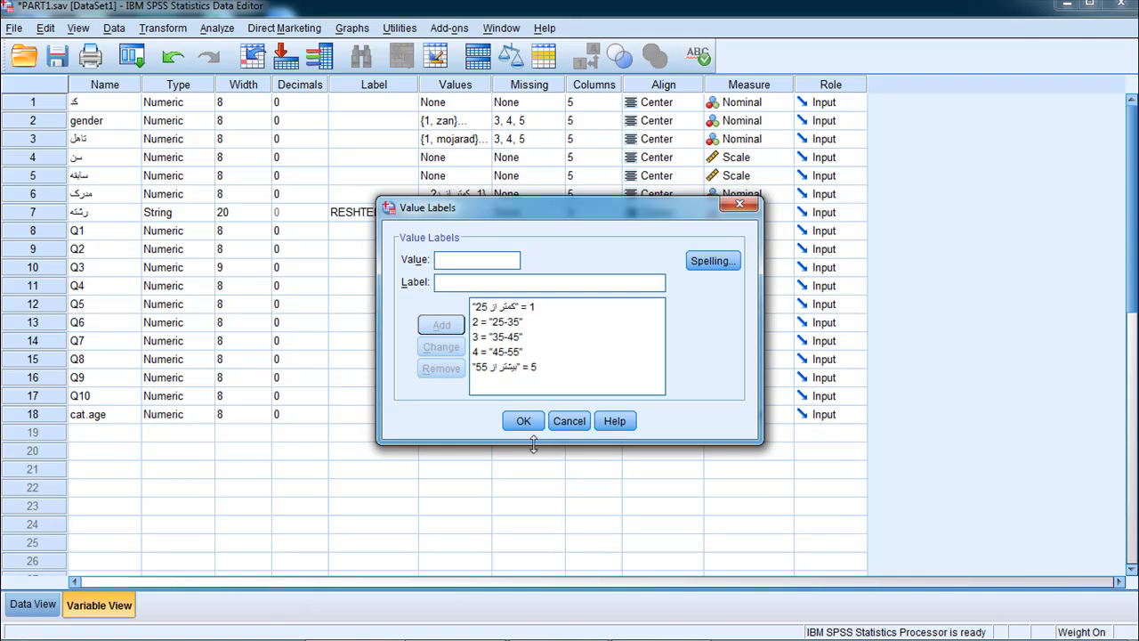
left_click(522, 422)
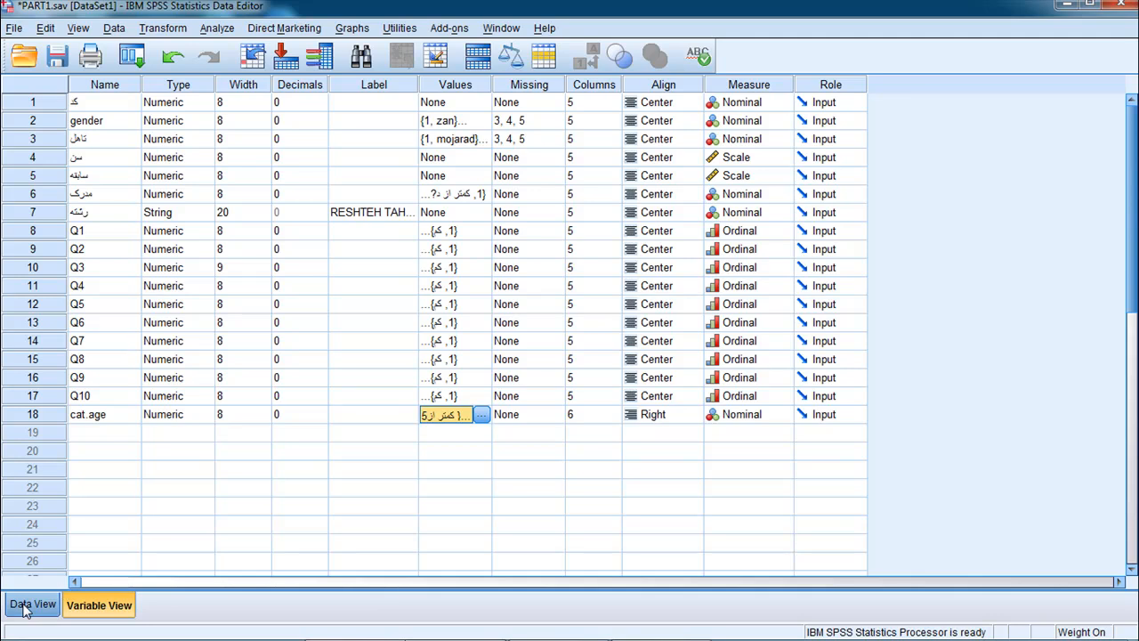
Step: Rerun the Frequencies analysis on cat.age and compare its labelled frequency table with the earlier unlabelled one
left_click(216, 28)
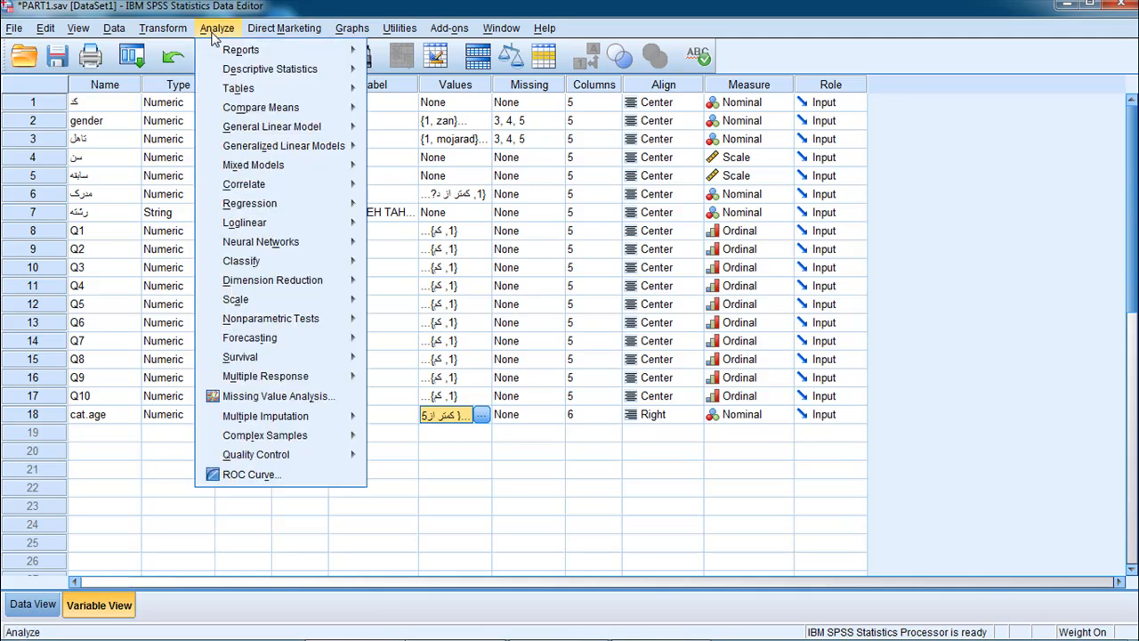
mouse_move(233, 71)
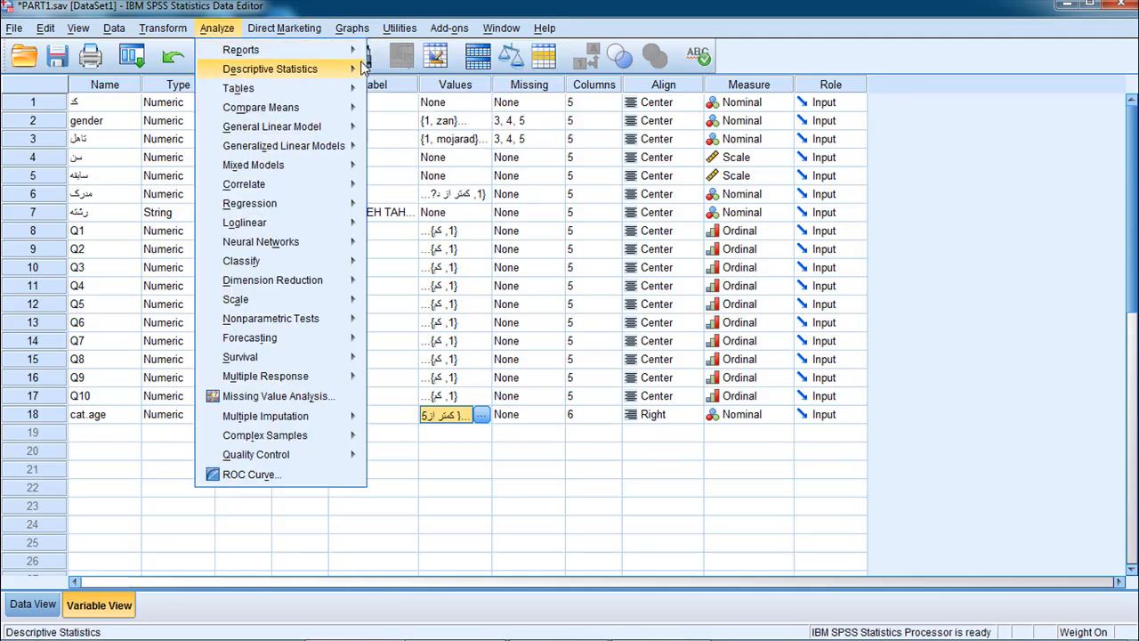
left_click(418, 72)
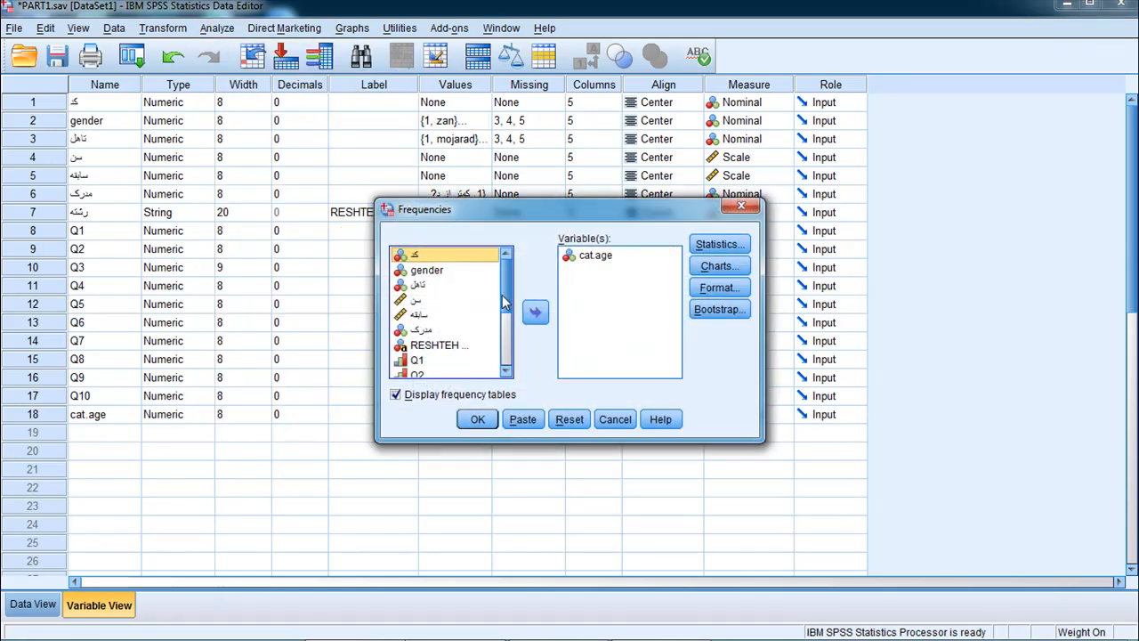
left_click(478, 420)
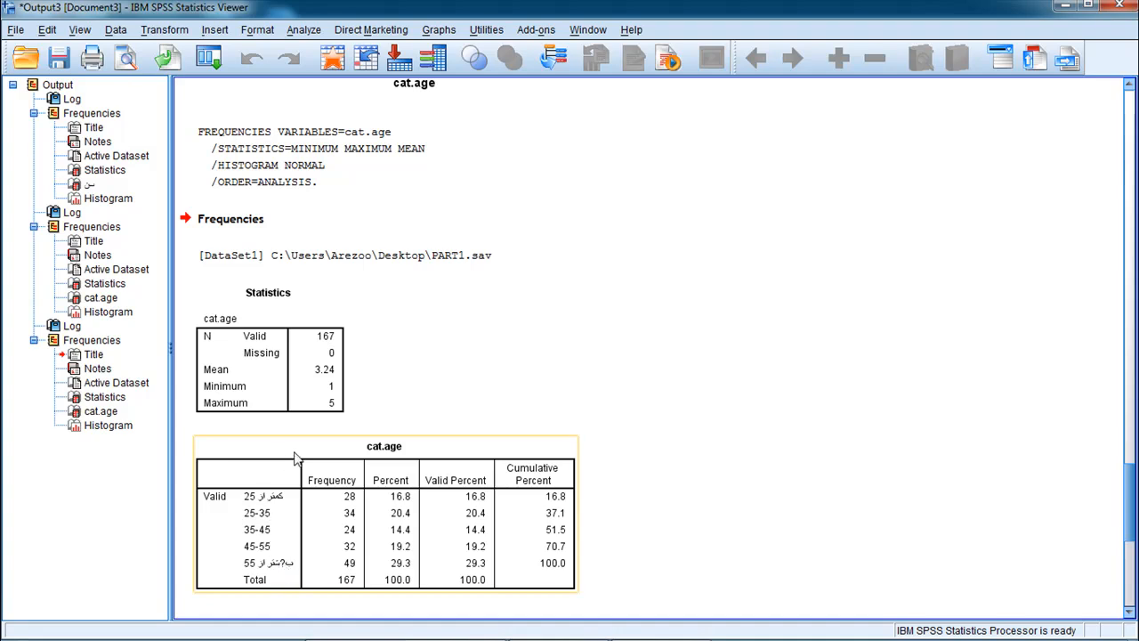
left_click_drag(1130, 485, 1125, 373)
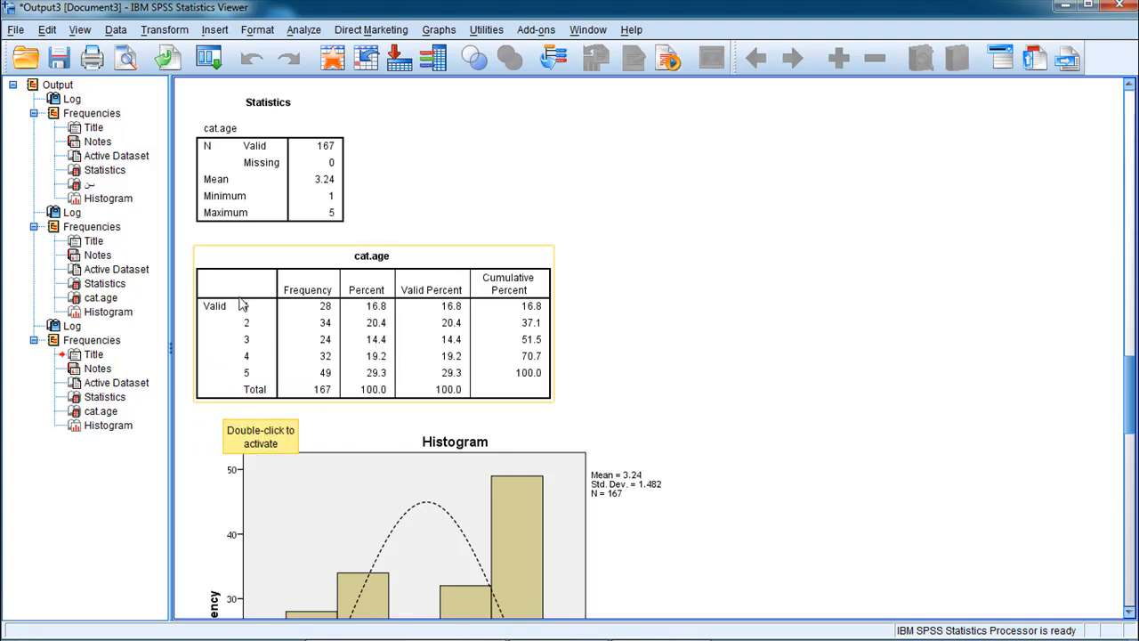
left_click(625, 347)
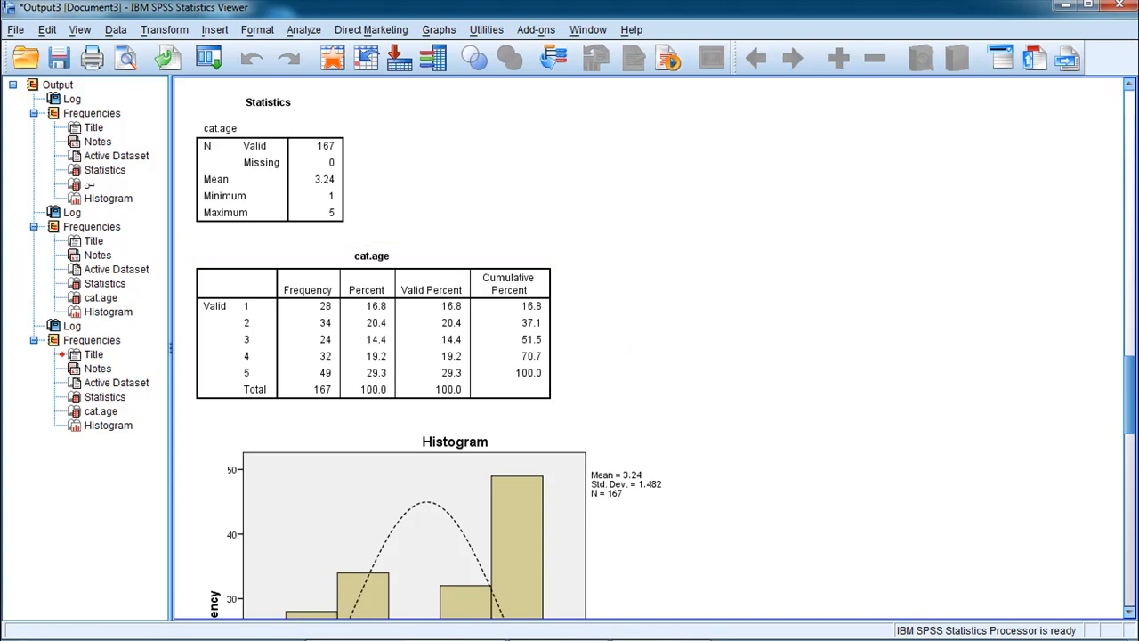
left_click_drag(1135, 383, 1134, 519)
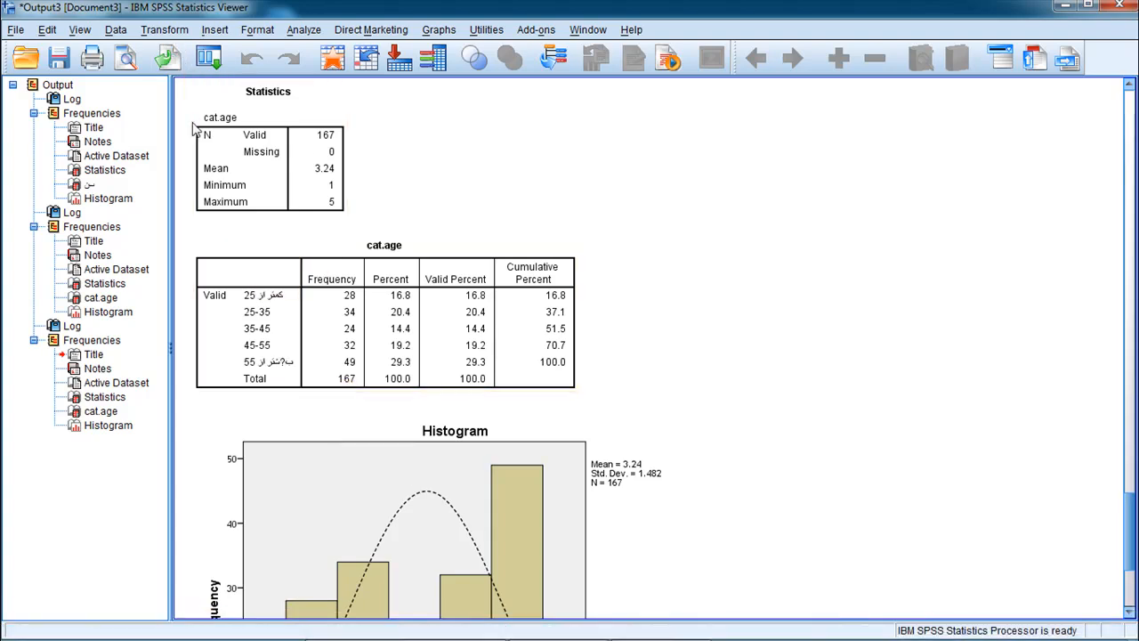
Step: Switch to the Adobe Connect window to read the class chat, and minimize it again
left_click(162, 29)
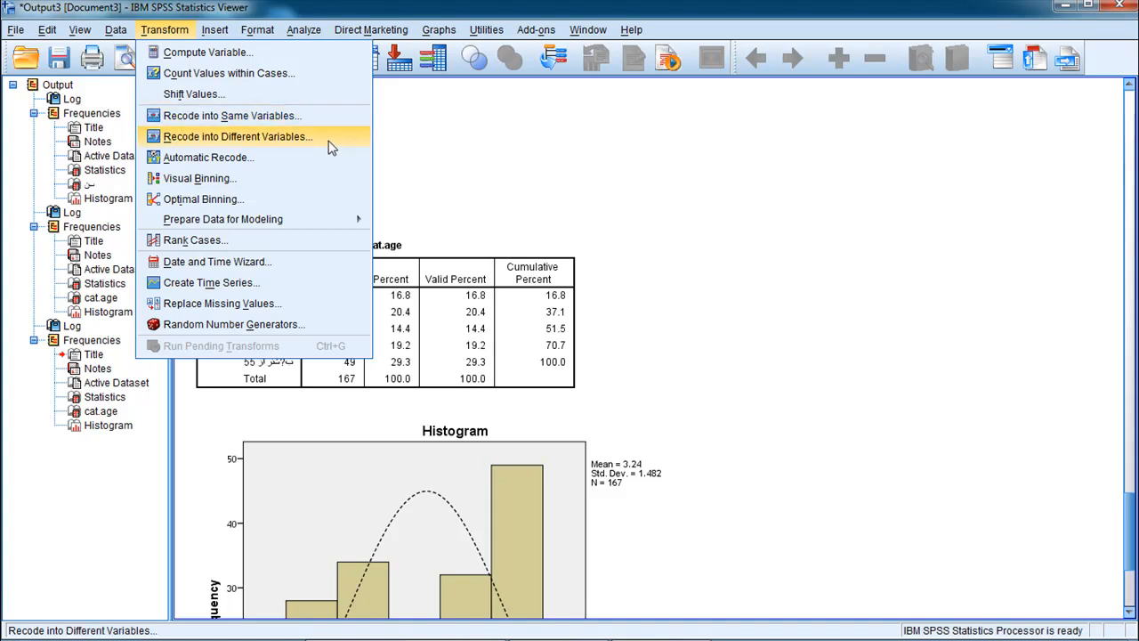
left_click(637, 208)
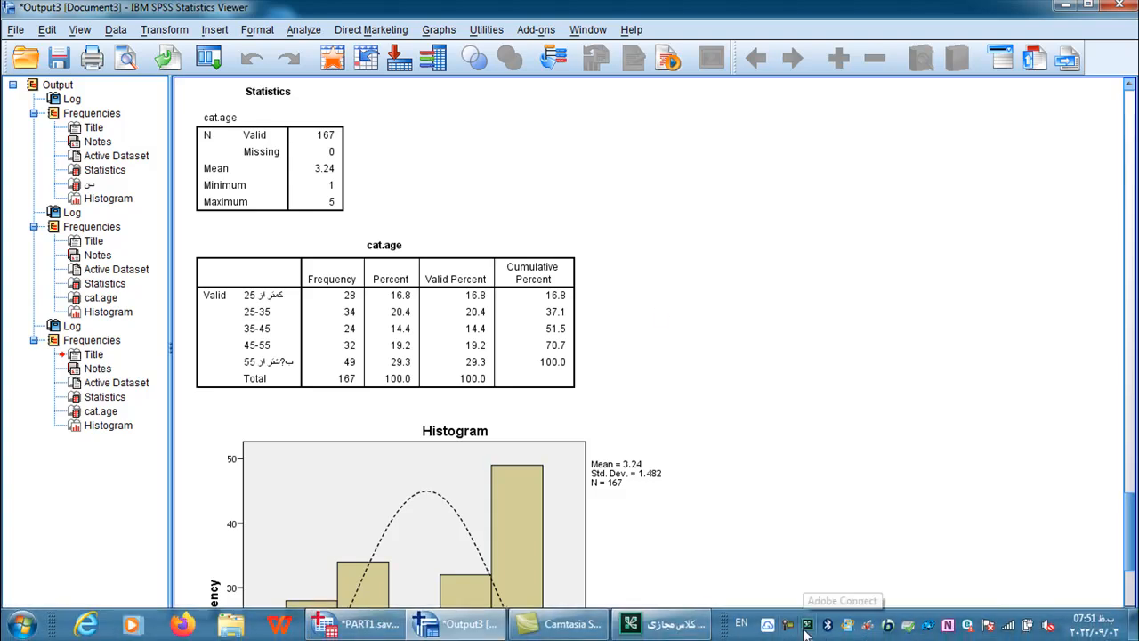
right_click(806, 627)
left_click(763, 551)
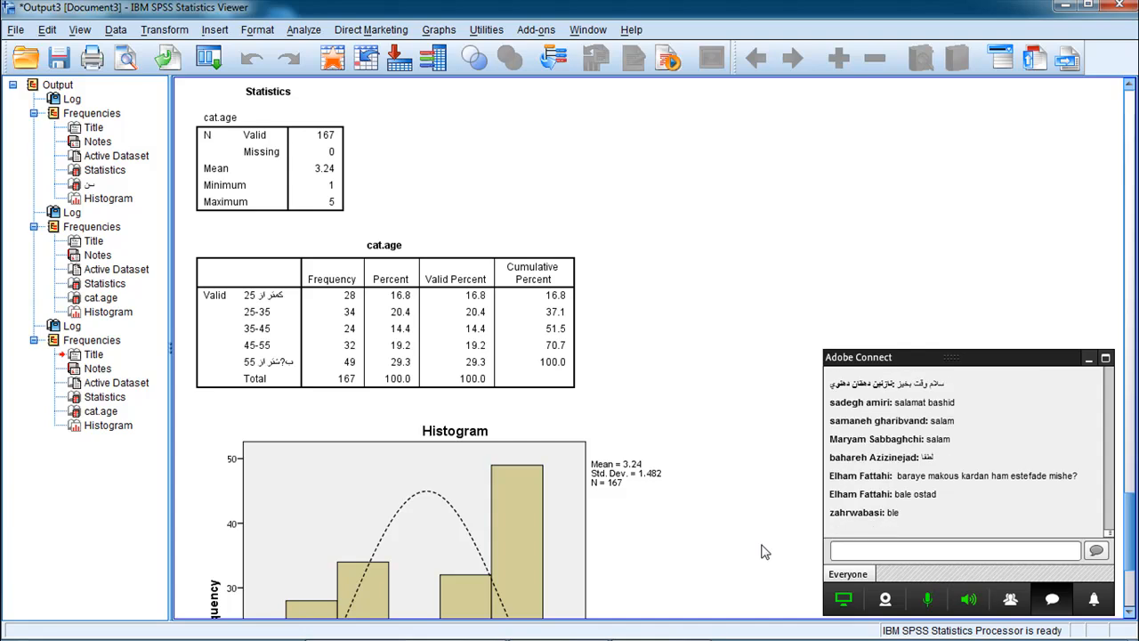
left_click(1089, 358)
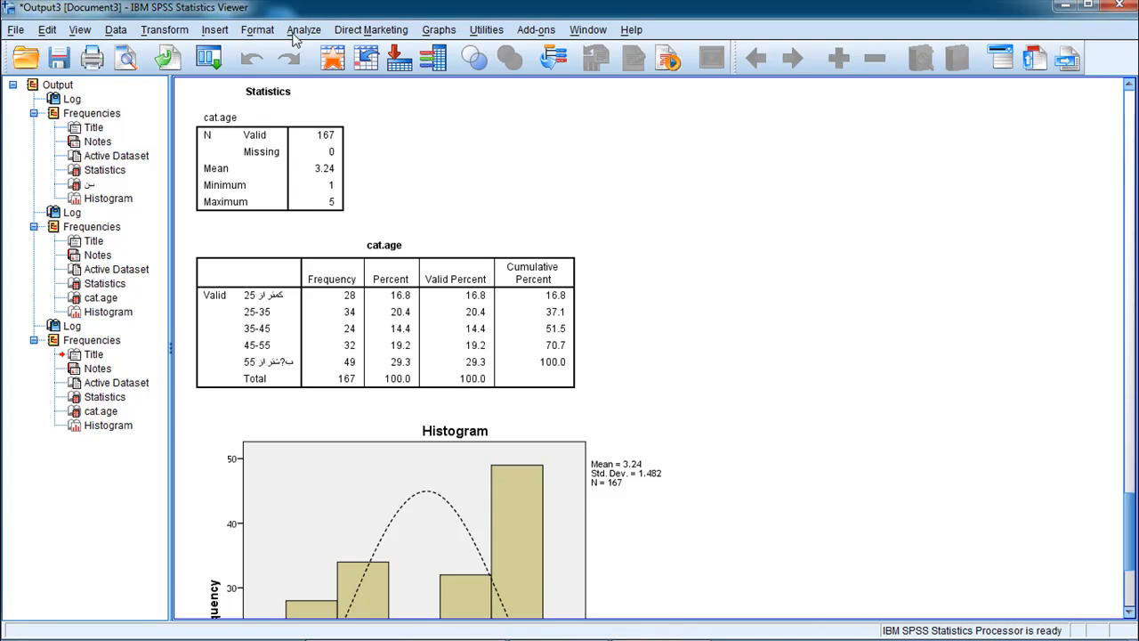
Step: Reset the Recode into Different Variables setup and choose سابقه as the input variable
left_click(165, 34)
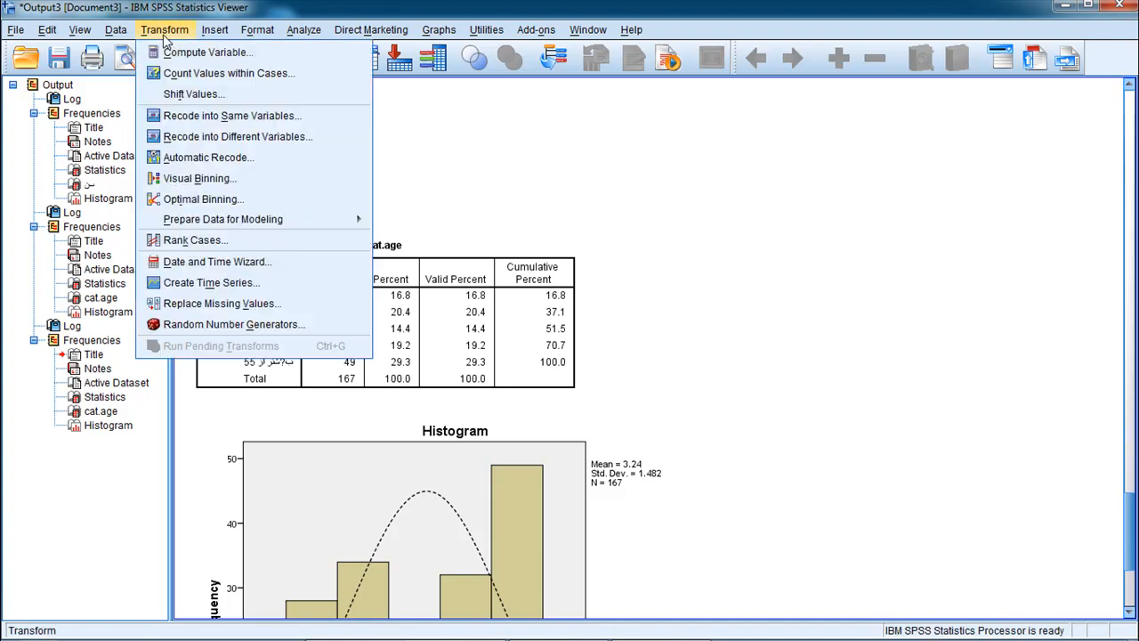
left_click(180, 143)
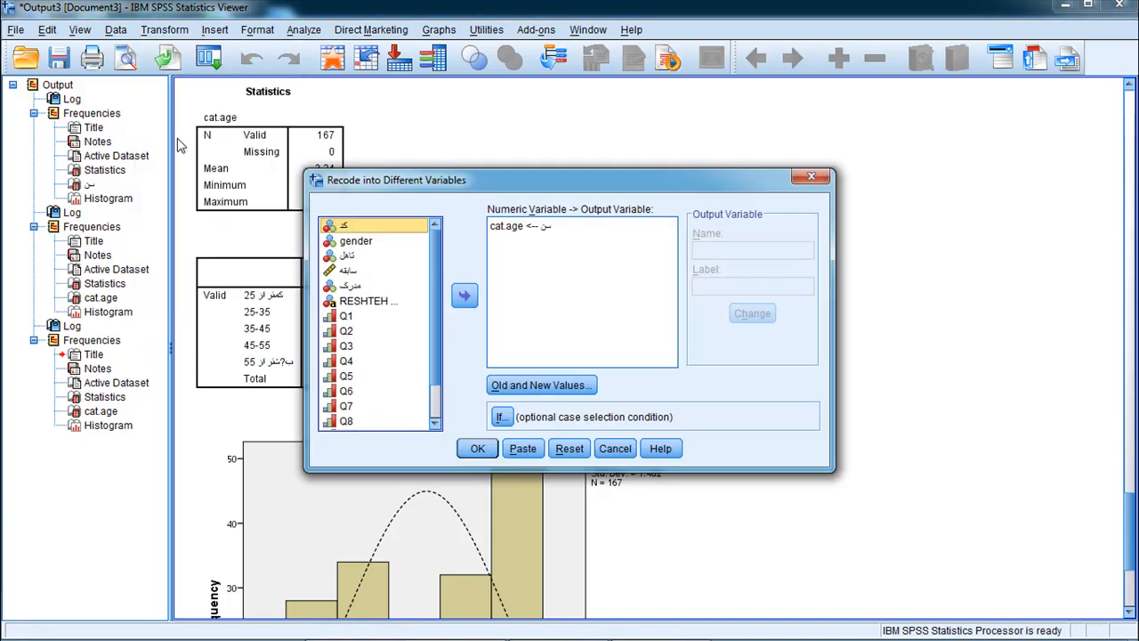
left_click(511, 229)
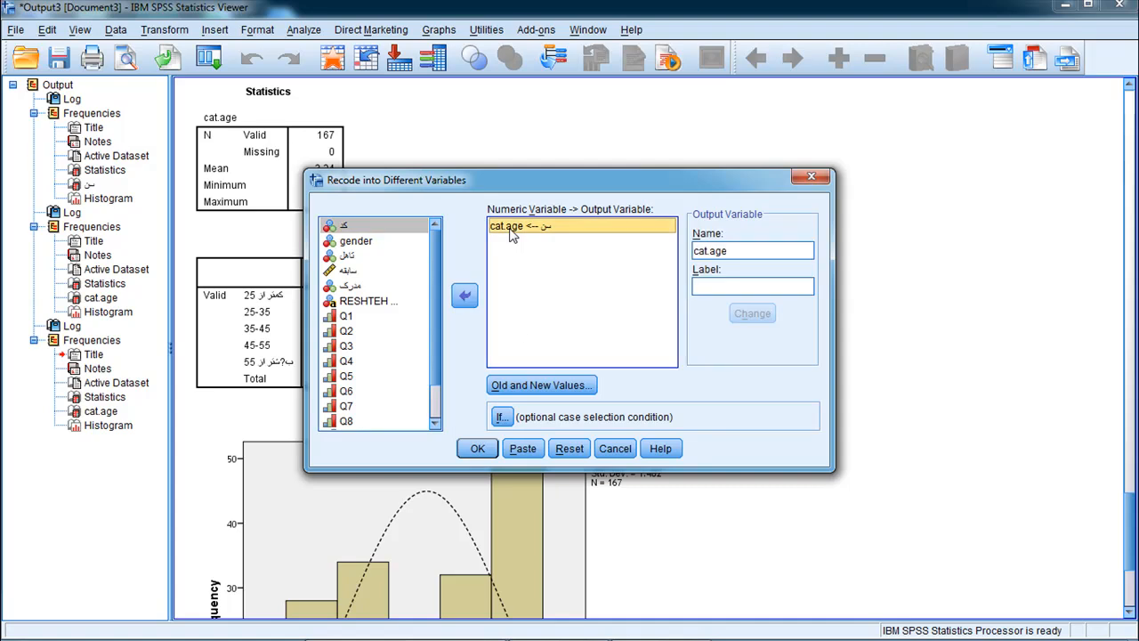
left_click(558, 451)
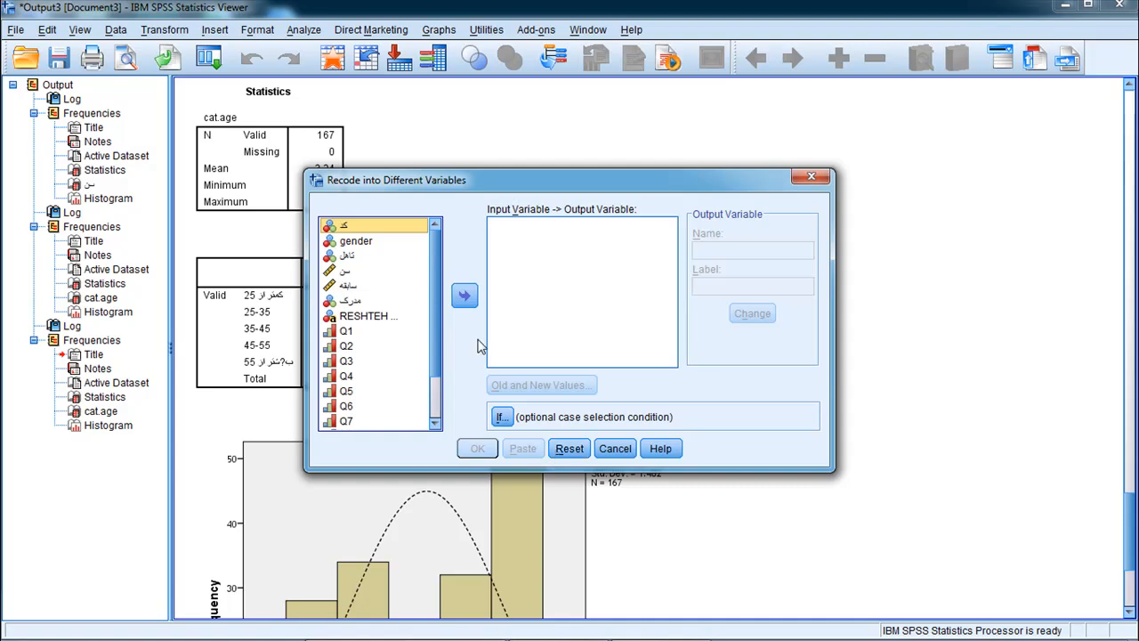
left_click(347, 287)
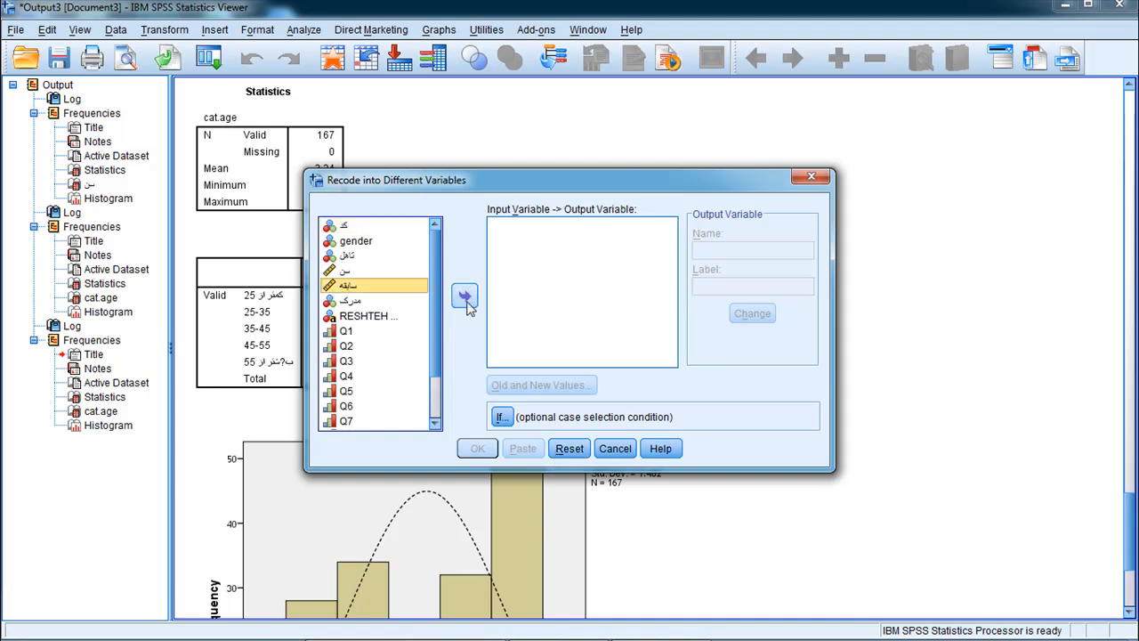
left_click(465, 299)
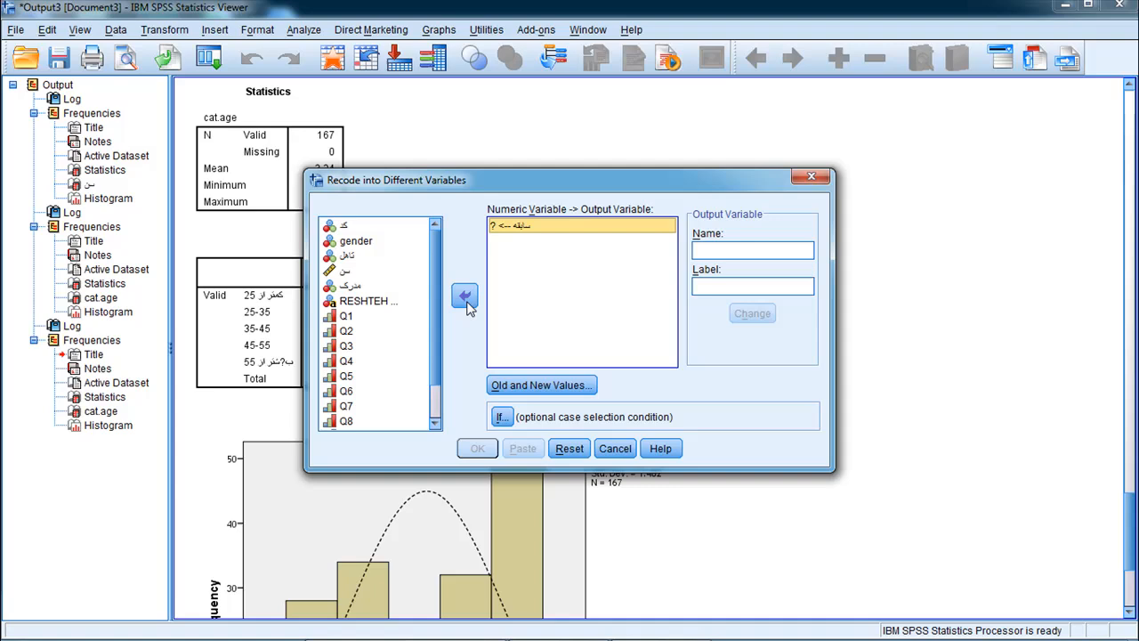
Step: Name the output variable for سابقه cat.exp and assign it to the recode
left_click(709, 249)
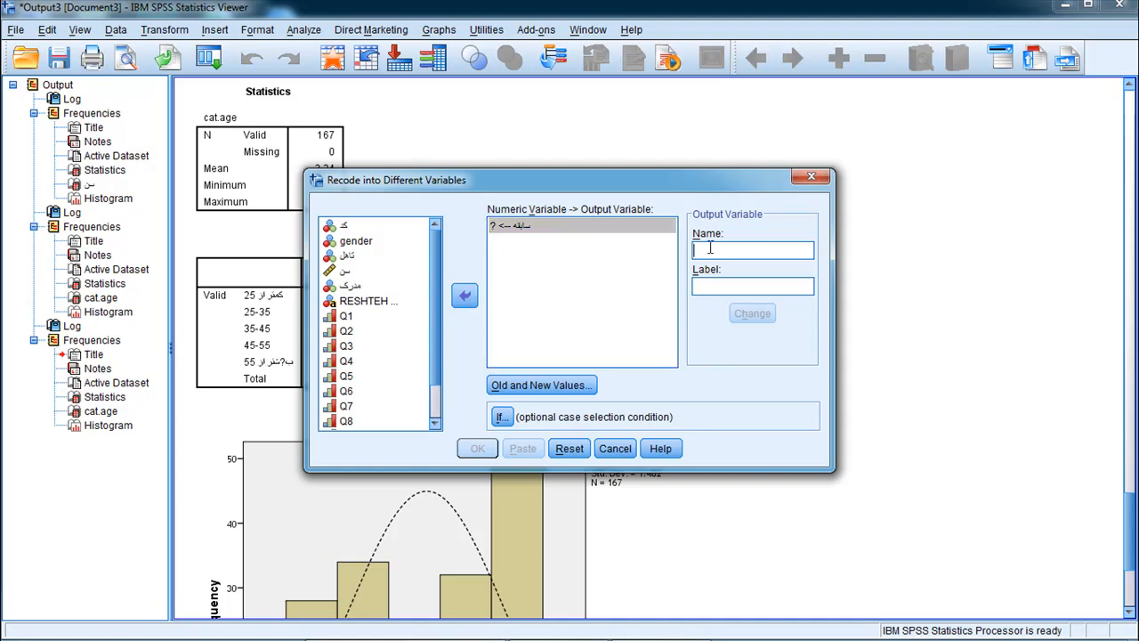
type("ca")
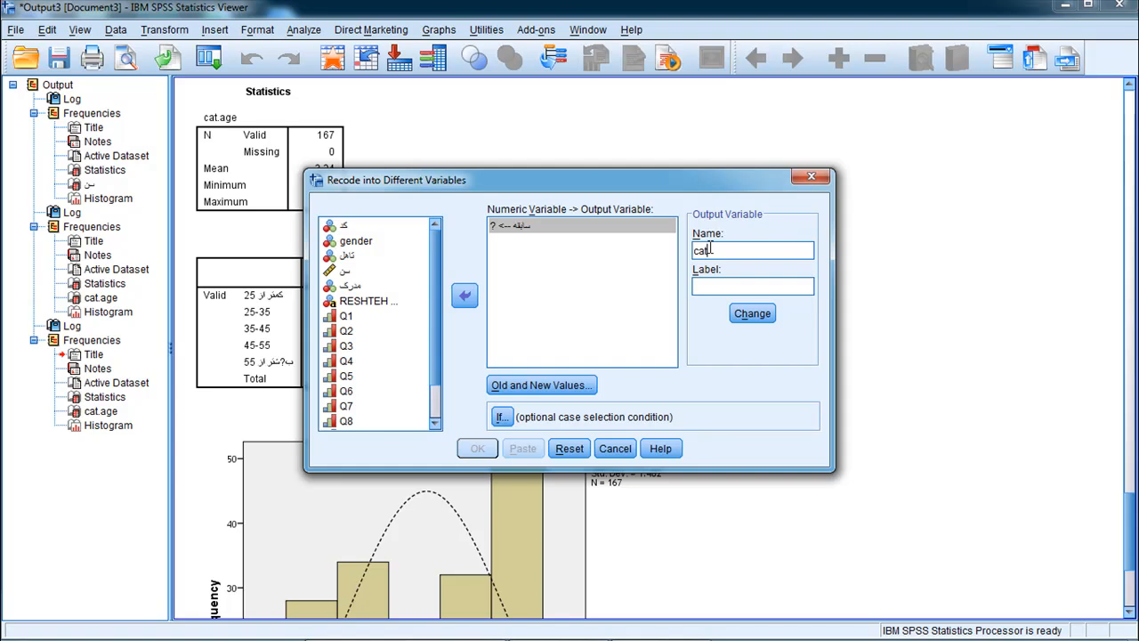
type("t.")
type(".")
type("e")
type("x")
type("p")
left_click(753, 318)
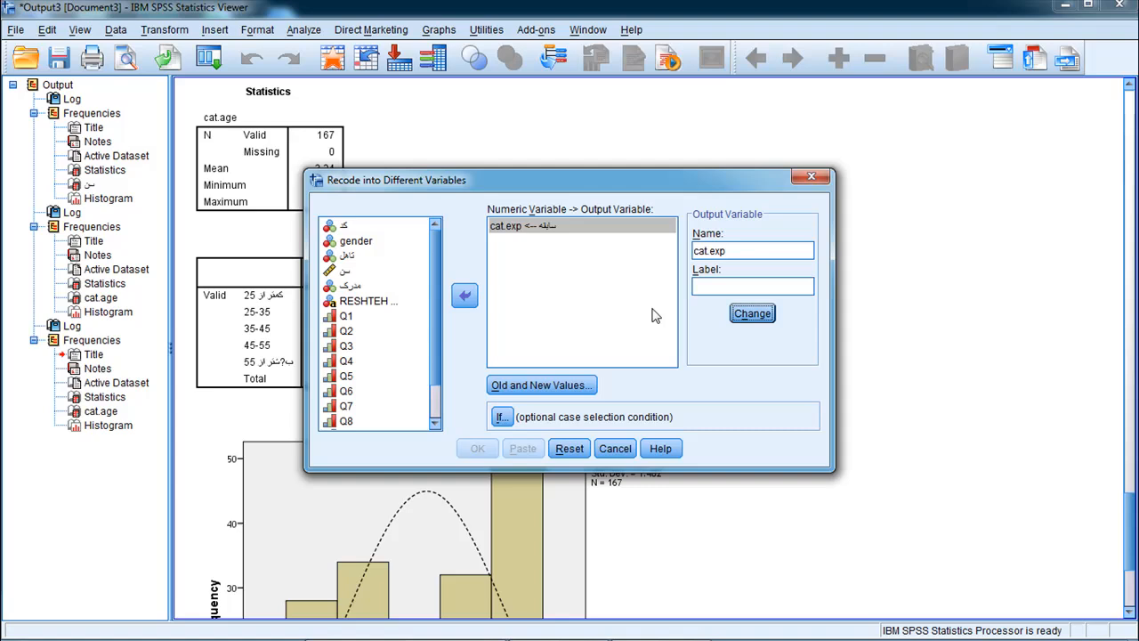
Step: Define the first old and new value rule for cat.exp, recoding the range 0 through 5 as 1
left_click(511, 385)
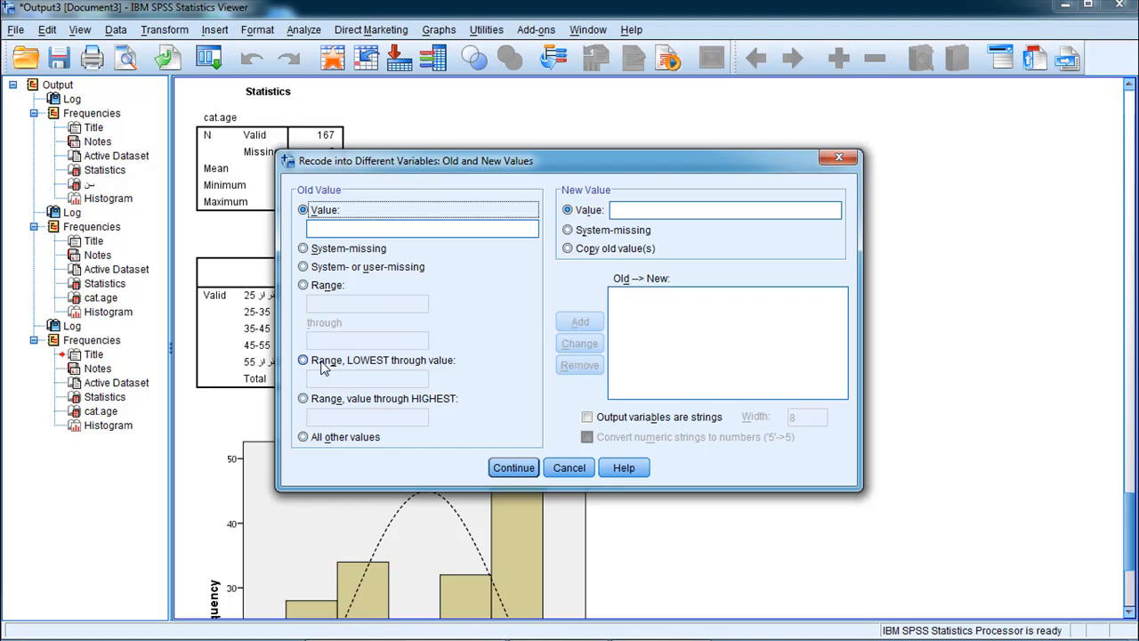
left_click(303, 285)
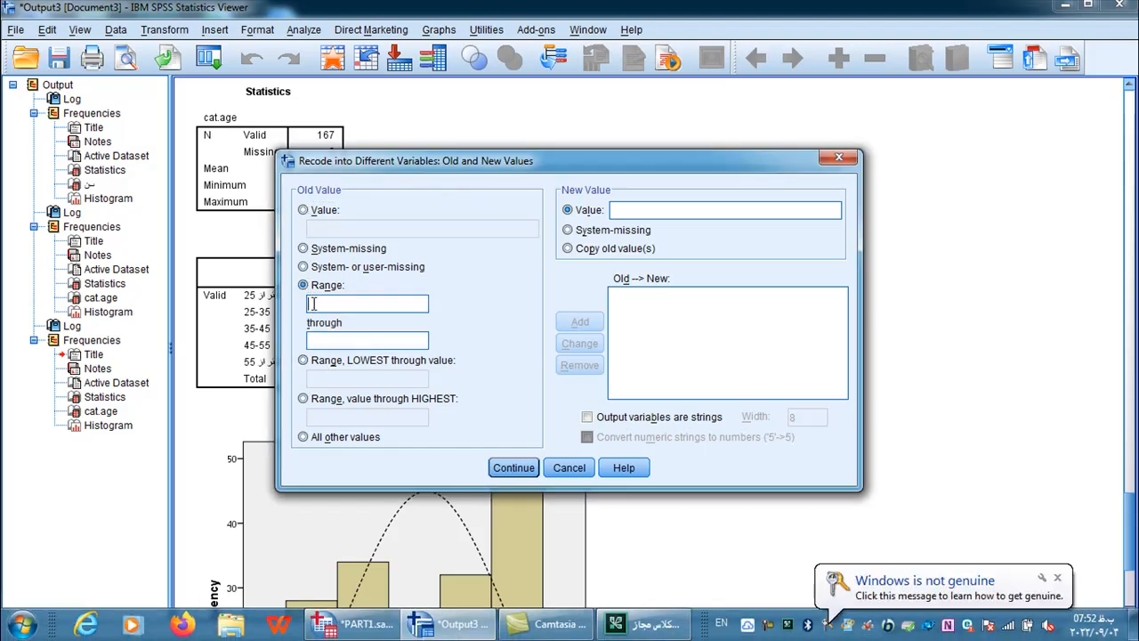
left_click(314, 339)
type("5")
left_click(631, 210)
type("1")
left_click(579, 321)
Step: Add a rule that recodes the range 5 through 10 as 2
left_click(322, 305)
type("5")
left_click(318, 341)
type("1")
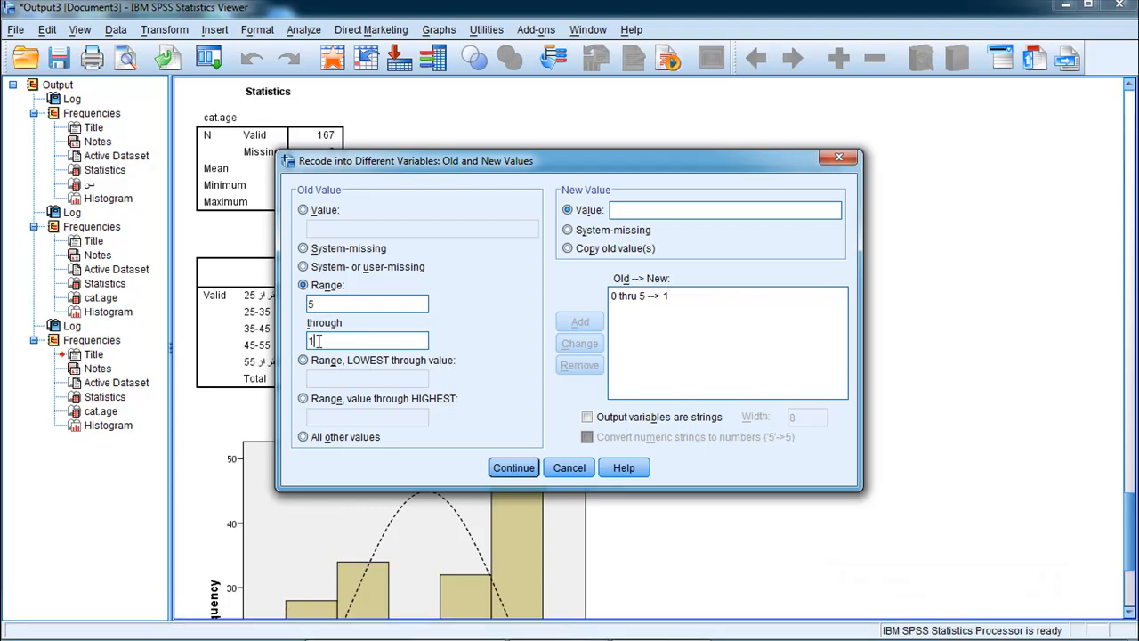
type("0")
left_click(627, 214)
type("2")
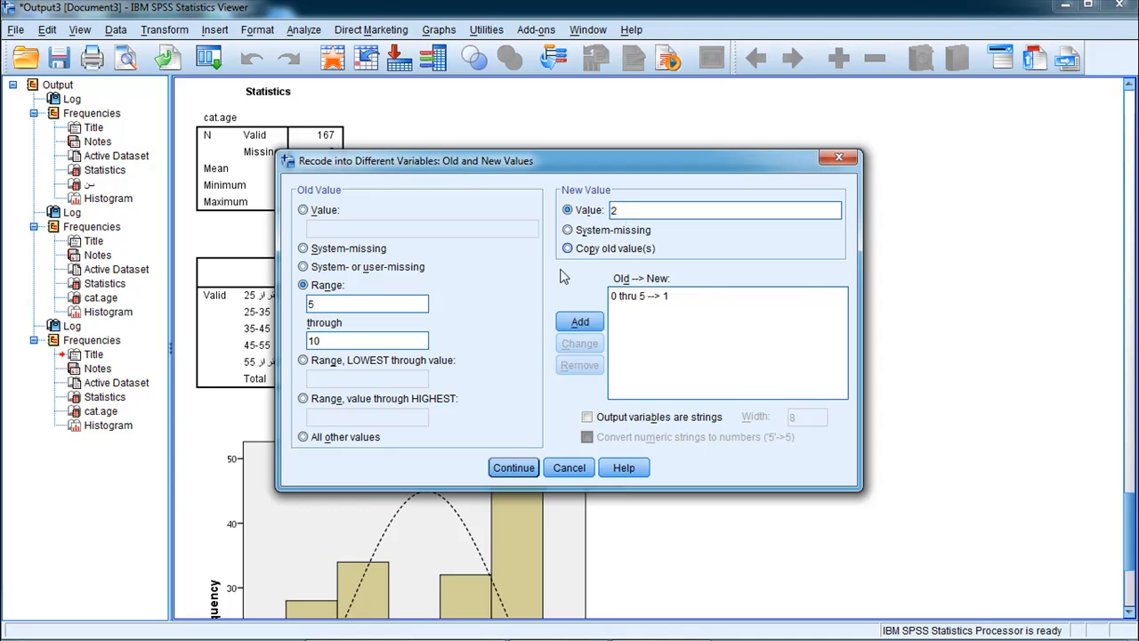
left_click(576, 322)
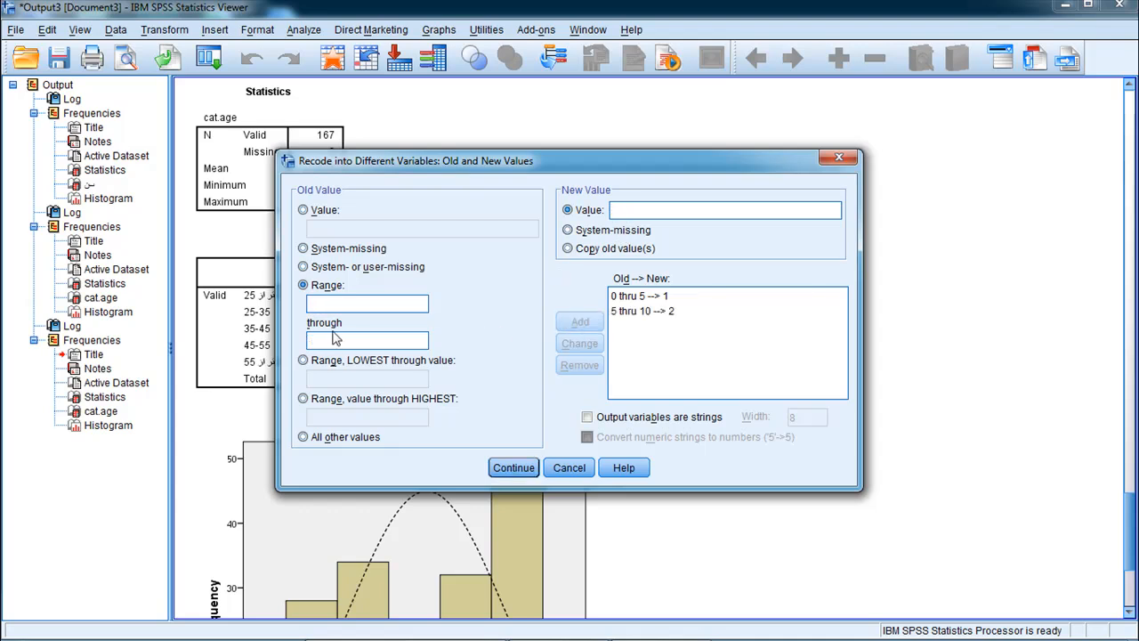
Step: Add a rule that recodes the range 10 through 15 as 3
type("10")
type("15")
type("3")
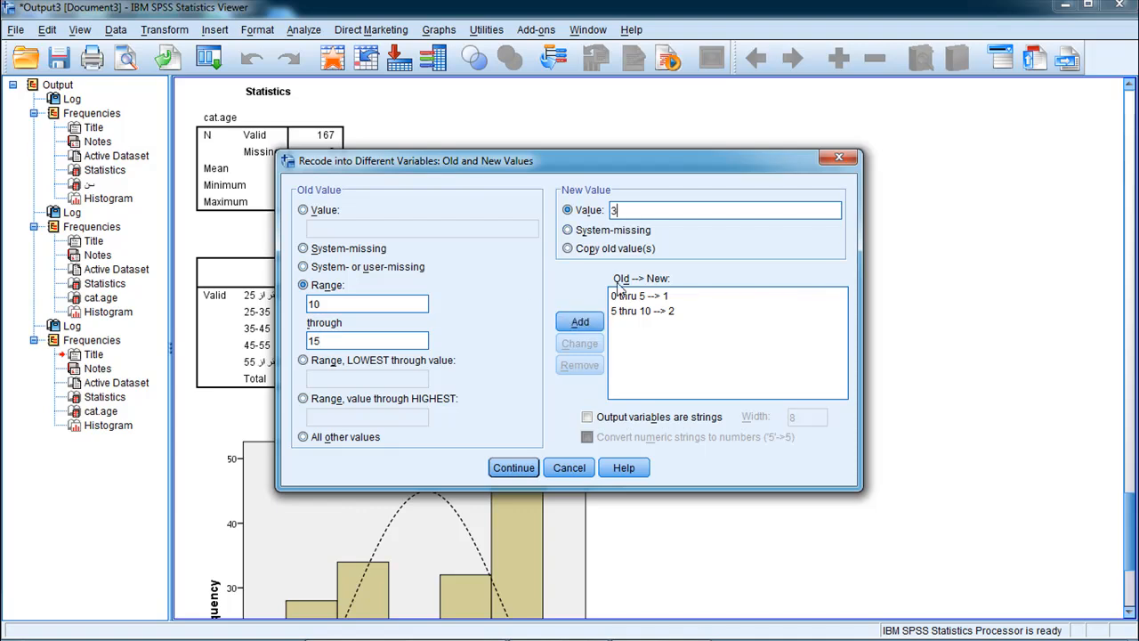
left_click(579, 321)
Step: Add a rule that recodes the range 15 through 20 as 4
left_click(324, 303)
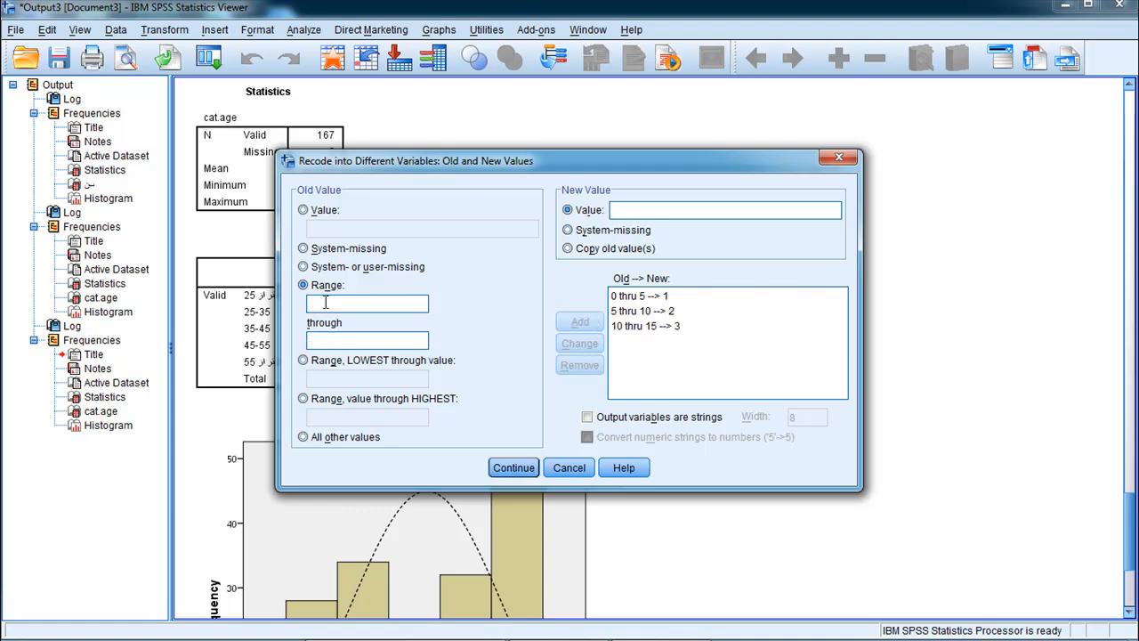
type("15")
left_click(325, 337)
type("20")
left_click(636, 211)
type("4")
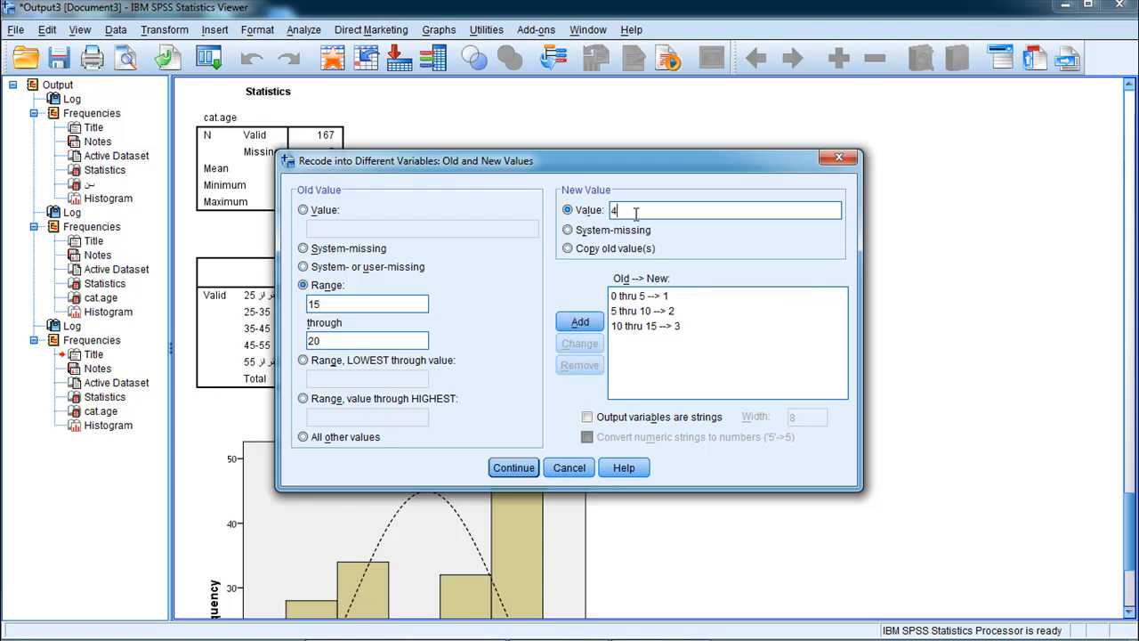
left_click(580, 321)
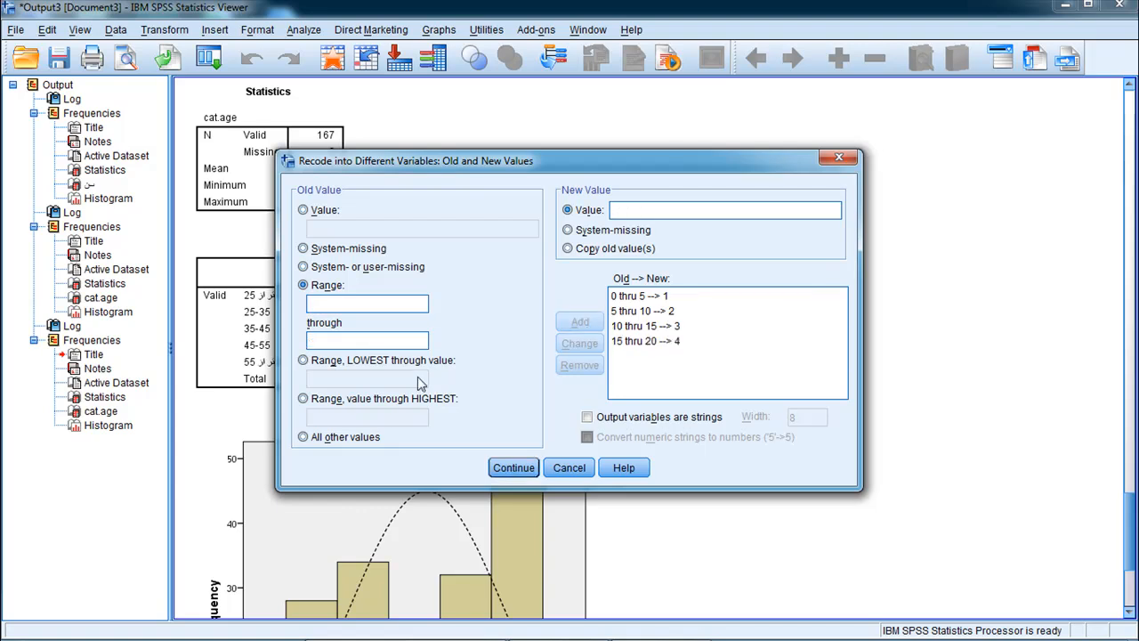
Step: Add a rule that recodes values from 20 through the highest as 5
left_click(303, 400)
left_click(324, 417)
type("20")
left_click(624, 209)
type("5")
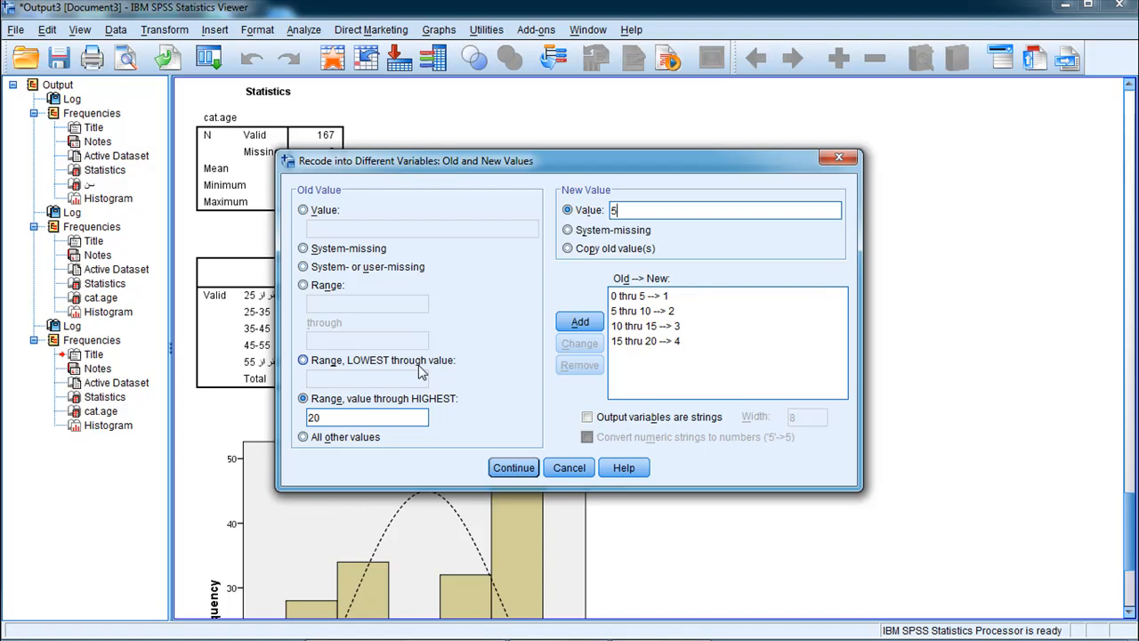
left_click(646, 299)
left_click(581, 324)
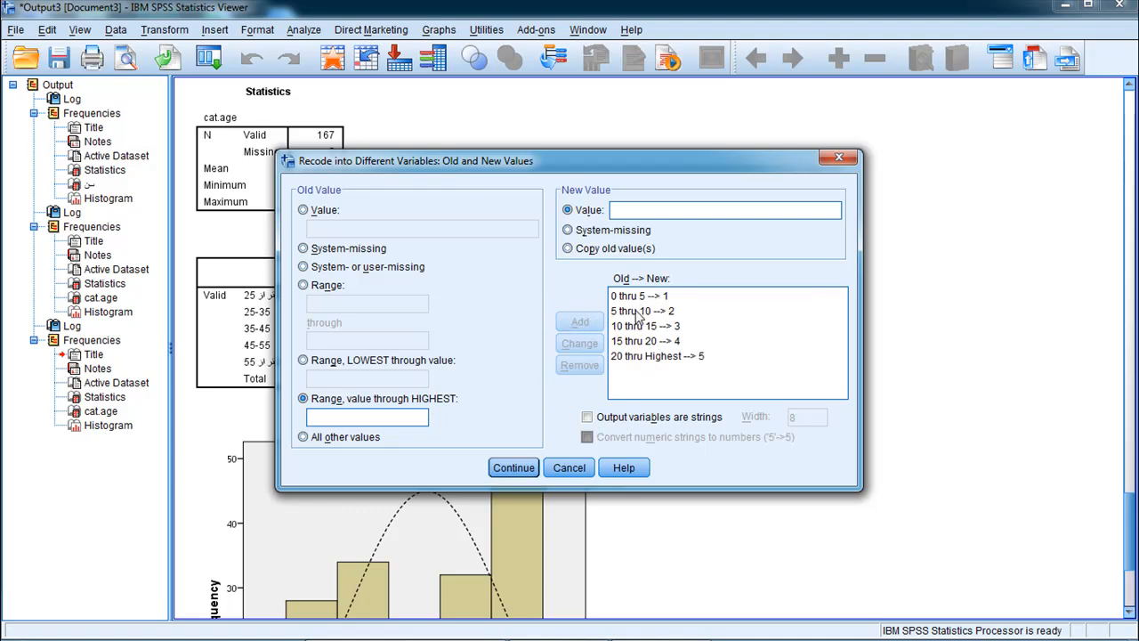
Step: Recheck the five old-to-new value rules and run the recode of سابقه into cat.exp
left_click(514, 468)
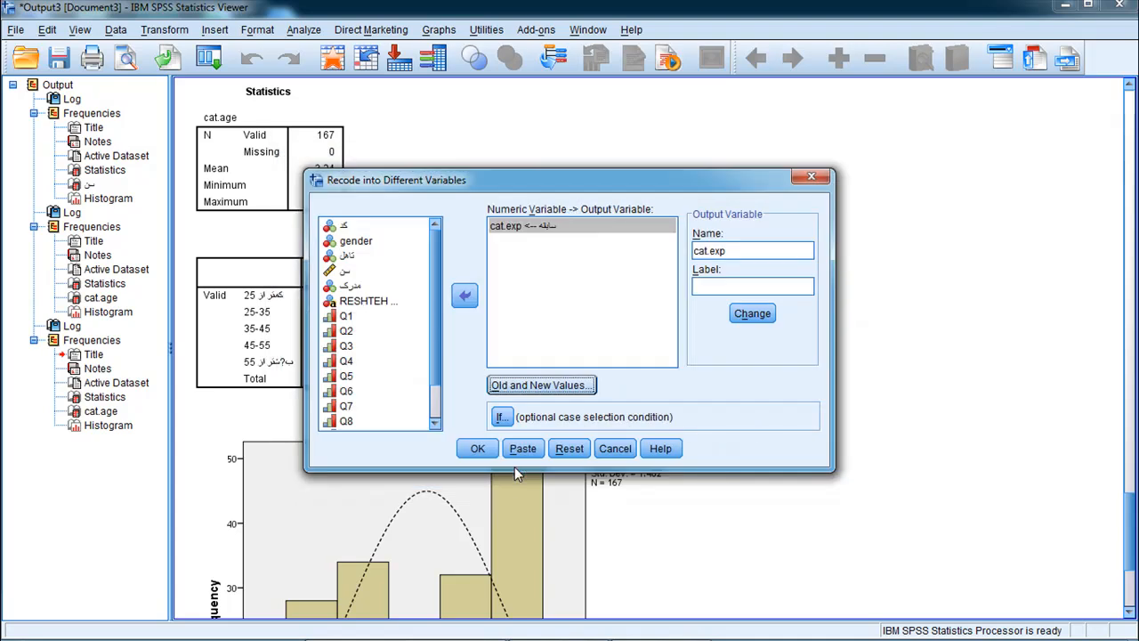
left_click(519, 387)
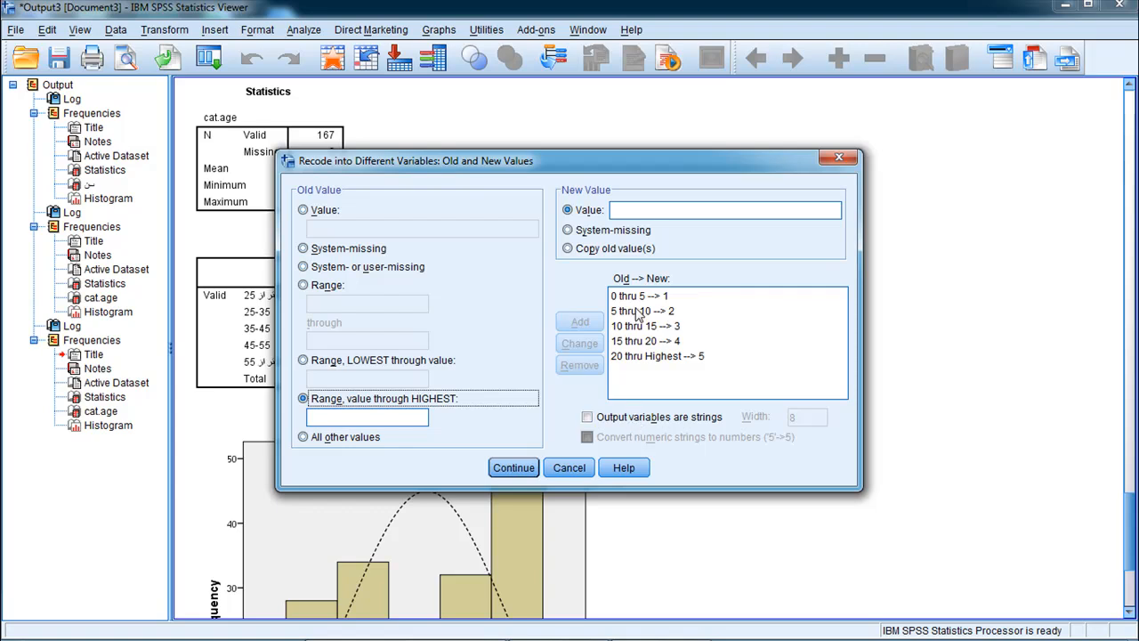
left_click(639, 357)
key("Up")
key("Up")
key("Up")
key("Up")
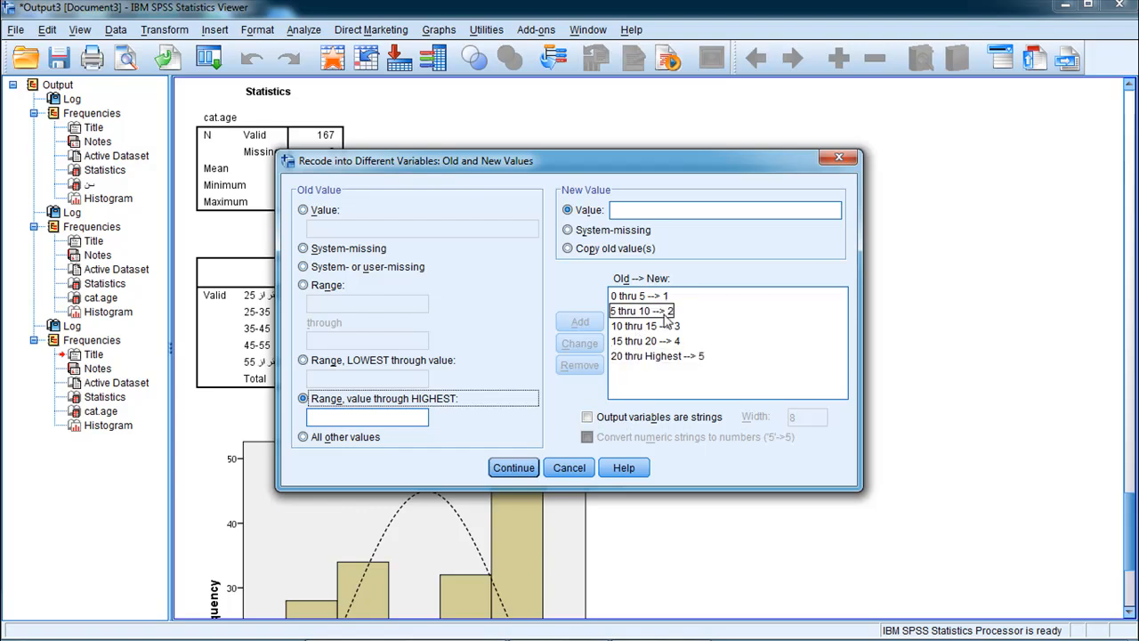
left_click(700, 311)
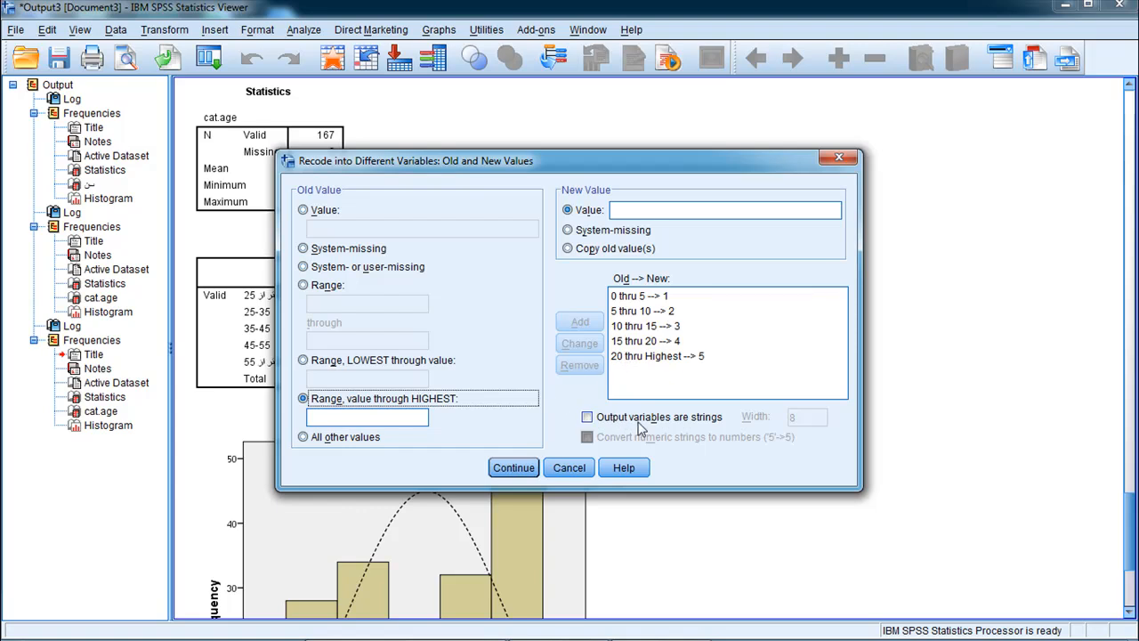
left_click(514, 467)
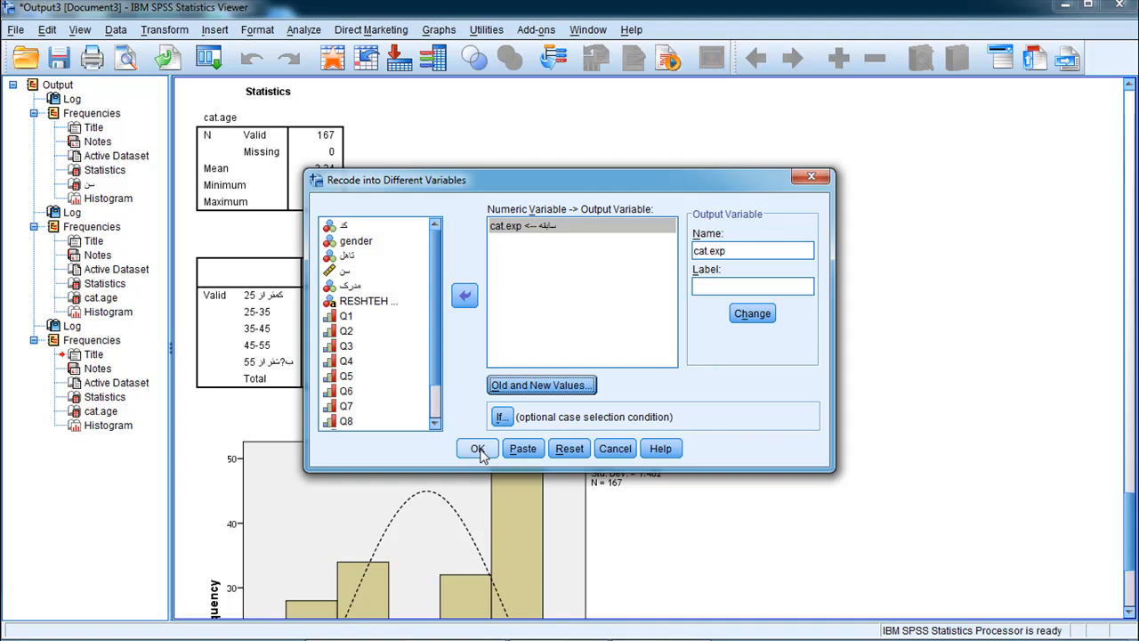
left_click(478, 448)
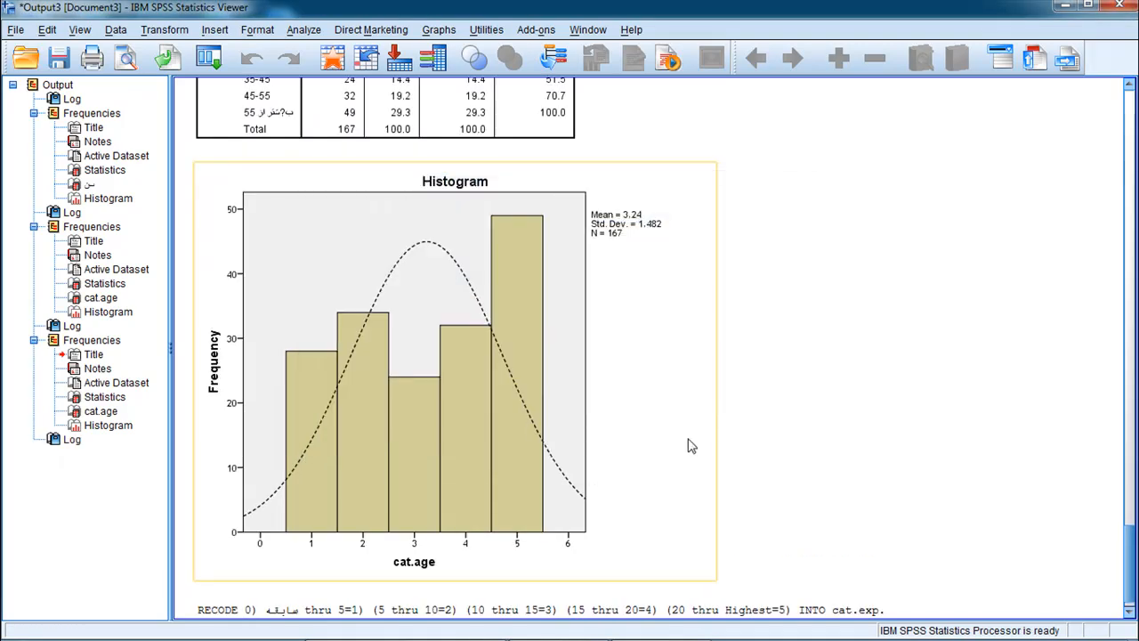
Step: Switch to the PART1.sav Data Editor and set the decimals of cat.exp to 0
left_click(1134, 492)
left_click_drag(1130, 499, 1130, 587)
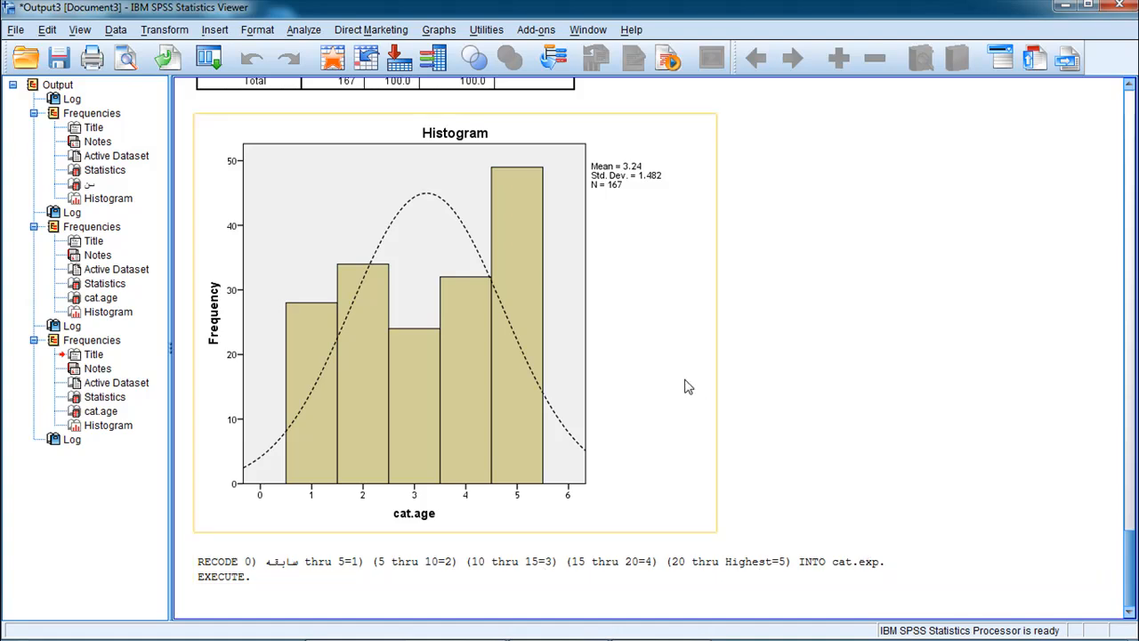
mouse_move(481, 637)
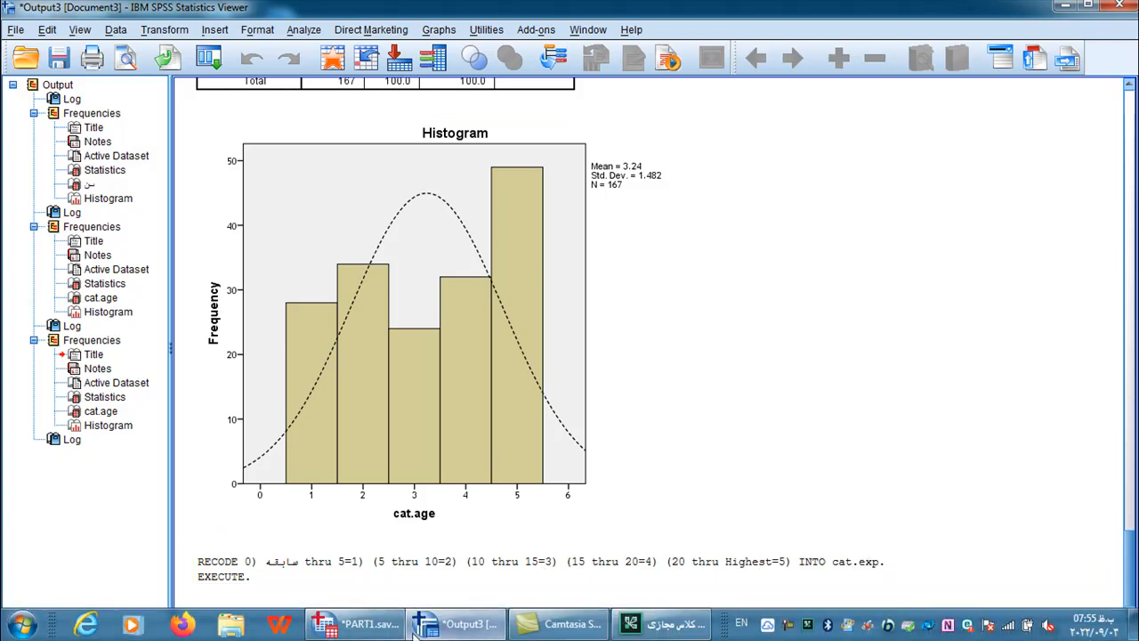
left_click(382, 631)
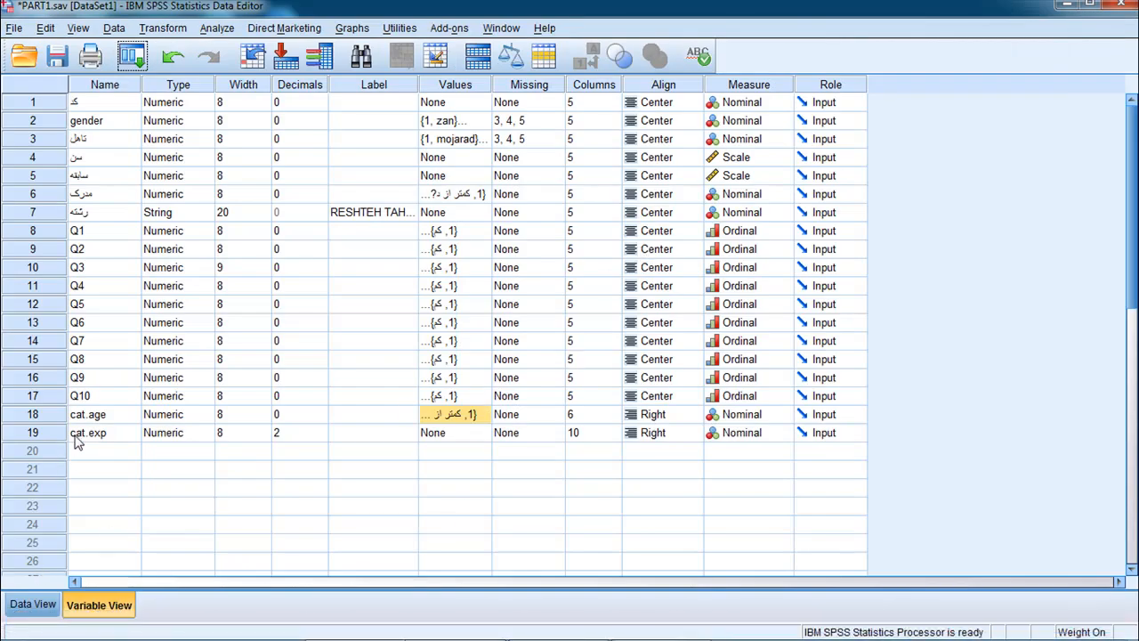
left_click(320, 435)
left_click(321, 437)
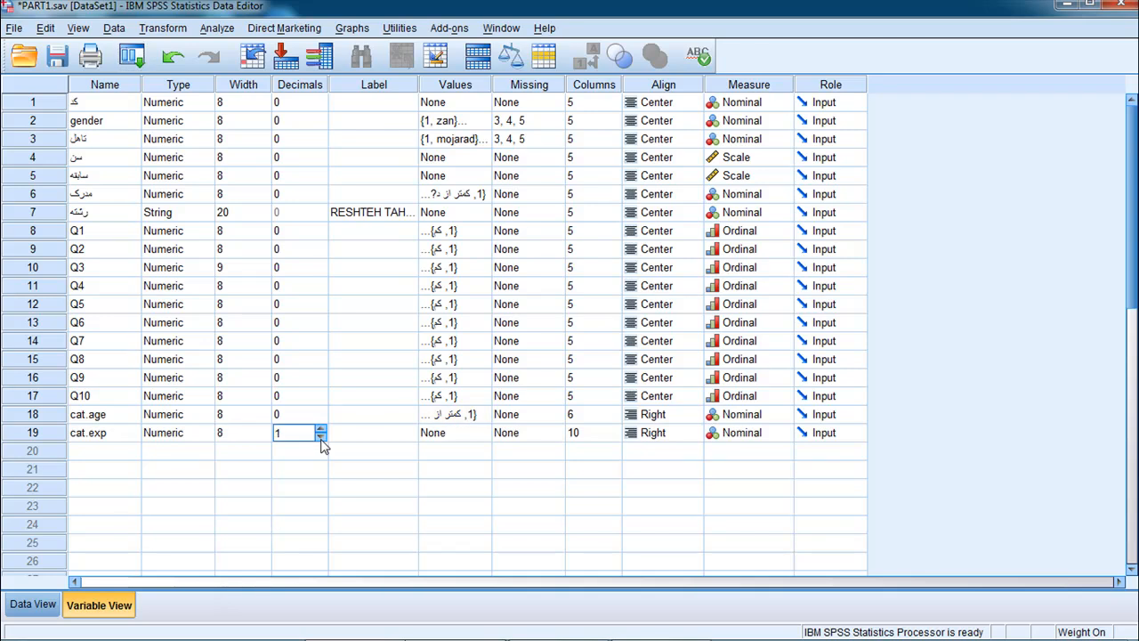
Step: In the data sheet, narrow the cat.exp column to a width of 5 and review its recoded values
left_click(43, 607)
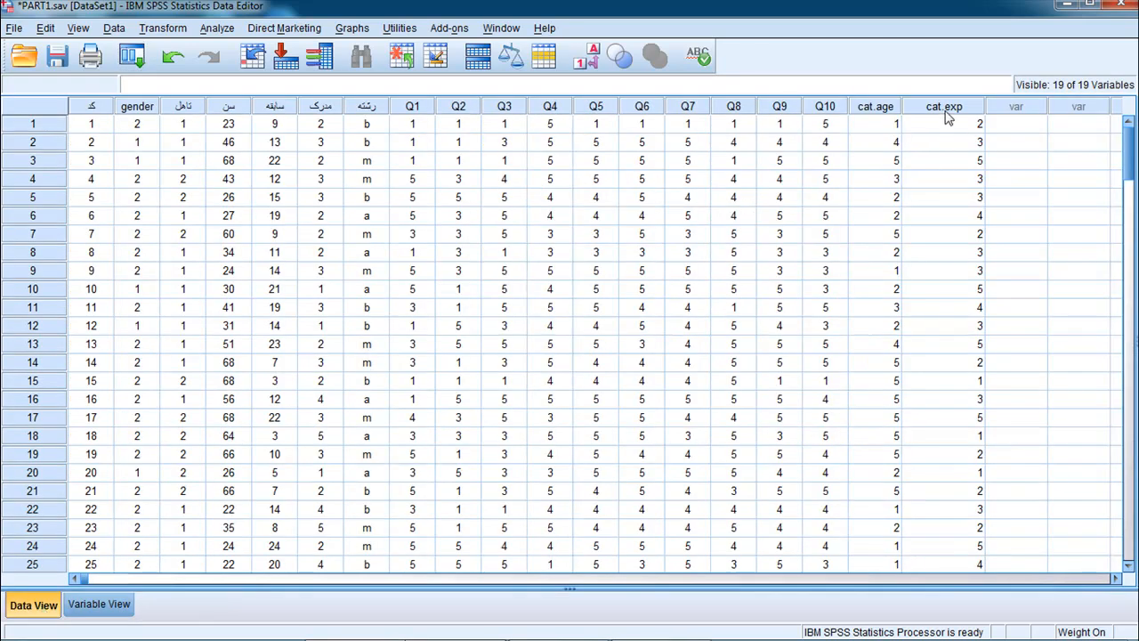
left_click_drag(983, 103, 948, 103)
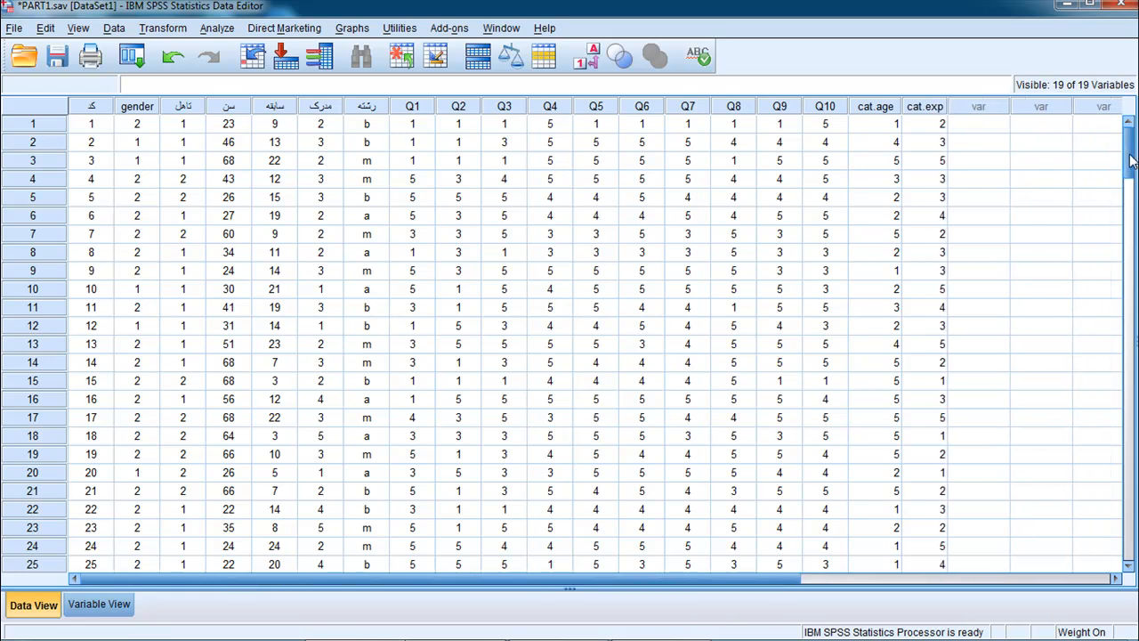
left_click_drag(1128, 161, 1130, 228)
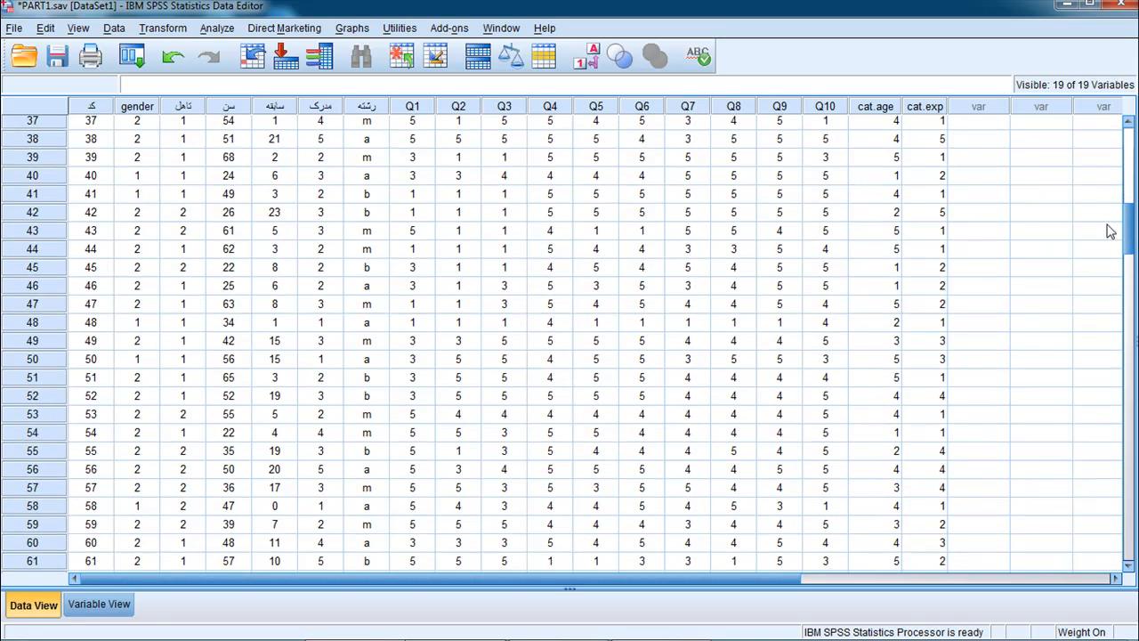
Step: Open the Frequencies analysis and remove cat.age from the variables to analyse
left_click(217, 28)
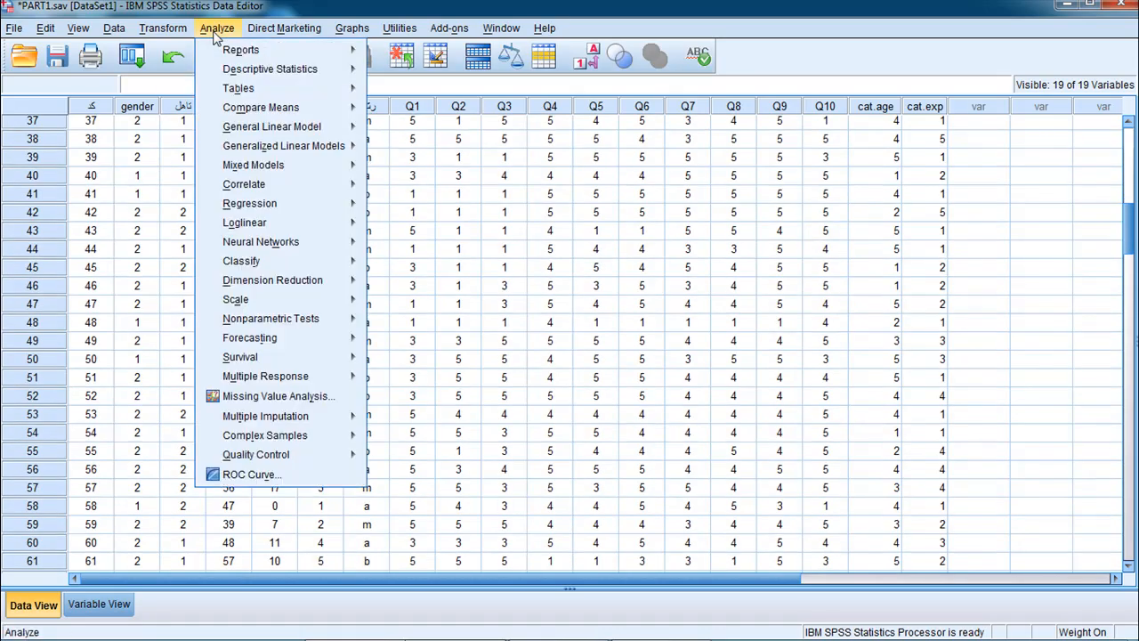
mouse_move(242, 71)
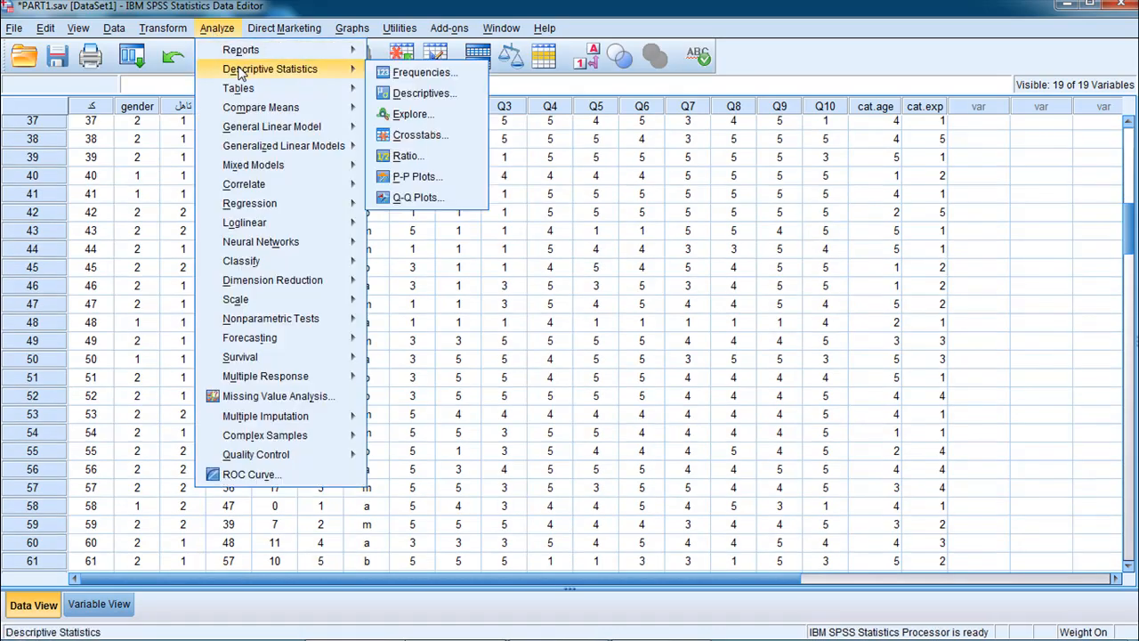
left_click(405, 76)
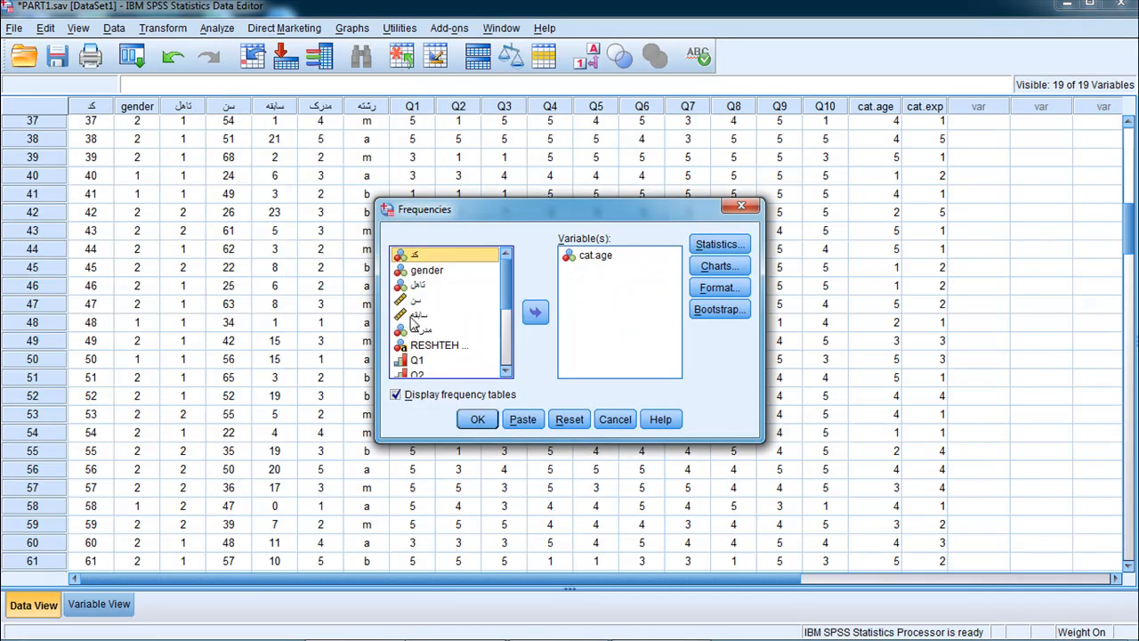
scroll(506, 320, "down", 5)
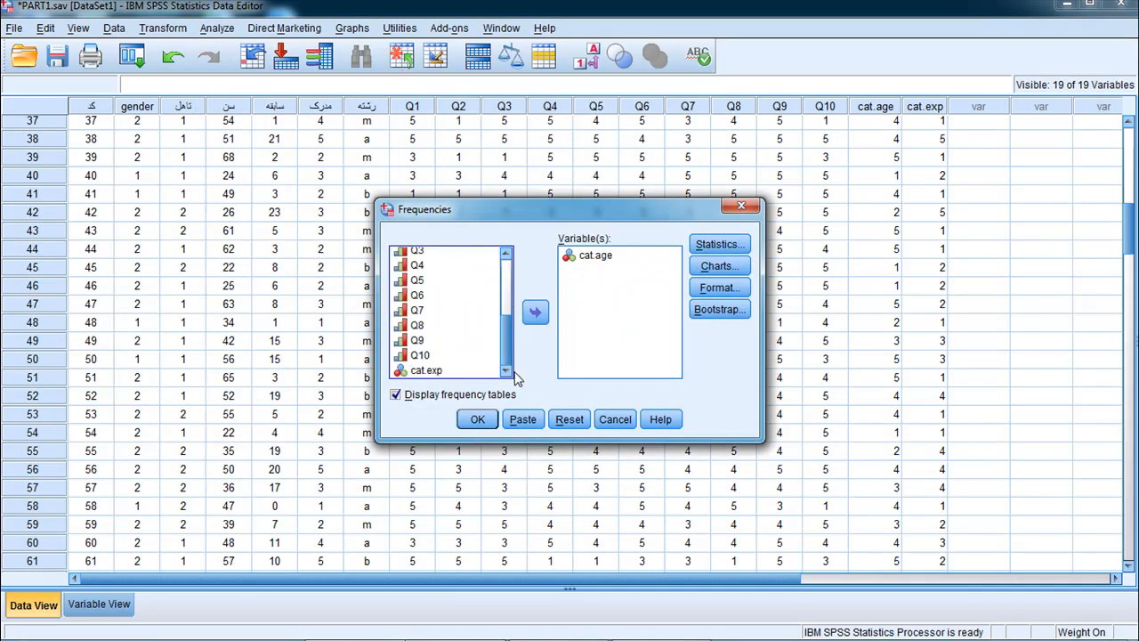
left_click(424, 370)
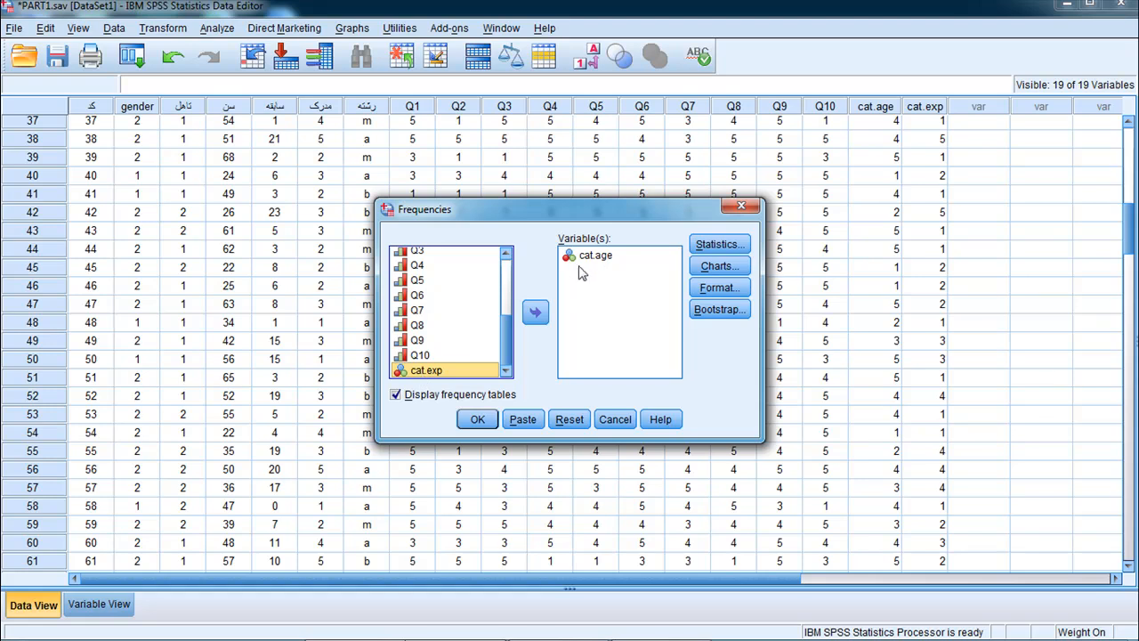
left_click(582, 258)
left_click(536, 311)
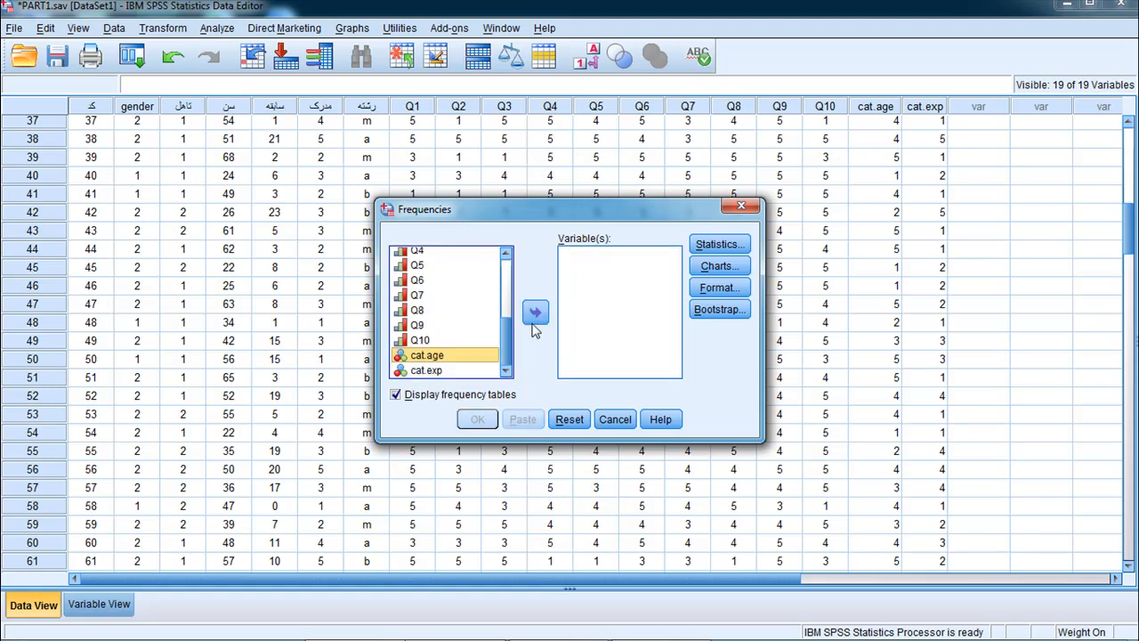
Step: Add cat.exp to the Frequencies variables and run the analysis
left_click(443, 372)
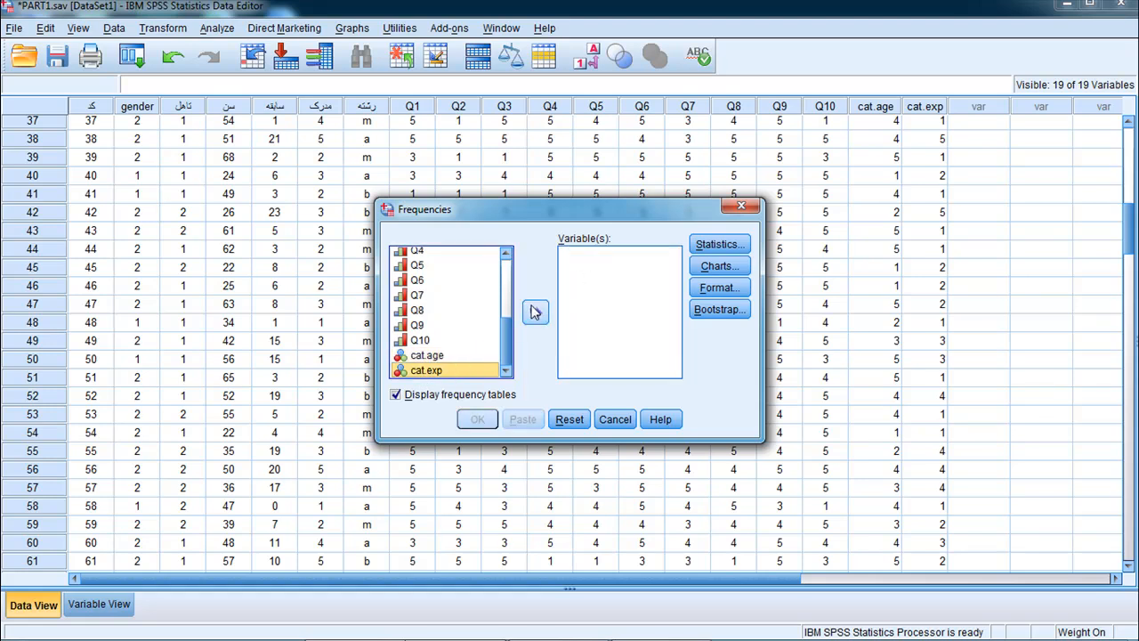
left_click(536, 311)
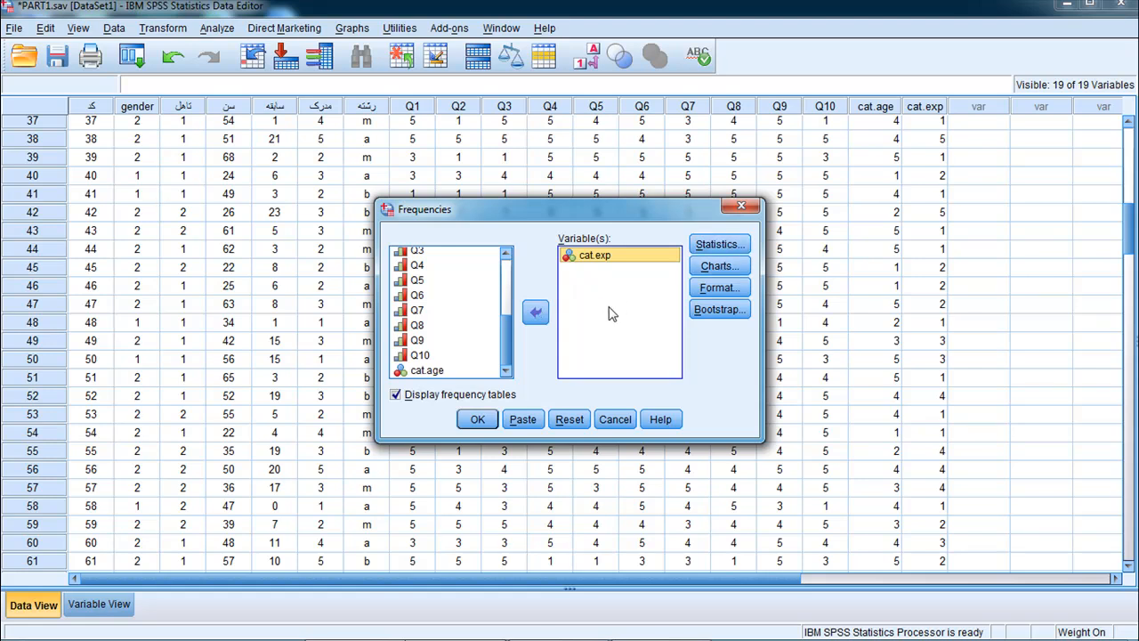
left_click(478, 420)
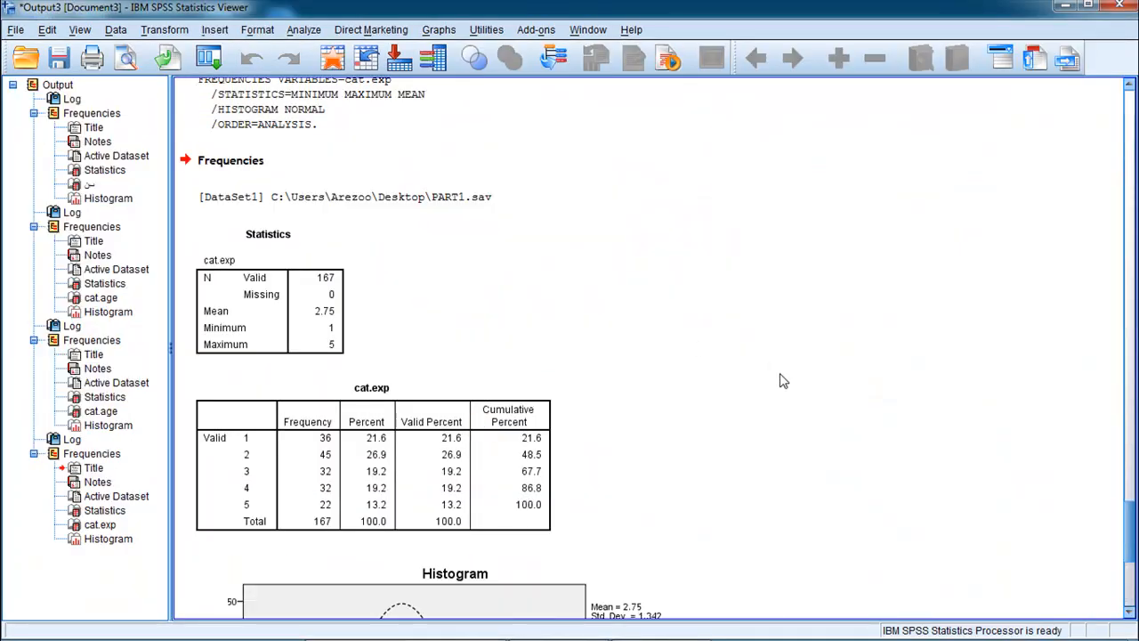
Step: Return to the variable definitions in the Data Editor and label value 1 of cat.exp as 0-5
left_click(1132, 292)
left_click(1132, 296)
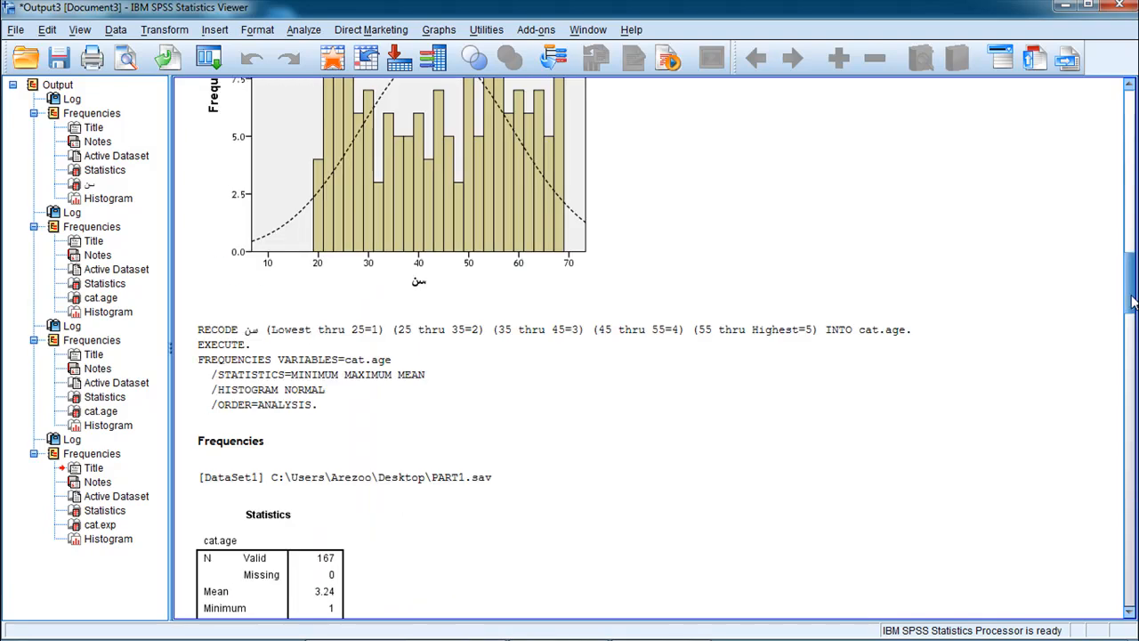
left_click_drag(1131, 293, 1129, 560)
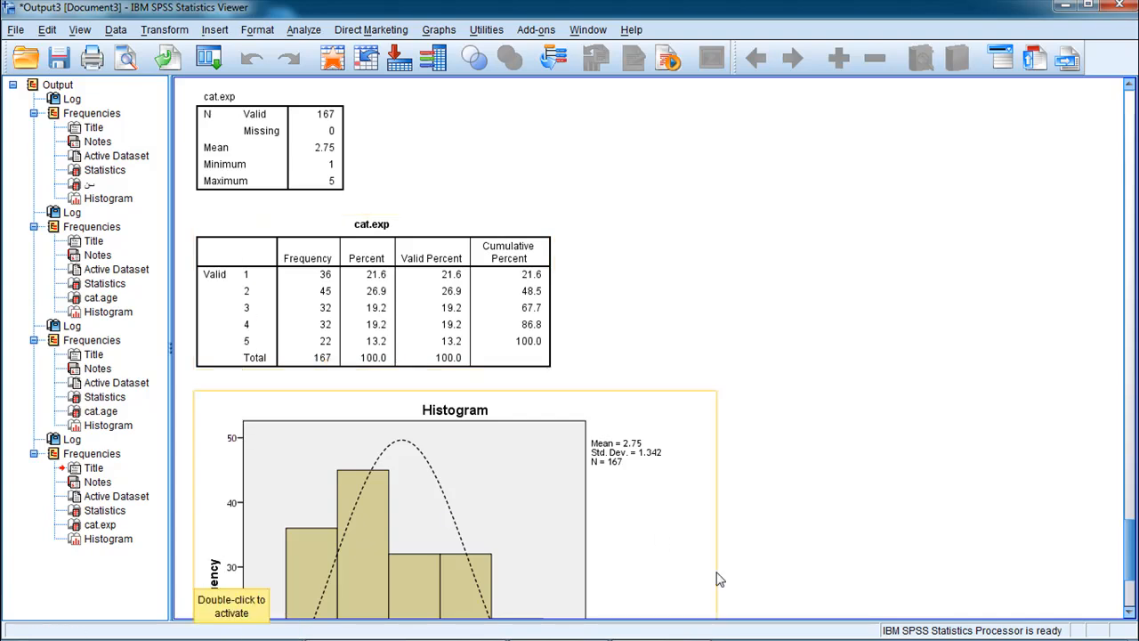
mouse_move(767, 633)
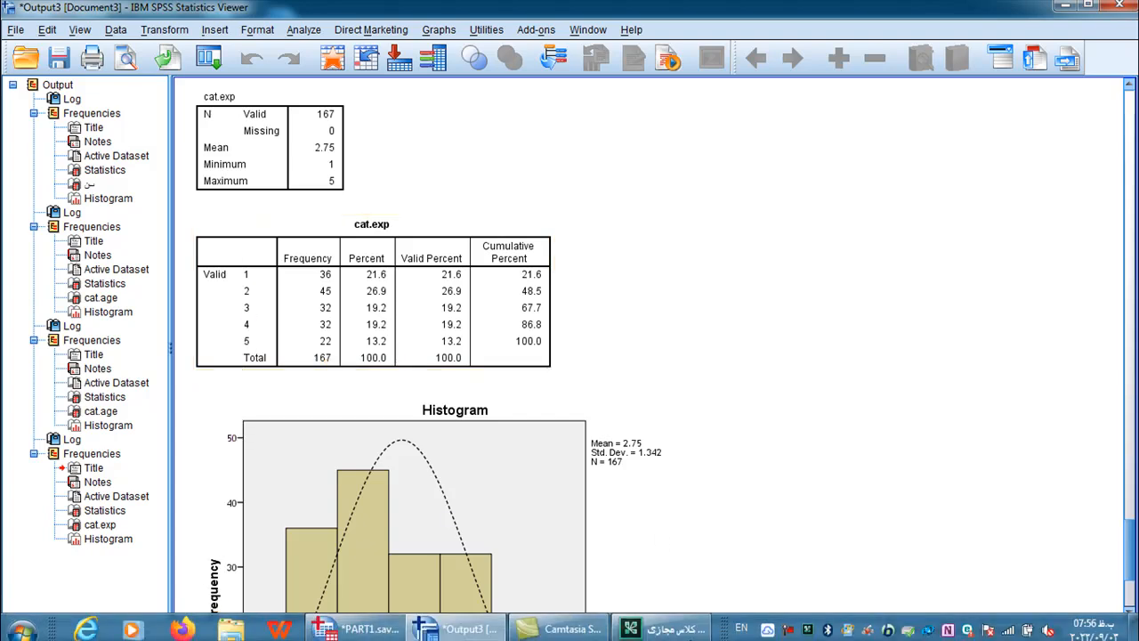
left_click(388, 629)
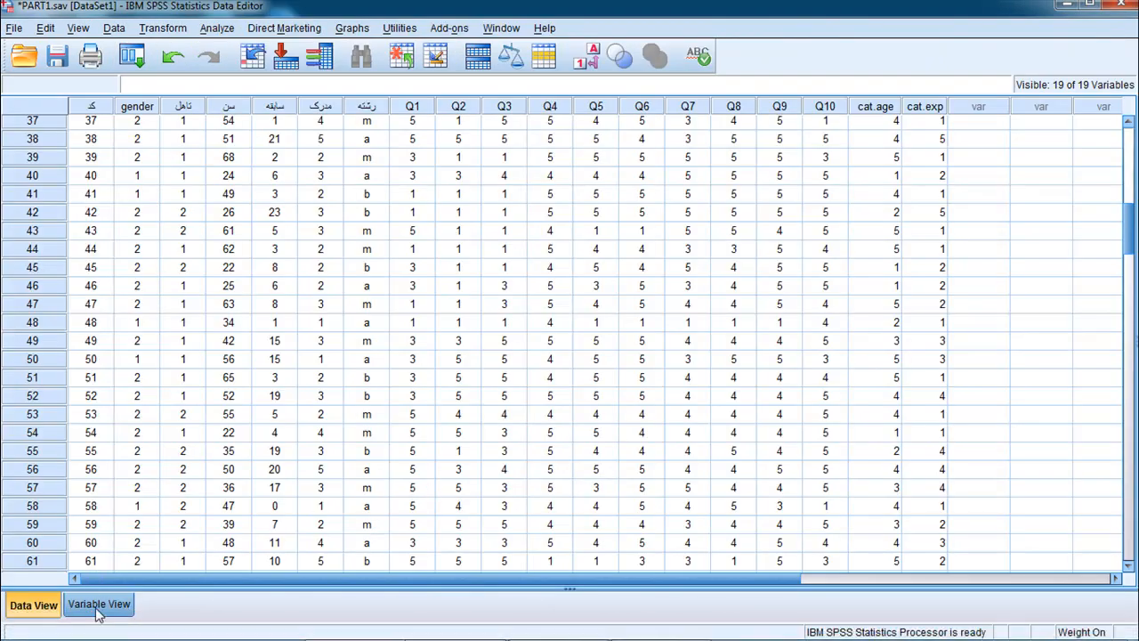
left_click(99, 605)
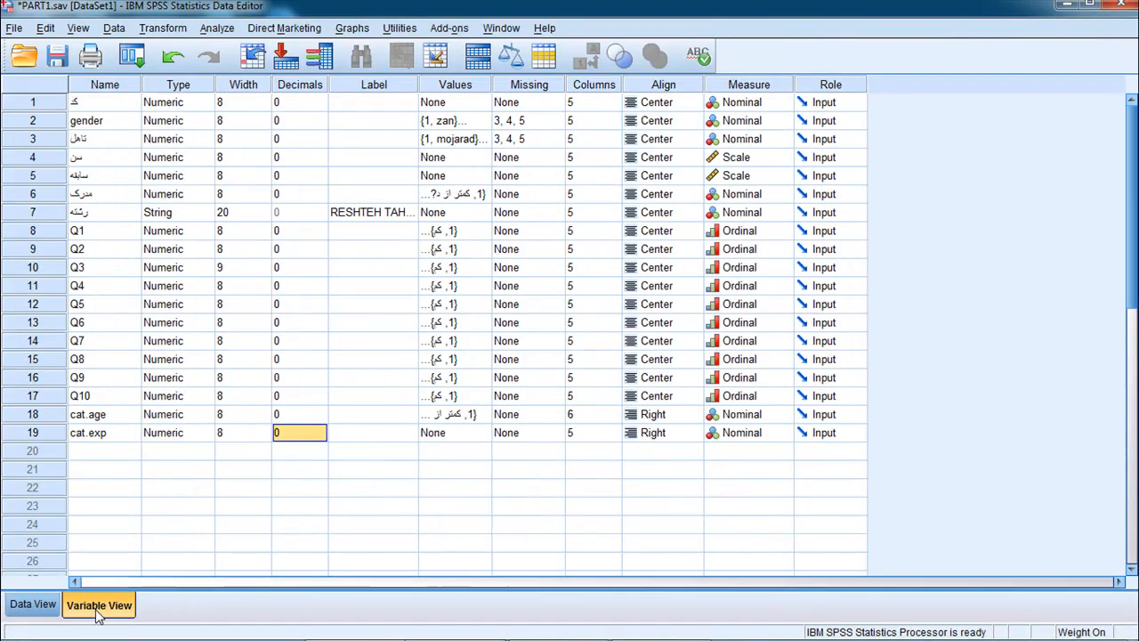
double_click(478, 434)
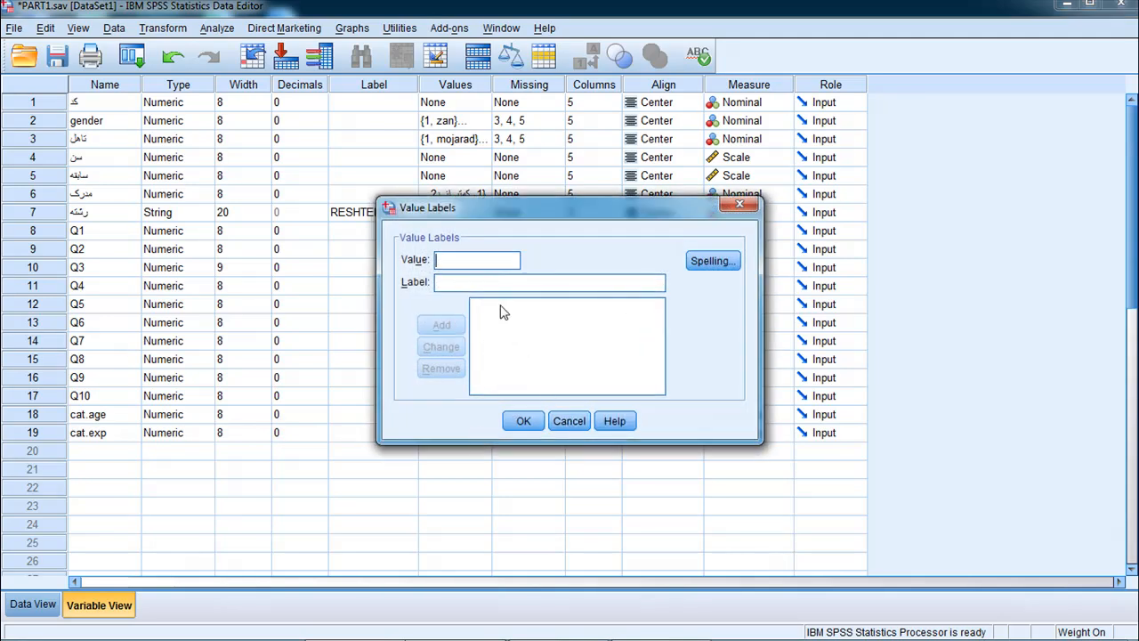
type("1 = \"")
type("0")
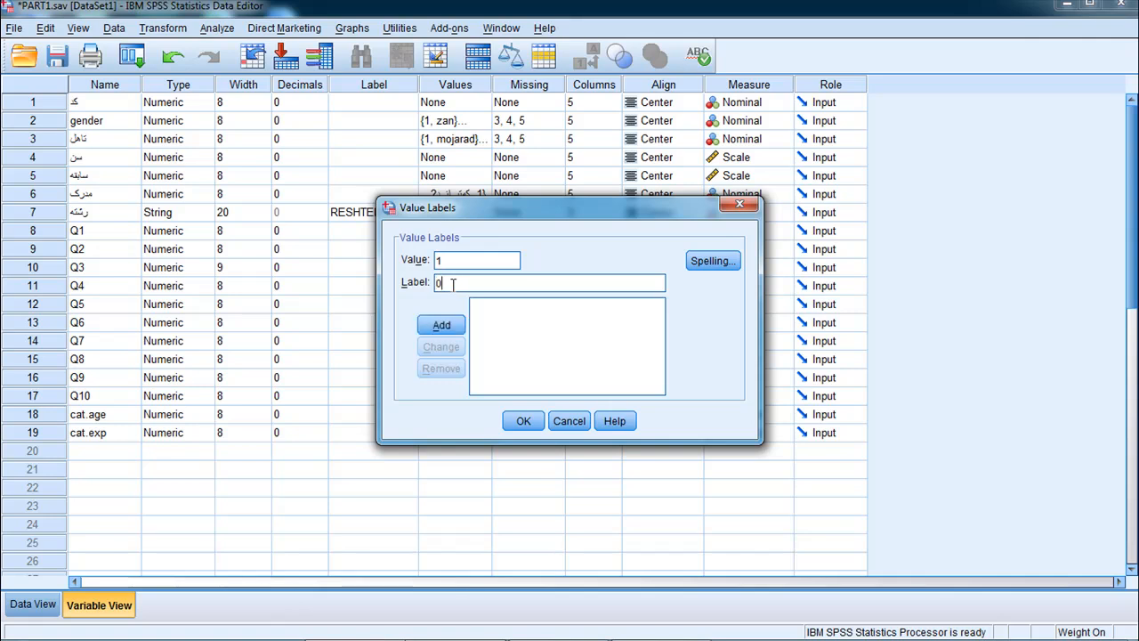
type("-5")
left_click(443, 323)
Step: Label value 2 of cat.exp as 5-10 and value 3 as 10-15
type("2")
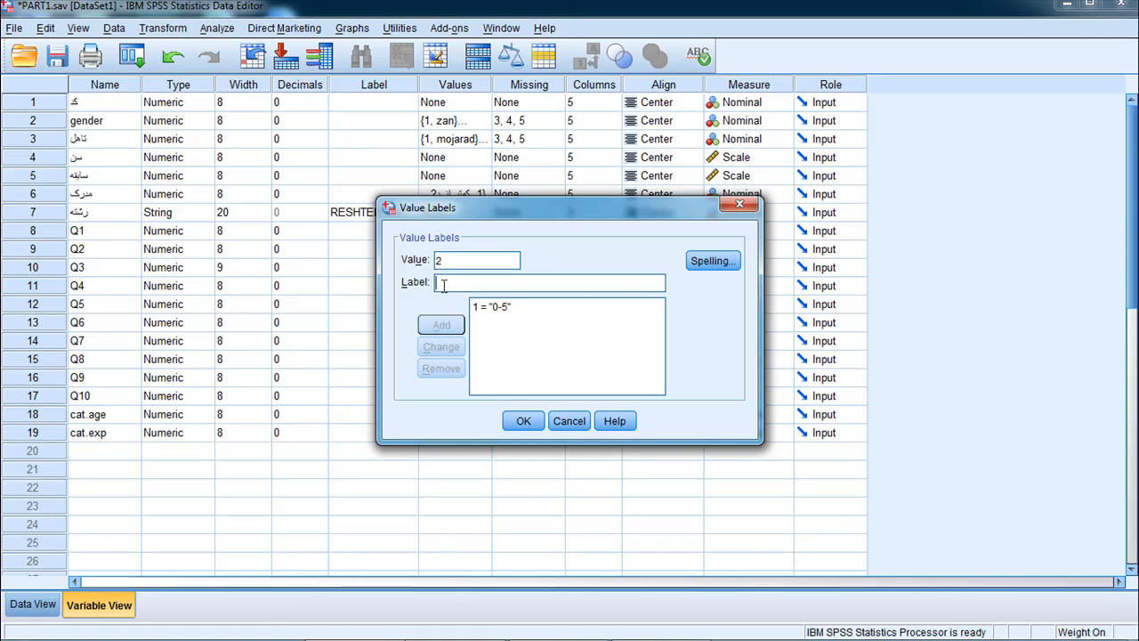
left_click(443, 285)
type("5-10")
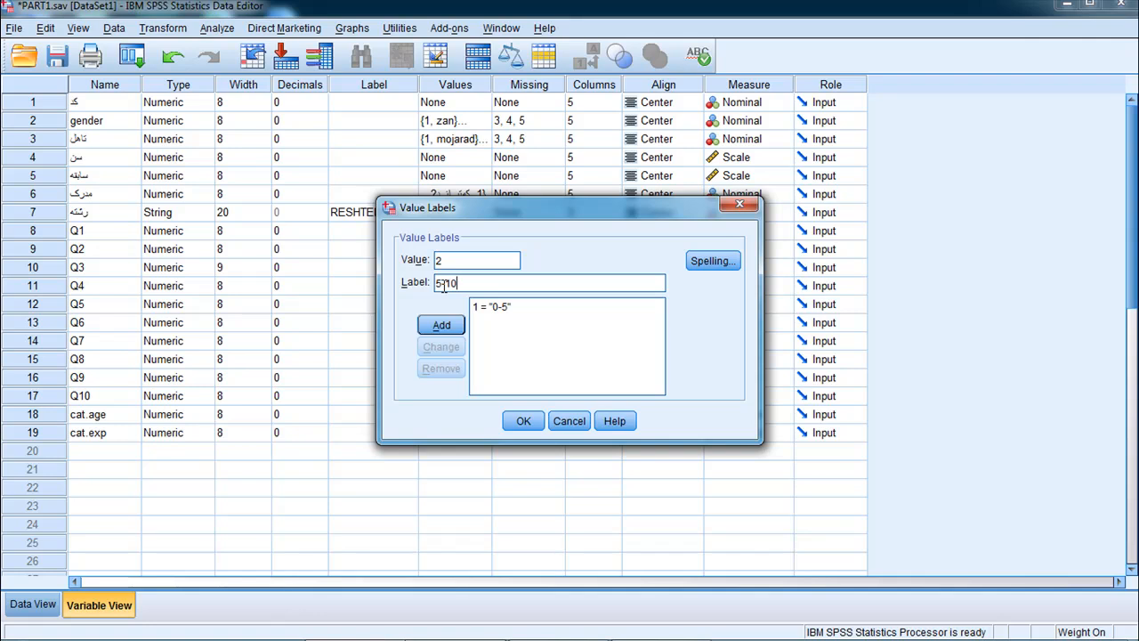
left_click(441, 326)
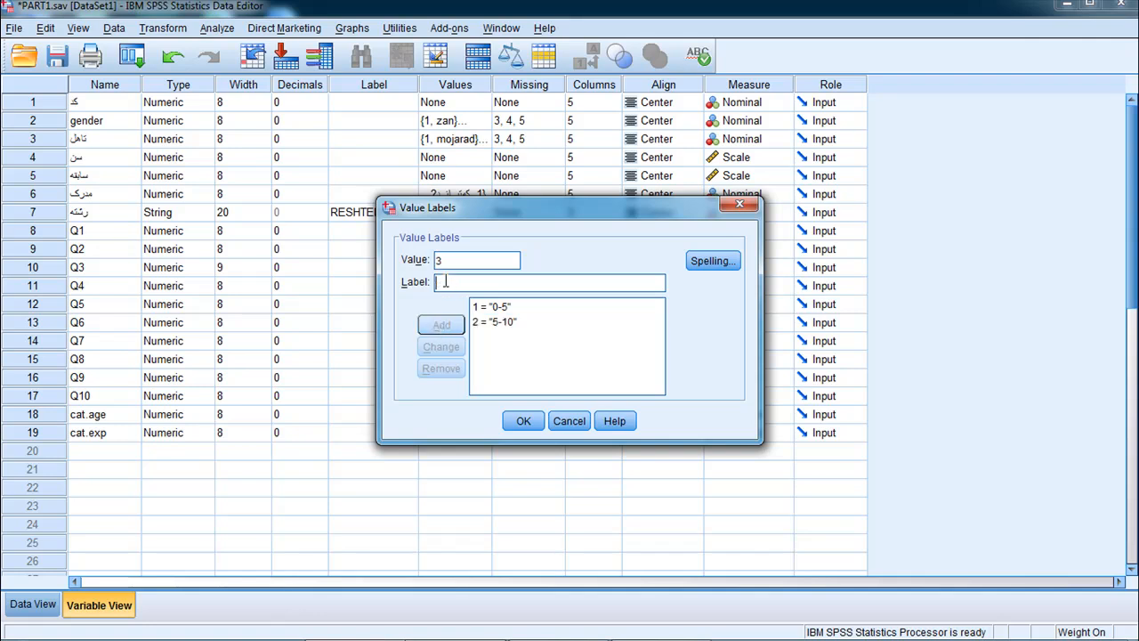
type("10-1")
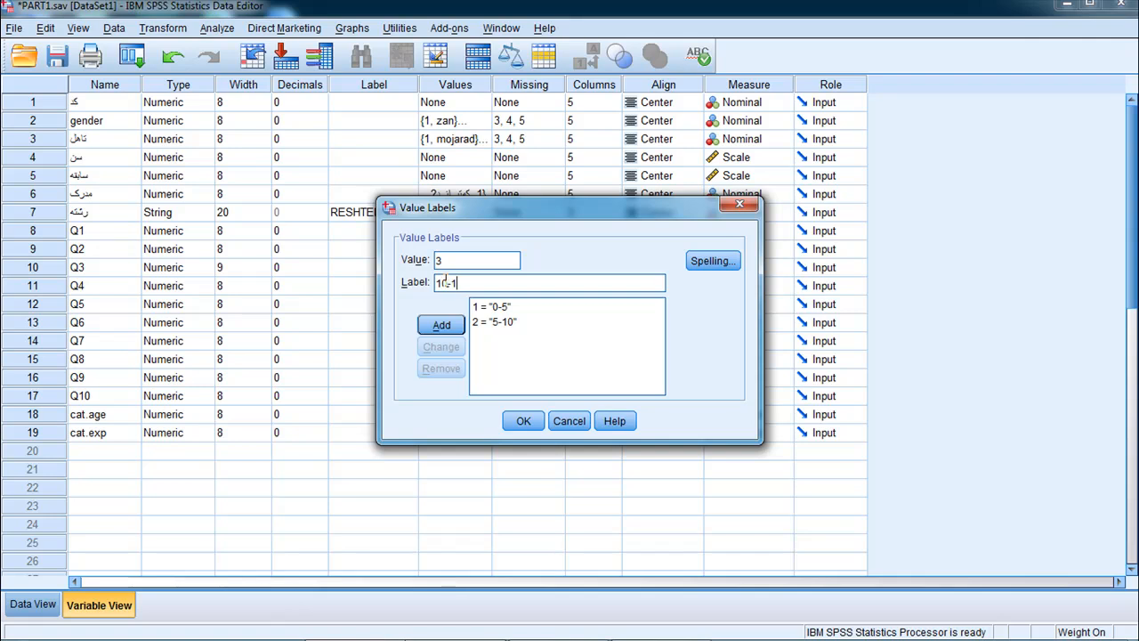
left_click(441, 324)
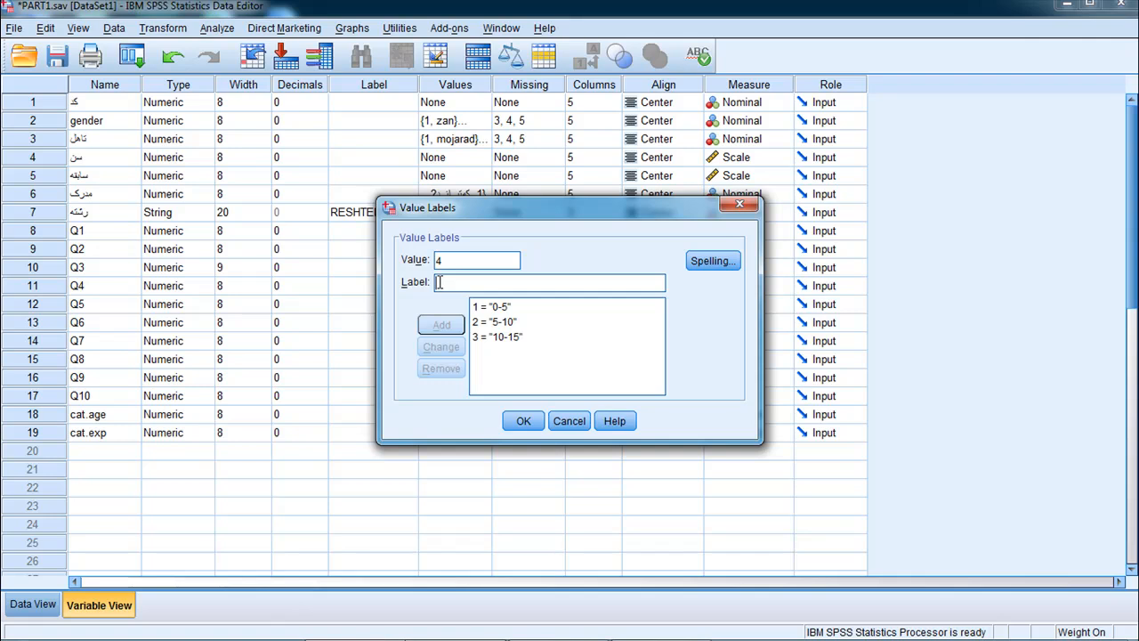
Step: Label value 4 of cat.exp as 15-20 and value 5 as >20, and apply the value labels
left_click(439, 282)
type("15-20")
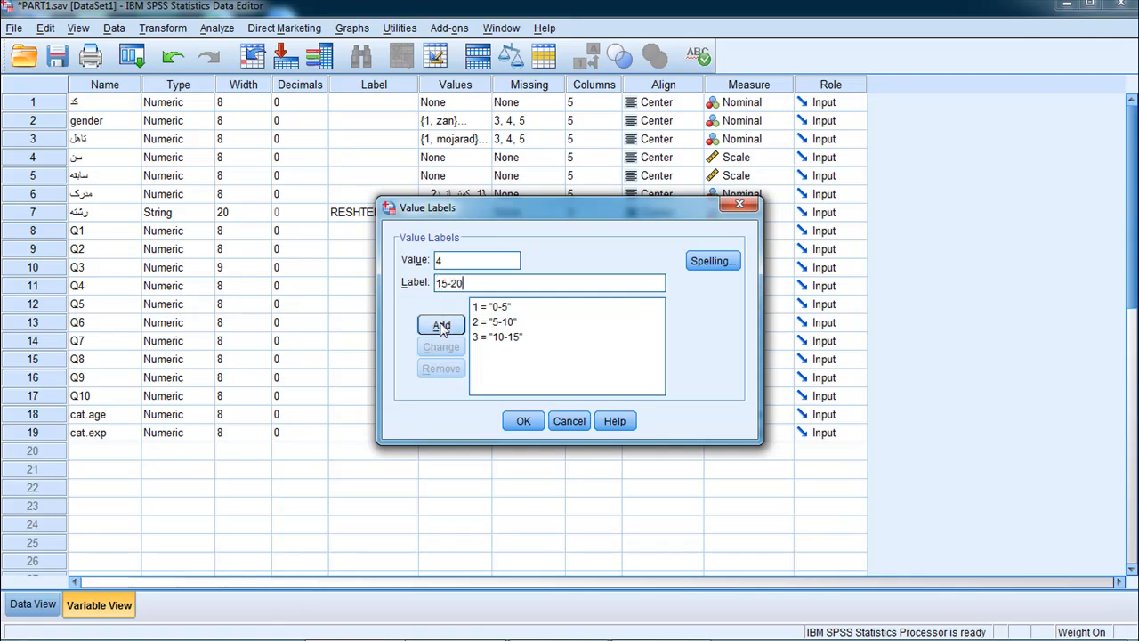
left_click(441, 325)
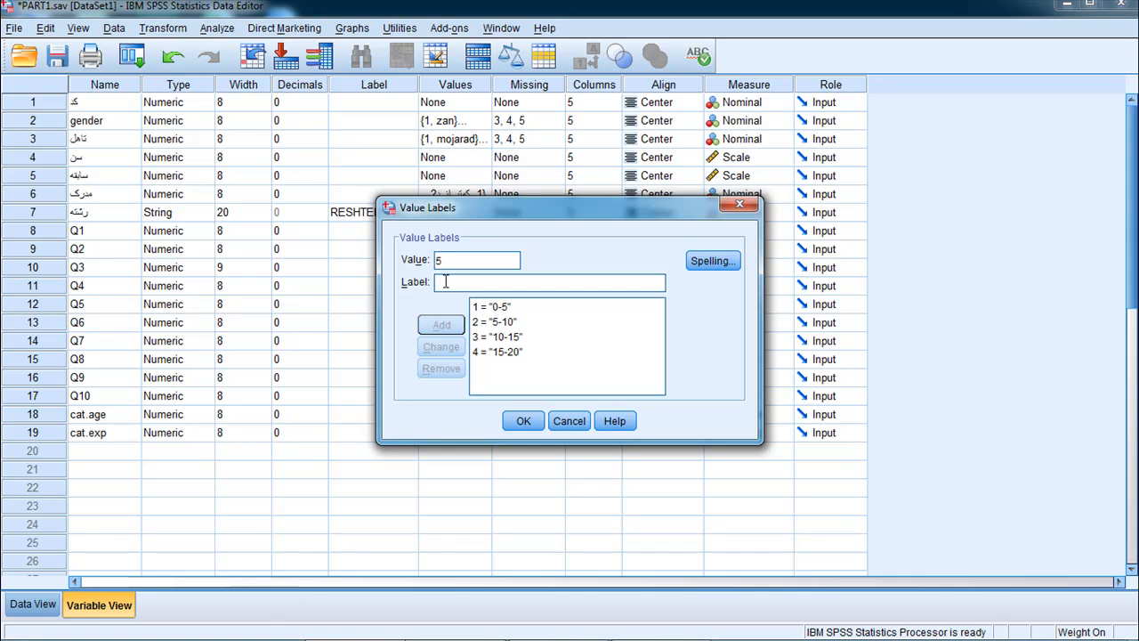
type(">20")
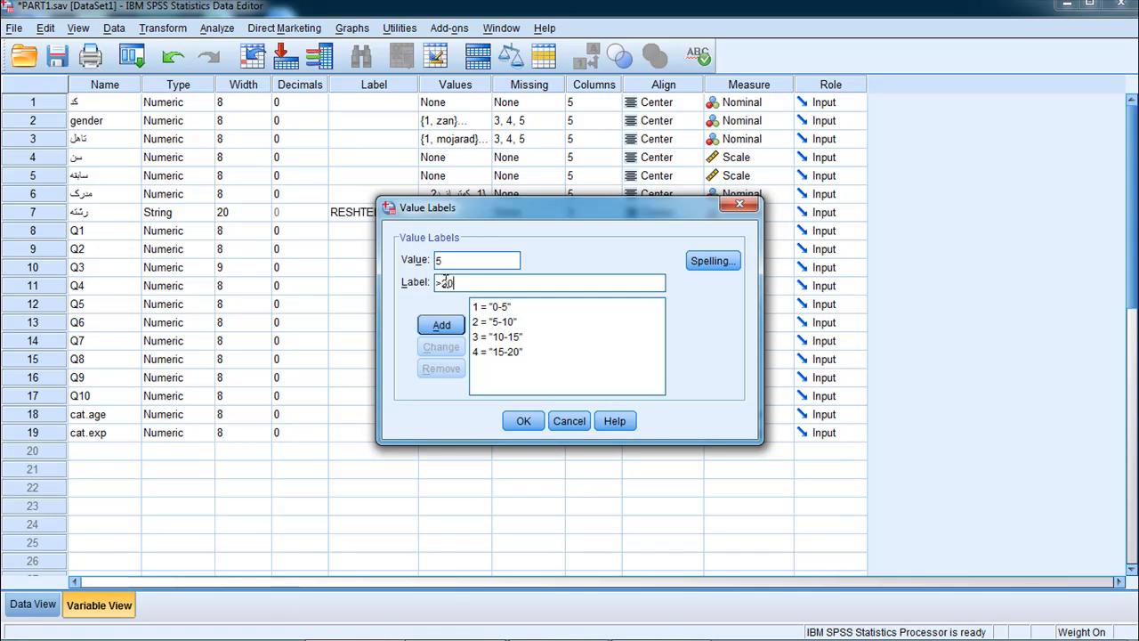
left_click(431, 327)
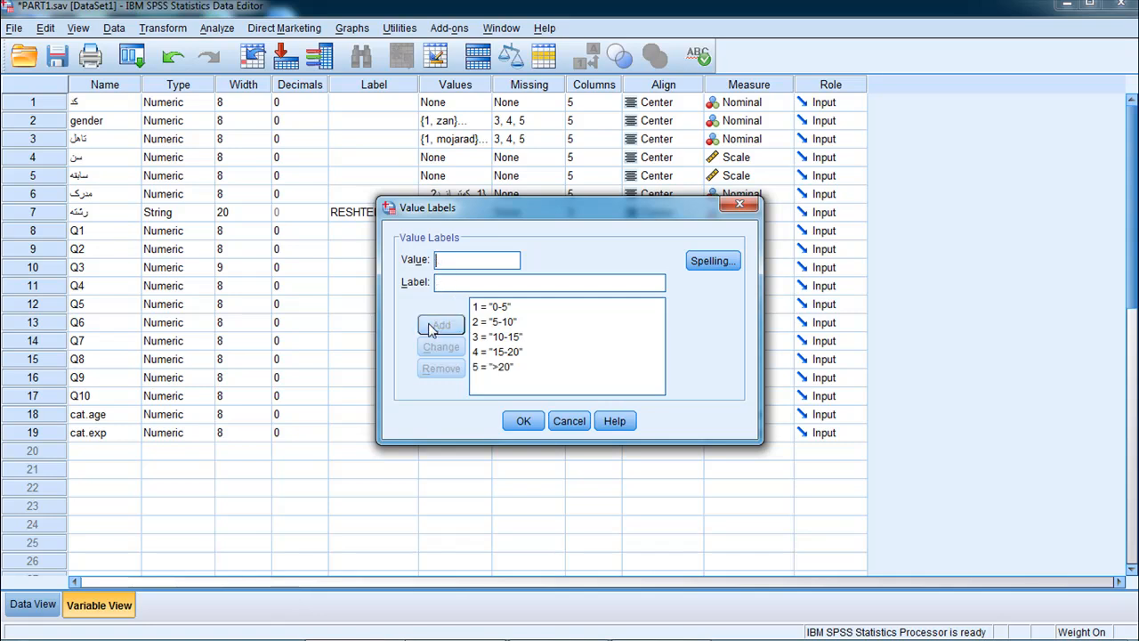
left_click(501, 377)
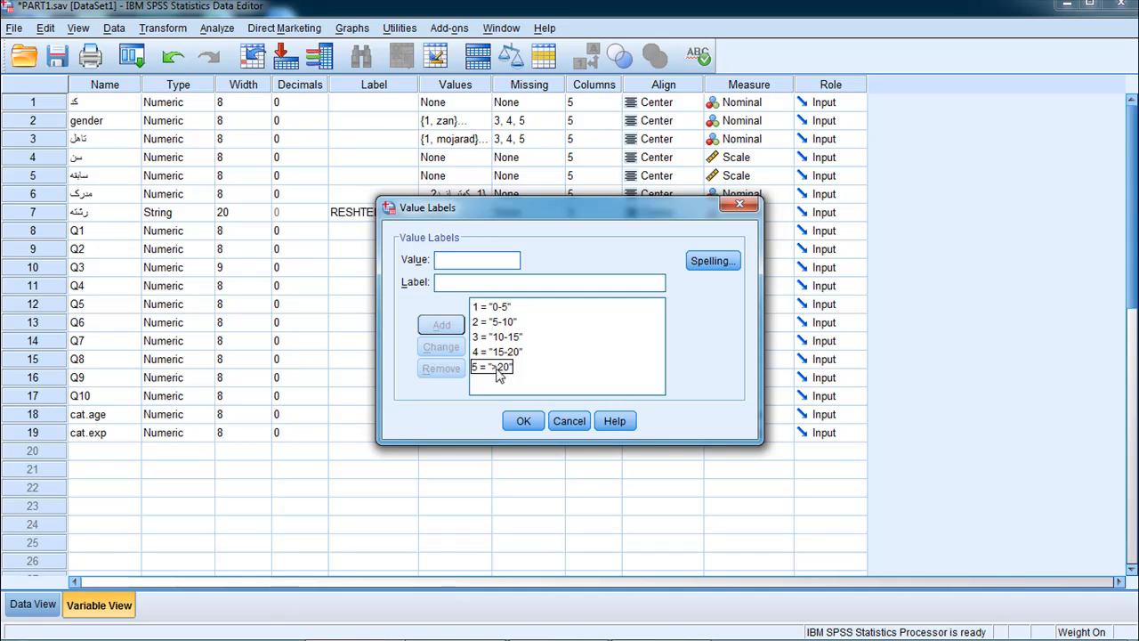
left_click(522, 421)
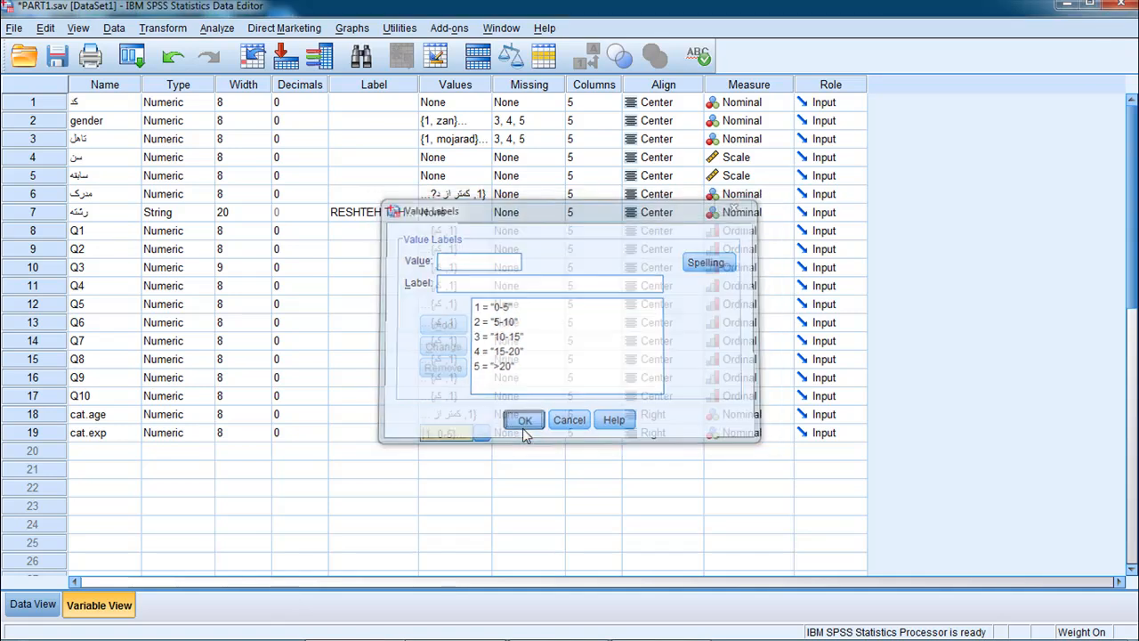
Step: Rerun the Frequencies analysis for cat.exp and review its table and histogram in the output
left_click(223, 28)
mouse_move(234, 73)
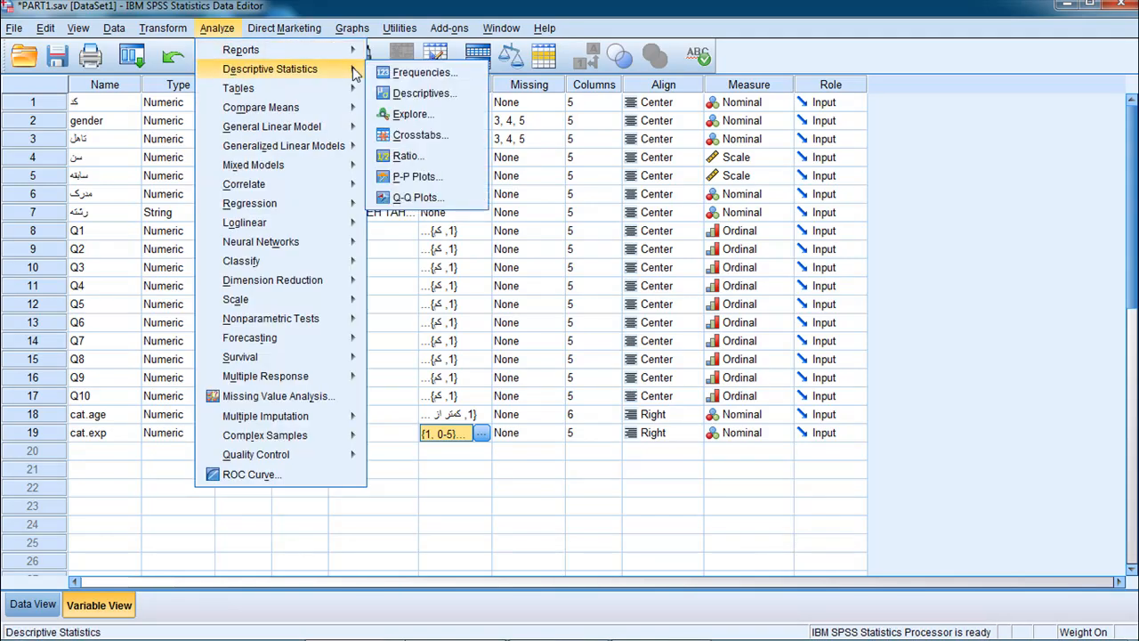
left_click(405, 74)
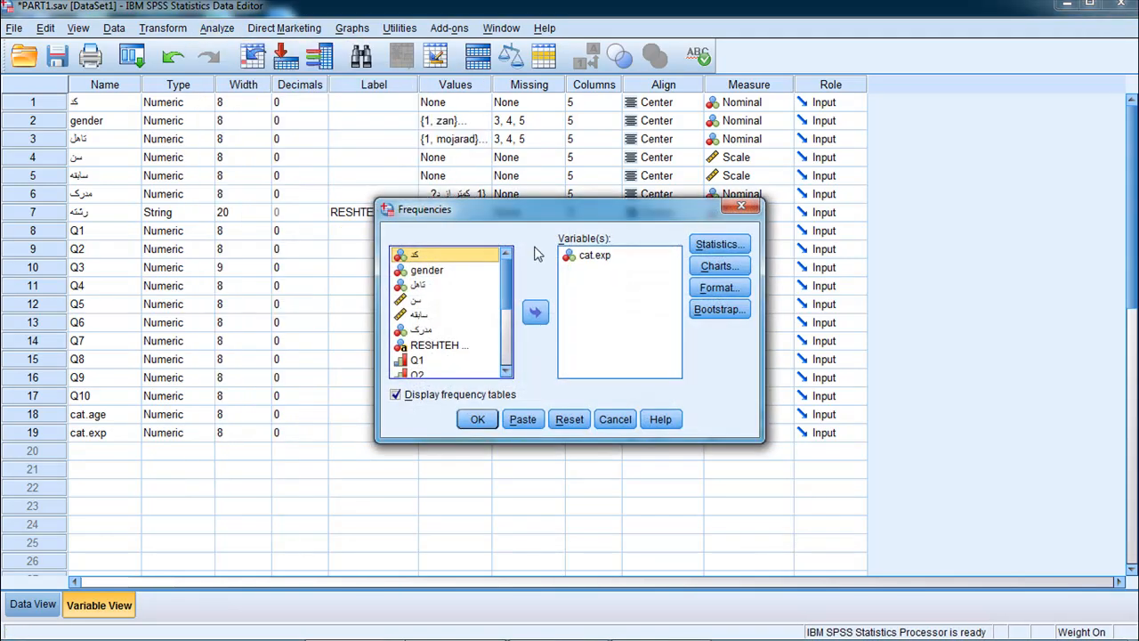
left_click(479, 418)
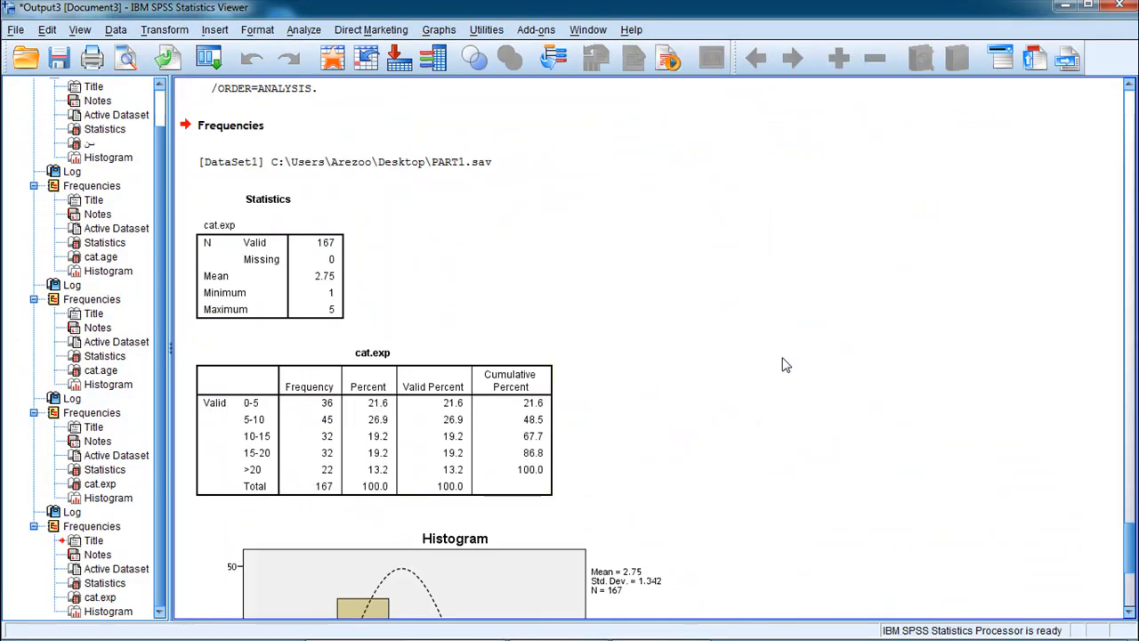
left_click(1127, 327)
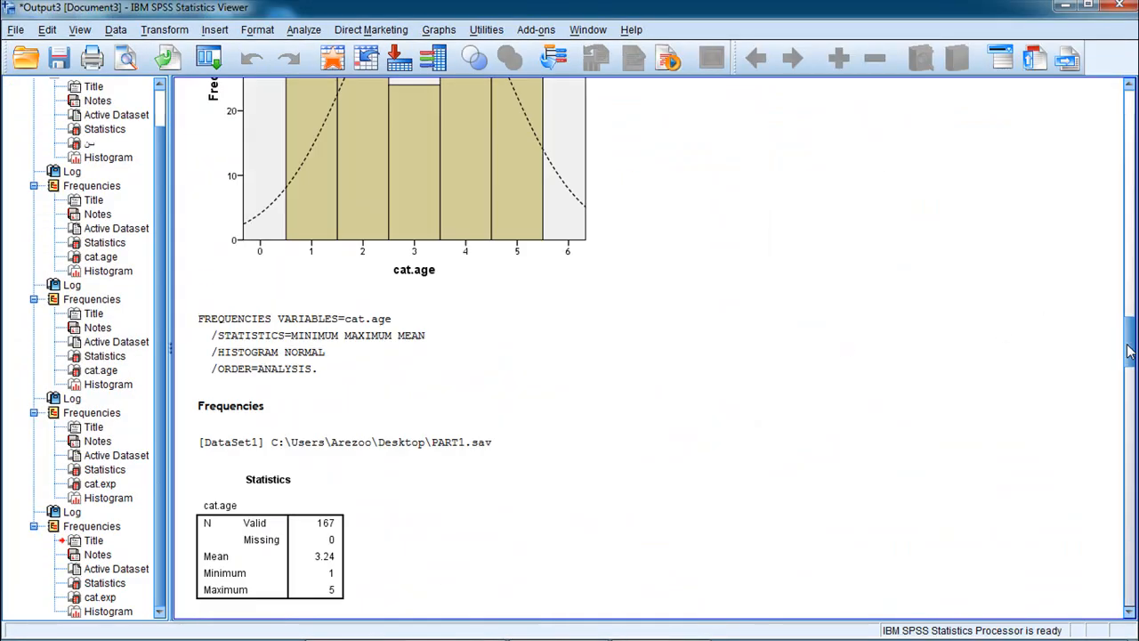
left_click_drag(1126, 342, 1114, 566)
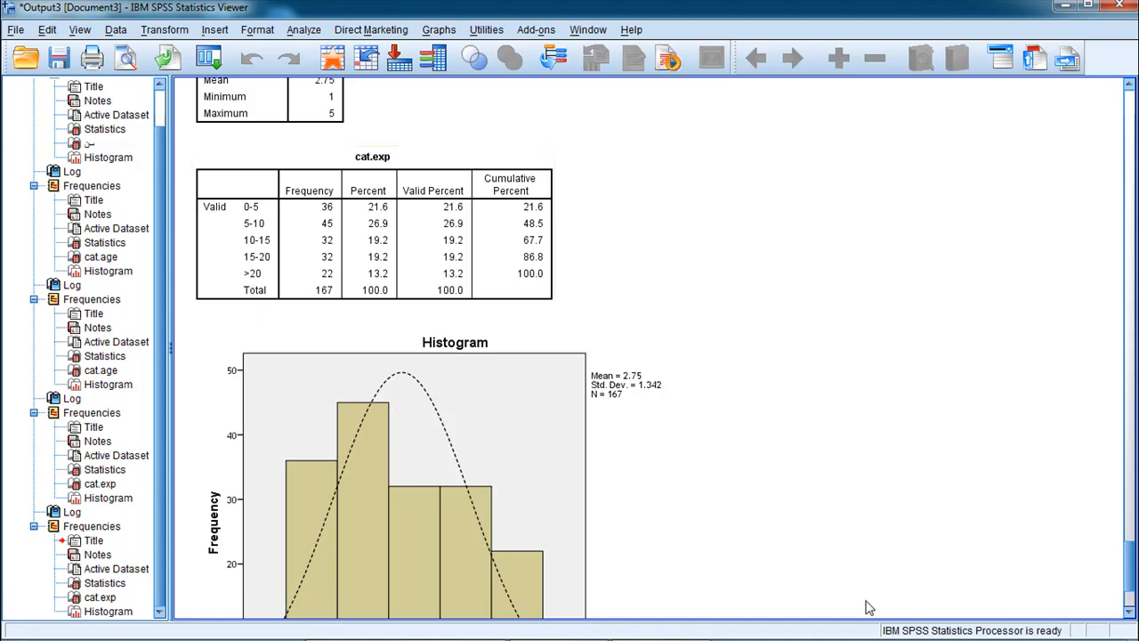
mouse_move(863, 637)
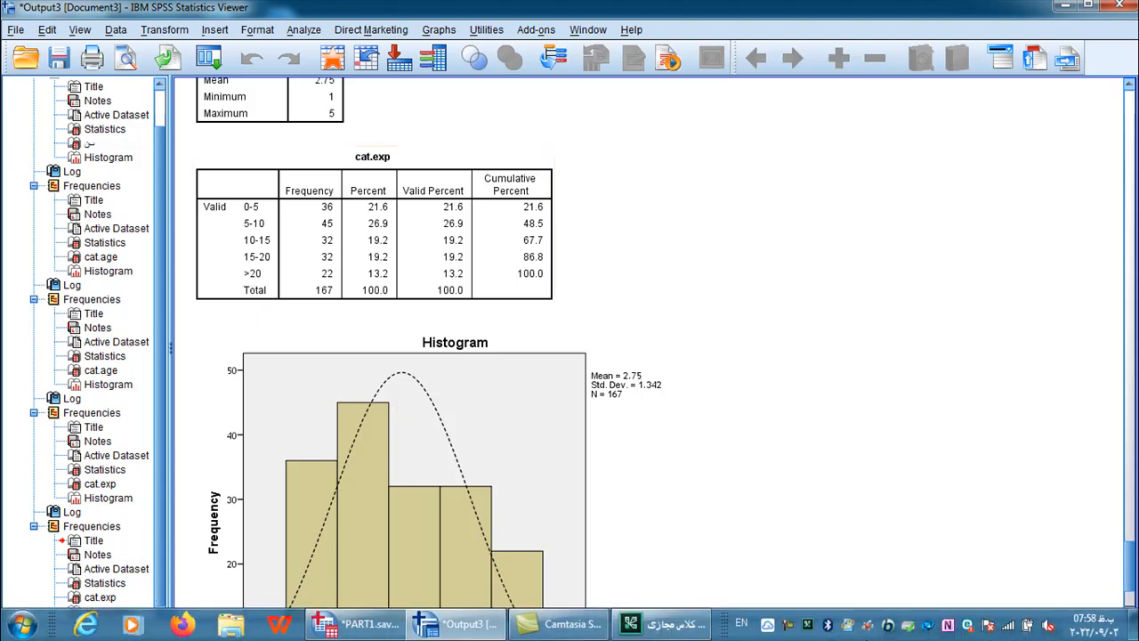
left_click(787, 627)
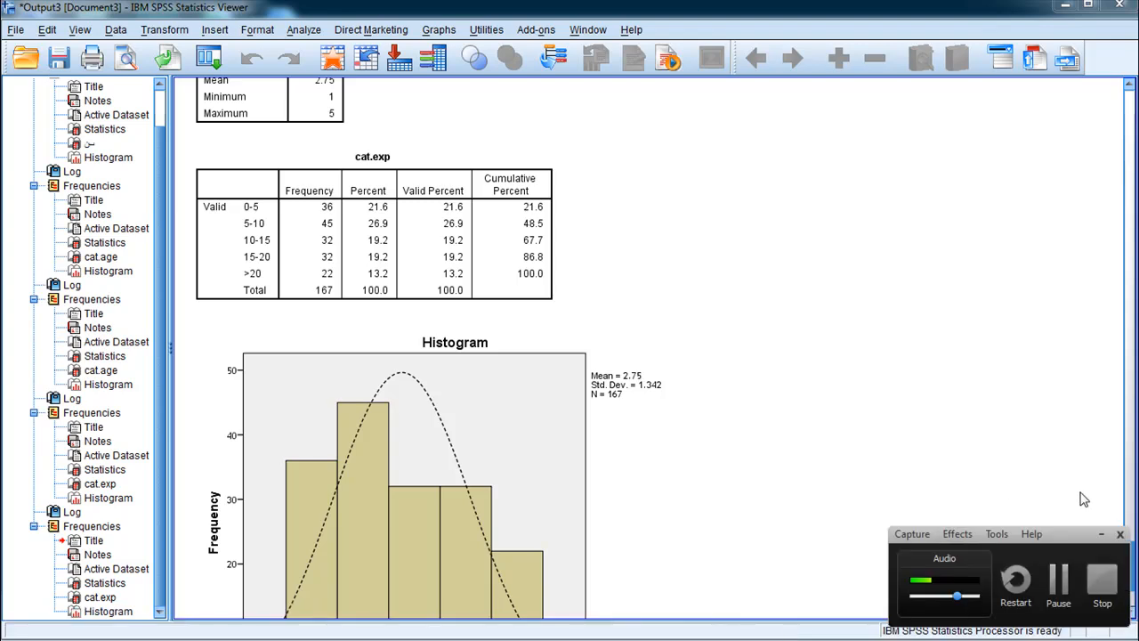
left_click(1060, 582)
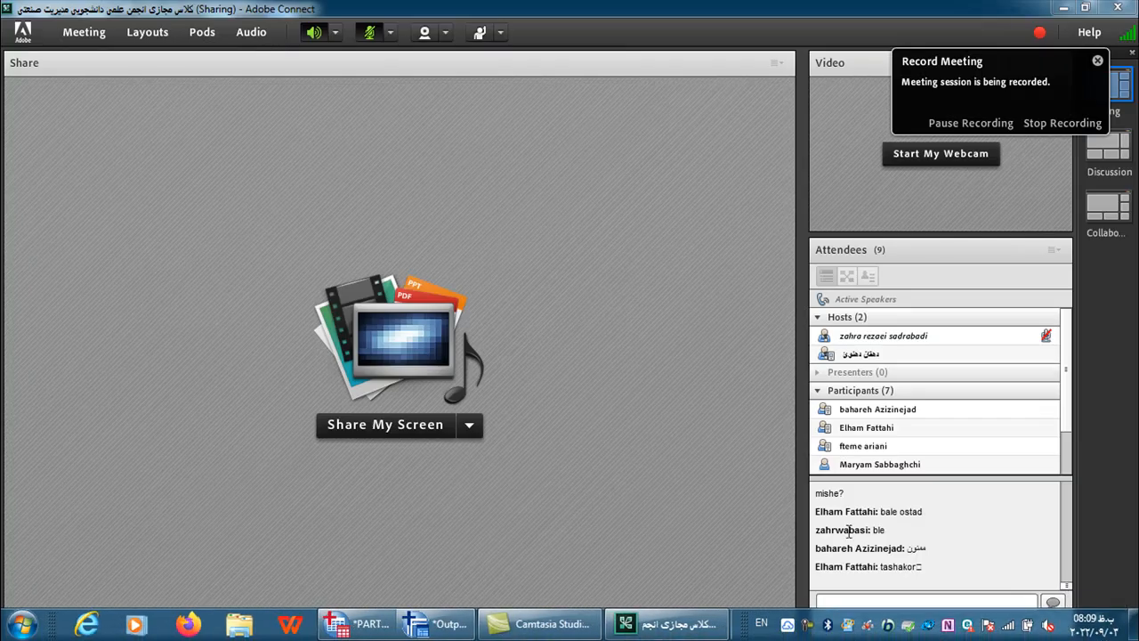
Step: Unmute the microphone in the Adobe Connect meeting, share the desktop and minimise the sharing window
left_click(371, 33)
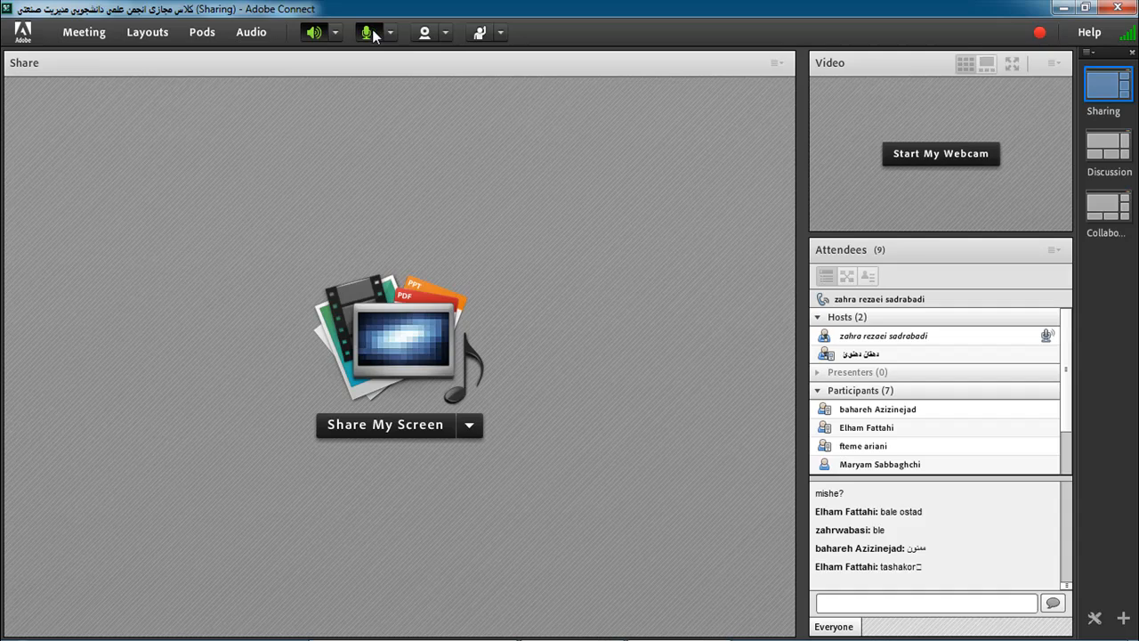
left_click(356, 423)
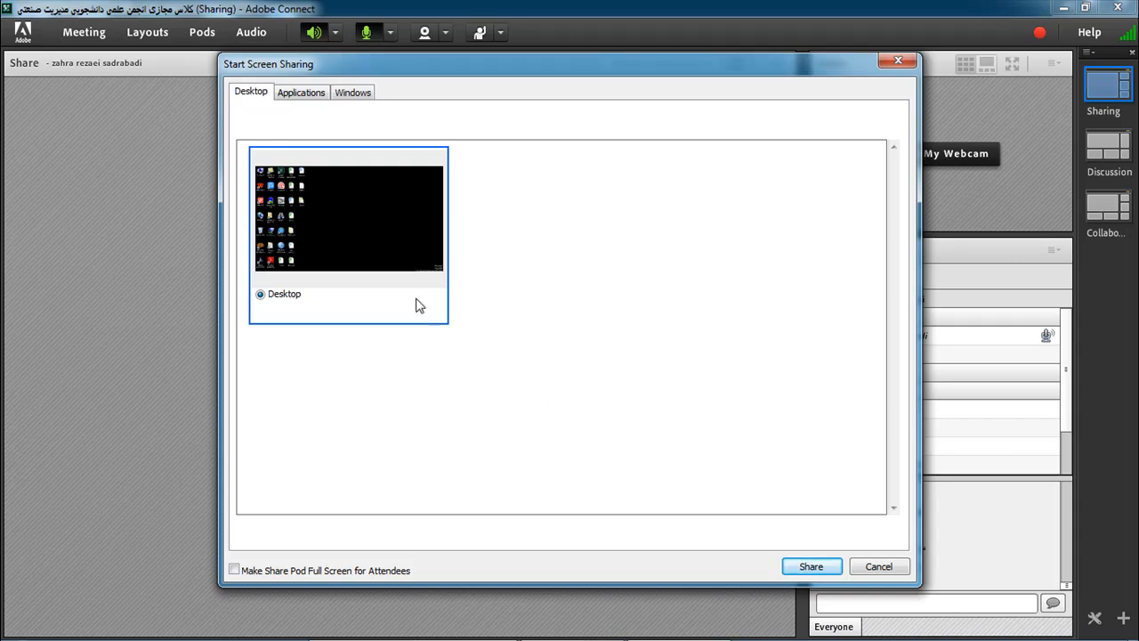
left_click(808, 566)
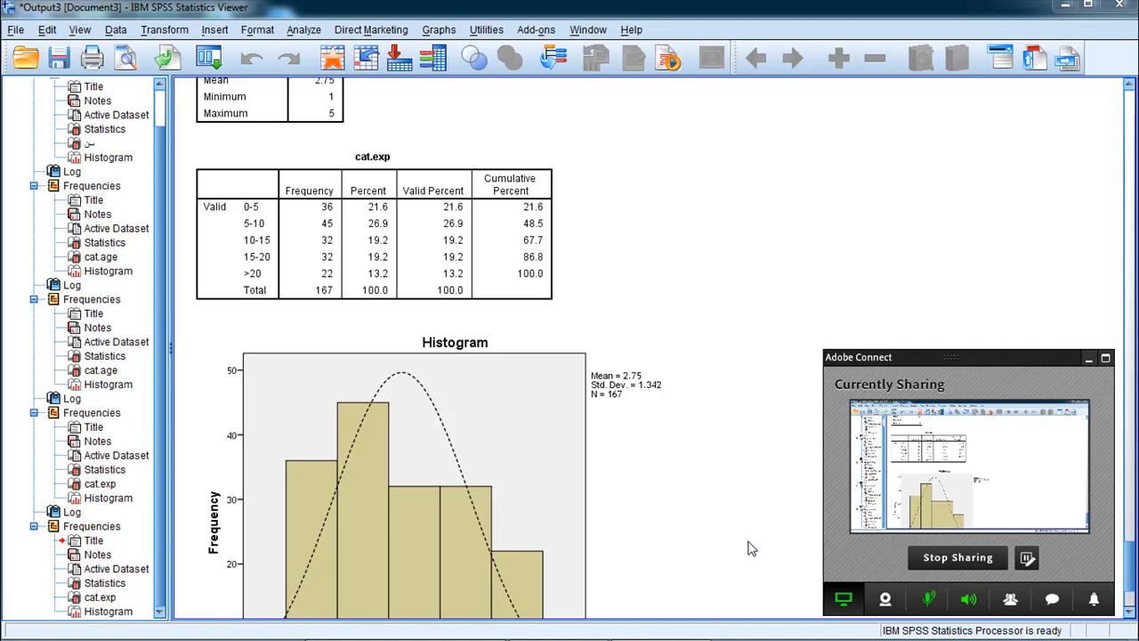
left_click(1089, 359)
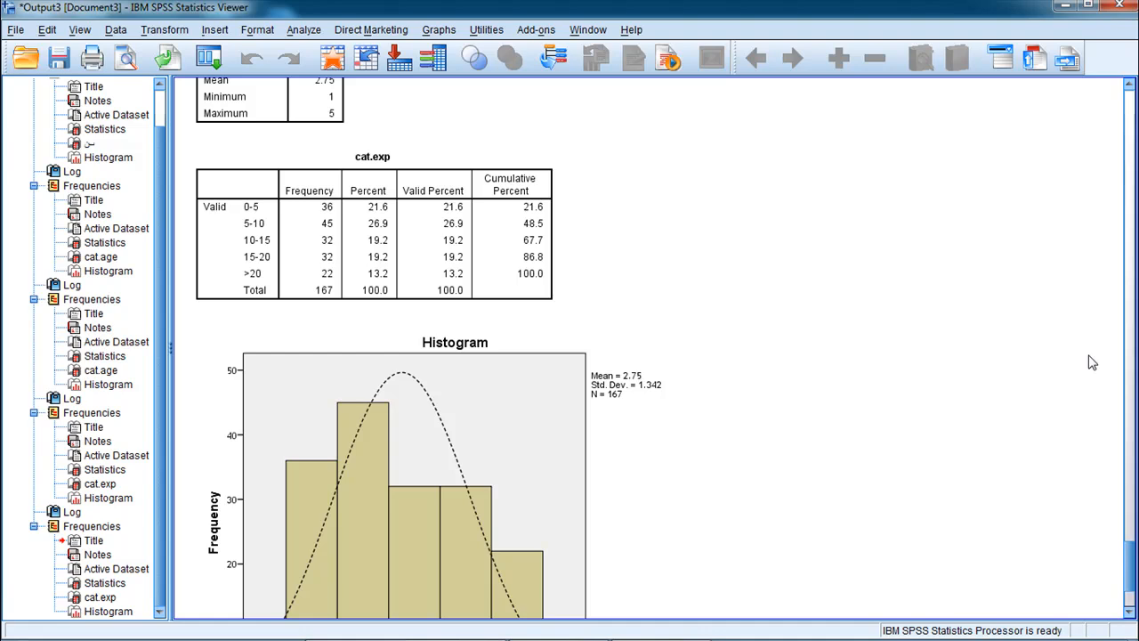
Step: Return to the case data in the Data Editor and open the scale Reliability Analysis with the Alpha model
left_click(1063, 7)
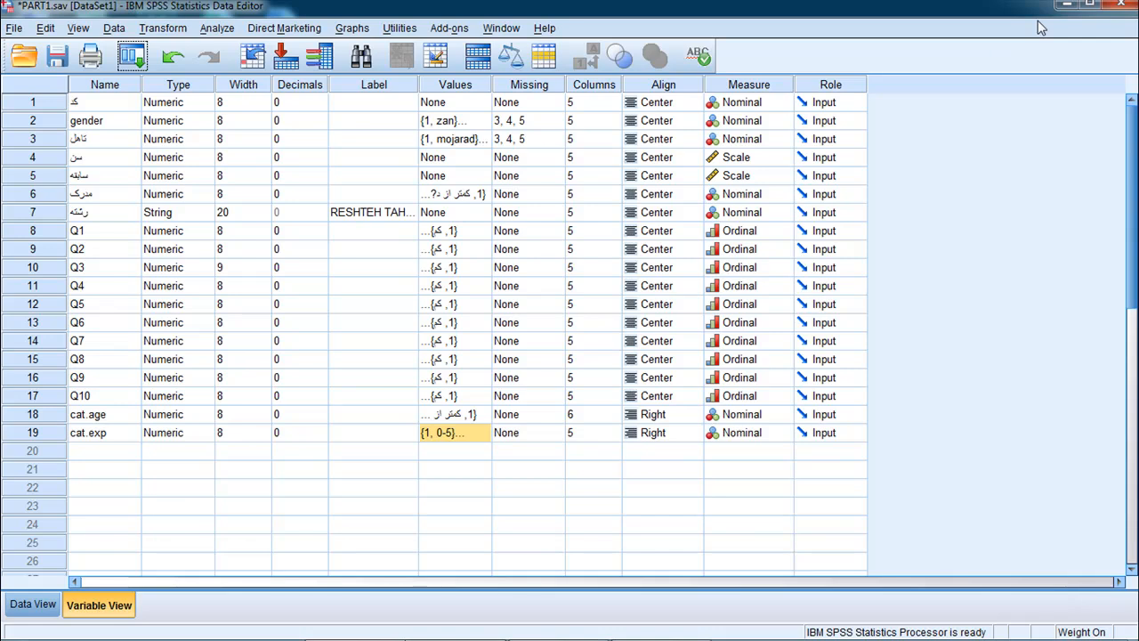
left_click(34, 605)
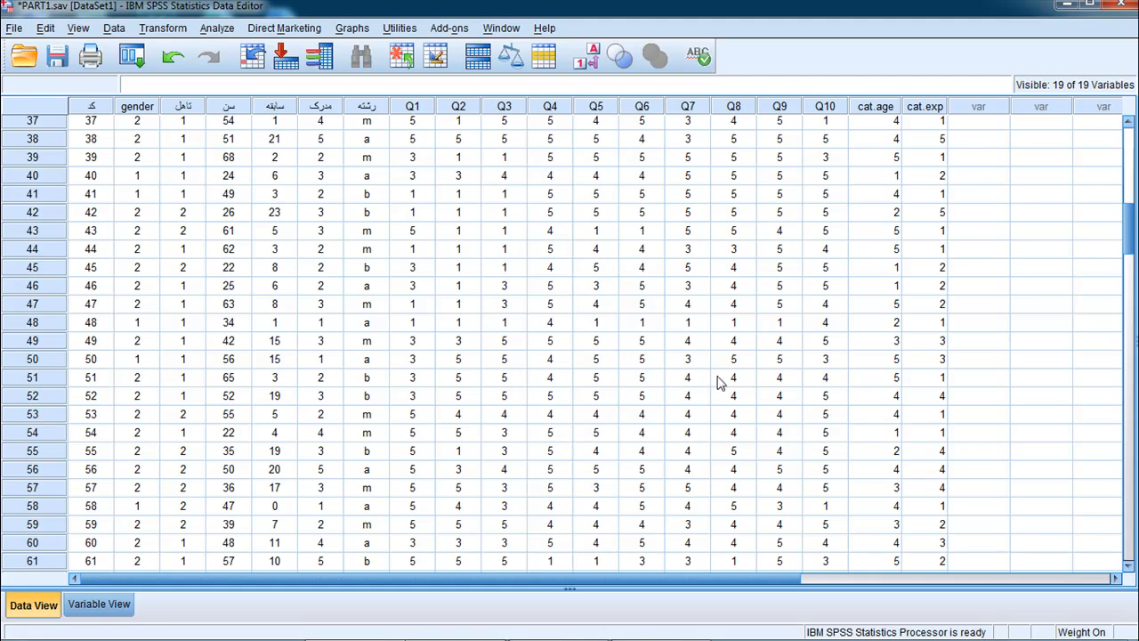
mouse_move(767, 637)
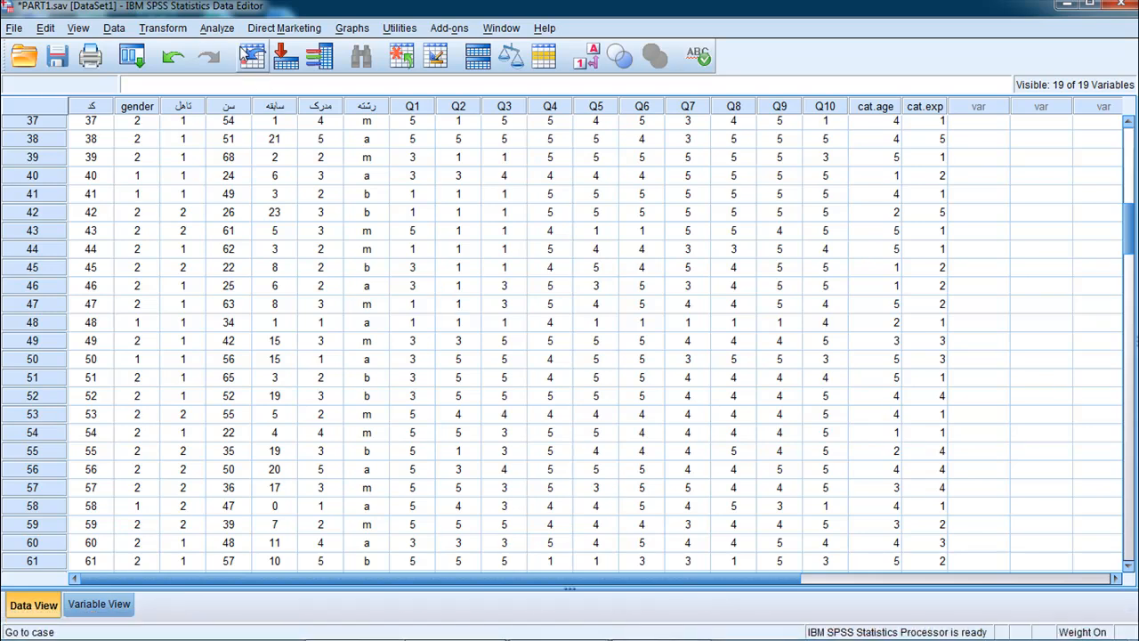
left_click(216, 29)
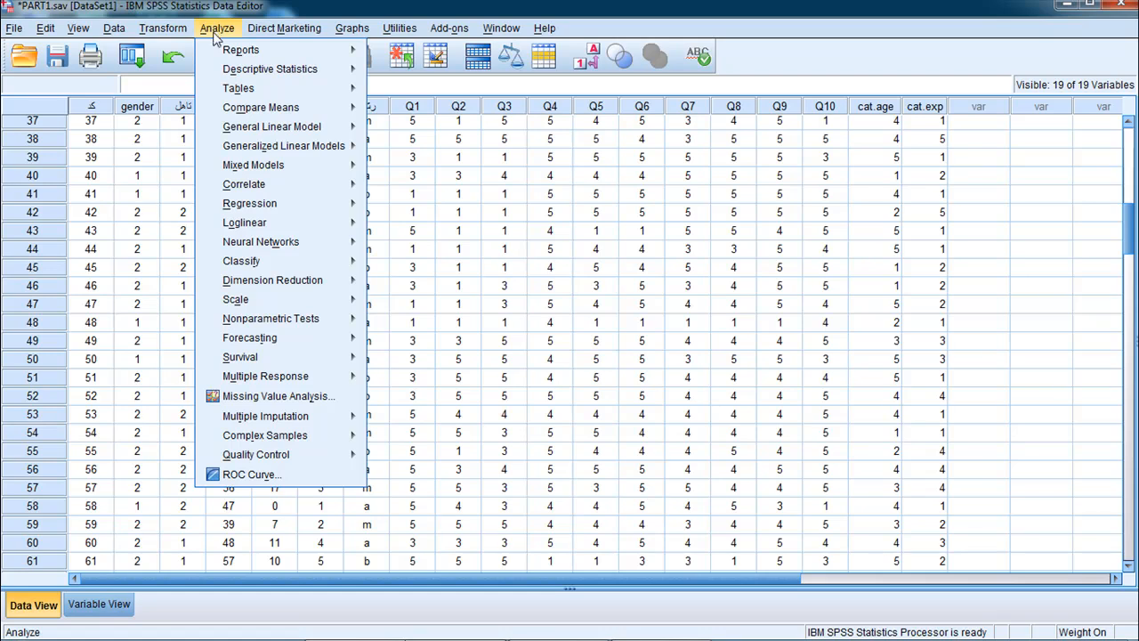
mouse_move(248, 305)
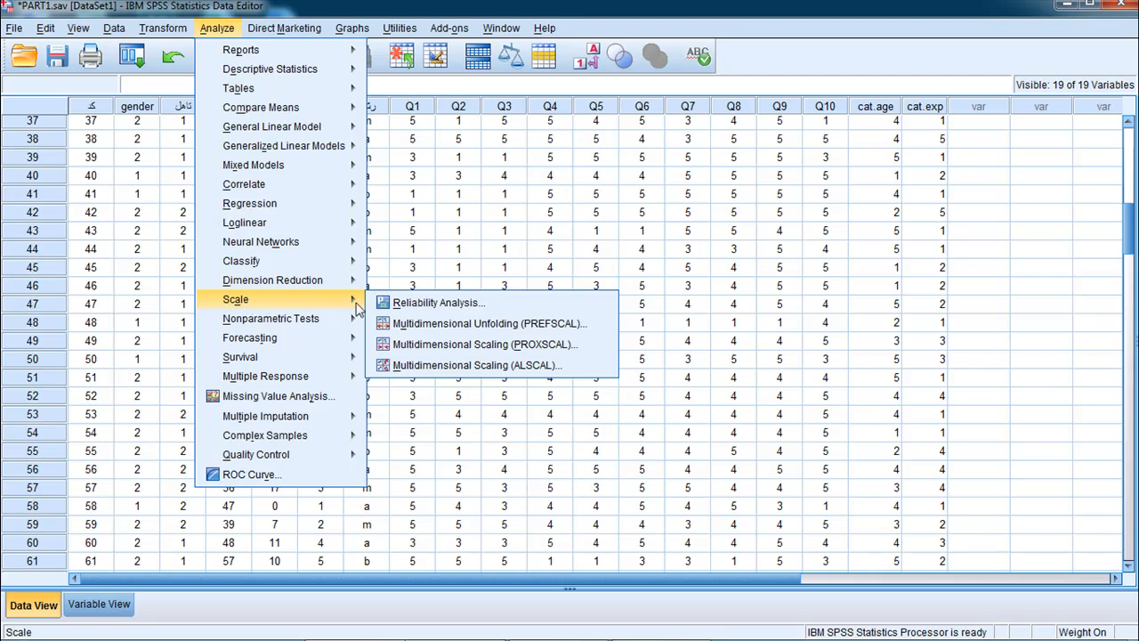
left_click(418, 305)
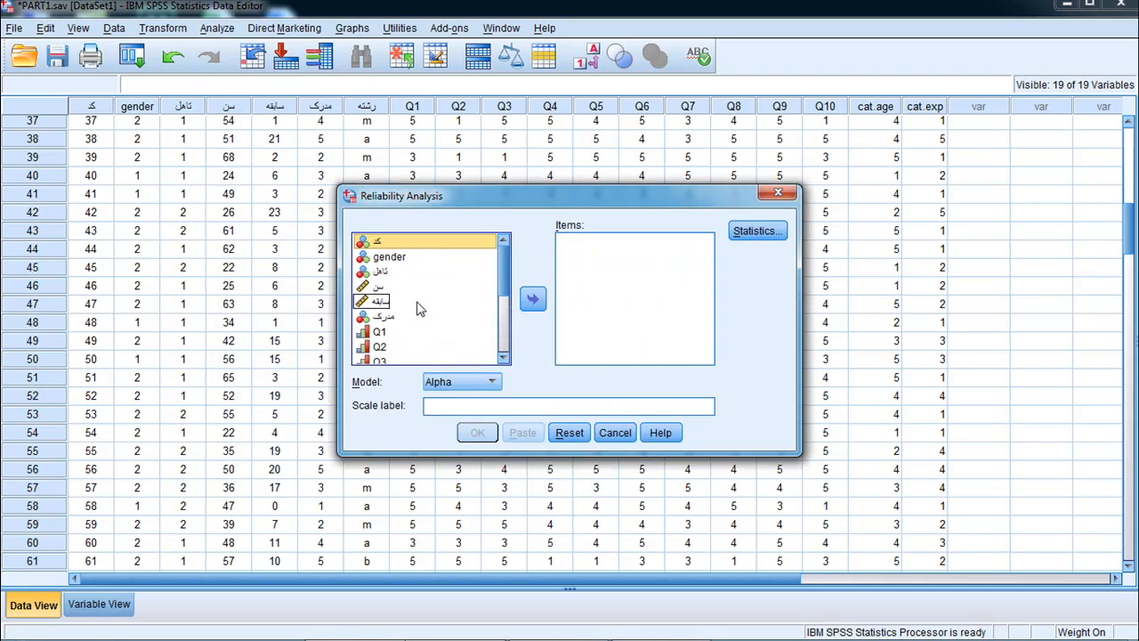
left_click(494, 383)
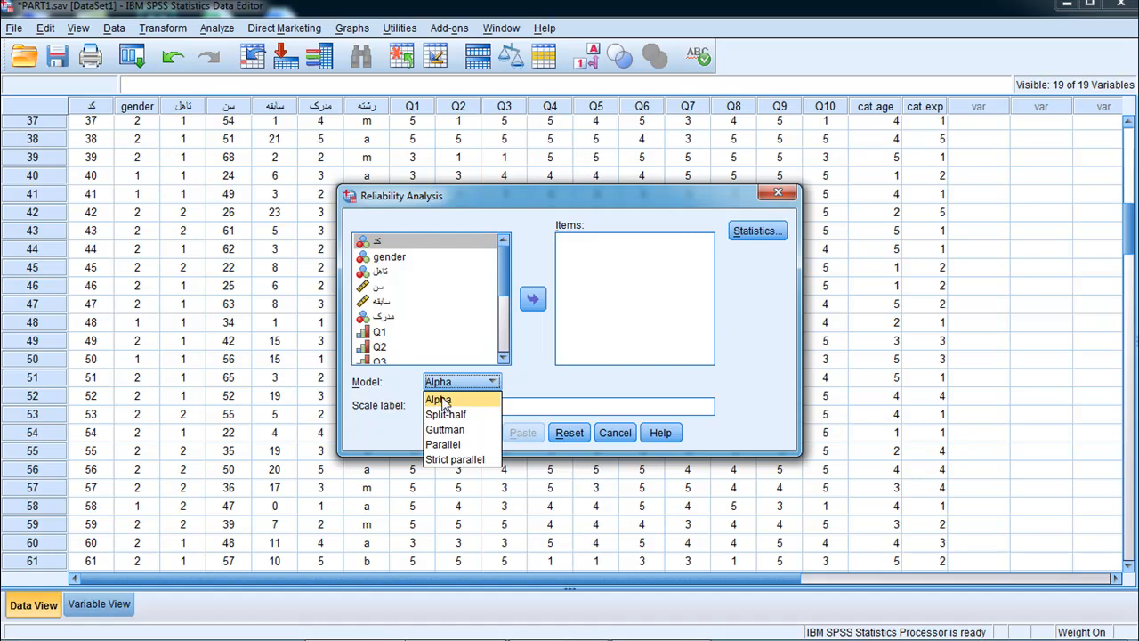
left_click(445, 402)
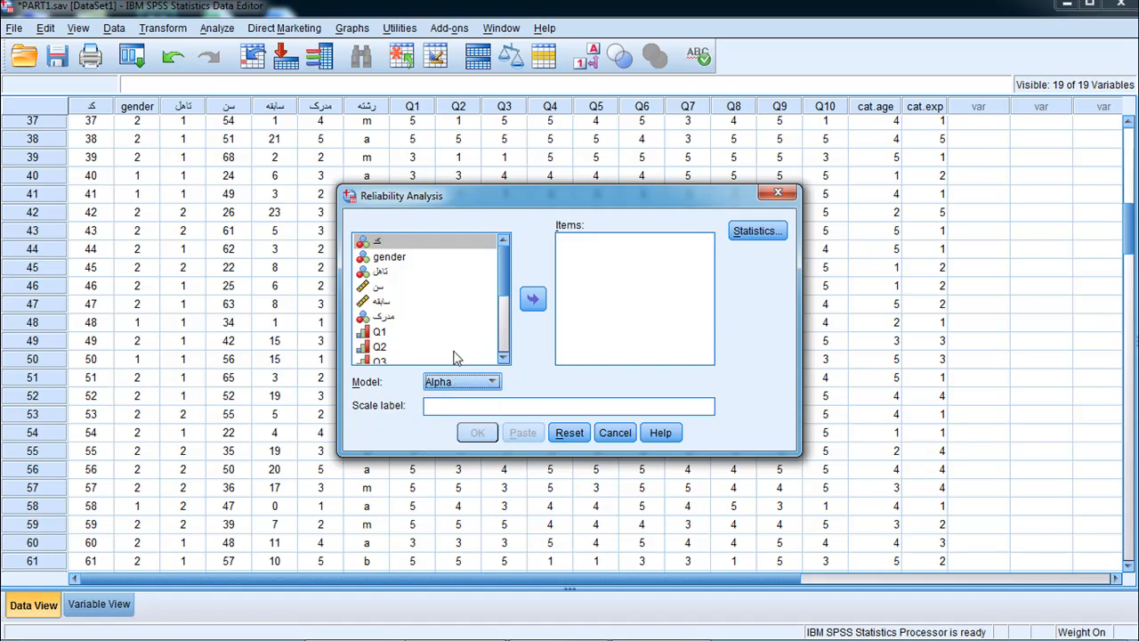
Step: Add Q1 and Q2 to the items of the reliability analysis
left_click(374, 336)
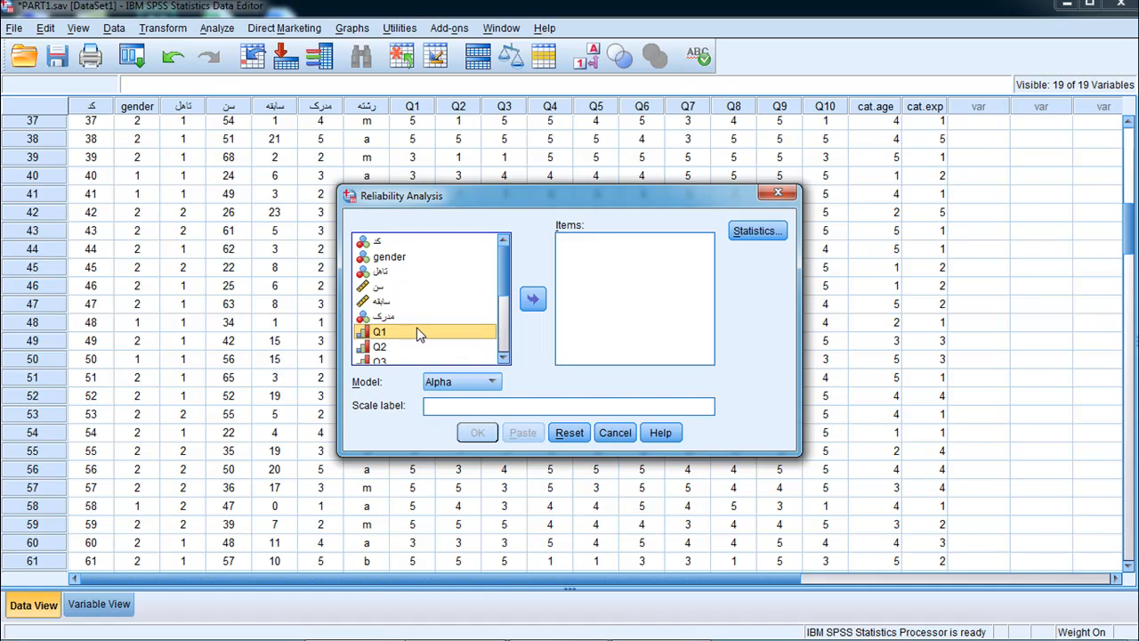
left_click(532, 299)
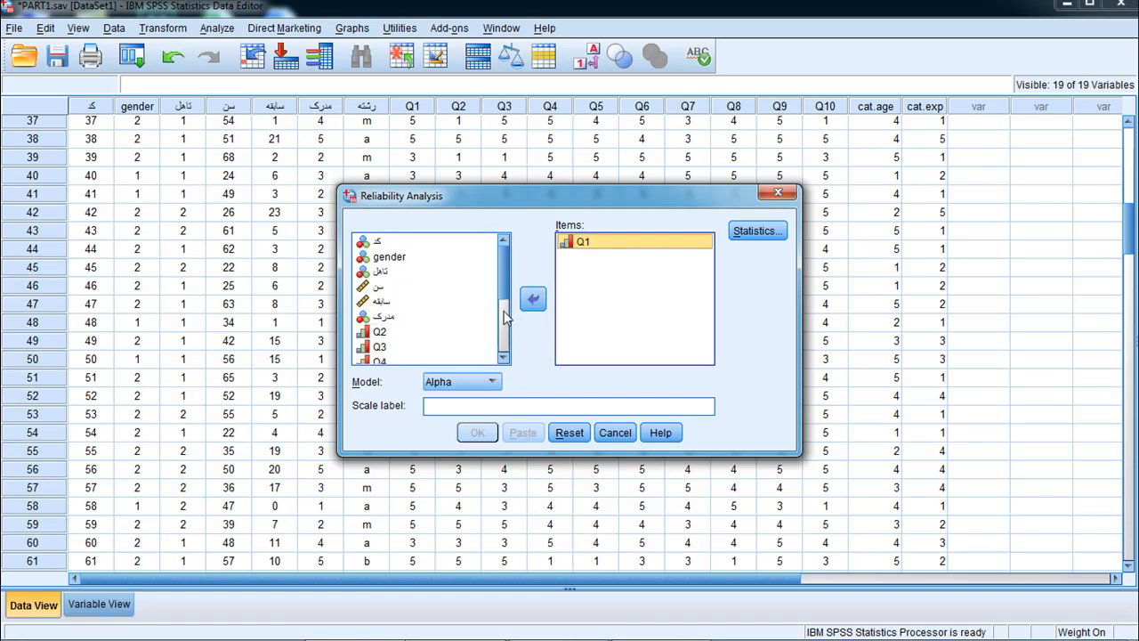
scroll(504, 308, "down", 1)
scroll(503, 312, "down", 1)
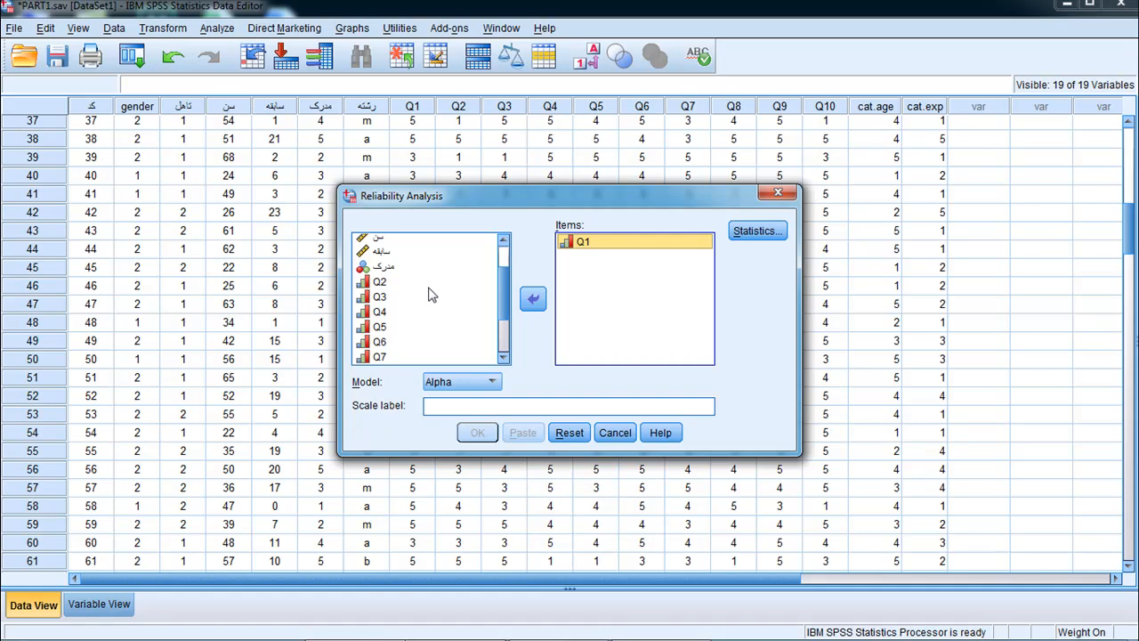
left_click(378, 284)
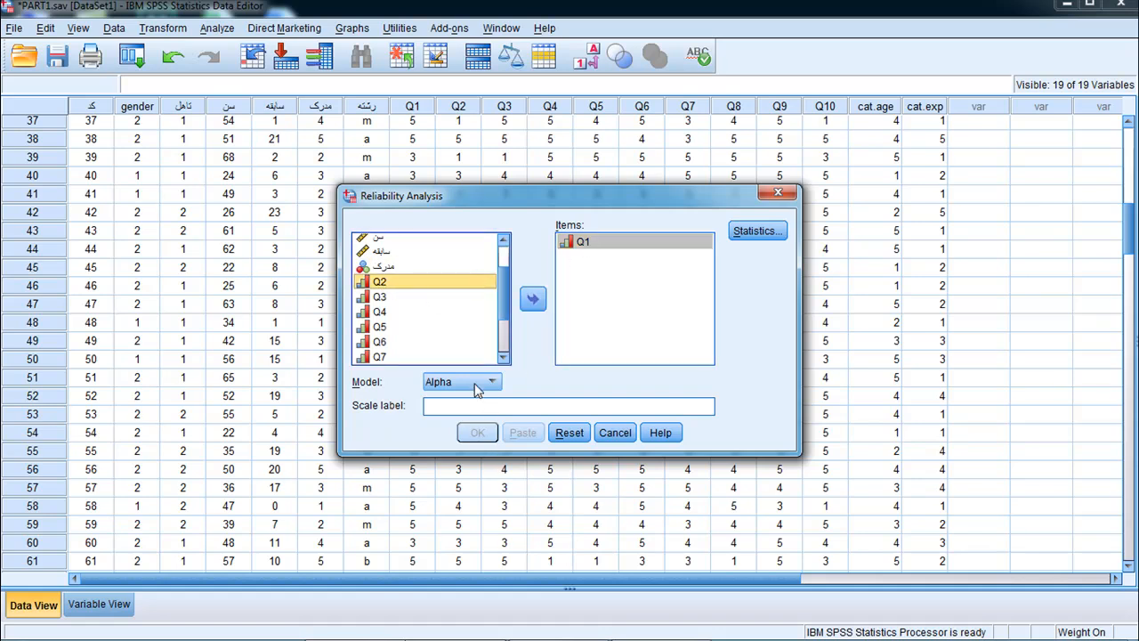
left_click(532, 297)
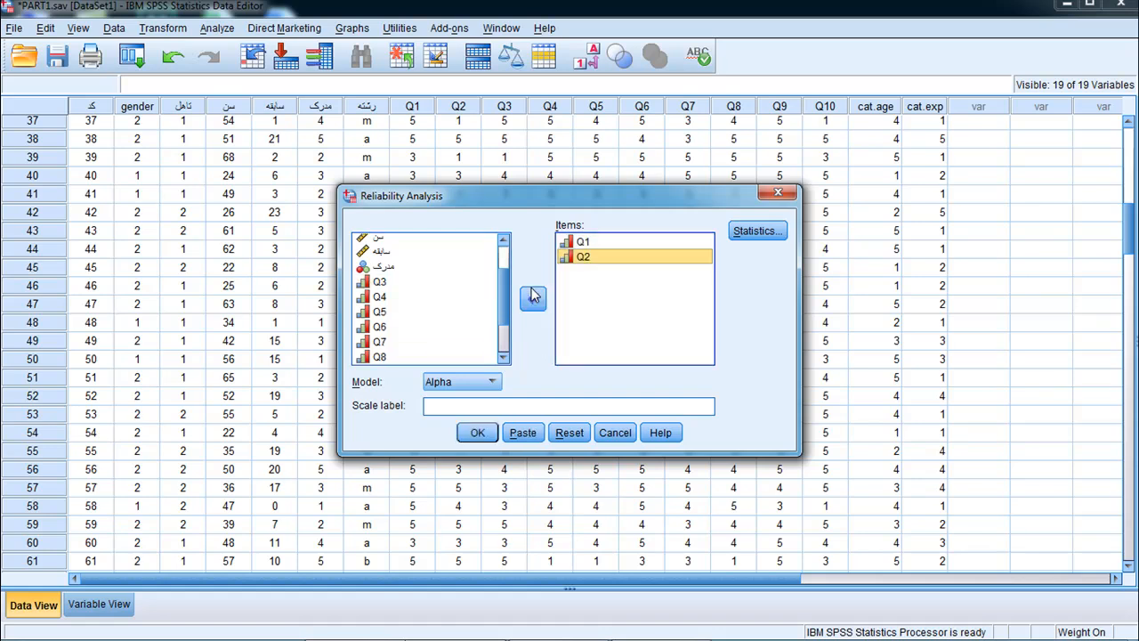
Step: Remove Q2 from the reliability items and add it back
left_click(580, 258)
left_click(534, 303)
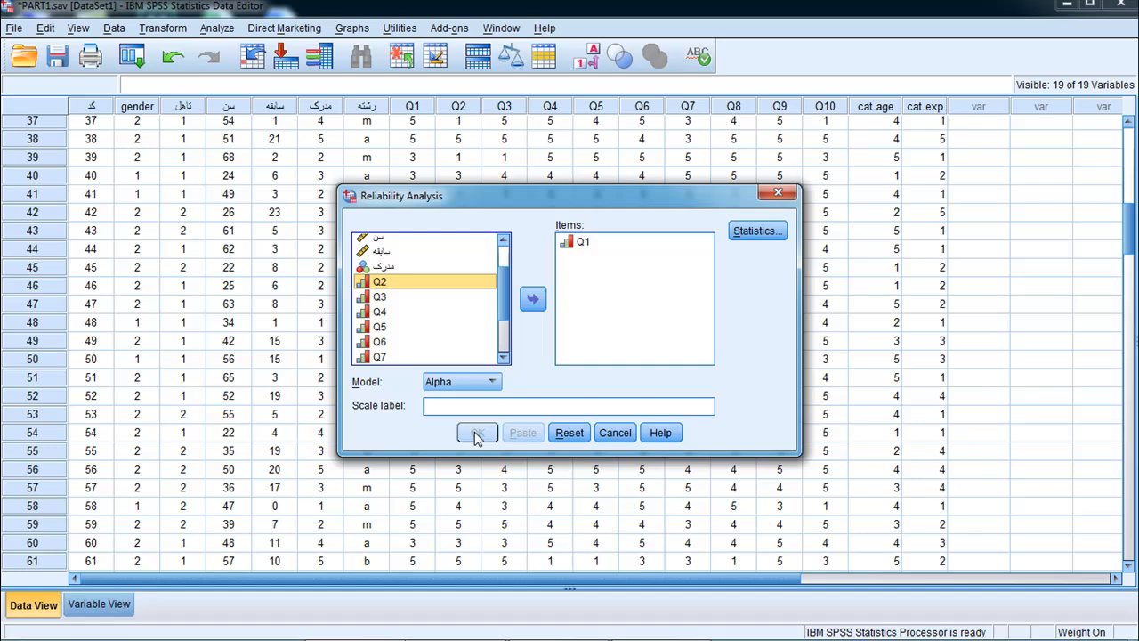
left_click(532, 300)
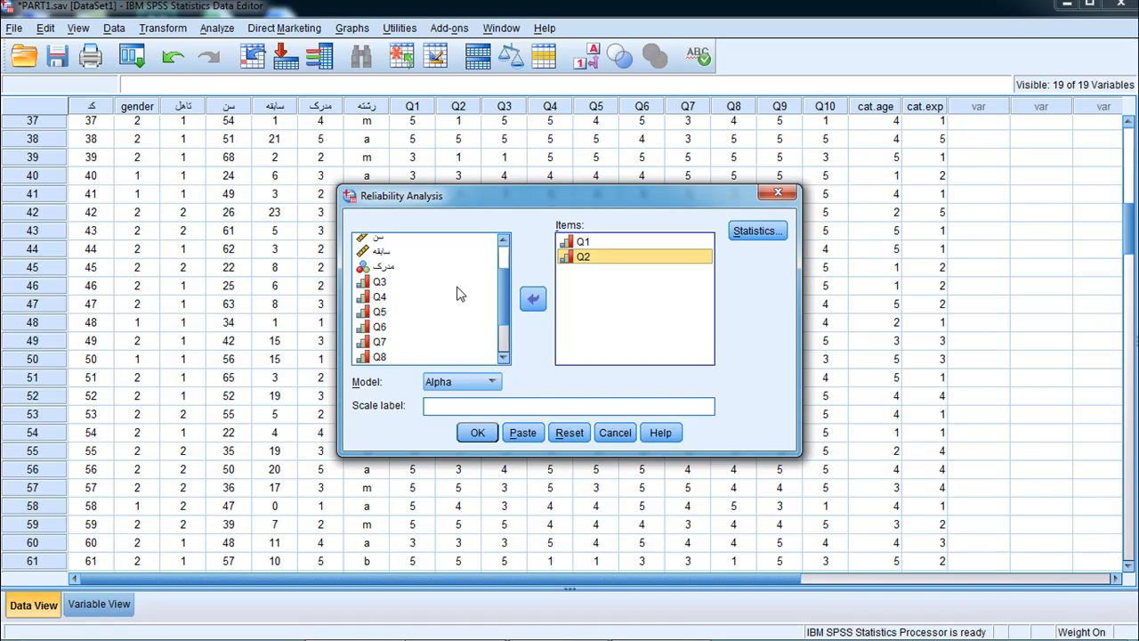
Step: Select Q3 through Q10 in the list of available variables
left_click(402, 286)
left_click(401, 283)
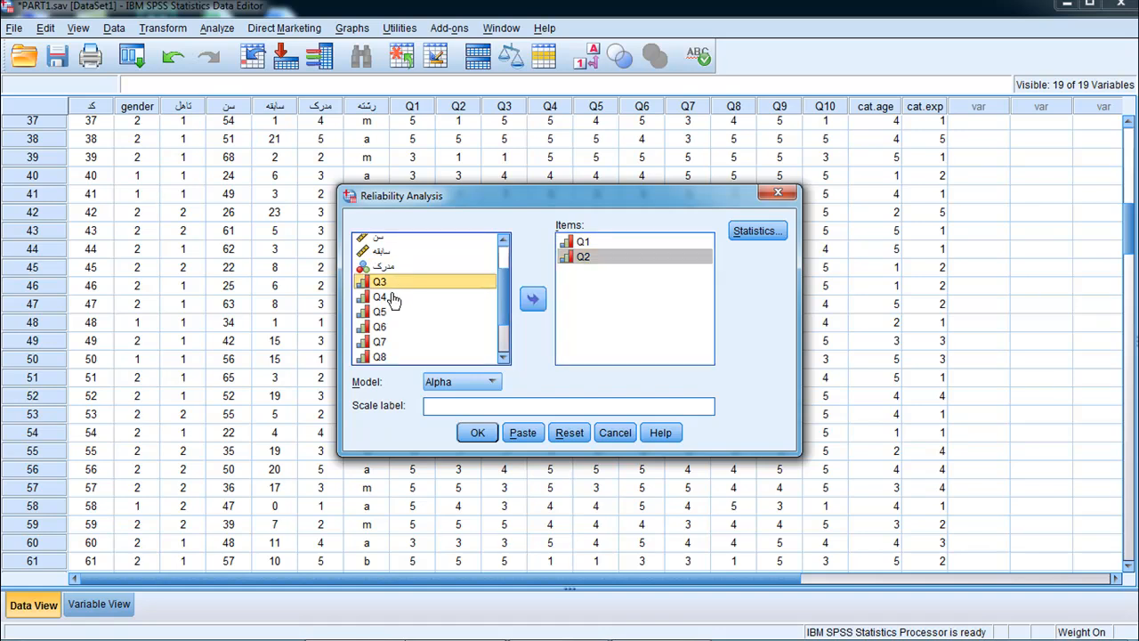
left_click(393, 297, "shift")
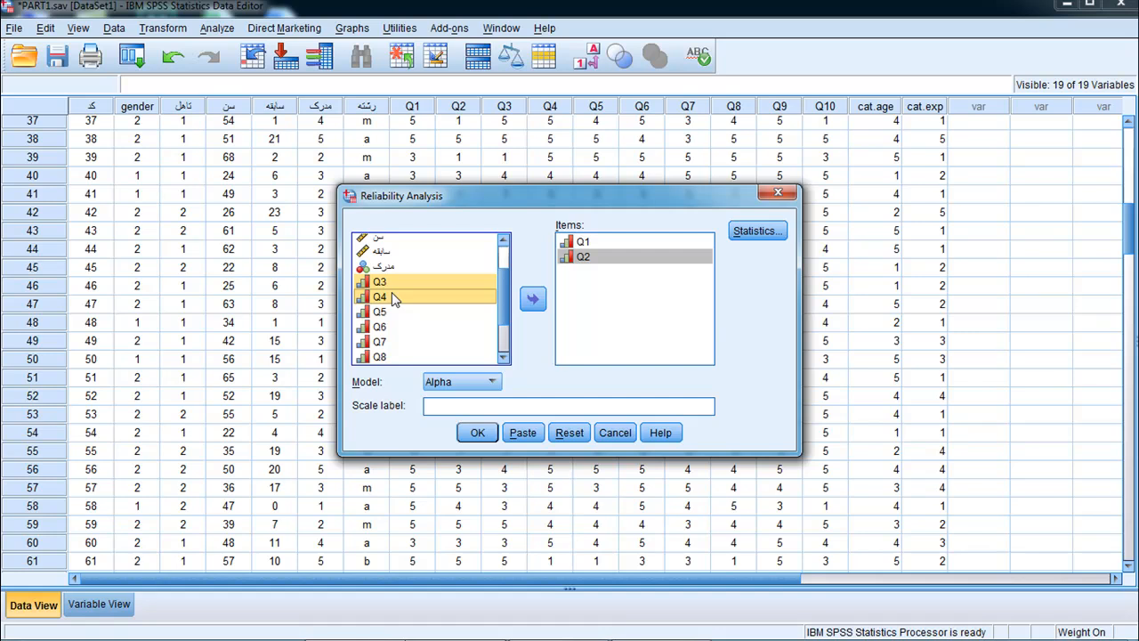
key("shift+Down")
key("shift+Down")
key("shift+Down")
key("shift+Down")
key("shift+Down")
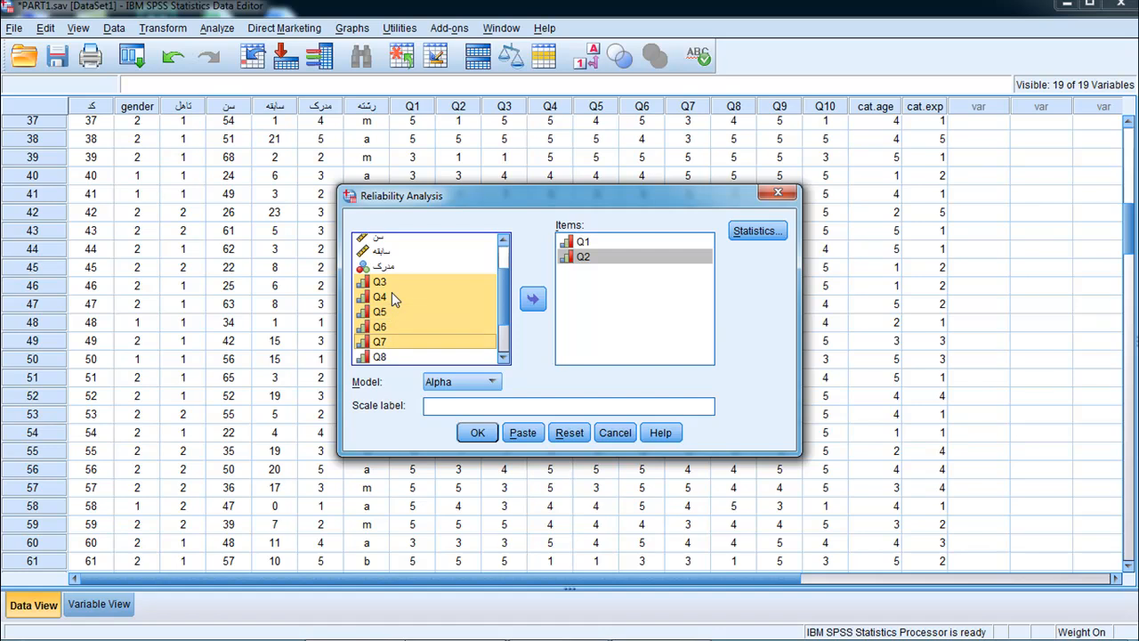
key("shift+Down")
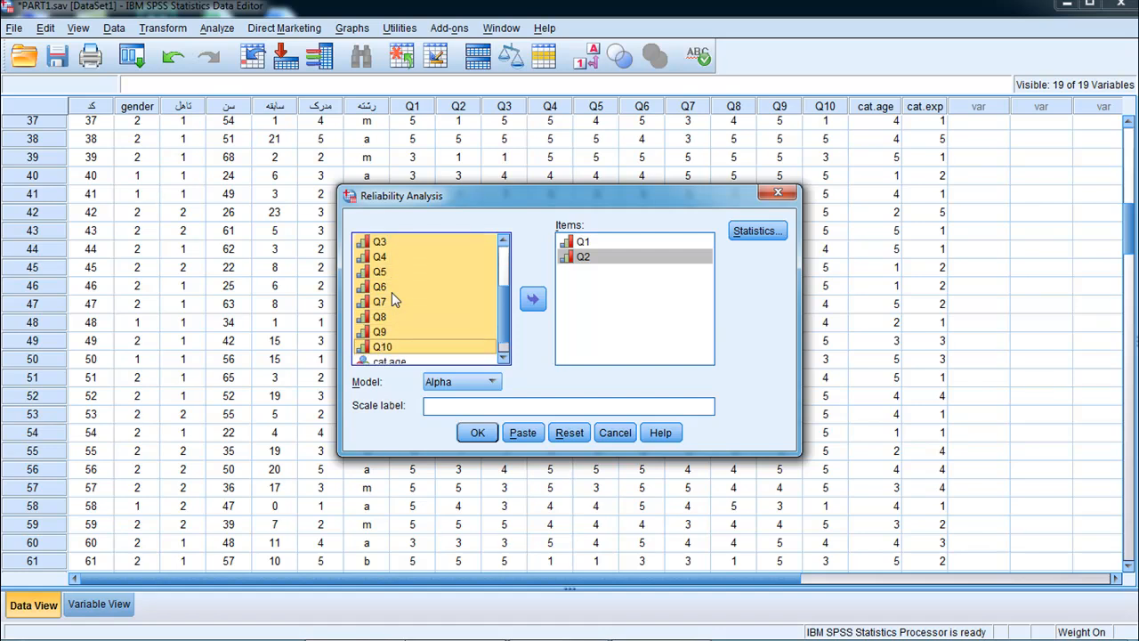
Step: Add Q3 through Q10 to the reliability items and run the Alpha analysis on all ten questions
left_click(391, 292)
left_click(394, 348)
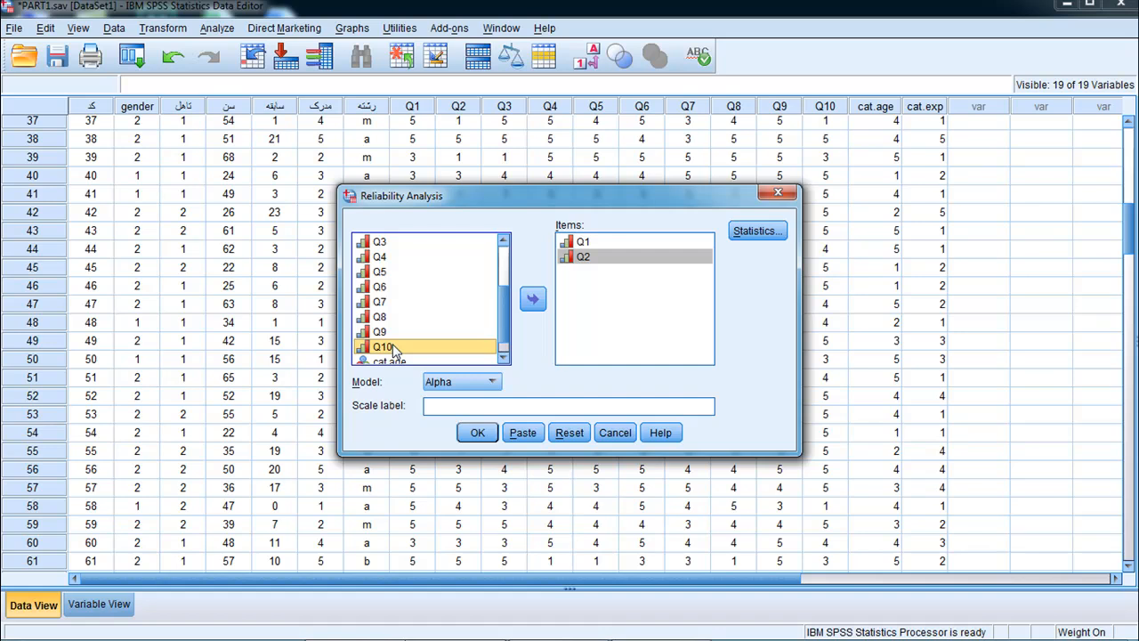
key("shift+Up")
key("shift+Up")
key("shift+Up")
key("shift+Up")
key("shift+Up")
key("shift+Up")
key("shift+Up")
key("shift+Up")
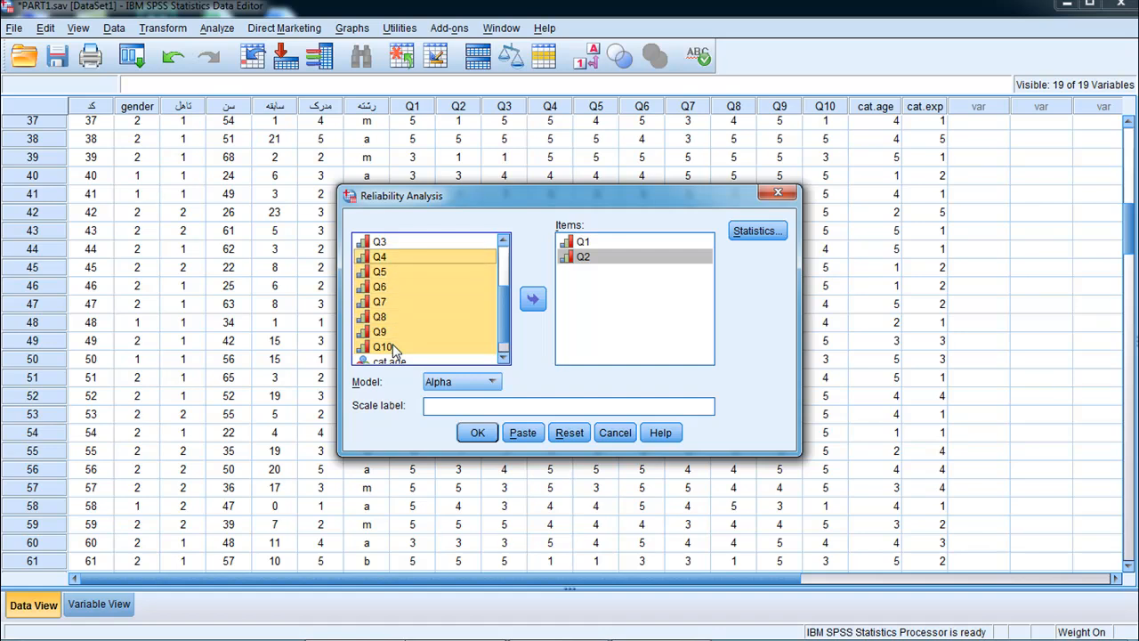
key("shift+Down")
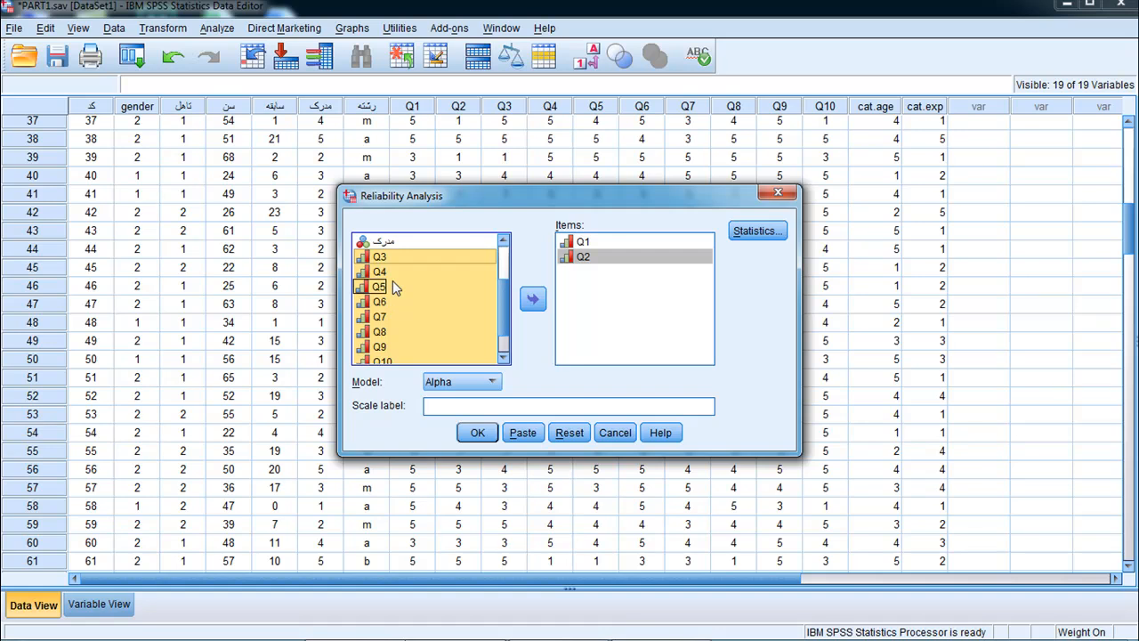
left_click(532, 299)
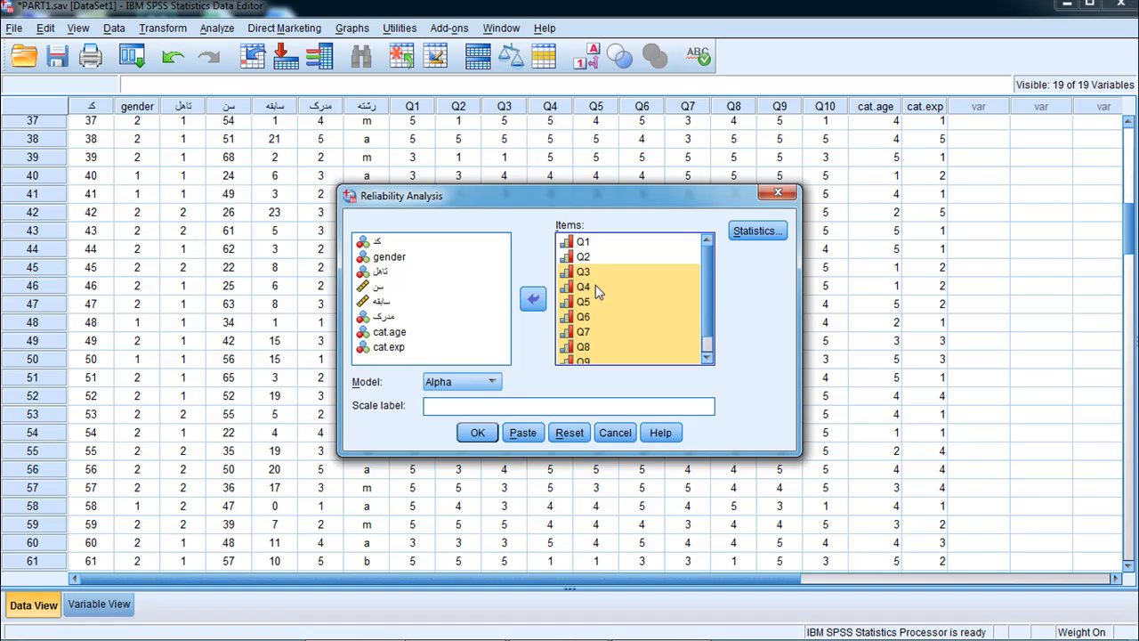
left_click(476, 433)
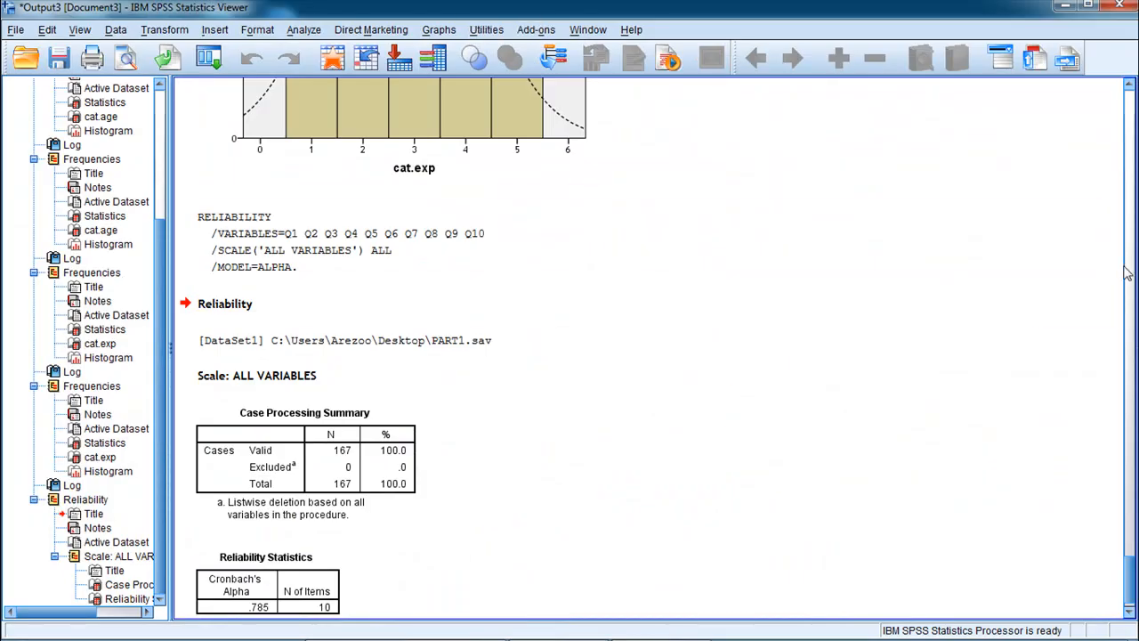
scroll(1133, 556, "down", 1)
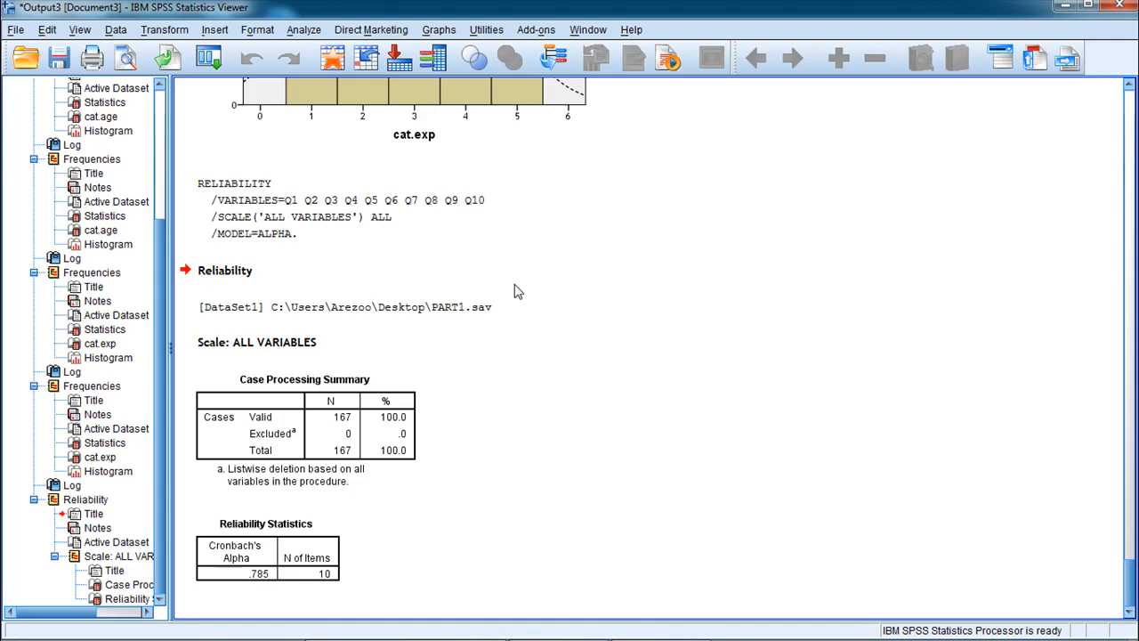
Step: Reopen the Reliability Analysis, remove Q6 through Q10 from the items and run it on Q1 to Q5
left_click(303, 32)
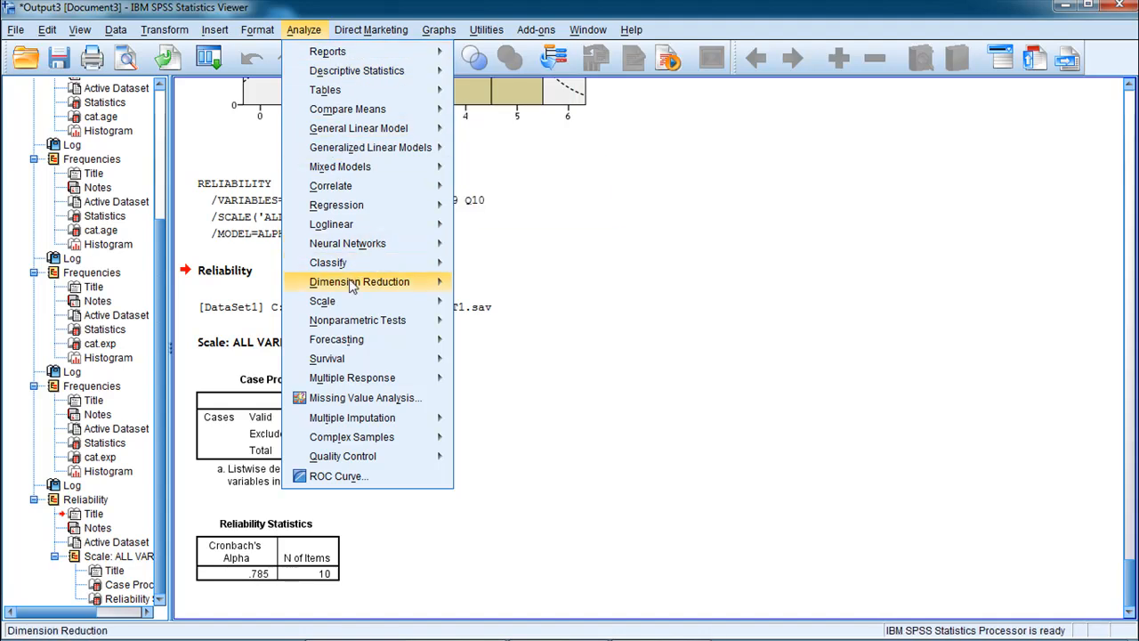
mouse_move(349, 305)
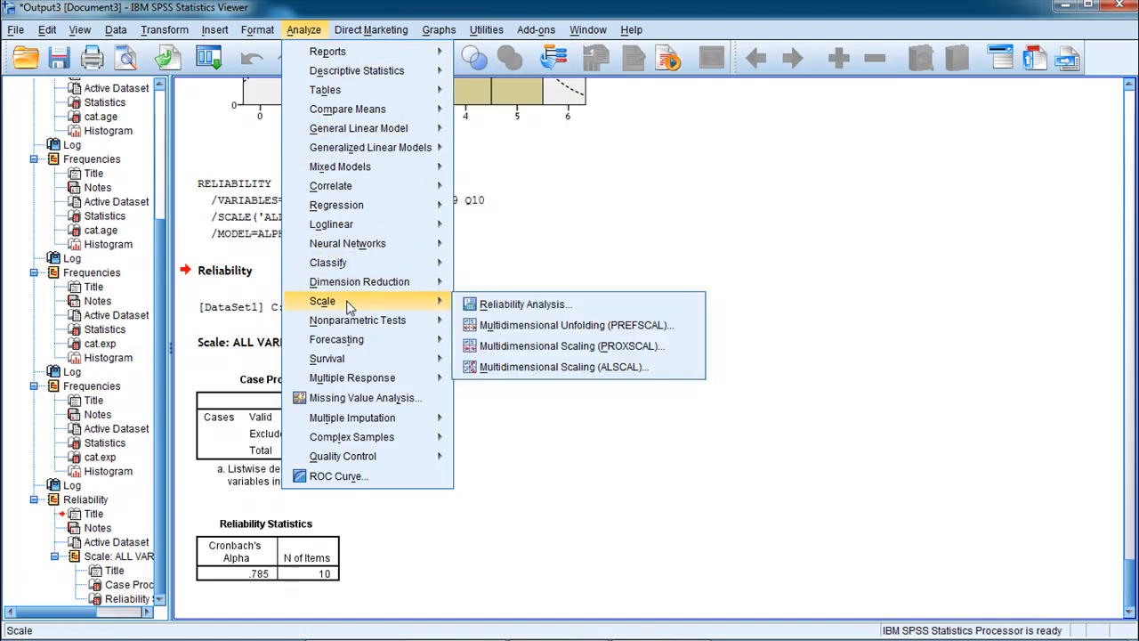
left_click(488, 307)
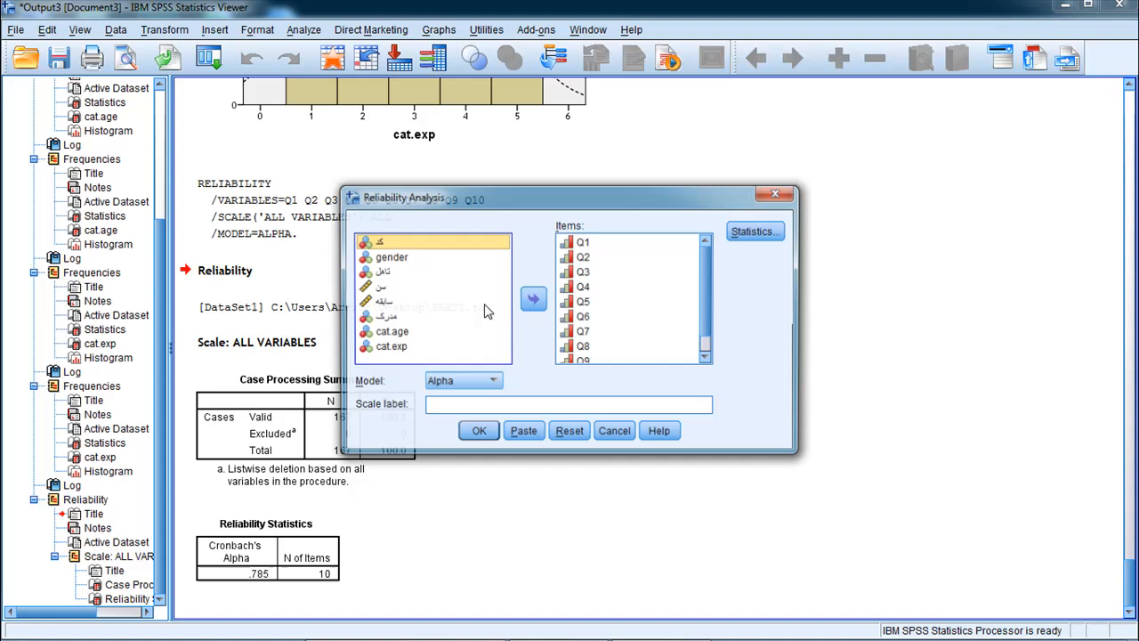
left_click(583, 317)
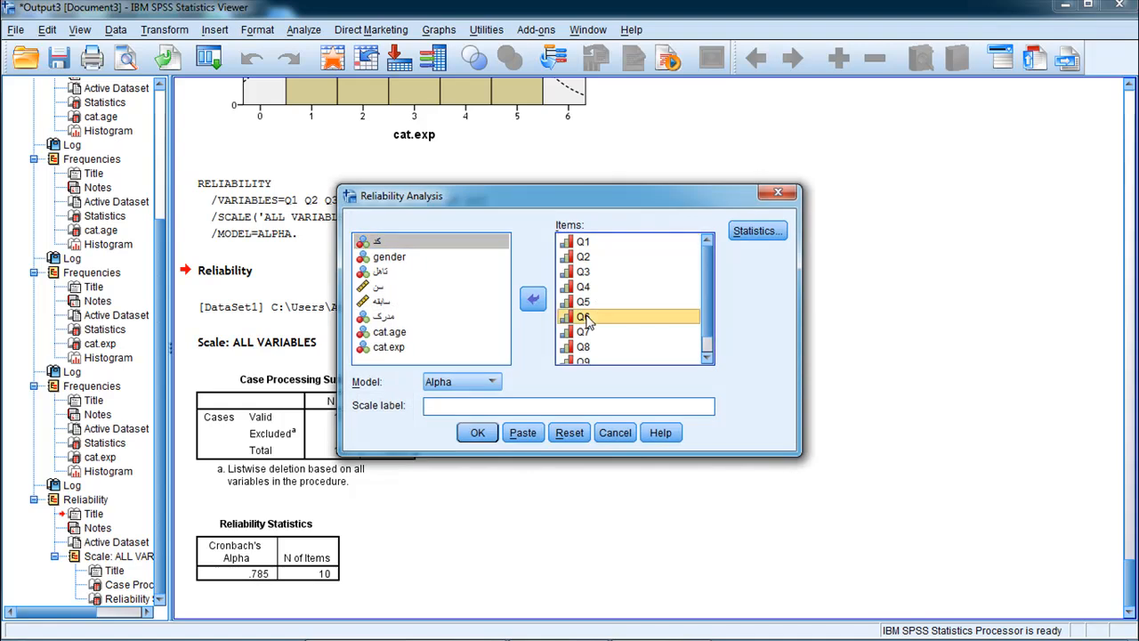
key("shift+Down")
key("shift+Down")
key("shift+Down")
key("shift+Down")
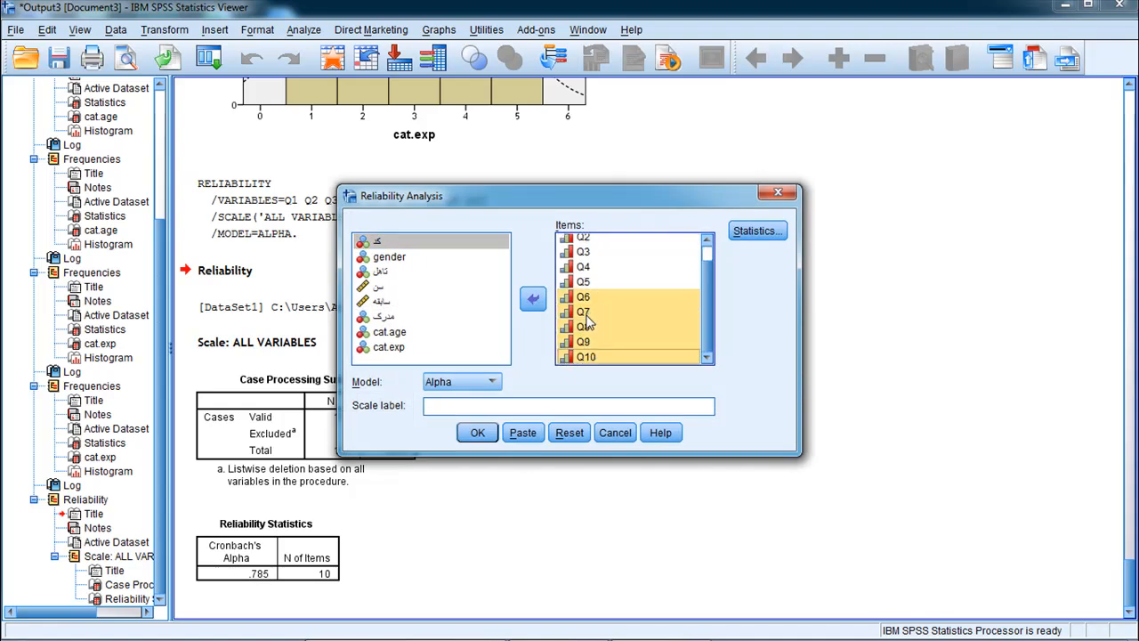
left_click(533, 300)
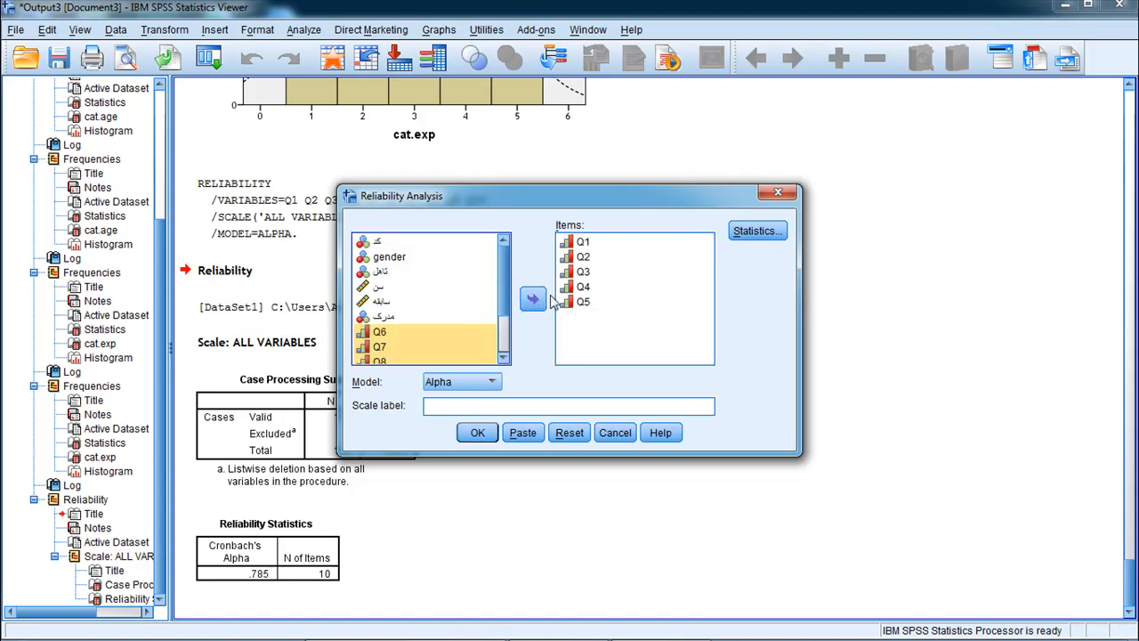
left_click(478, 435)
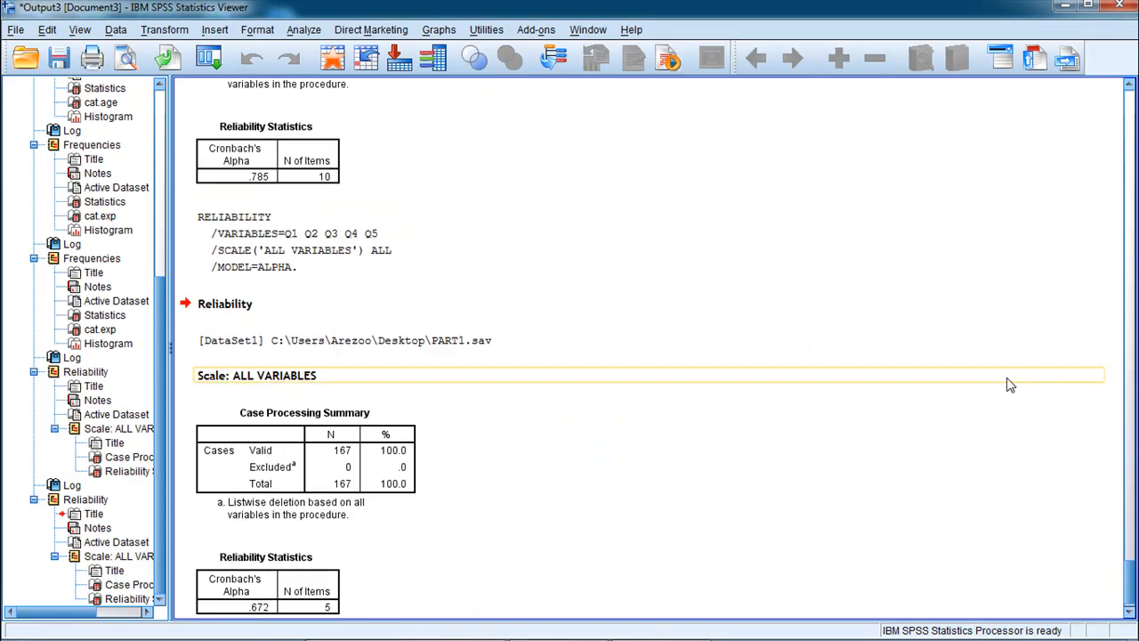
left_click(1130, 347)
left_click(1130, 346)
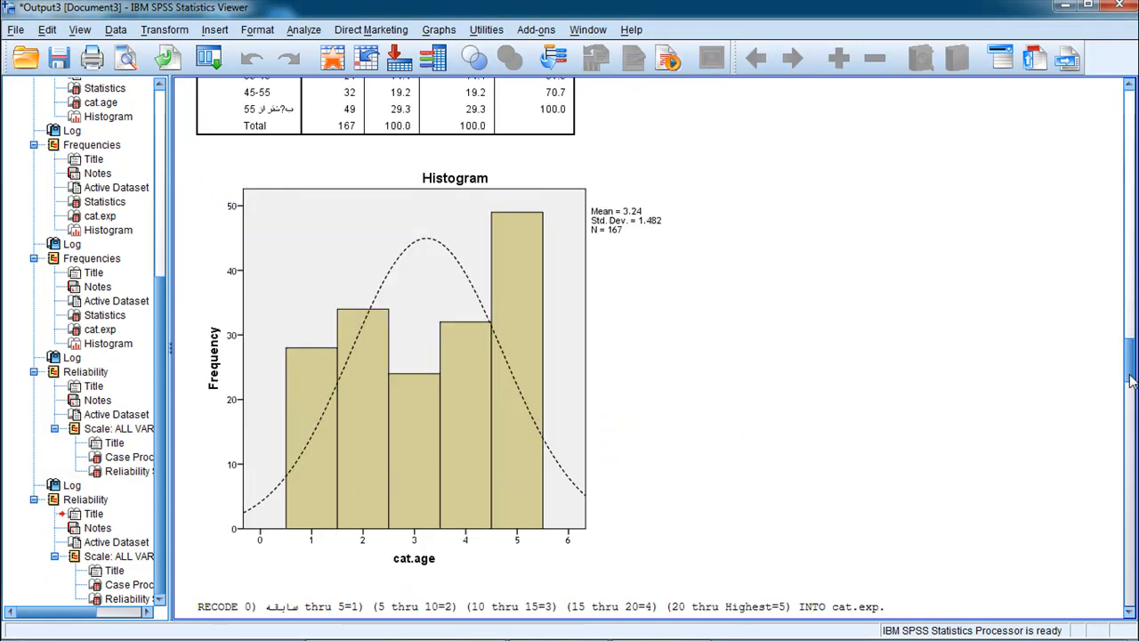
left_click_drag(1129, 374, 1132, 604)
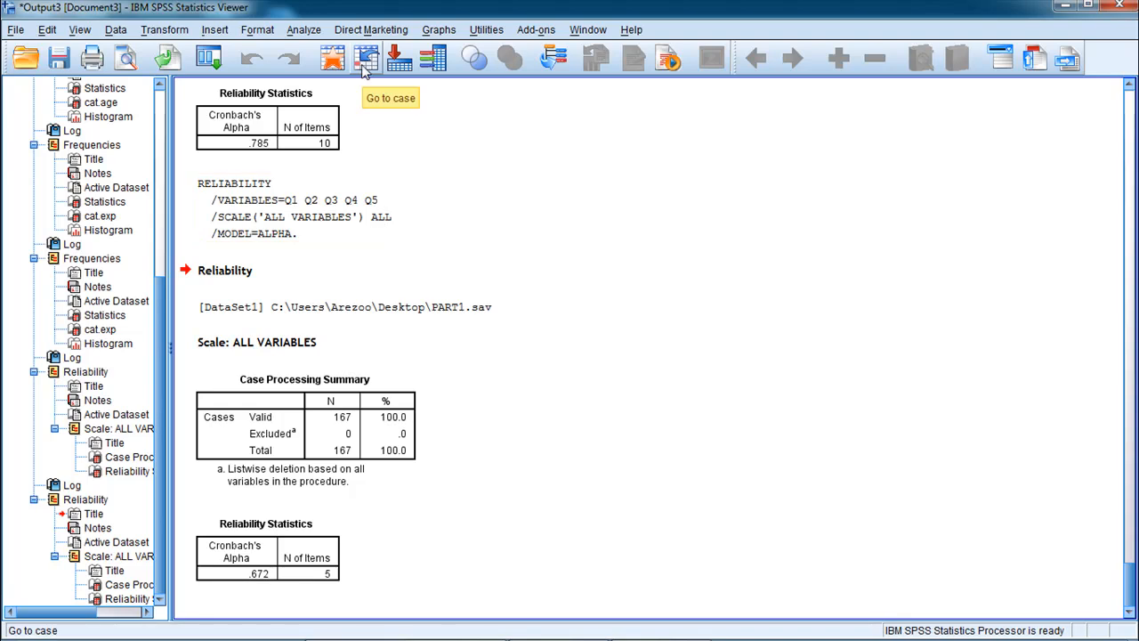
Step: Reopen the Reliability Analysis and remove Q1 through Q5 from its items
left_click(306, 31)
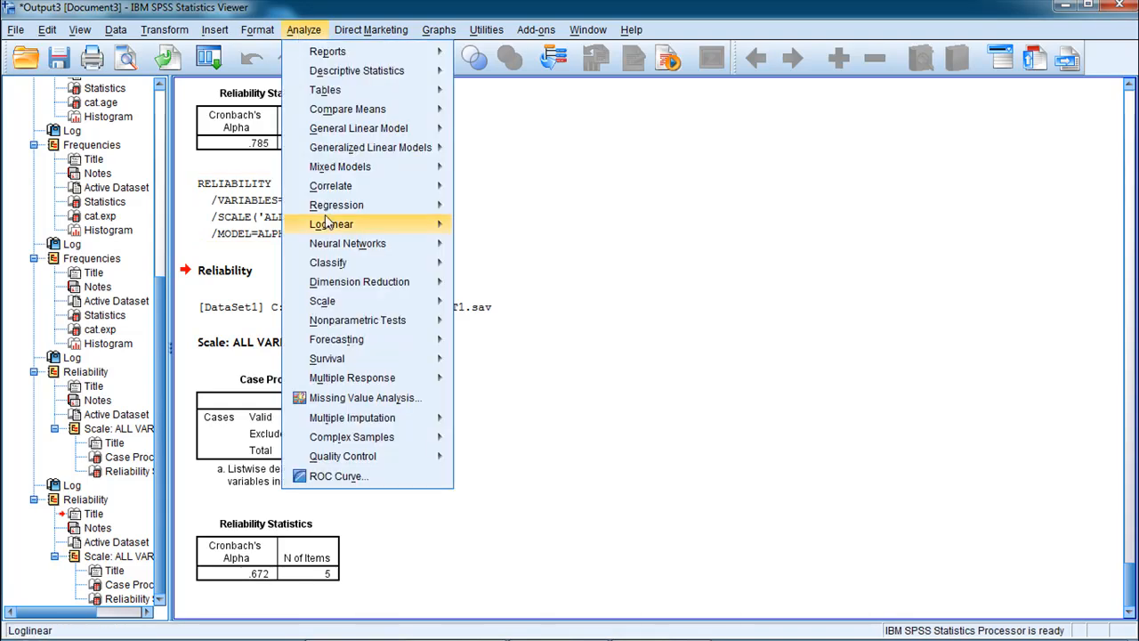
mouse_move(338, 301)
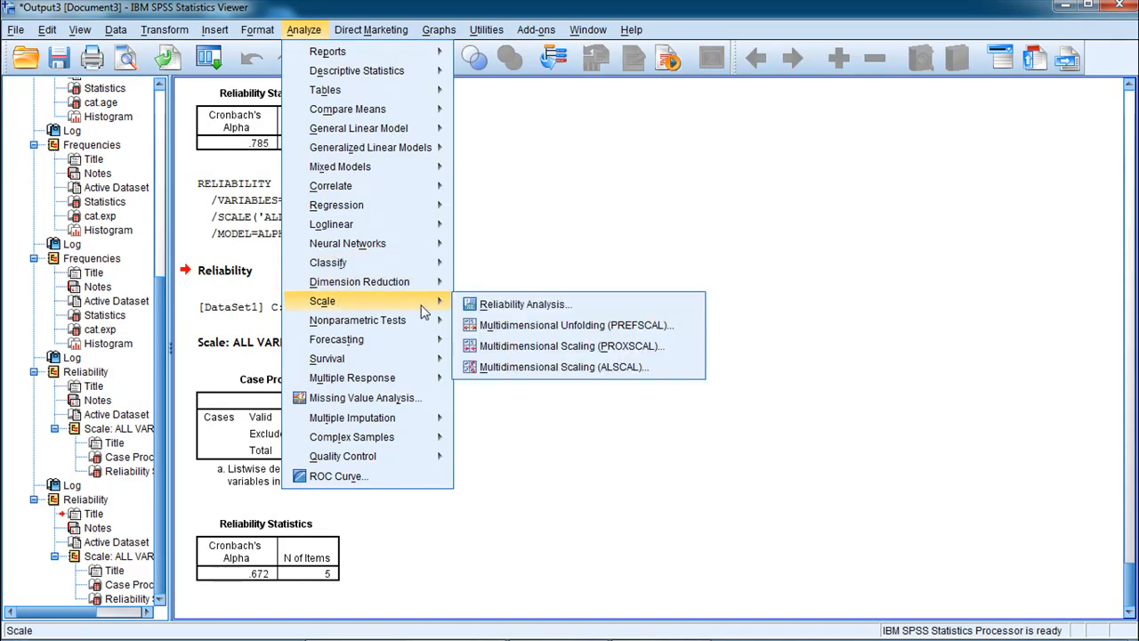
left_click(523, 305)
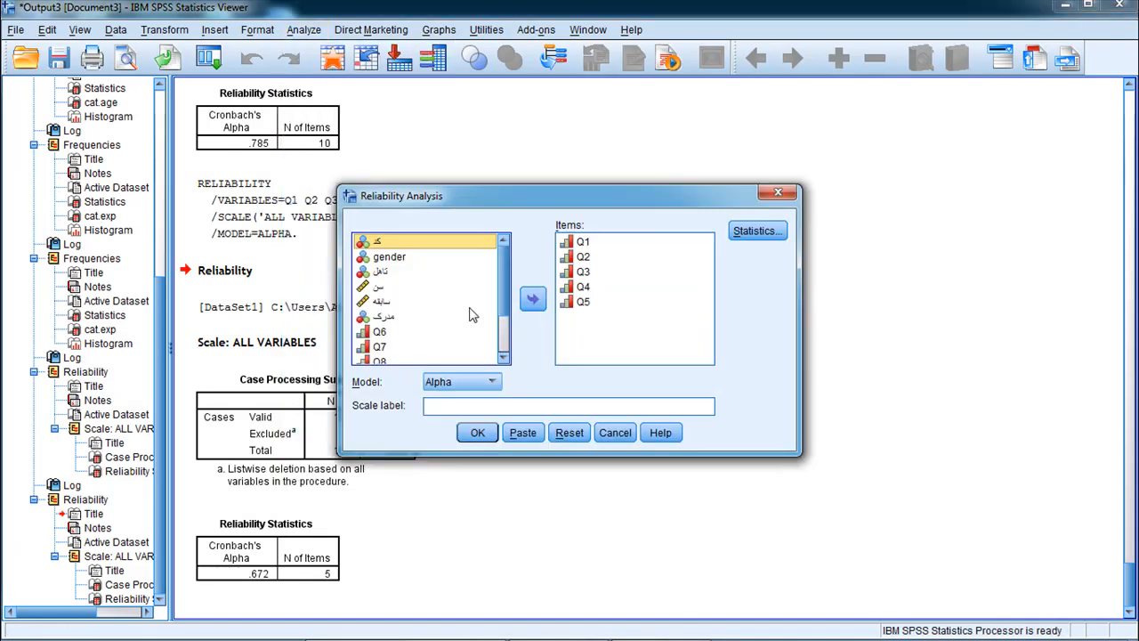
left_click(584, 305)
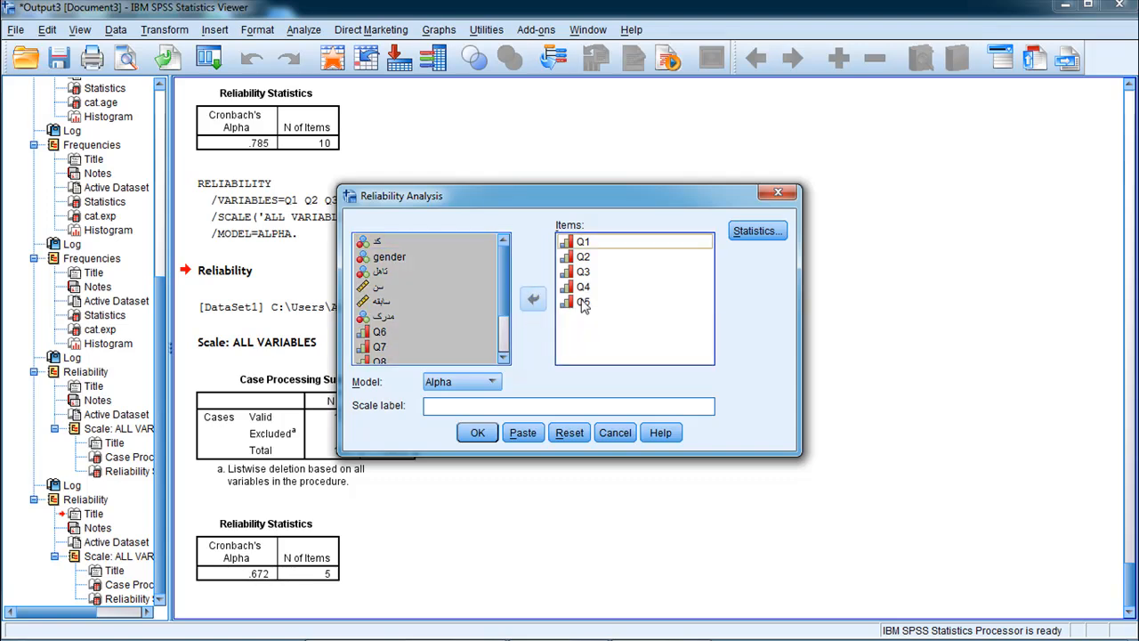
left_click(584, 303)
key("ctrl+a")
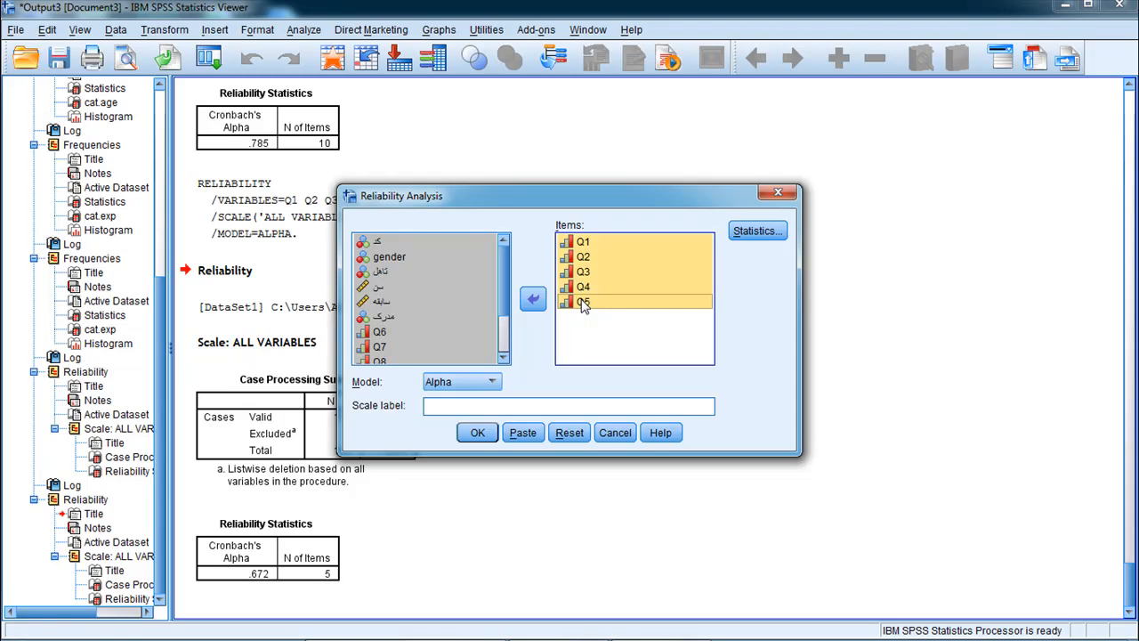
left_click(537, 305)
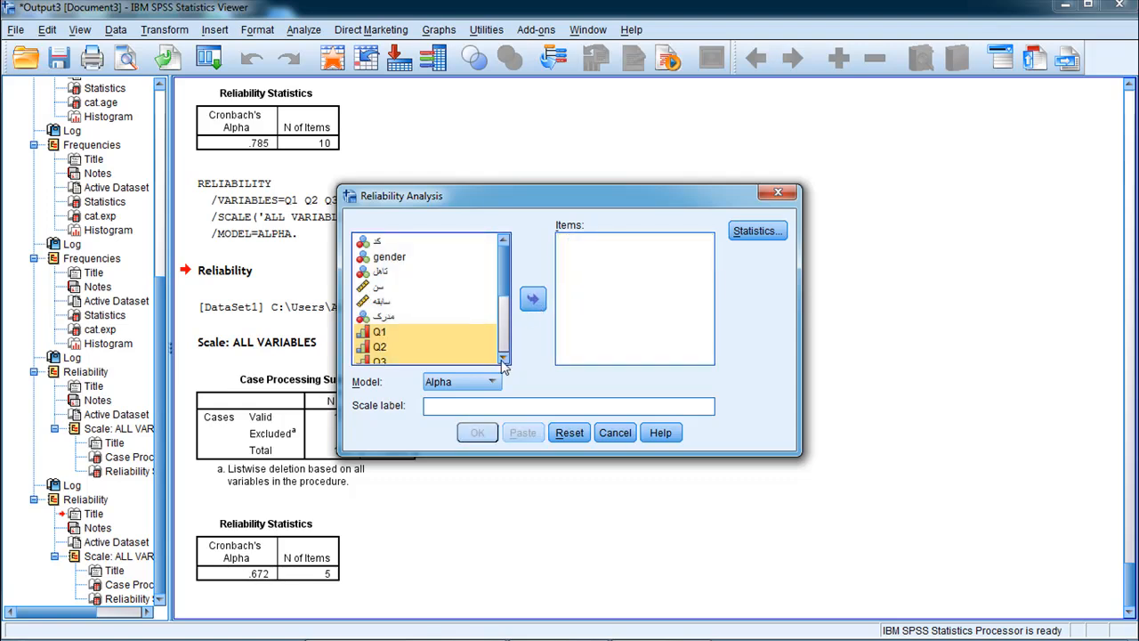
Step: Add Q6 through Q10 to the reliability items and run the analysis with the Alpha model
scroll(503, 359, "down", 9)
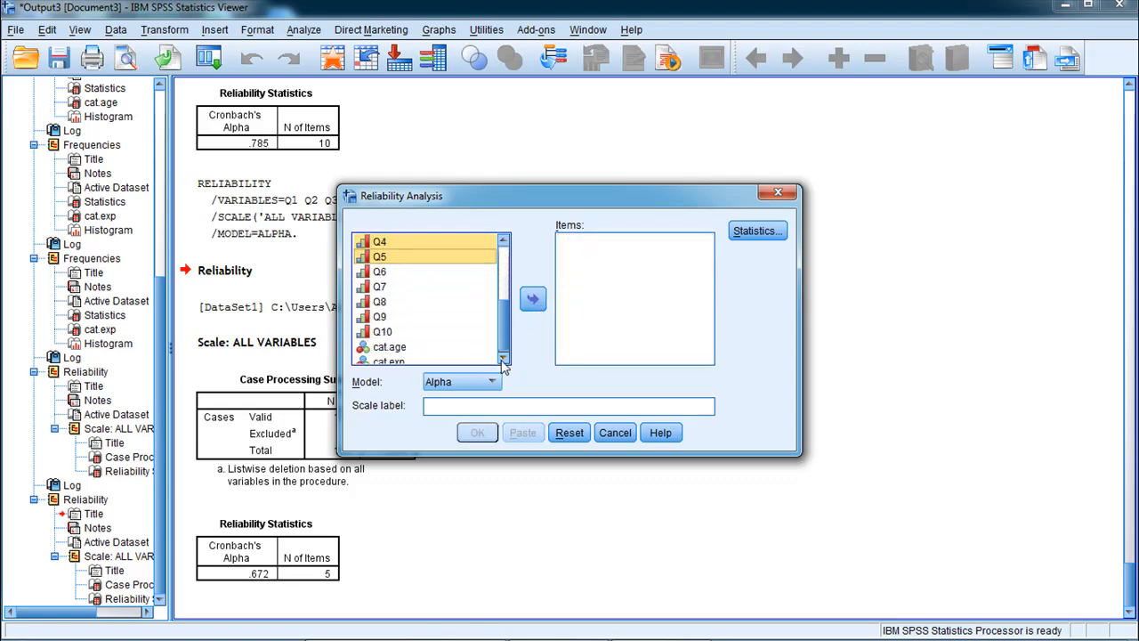
left_click(376, 273)
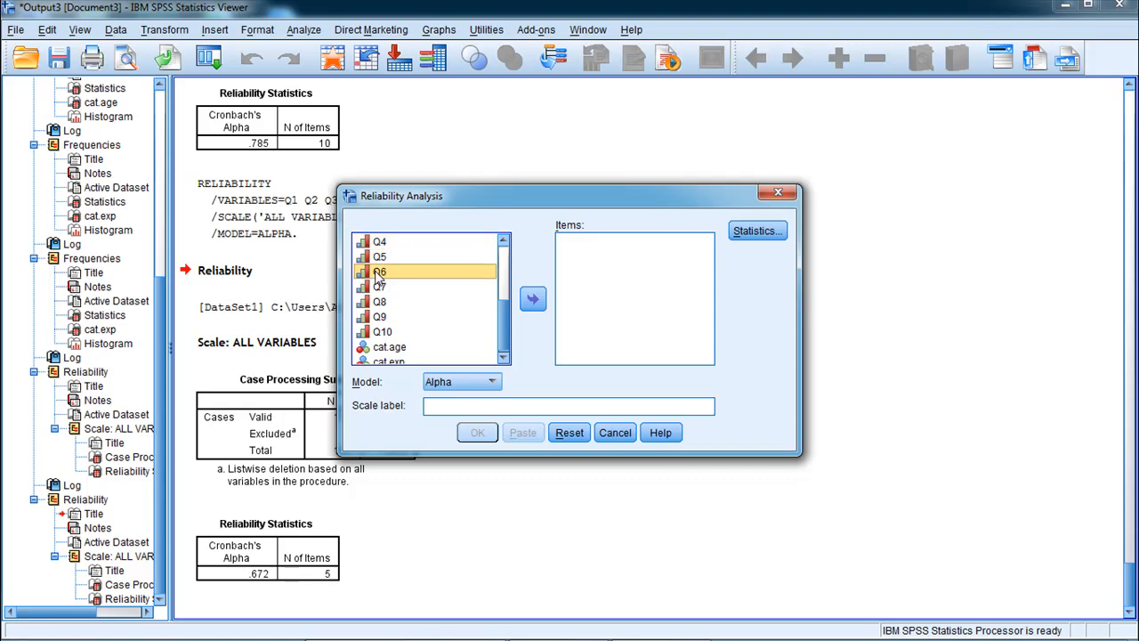
key("shift+Down")
key("shift+Down")
key("shift+Down")
key("shift+Down")
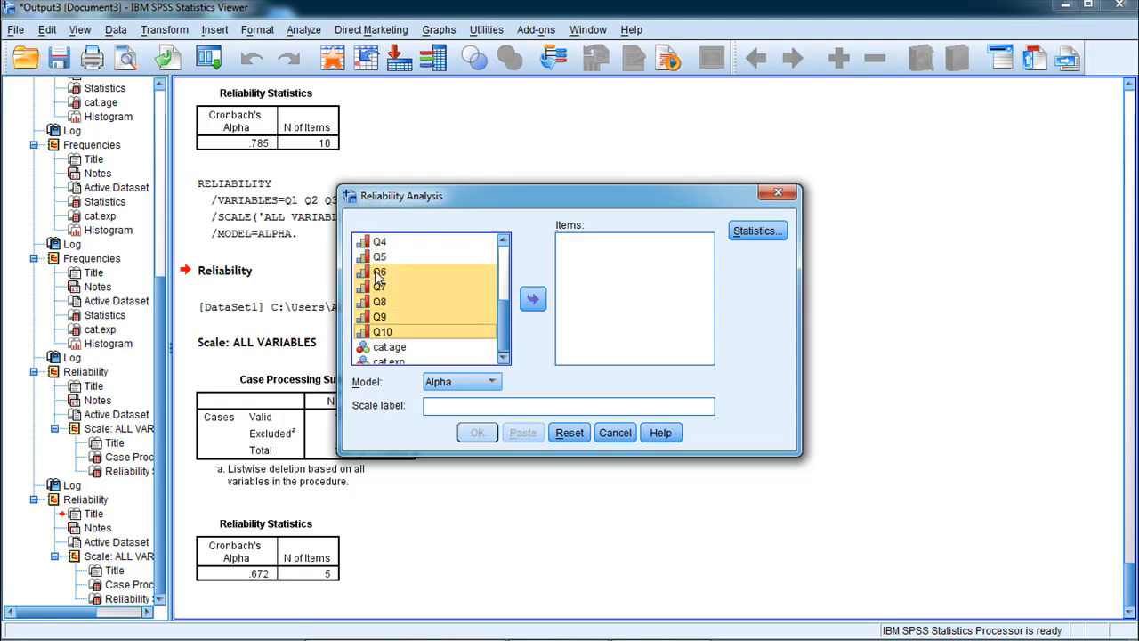
left_click(532, 299)
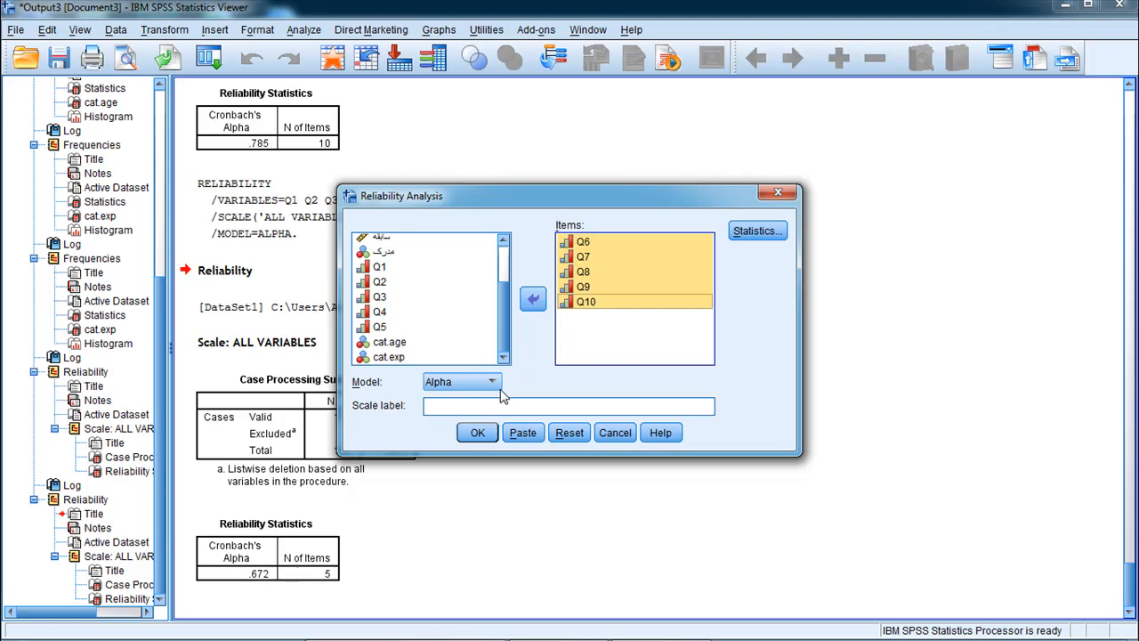
left_click(483, 435)
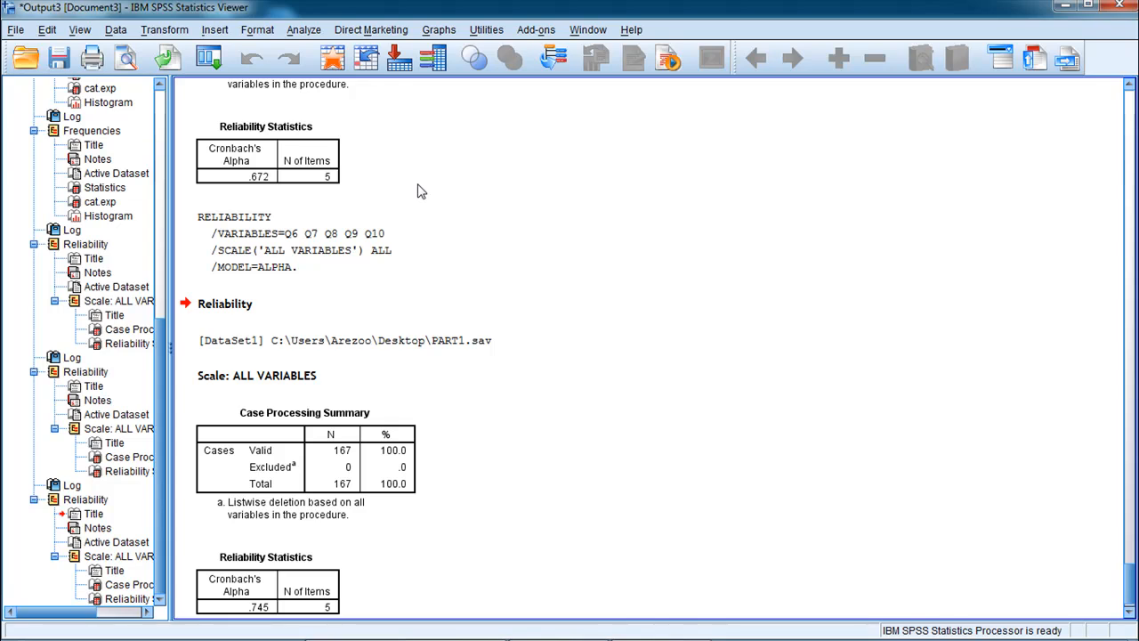
left_click(281, 182)
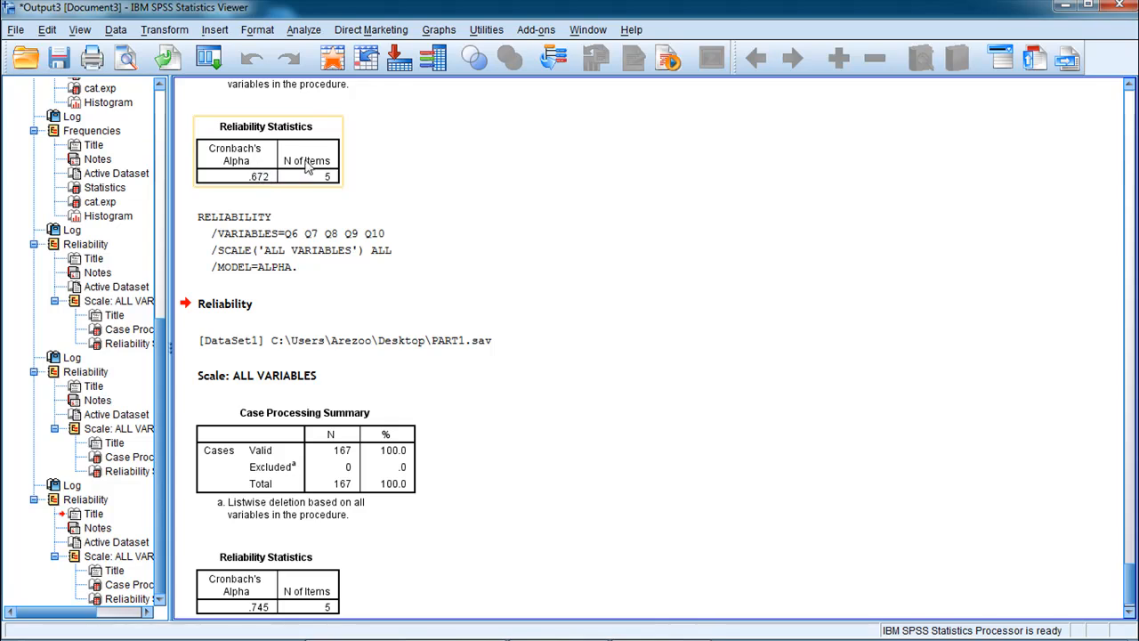
left_click(377, 190)
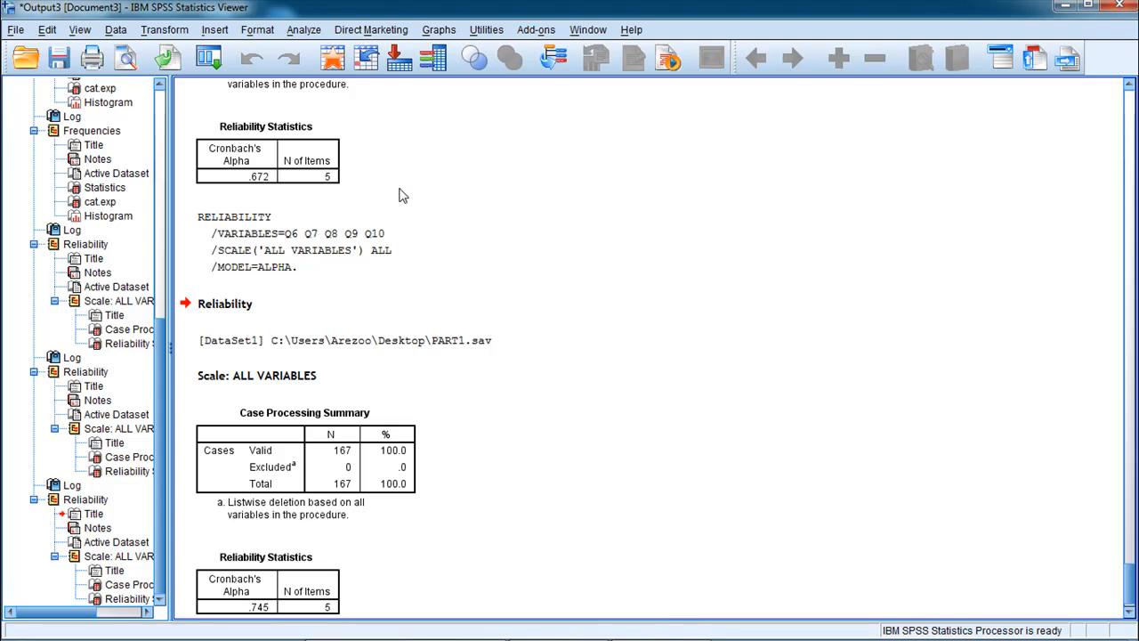
left_click(327, 178)
left_click(304, 30)
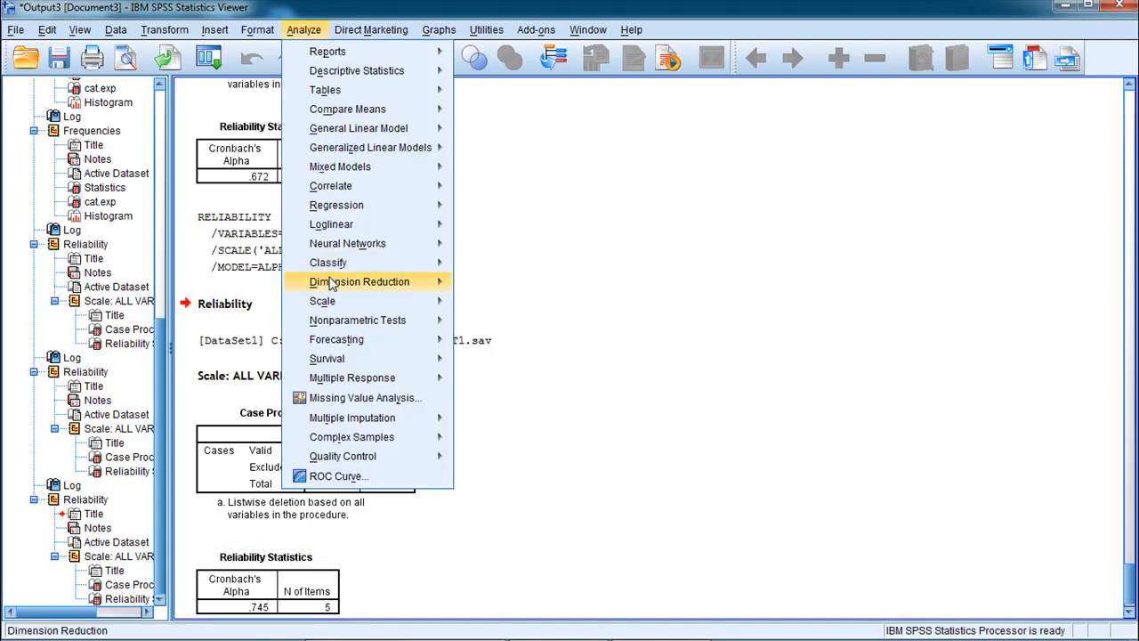
mouse_move(336, 303)
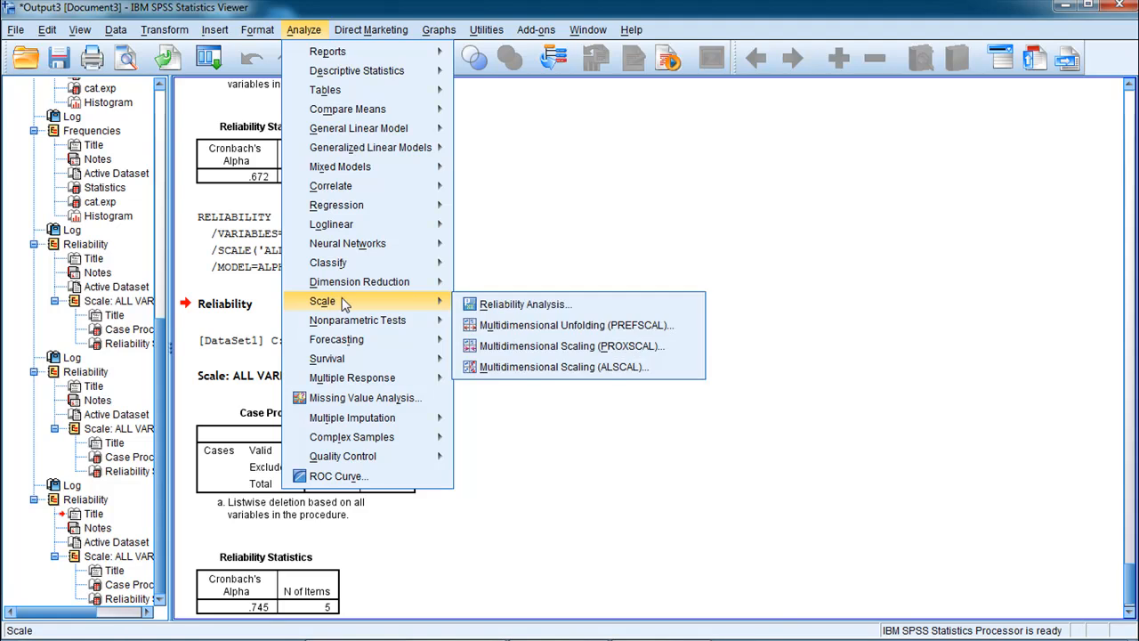
left_click(488, 284)
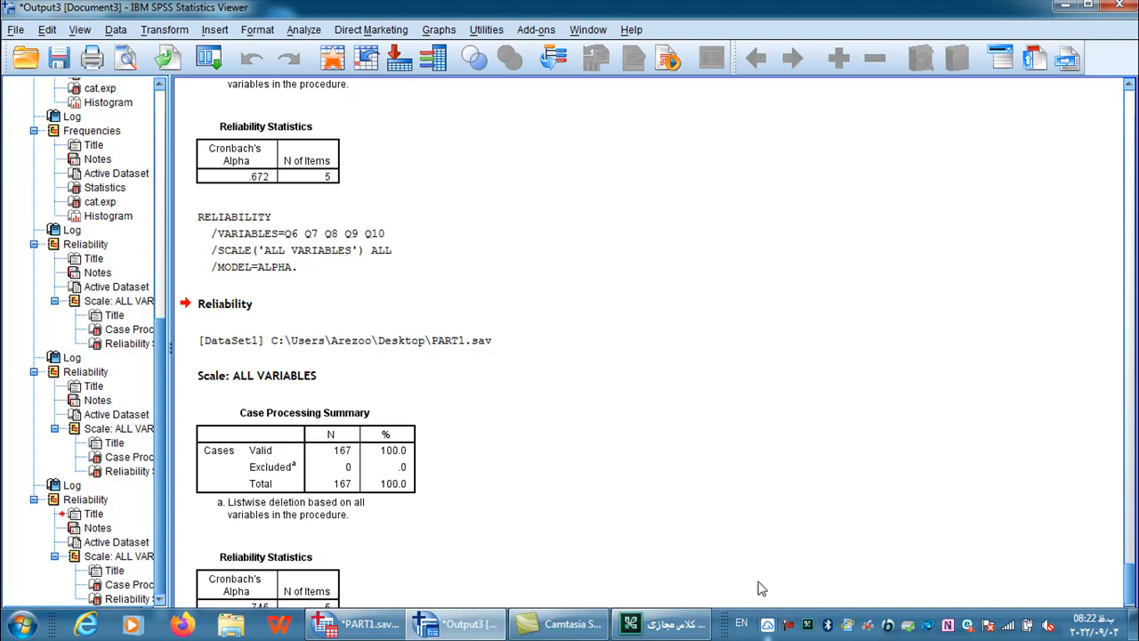
Step: Open the legacy one-sample Kolmogorov-Smirnov test from the nonparametric tests
left_click(303, 29)
mouse_move(315, 92)
mouse_move(335, 196)
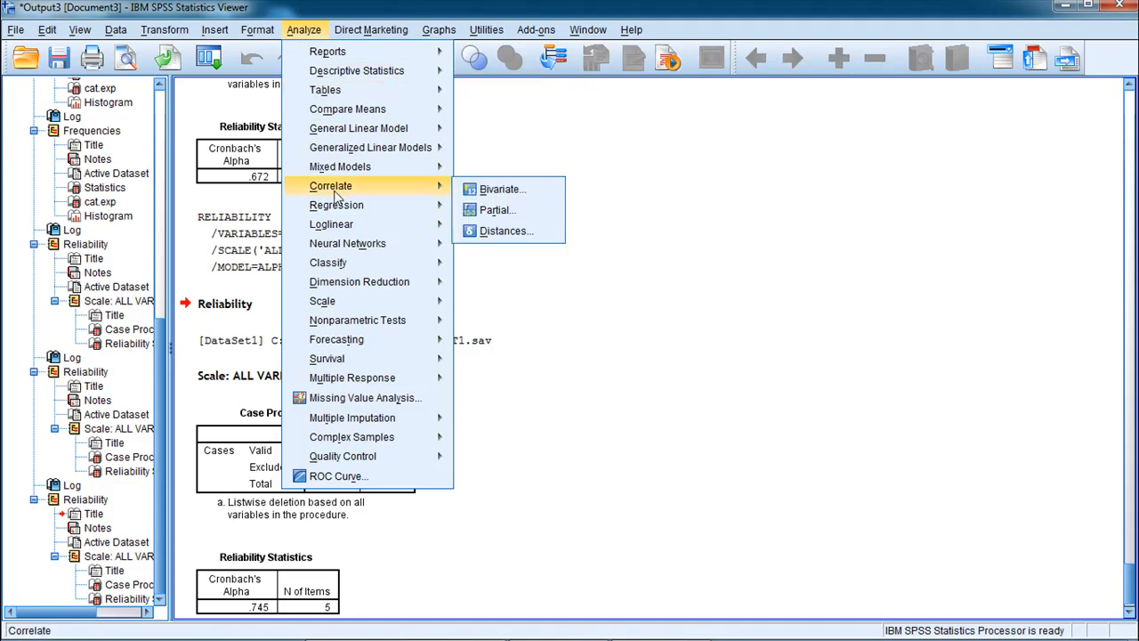
mouse_move(367, 331)
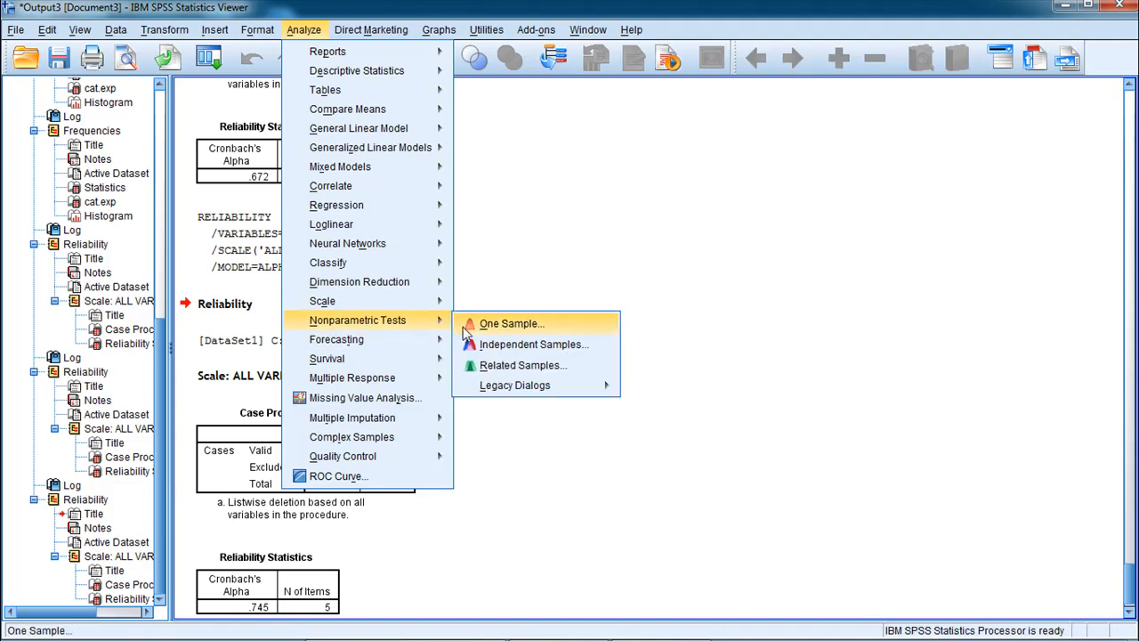
mouse_move(505, 394)
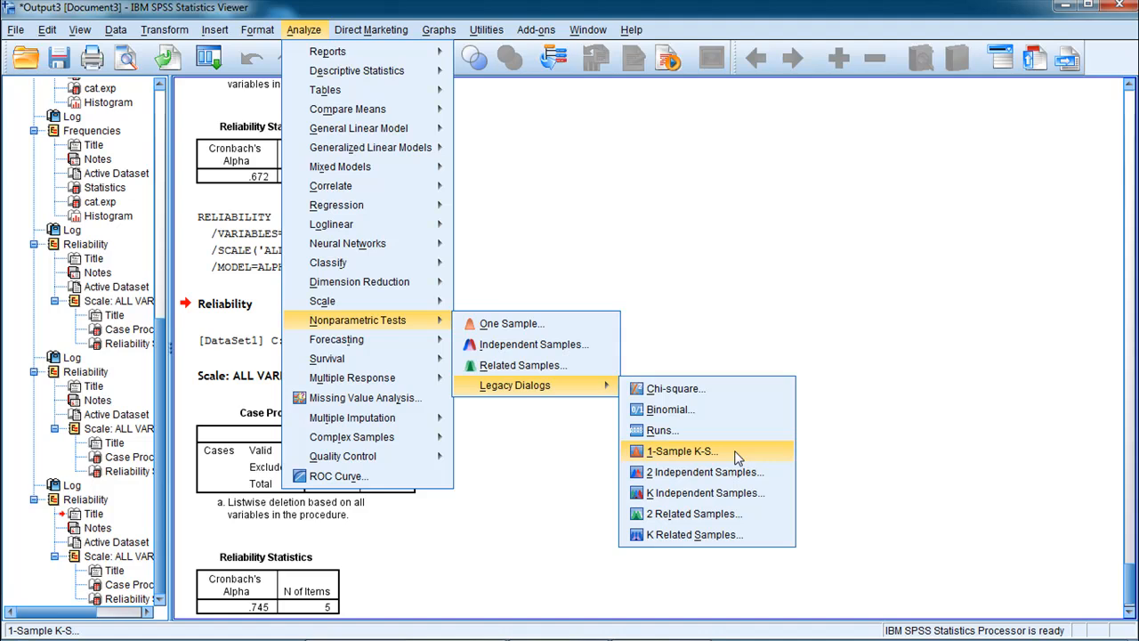
left_click(687, 454)
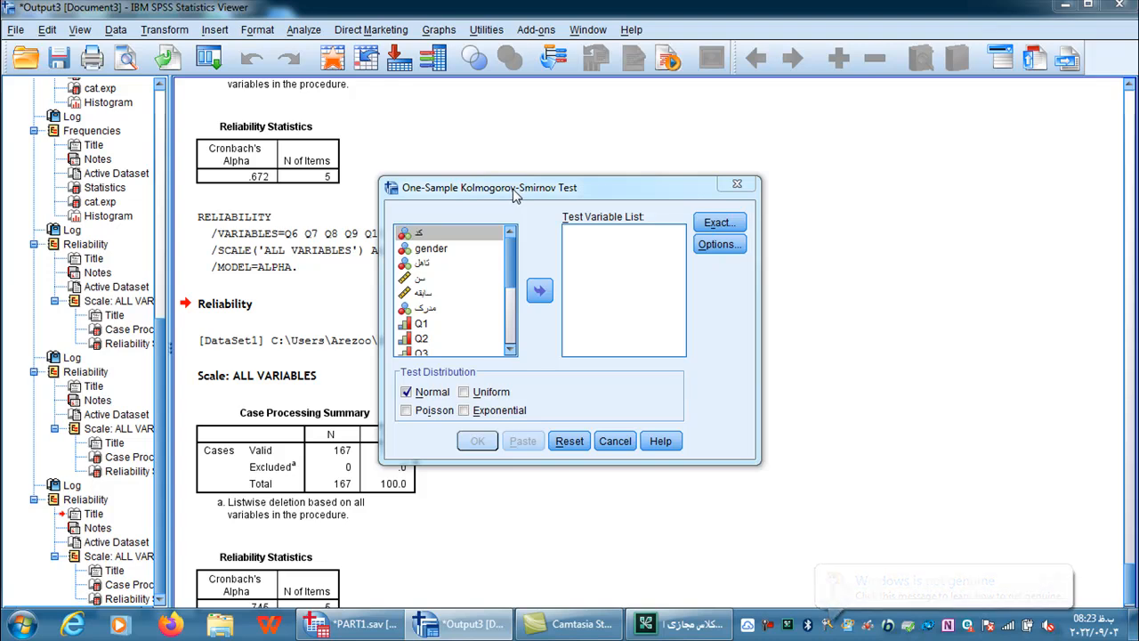
left_click(512, 189)
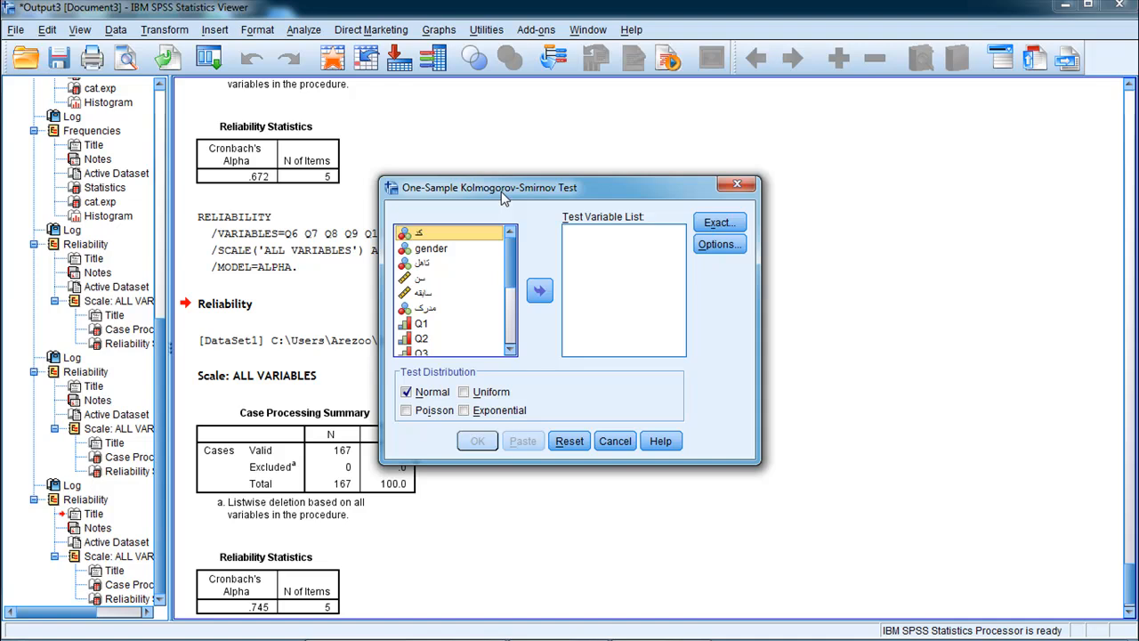
Step: Add Q1 to the test variables of the one-sample Kolmogorov-Smirnov test
left_click(512, 352)
left_click(512, 351)
left_click(512, 352)
left_click(512, 351)
left_click(512, 351)
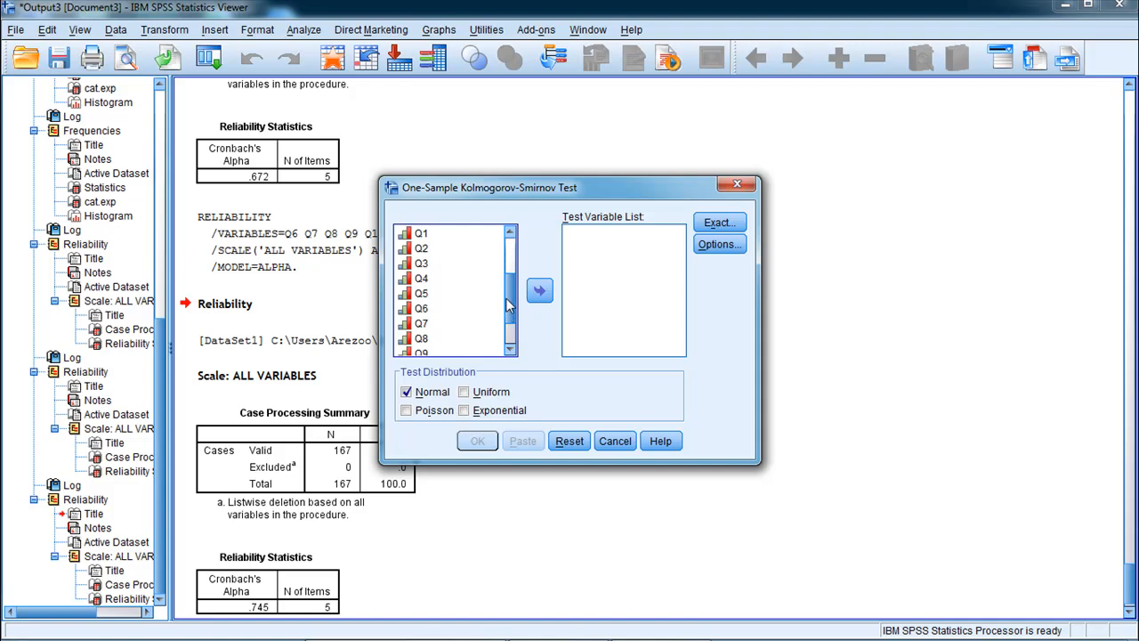
left_click_drag(508, 299, 507, 293)
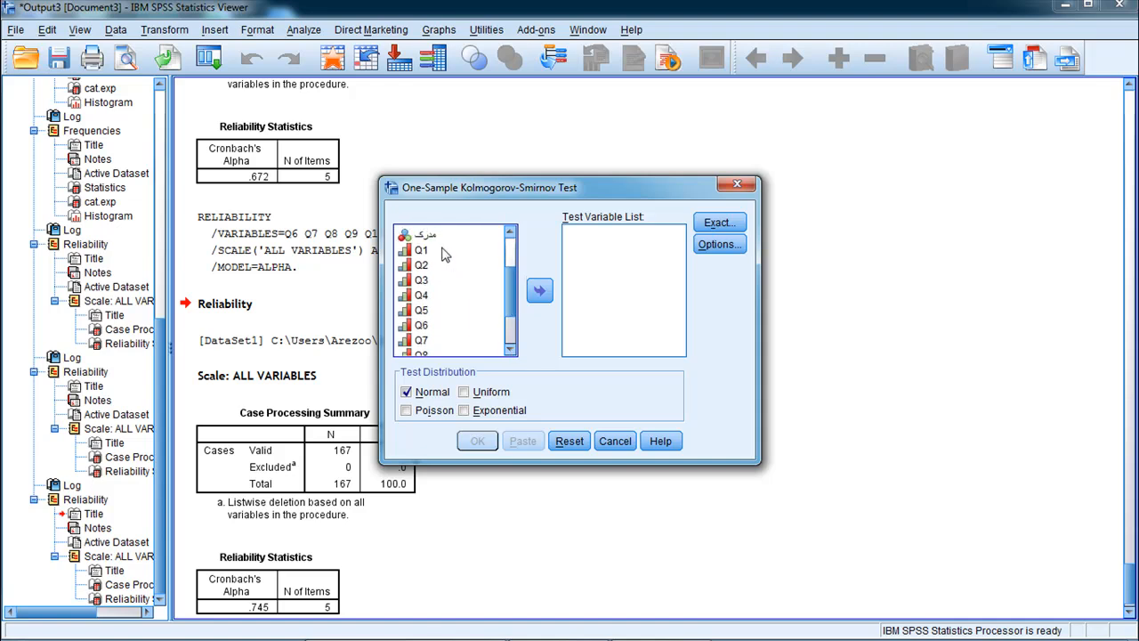
left_click(444, 252)
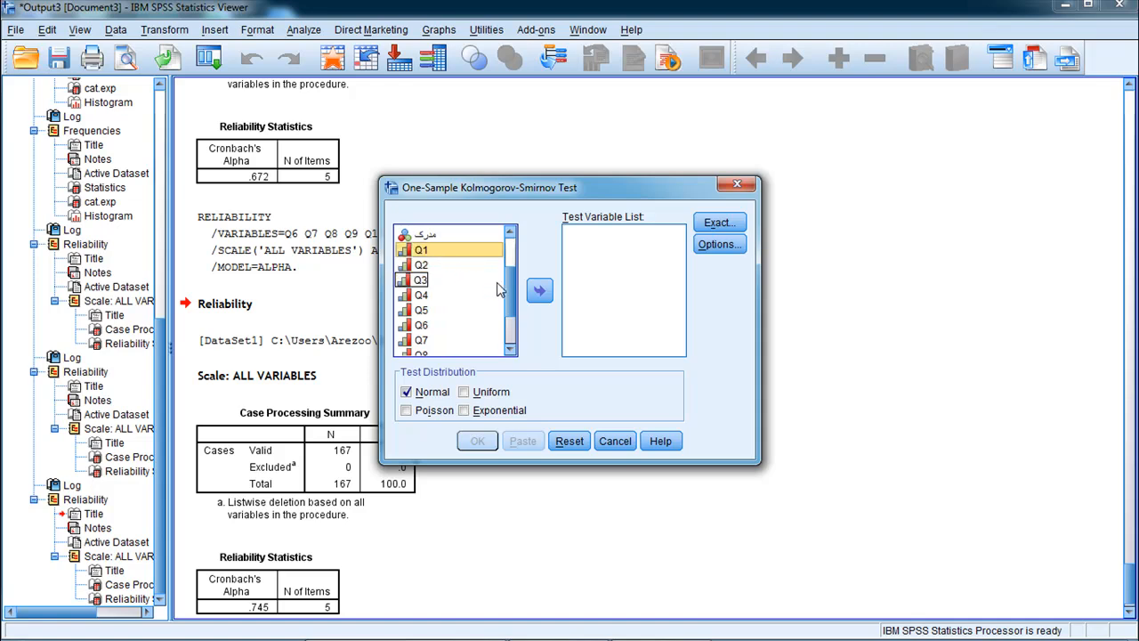
left_click(539, 292)
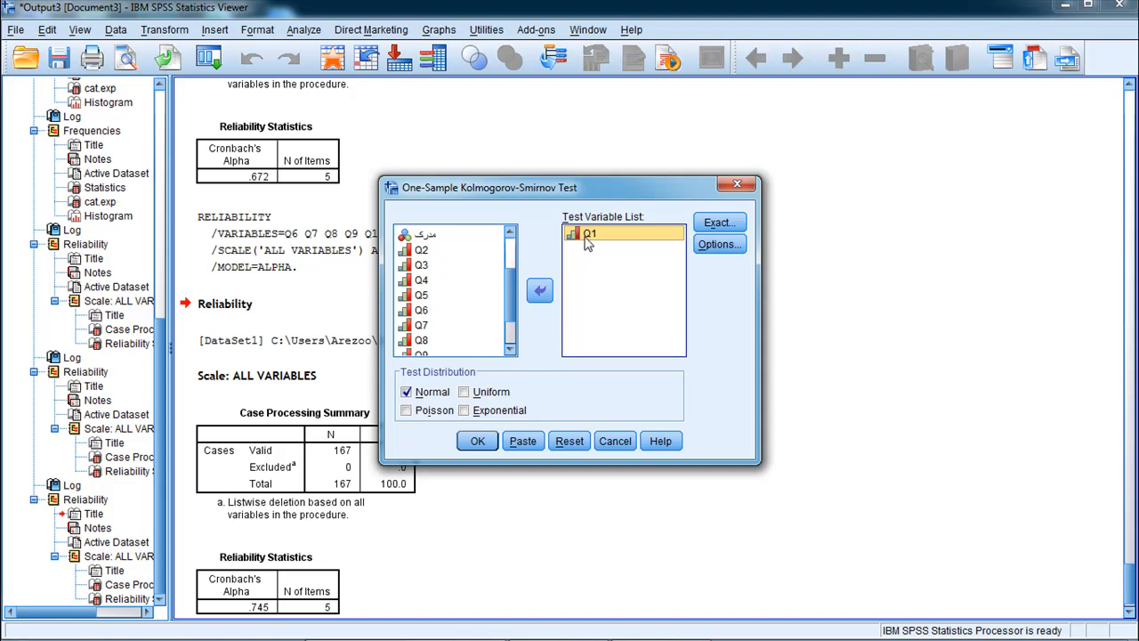
Step: Add Q2 through Q10 to the test variables and run the Kolmogorov-Smirnov test against the Normal distribution
left_click(423, 253)
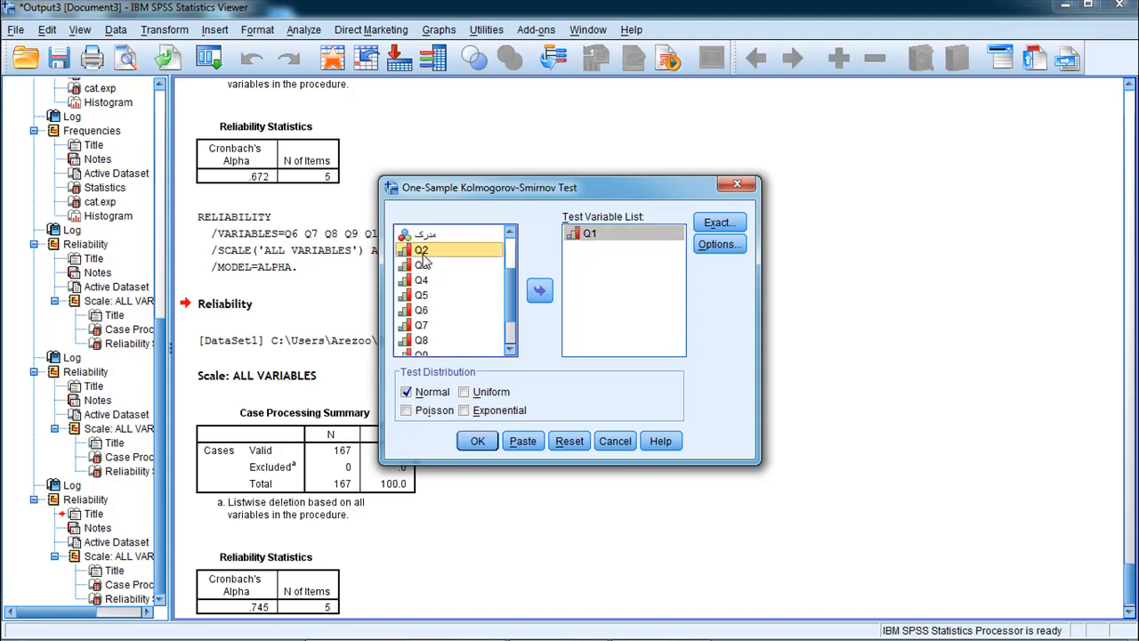
key("shift+Down")
key("shift+Down")
key("shift+Down")
key("shift+Down")
key("shift+Down")
key("shift+Down")
key("shift+Down")
key("shift+Down")
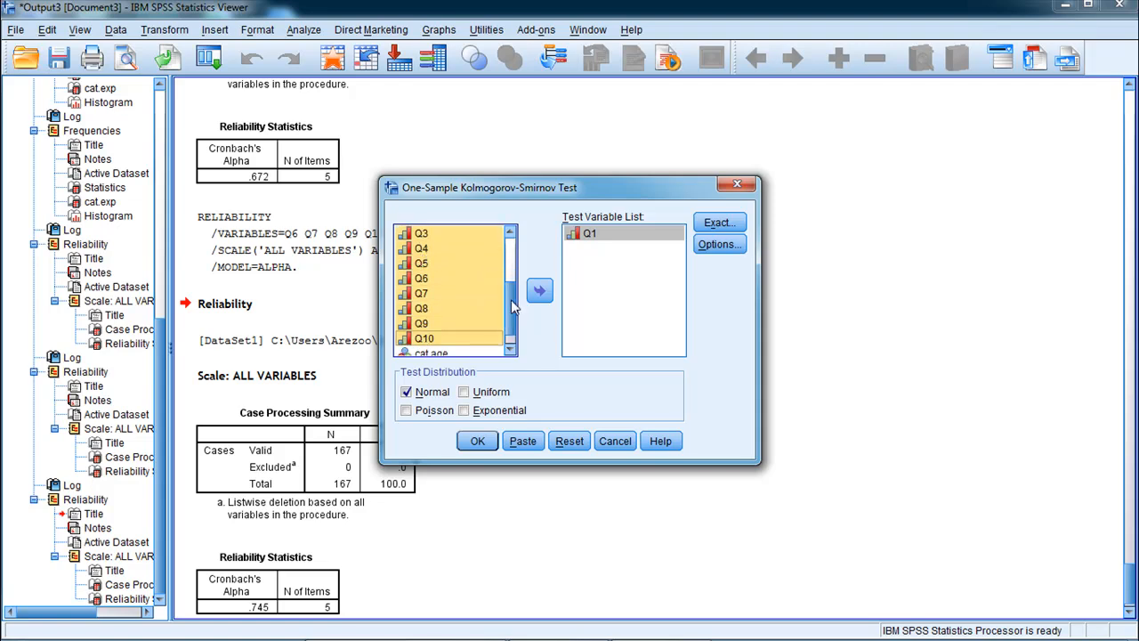
left_click(538, 296)
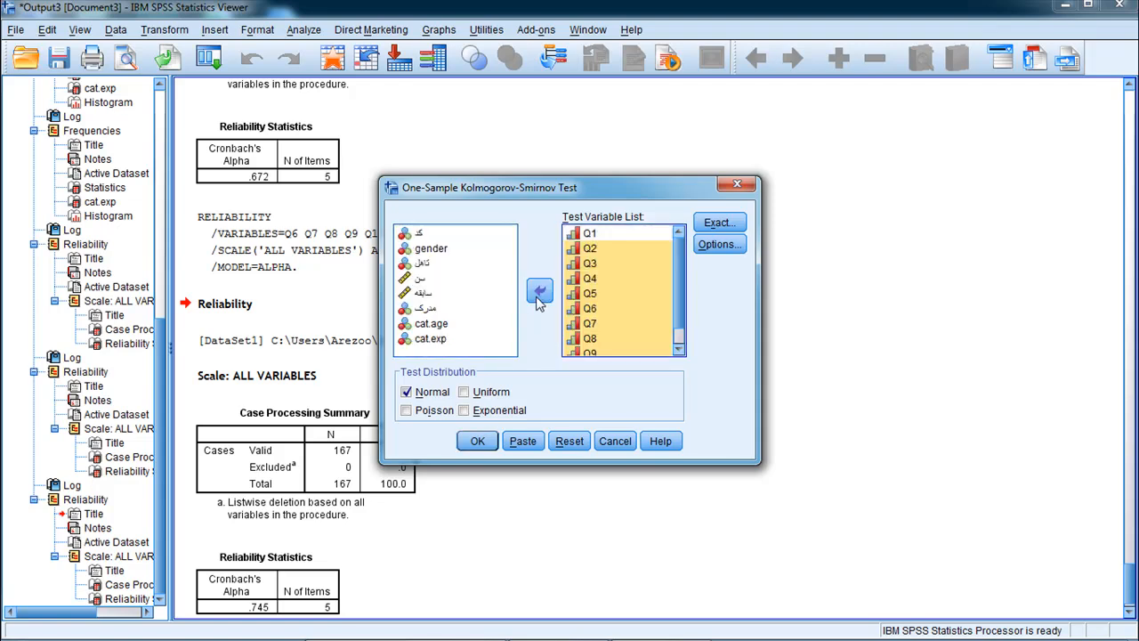
left_click(589, 354)
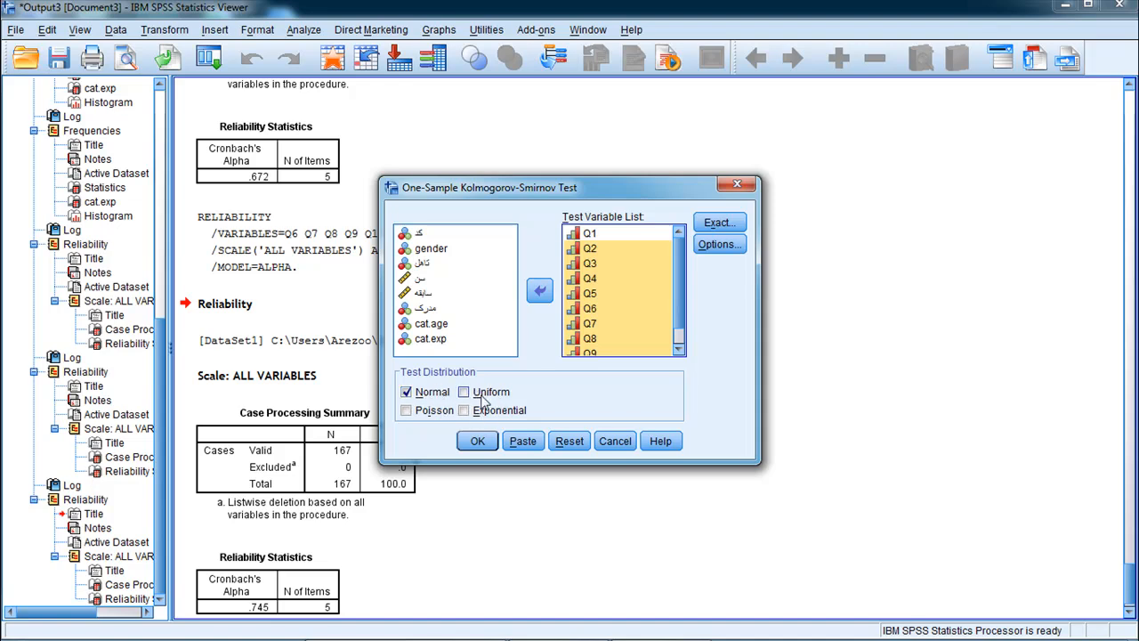
left_click(477, 443)
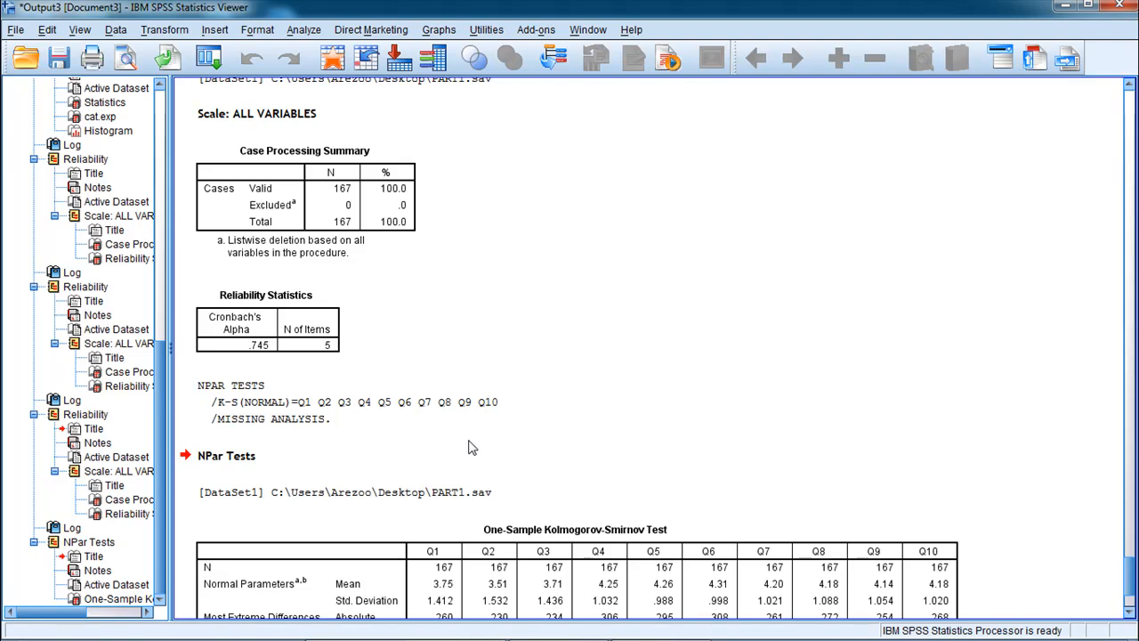
Step: Find the One-Sample Kolmogorov-Smirnov Test table in the output and open it in a separate pivot table window
left_click(1126, 313)
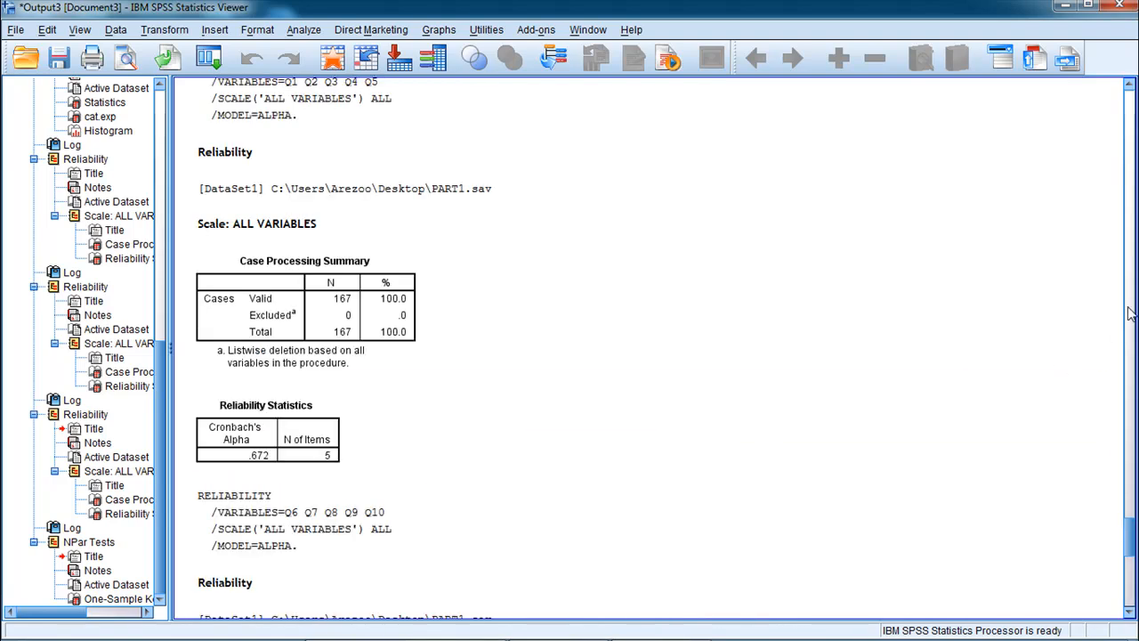
left_click(1128, 336)
left_click_drag(1130, 372, 1132, 586)
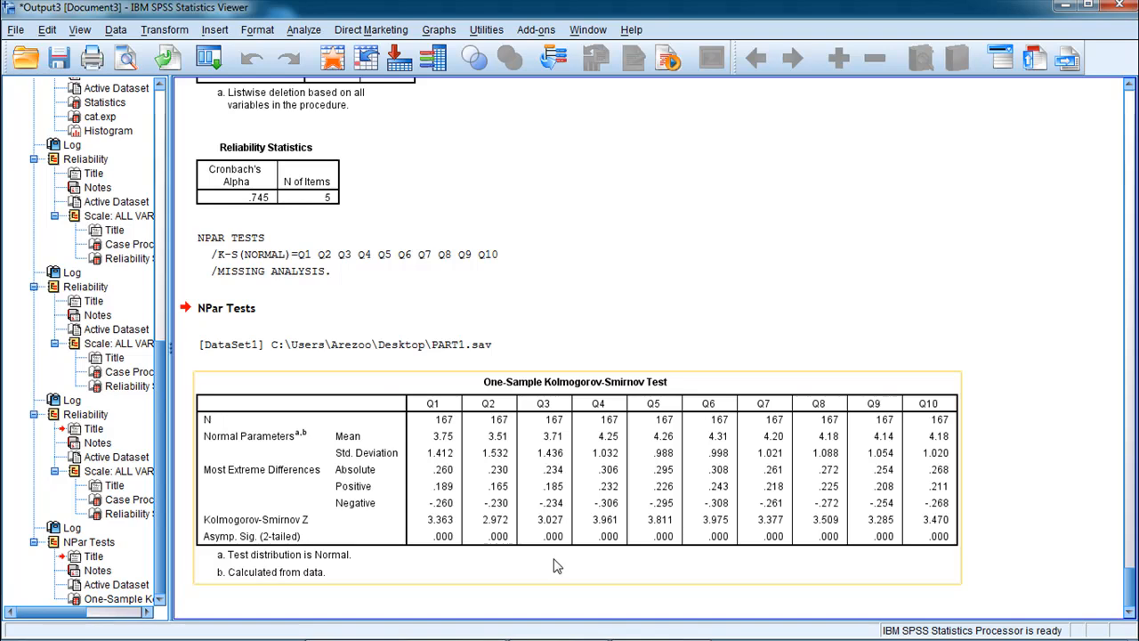
double_click(271, 542)
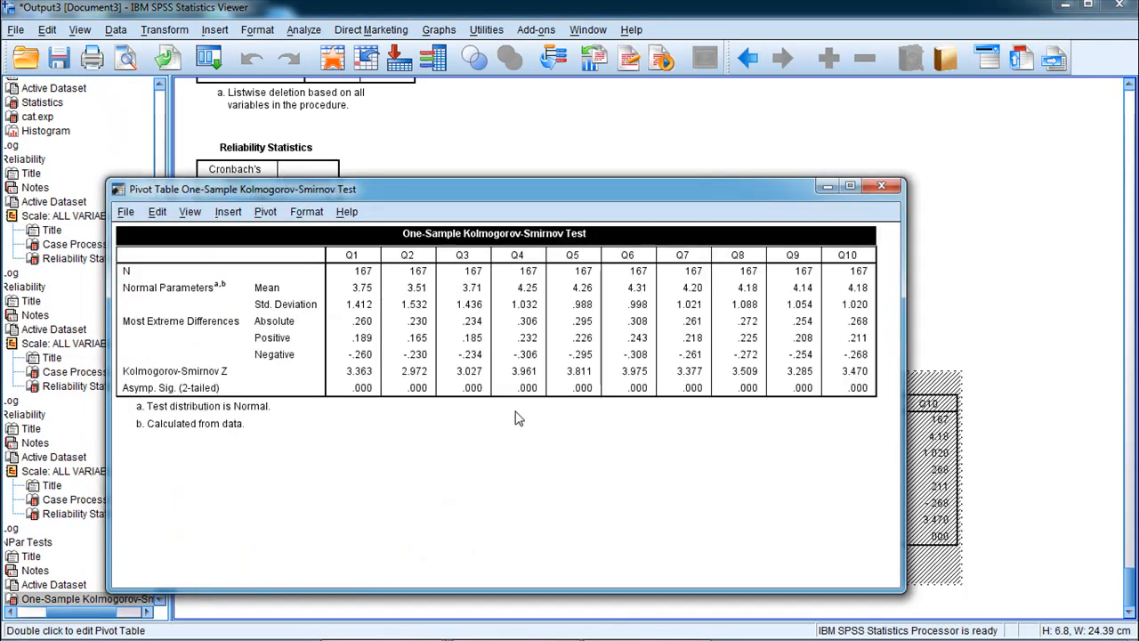
Step: Examine the Asymp. Sig. (2-tailed) value of each question from Q1 to Q10 to judge whether the data are normally distributed
left_click(506, 391)
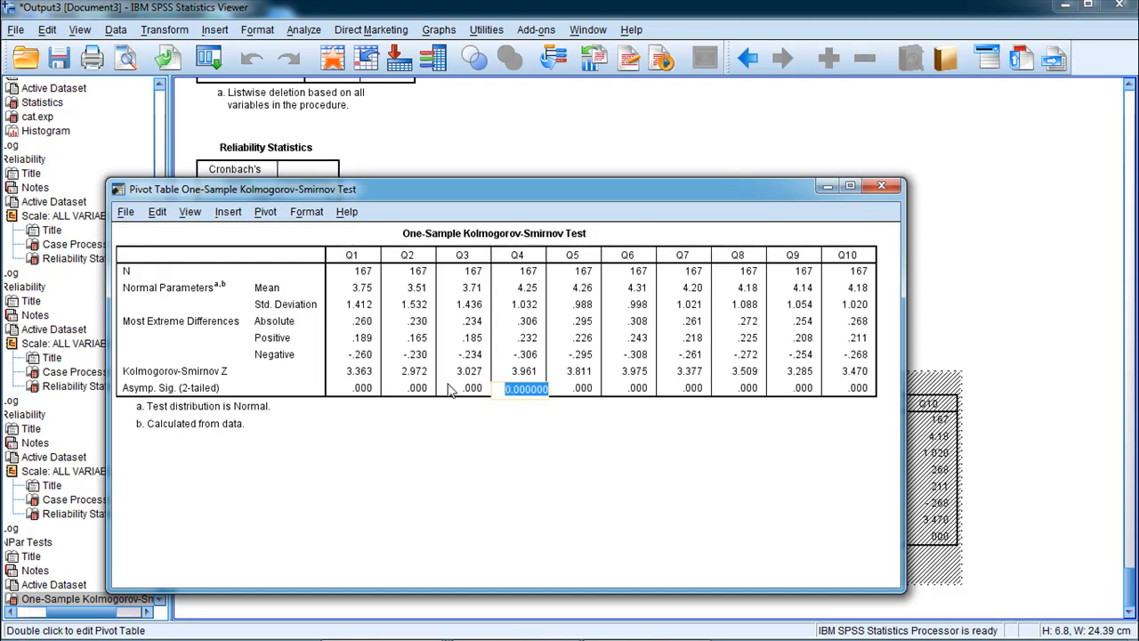
left_click(364, 389)
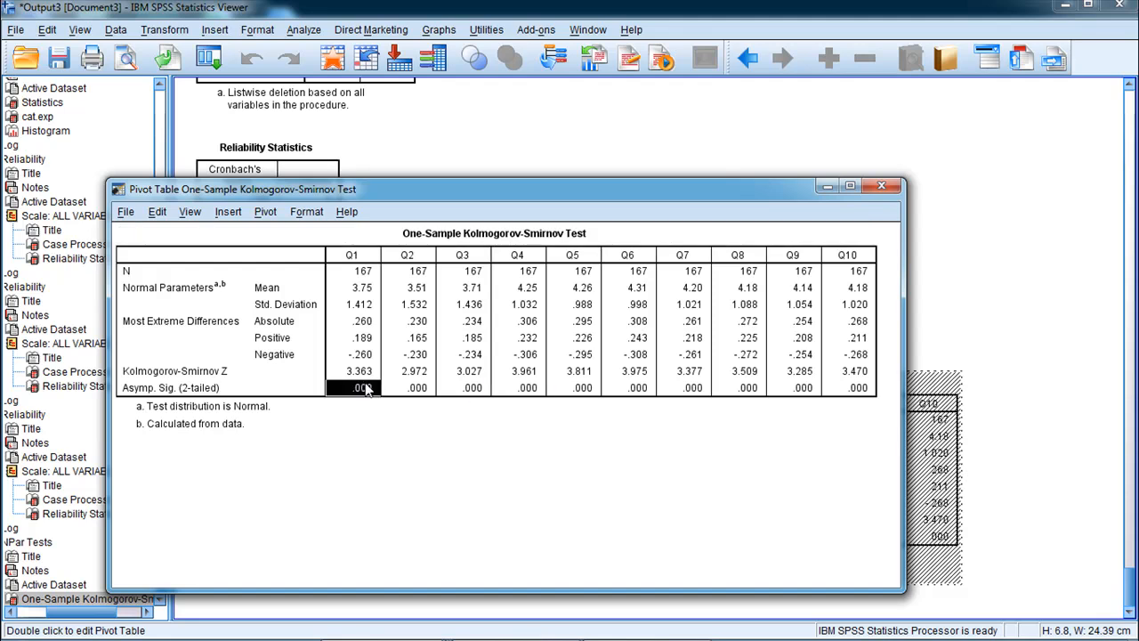
left_click(412, 391)
left_click(477, 392)
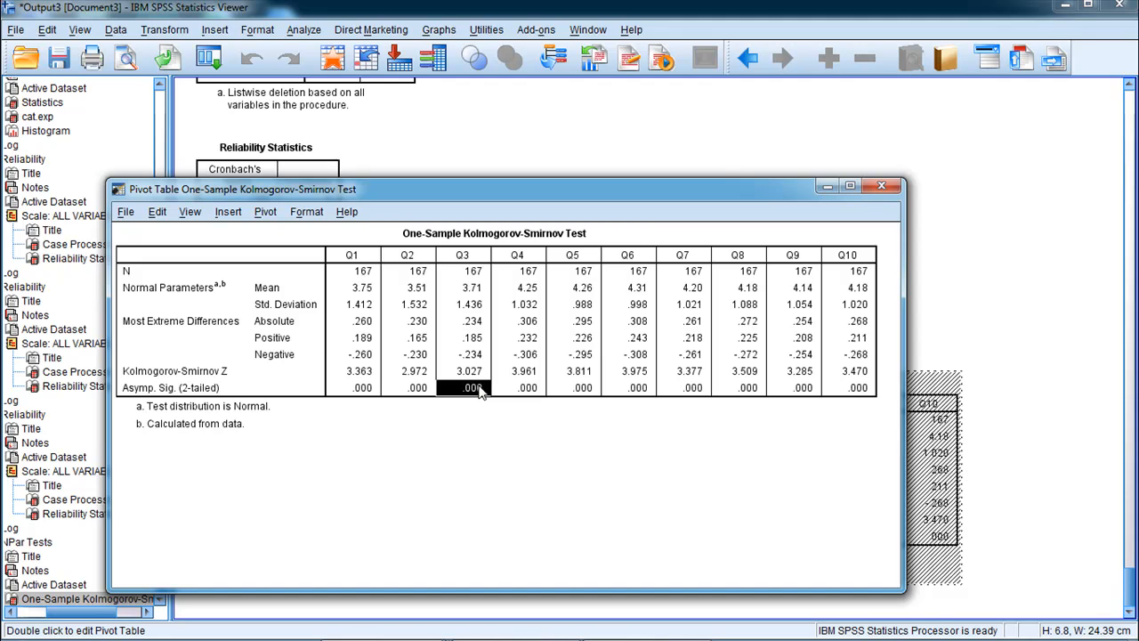
left_click(526, 395)
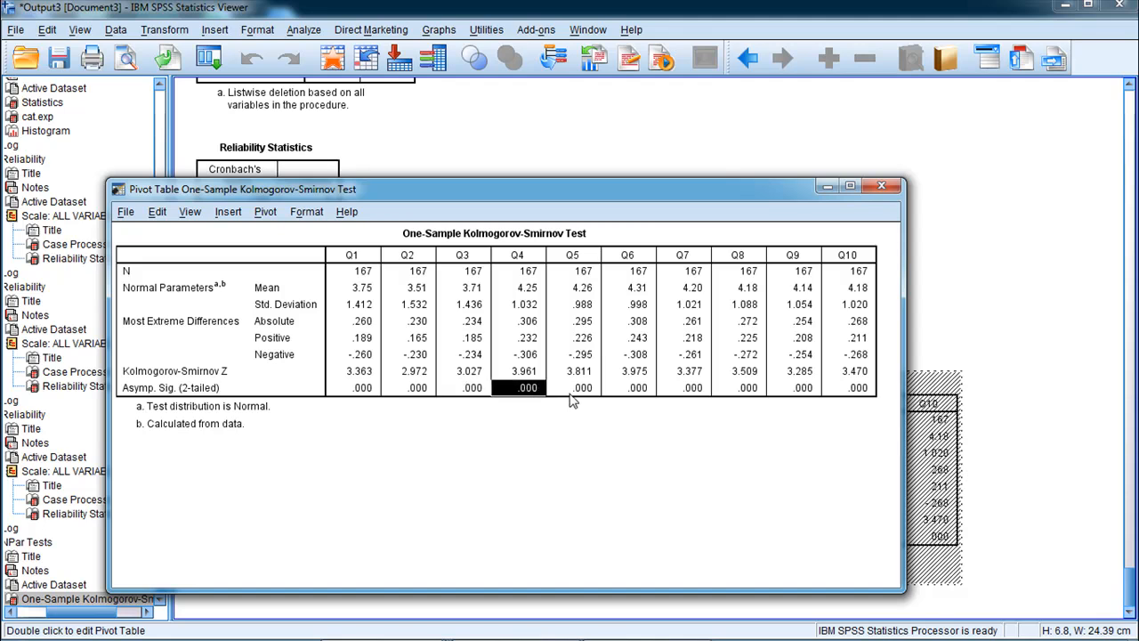
left_click(570, 395)
left_click(635, 395)
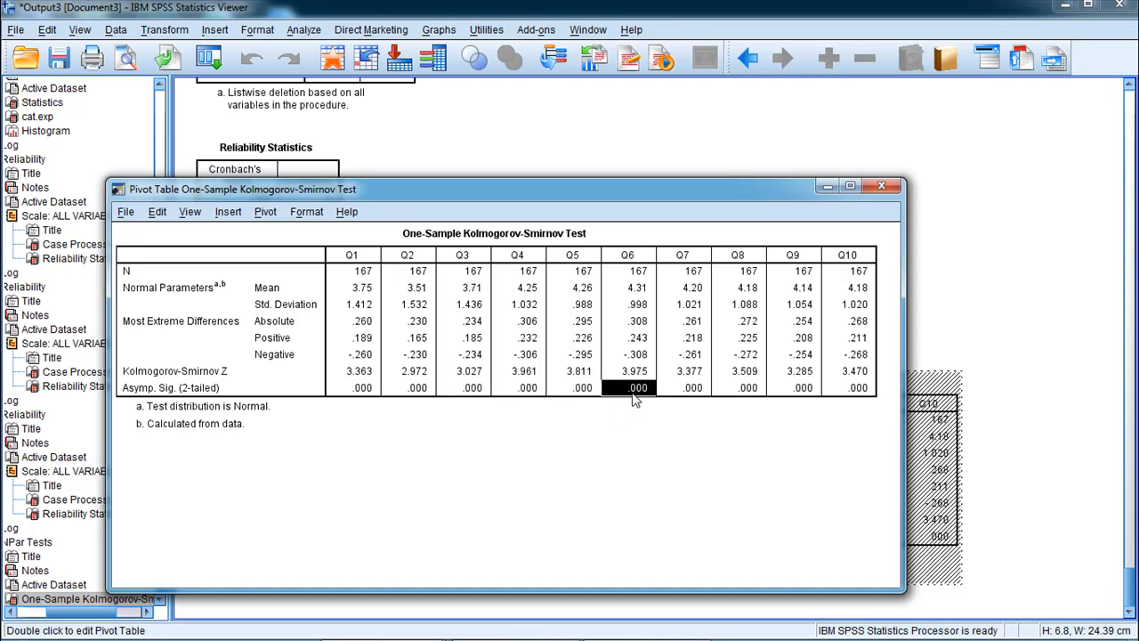
left_click(690, 395)
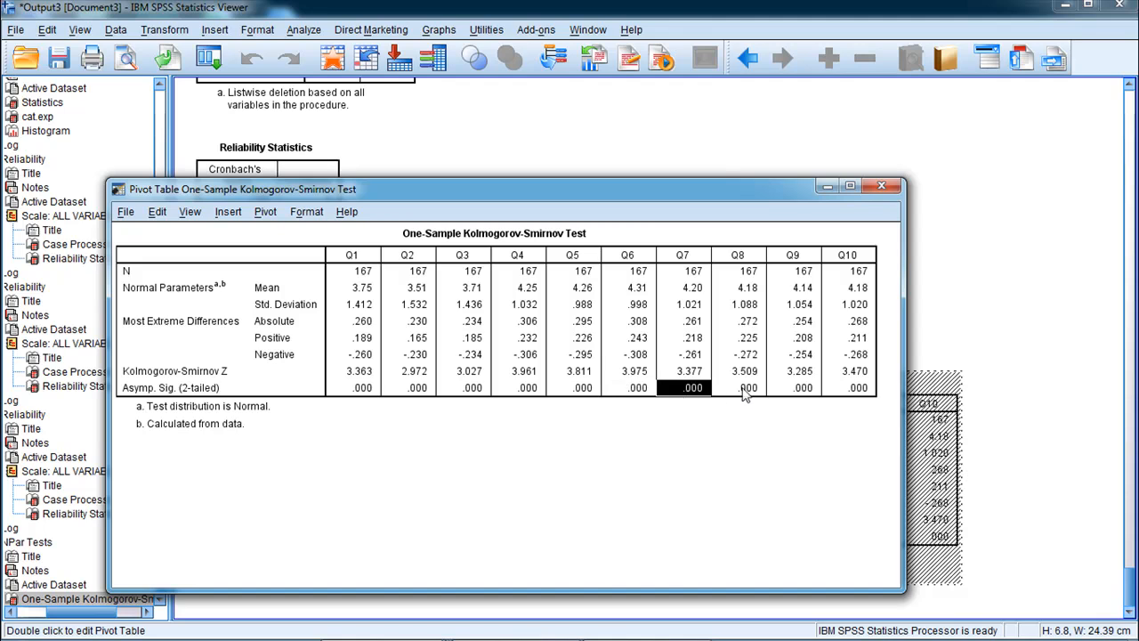
left_click(741, 395)
left_click(796, 395)
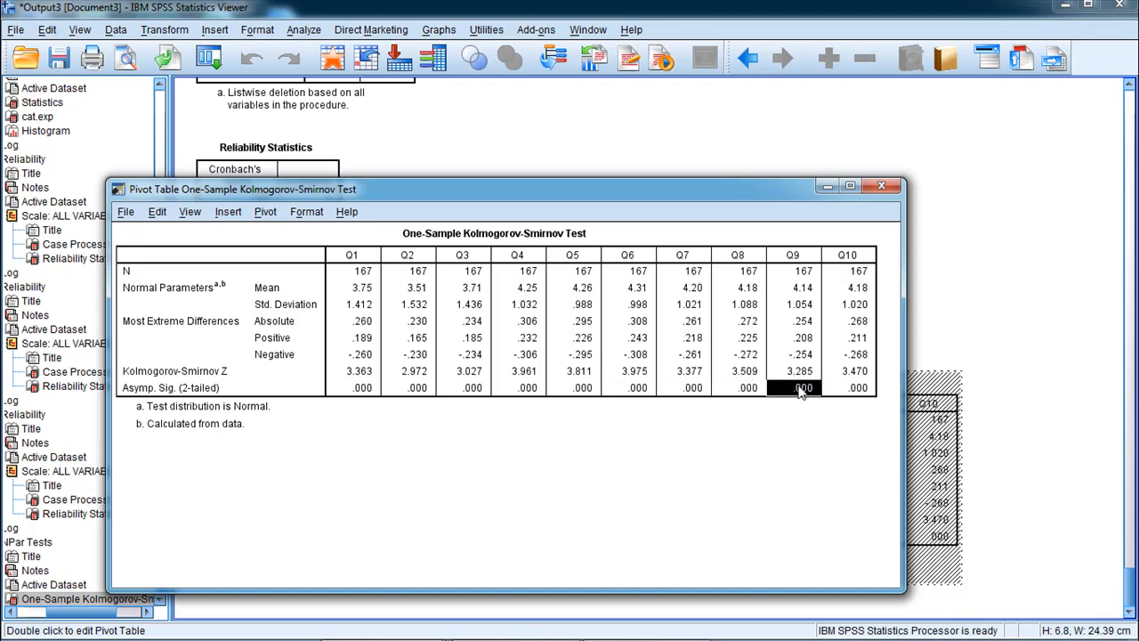
left_click(852, 391)
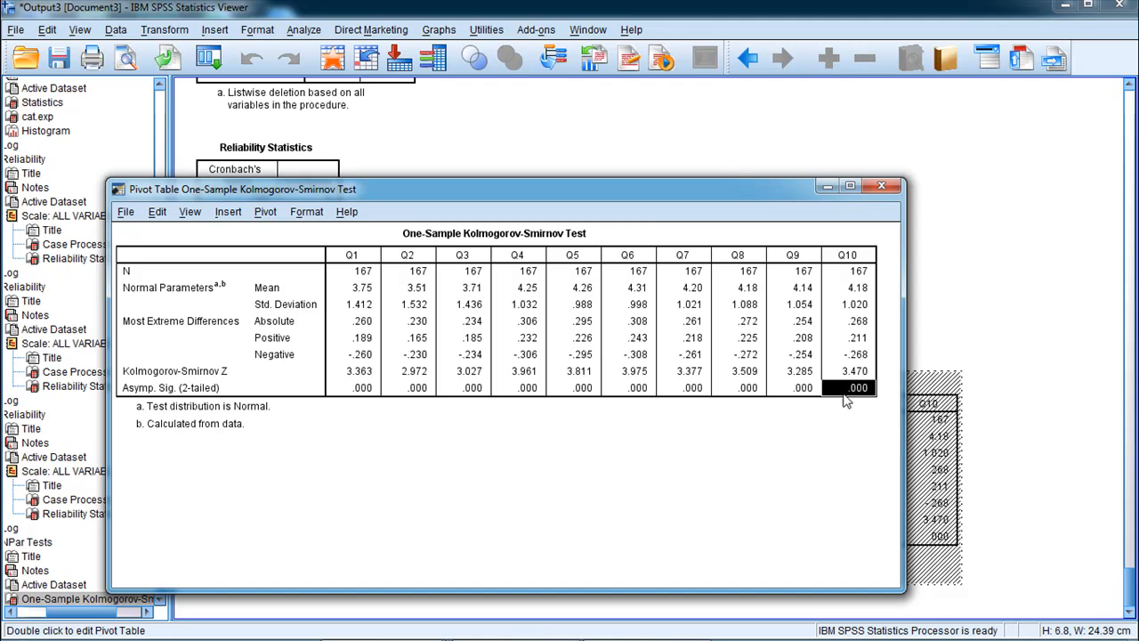
left_click(796, 391)
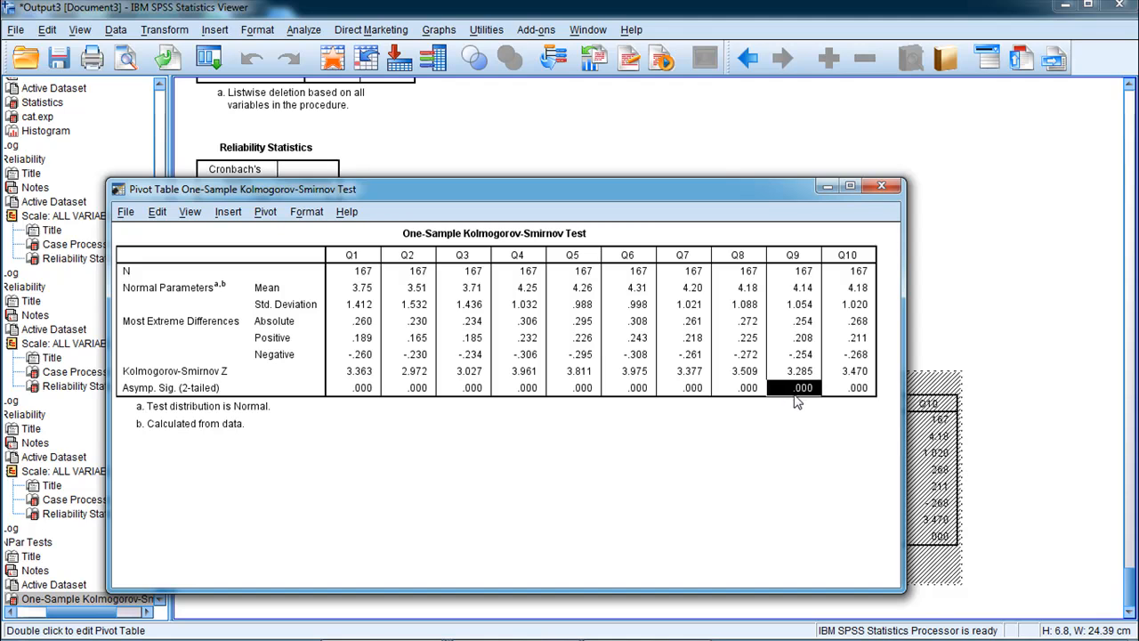
left_click(746, 391)
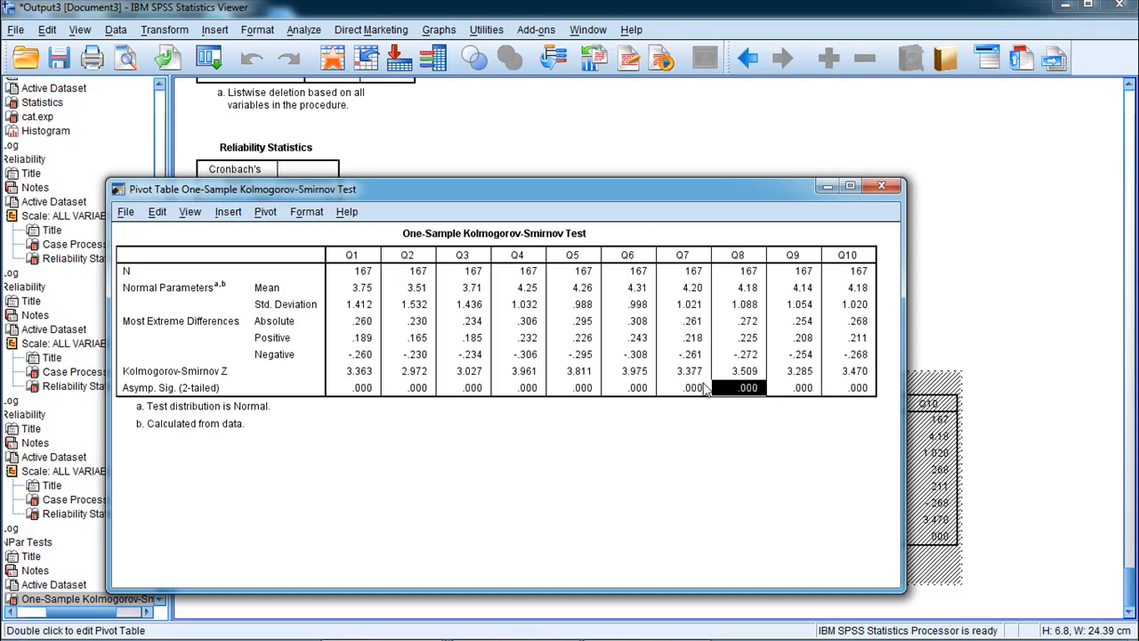
left_click(692, 390)
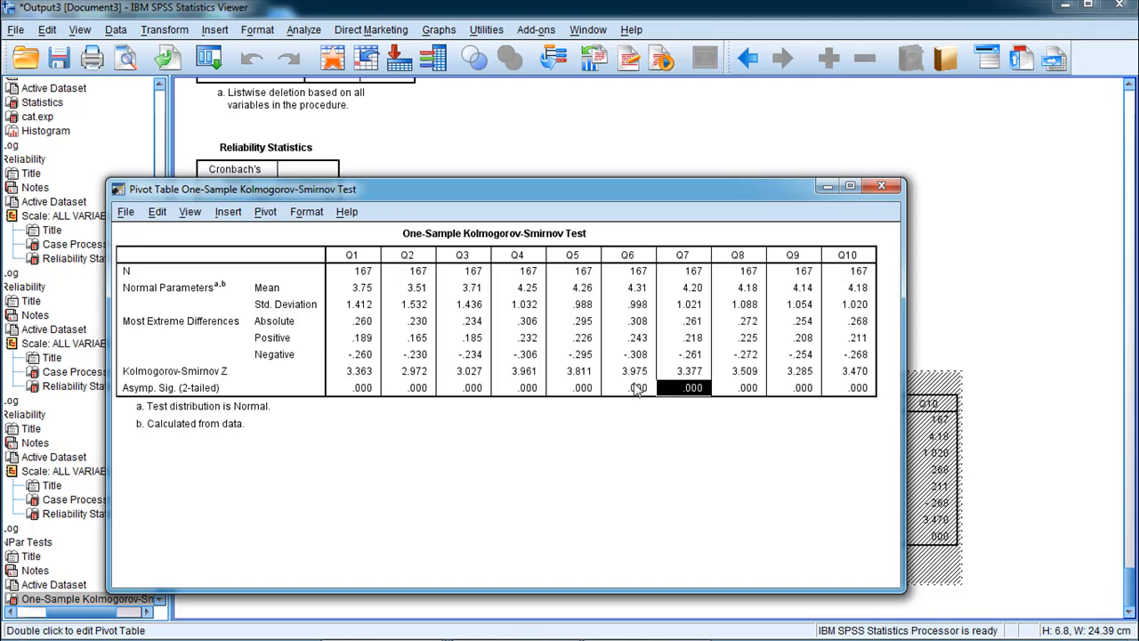
left_click(637, 392)
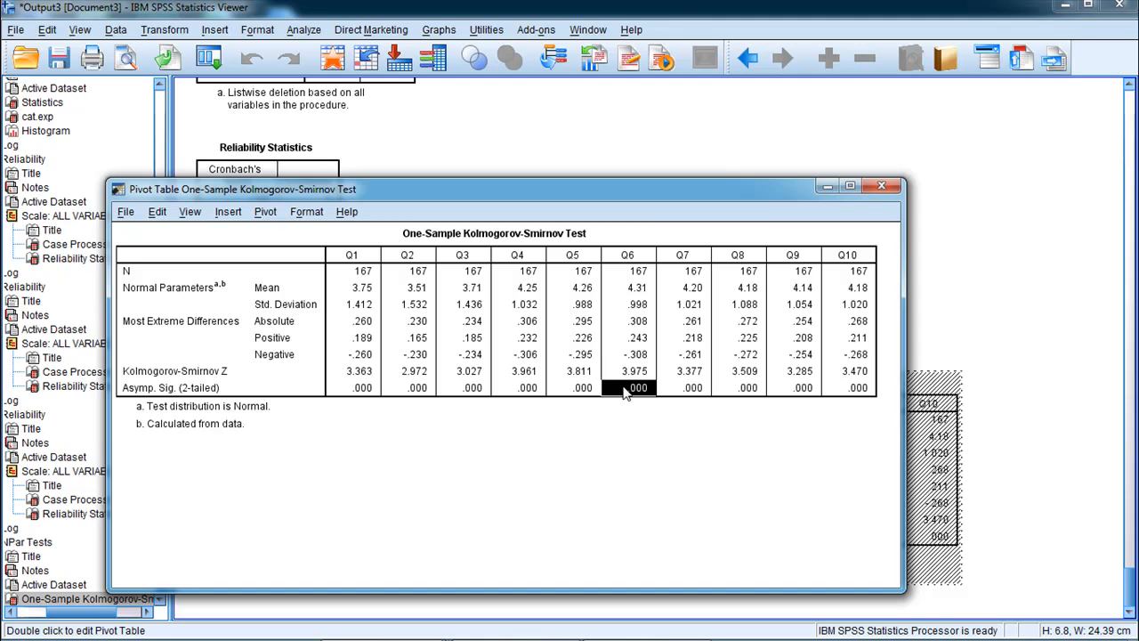
left_click(370, 392)
left_click(424, 397)
left_click(458, 397)
left_click(525, 397)
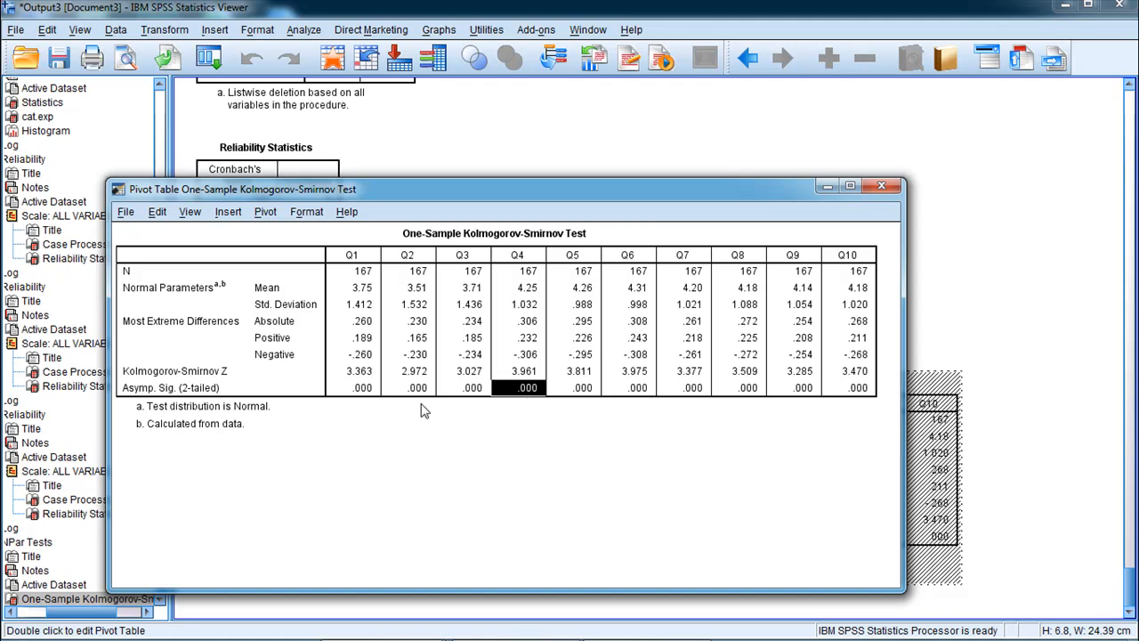
left_click(365, 396)
left_click(433, 396)
left_click(467, 395)
left_click(513, 395)
left_click(553, 397)
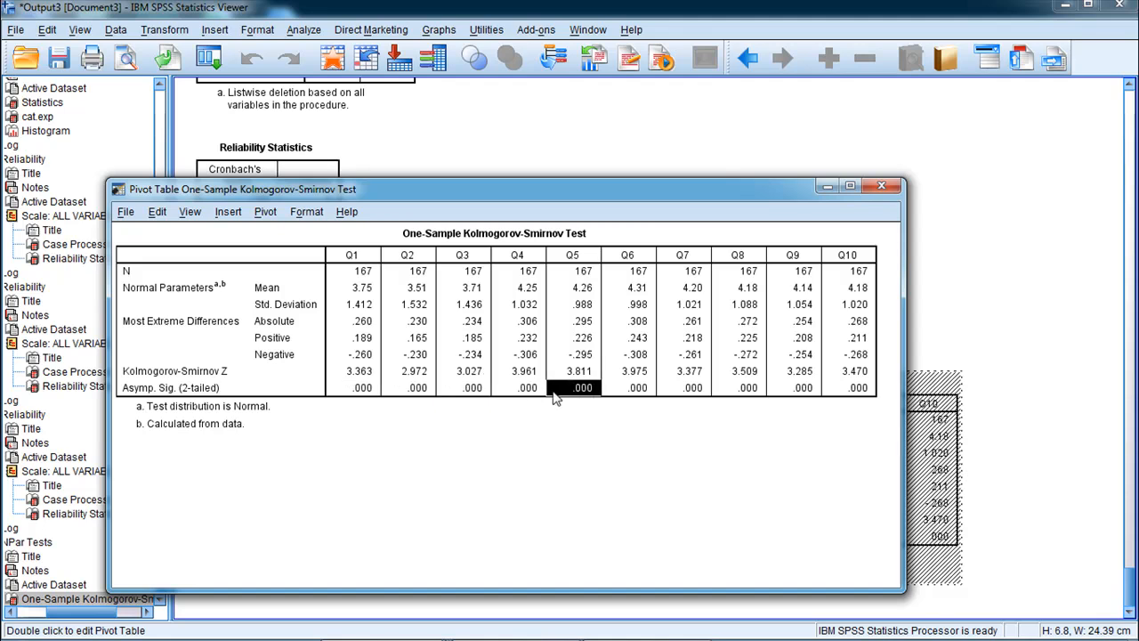
left_click(635, 397)
left_click(693, 396)
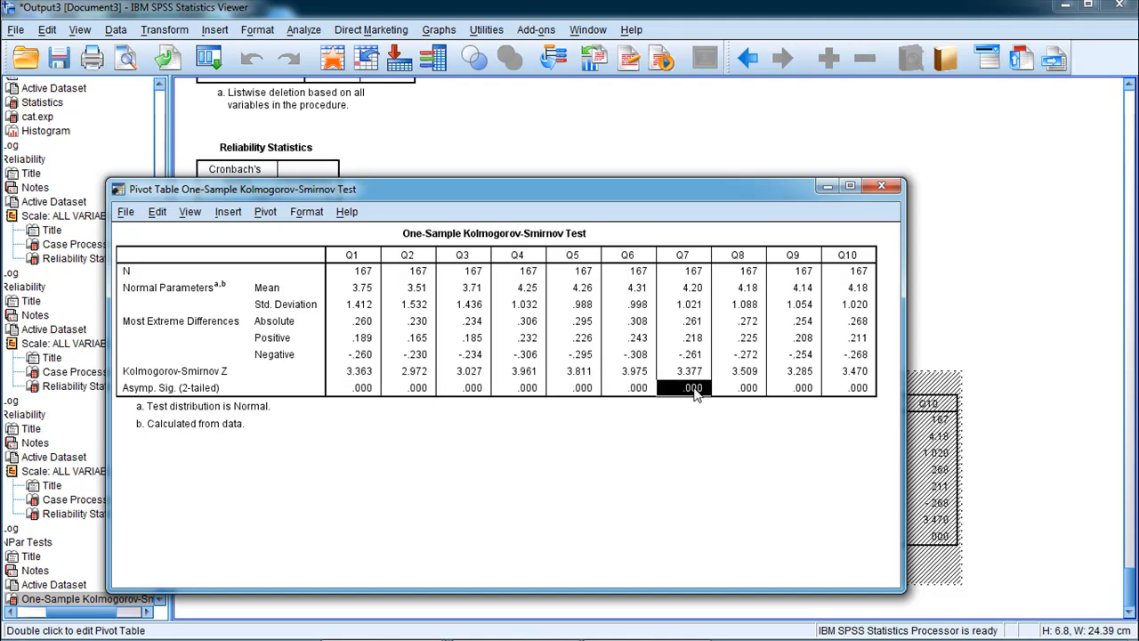
left_click(746, 396)
left_click(775, 396)
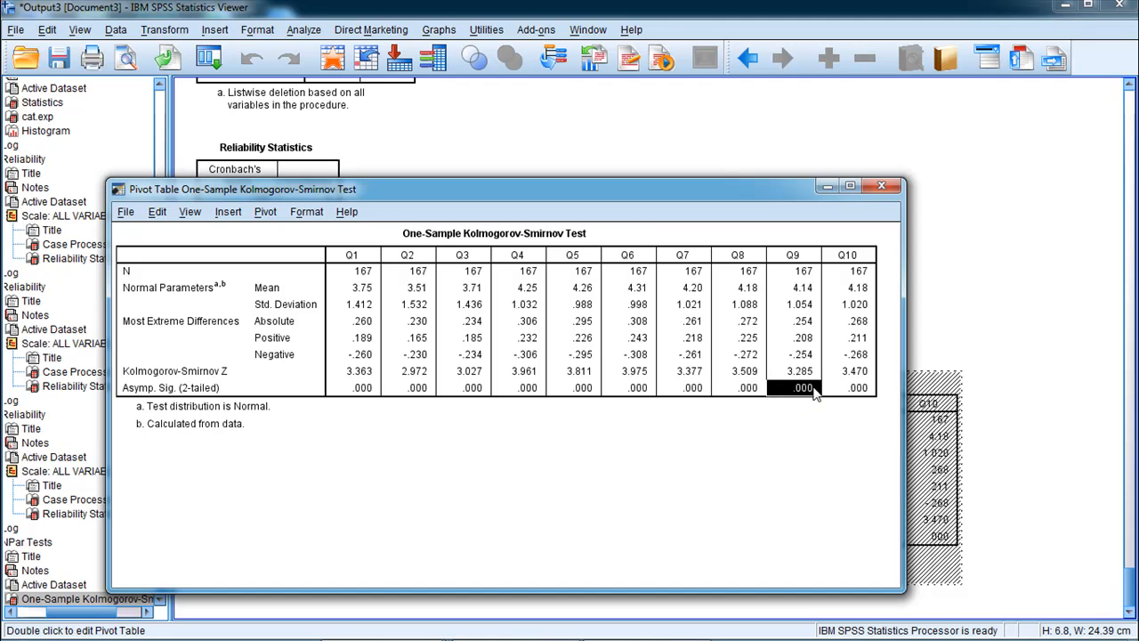
left_click(840, 395)
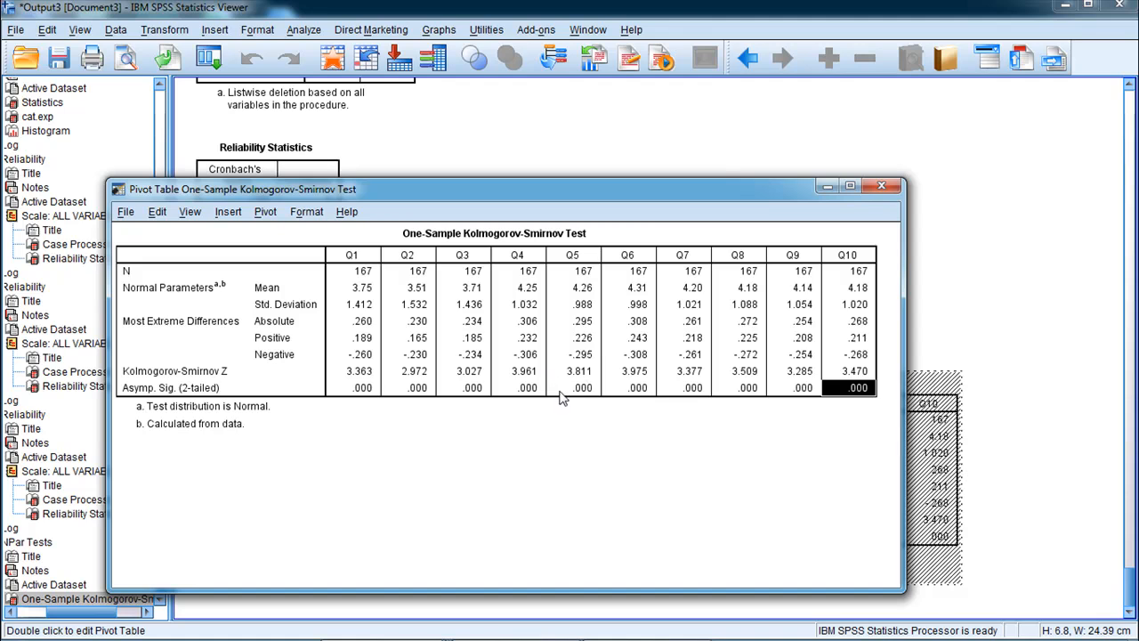
left_click(362, 392)
left_click(415, 393)
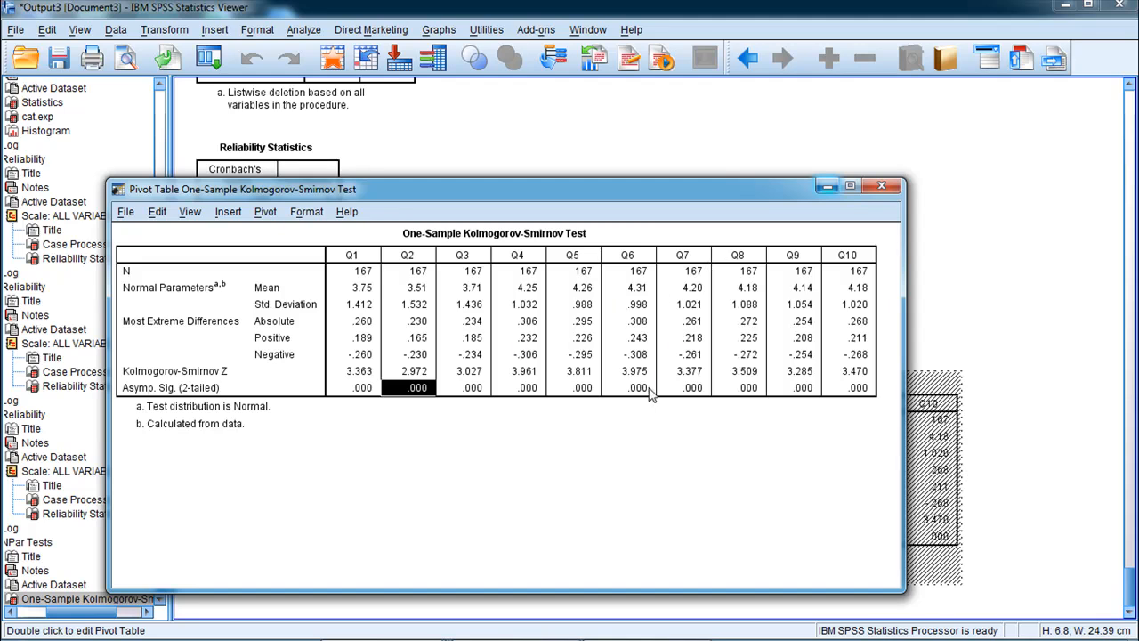
Step: Close the pivot table window and remove cat.exp from the variables of the Frequencies analysis
left_click(889, 187)
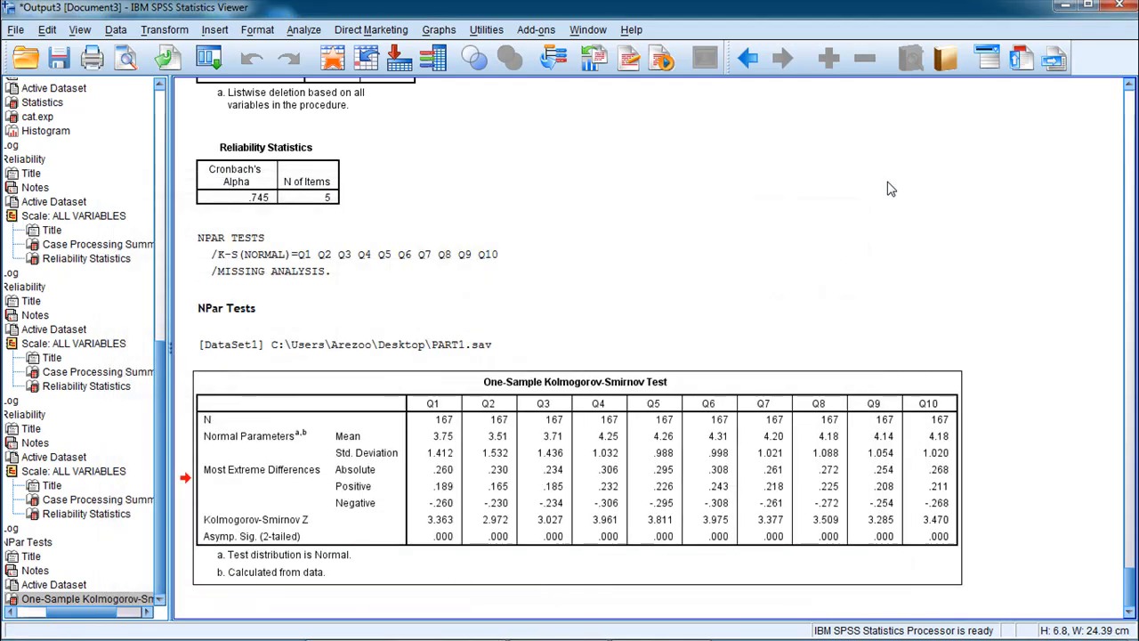
left_click(302, 36)
mouse_move(323, 78)
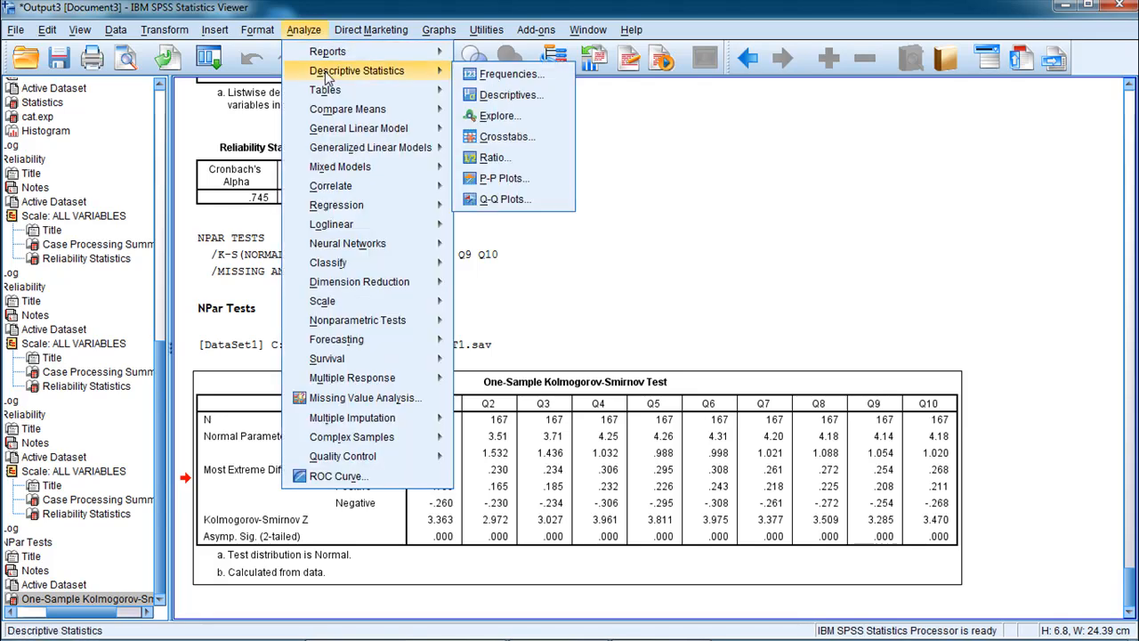
left_click(495, 78)
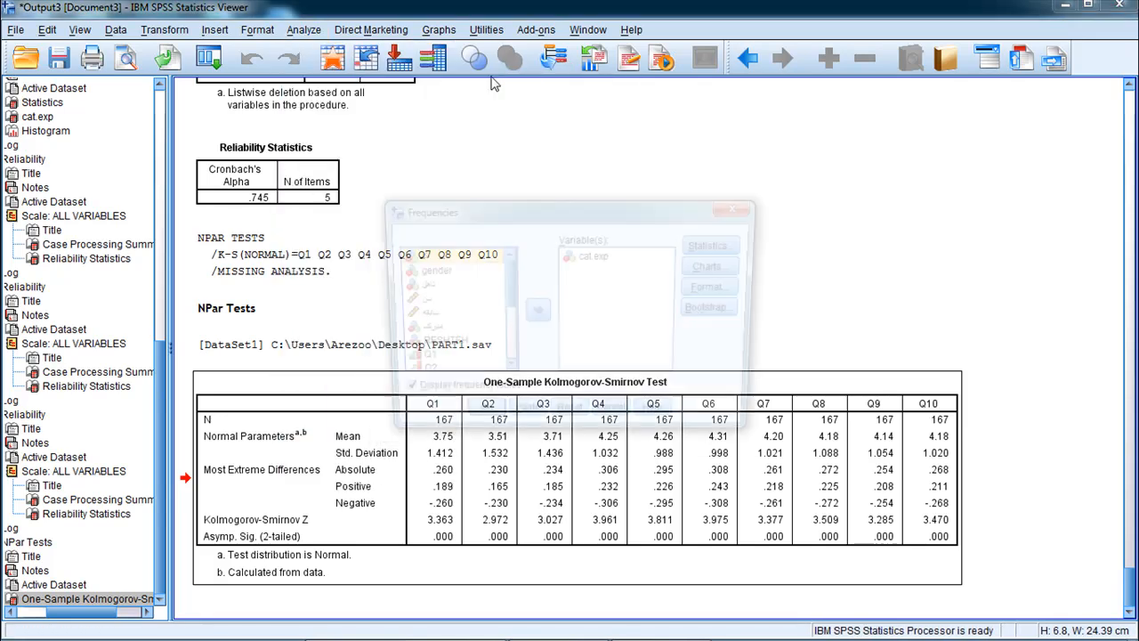
left_click(578, 258)
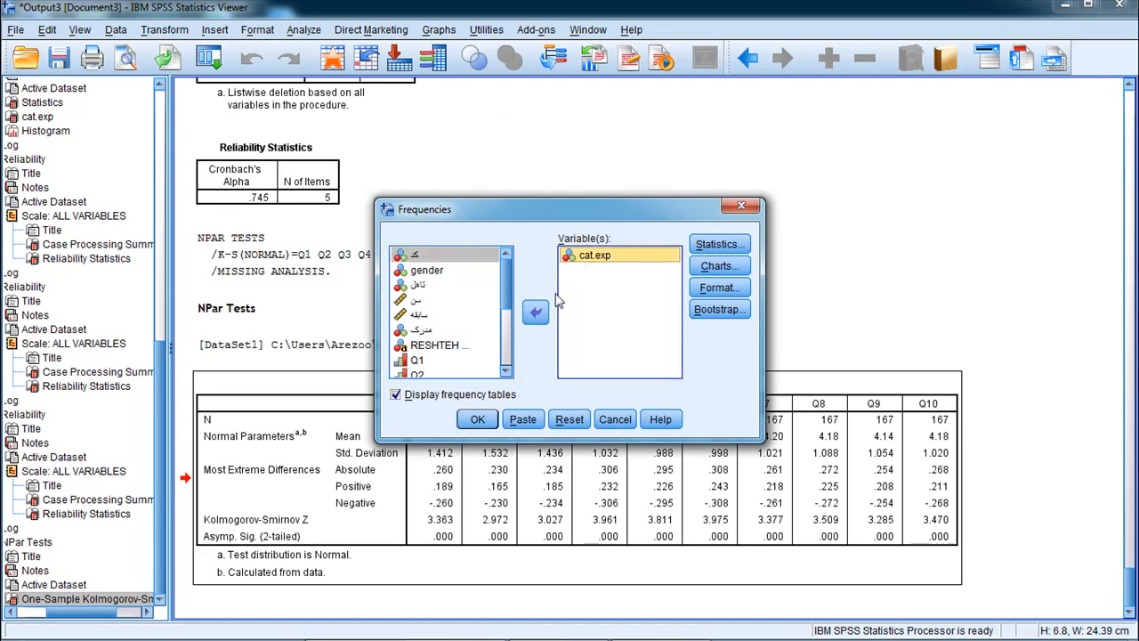
left_click(534, 311)
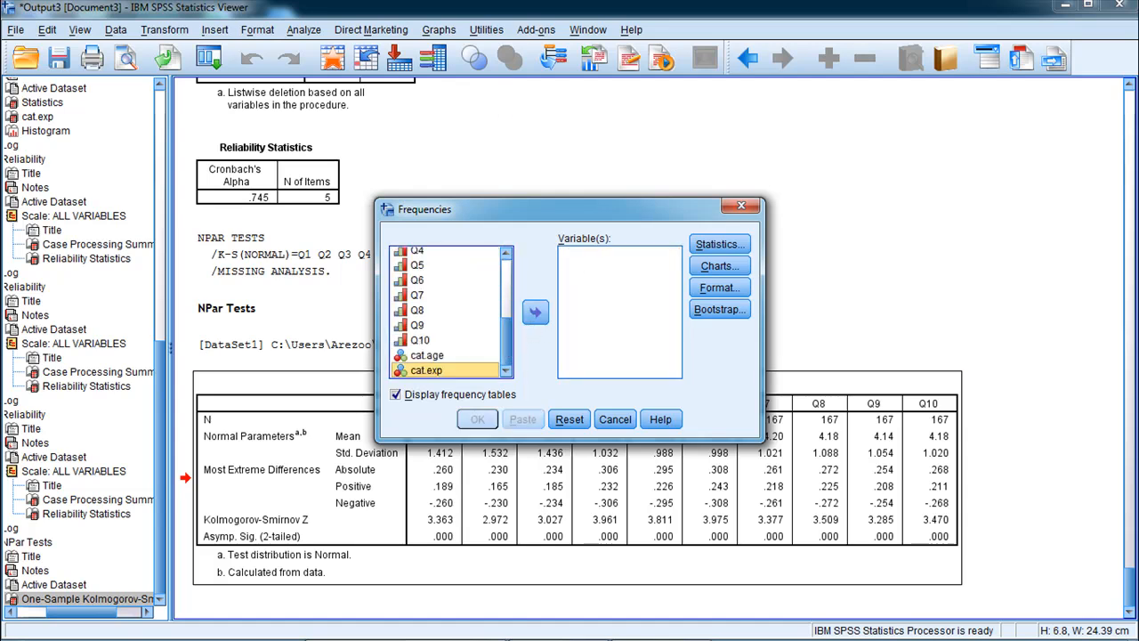
Step: Add Q10 to the variables of the Frequencies analysis
key("super")
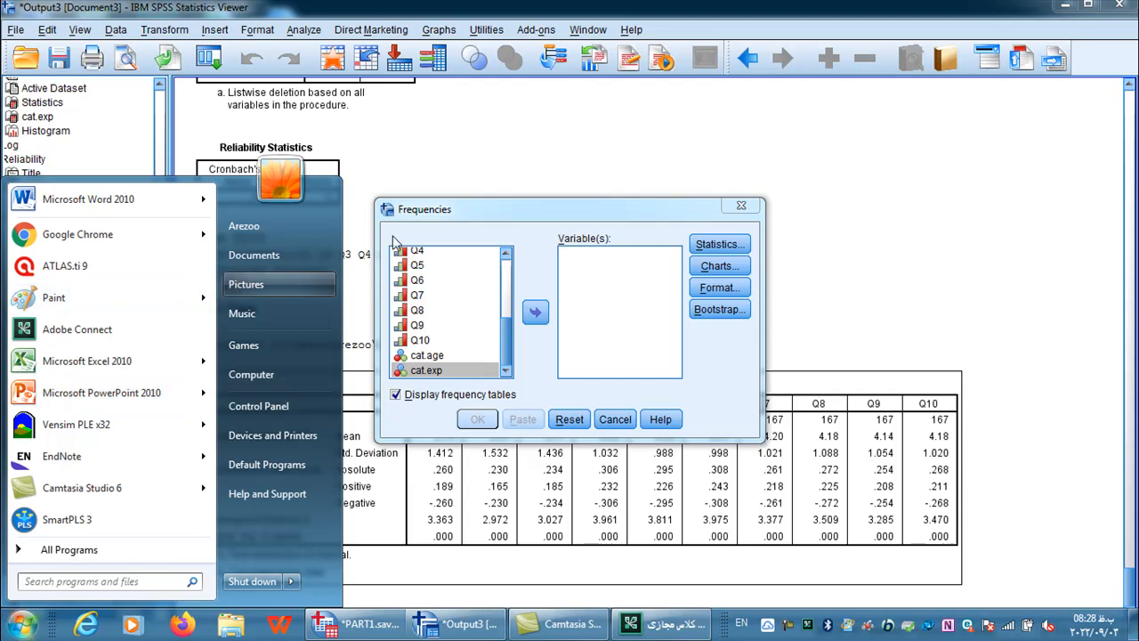
left_click(431, 163)
scroll(512, 347, "up", 1)
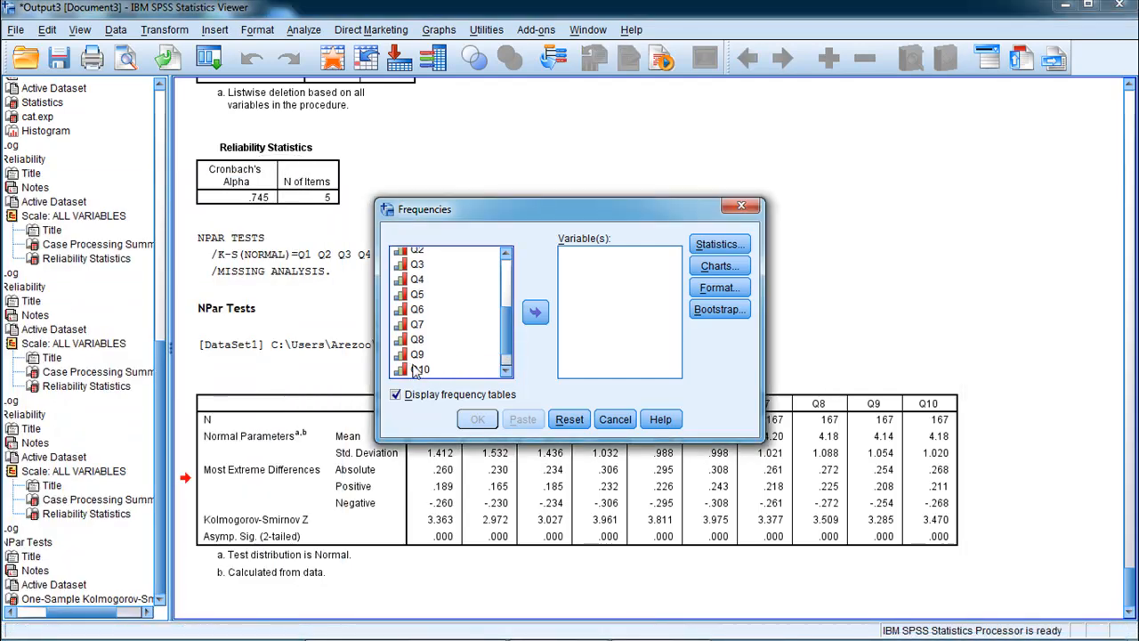
left_click(419, 371)
left_click(534, 311)
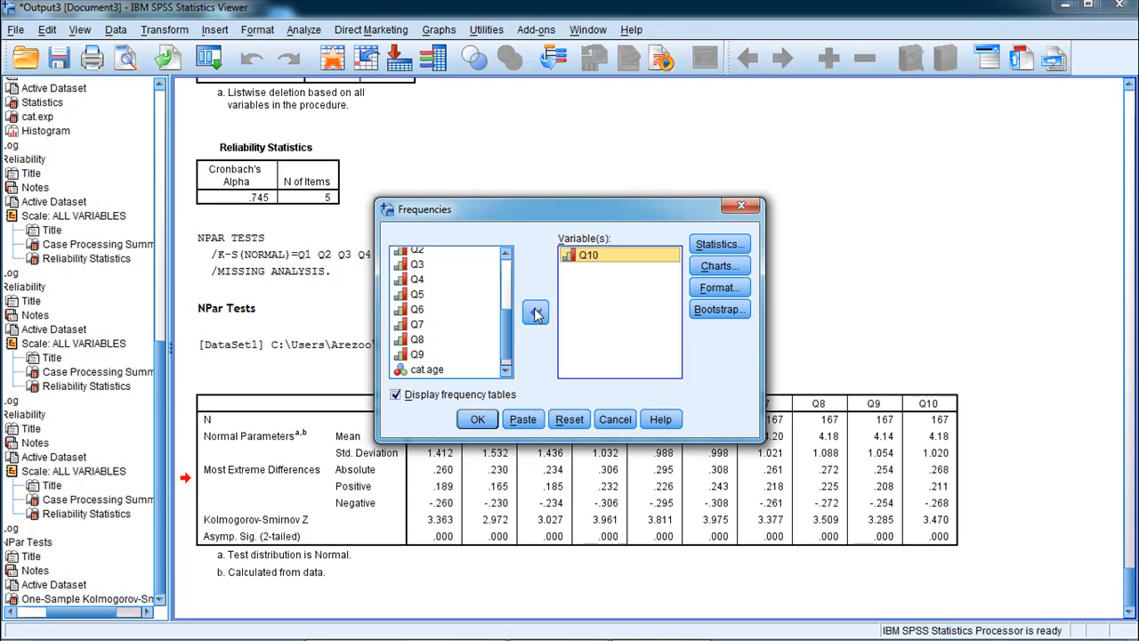
Step: Run the Q10 frequencies with a histogram showing the normal curve, and view the chart in the output
left_click(717, 243)
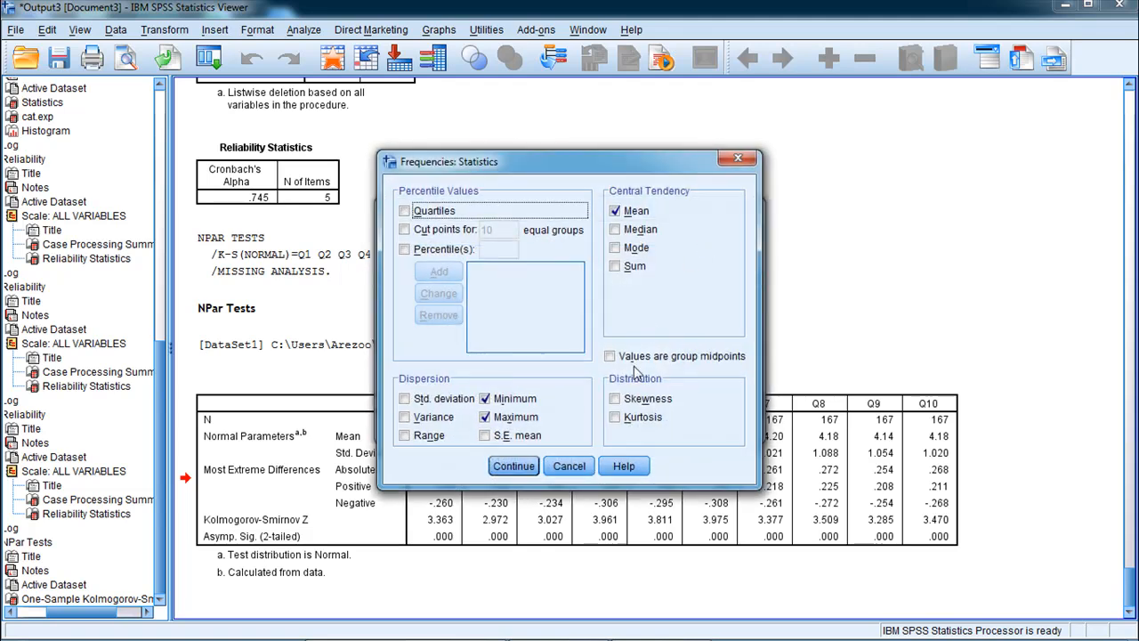
left_click(568, 467)
left_click(717, 266)
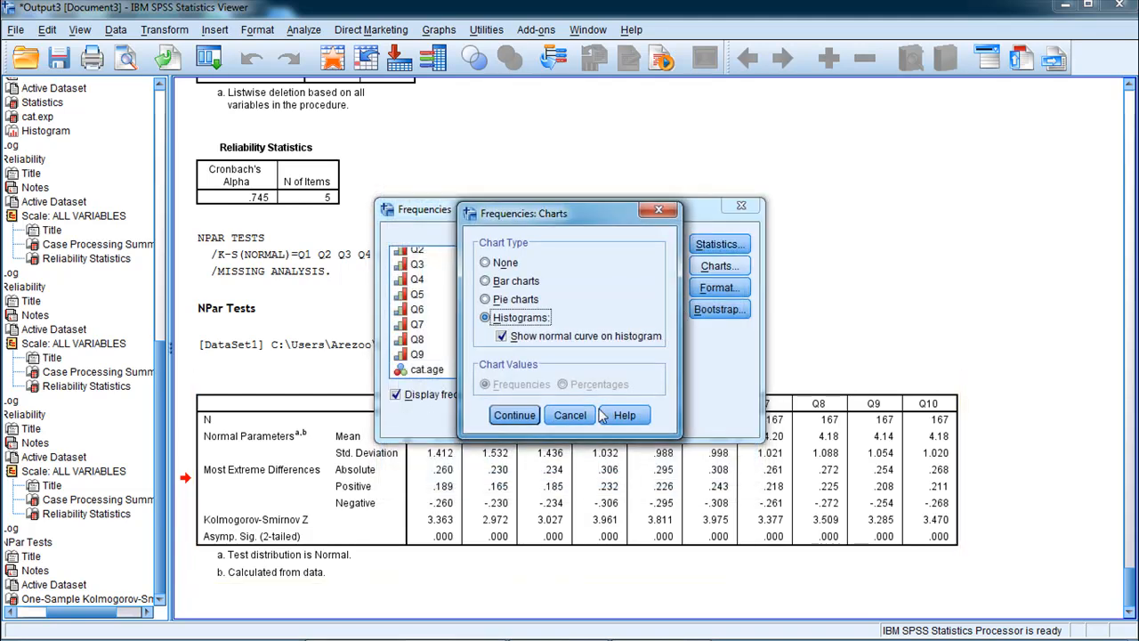
left_click(515, 414)
left_click(477, 422)
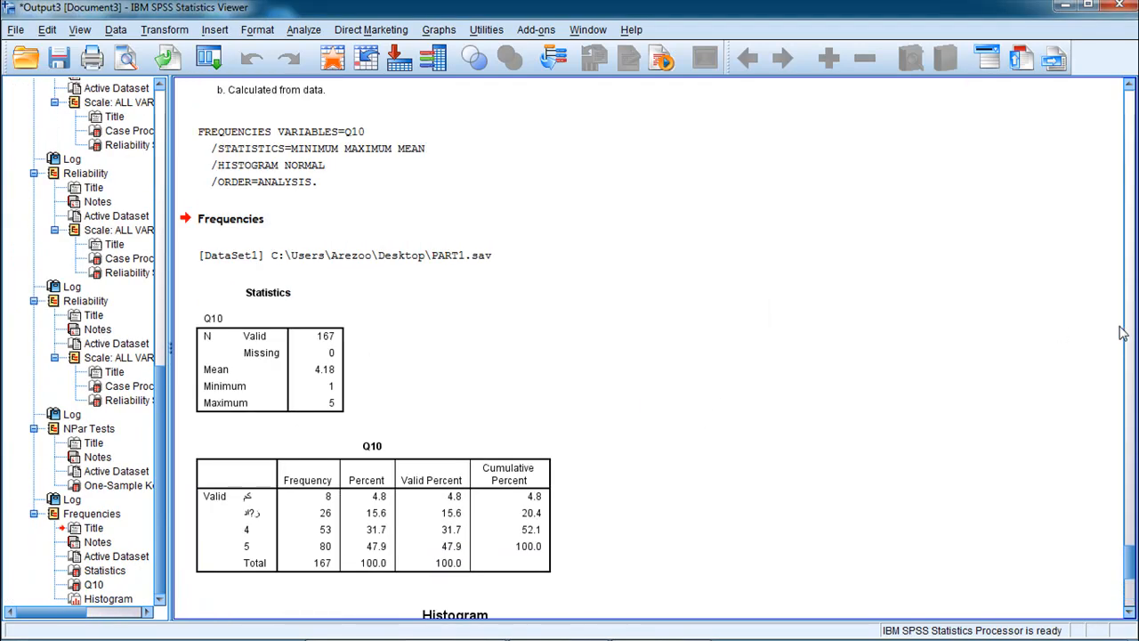
left_click_drag(1131, 566, 1132, 598)
left_click(643, 539)
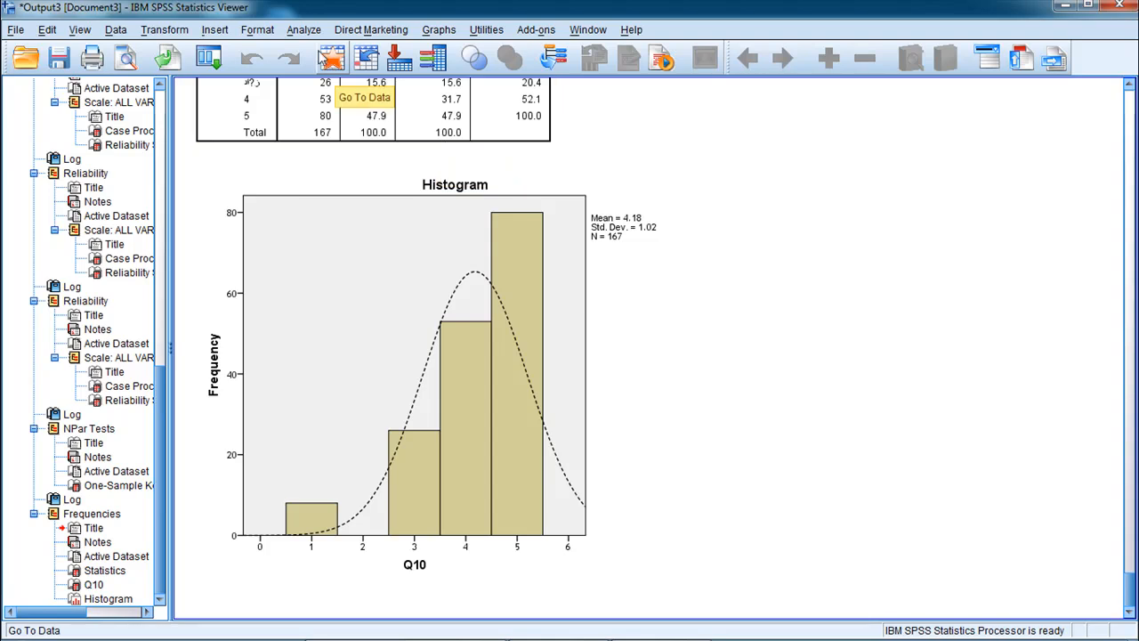
Step: Start the Frequencies analysis again and exclude Minimum, Maximum and Mean from its statistics
left_click(301, 31)
mouse_move(329, 73)
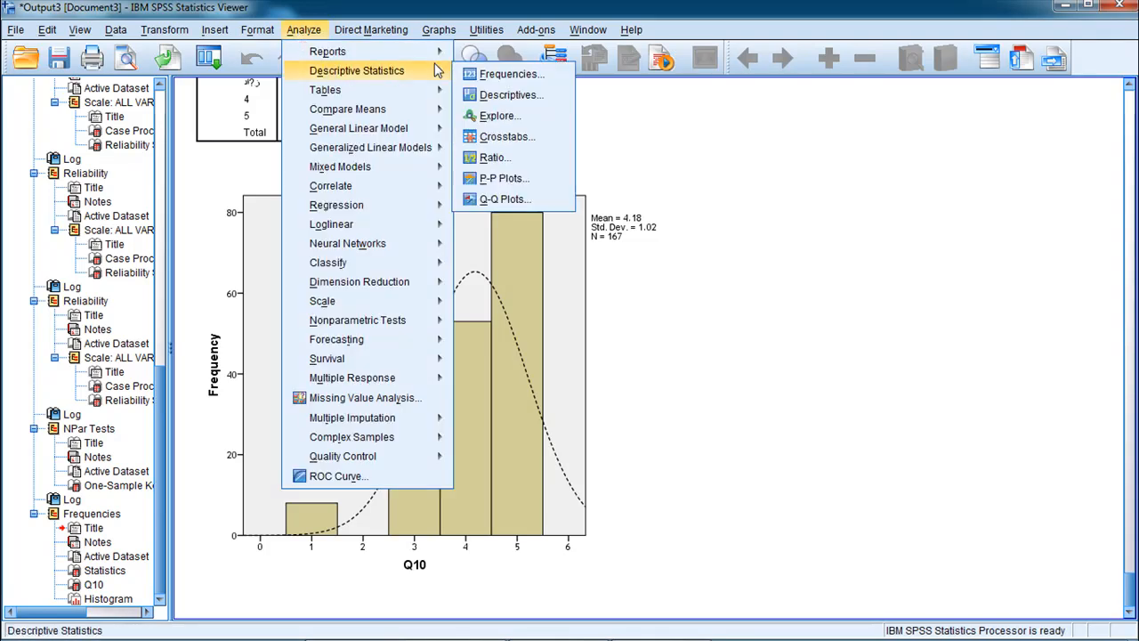
left_click(493, 79)
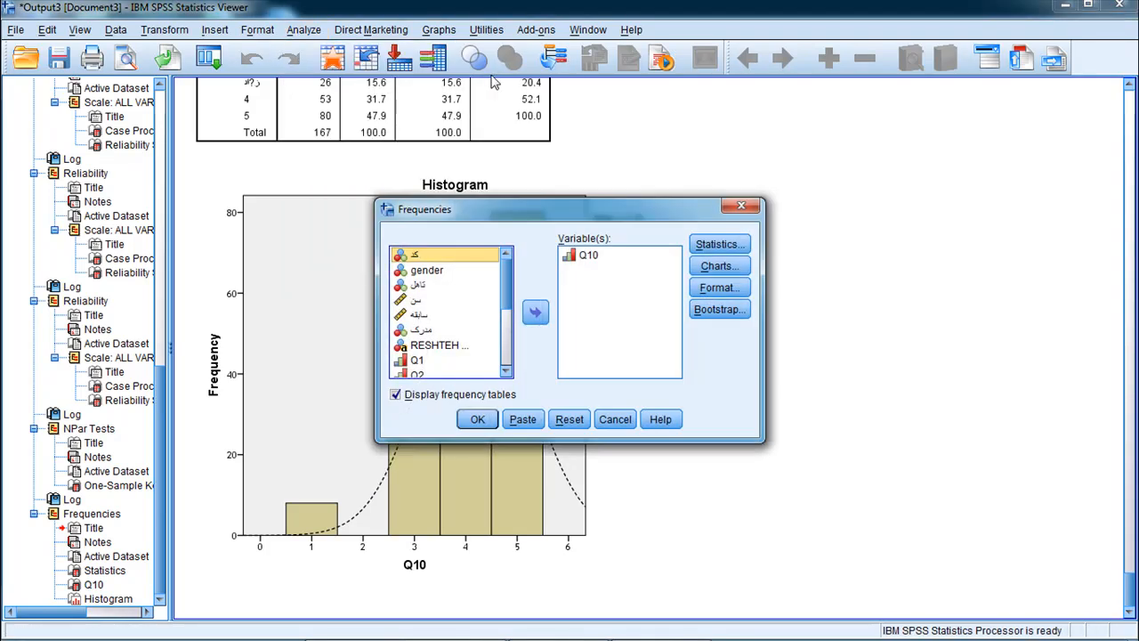
left_click(724, 245)
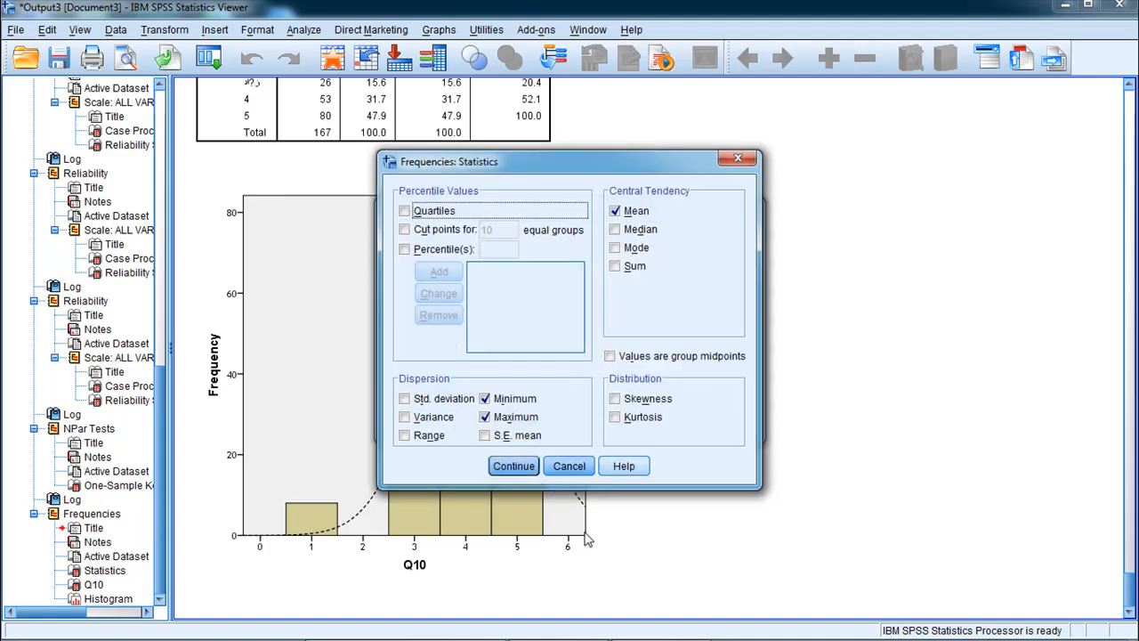
left_click(514, 418)
left_click(488, 400)
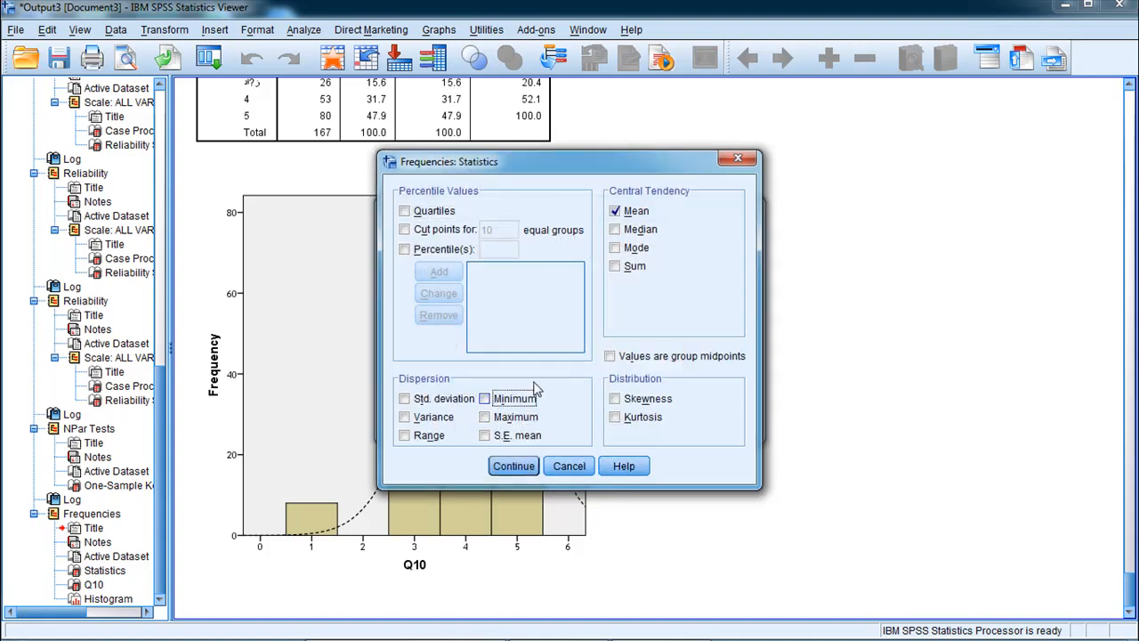
left_click(622, 216)
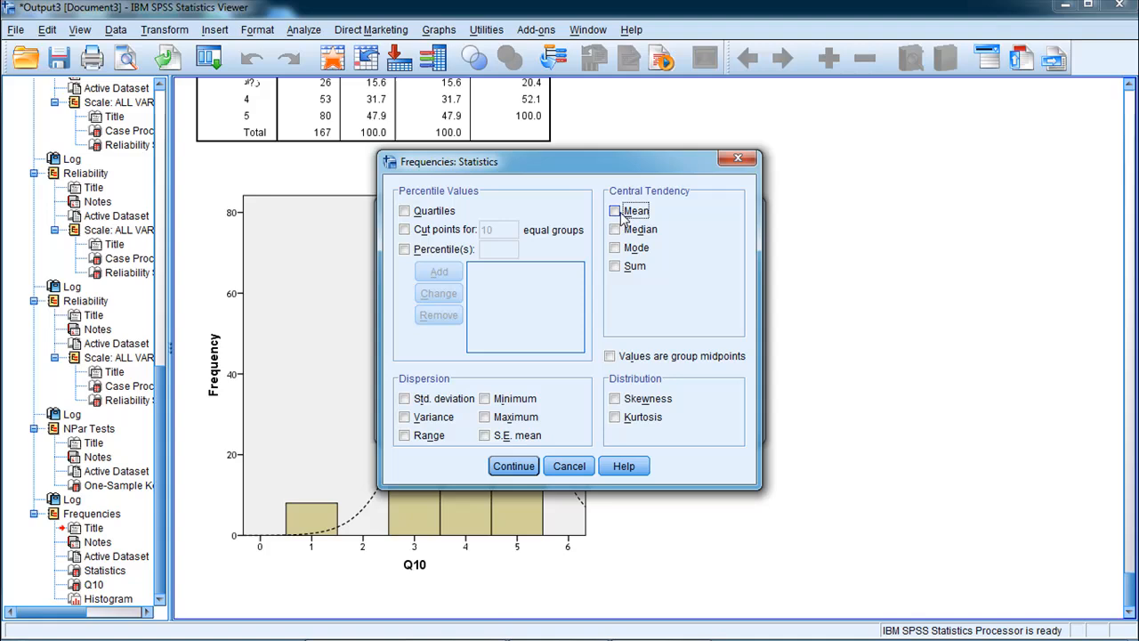
left_click(513, 466)
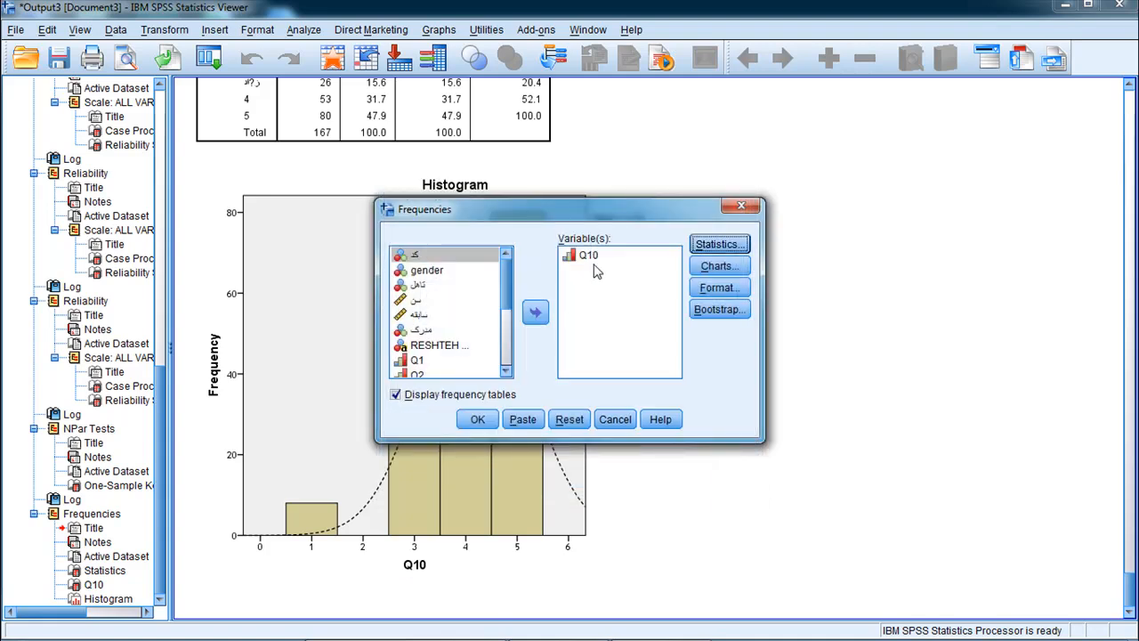
Step: Add Q1 through Q9 to the Frequencies variables, place Q10 after them, and run the analysis
left_click(421, 362)
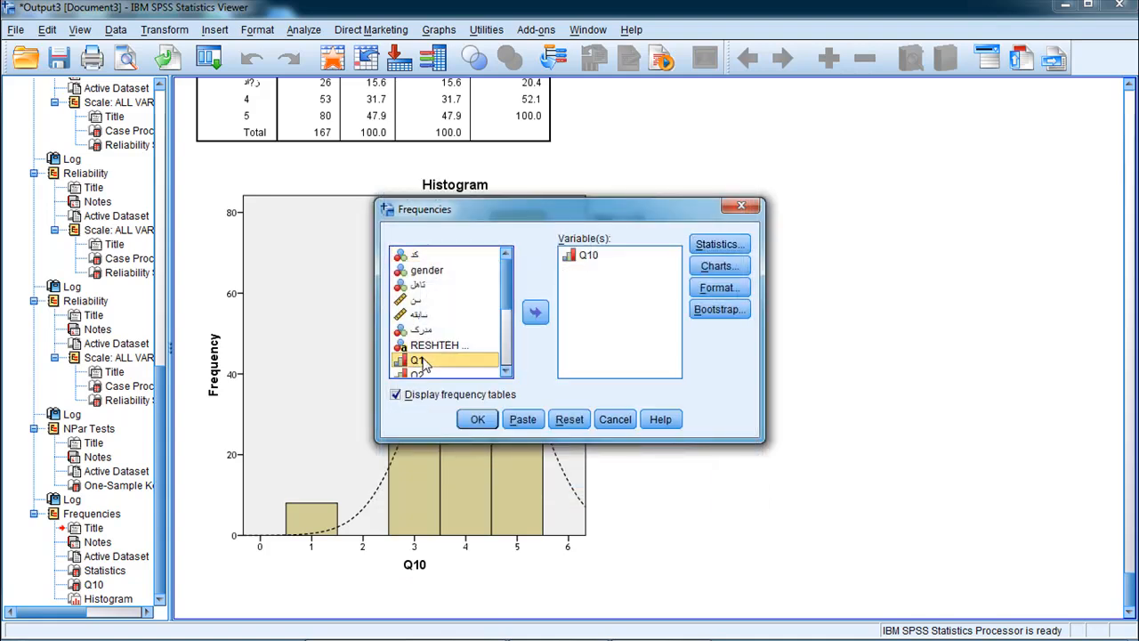
left_click_drag(422, 361, 424, 363)
left_click(534, 311)
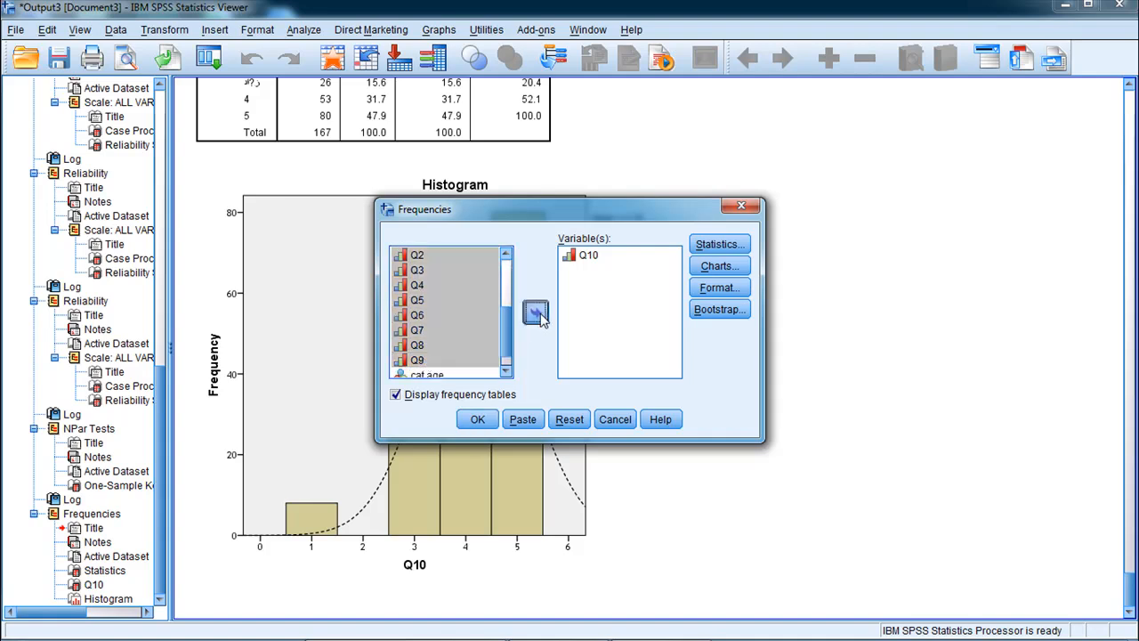
left_click(596, 257)
left_click(535, 312)
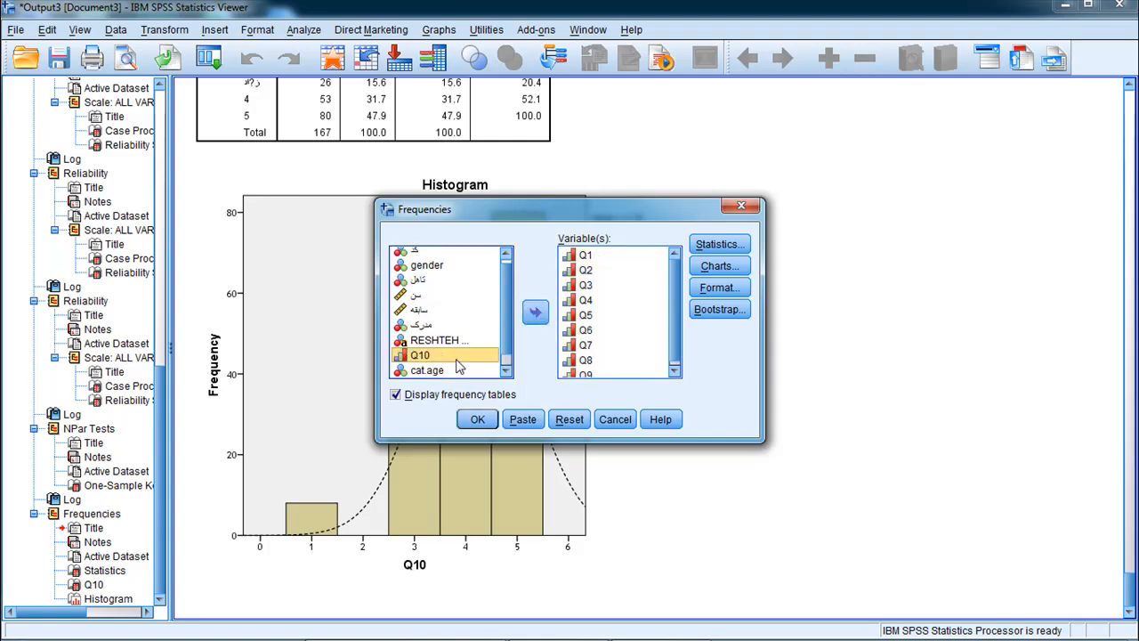
left_click(534, 312)
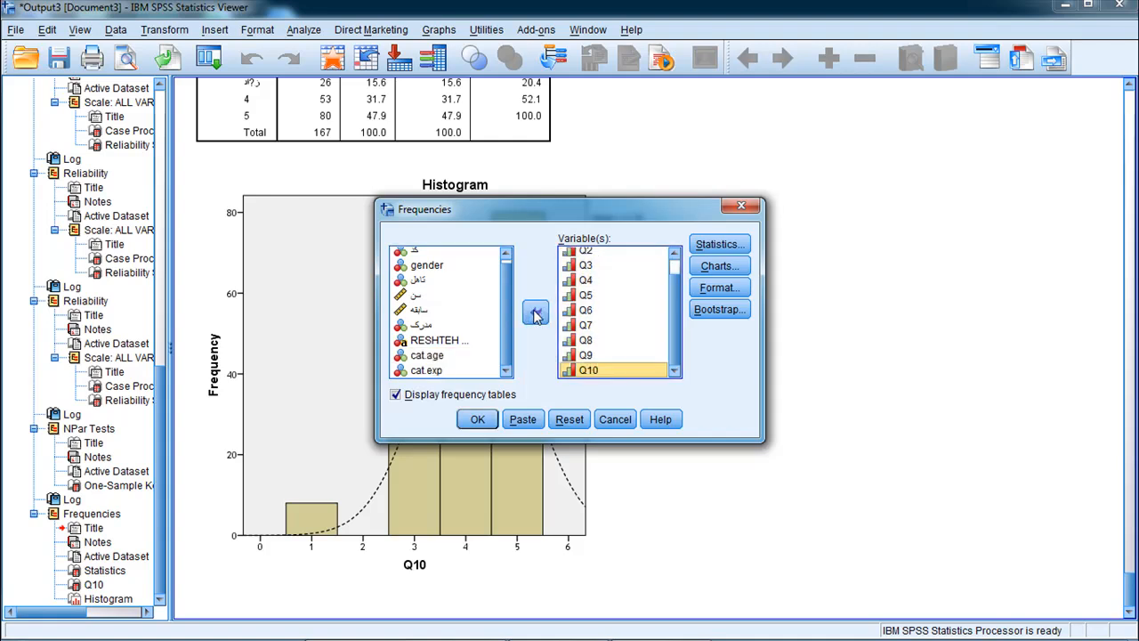
left_click(474, 420)
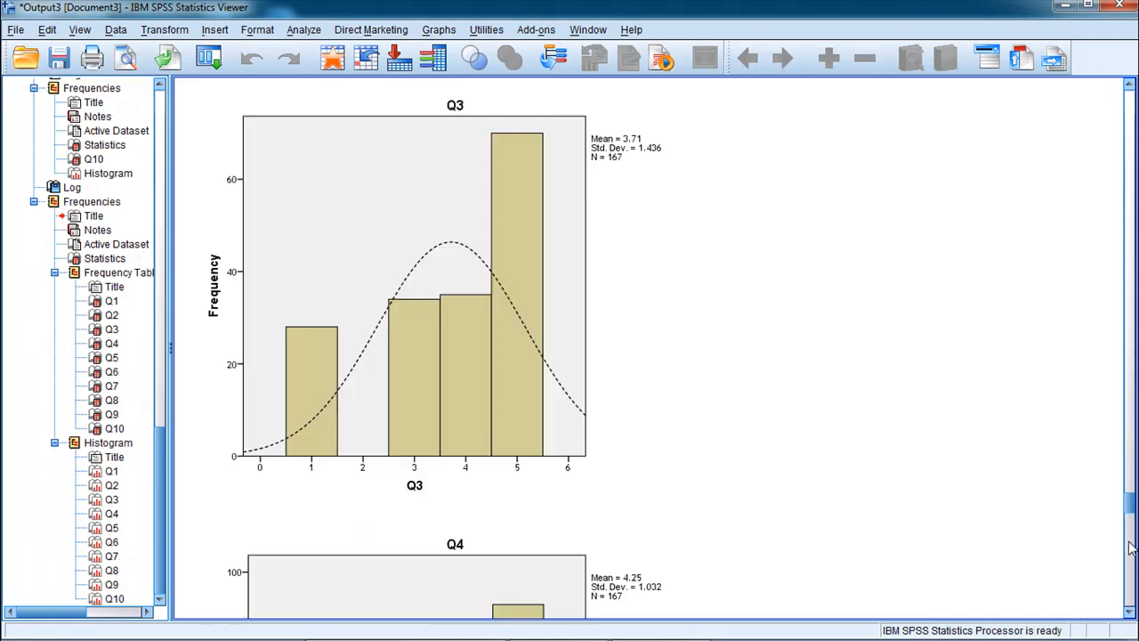
Step: Examine the histograms of Q1 through Q10 against their normal curves to judge how the answers are distributed
left_click_drag(1130, 503, 1130, 472)
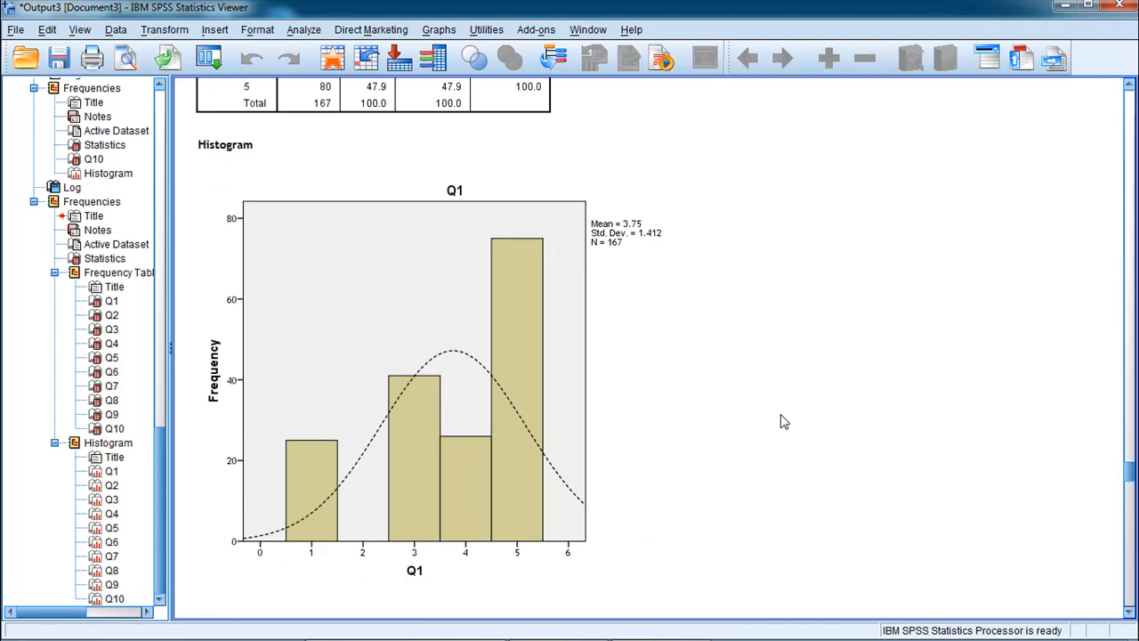
scroll(783, 422, "down", 12)
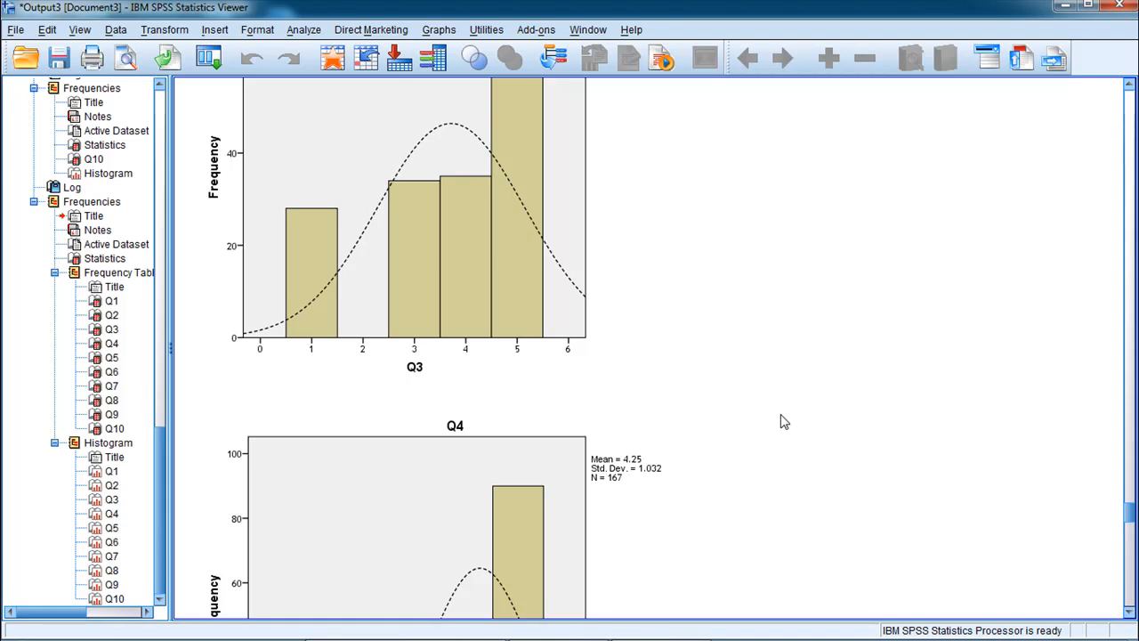
scroll(783, 422, "down", 10)
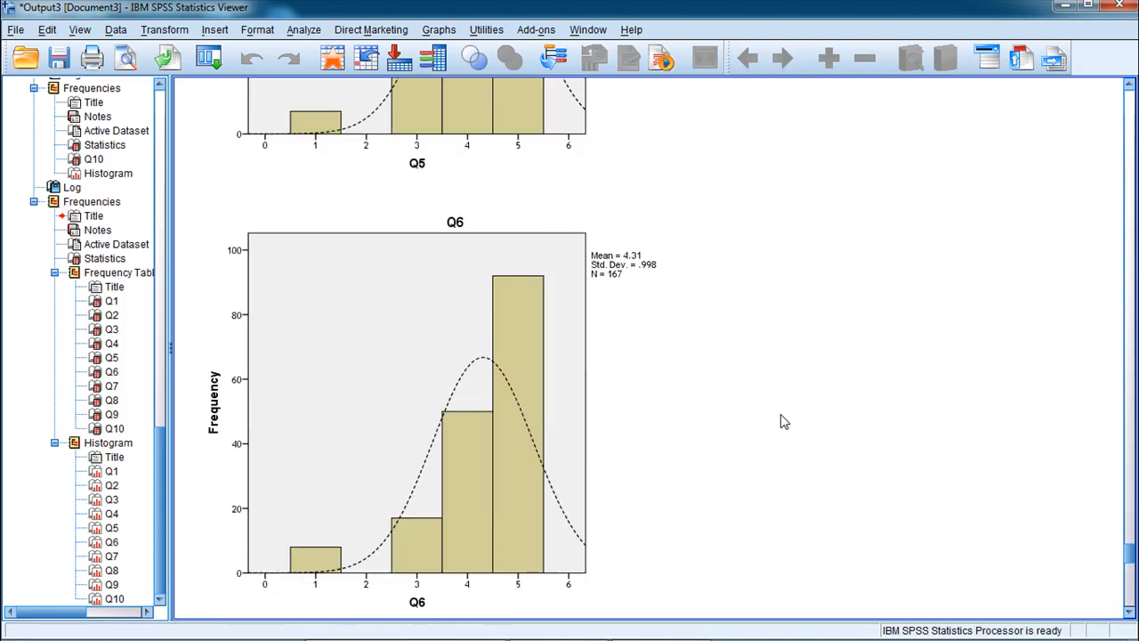
scroll(783, 422, "down", 10)
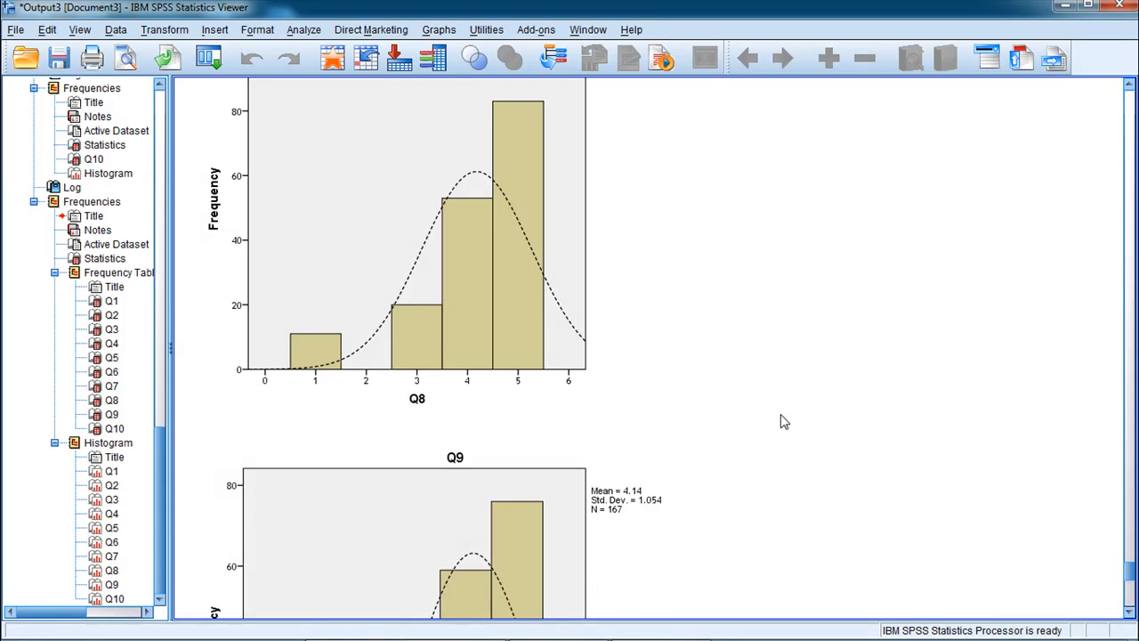
scroll(783, 422, "down", 10)
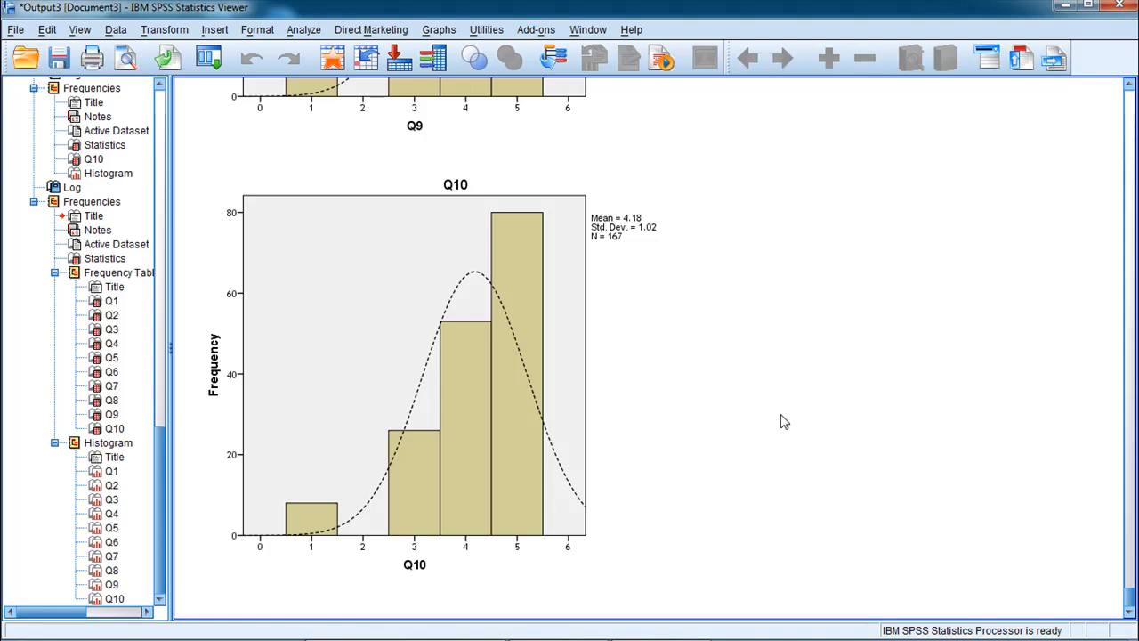
left_click(547, 379)
left_click(303, 31)
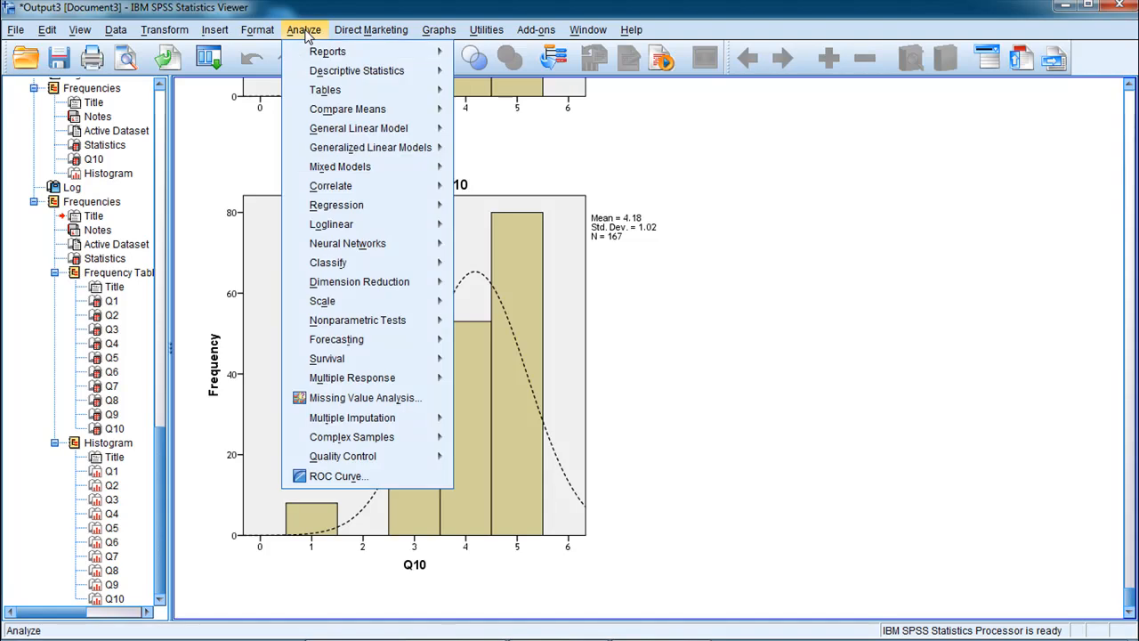
mouse_move(365, 299)
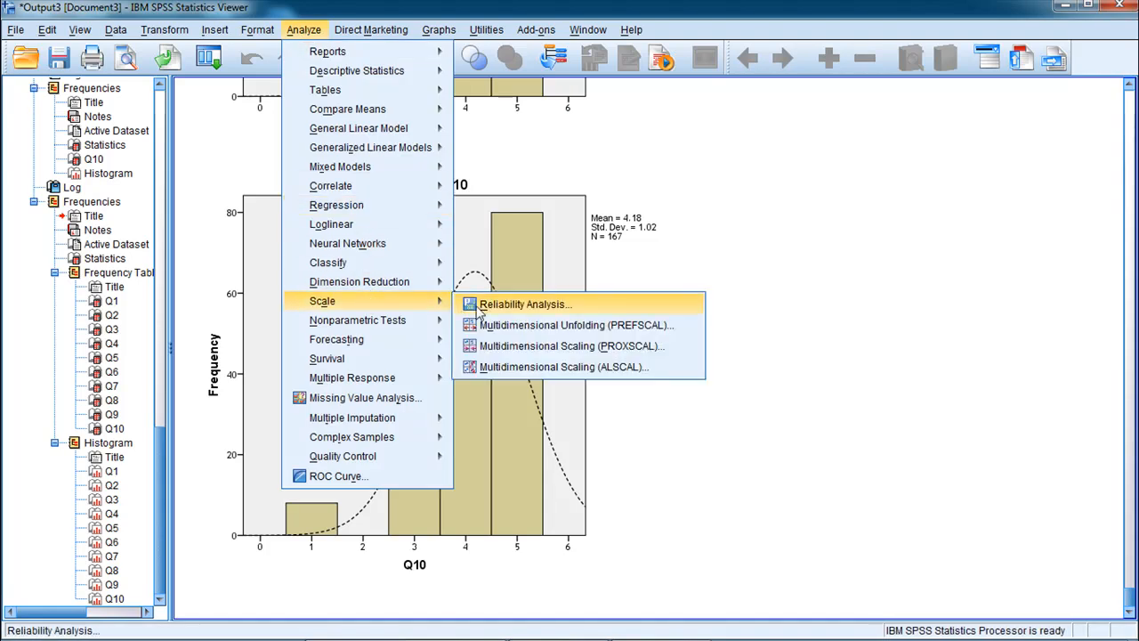
left_click(497, 304)
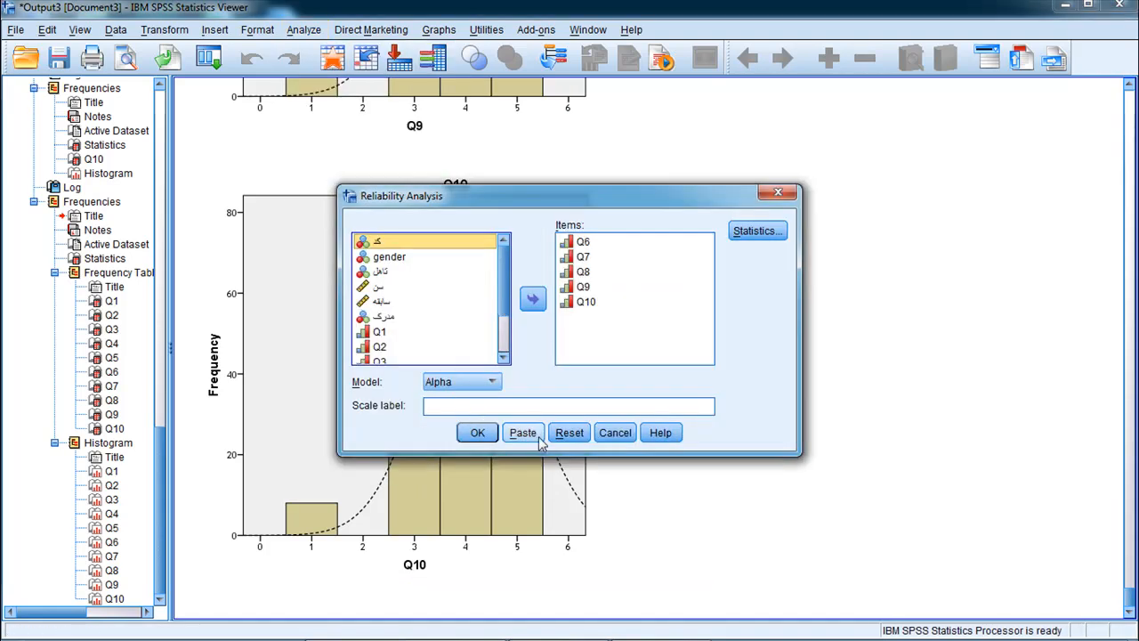
left_click(613, 433)
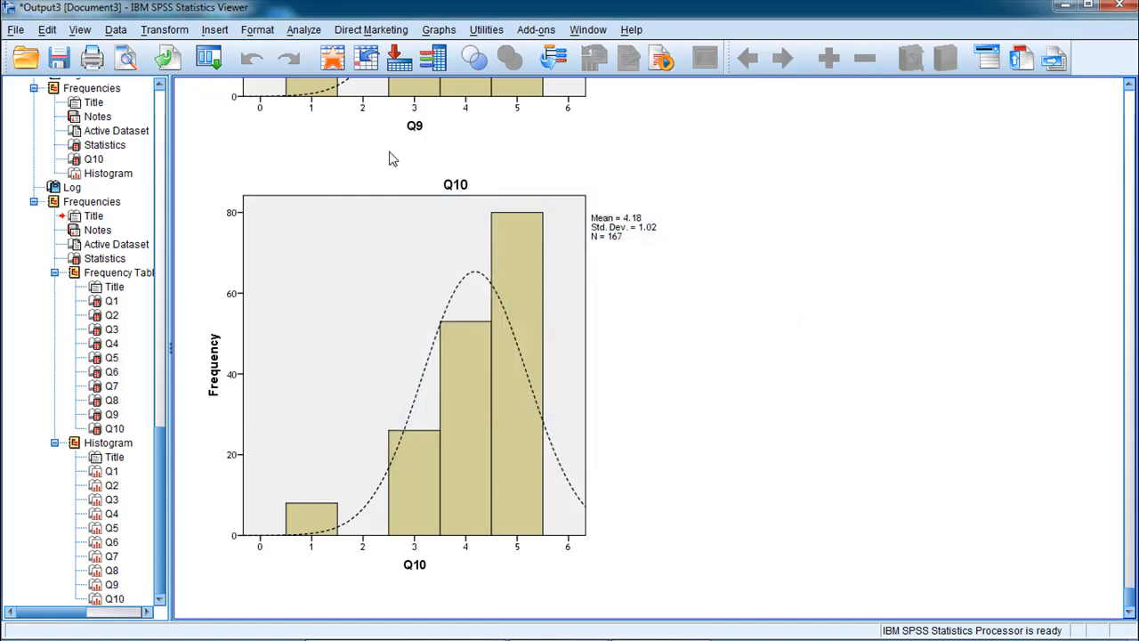
Step: Run the legacy one-sample Kolmogorov-Smirnov test on Q1 through Q10 with Poisson as the only test distribution in place of Normal
left_click(301, 32)
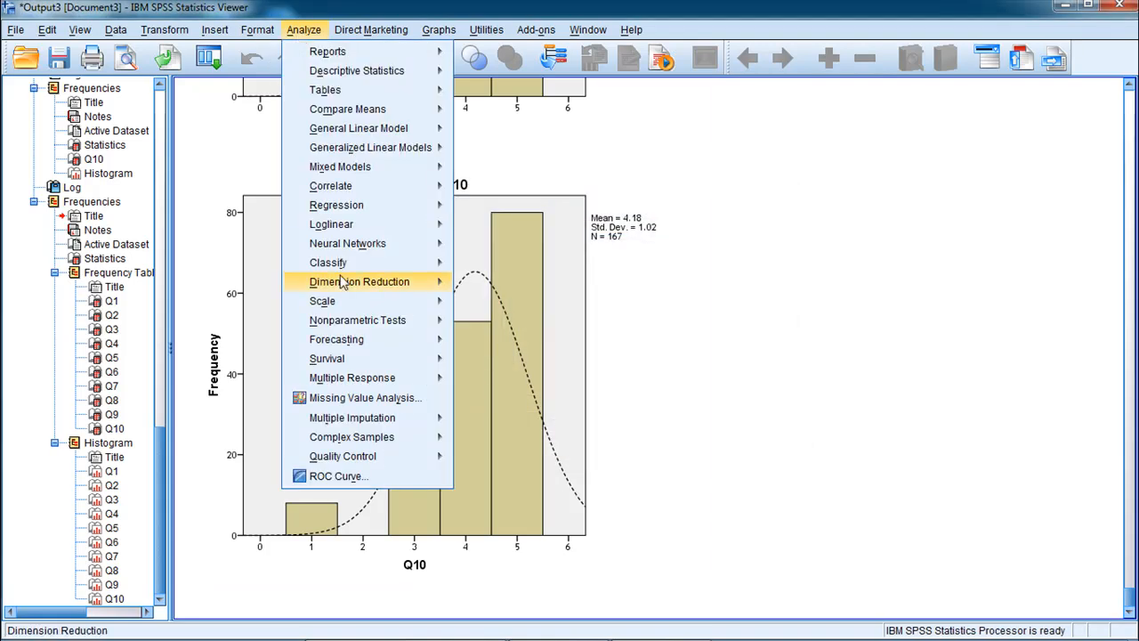
mouse_move(357, 326)
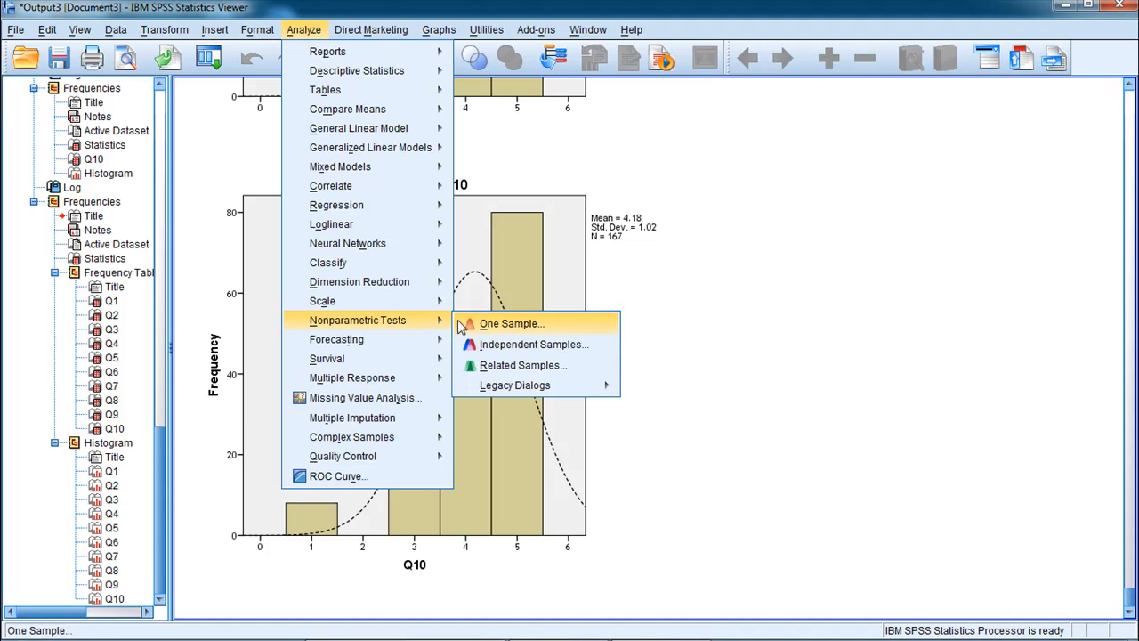
mouse_move(504, 389)
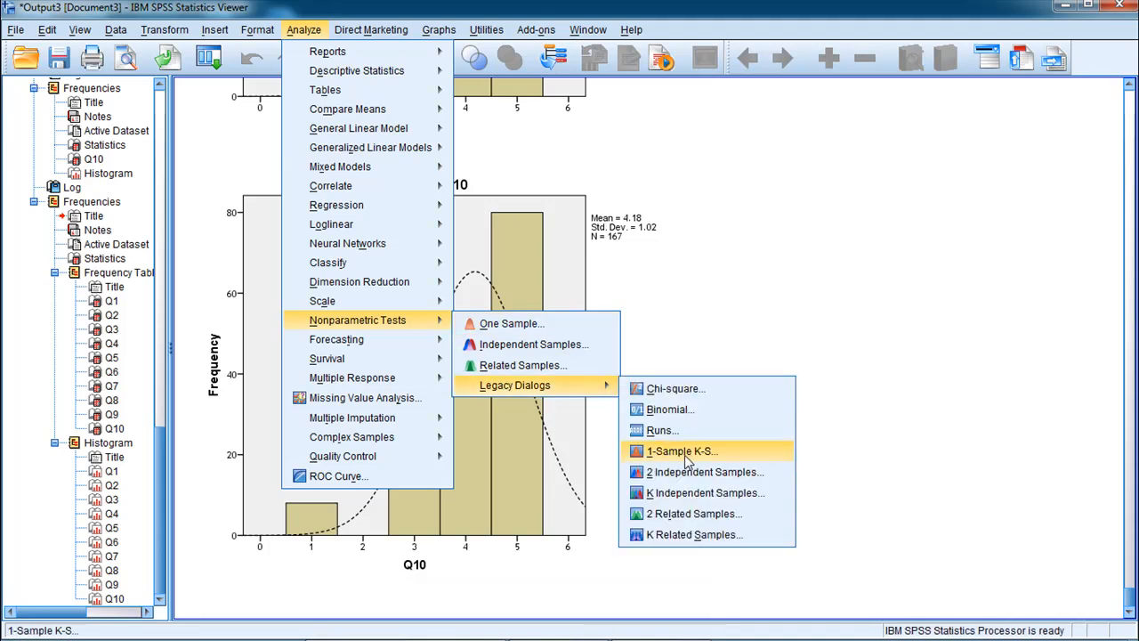
left_click(678, 455)
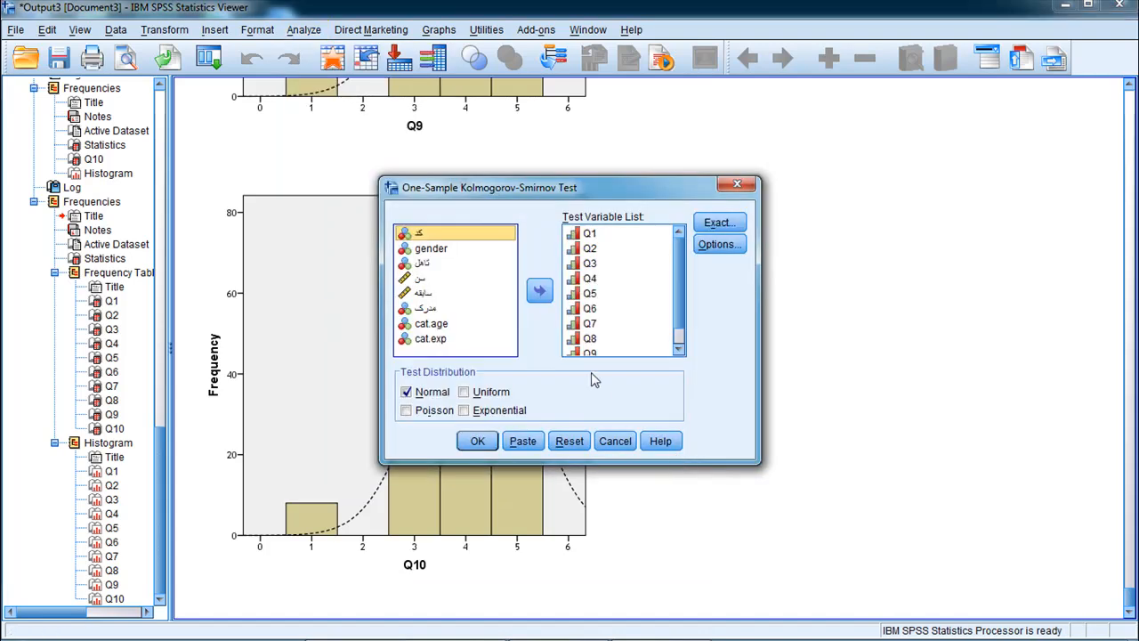
left_click(420, 398)
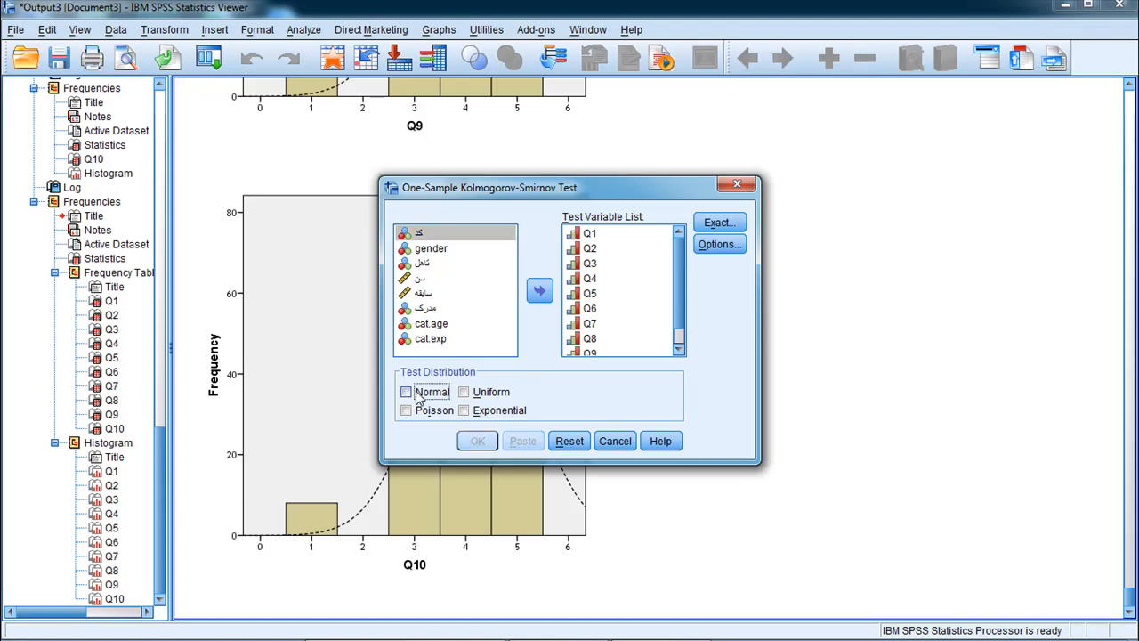
left_click(467, 397)
left_click(466, 396)
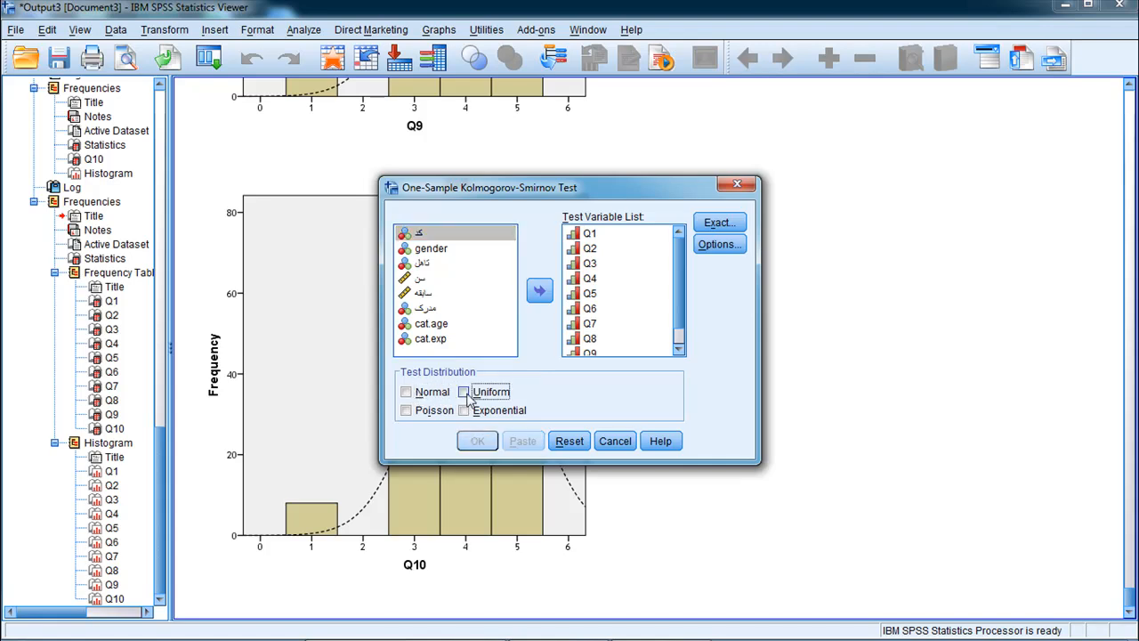
left_click(407, 411)
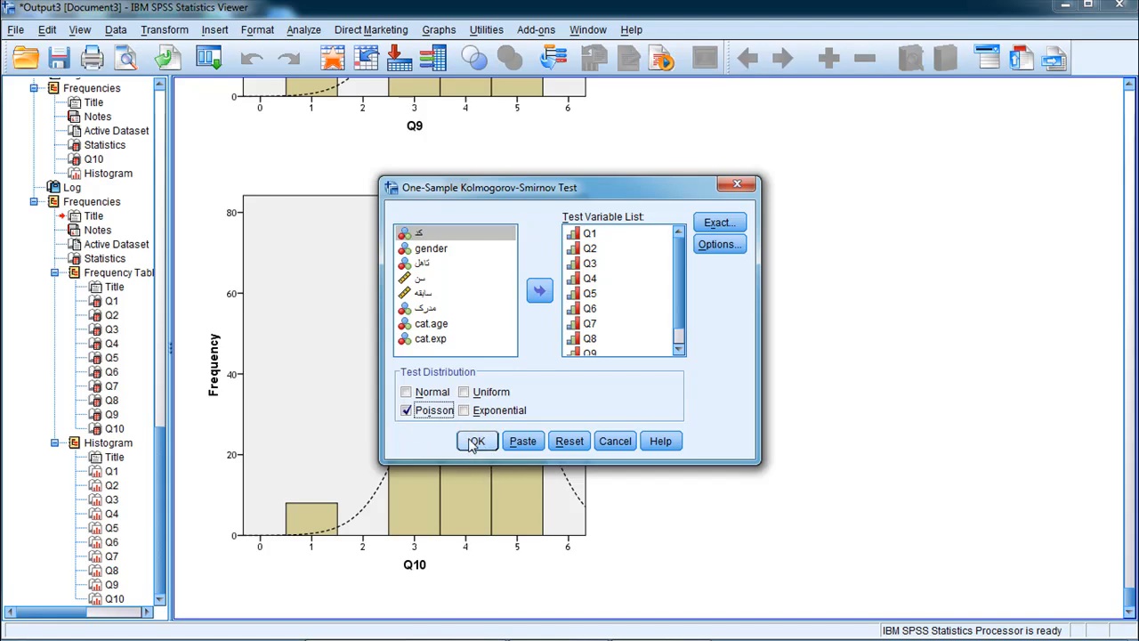
left_click(476, 442)
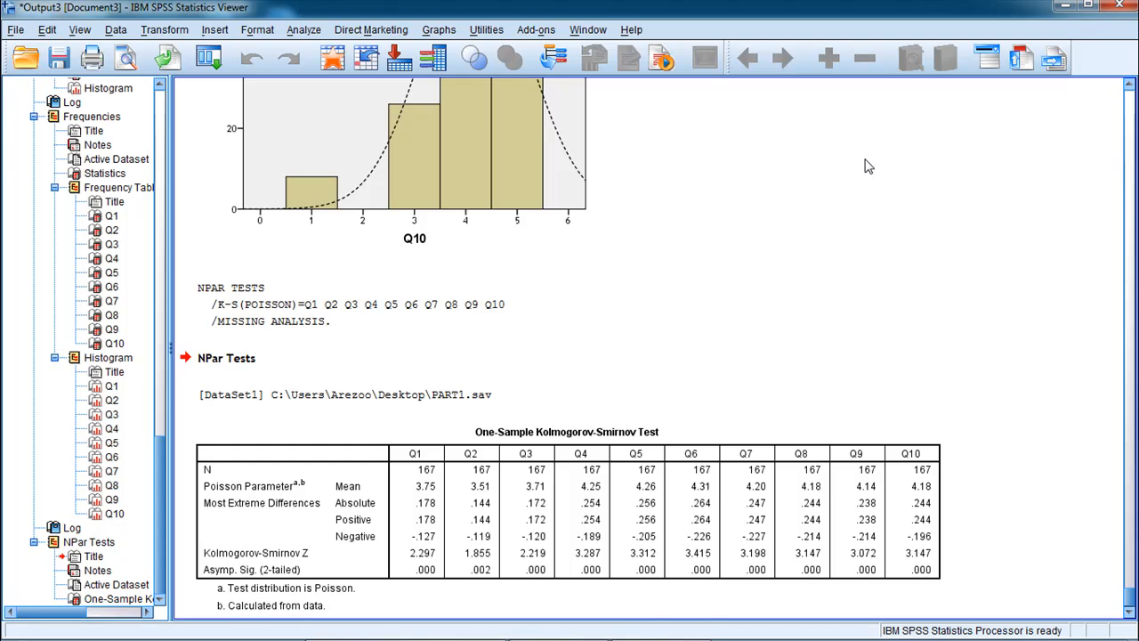
mouse_move(886, 633)
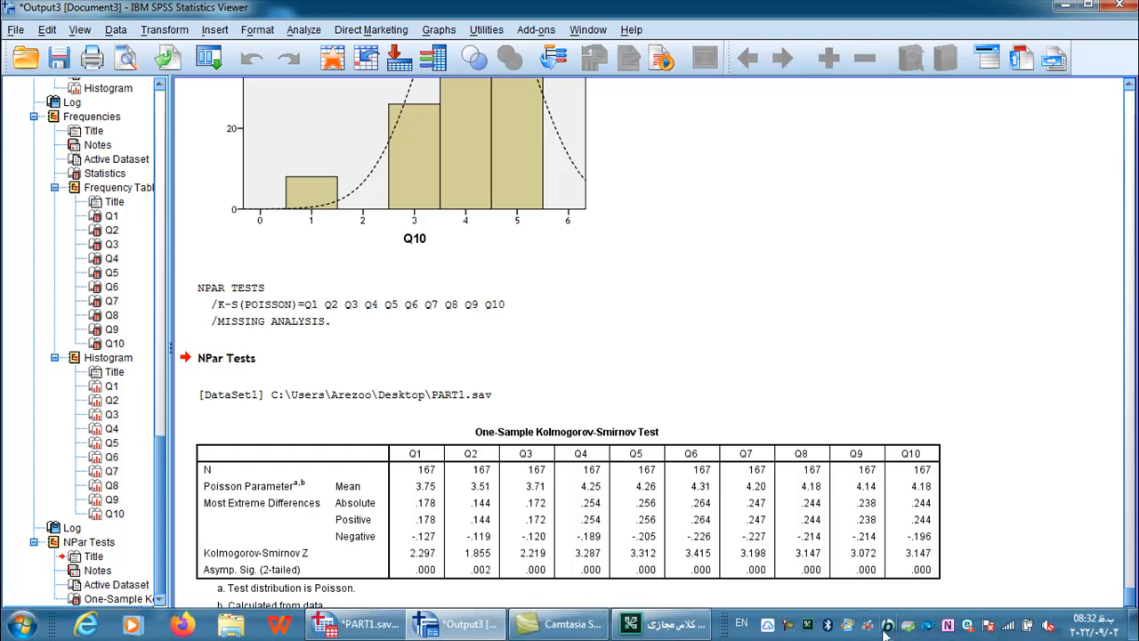
right_click(808, 627)
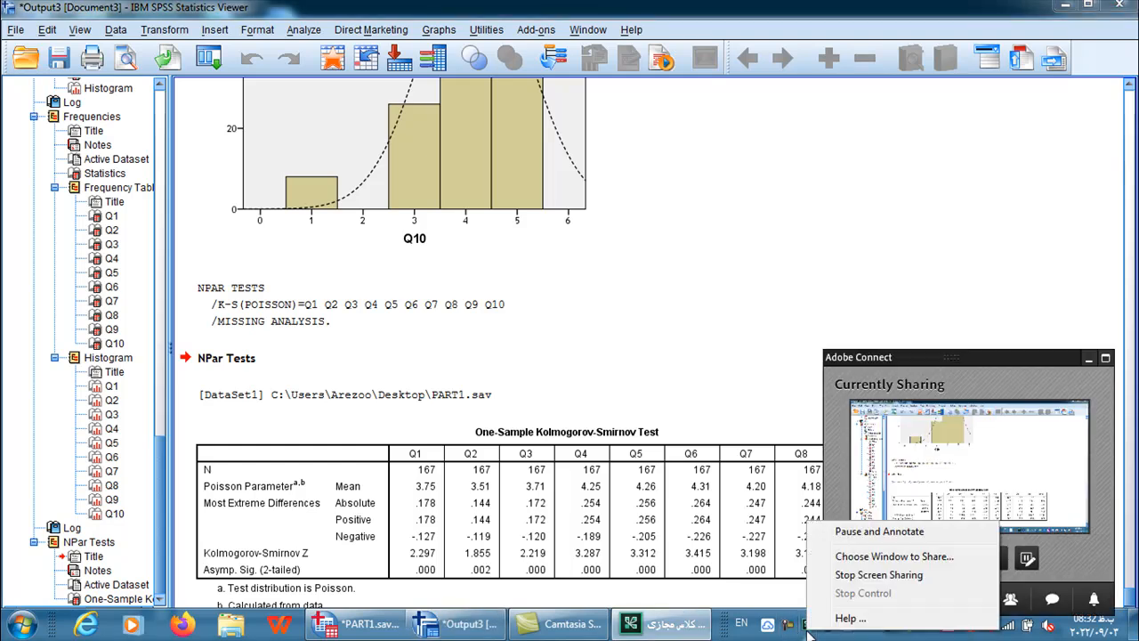
left_click(1014, 305)
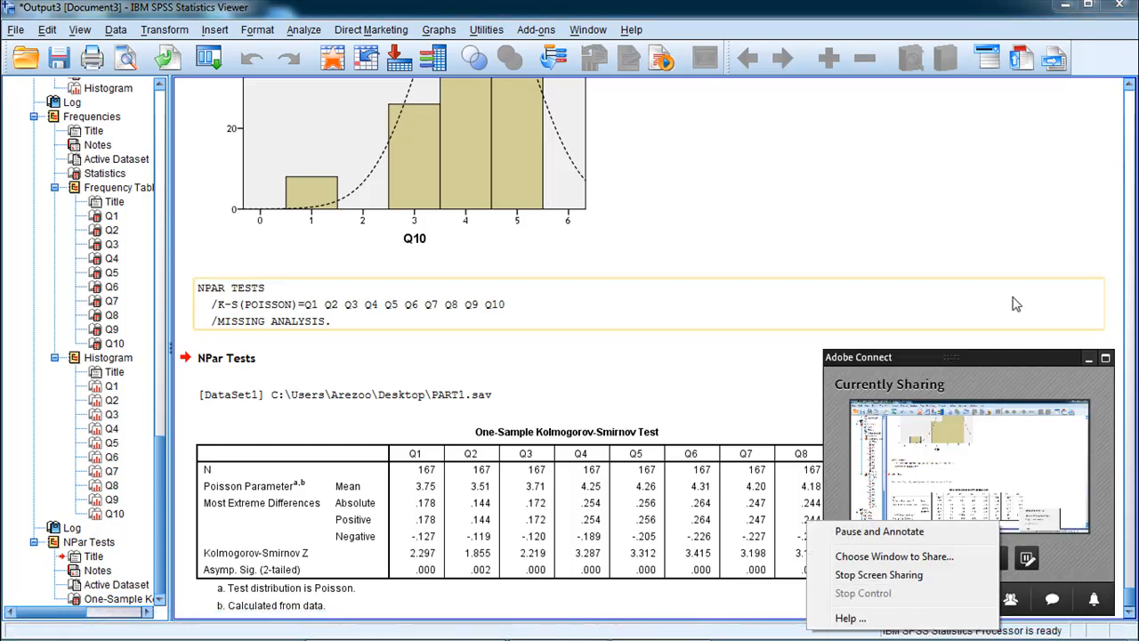
left_click(758, 589)
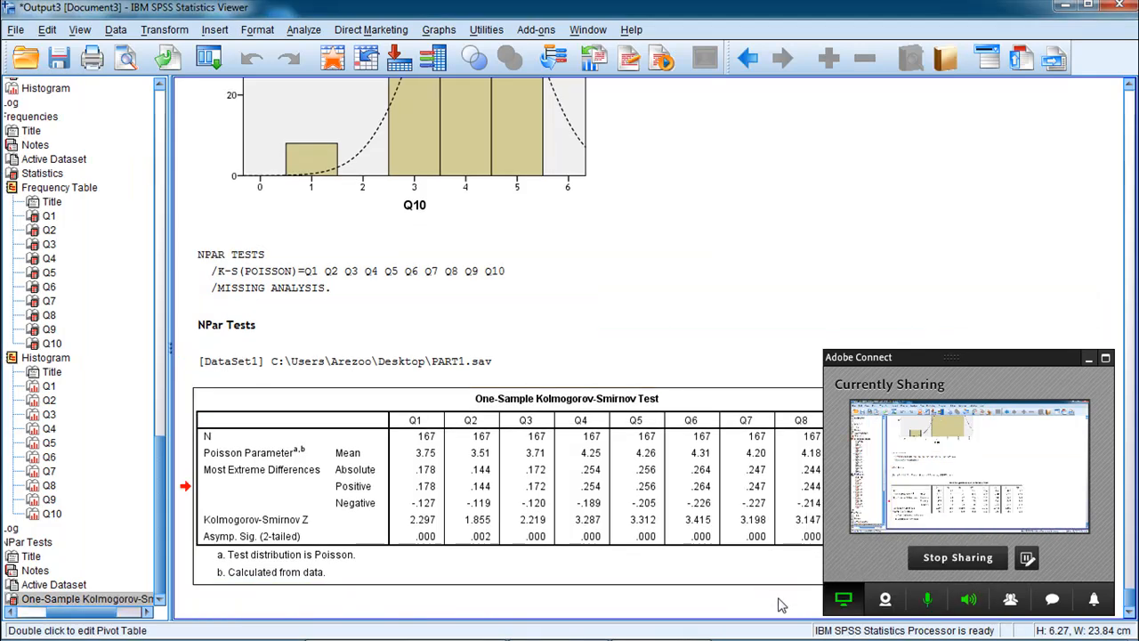
mouse_move(849, 638)
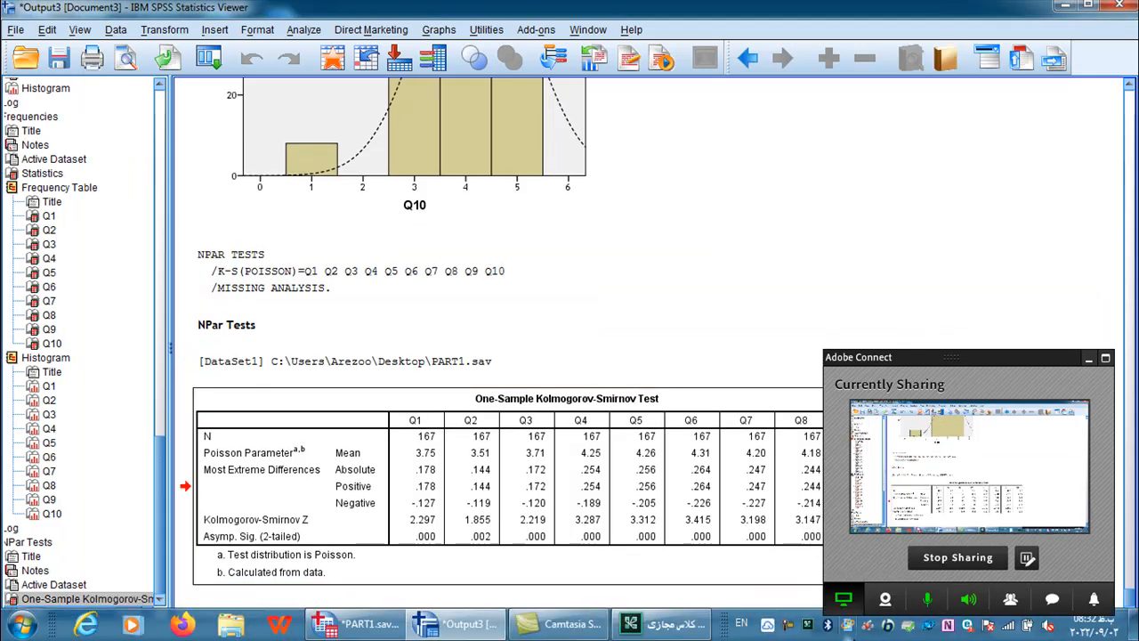
left_click(790, 628)
left_click(1058, 583)
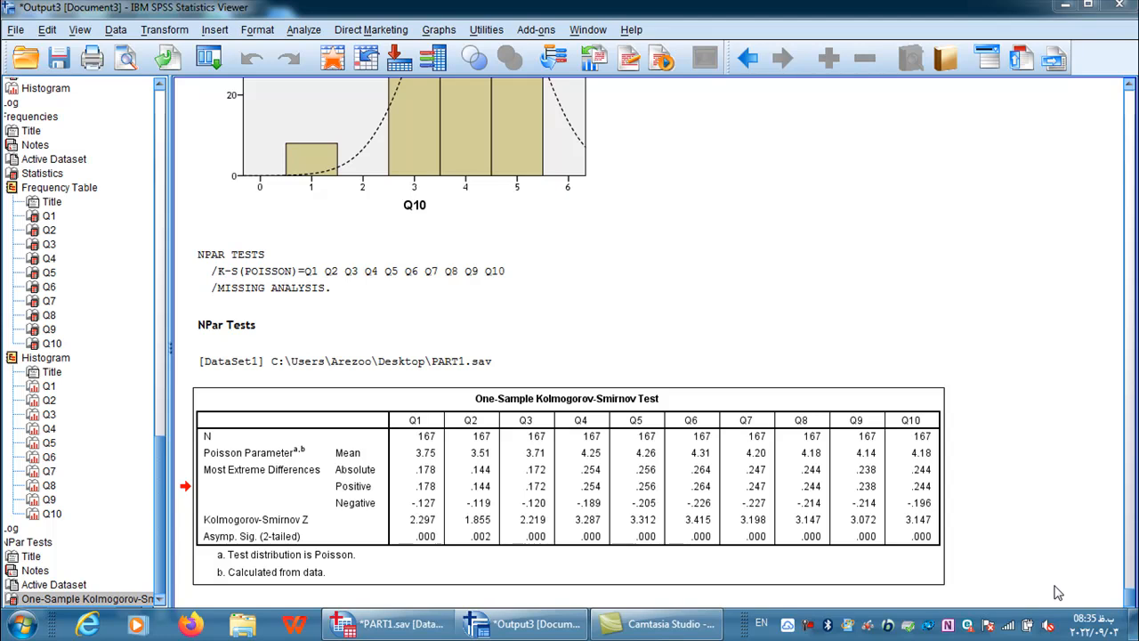
left_click(810, 625)
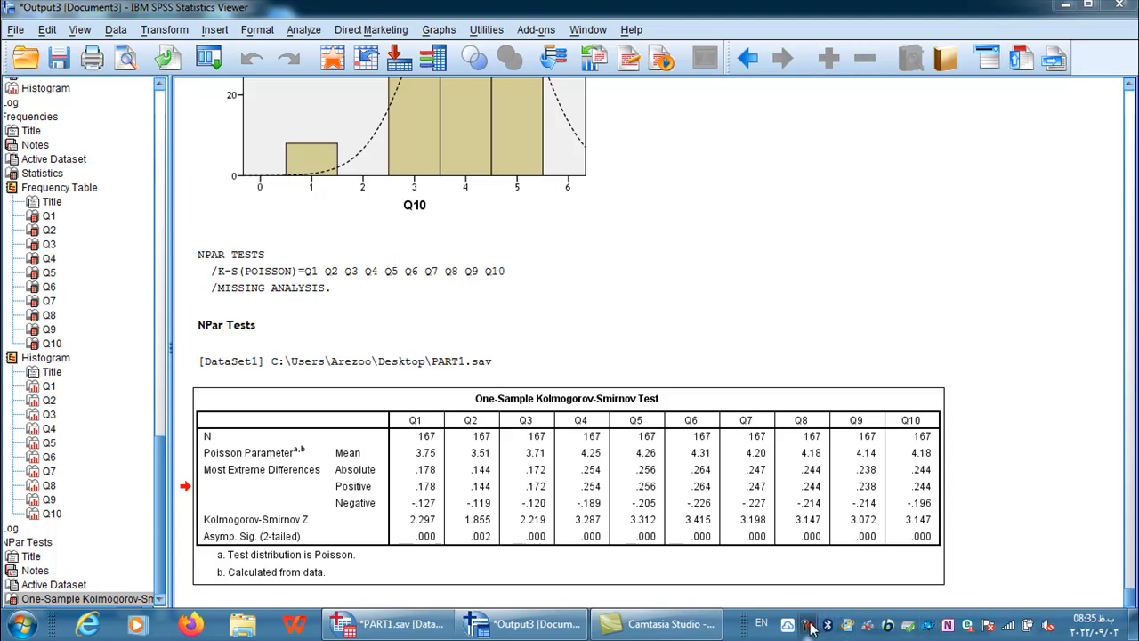